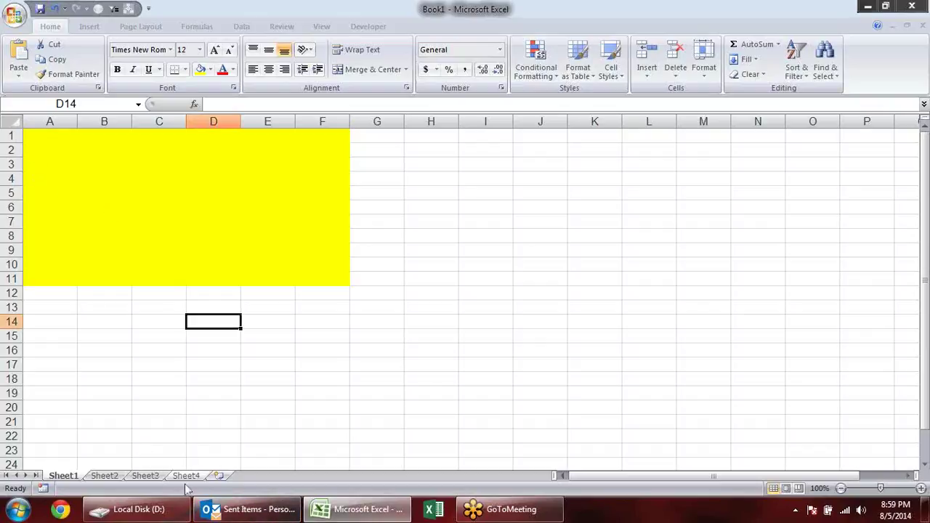
# Group all four sheets, clear all contents and yellow fill, then ungroup back to Sheet1
pyautogui.keyDown('shift'); pyautogui.click(186, 476); pyautogui.keyUp('shift')
pyautogui.click(11, 118)
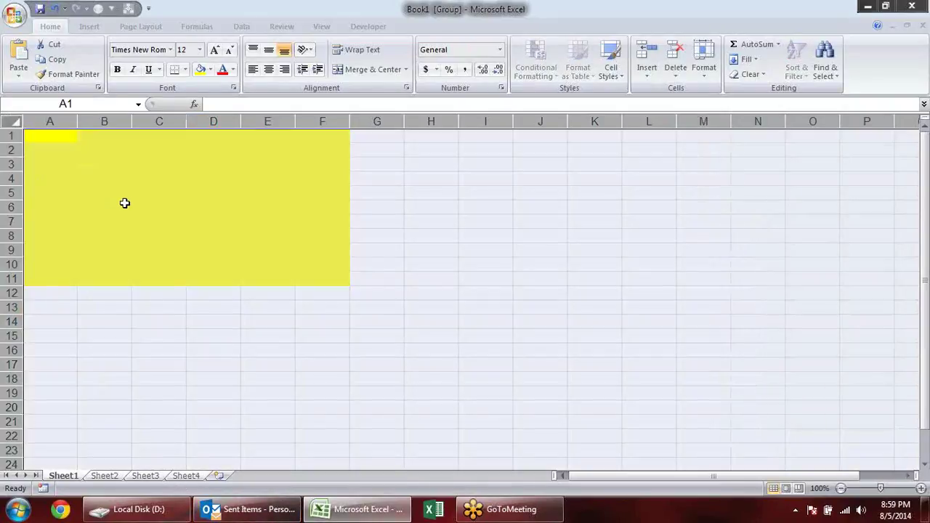
pyautogui.hotkey('alt', 'e')
pyautogui.press('a')
pyautogui.press('a')
pyautogui.click(277, 205)
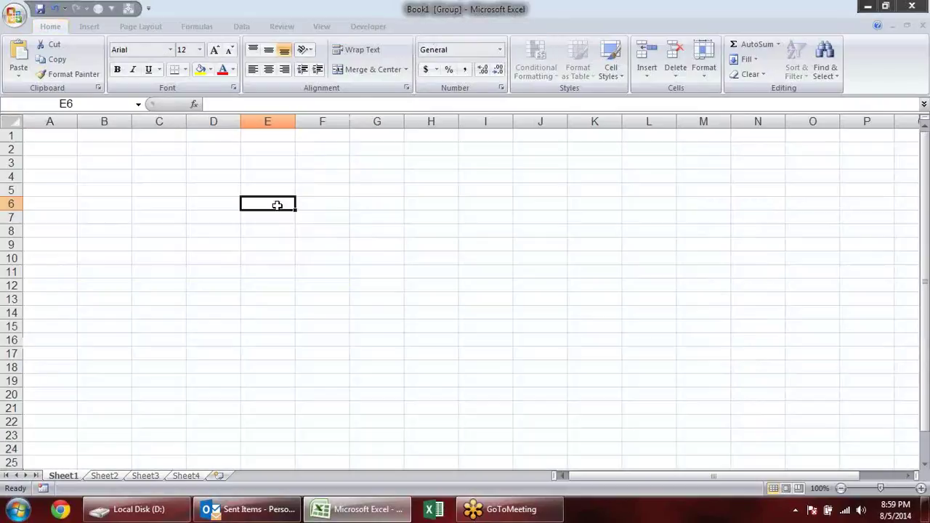
pyautogui.click(109, 477)
pyautogui.click(66, 476)
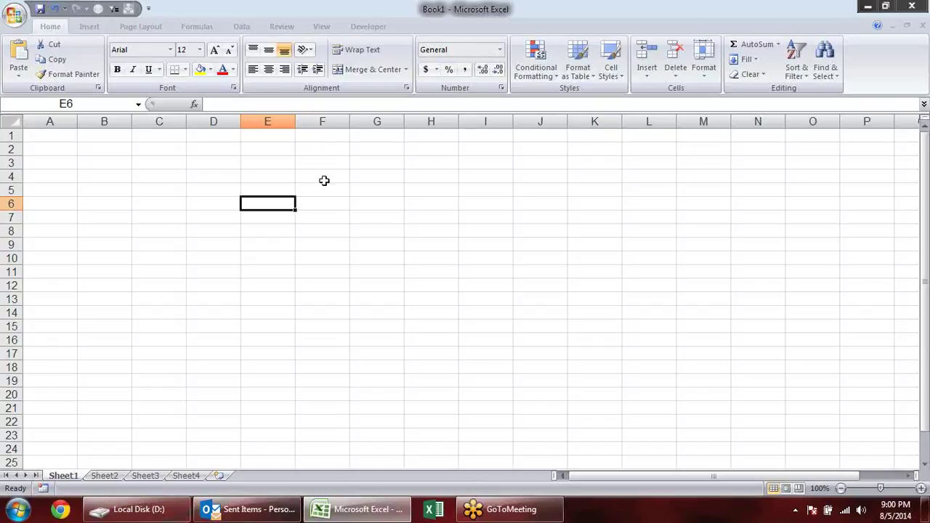
pyautogui.click(178, 191)
# Browse the Formulas tab's Math & Trig function list and close it without choosing
pyautogui.click(197, 26)
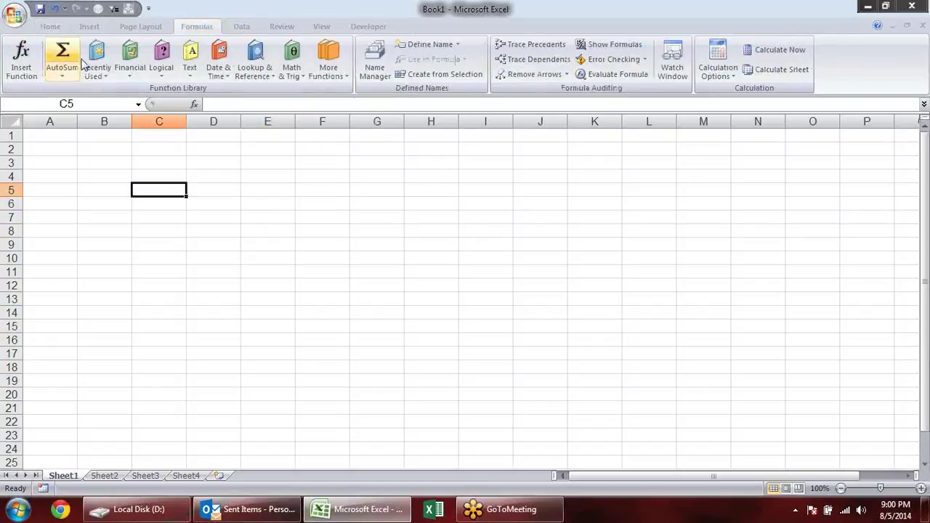
pyautogui.click(288, 77)
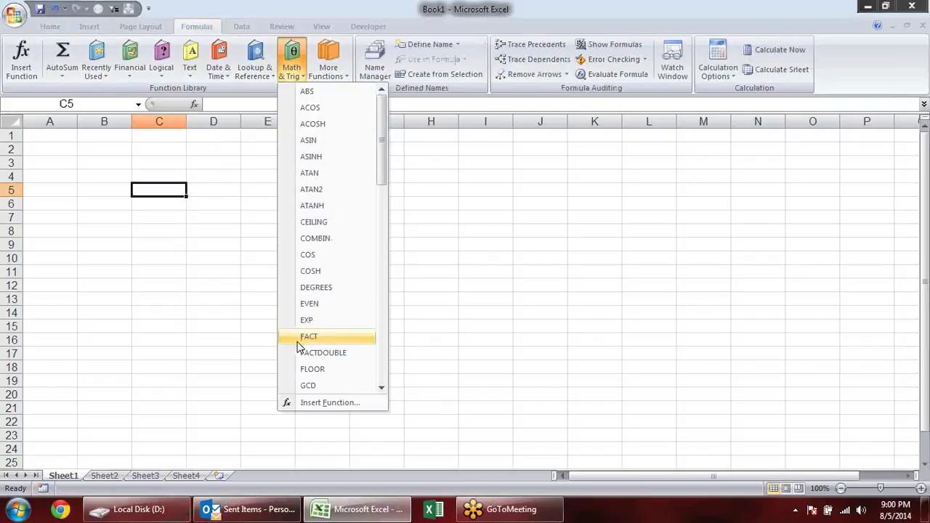
pyautogui.moveTo(381, 109)
pyautogui.mouseDown()
pyautogui.moveTo(385, 329)
pyautogui.moveTo(378, 125)
pyautogui.mouseUp()
pyautogui.click(519, 183)
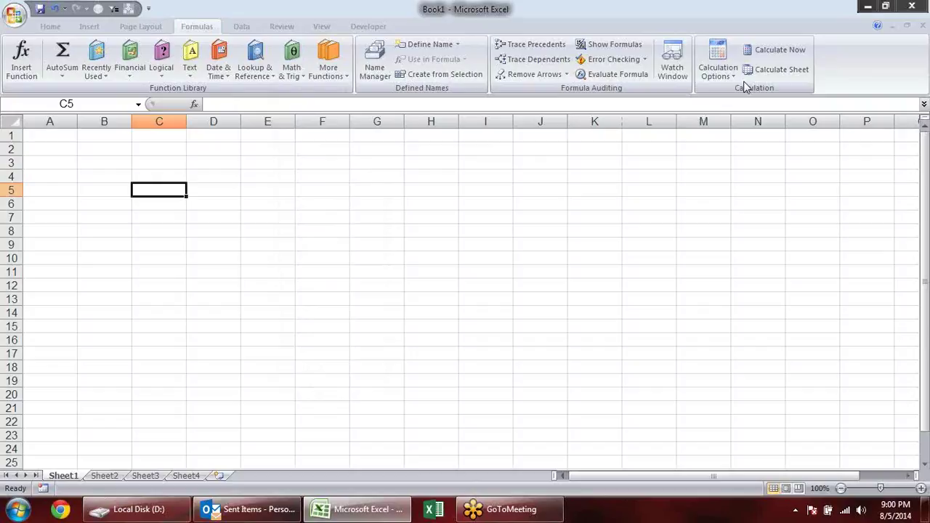
pyautogui.click(726, 43)
# Fill B2:B13 with the formula =RANDBETWEEN(10,90)
pyautogui.click(150, 189)
pyautogui.click(72, 149)
pyautogui.moveTo(115, 149); pyautogui.dragTo(101, 311)
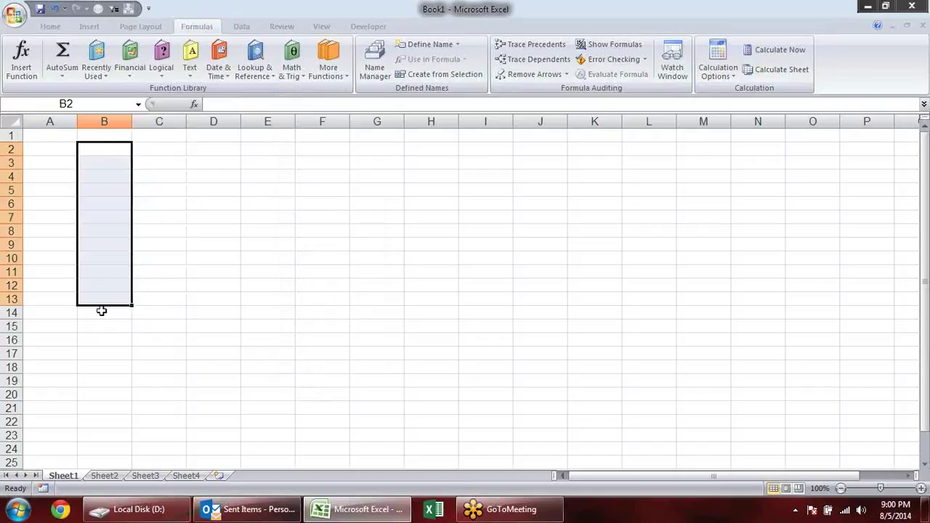
pyautogui.write('=rand')
pyautogui.press('Down')
pyautogui.press('Tab')
pyautogui.write('1')
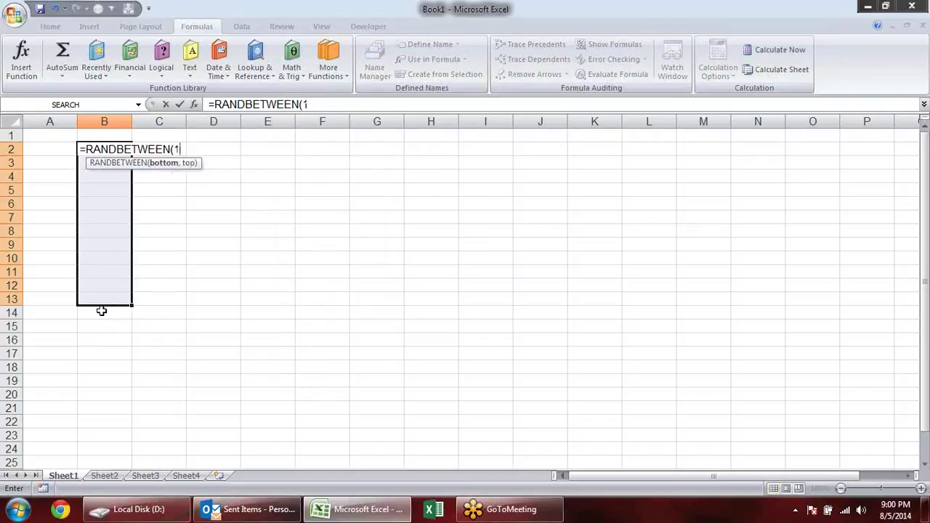
pyautogui.write('0,90')
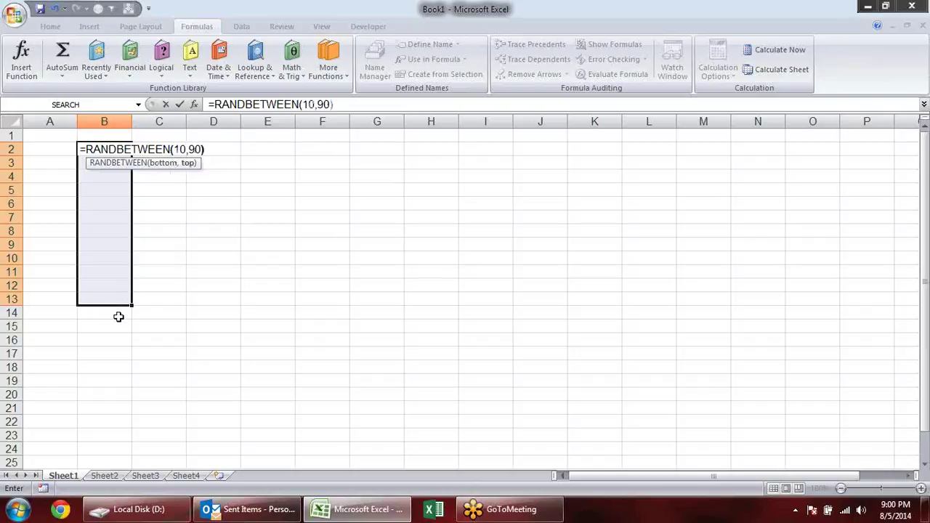
pyautogui.press('Return')
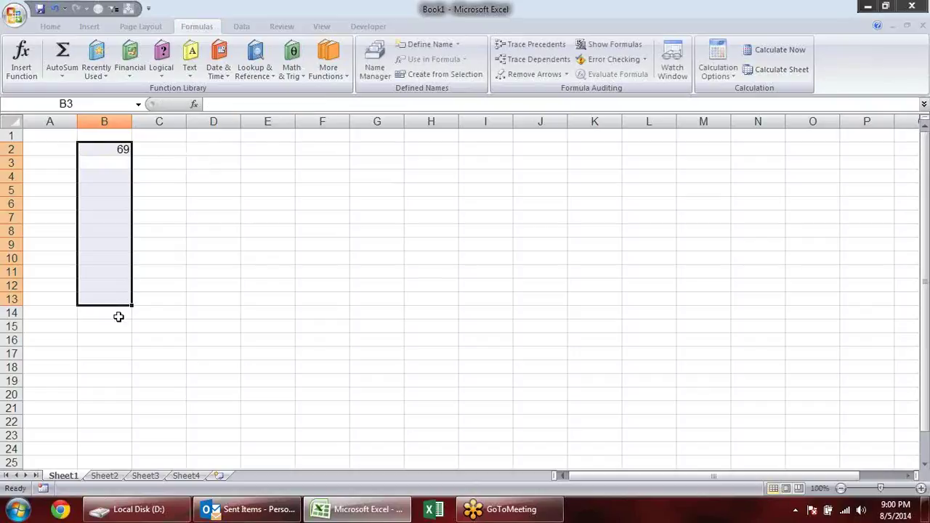
pyautogui.hotkey('ctrl', 'd')
# Paste B2:B13 back onto itself as values to fix the random numbers
pyautogui.hotkey('ctrl', 'c')
pyautogui.hotkey('alt', 'e')
pyautogui.press('s')
pyautogui.press('v')
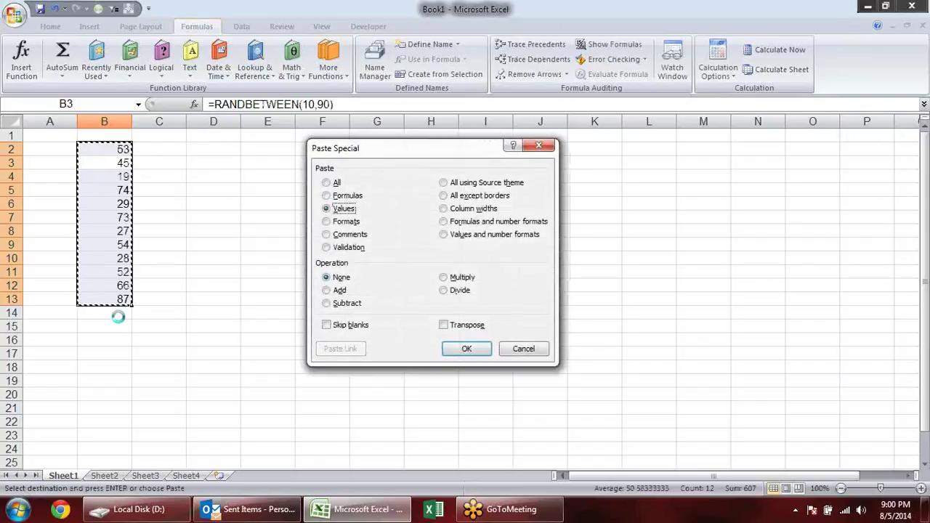
pyautogui.press('Return')
pyautogui.click(191, 256)
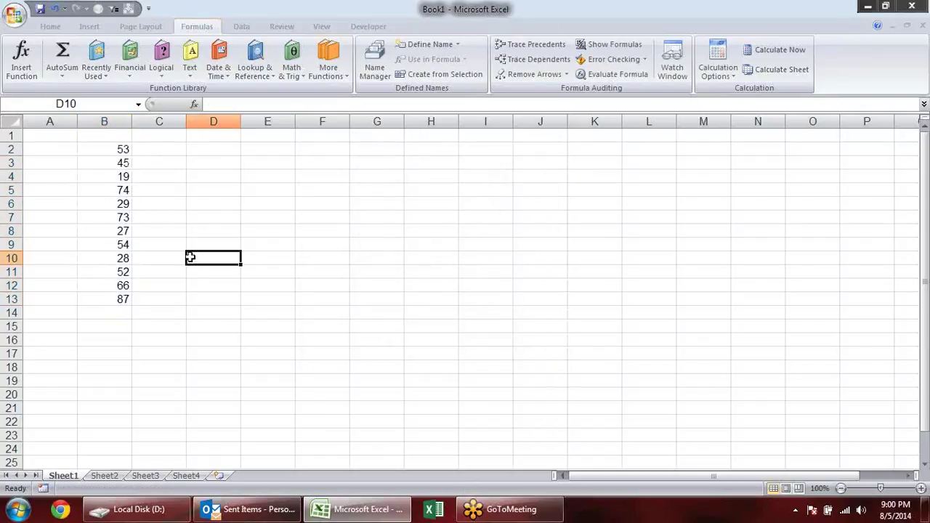
# Make B8, B11 and B13 negative: -27, -52 and -87
pyautogui.click(109, 181)
pyautogui.hotkey('ctrl', 'Down')
pyautogui.doubleClick(102, 229)
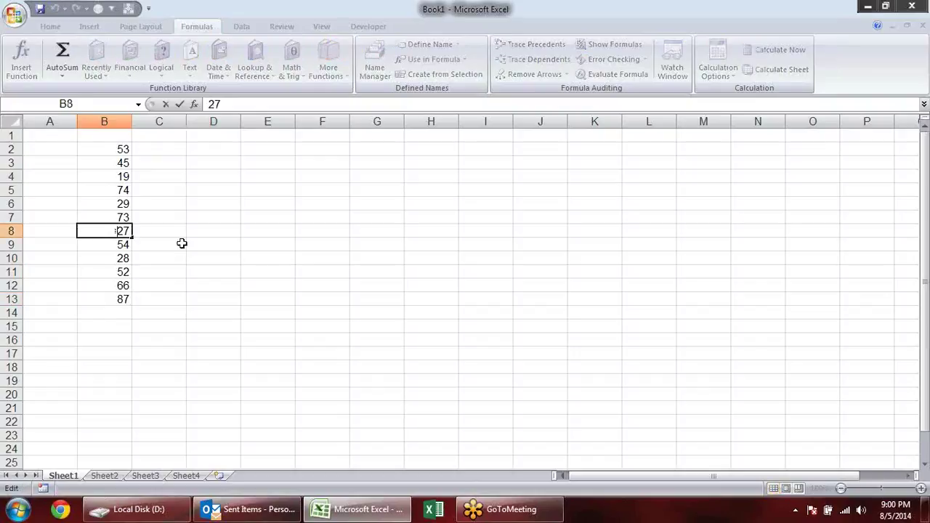
pyautogui.write('-')
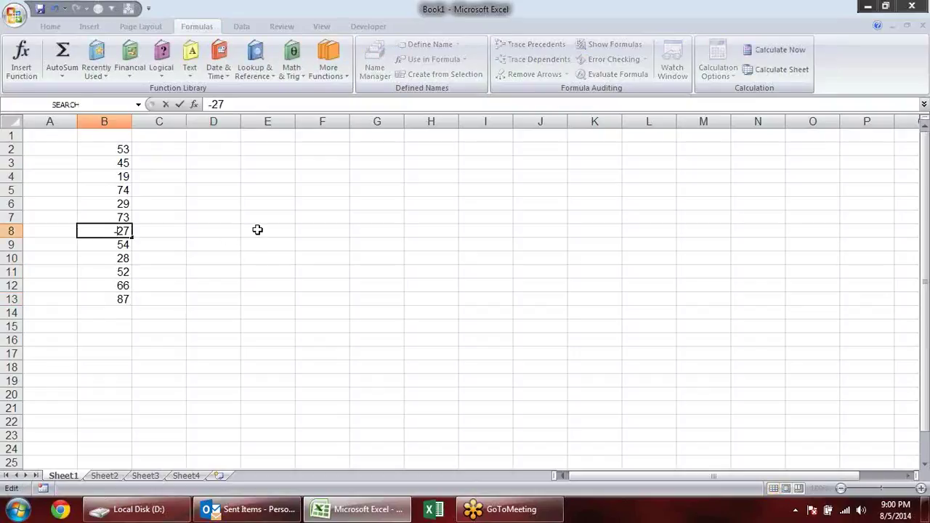
pyautogui.press('Return')
pyautogui.press('Down')
pyautogui.press('Down')
pyautogui.press('F2')
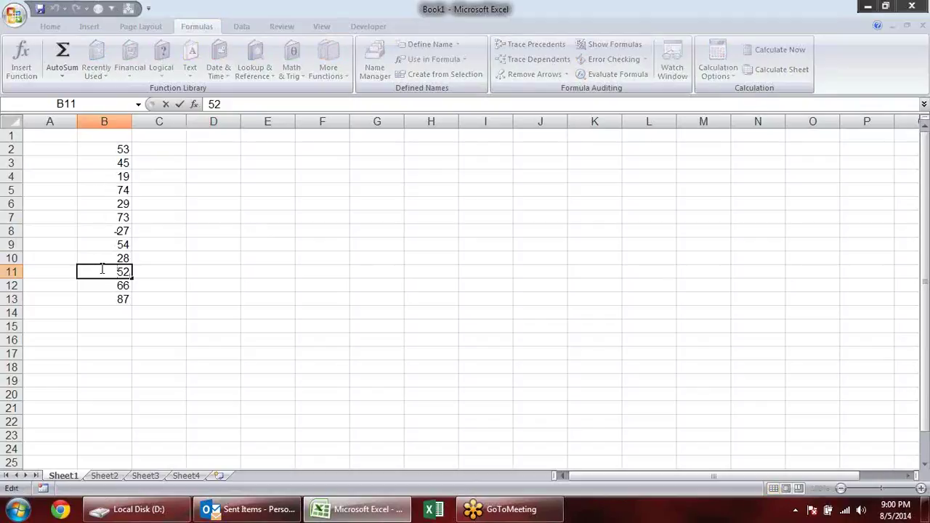
pyautogui.write('-')
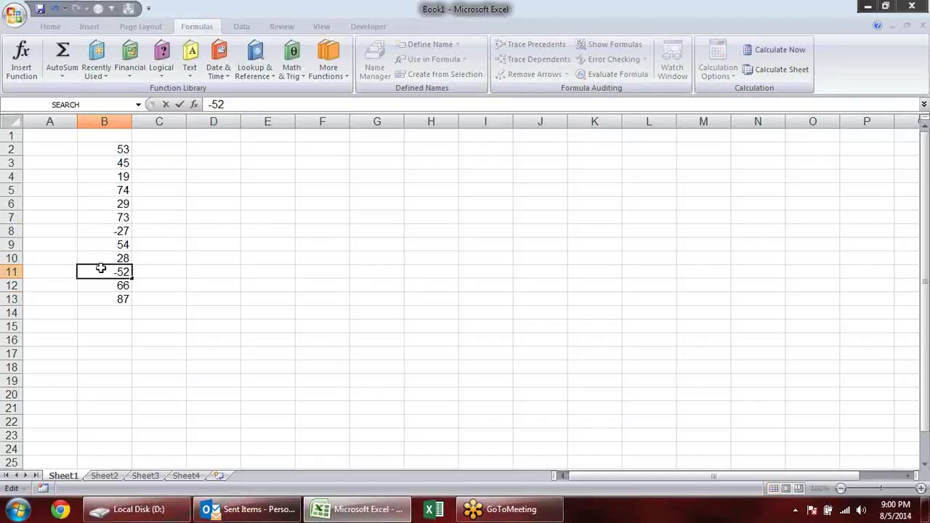
pyautogui.press('Return')
pyautogui.doubleClick(110, 304)
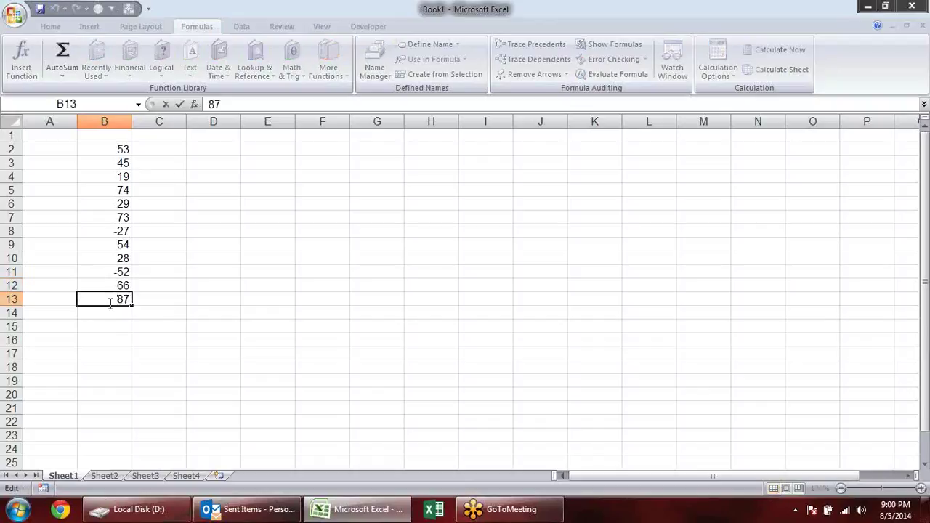
pyautogui.write('-')
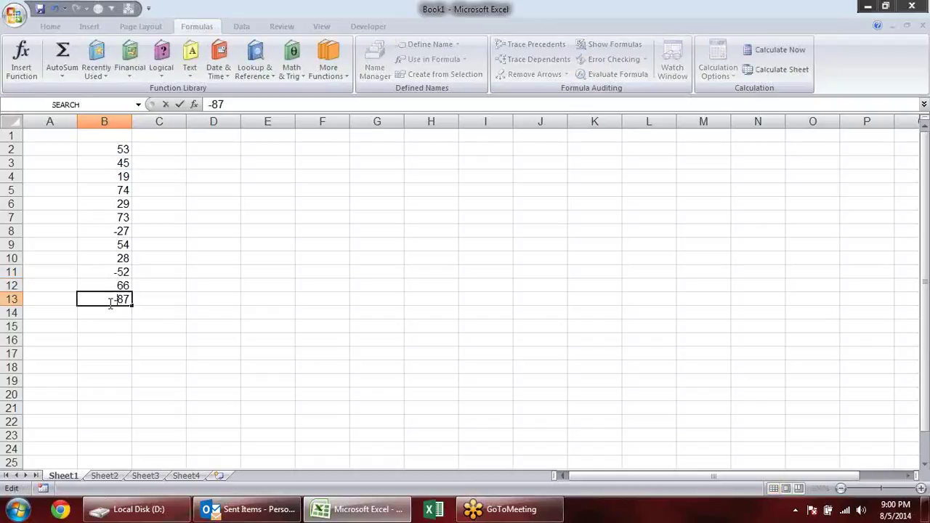
pyautogui.press('Return')
# AutoSum B2:B13 into B14, giving a total of 275
pyautogui.click(182, 300)
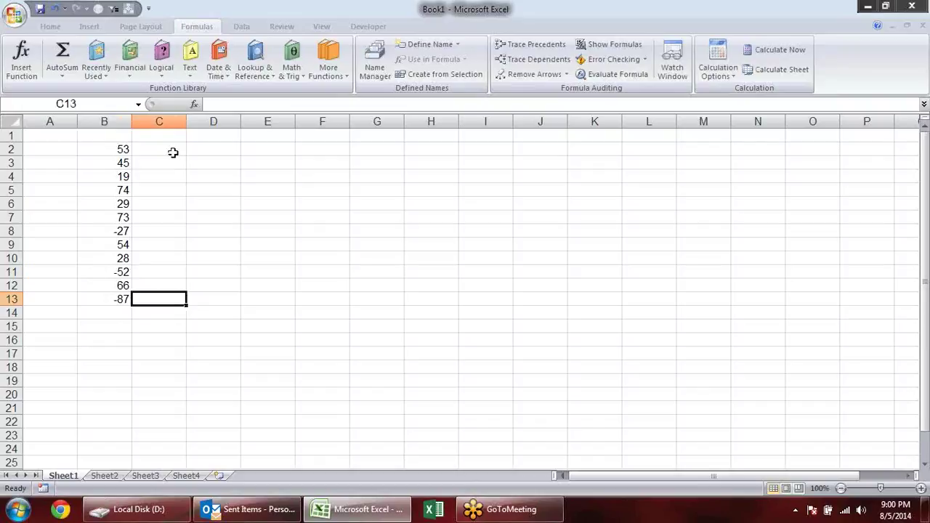
pyautogui.click(109, 310)
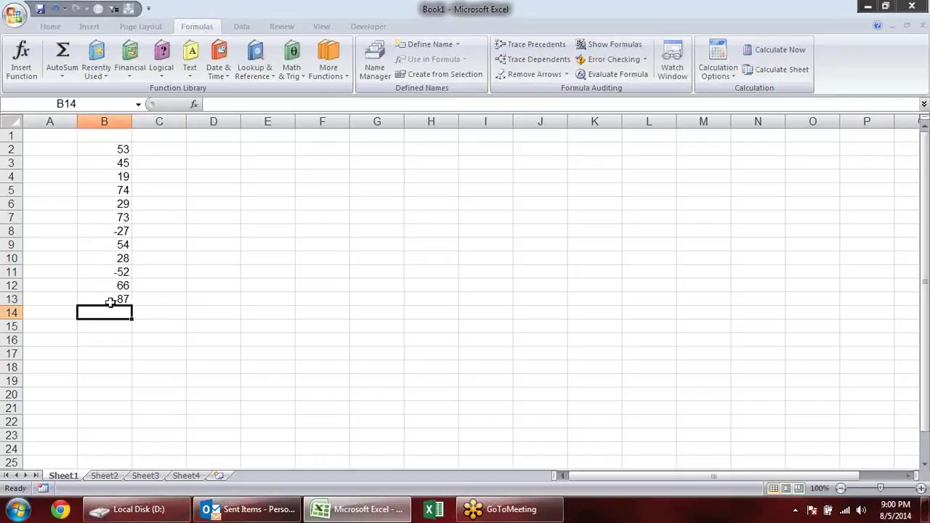
pyautogui.hotkey('alt', '=')
pyautogui.press('Return')
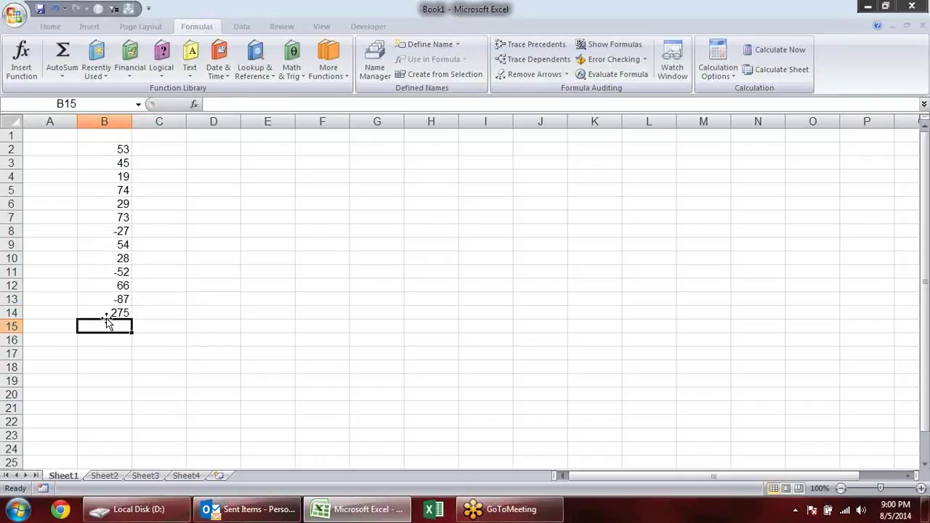
pyautogui.click(116, 310)
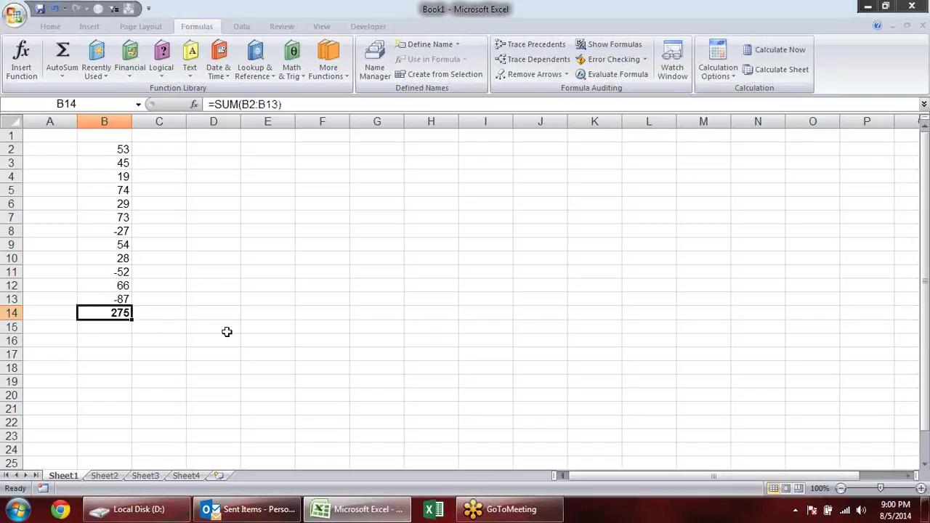
pyautogui.click(153, 313)
# Enter =ABS(B2) in C2 and fill it down to C13
pyautogui.click(166, 150)
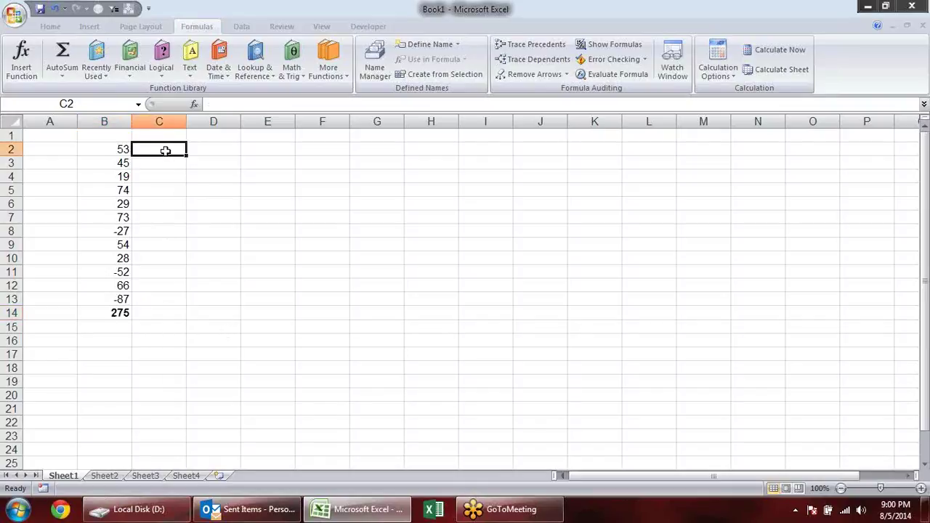
pyautogui.write('=abs')
pyautogui.press('Tab')
pyautogui.click(119, 145)
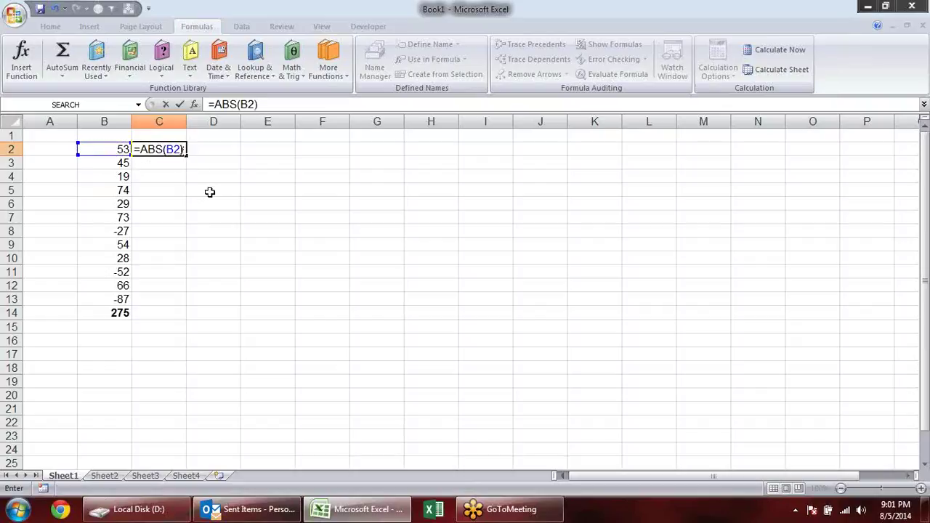
pyautogui.press('Return')
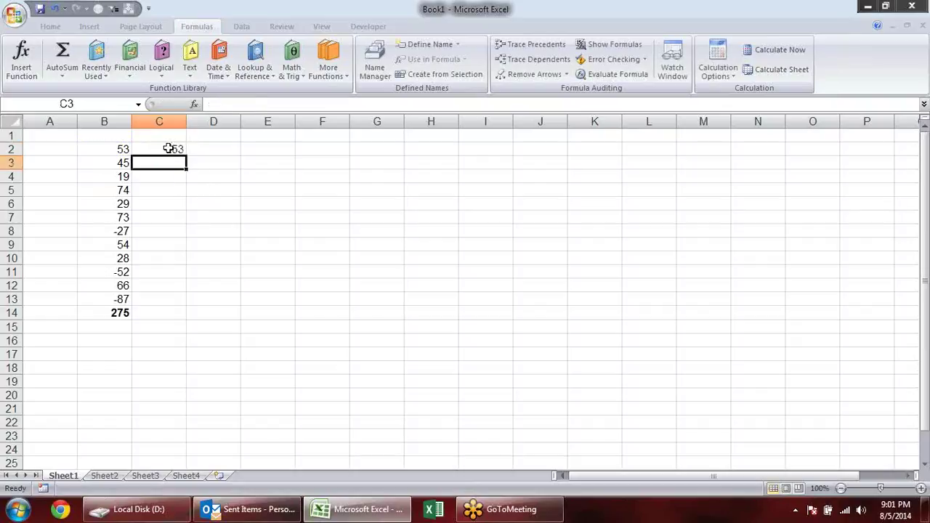
pyautogui.click(180, 149)
pyautogui.moveTo(187, 157); pyautogui.dragTo(186, 300)
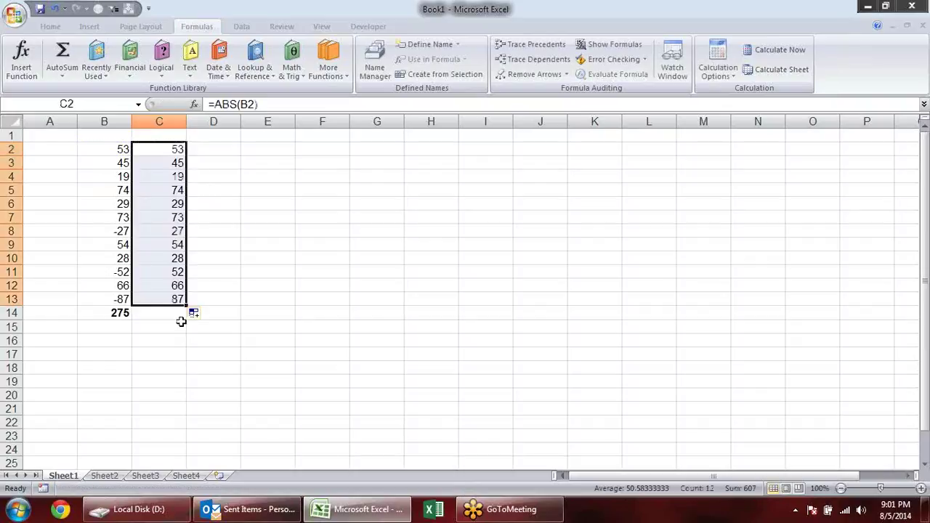
pyautogui.click(88, 232)
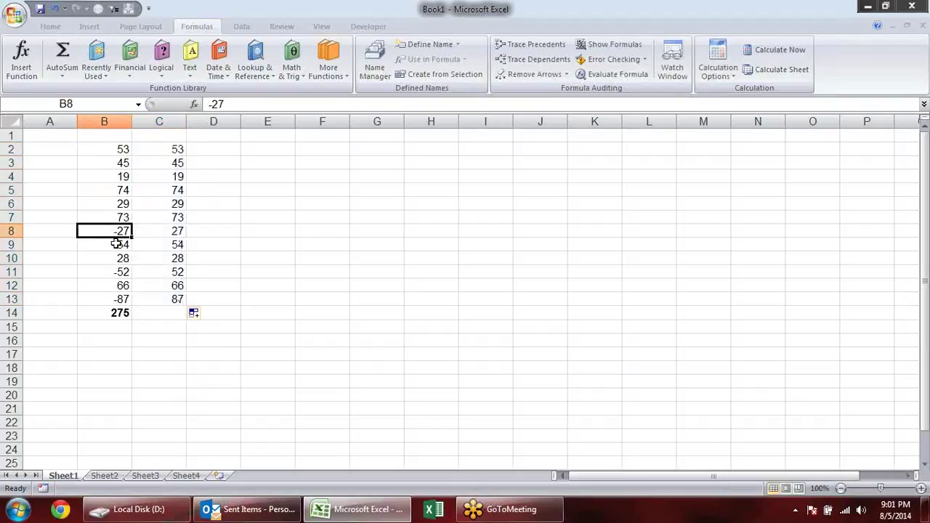
pyautogui.click(182, 231)
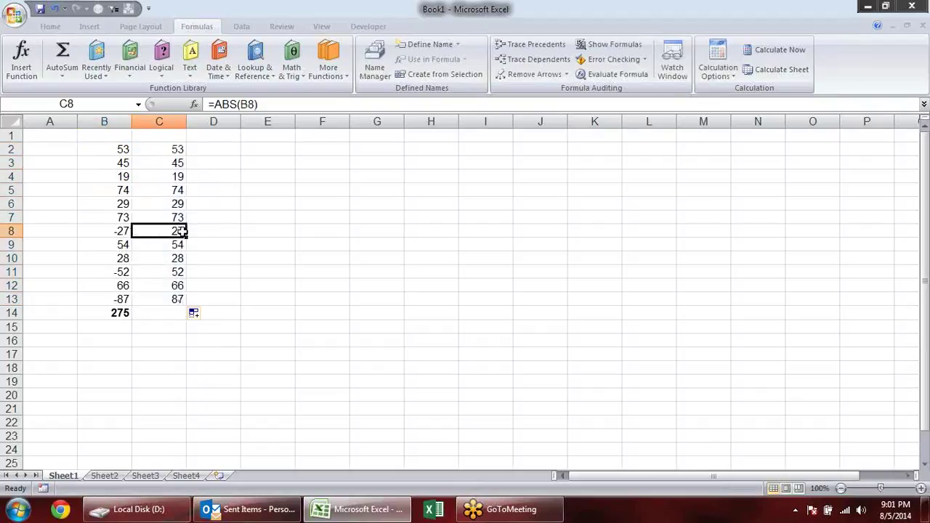
# Insert =SUM(C2:C13) in C14 with AutoSum, showing 607
pyautogui.click(170, 311)
pyautogui.press('alt')
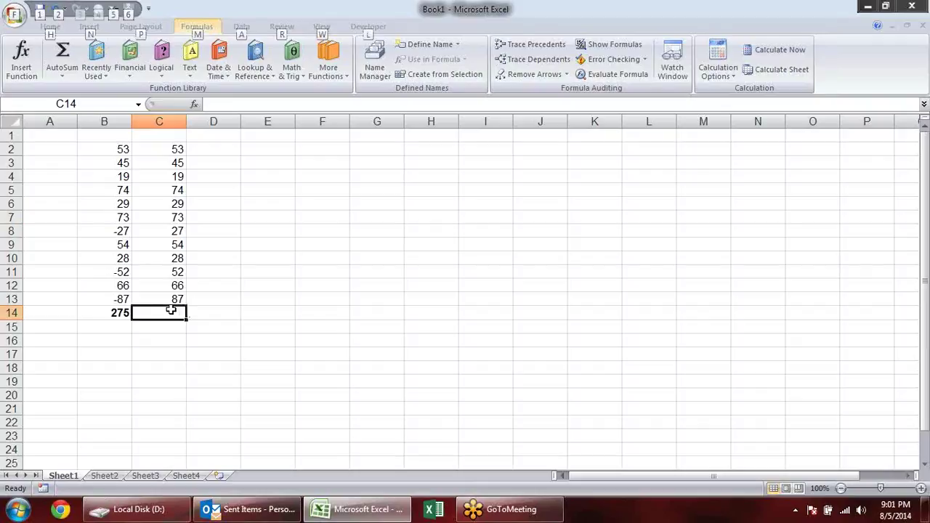
pyautogui.hotkey('alt', '=')
pyautogui.press('Return')
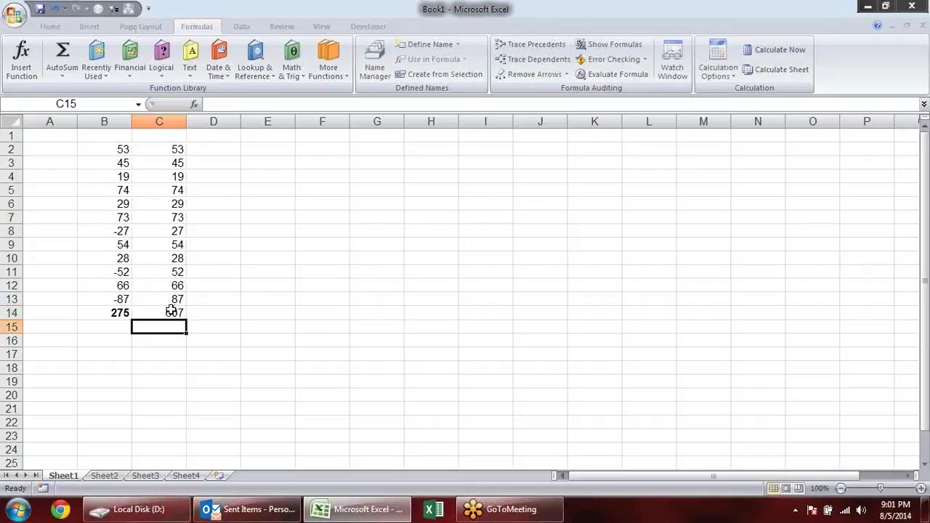
pyautogui.click(175, 313)
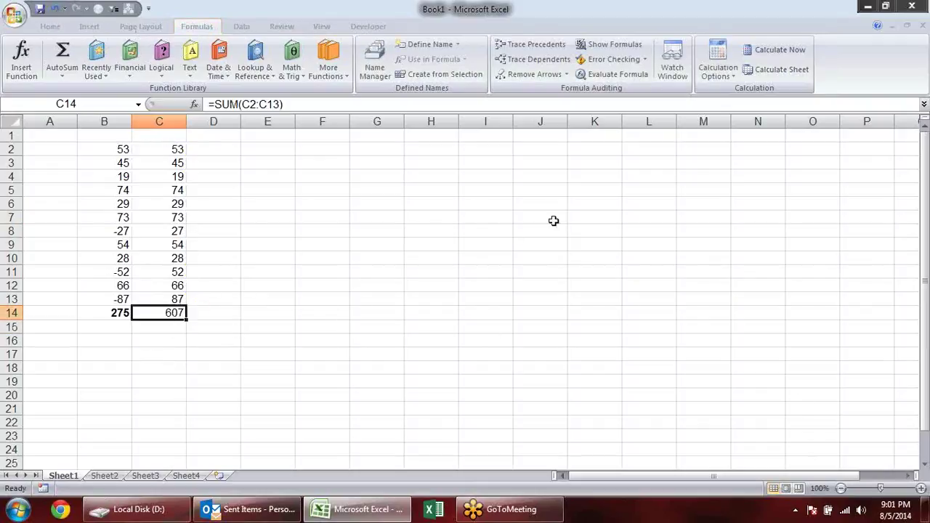
pyautogui.click(236, 174)
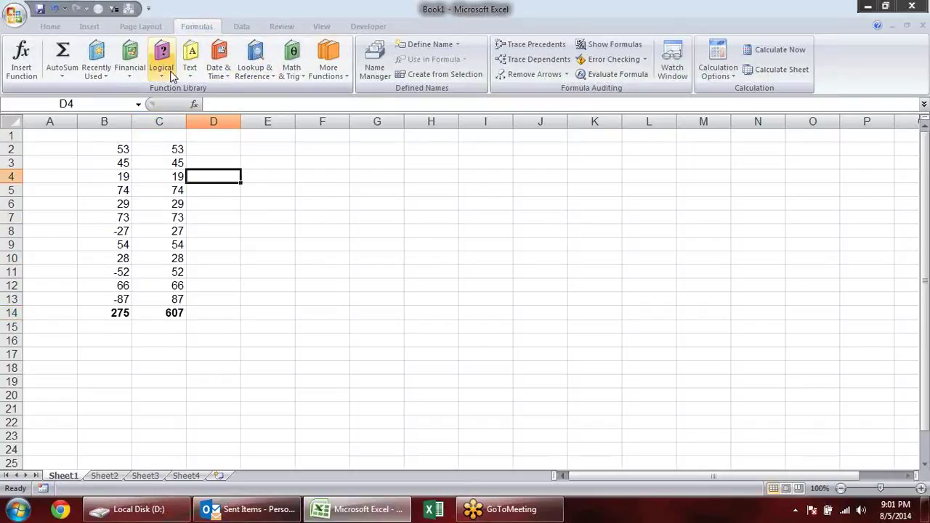
# Type the headings Ceiling in F1 and Floor in G1
pyautogui.click(251, 73)
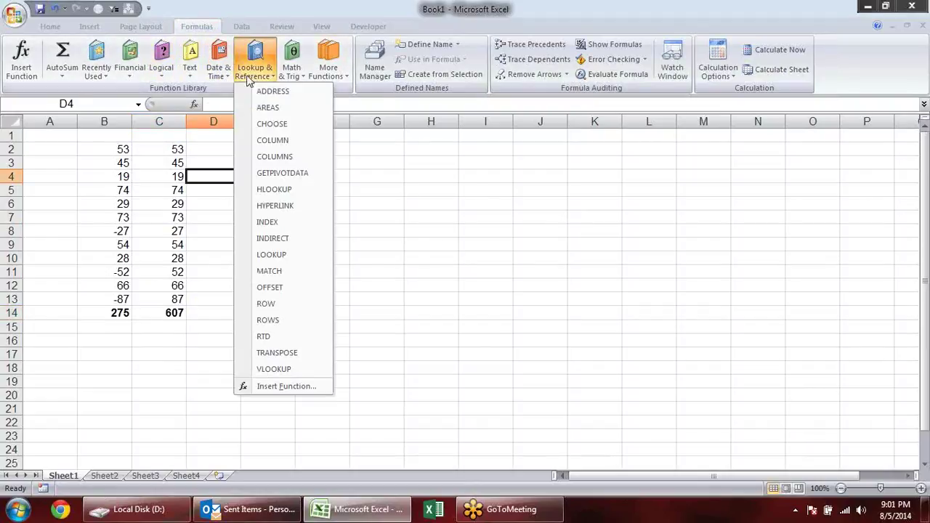
pyautogui.click(303, 77)
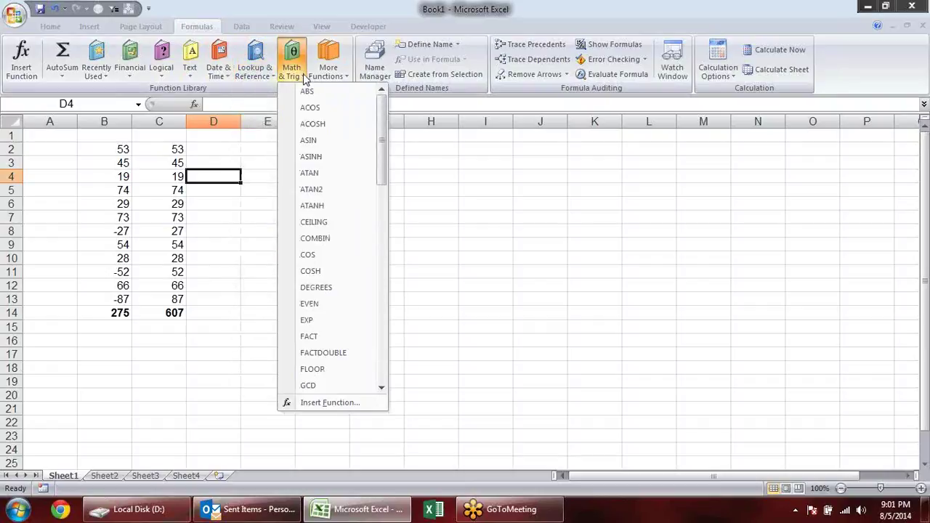
pyautogui.click(491, 212)
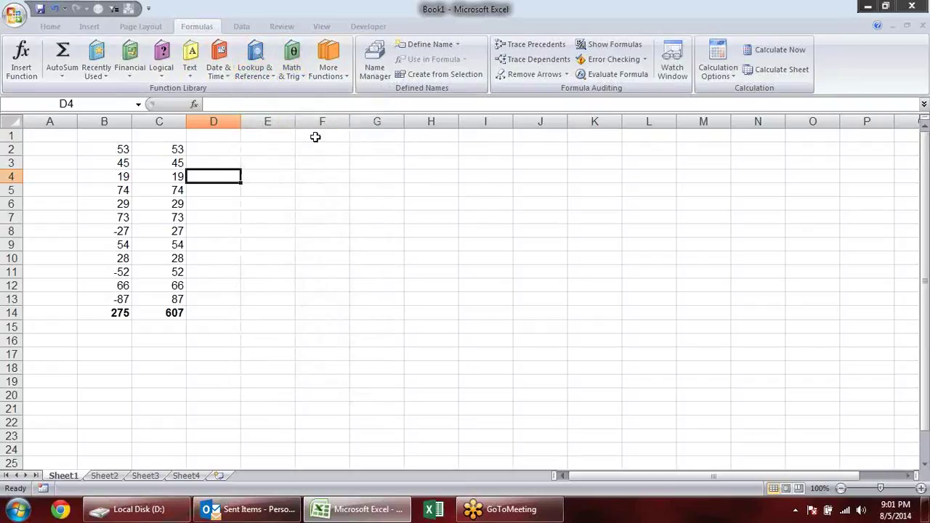
pyautogui.click(305, 145)
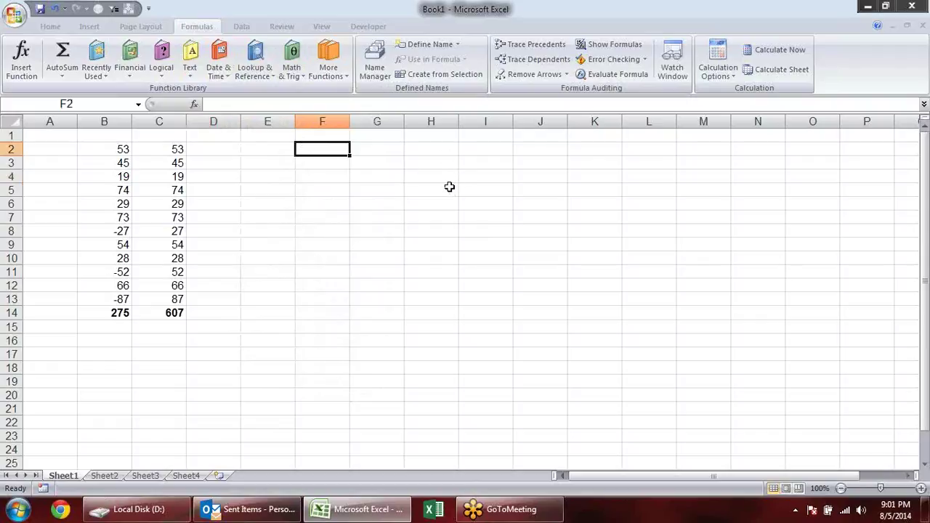
pyautogui.press('Up')
pyautogui.write('Cei')
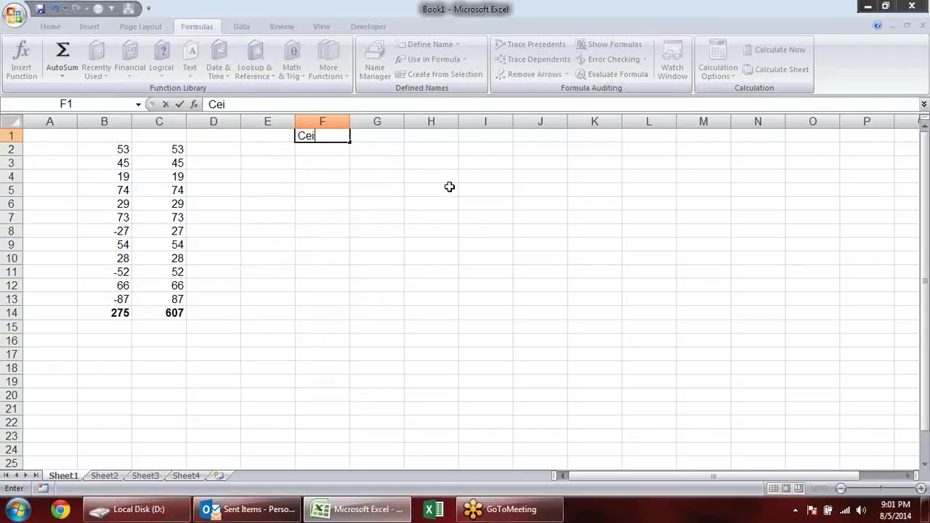
pyautogui.write('ling')
pyautogui.press('Tab')
pyautogui.write('Floor')
pyautogui.press('Return')
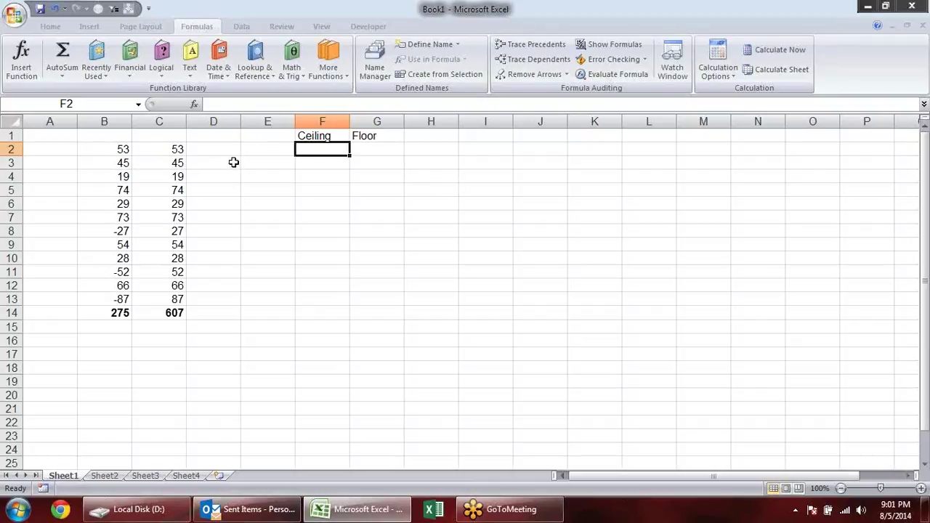
# Enter 1 and 2 in E2:E3 and fill the series down to 21 in E22
pyautogui.moveTo(258, 149)
pyautogui.mouseDown()
pyautogui.moveTo(268, 329)
pyautogui.moveTo(278, 262)
pyautogui.mouseUp()
pyautogui.click(279, 152)
pyautogui.write('1')
pyautogui.press('Return')
pyautogui.write('2')
pyautogui.press('Return')
pyautogui.moveTo(282, 150); pyautogui.dragTo(300, 387)
pyautogui.scroll(1, 401, 308)
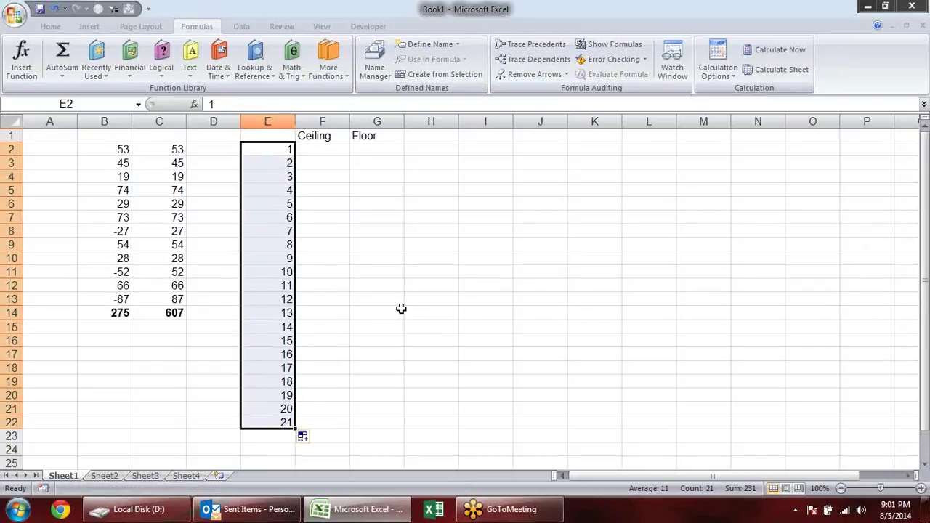
pyautogui.click(301, 177)
pyautogui.moveTo(271, 148)
pyautogui.mouseDown()
pyautogui.moveTo(247, 415)
pyautogui.moveTo(257, 431)
pyautogui.moveTo(253, 425)
pyautogui.mouseUp()
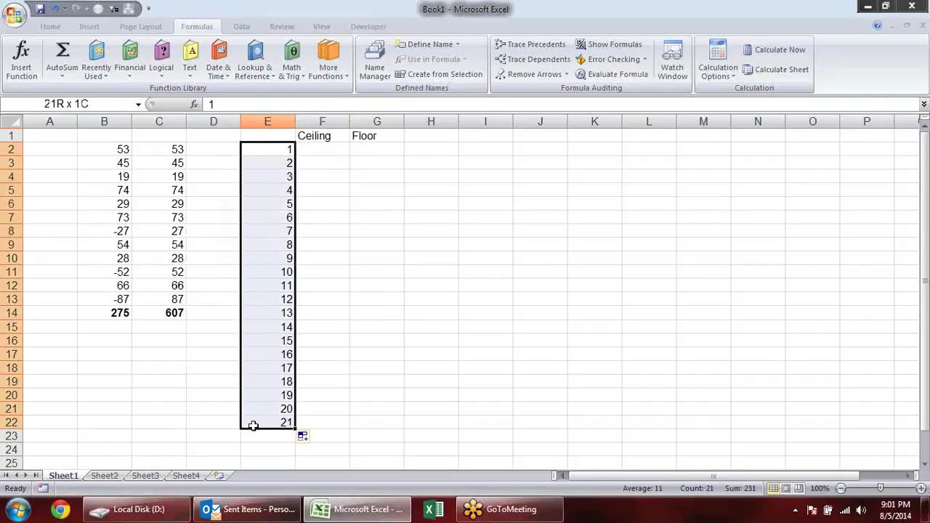
pyautogui.click(345, 214)
pyautogui.moveTo(270, 147)
pyautogui.mouseDown()
pyautogui.moveTo(282, 327)
pyautogui.moveTo(257, 415)
pyautogui.mouseUp()
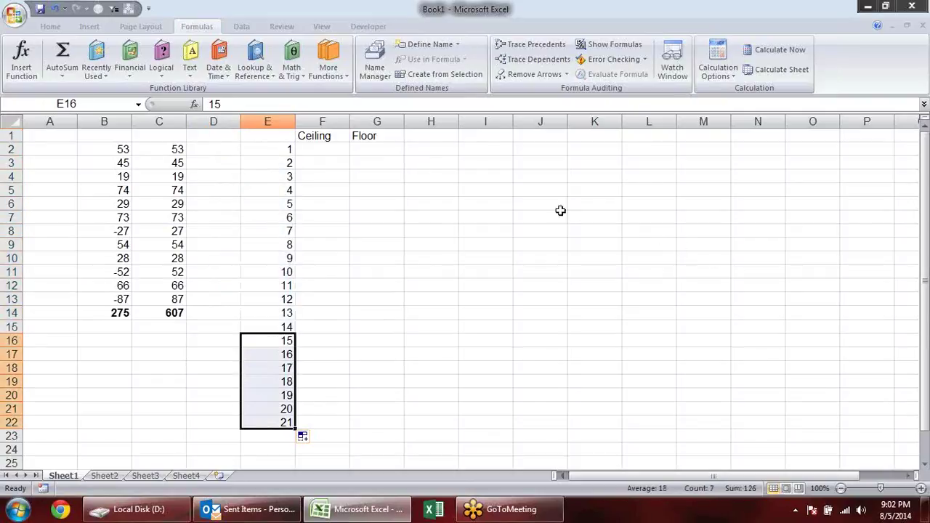
# Enter =CEILING(E2,7) in F2 and fill it down to F22
pyautogui.click(328, 151)
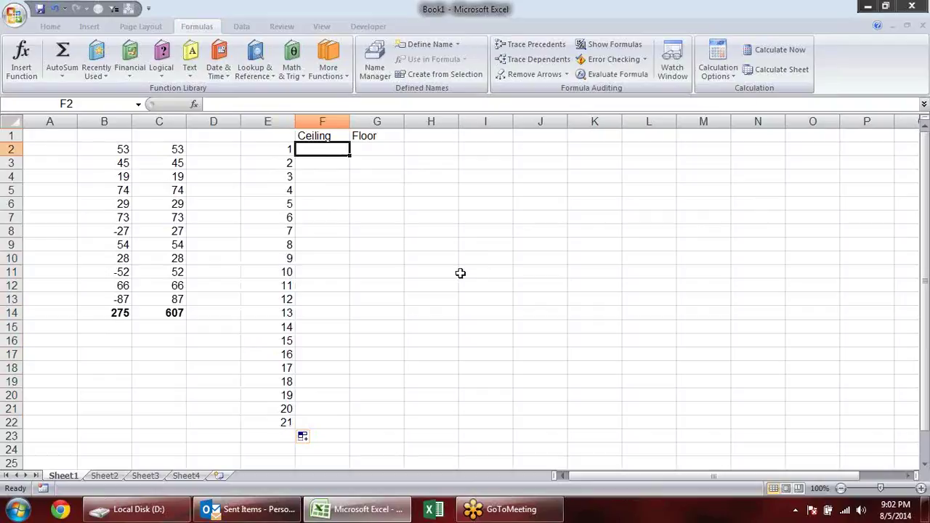
pyautogui.write('=cei')
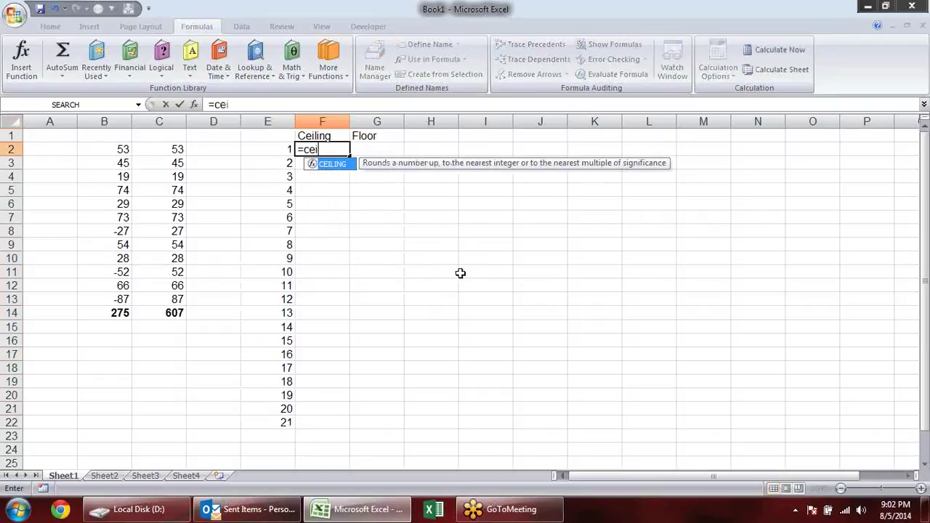
pyautogui.press('Tab')
pyautogui.click(254, 149)
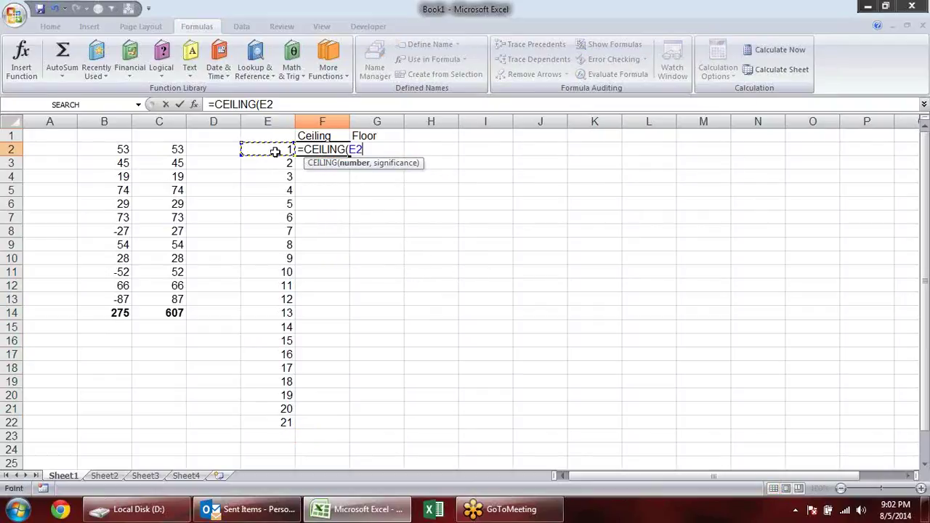
pyautogui.write(',')
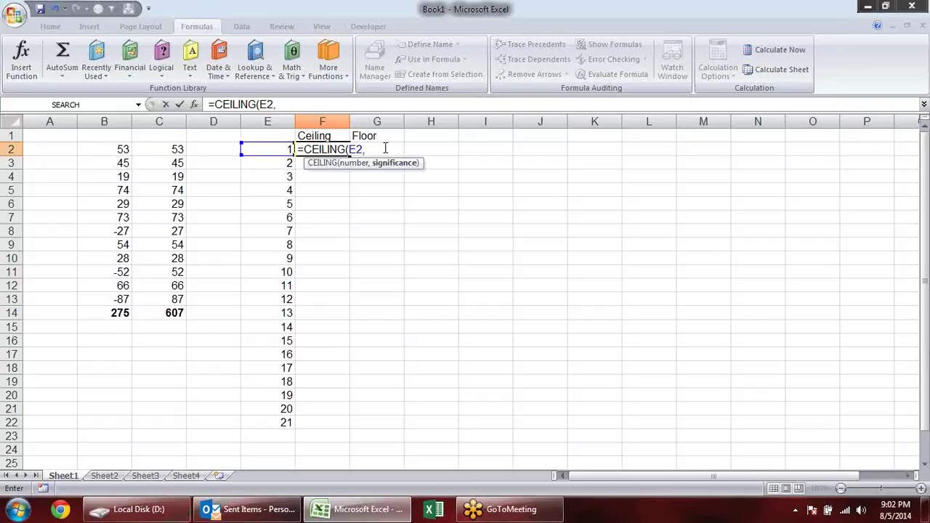
pyautogui.press('Return')
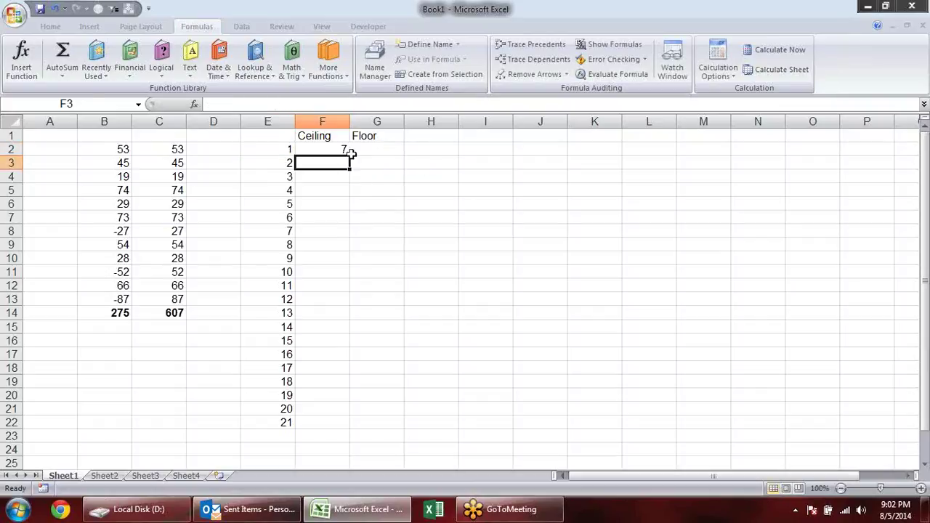
pyautogui.click(347, 151)
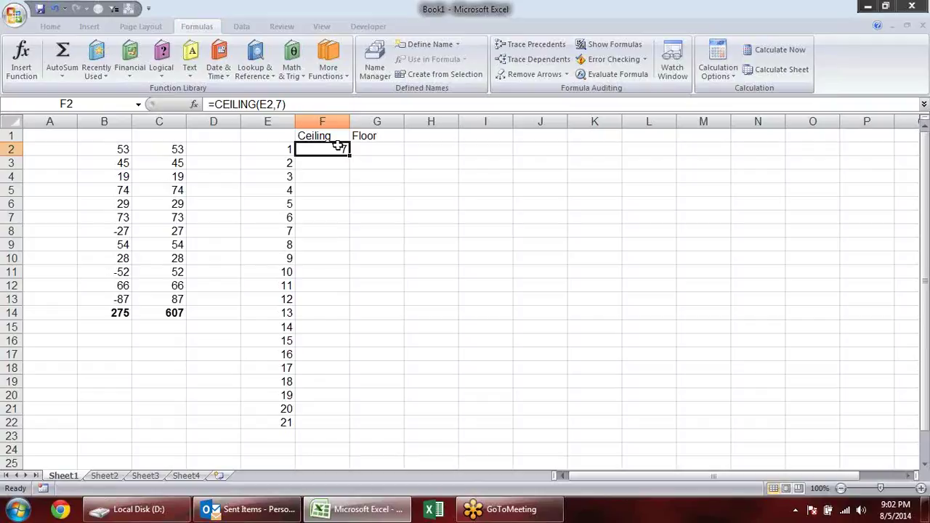
pyautogui.doubleClick(339, 147)
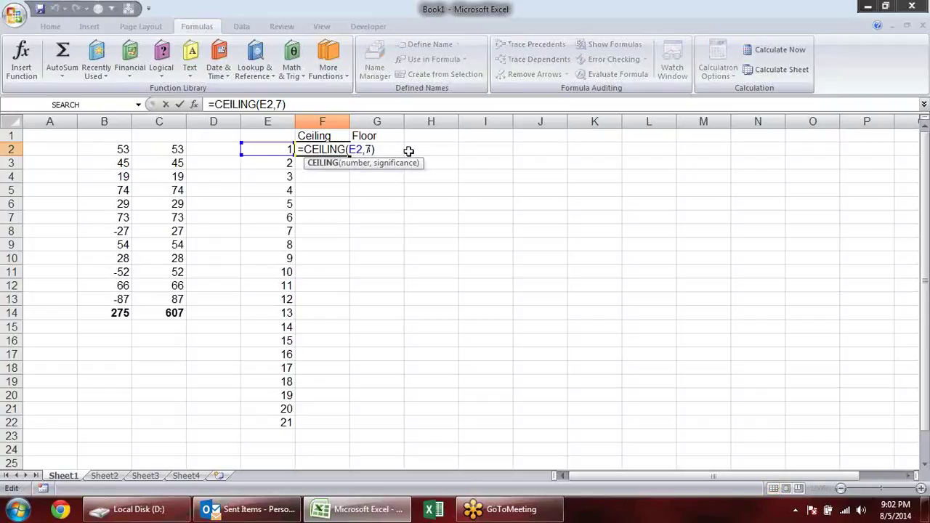
pyautogui.press('Return')
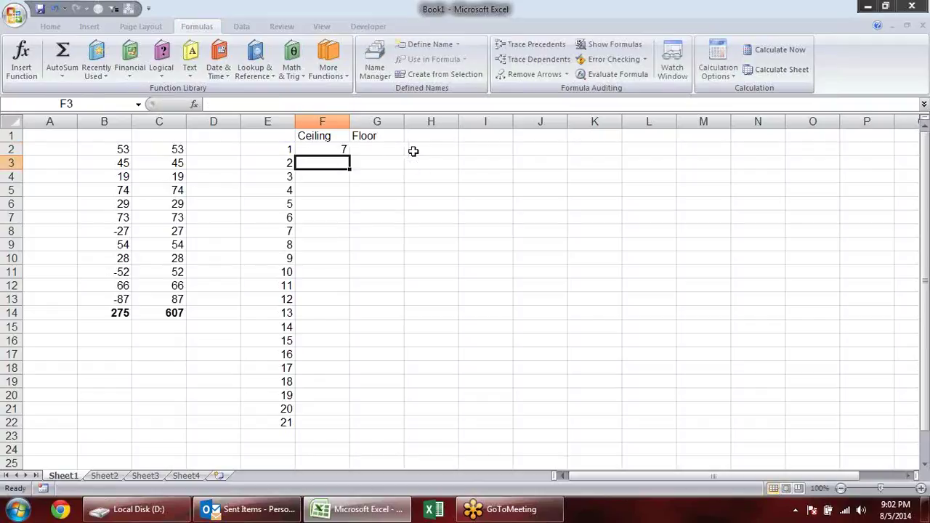
pyautogui.click(340, 150)
pyautogui.moveTo(350, 154); pyautogui.dragTo(356, 432)
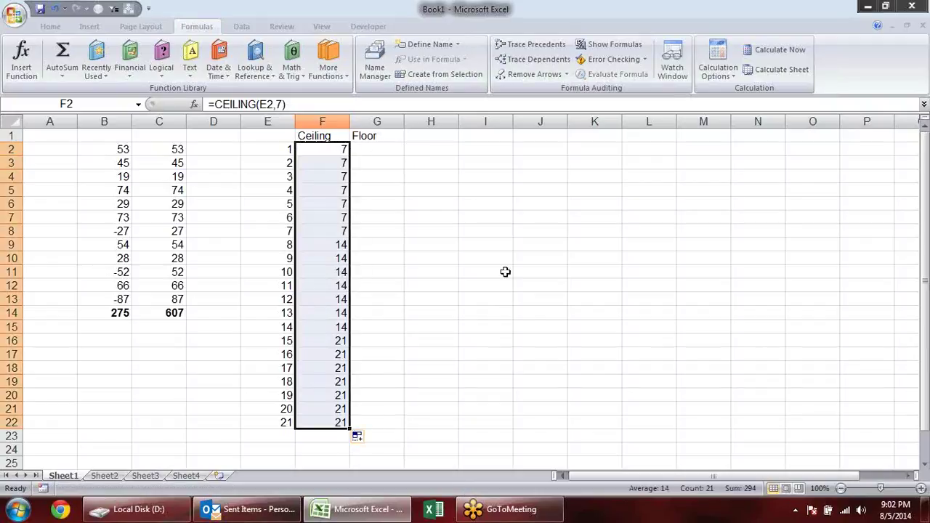
# Compare numbers 1–7 and 8–14 against their Ceiling results of 7 and 14
pyautogui.click(394, 189)
pyautogui.moveTo(327, 150); pyautogui.dragTo(337, 229)
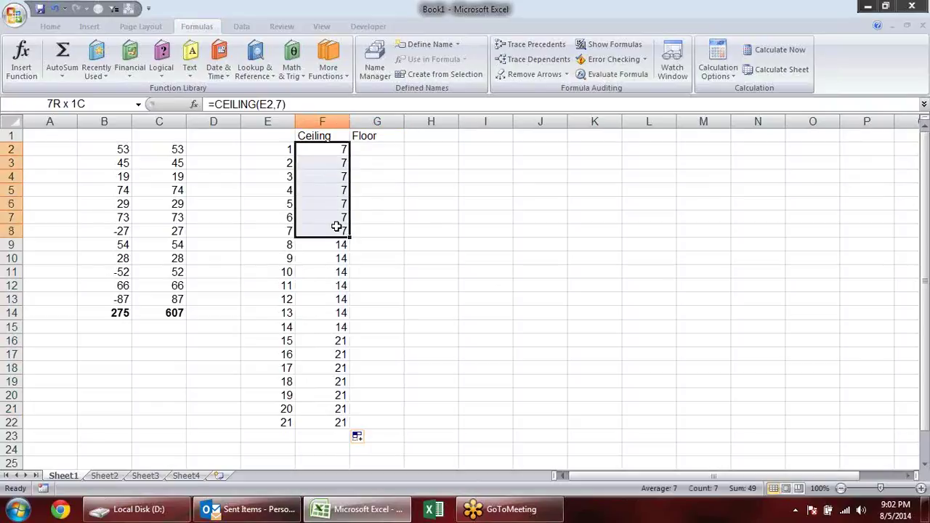
pyautogui.moveTo(290, 151)
pyautogui.mouseDown()
pyautogui.moveTo(293, 233)
pyautogui.moveTo(341, 291)
pyautogui.moveTo(341, 424)
pyautogui.mouseUp()
pyautogui.click(370, 247)
pyautogui.click(287, 266)
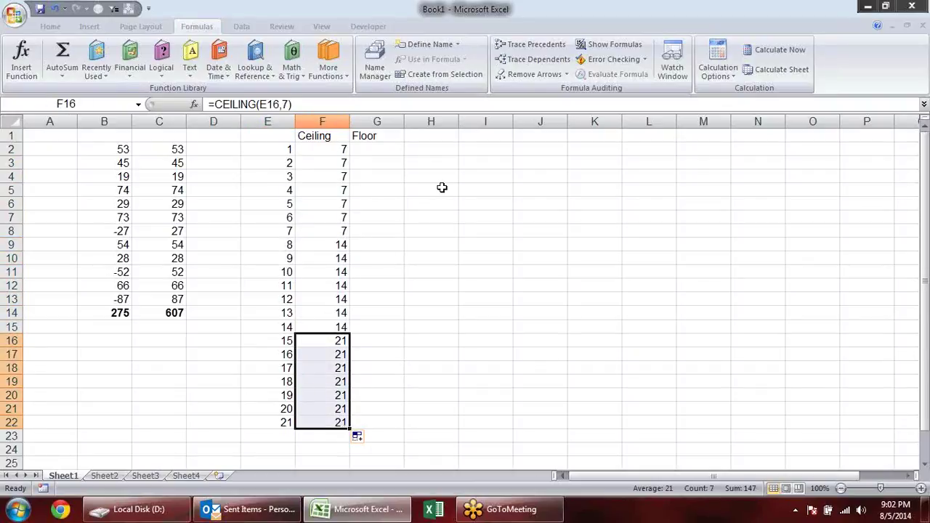
pyautogui.doubleClick(333, 149)
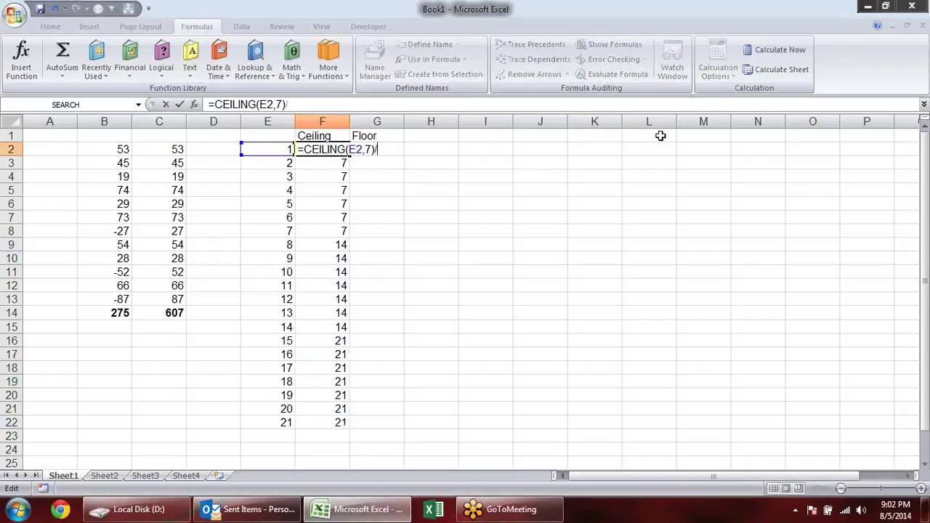
# Change F2 to =CEILING(E2,7)/7, fill to F22, and compare groups giving 1, 2, 3
pyautogui.press('Return')
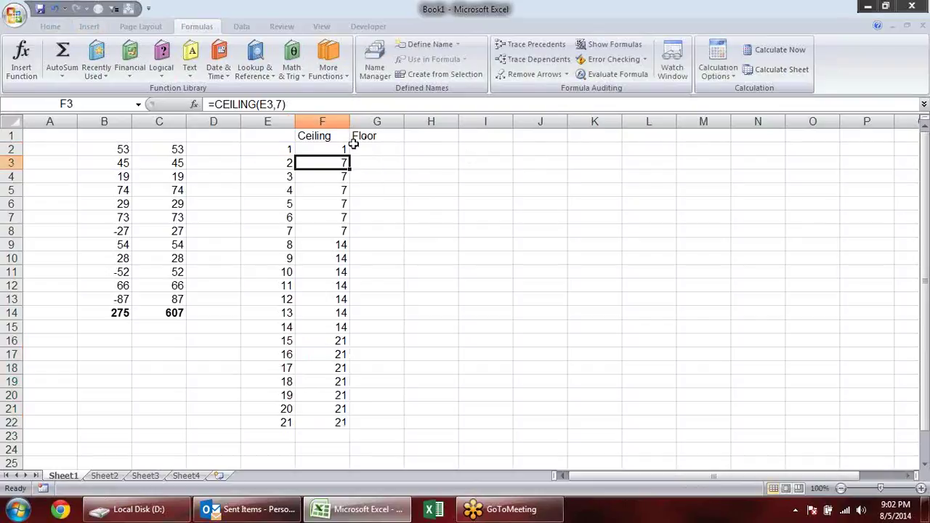
pyautogui.click(341, 149)
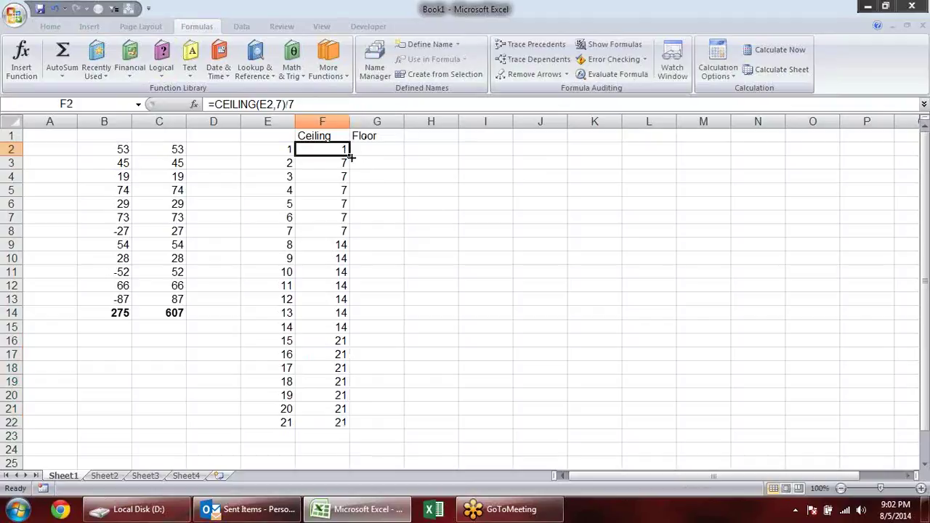
pyautogui.doubleClick(350, 156)
pyautogui.click(446, 175)
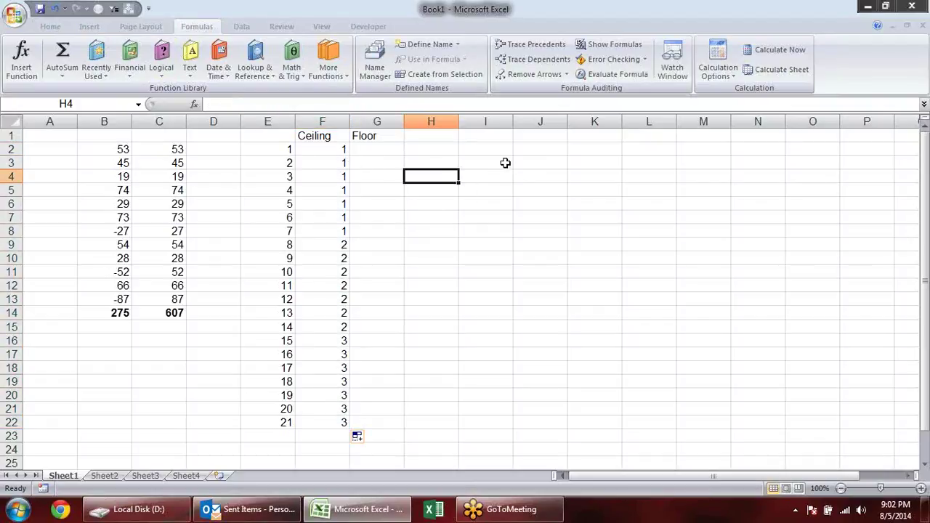
pyautogui.moveTo(331, 149); pyautogui.dragTo(267, 244)
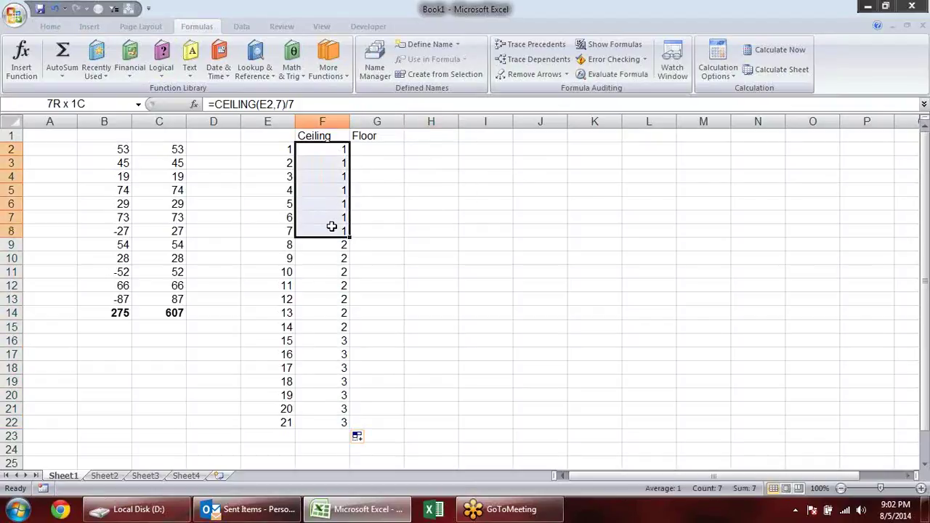
pyautogui.click(268, 230)
pyautogui.moveTo(339, 245)
pyautogui.mouseDown()
pyautogui.moveTo(300, 328)
pyautogui.moveTo(284, 331)
pyautogui.mouseUp()
pyautogui.moveTo(346, 341)
pyautogui.mouseDown()
pyautogui.moveTo(339, 423)
pyautogui.moveTo(265, 417)
pyautogui.mouseUp()
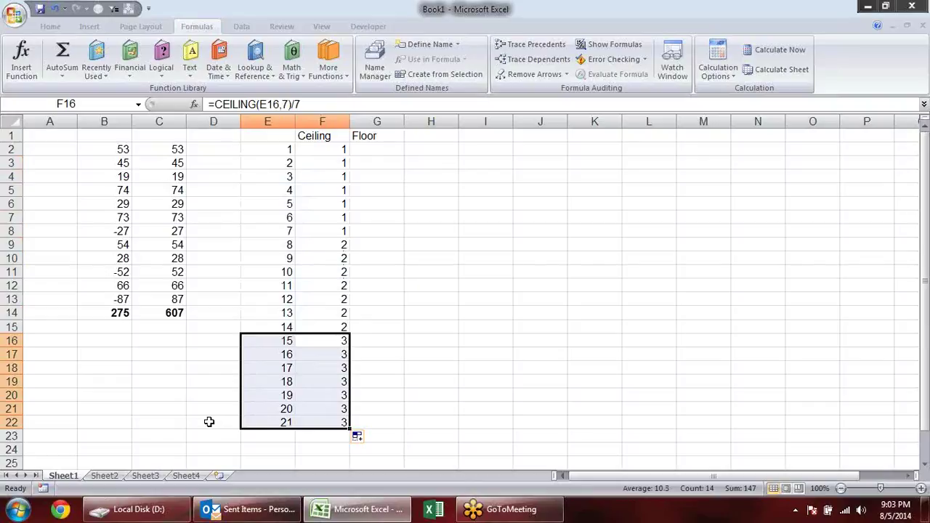
# Test 45 in E23 with the Ceiling formula, then delete row 23
pyautogui.click(256, 438)
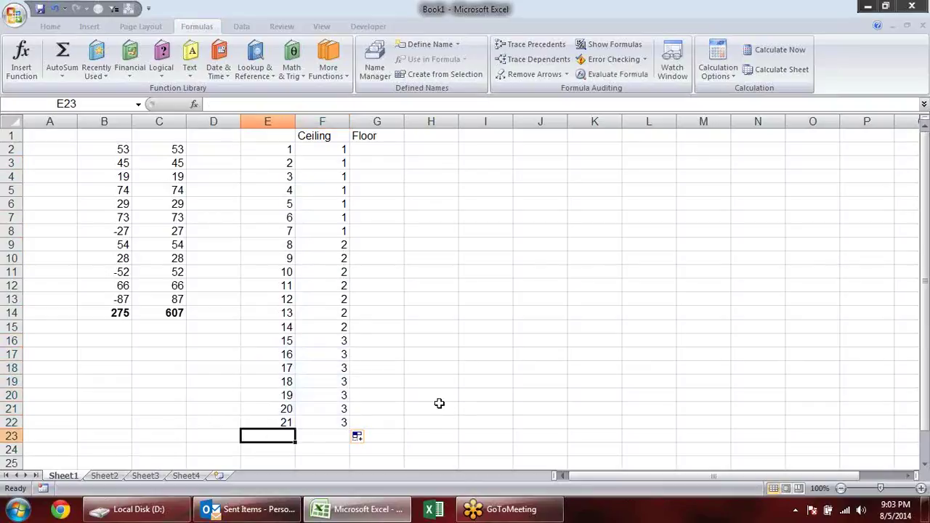
pyautogui.write('45')
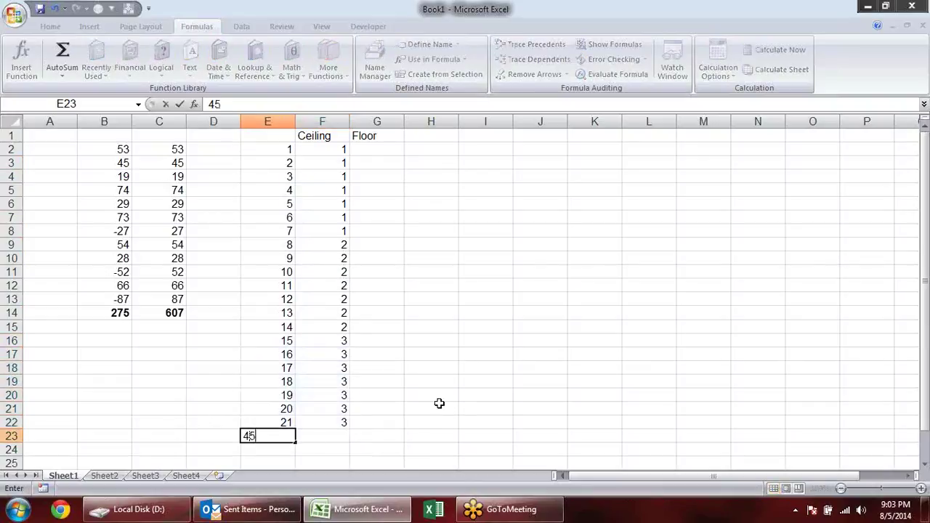
pyautogui.press('Return')
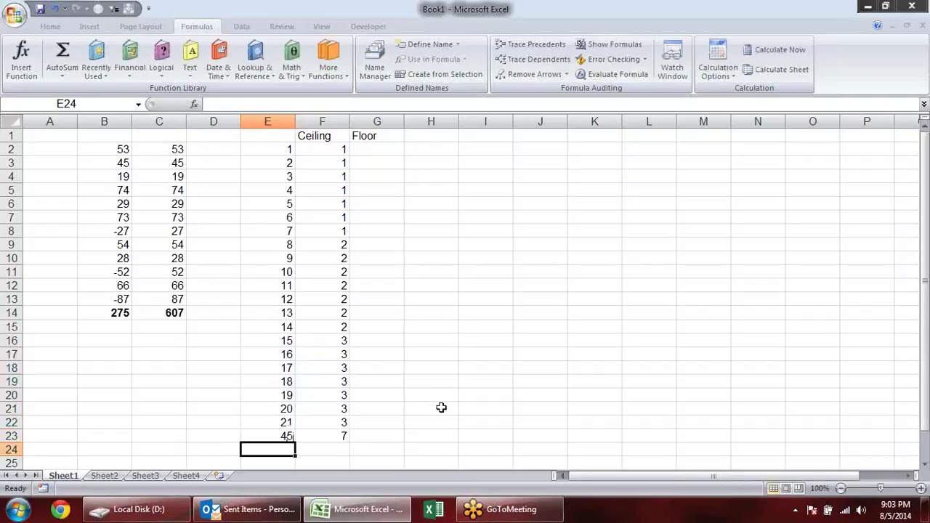
pyautogui.scroll(-1, 441, 408)
pyautogui.click(339, 383)
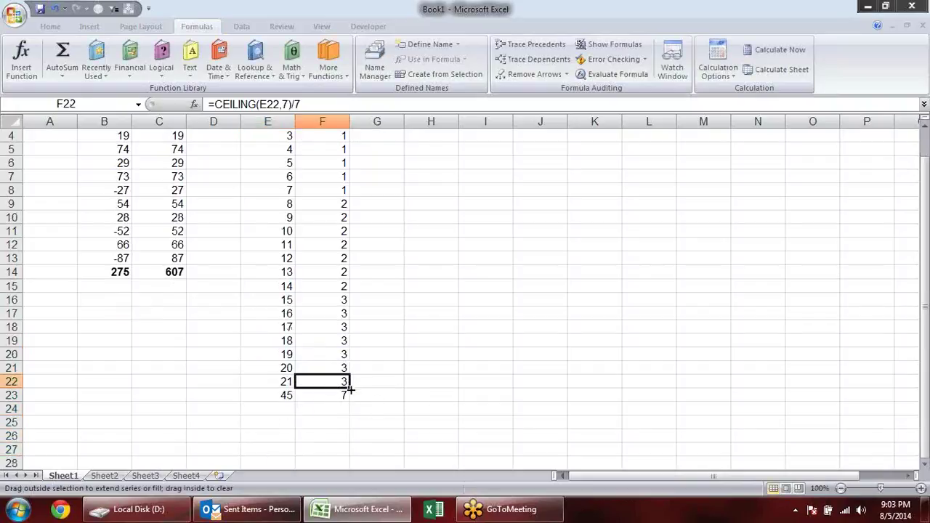
pyautogui.moveTo(349, 390); pyautogui.dragTo(347, 399)
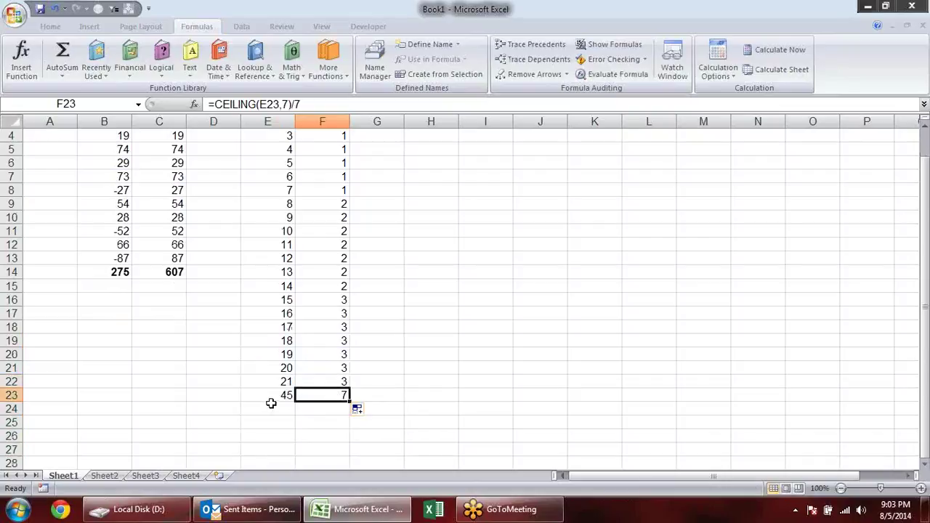
pyautogui.click(5, 393)
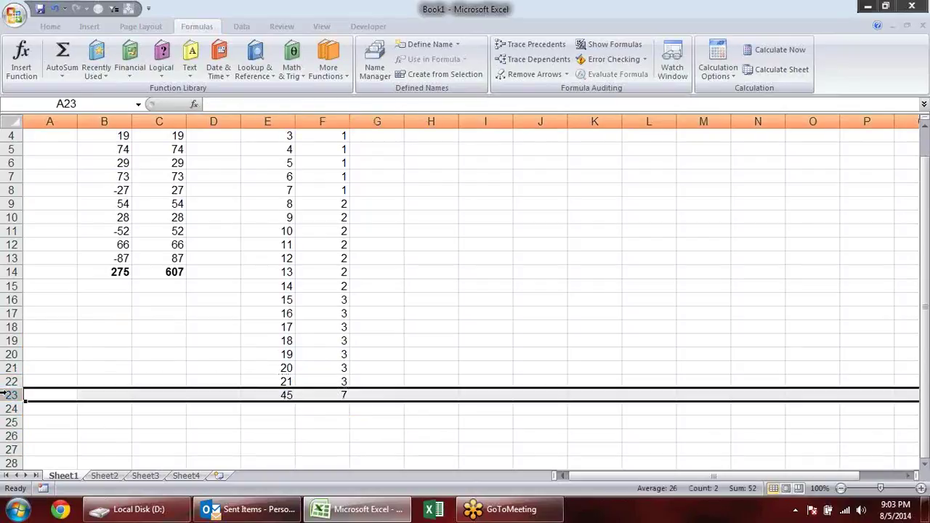
pyautogui.hotkey('alt', 'e')
pyautogui.press('d')
# Review E2:E8 against their Ceiling results of 1 in F2:F8
pyautogui.click(471, 221)
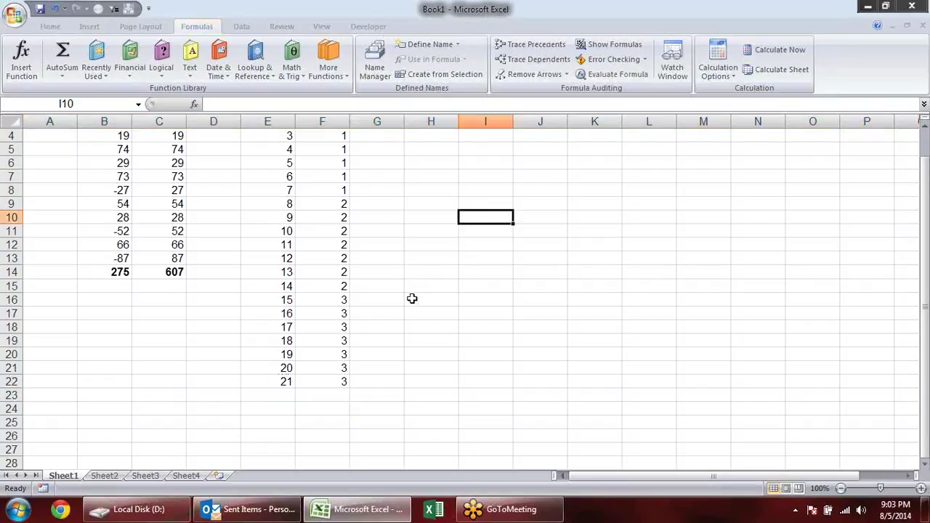
pyautogui.scroll(1, 425, 287)
pyautogui.moveTo(334, 151)
pyautogui.mouseDown()
pyautogui.moveTo(347, 231)
pyautogui.moveTo(268, 231)
pyautogui.mouseUp()
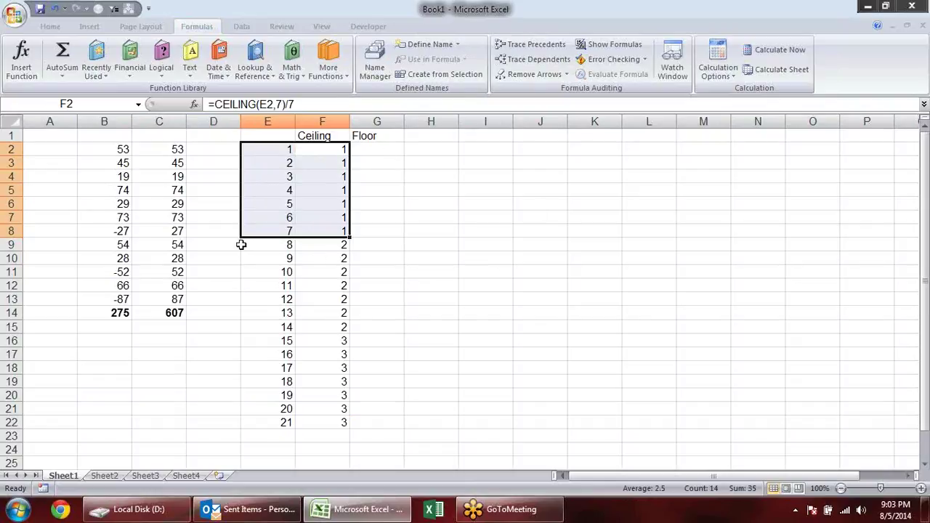
pyautogui.moveTo(286, 154); pyautogui.dragTo(280, 236)
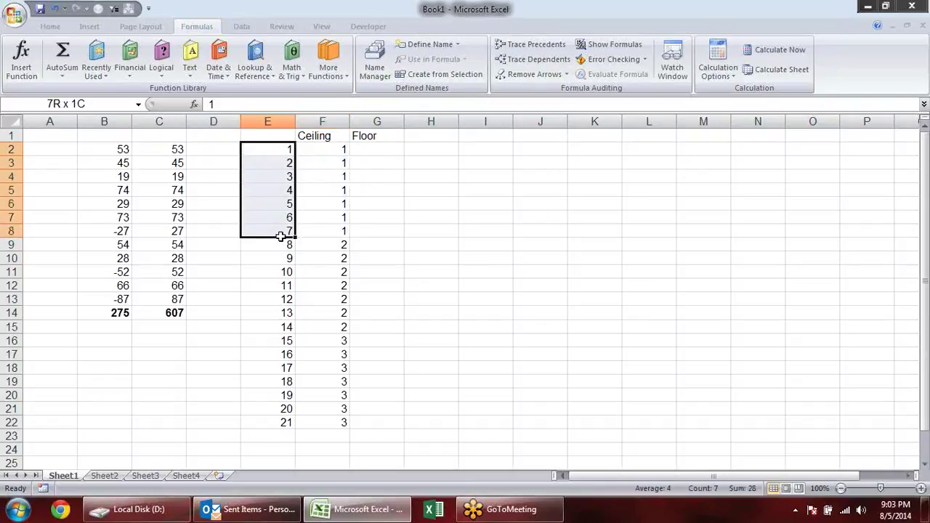
pyautogui.click(345, 231)
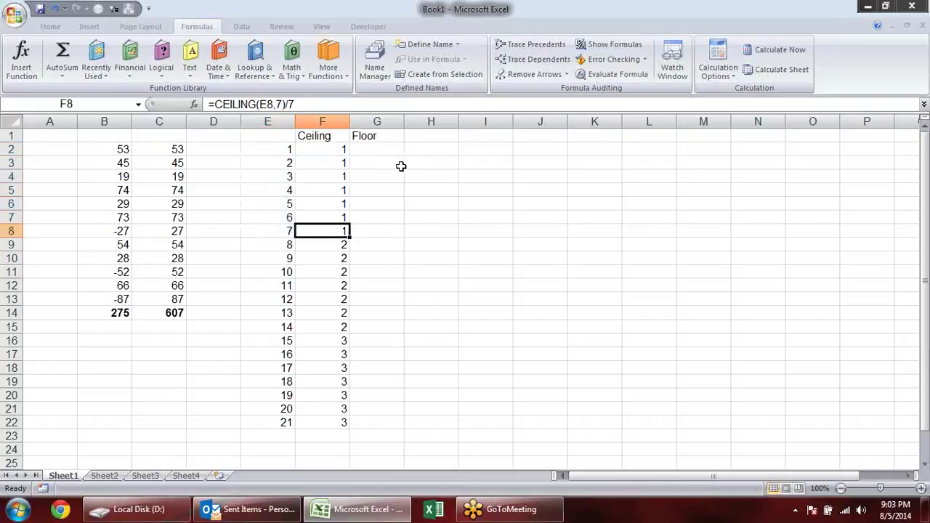
pyautogui.click(376, 148)
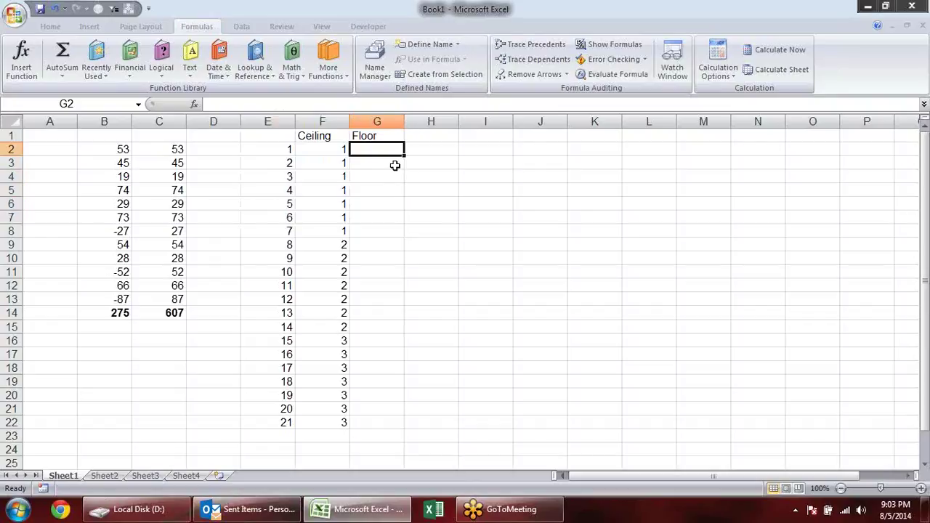
# Enter =FLOOR(E2,7) in G2 and copy it down to G22
pyautogui.write('=flo')
pyautogui.press('Tab')
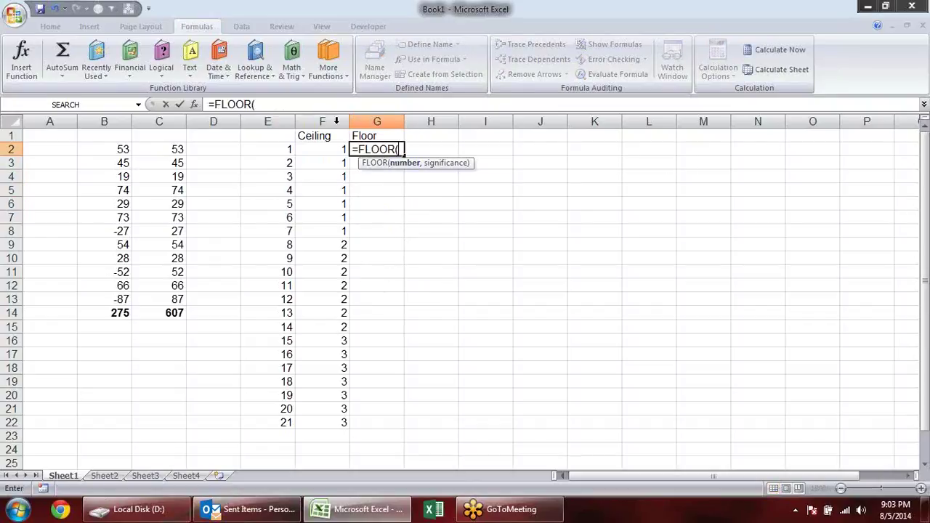
pyautogui.click(285, 148)
pyautogui.write(',7')
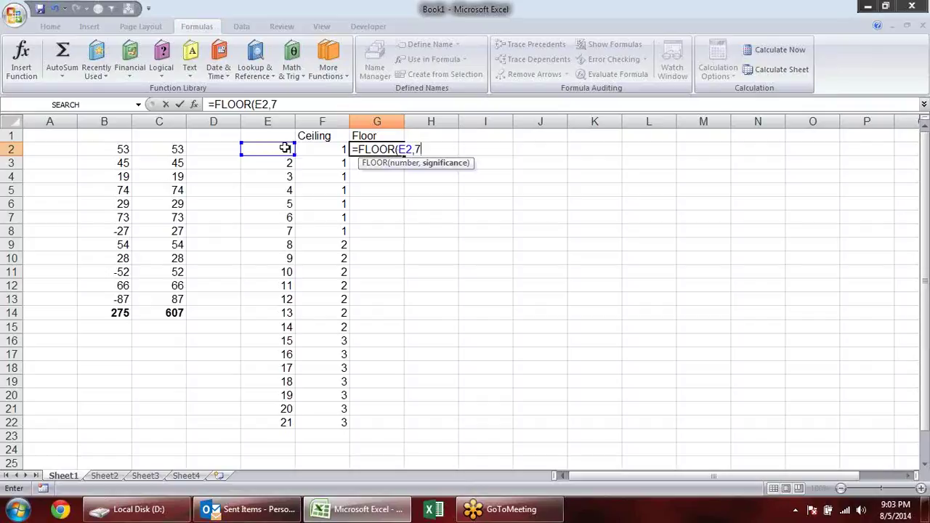
pyautogui.press('Return')
pyautogui.click(397, 151)
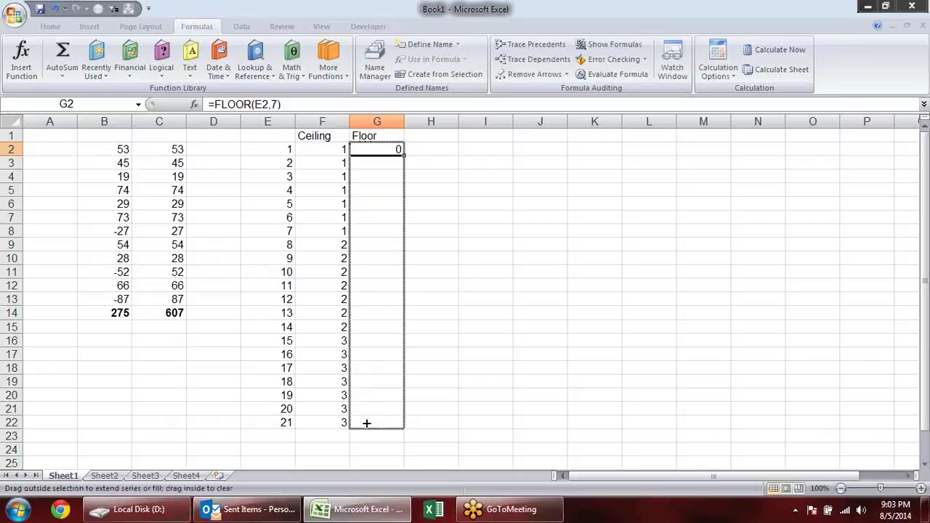
pyautogui.moveTo(402, 154); pyautogui.dragTo(378, 424)
pyautogui.click(398, 201)
pyautogui.moveTo(390, 227)
pyautogui.mouseDown()
pyautogui.moveTo(396, 311)
pyautogui.moveTo(387, 420)
pyautogui.mouseUp()
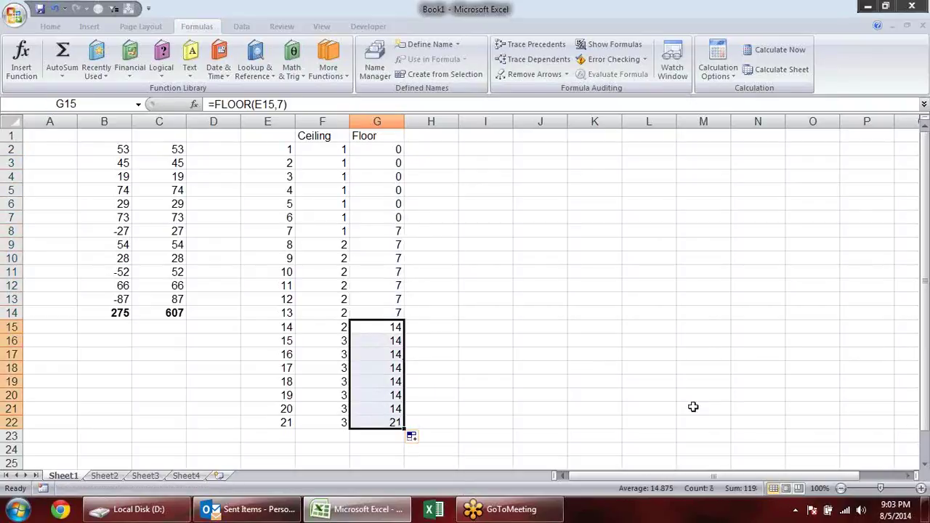
# Change G2 to =FLOOR(E2,7)/7 and fill it down to G22
pyautogui.doubleClick(396, 152)
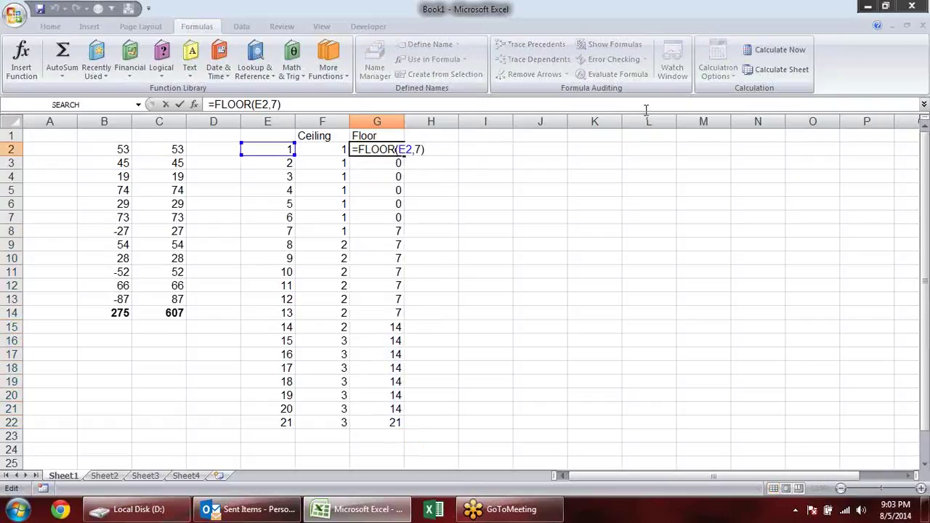
pyautogui.press('Return')
pyautogui.press('BackSpace')
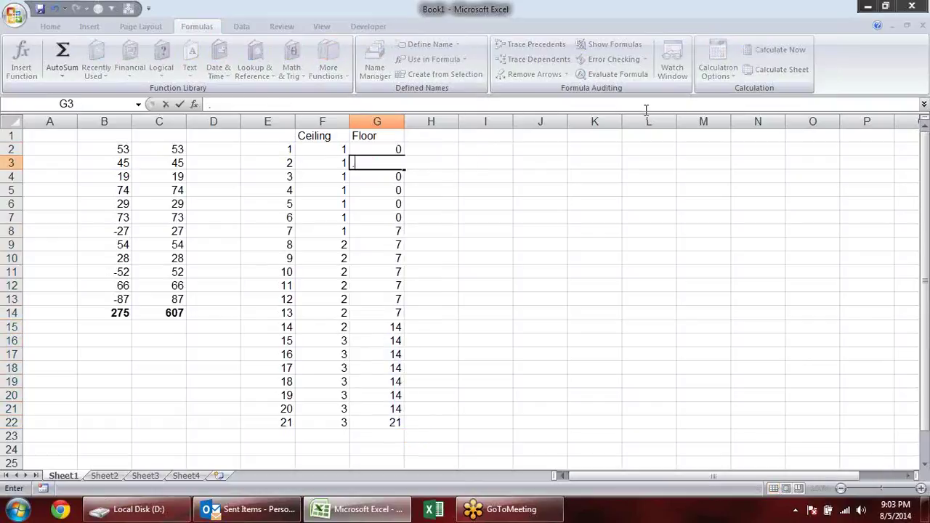
pyautogui.press('Escape')
pyautogui.click(400, 149)
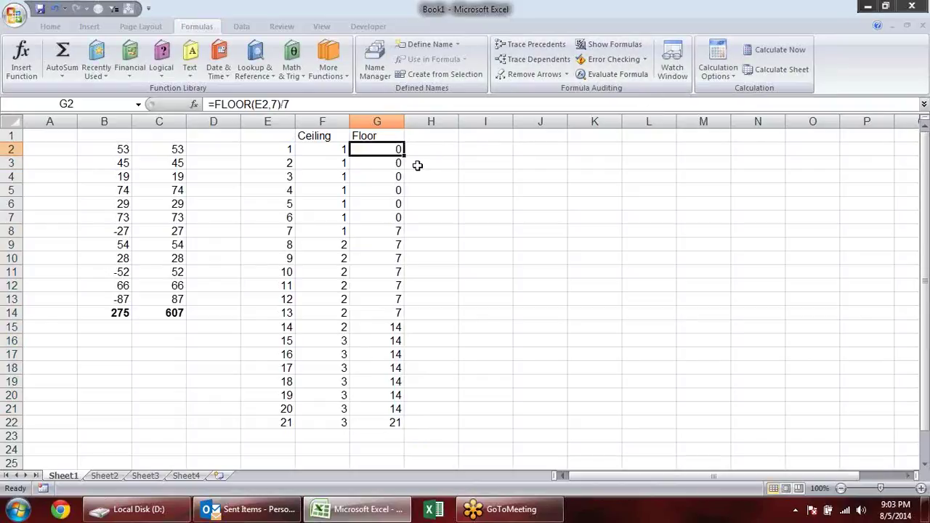
pyautogui.doubleClick(405, 156)
pyautogui.click(540, 219)
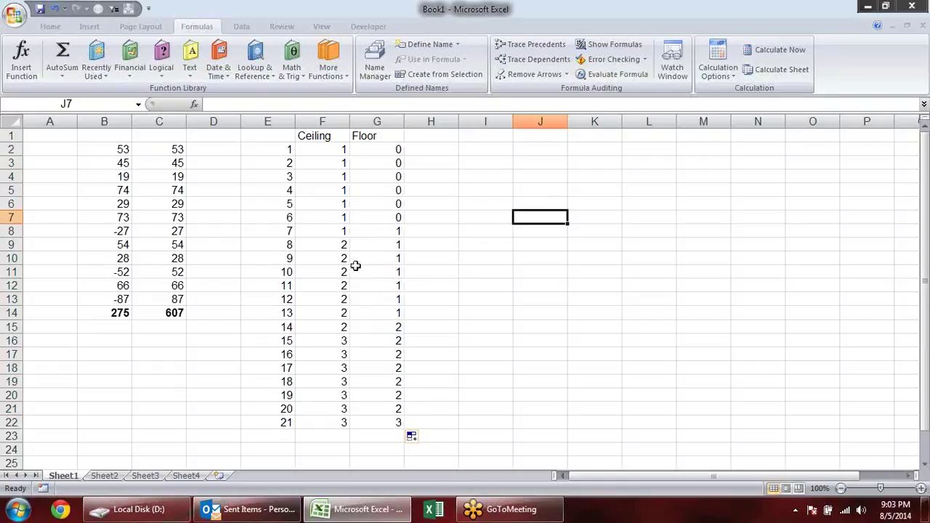
# Check the Floor results: 0 for 1–6, 1 for 7–13, up to 3 for 21
pyautogui.moveTo(398, 152); pyautogui.dragTo(383, 216)
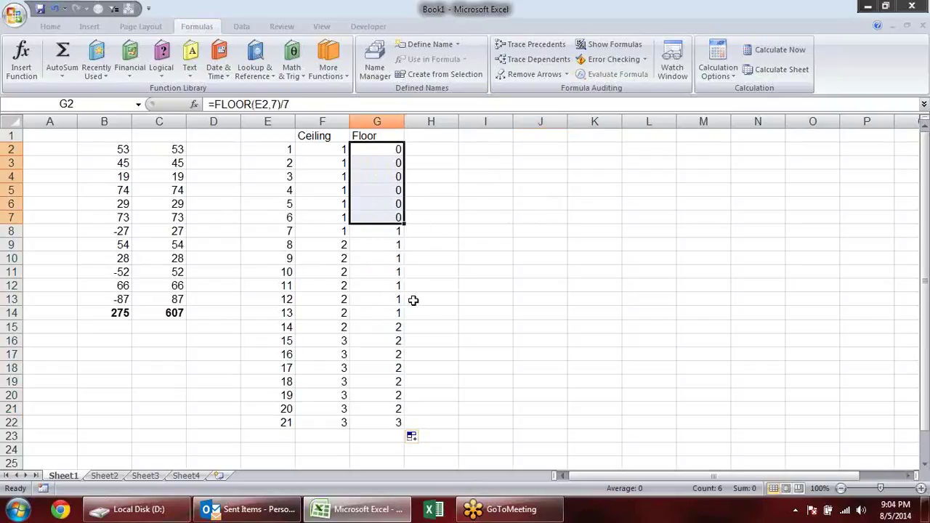
pyautogui.moveTo(389, 176); pyautogui.dragTo(399, 229)
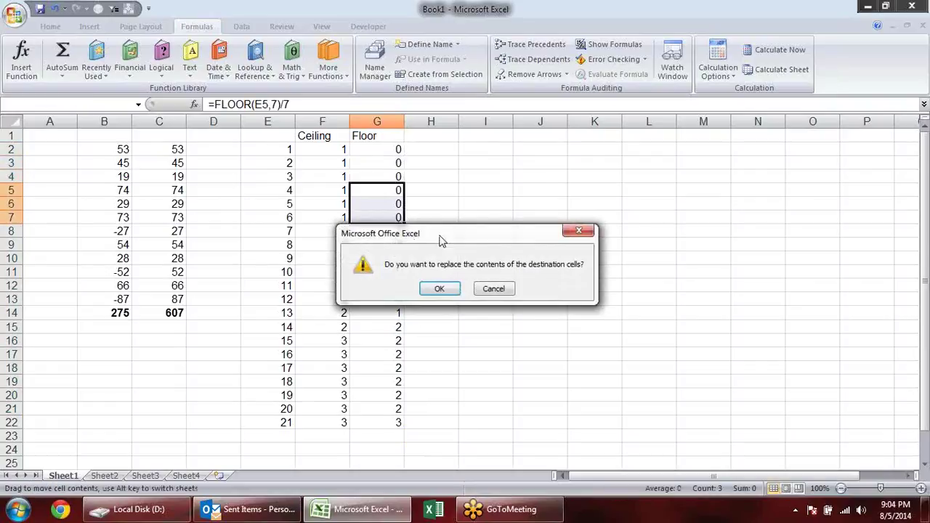
pyautogui.click(494, 289)
pyautogui.click(402, 232)
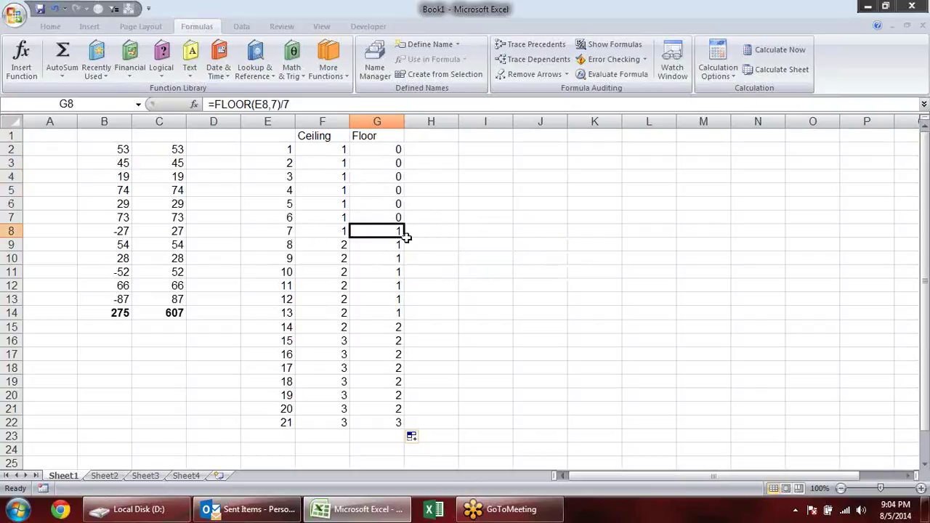
pyautogui.moveTo(393, 245); pyautogui.dragTo(399, 314)
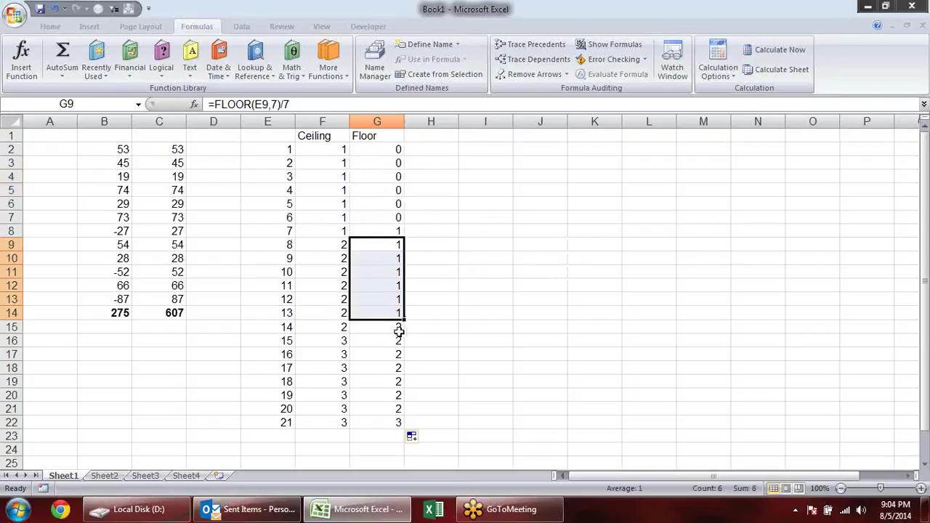
pyautogui.click(395, 331)
pyautogui.click(398, 348)
pyautogui.click(401, 369)
pyautogui.click(401, 395)
pyautogui.click(396, 420)
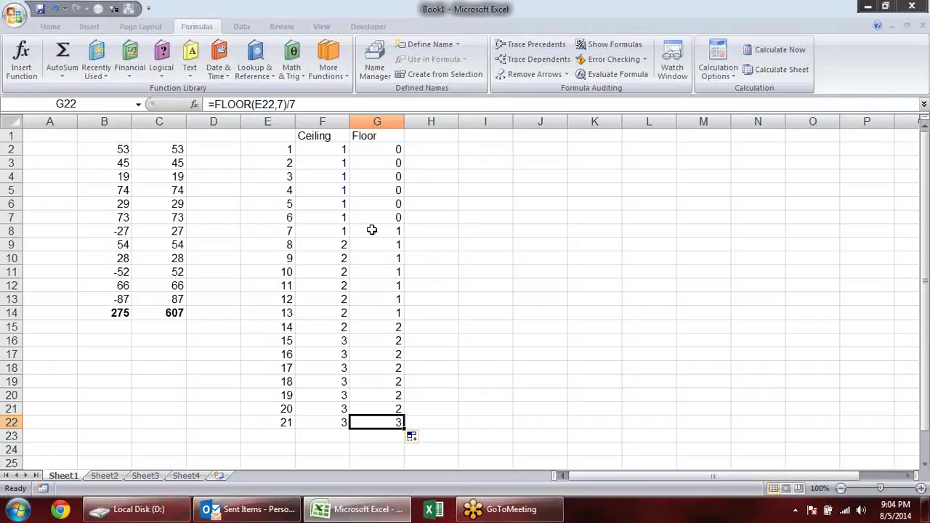
# Compare the Ceiling and Floor results row by row, then show the Math & Trig functions
pyautogui.click(476, 137)
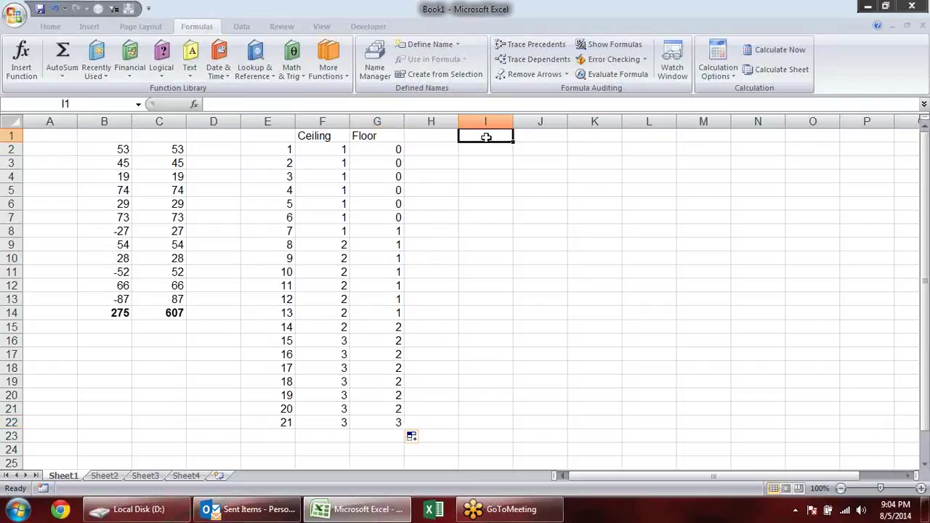
pyautogui.click(483, 162)
pyautogui.click(477, 137)
pyautogui.click(493, 175)
pyautogui.click(494, 141)
pyautogui.click(344, 151)
pyautogui.click(358, 164)
pyautogui.click(320, 173)
pyautogui.click(379, 207)
pyautogui.click(342, 228)
pyautogui.click(375, 242)
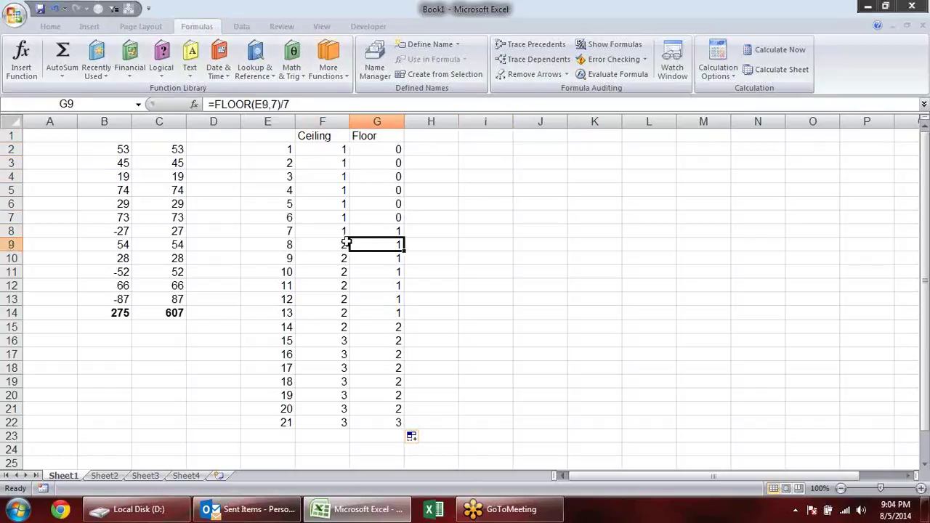
pyautogui.click(291, 69)
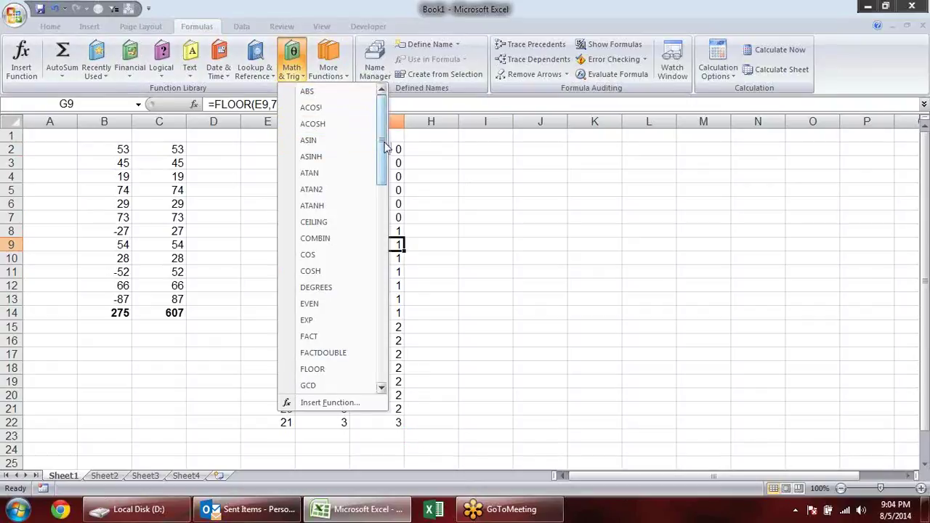
# Enter the value 5 in cell I2
pyautogui.click(496, 214)
pyautogui.click(486, 150)
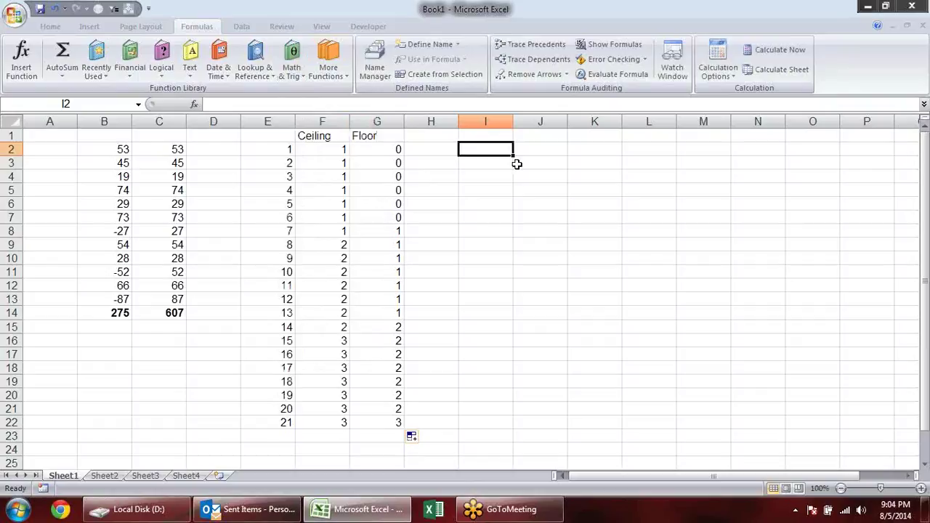
pyautogui.write('5')
pyautogui.press('Return')
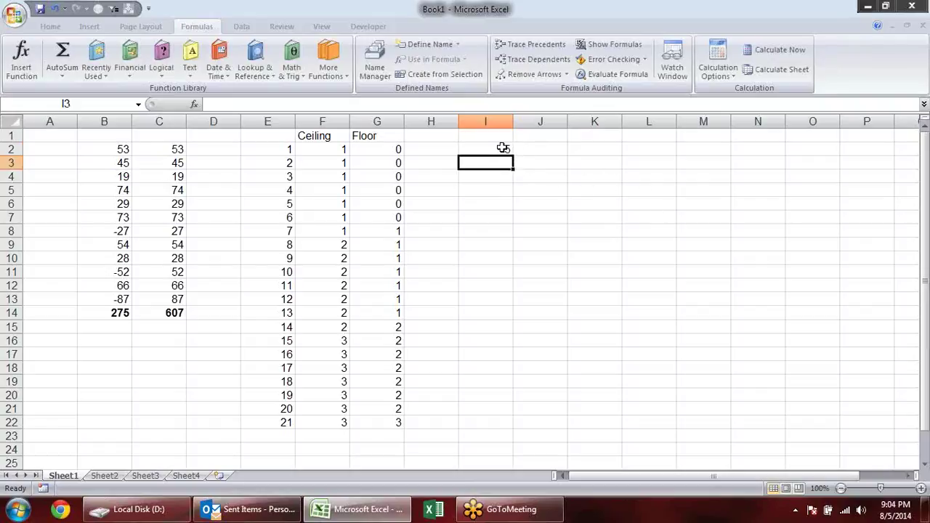
pyautogui.click(503, 149)
# Enter =COMBIN(I2,2) in I3 so it returns 10
pyautogui.click(490, 166)
pyautogui.write('=COM')
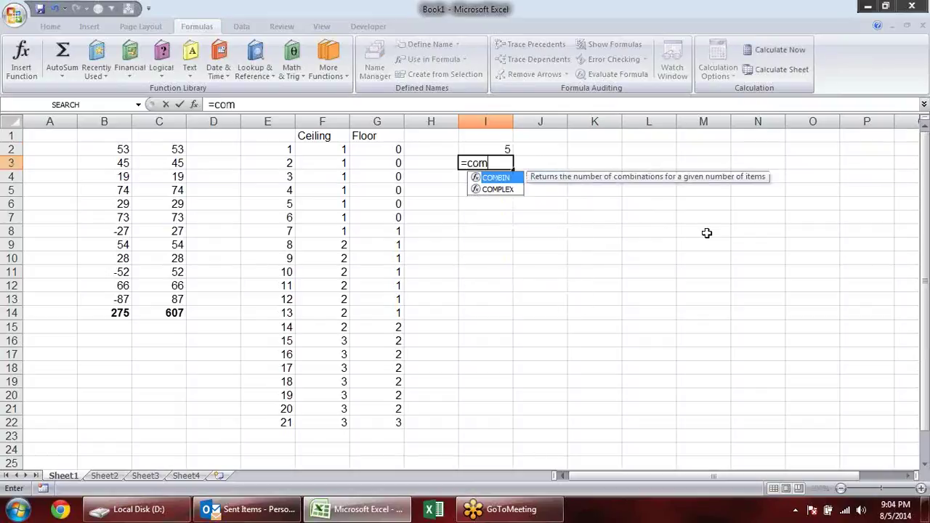
pyautogui.write('BIN(')
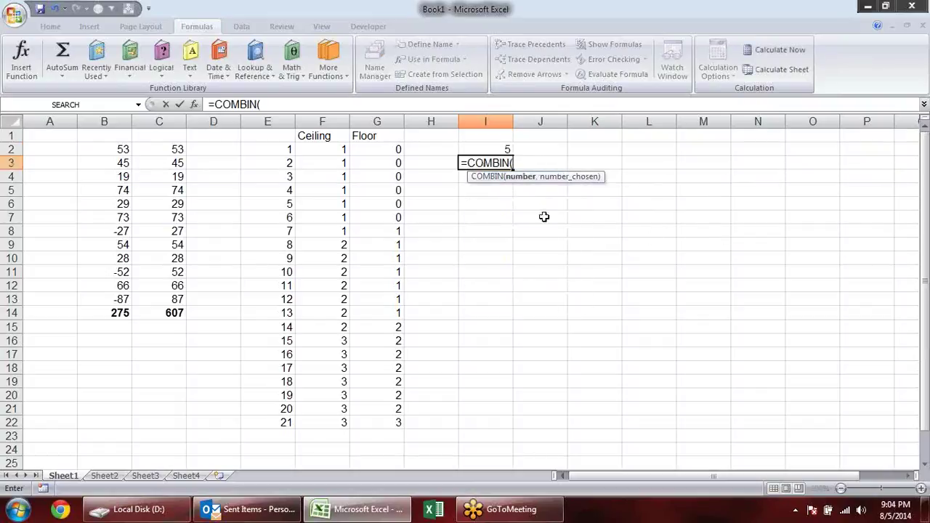
pyautogui.click(500, 148)
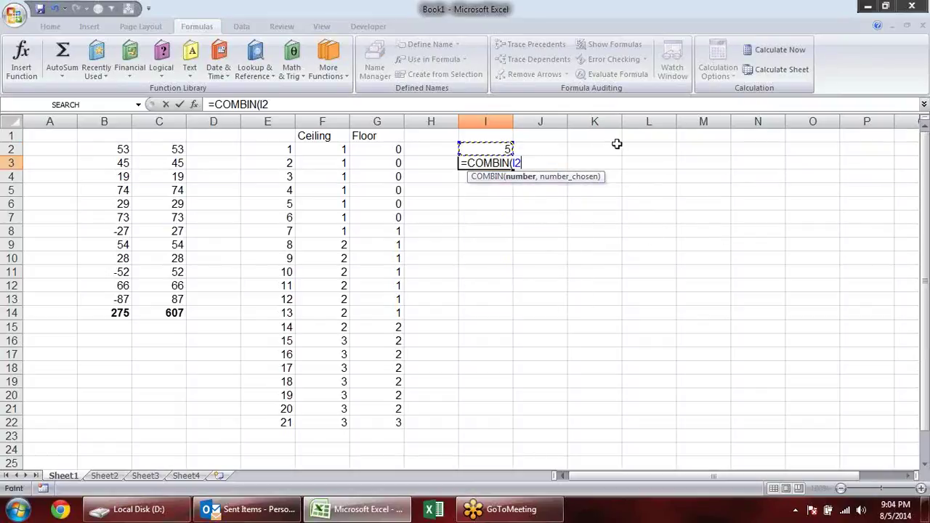
pyautogui.write(',2')
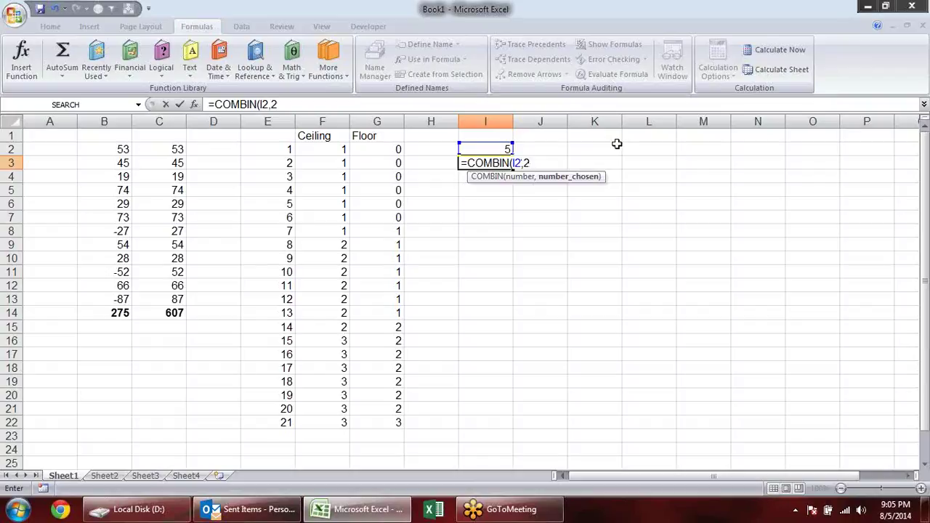
pyautogui.write(')')
pyautogui.press('Return')
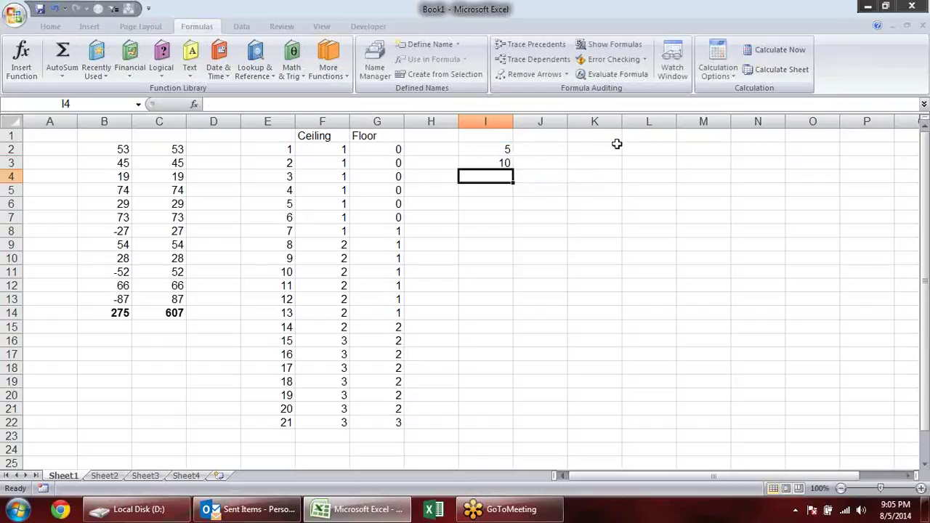
pyautogui.click(503, 148)
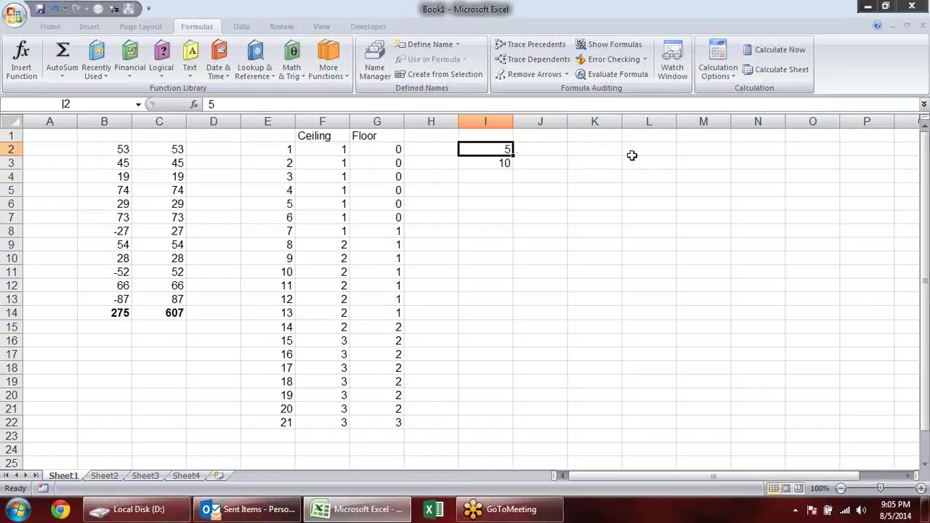
# Change I2 from 3 to 4 so =COMBIN(I2,2) in I3 shows 6
pyautogui.write('3')
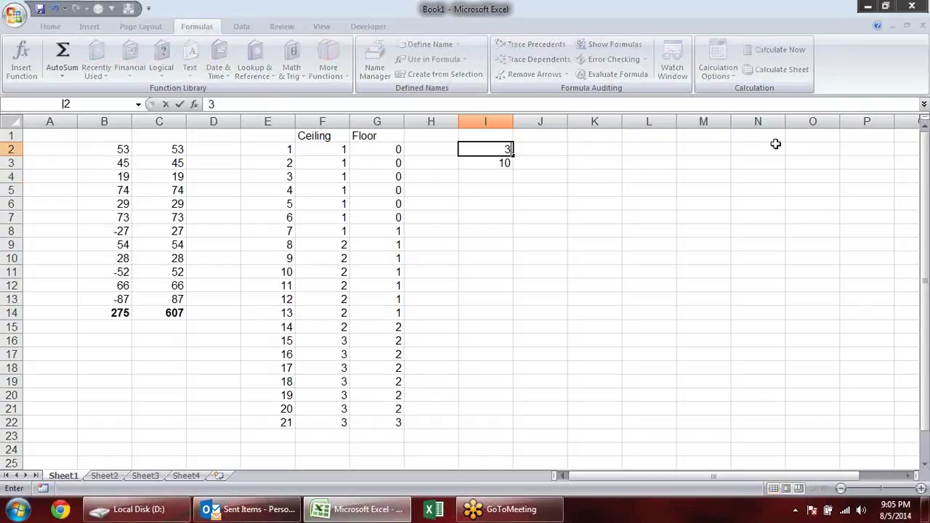
pyautogui.press('Return')
pyautogui.doubleClick(491, 151)
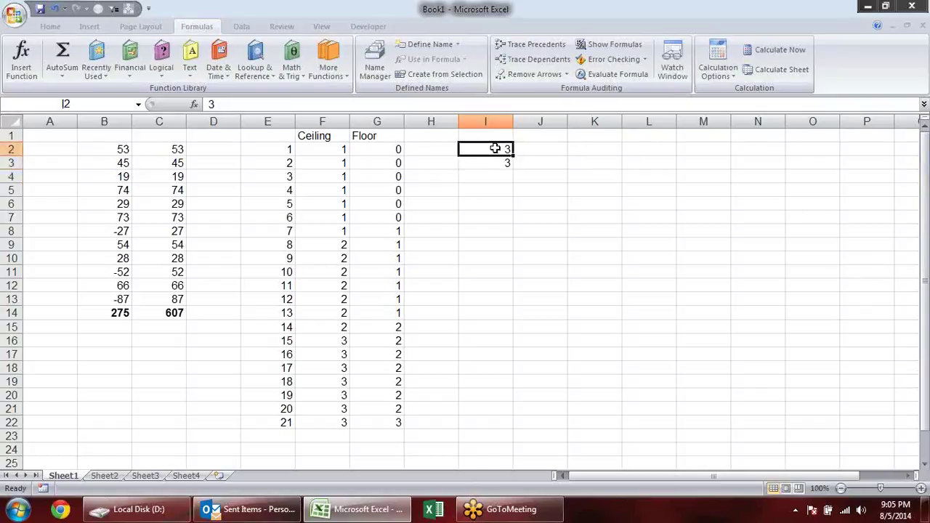
pyautogui.write('4')
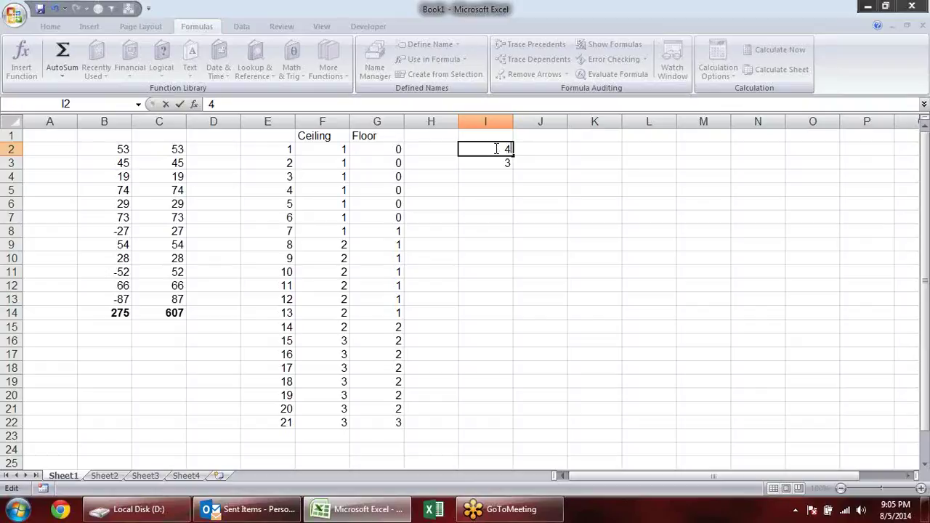
pyautogui.moveTo(498, 163); pyautogui.dragTo(511, 223)
pyautogui.click(539, 195)
pyautogui.click(504, 168)
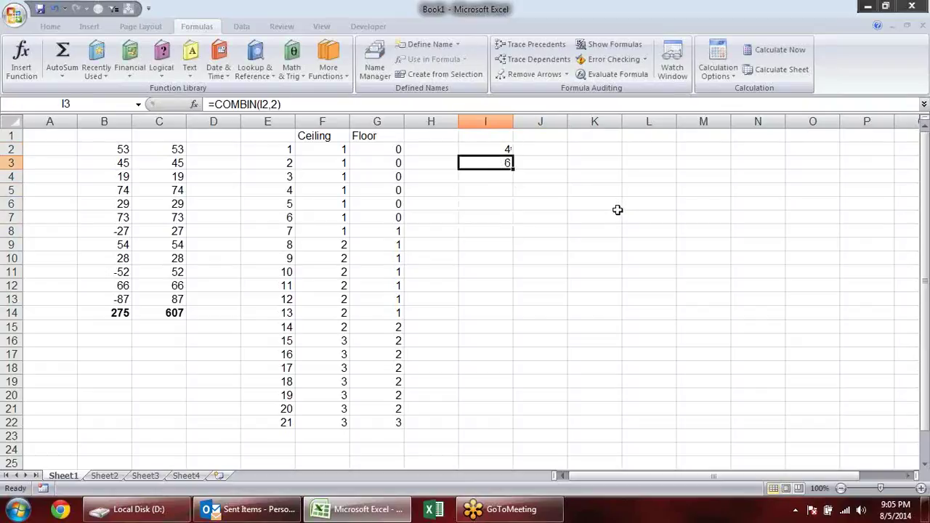
pyautogui.click(578, 149)
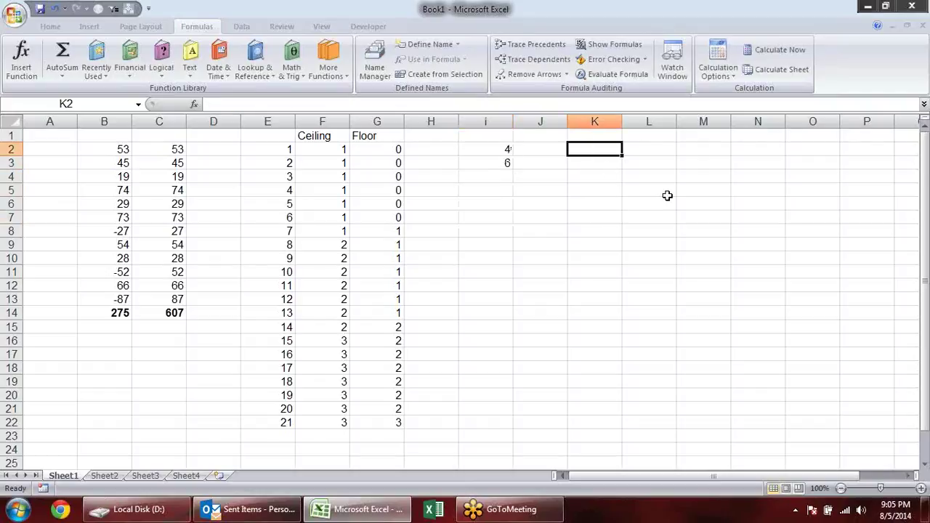
# Type a first name in K2, fill the custom name list down, and clear K6 to keep four names
pyautogui.write('sandep')
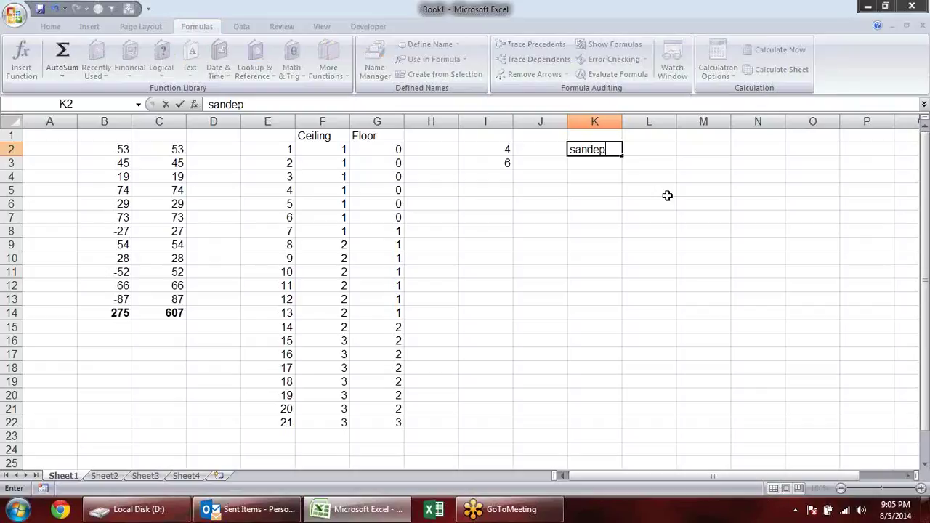
pyautogui.press('Return')
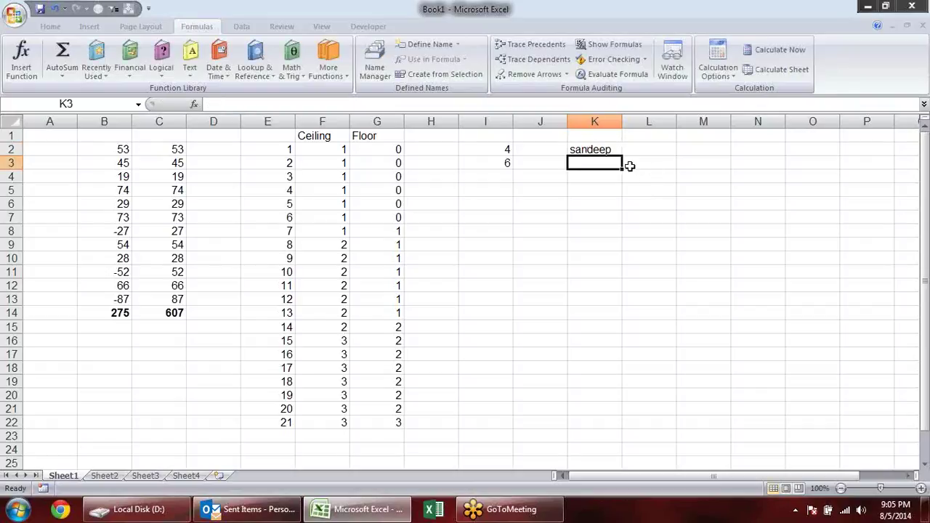
pyautogui.click(613, 149)
pyautogui.moveTo(621, 154); pyautogui.dragTo(620, 216)
pyautogui.click(617, 218)
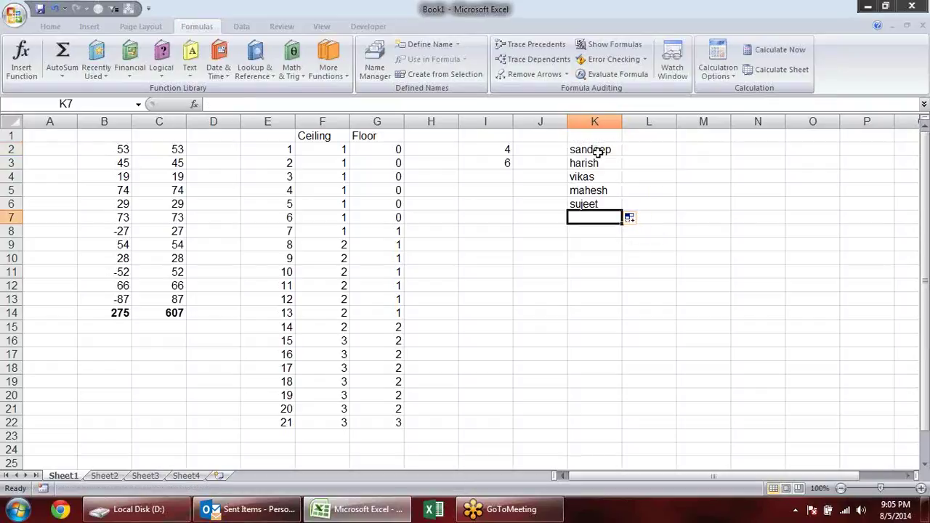
pyautogui.click(609, 203)
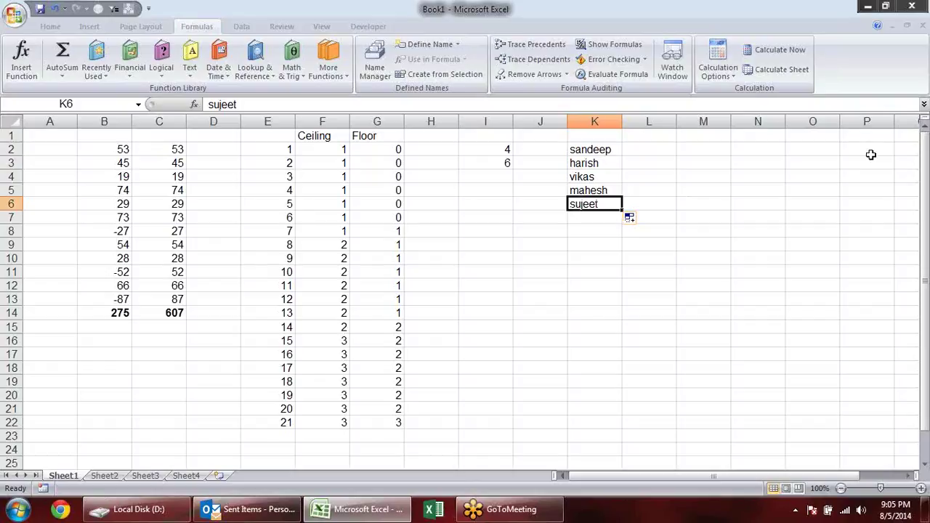
pyautogui.press('Delete')
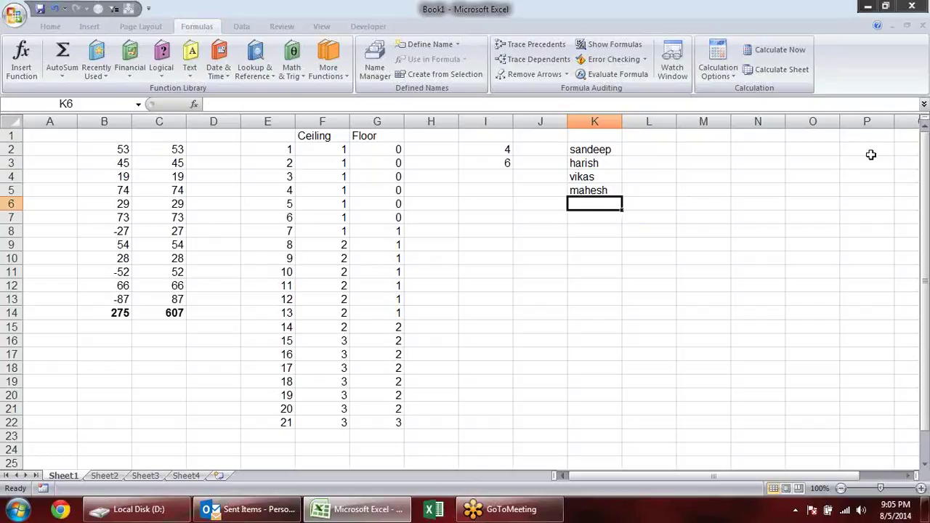
pyautogui.doubleClick(507, 159)
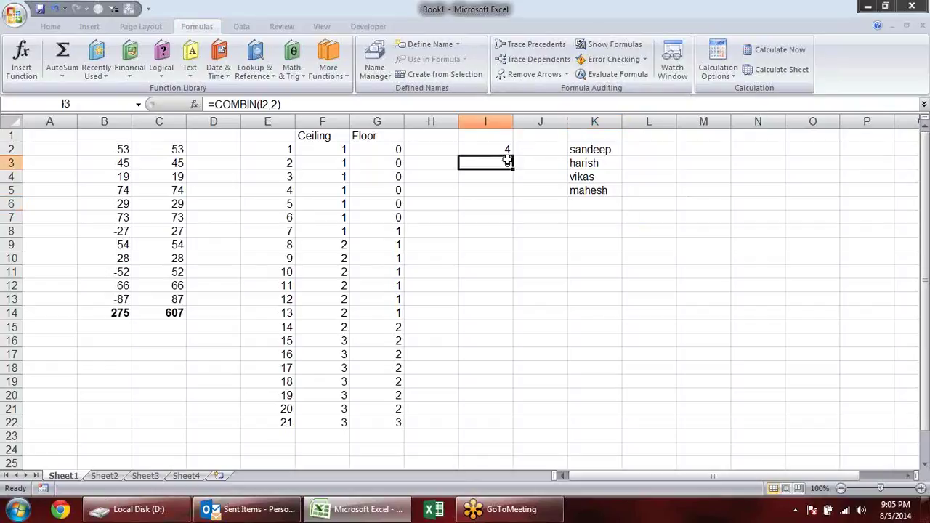
pyautogui.hotkey('ctrl', 'Return')
# Copy the K4:K5 names into L2:L3 and the K2 name into M2
pyautogui.moveTo(606, 178); pyautogui.dragTo(605, 192)
pyautogui.hotkey('ctrl', 'c')
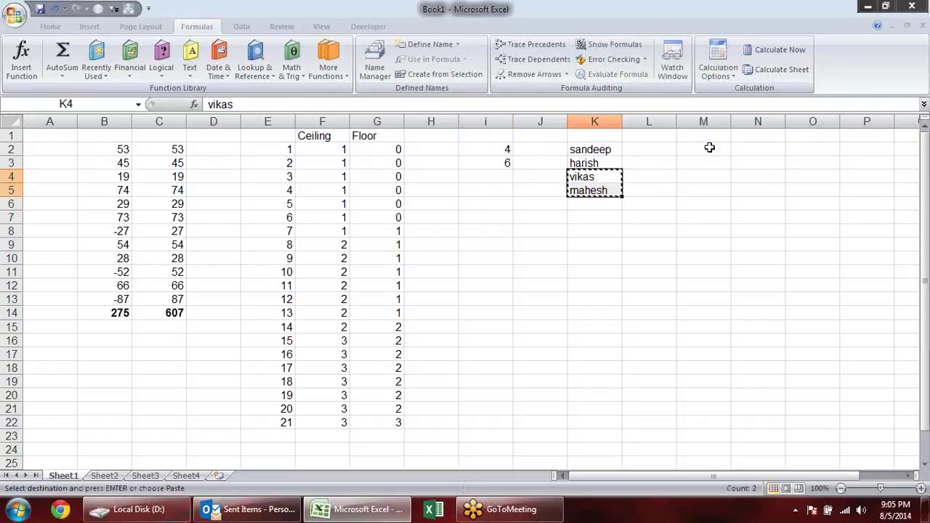
pyautogui.click(640, 151)
pyautogui.press('Return')
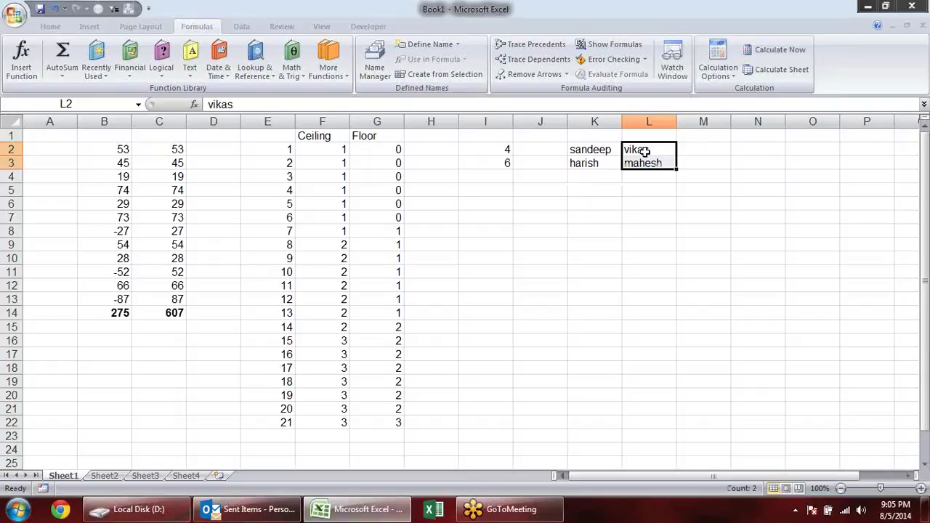
pyautogui.click(617, 148)
pyautogui.hotkey('ctrl', 'c')
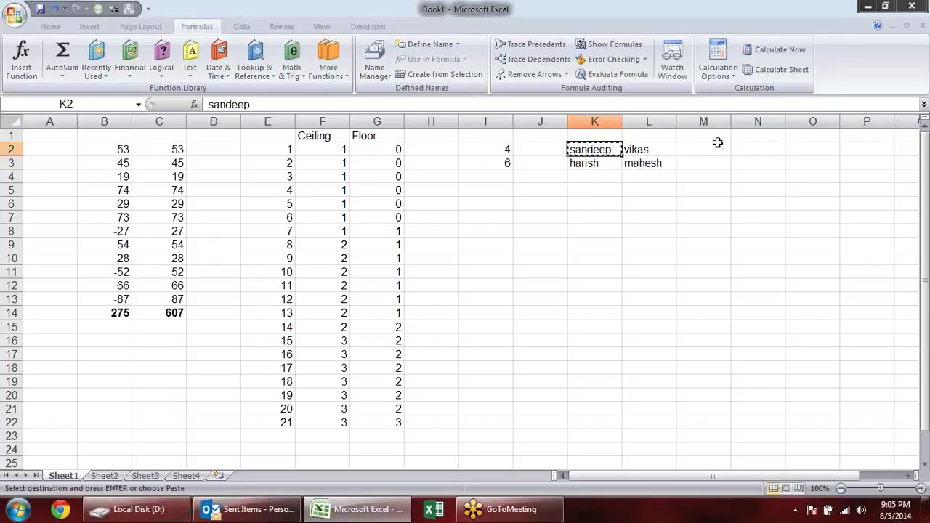
pyautogui.click(709, 146)
pyautogui.press('Return')
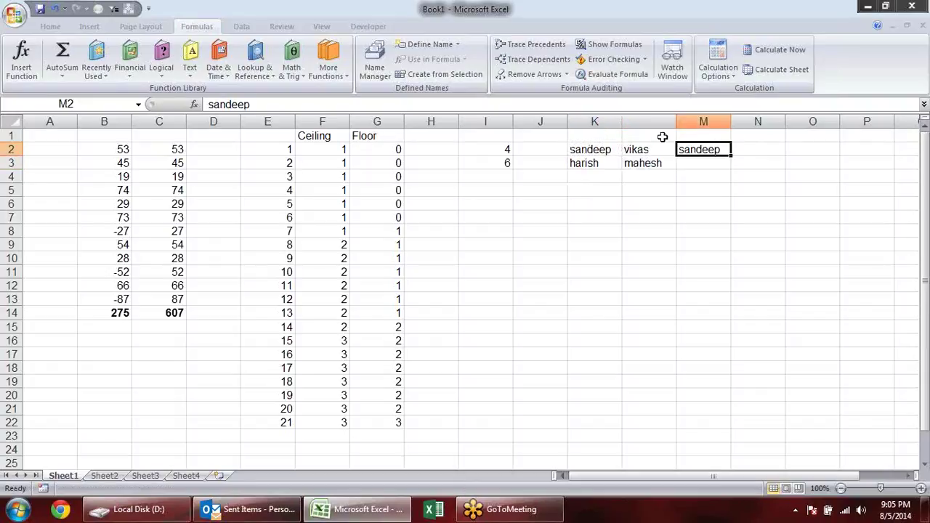
# Copy the L2 name into M3 and the M2 name into N2
pyautogui.click(662, 149)
pyautogui.hotkey('ctrl', 'c')
pyautogui.click(703, 164)
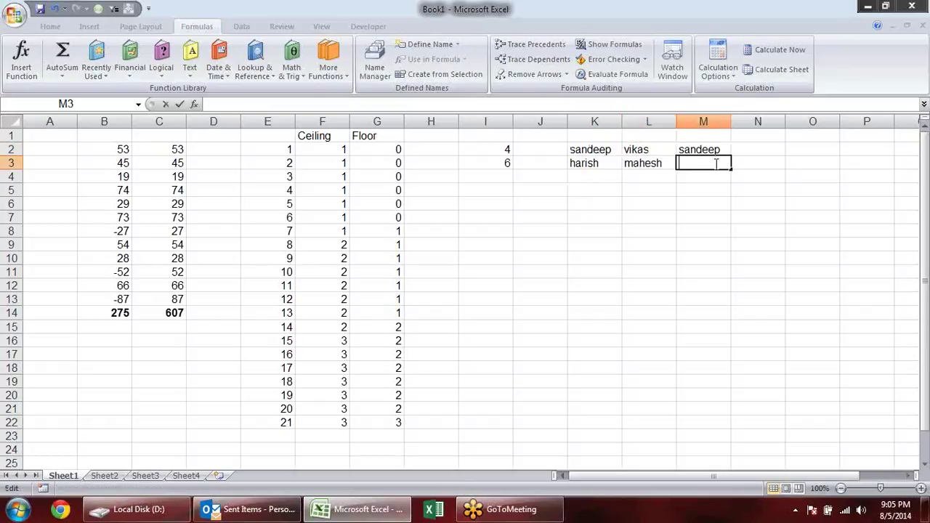
pyautogui.doubleClick(716, 164)
pyautogui.press('Escape')
pyautogui.click(645, 152)
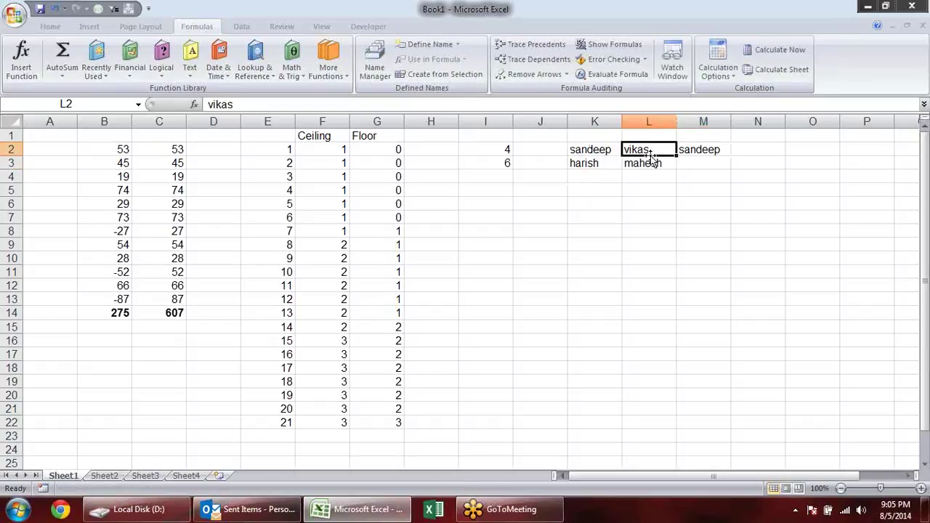
pyautogui.hotkey('ctrl', 'c')
pyautogui.click(709, 164)
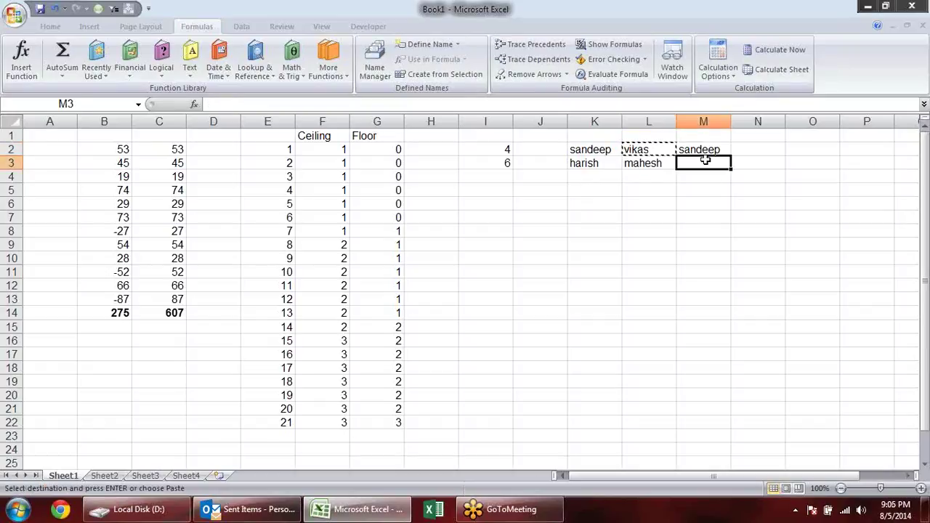
pyautogui.press('Return')
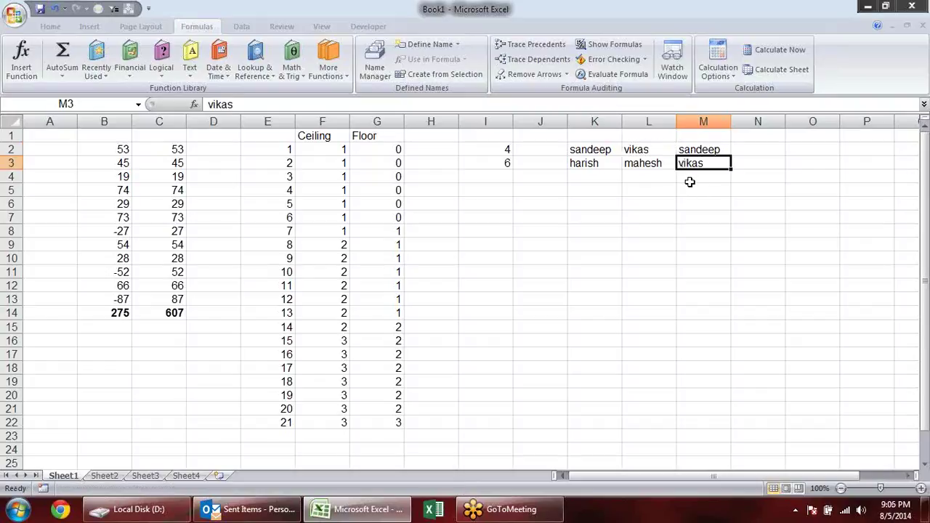
pyautogui.click(706, 150)
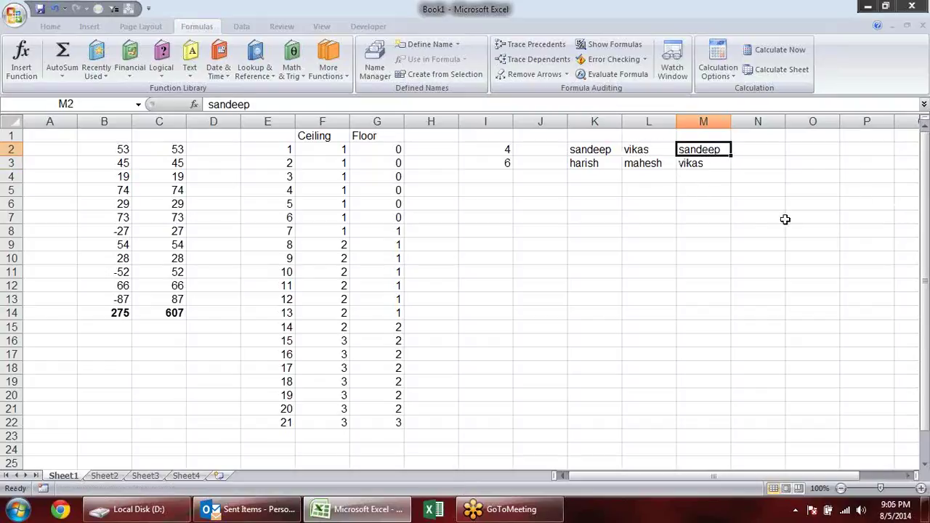
pyautogui.hotkey('ctrl', 'c')
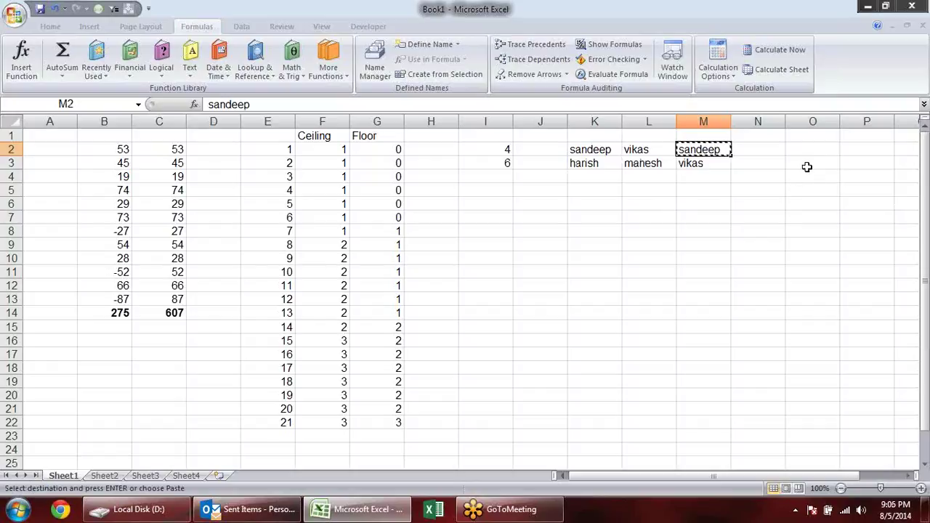
pyautogui.click(765, 149)
pyautogui.press('Return')
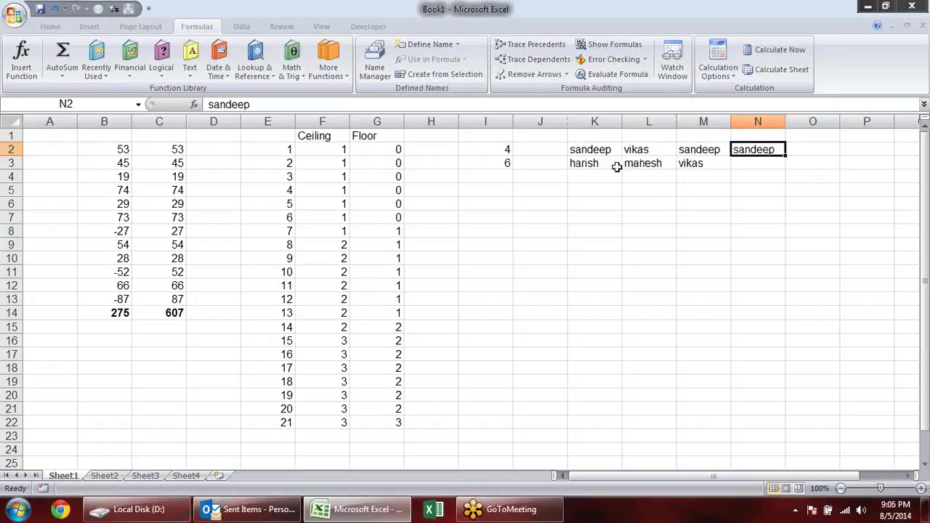
# Copy the L3 name into N3, the K3 name into O2, and that name into P2
pyautogui.click(635, 166)
pyautogui.doubleClick(635, 166)
pyautogui.press('Escape')
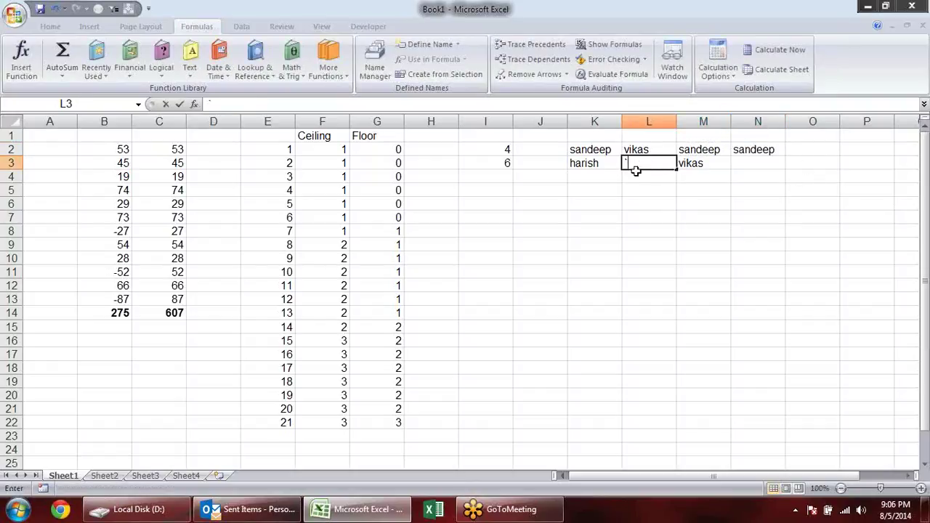
pyautogui.write('mahesh')
pyautogui.hotkey('ctrl', 'c')
pyautogui.click(768, 161)
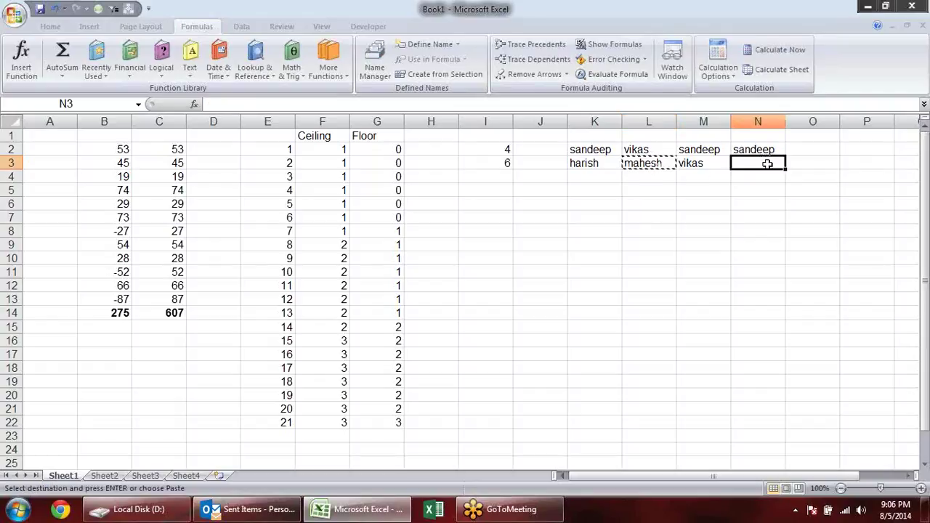
pyautogui.press('Return')
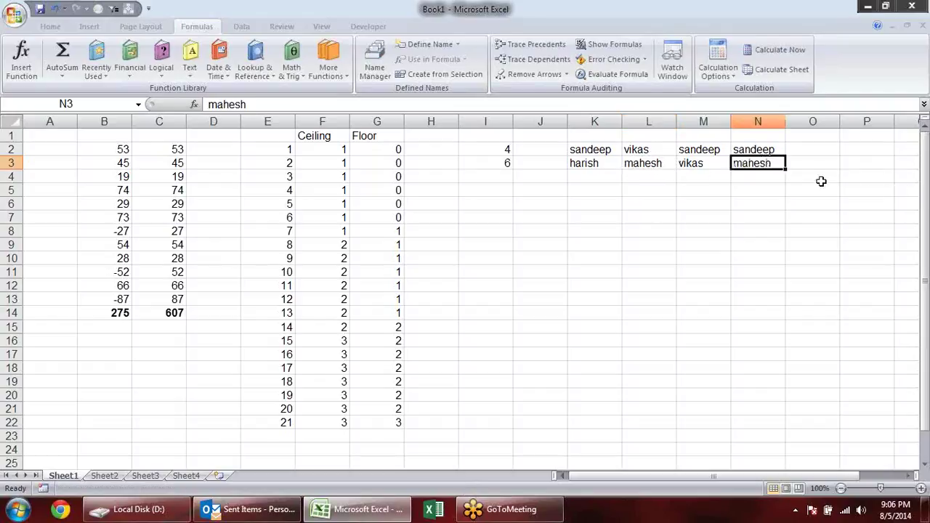
pyautogui.click(603, 164)
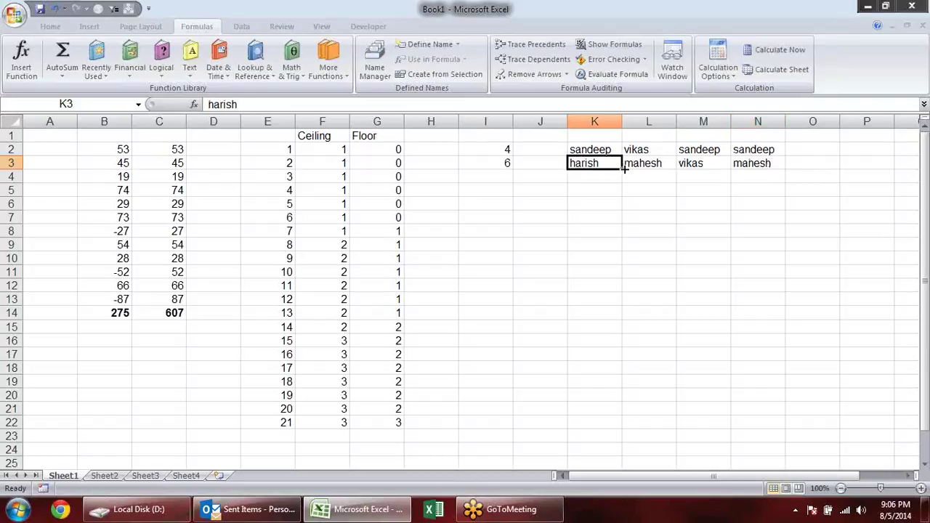
pyautogui.hotkey('ctrl', 'c')
pyautogui.click(803, 149)
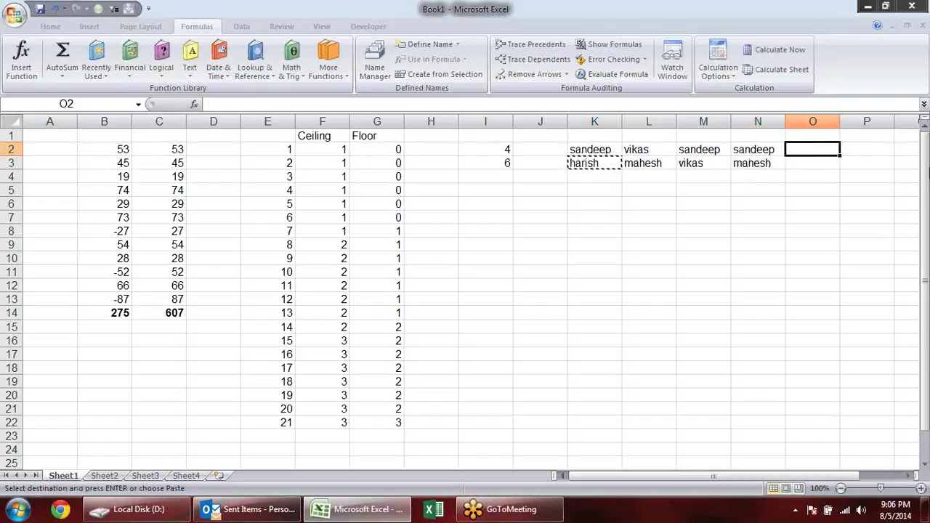
pyautogui.press('Return')
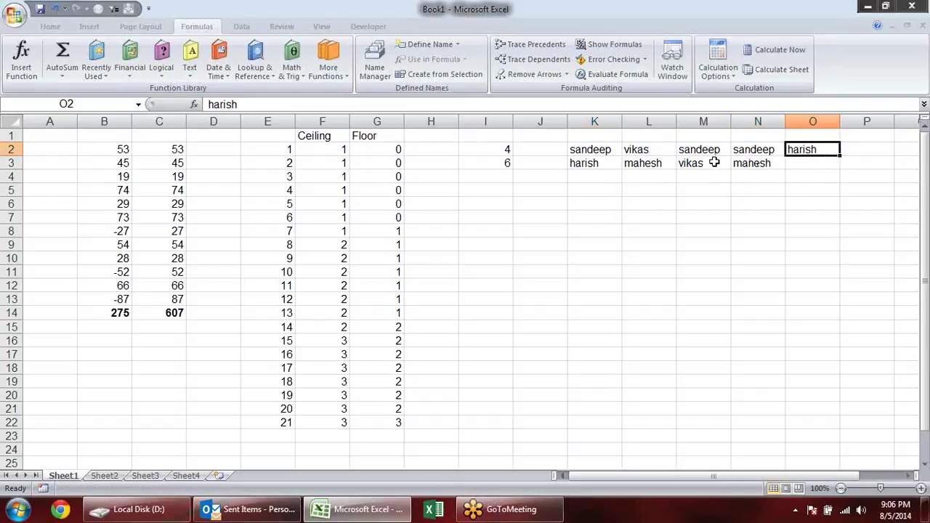
pyautogui.hotkey('ctrl', 'c')
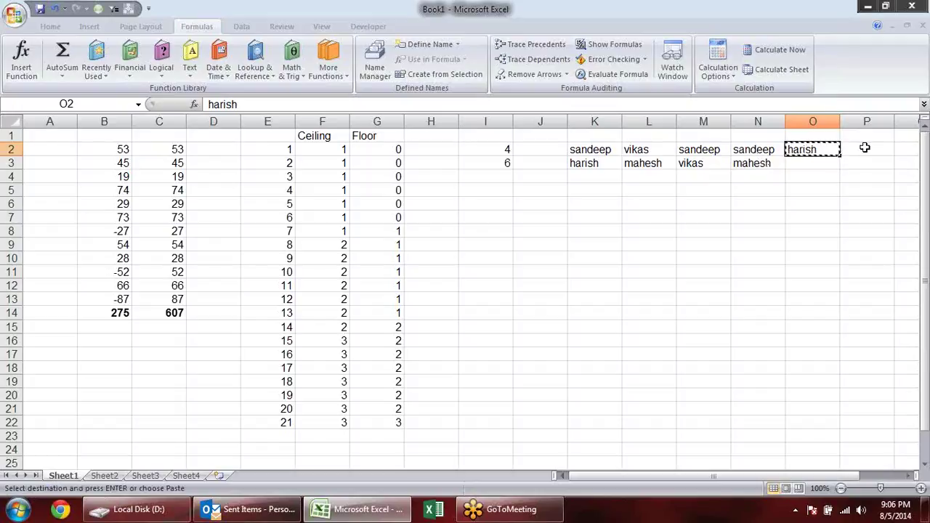
pyautogui.click(864, 148)
pyautogui.press('Return')
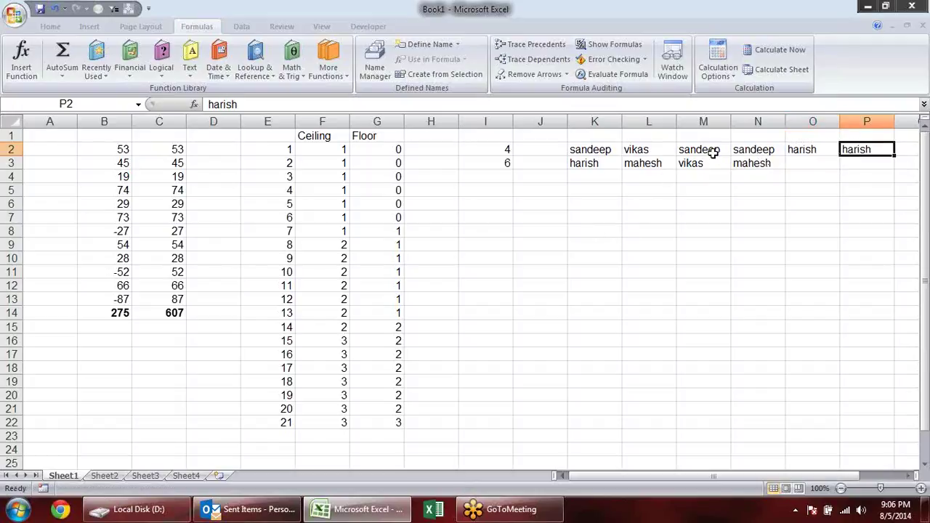
# Copy the M3:N3 names into O3:P3 and select the full K2:P3 grid
pyautogui.click(704, 161)
pyautogui.moveTo(704, 161); pyautogui.dragTo(752, 162)
pyautogui.hotkey('ctrl', 'c')
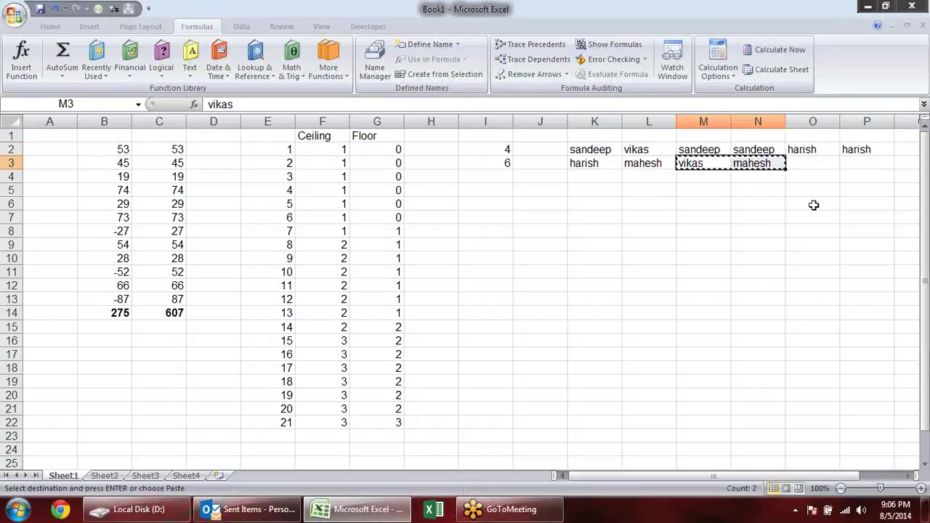
pyautogui.doubleClick(803, 162)
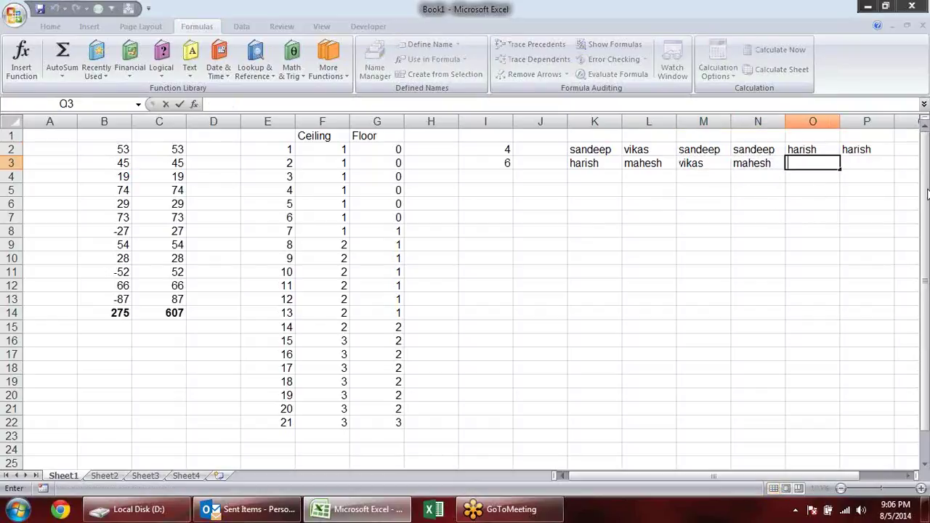
pyautogui.press('Return')
pyautogui.write('1')
pyautogui.press('Escape')
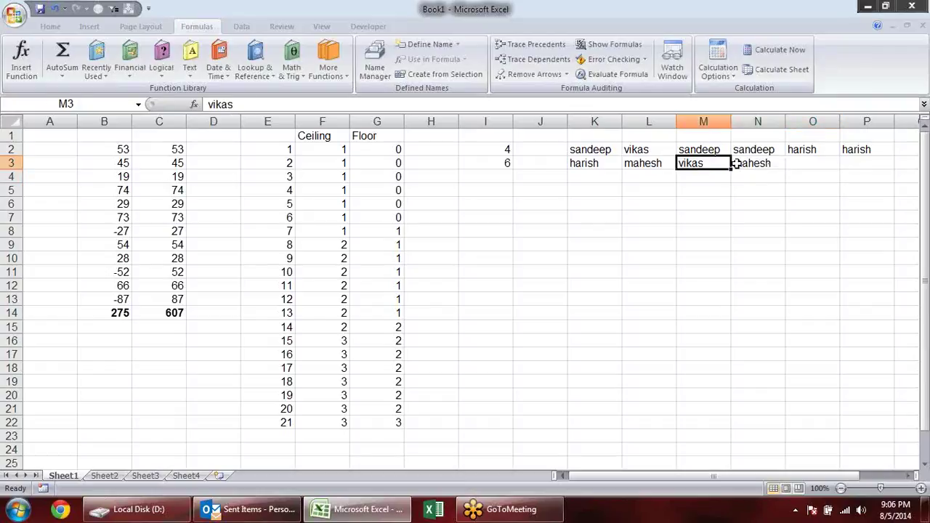
pyautogui.moveTo(735, 164); pyautogui.dragTo(697, 165)
pyautogui.hotkey('ctrl', 'c')
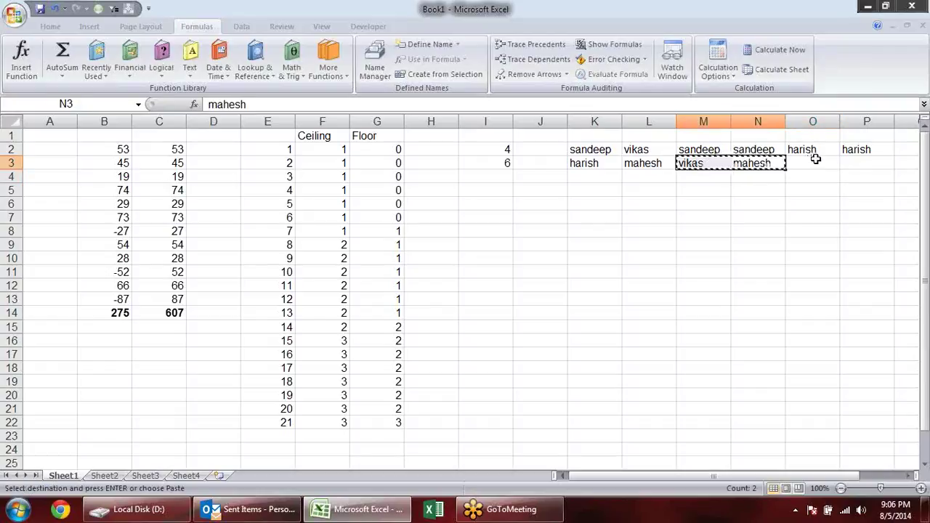
pyautogui.click(826, 163)
pyautogui.hotkey('ctrl', 'v')
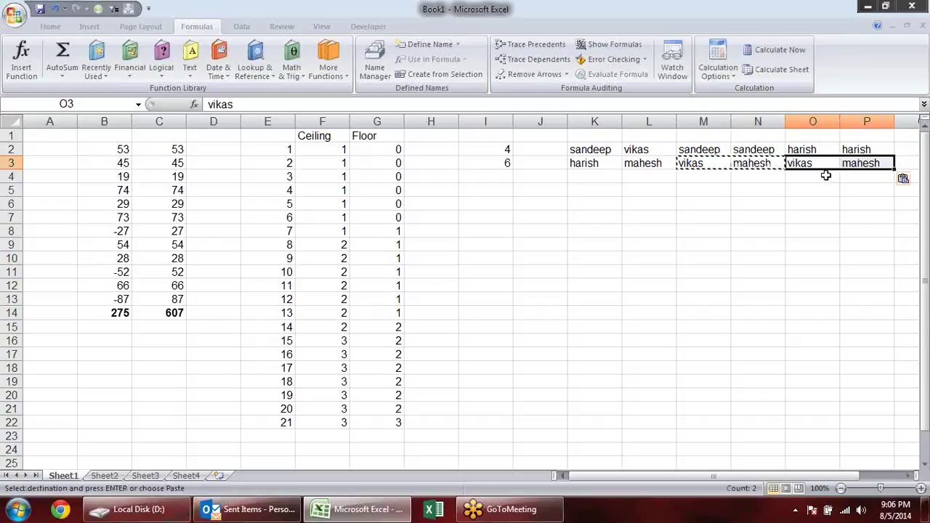
pyautogui.press('Escape')
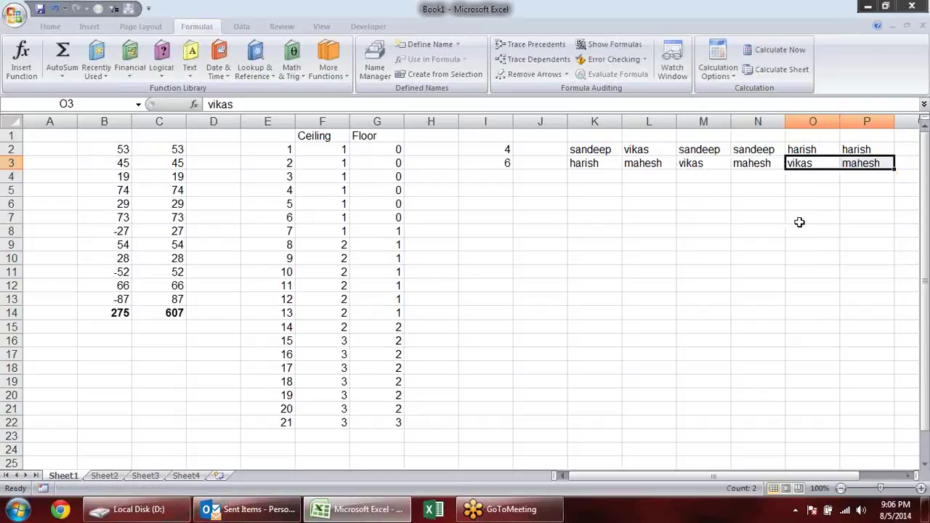
pyautogui.click(763, 216)
pyautogui.moveTo(866, 165)
pyautogui.mouseDown()
pyautogui.moveTo(598, 192)
pyautogui.moveTo(579, 149)
pyautogui.mouseUp()
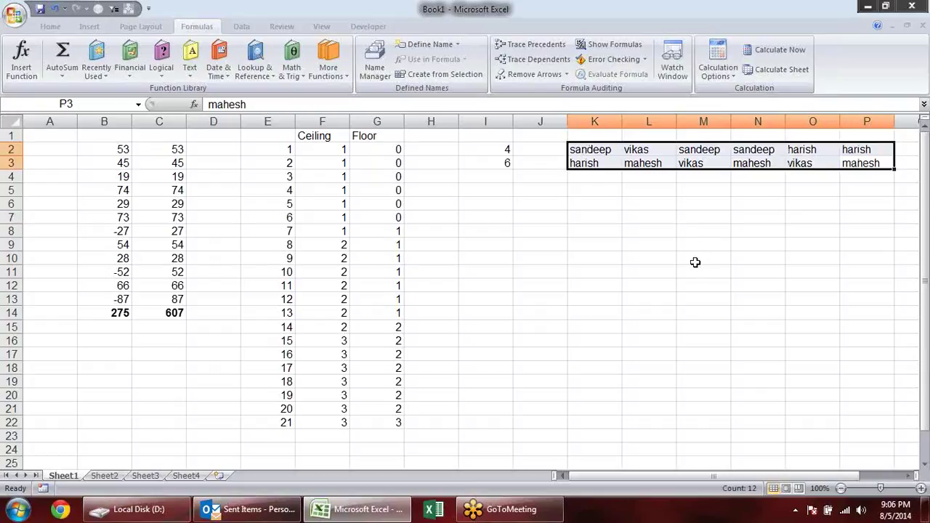
# Enter =COMBIN(I2,2) in I3 to get 6 and browse the Math & Trig list
pyautogui.click(501, 163)
pyautogui.write('=COMBIN(I2,2)')
pyautogui.click(530, 176)
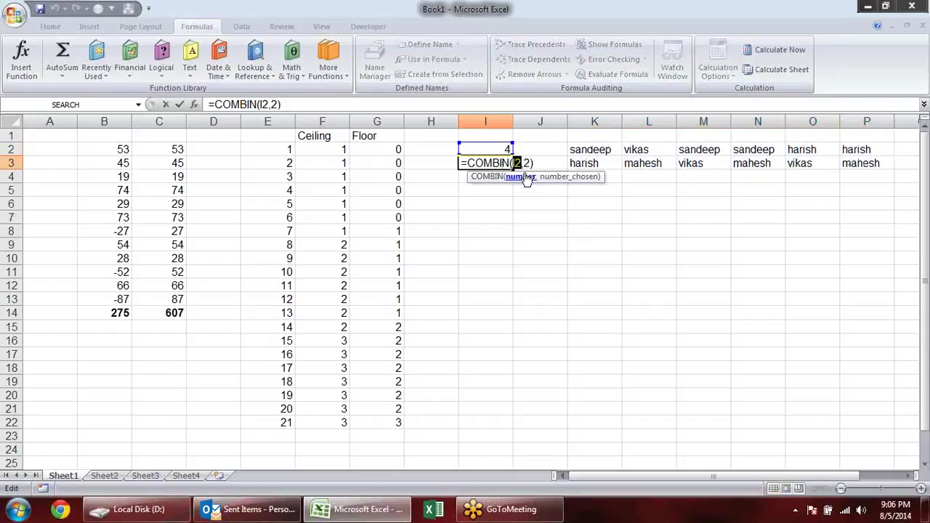
pyautogui.click(568, 176)
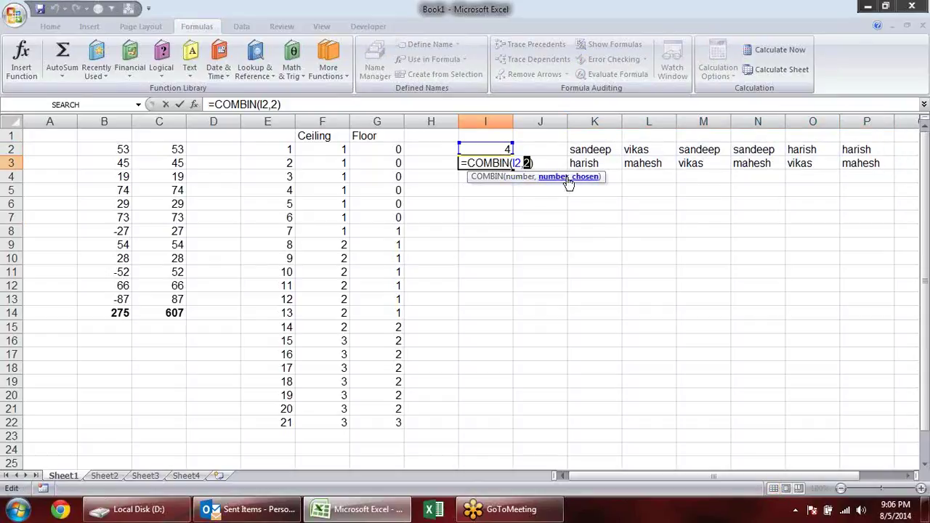
pyautogui.moveTo(501, 150); pyautogui.dragTo(861, 167)
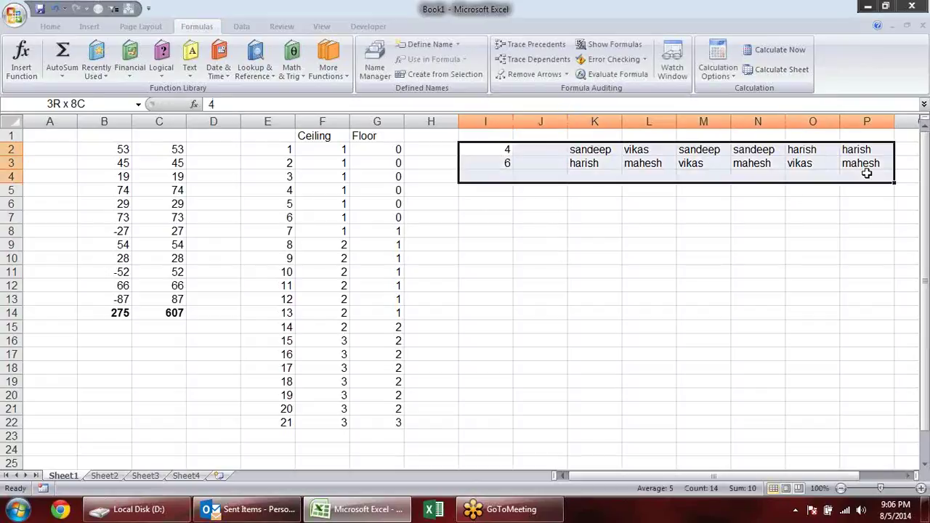
pyautogui.click(509, 194)
pyautogui.press('Escape')
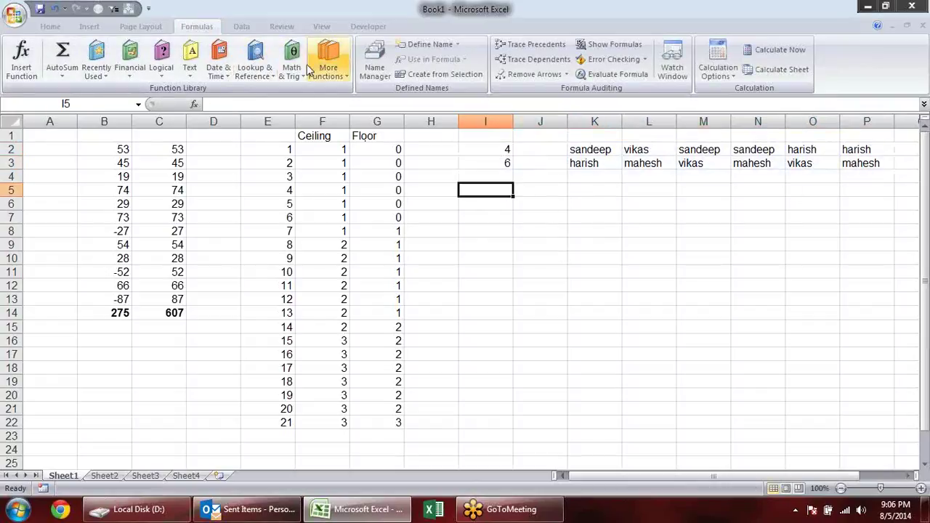
pyautogui.click(292, 61)
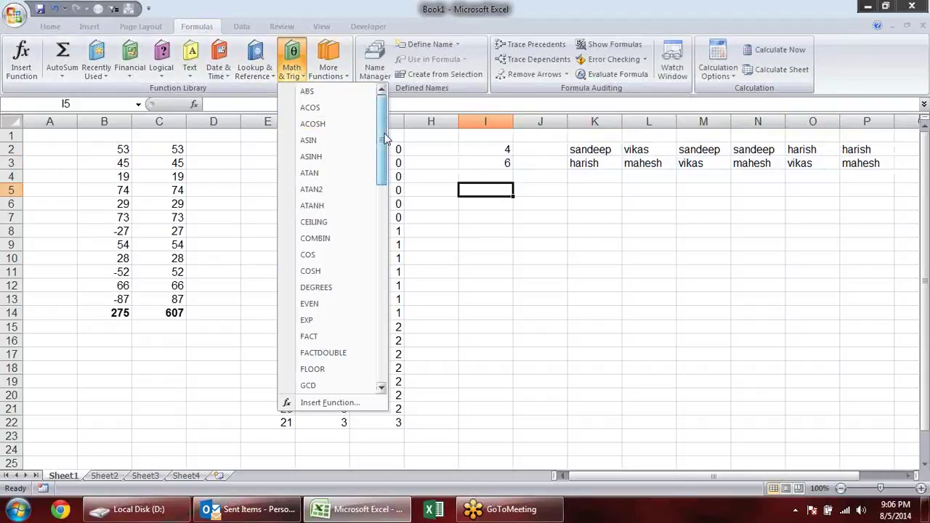
pyautogui.moveTo(381, 138); pyautogui.dragTo(386, 166)
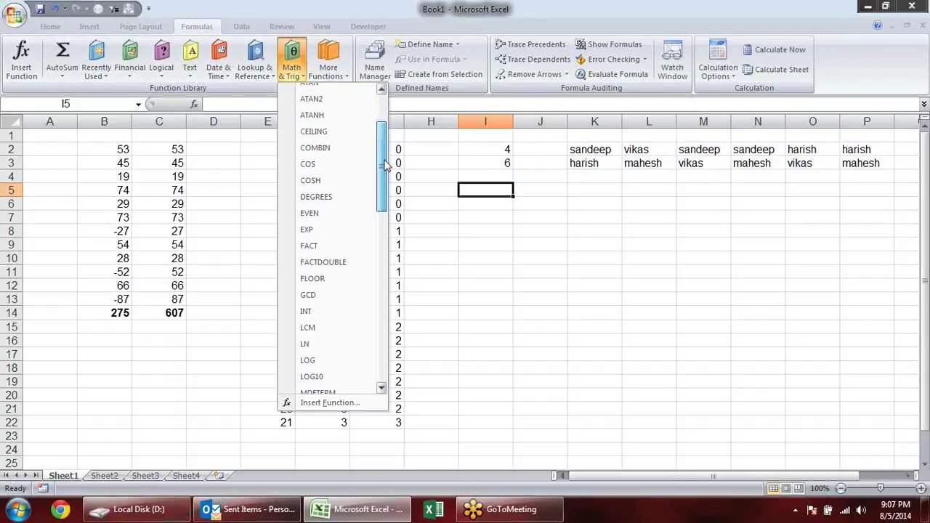
pyautogui.click(632, 241)
# Type 1, 2, 3 in I5:I7 and extend the series to 13 in I17
pyautogui.write('1')
pyautogui.press('Return')
pyautogui.write('2')
pyautogui.press('Return')
pyautogui.write('3')
pyautogui.press('Return')
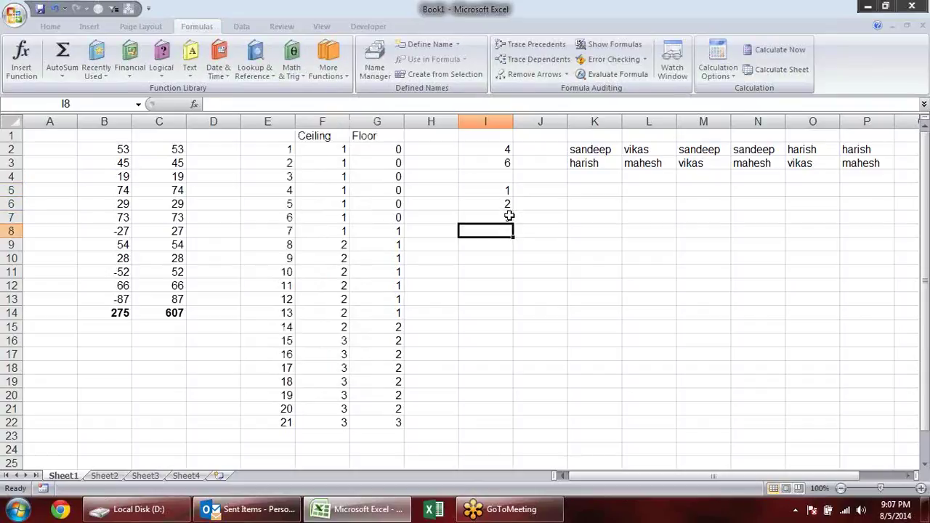
pyautogui.moveTo(472, 192)
pyautogui.mouseDown()
pyautogui.moveTo(484, 214)
pyautogui.moveTo(500, 415)
pyautogui.moveTo(510, 364)
pyautogui.mouseUp()
# Enter =EVEN(I5) in J5 and fill it down to J17
pyautogui.click(544, 199)
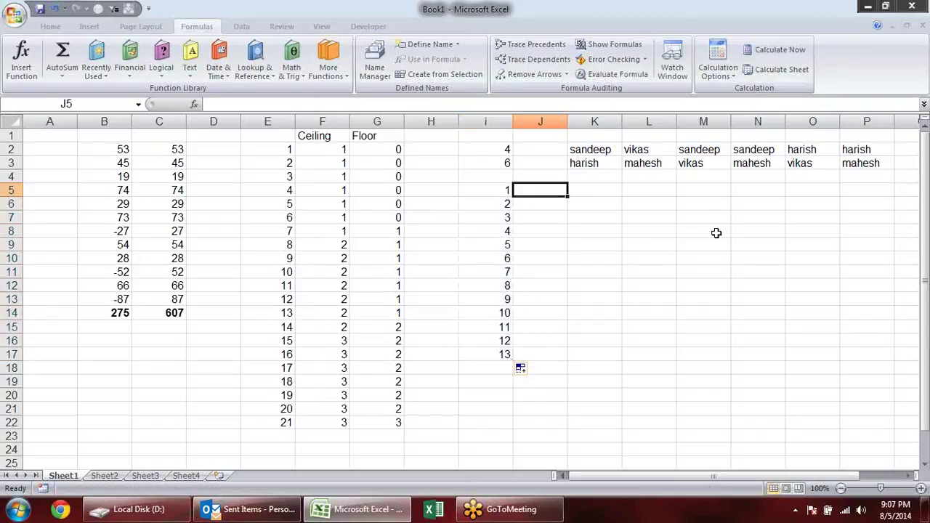
pyautogui.write('=ev')
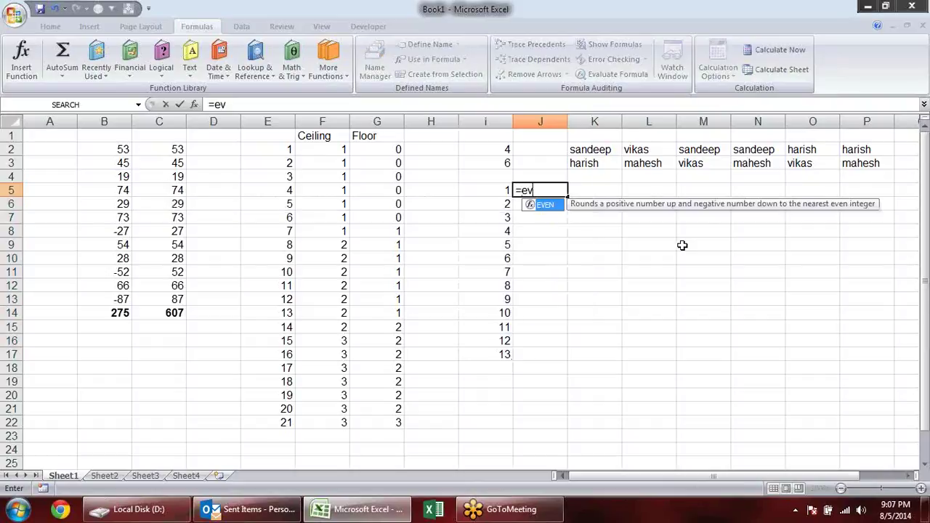
pyautogui.press('Tab')
pyautogui.click(503, 187)
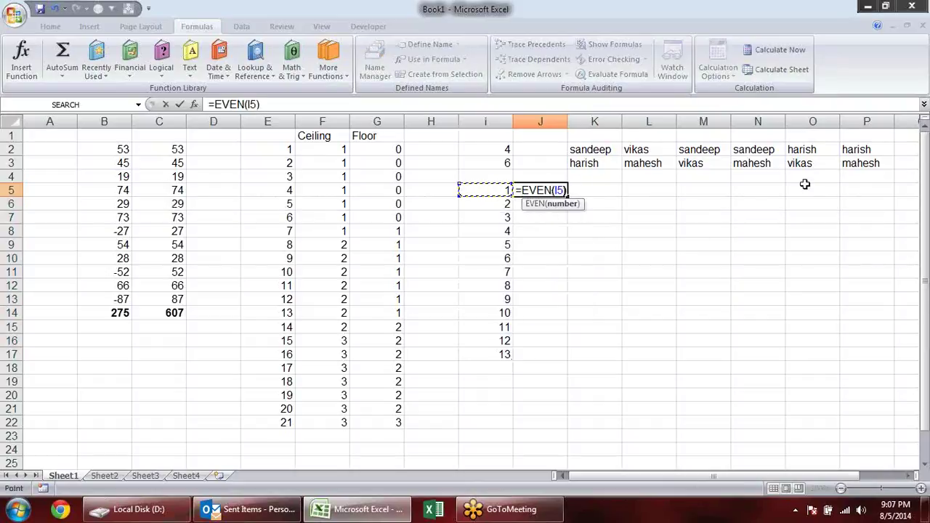
pyautogui.press('Return')
pyautogui.click(563, 192)
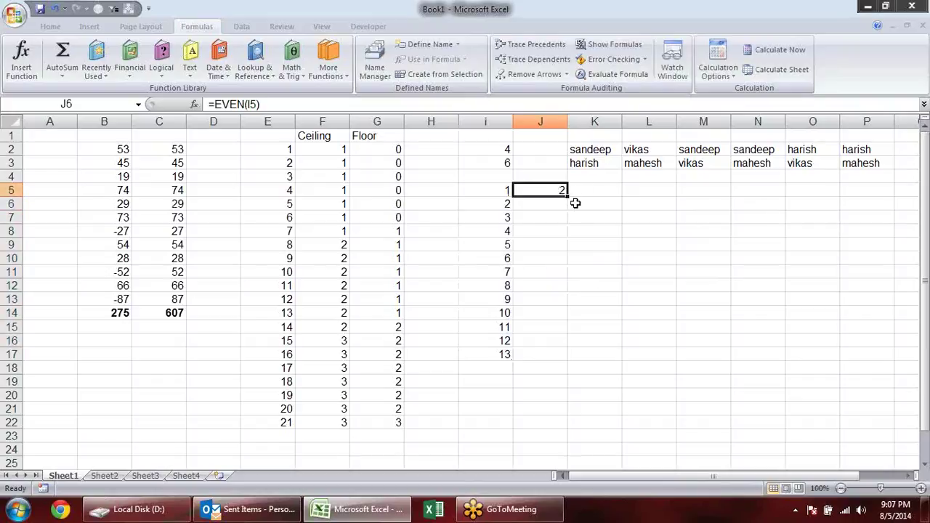
pyautogui.moveTo(567, 195); pyautogui.dragTo(568, 360)
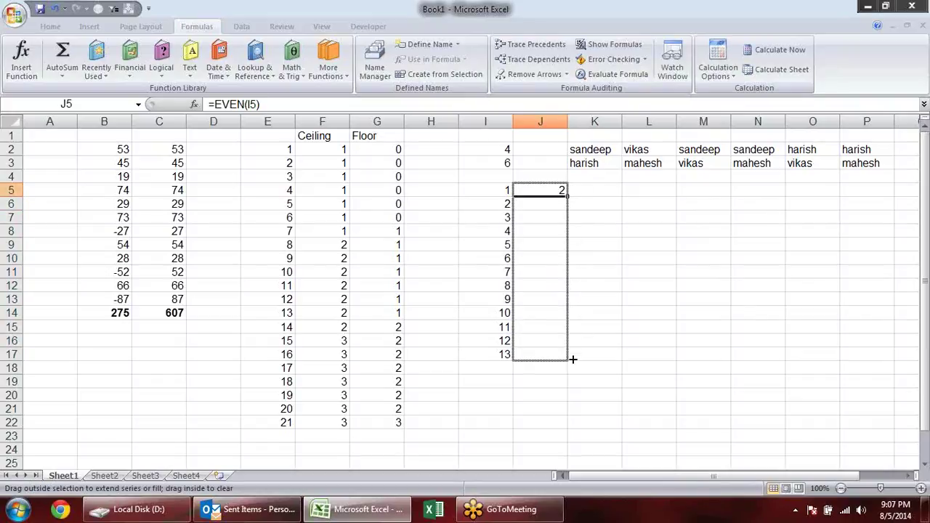
# Enter =ODD(I5) in K5 and double-click the fill handle to fill it down to K17
pyautogui.click(606, 189)
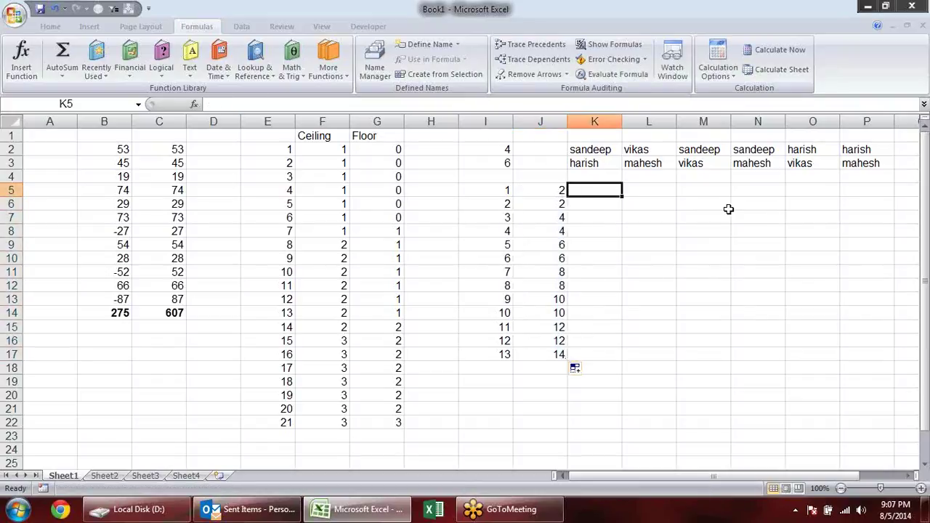
pyautogui.write('=')
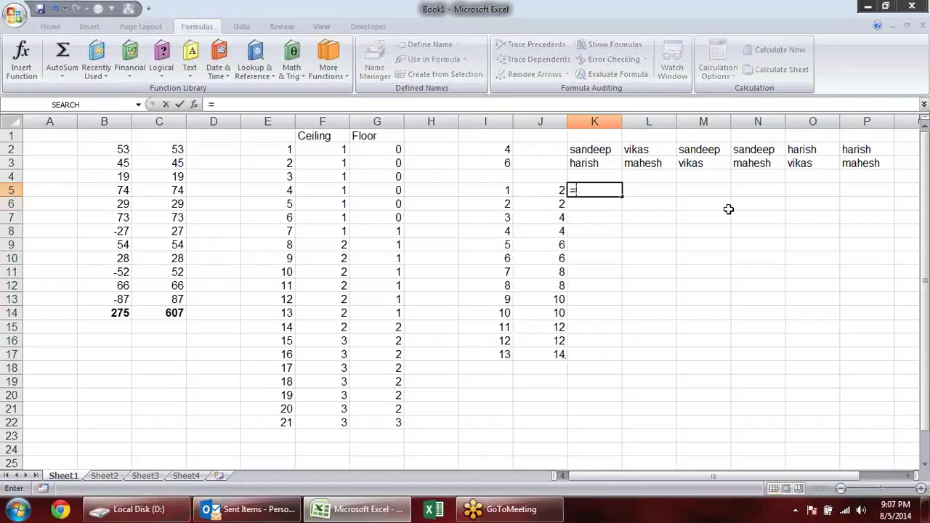
pyautogui.write('od')
pyautogui.press('Tab')
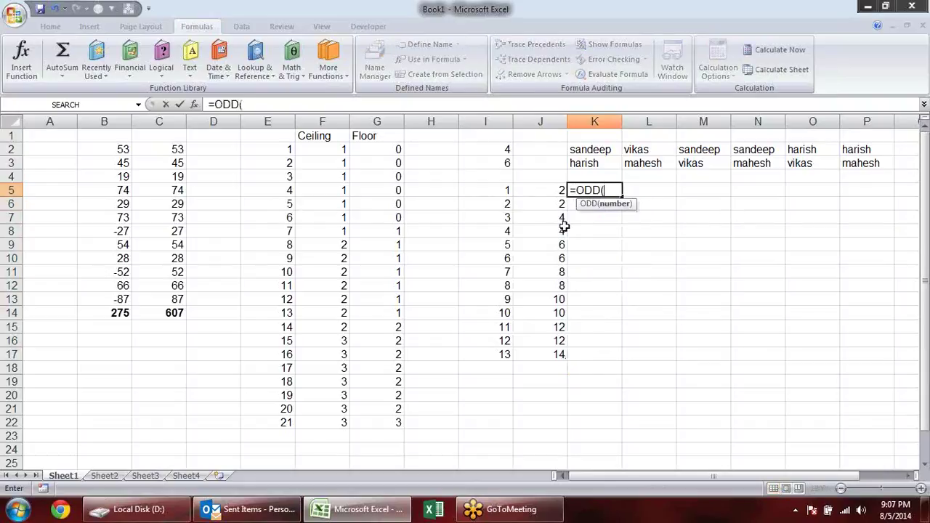
pyautogui.click(505, 189)
pyautogui.press('Return')
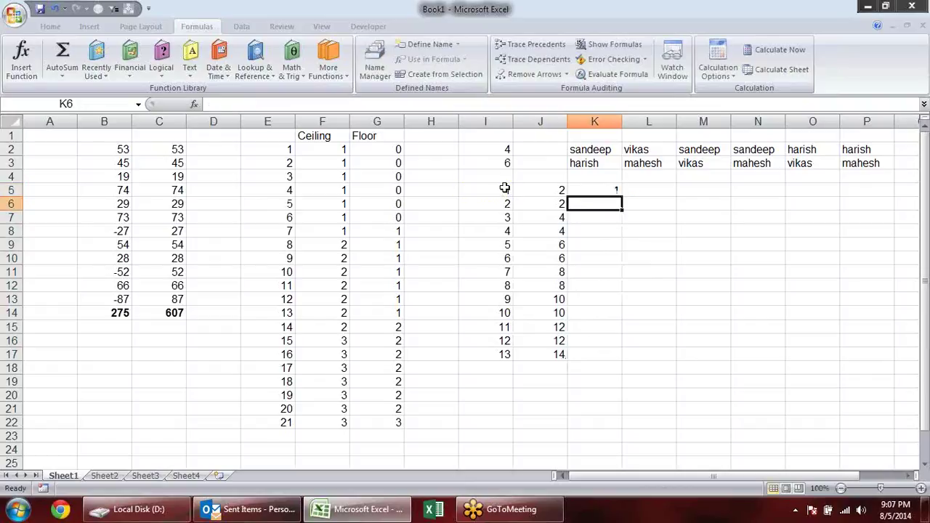
pyautogui.click(616, 180)
pyautogui.click(619, 191)
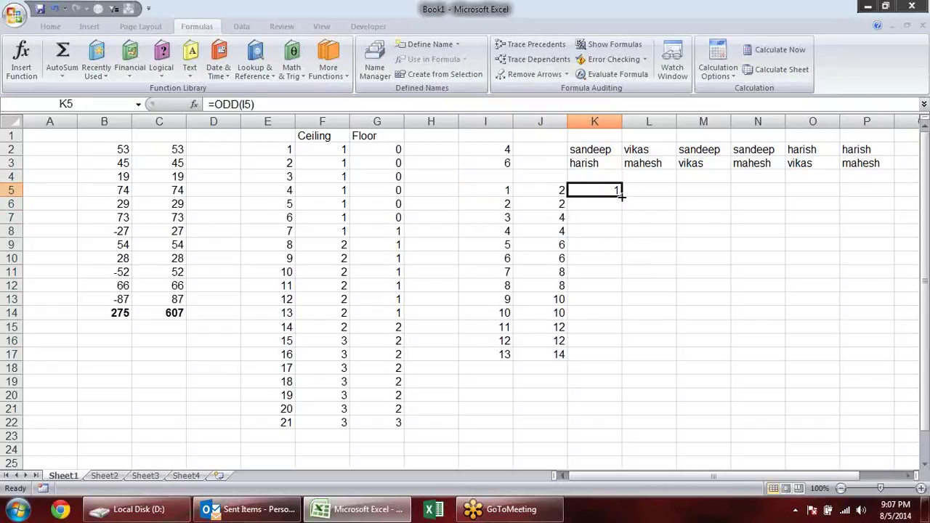
pyautogui.doubleClick(621, 195)
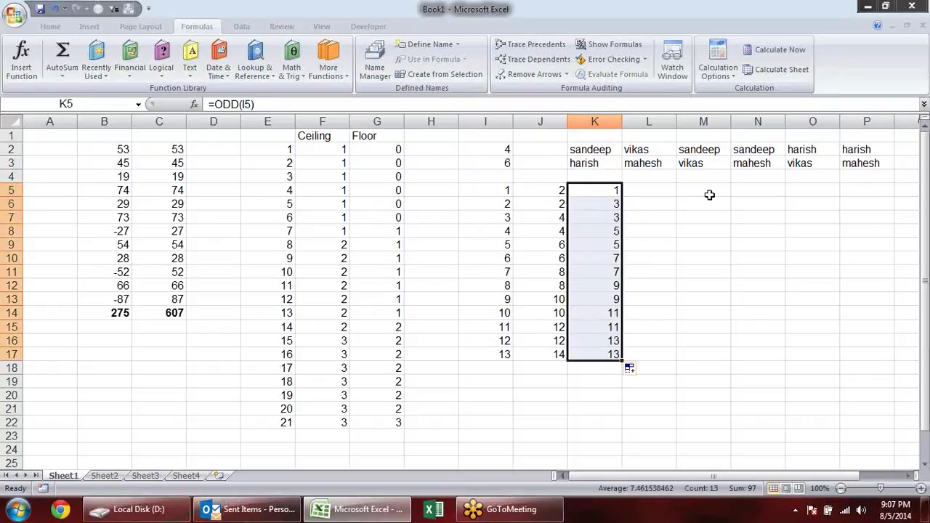
pyautogui.click(708, 234)
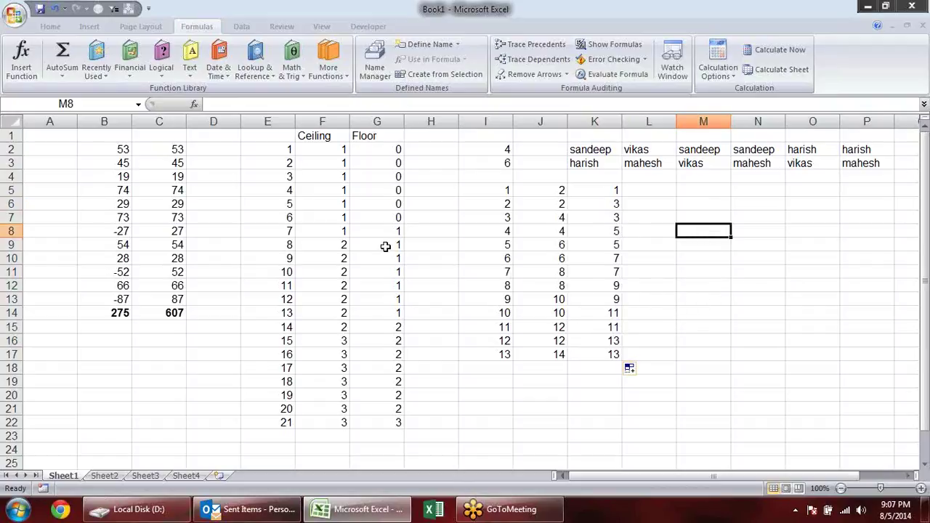
# Enter 5 in M6 and compute its factorial with =FACT(M6) in M7
pyautogui.click(292, 72)
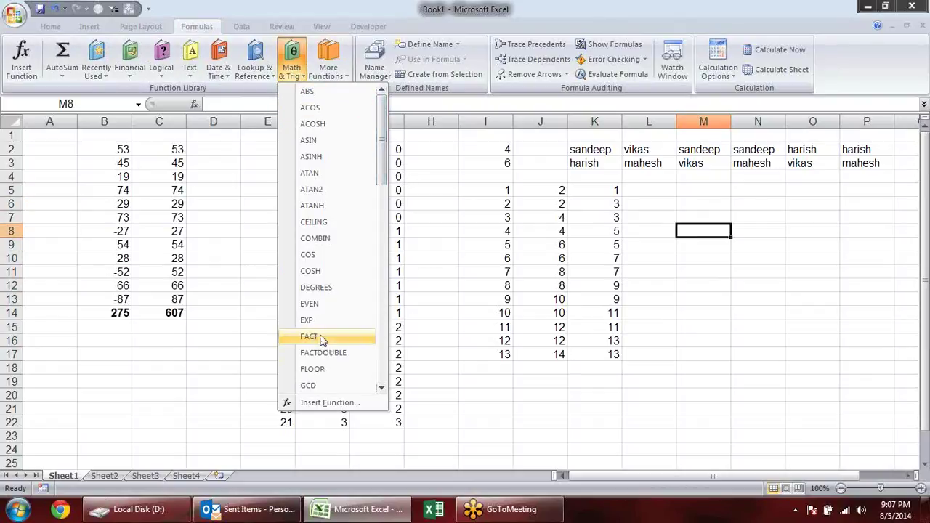
pyautogui.click(737, 313)
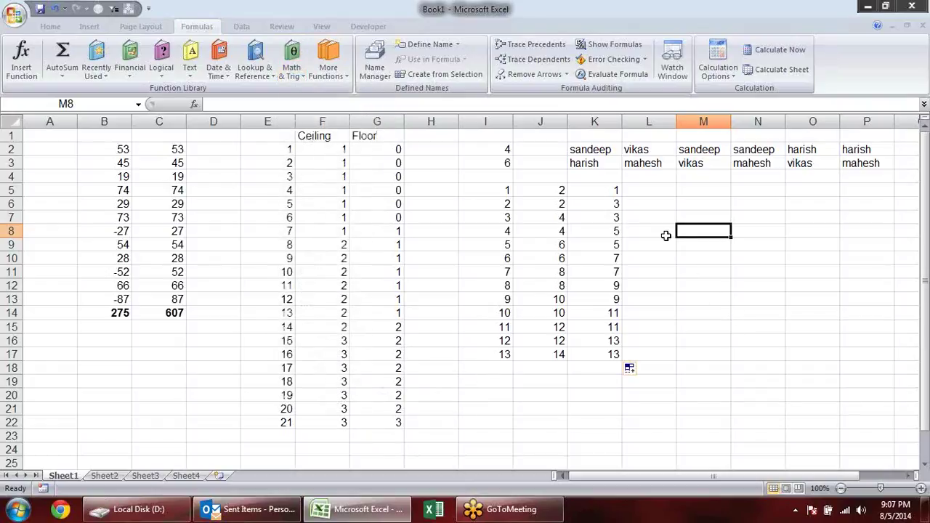
pyautogui.click(687, 206)
pyautogui.write('5')
pyautogui.press('Return')
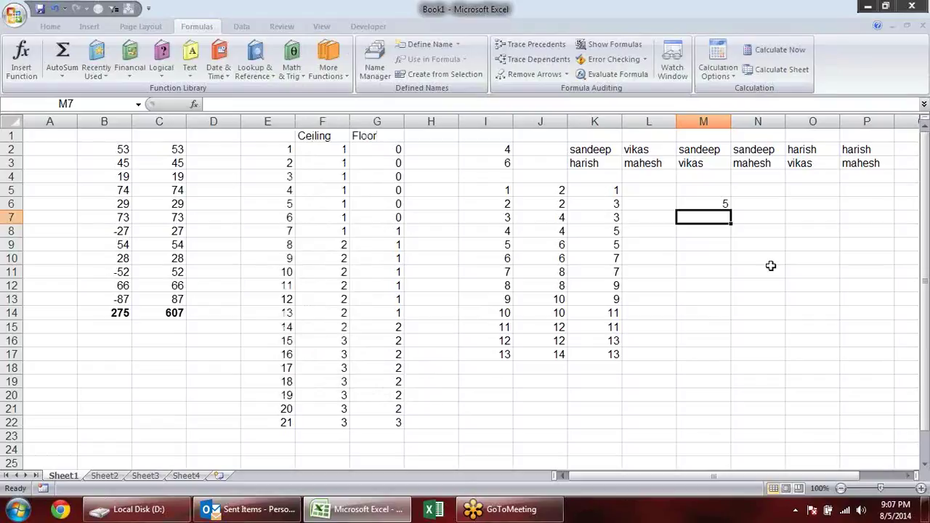
pyautogui.write('=fa')
pyautogui.press('Tab')
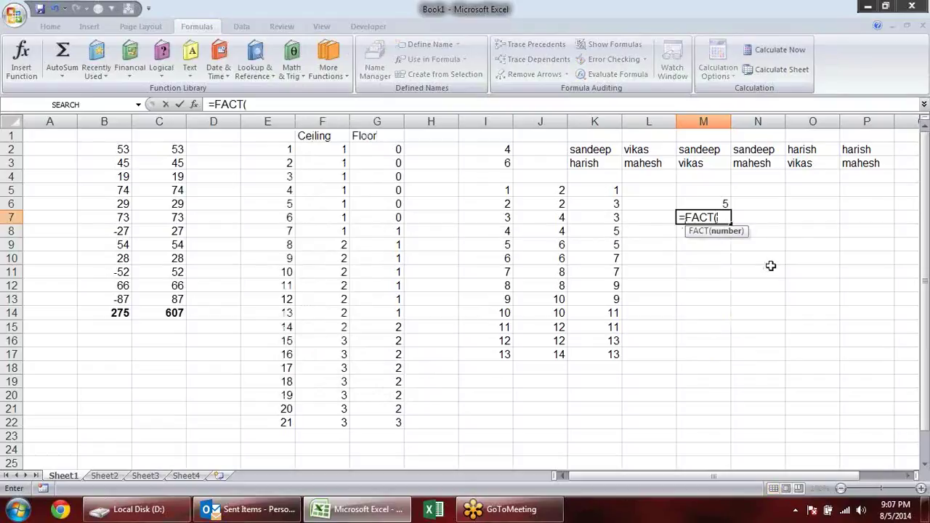
pyautogui.press('Up')
pyautogui.write(')')
pyautogui.press('Return')
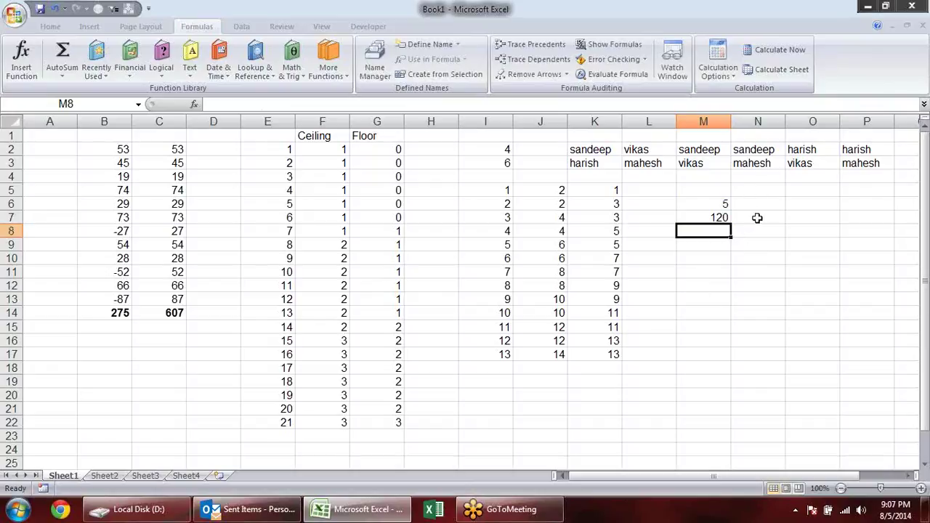
# Fill N6:Q6 with the numbers 4, 3, 2 and 1
pyautogui.click(776, 206)
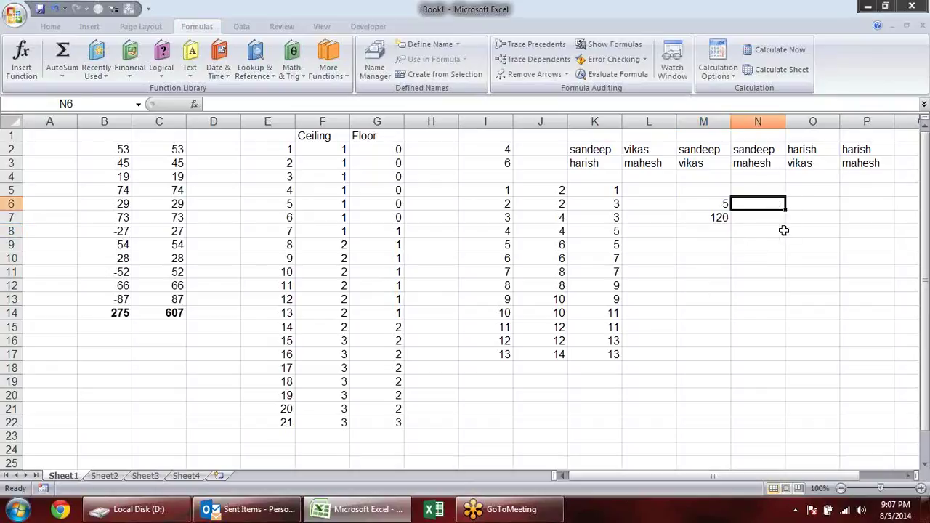
pyautogui.write('4')
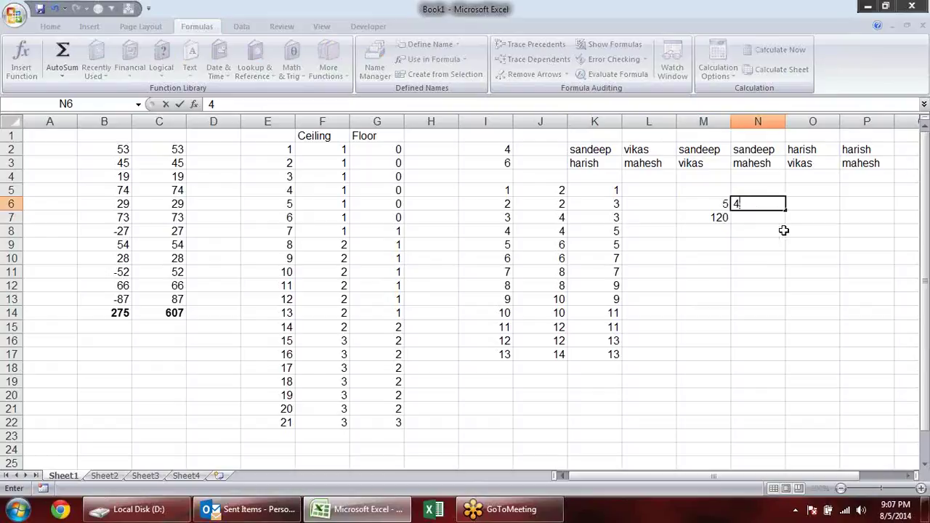
pyautogui.press('Tab')
pyautogui.write('3')
pyautogui.press('Tab')
pyautogui.write('2')
pyautogui.press('Tab')
pyautogui.write('1')
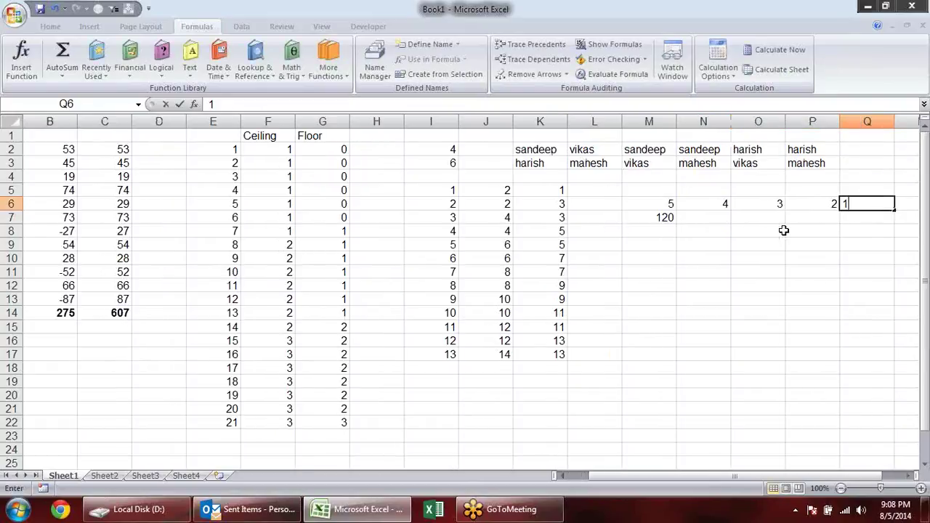
pyautogui.press('Down')
# Enter =M6*N6*O6*P6*Q6 in N7, giving 120
pyautogui.click(728, 217)
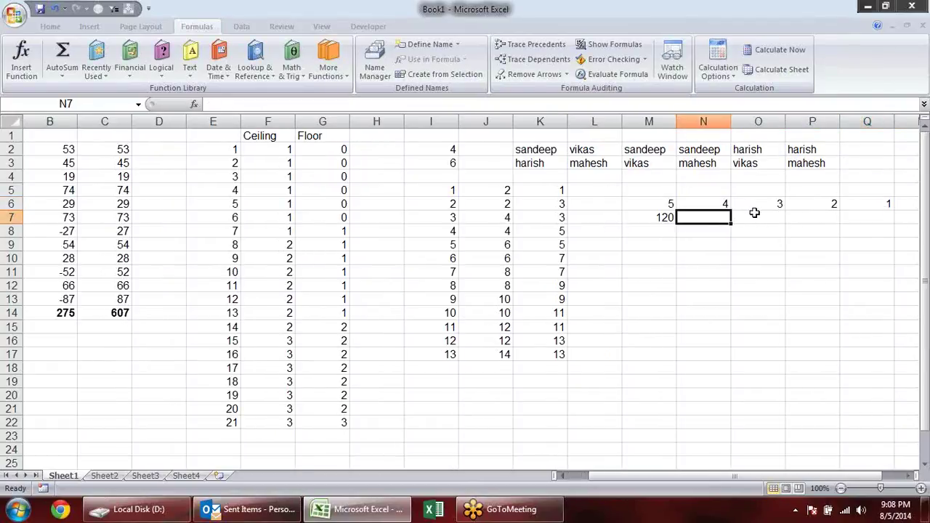
pyautogui.write('=')
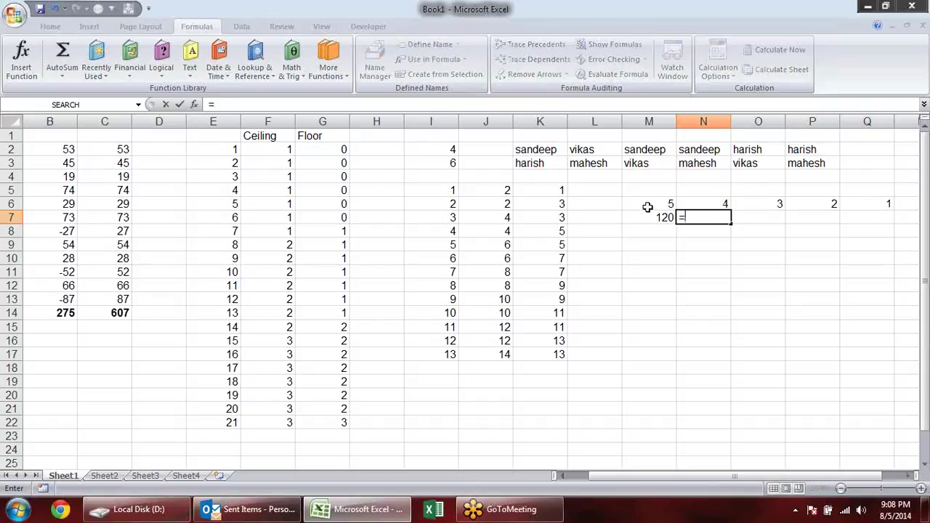
pyautogui.click(654, 203)
pyautogui.write('*')
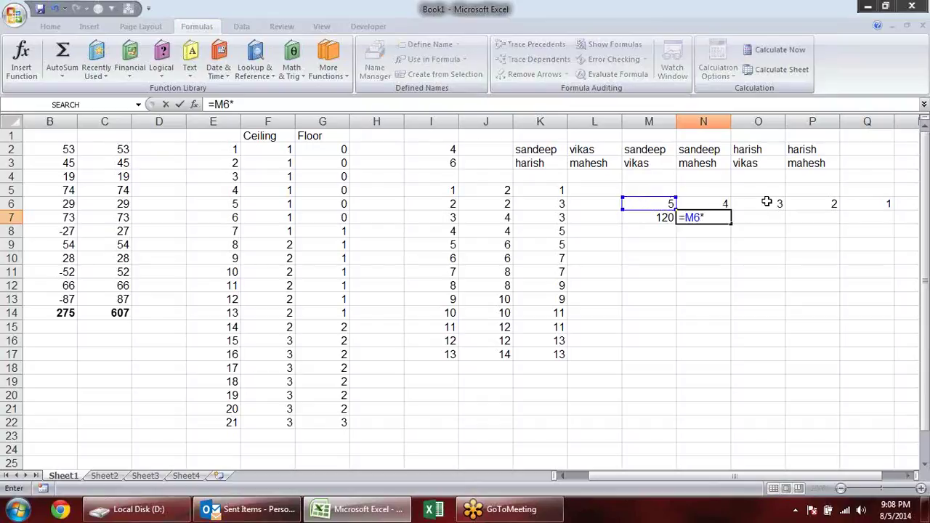
pyautogui.click(718, 204)
pyautogui.write('*')
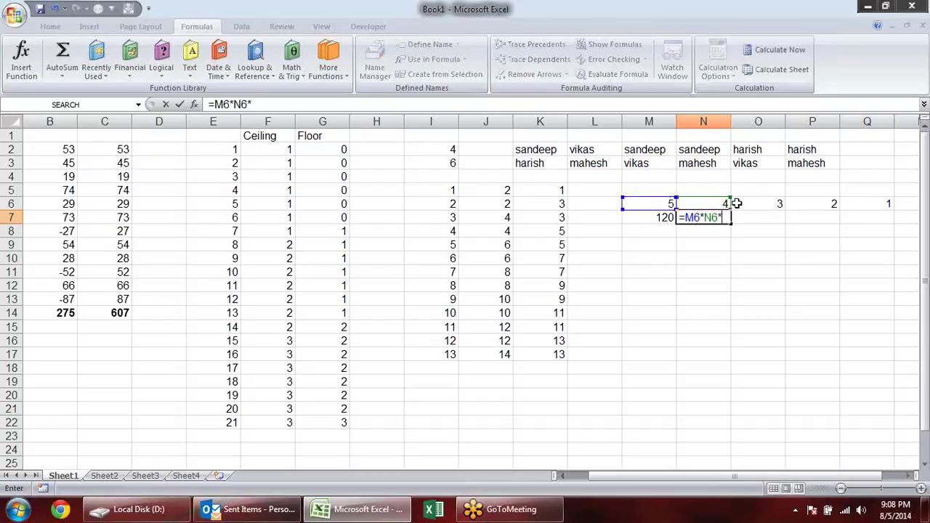
pyautogui.click(770, 204)
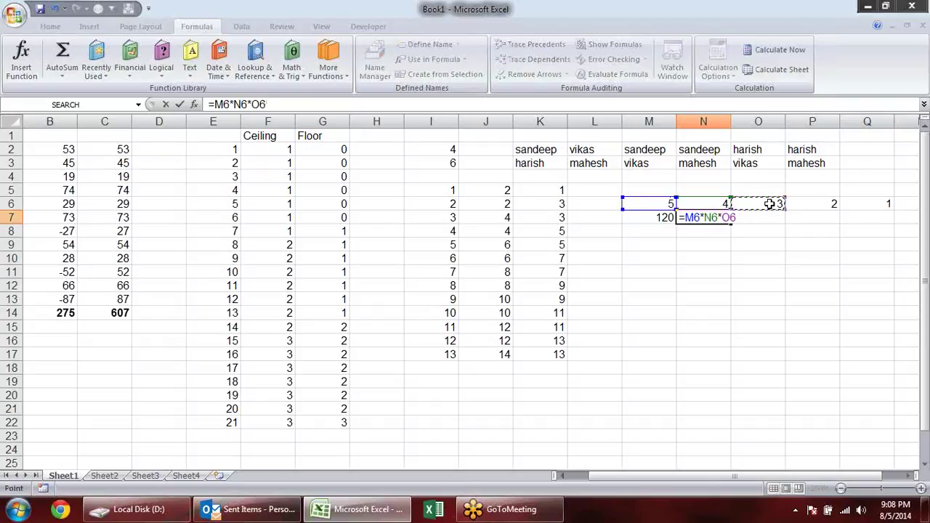
pyautogui.write('*')
pyautogui.click(828, 206)
pyautogui.write('*')
pyautogui.click(879, 205)
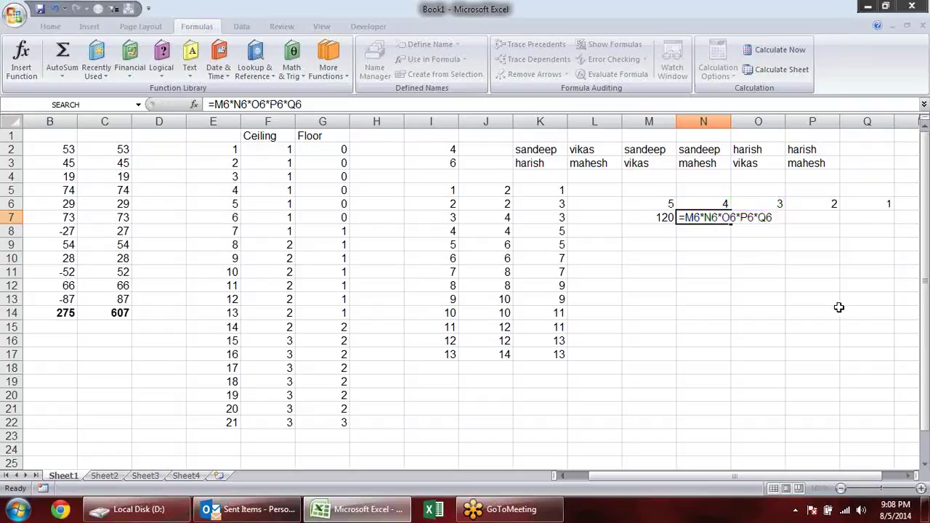
pyautogui.press('Return')
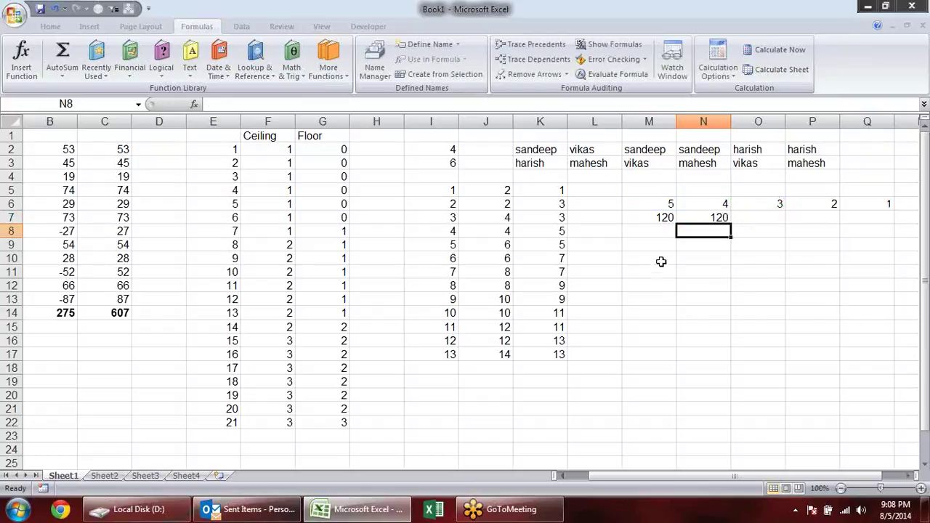
# Make the 5, 3 and 1 in M6, O6 and Q6 bold
pyautogui.click(672, 204)
pyautogui.hotkey('ctrl', 'b')
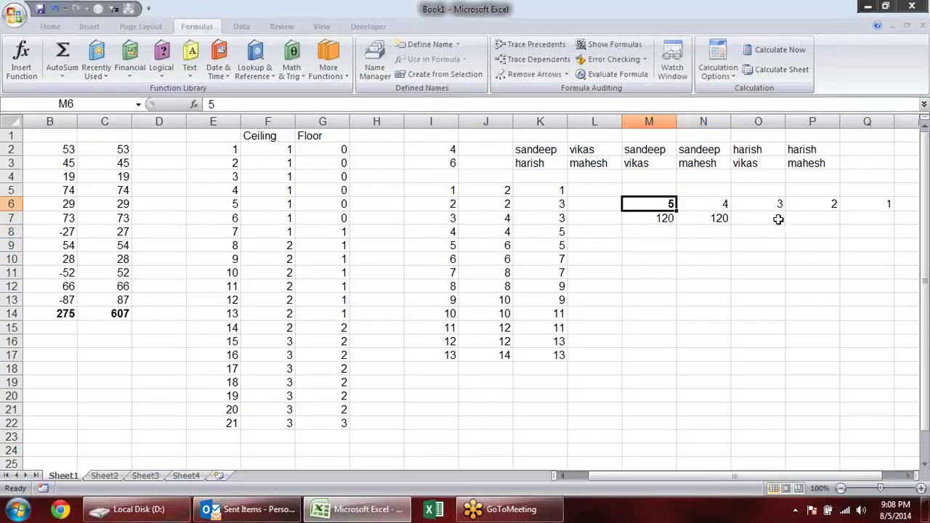
pyautogui.click(779, 203)
pyautogui.hotkey('ctrl', 'b')
pyautogui.click(875, 205)
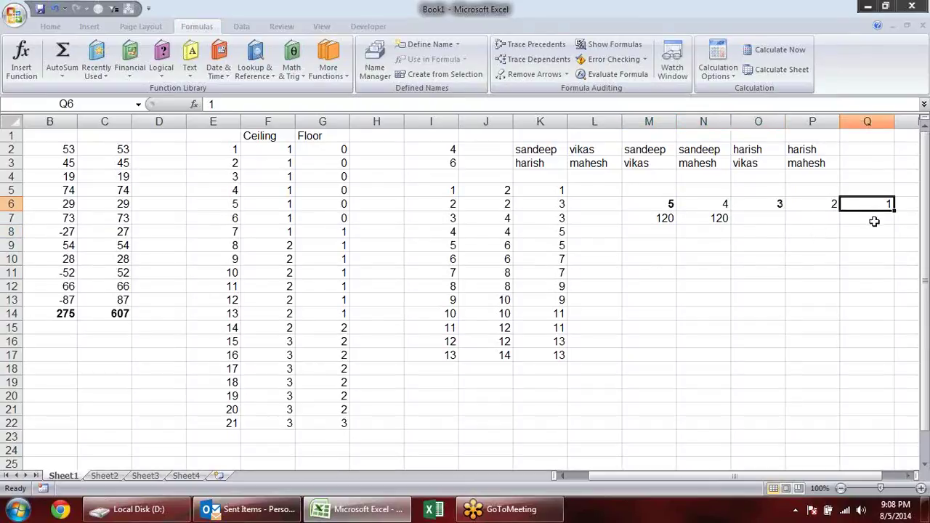
pyautogui.hotkey('ctrl', 'b')
pyautogui.click(675, 229)
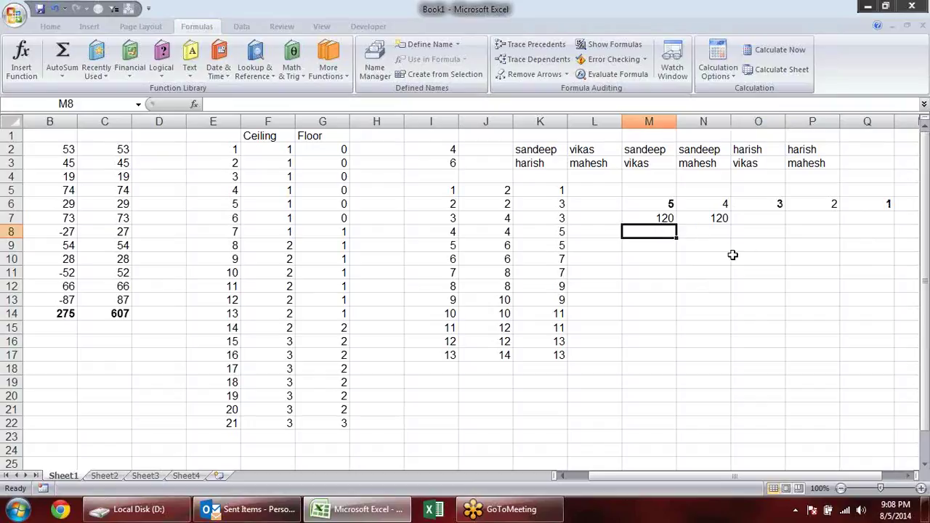
# Enter =FACTDOUBLE(M6) in M8, returning 15
pyautogui.write('=fa')
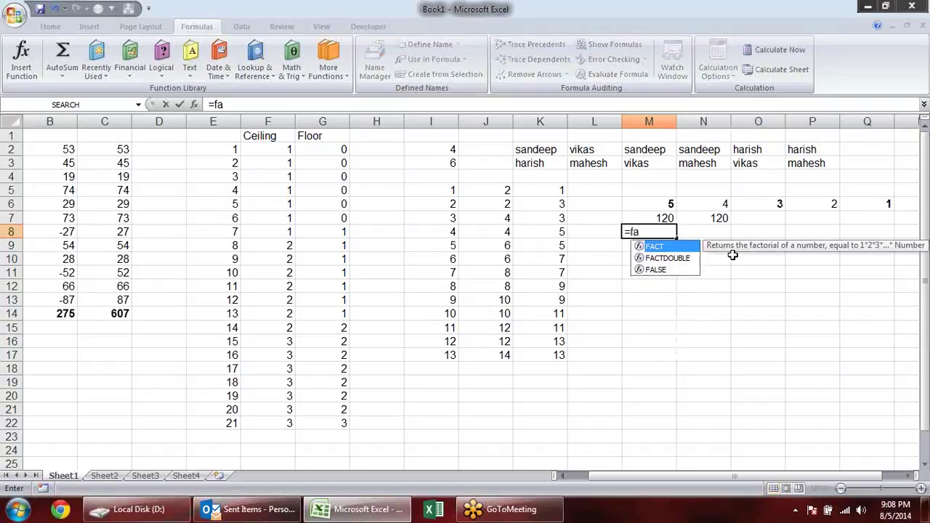
pyautogui.press('Down')
pyautogui.press('Tab')
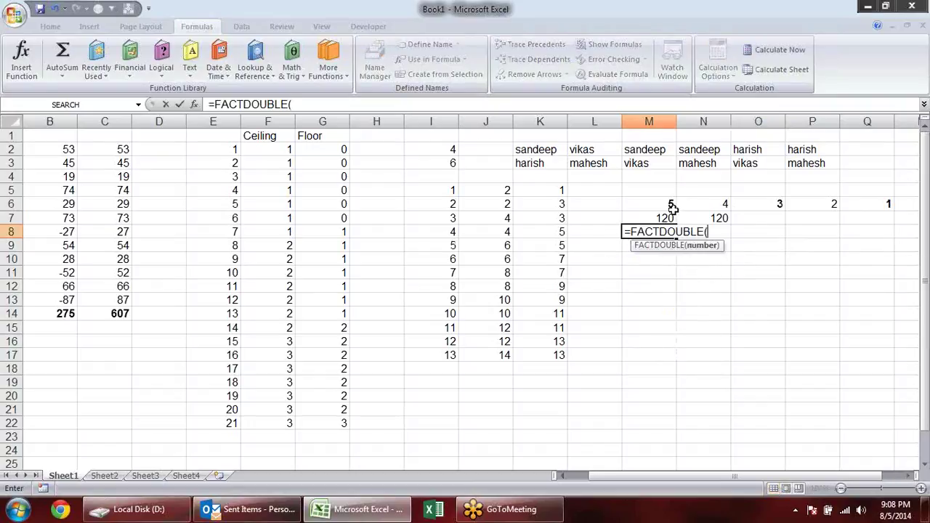
pyautogui.click(670, 204)
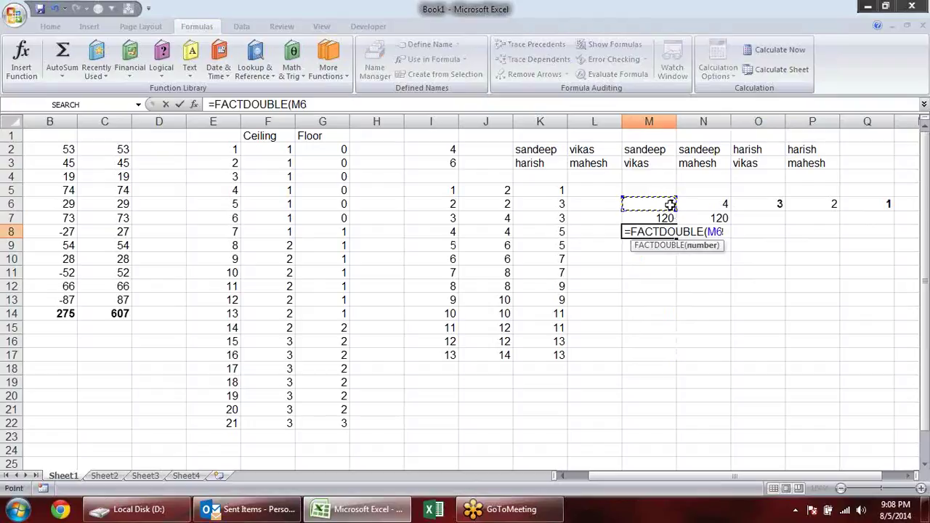
pyautogui.press('Return')
pyautogui.press('Up')
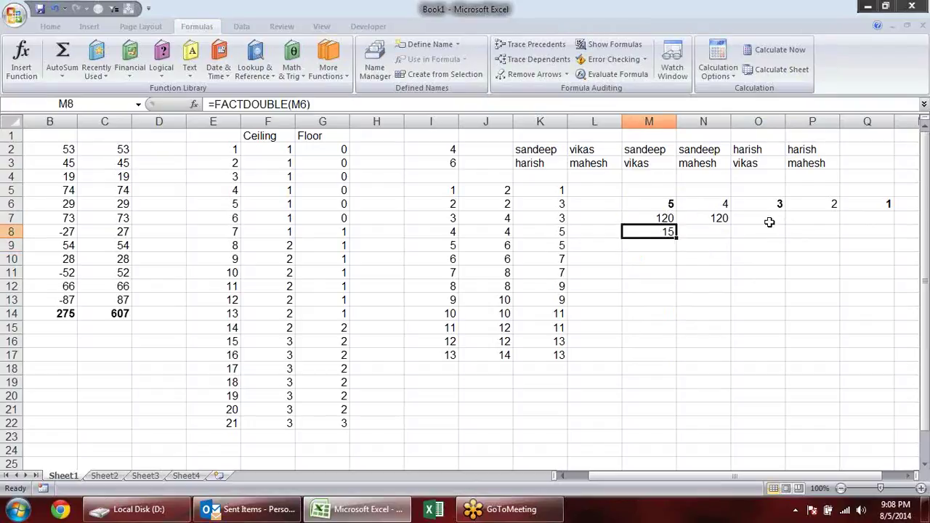
# Confirm the result with =M6*O6*Q6 in N8, giving 15, and make it bold
pyautogui.click(720, 221)
pyautogui.click(716, 232)
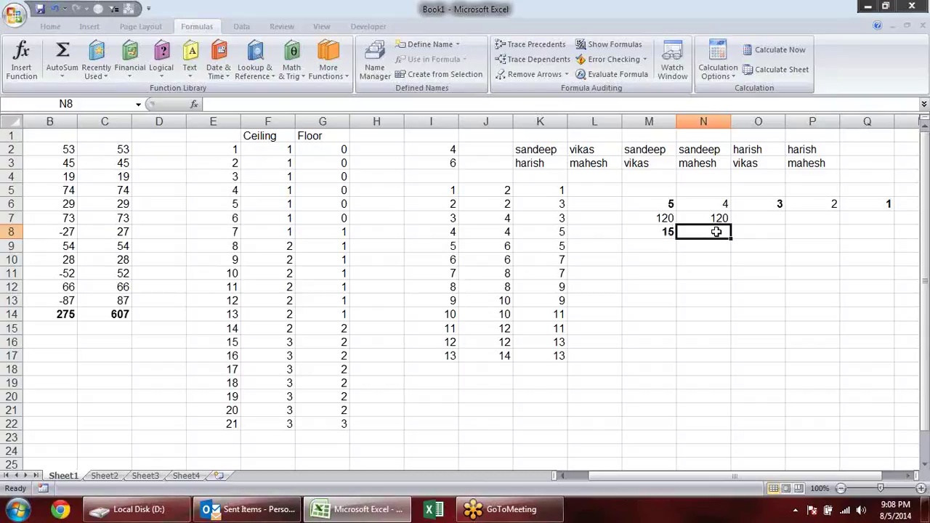
pyautogui.write('=')
pyautogui.click(663, 203)
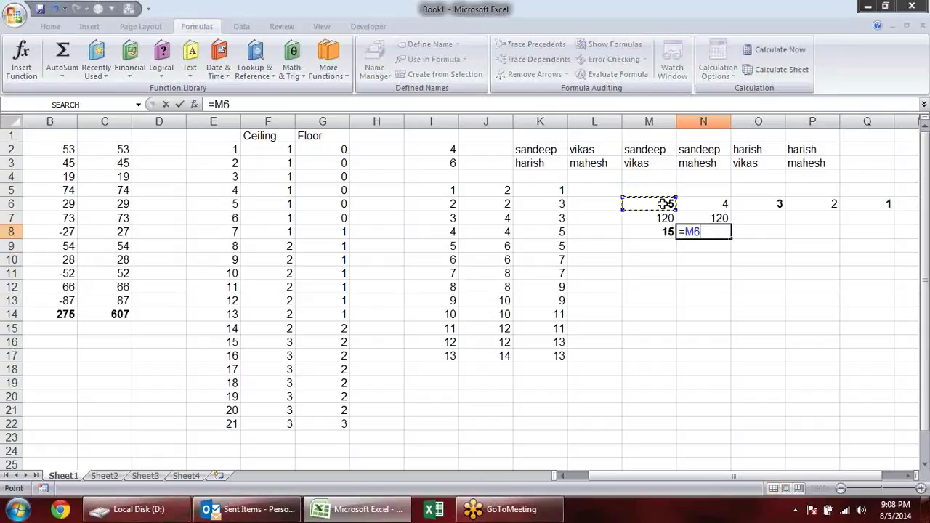
pyautogui.write('*')
pyautogui.click(780, 204)
pyautogui.write('*')
pyautogui.click(889, 205)
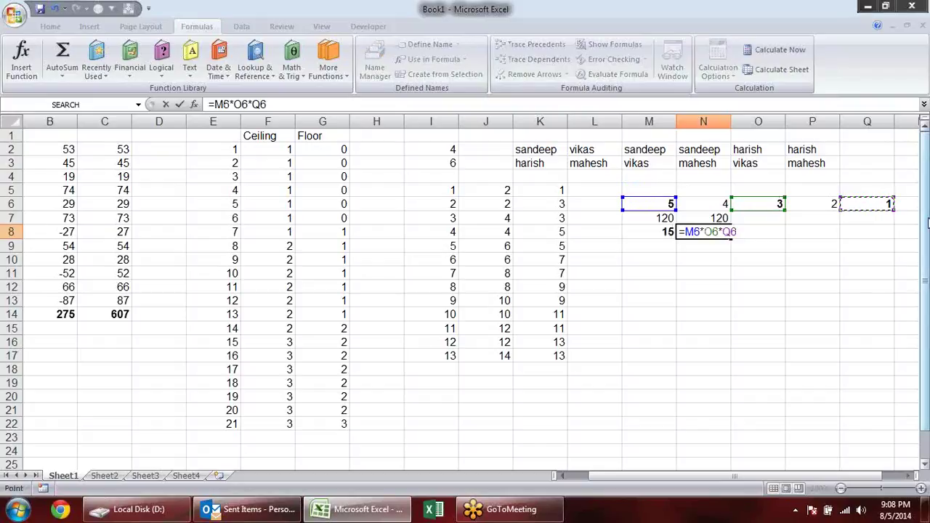
pyautogui.press('Return')
pyautogui.click(725, 231)
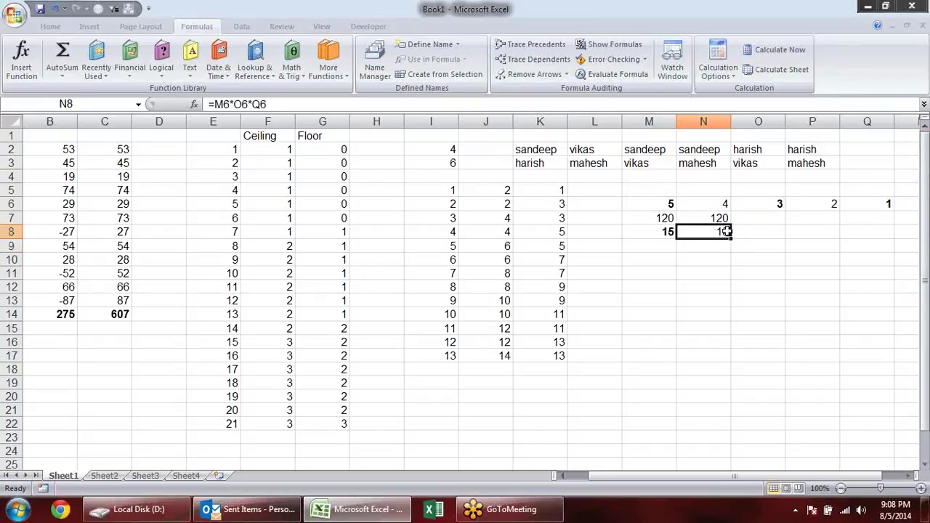
pyautogui.hotkey('ctrl', 'b')
pyautogui.click(631, 264)
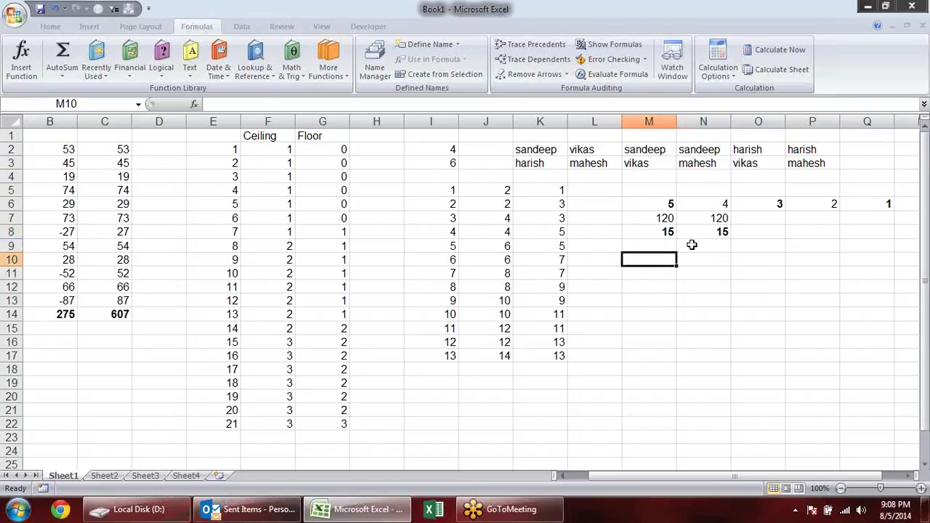
# Browse the Math & Trig function list, then select cell M10
pyautogui.click(291, 64)
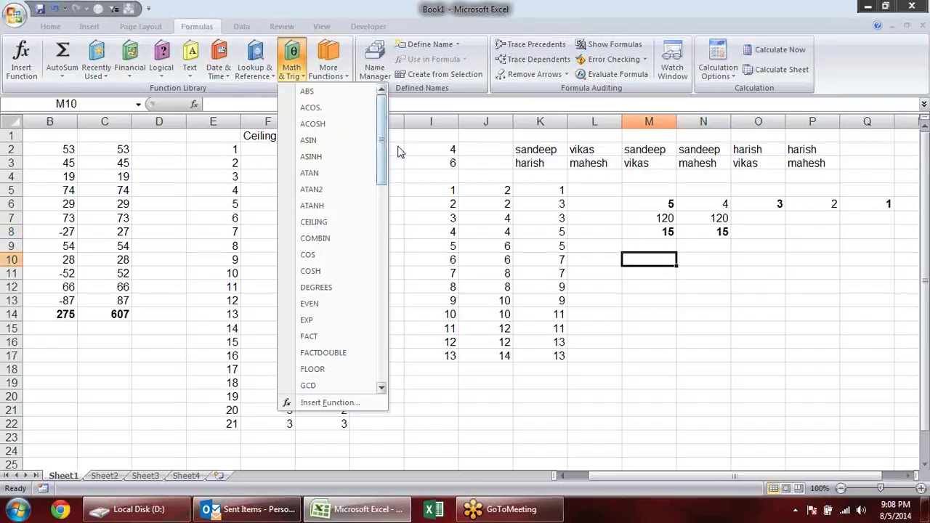
pyautogui.moveTo(382, 149); pyautogui.dragTo(382, 197)
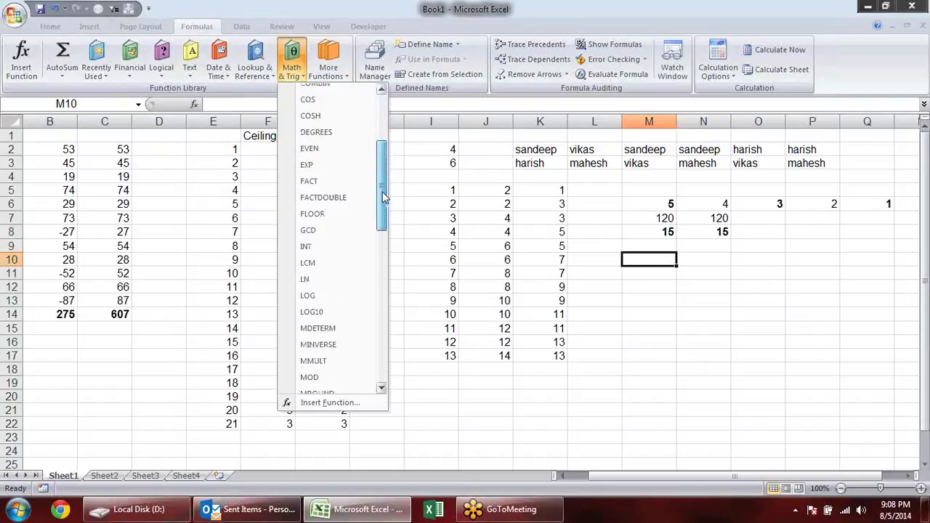
pyautogui.click(649, 329)
pyautogui.click(654, 285)
pyautogui.click(653, 259)
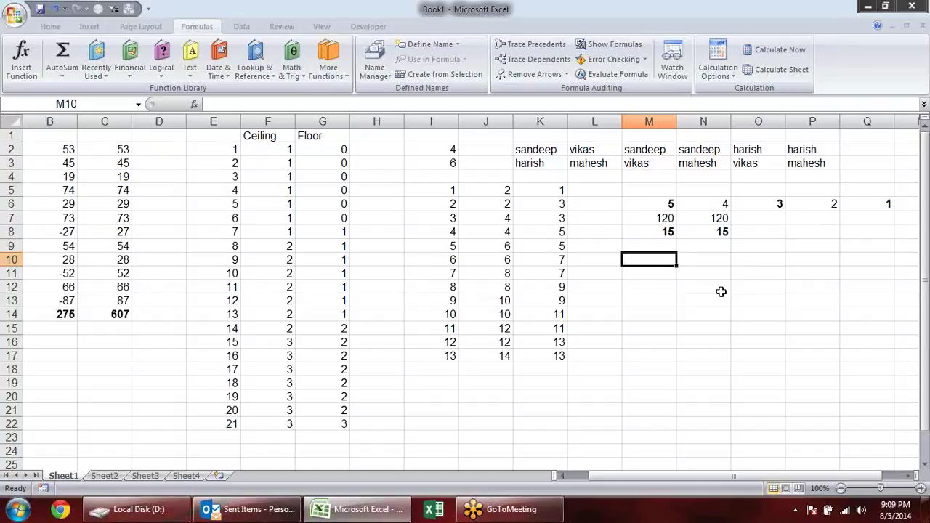
# Enter =LCM(12,8) in M10 so it shows 24
pyautogui.write('=lc')
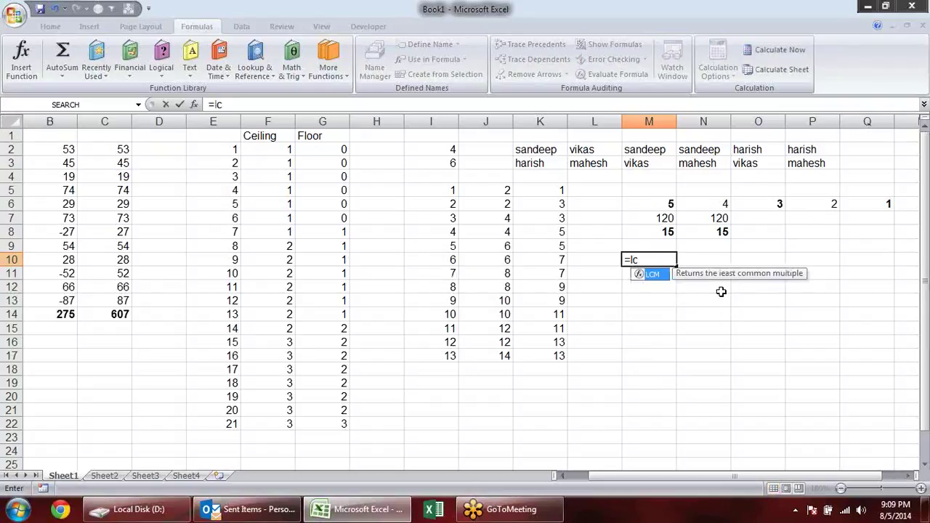
pyautogui.press('Tab')
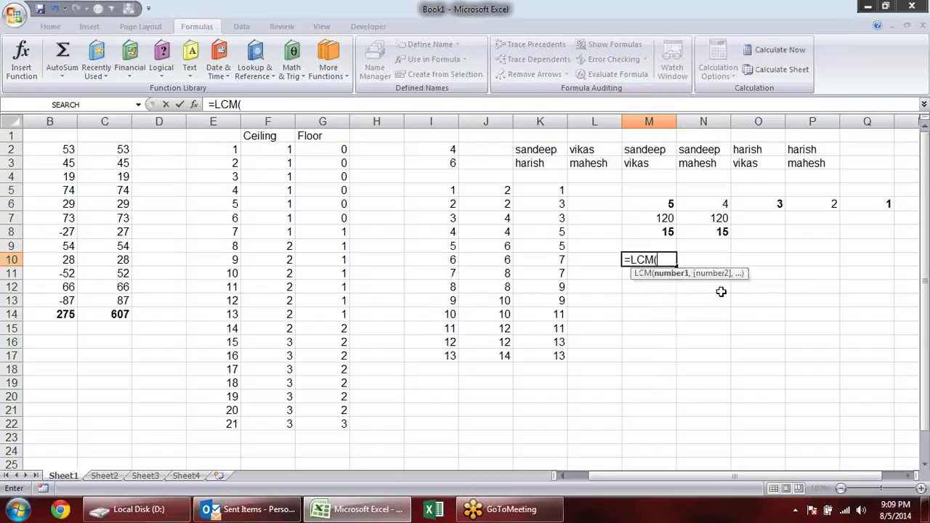
pyautogui.write('12,8')
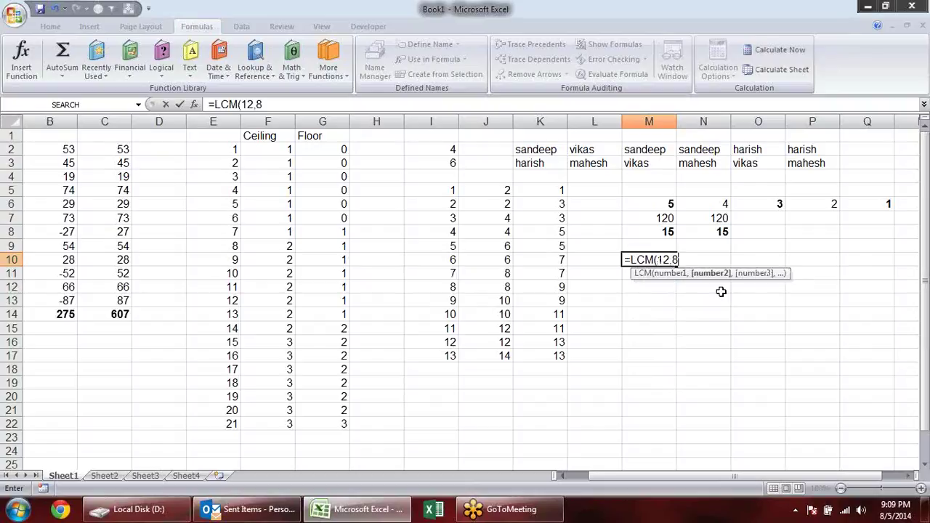
pyautogui.press('Return')
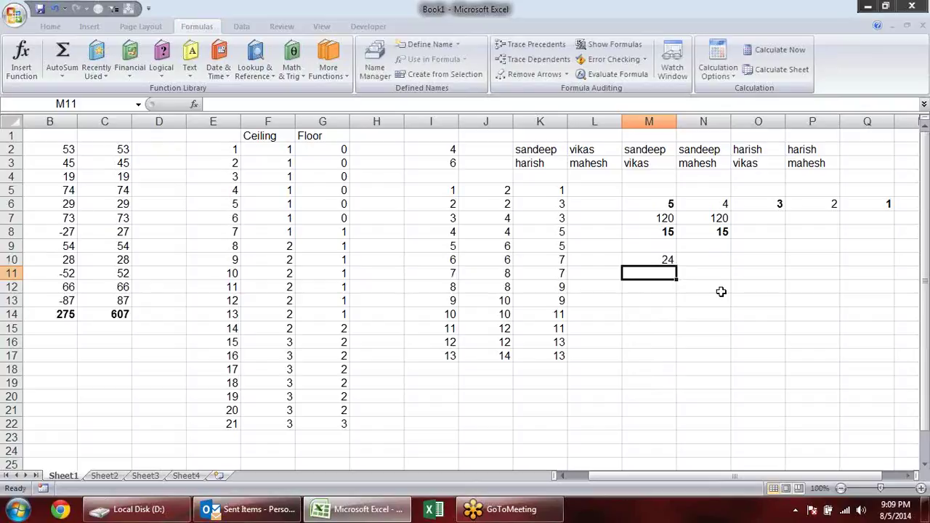
pyautogui.press('Up')
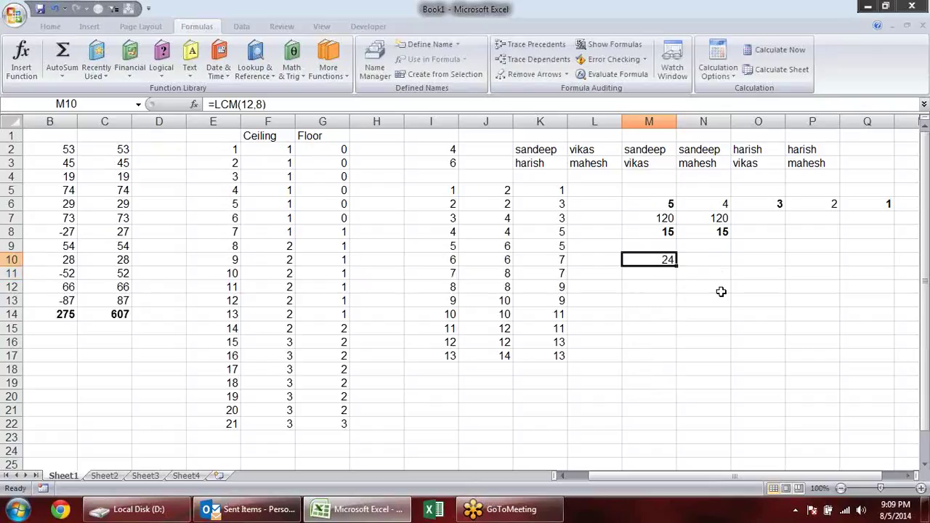
pyautogui.press('F2')
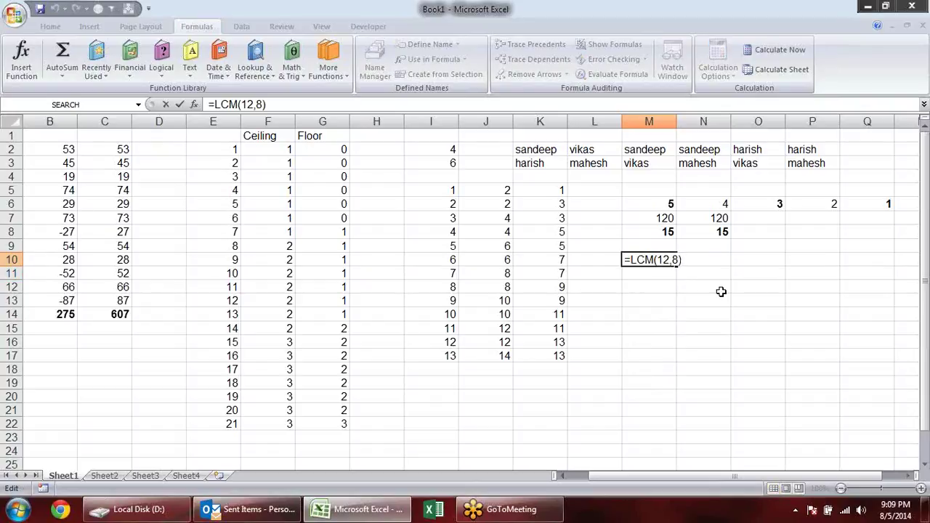
pyautogui.press('Escape')
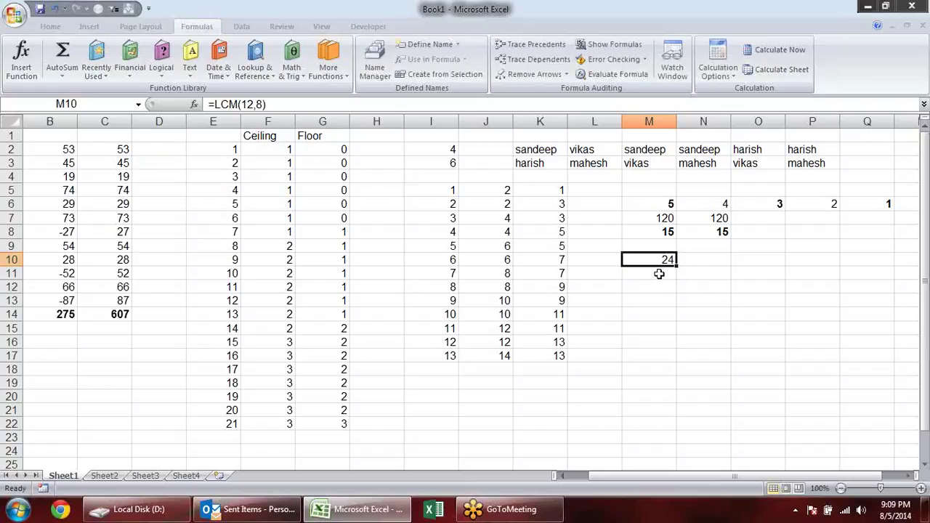
pyautogui.press('Down')
# Enter =GCD(12,24) in M11, then correct it to =GCD(18,24), showing 6
pyautogui.write('=g')
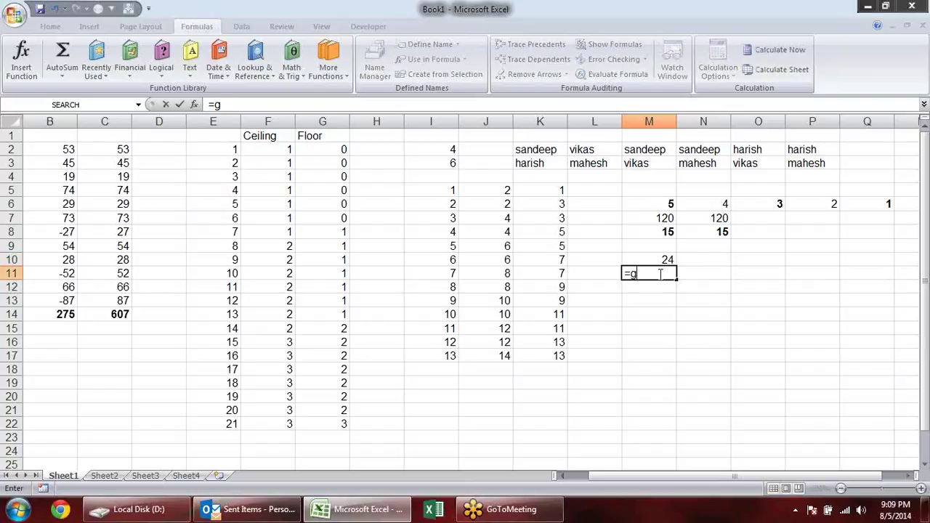
pyautogui.write('cd')
pyautogui.press('Tab')
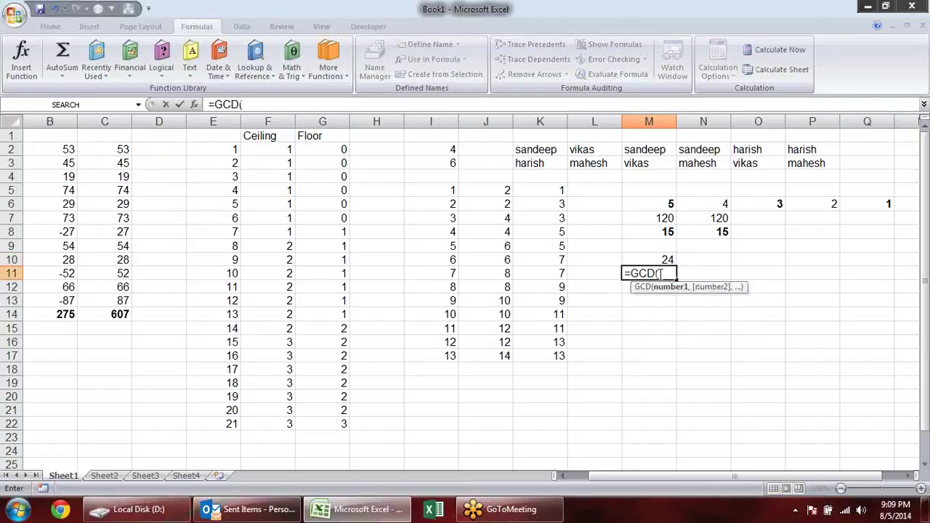
pyautogui.write('12,24')
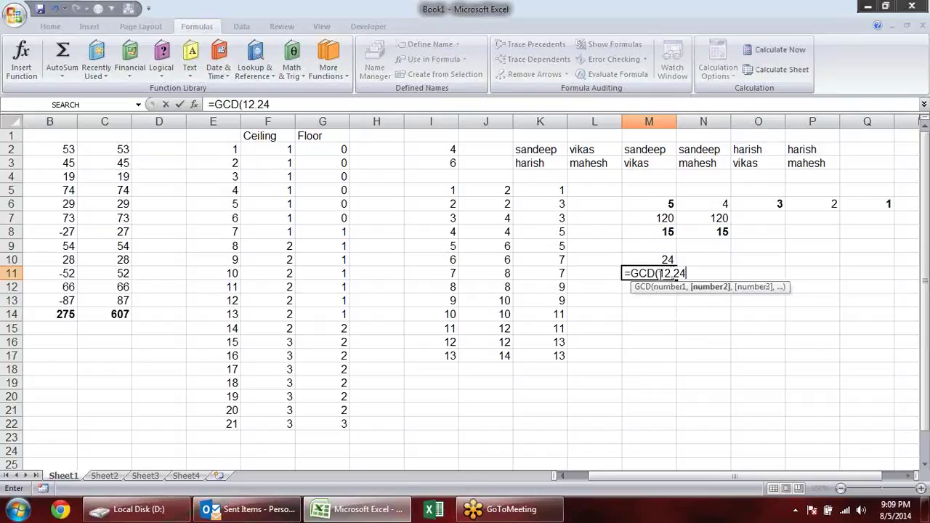
pyautogui.press('Return')
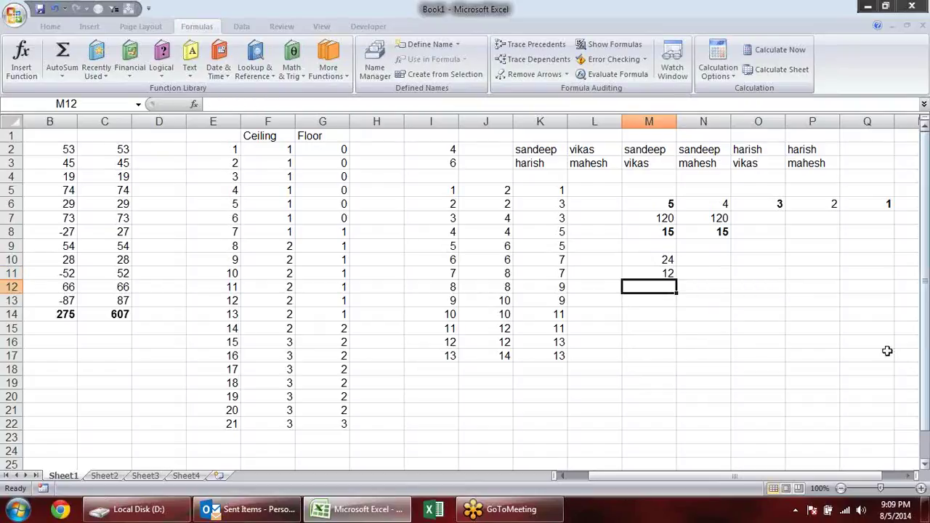
pyautogui.doubleClick(666, 273)
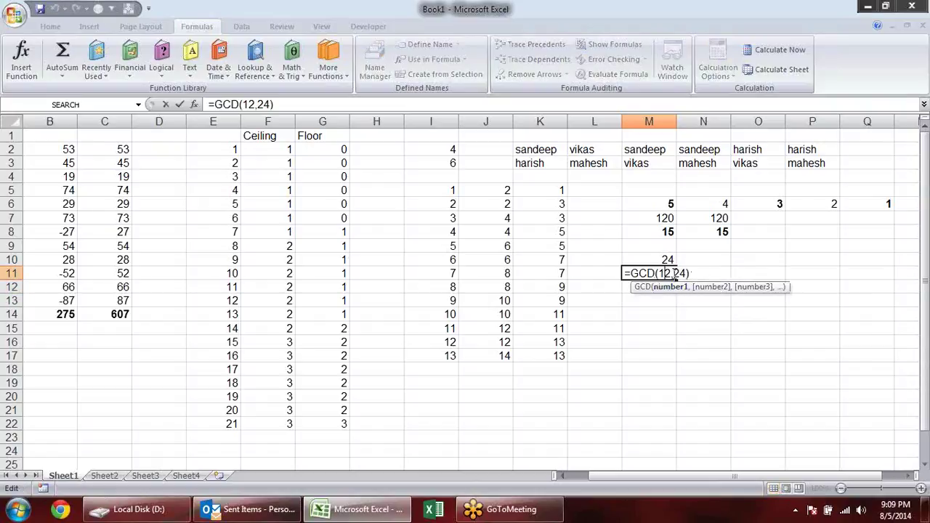
pyautogui.press('BackSpace')
pyautogui.write('8')
pyautogui.press('Return')
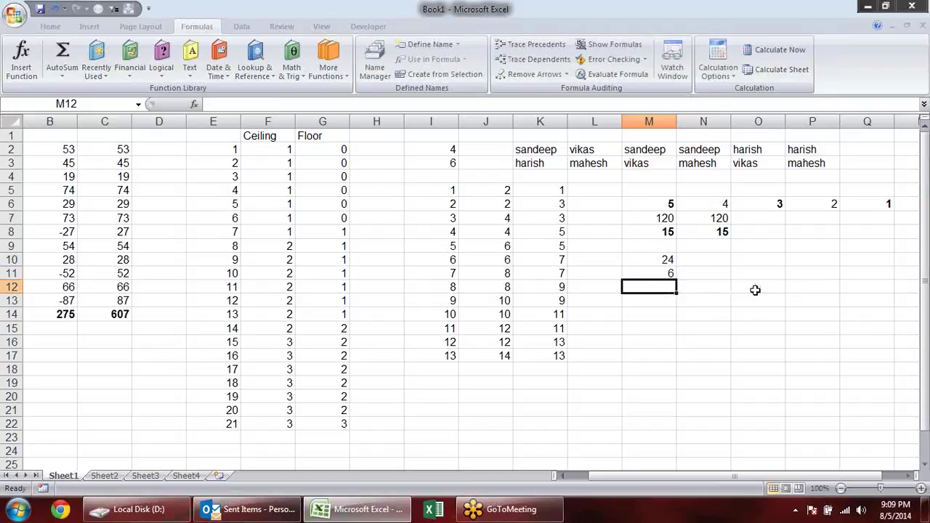
# Review the GCD formula's arguments in the Function Arguments dialog, then close it
pyautogui.doubleClick(652, 275)
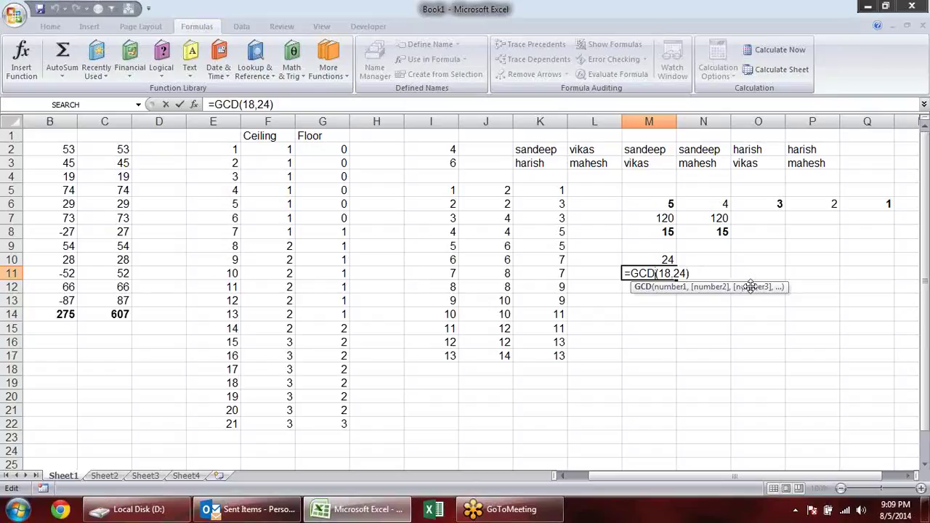
pyautogui.press('Return')
pyautogui.click(669, 260)
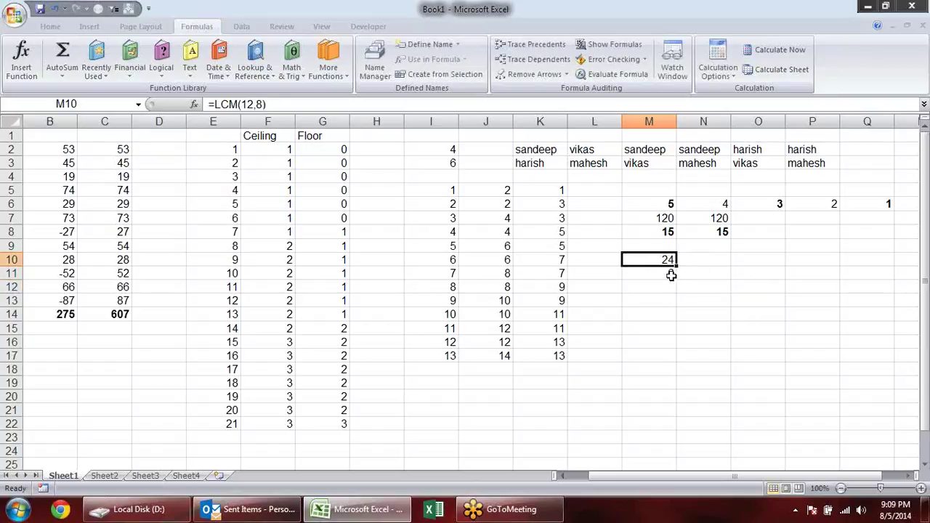
pyautogui.click(670, 275)
pyautogui.write('=GCD(18,24)')
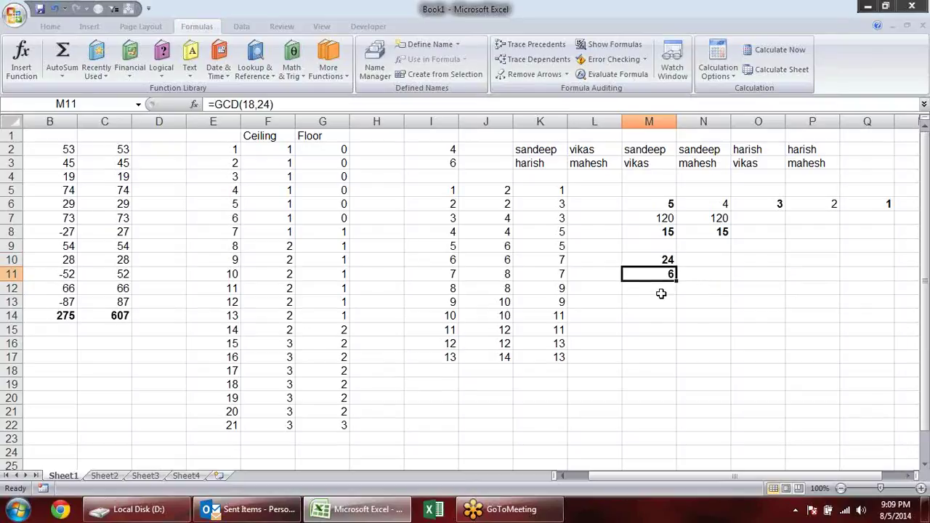
pyautogui.press('F2')
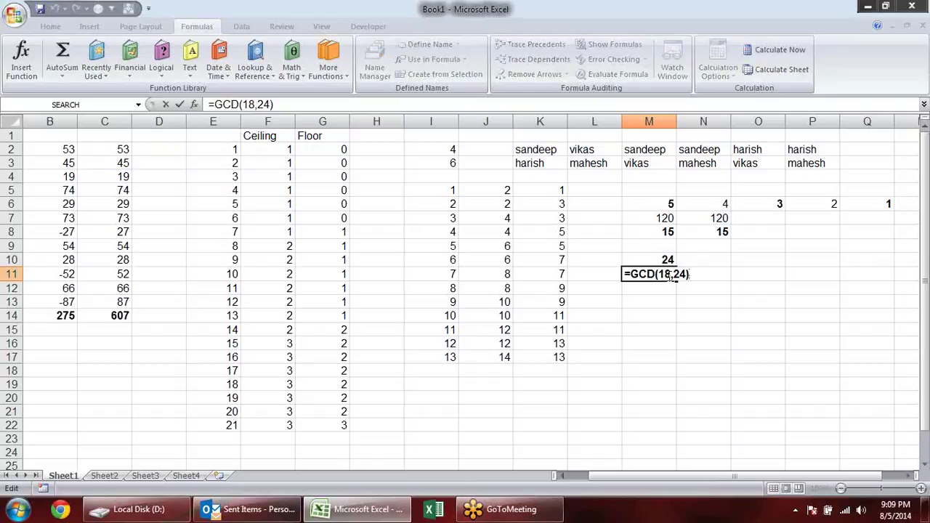
pyautogui.press('Left')
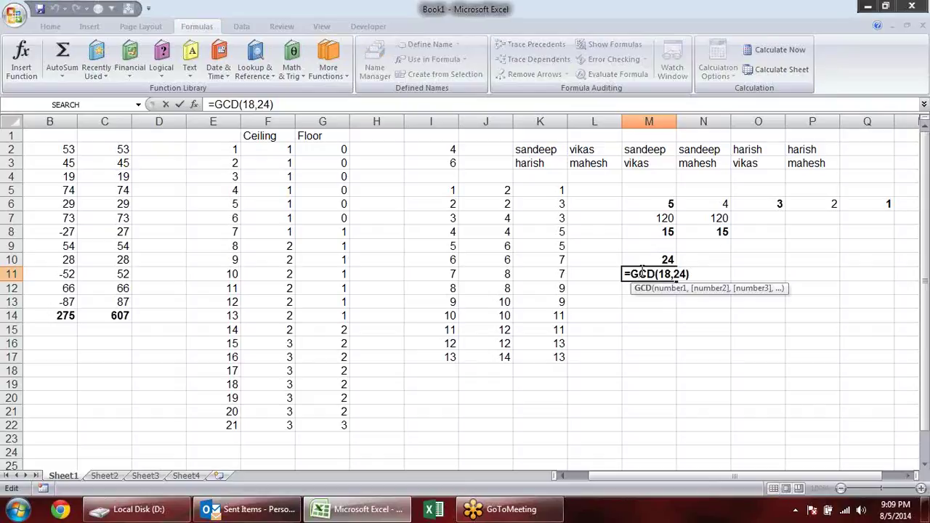
pyautogui.click(194, 104)
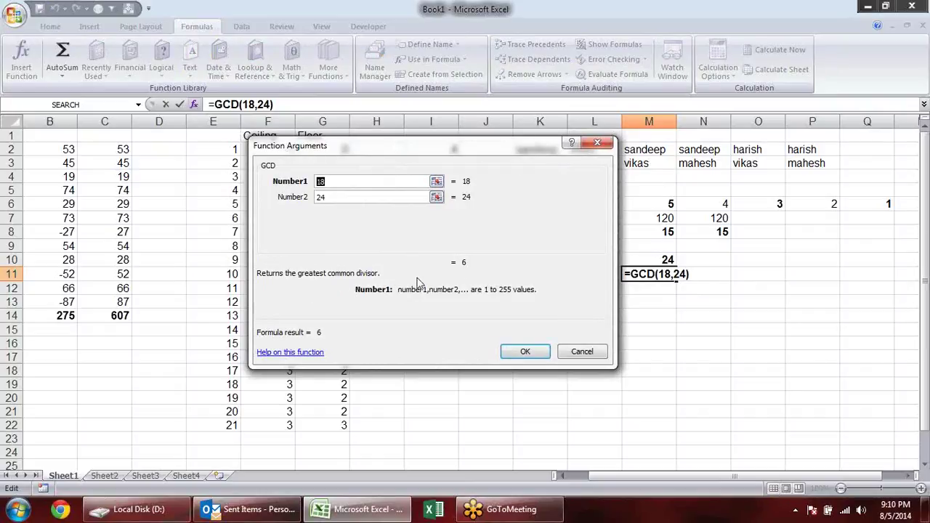
pyautogui.press('Return')
pyautogui.click(647, 295)
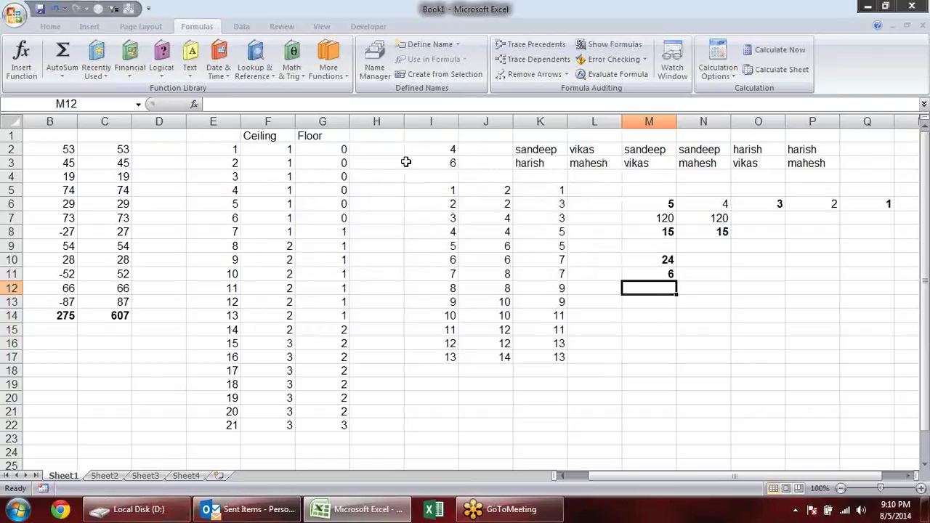
# Scan the Math & Trig function list, then scroll down and select cell B25
pyautogui.click(293, 79)
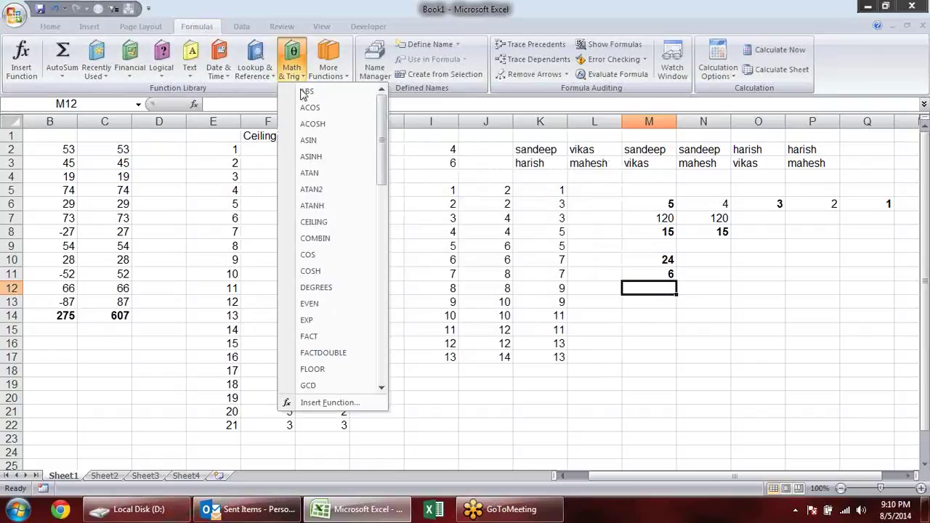
pyautogui.moveTo(383, 112); pyautogui.dragTo(394, 196)
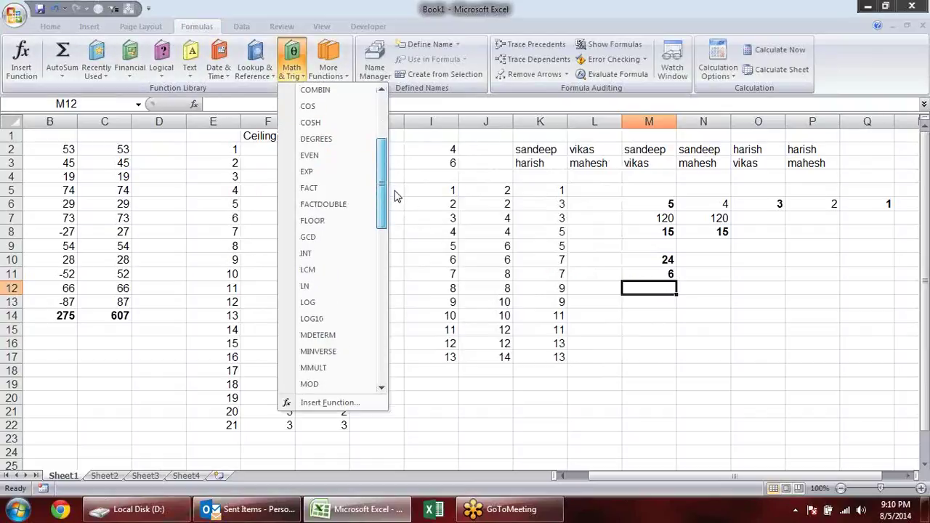
pyautogui.click(544, 245)
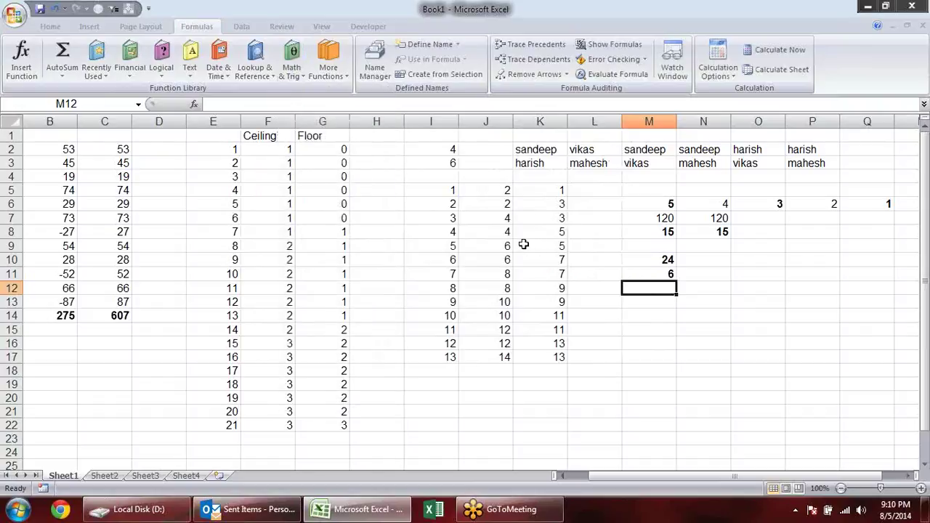
pyautogui.scroll(-1, 536, 269)
pyautogui.scroll(-2, 656, 298)
pyautogui.scroll(3, 656, 298)
pyautogui.scroll(-3, 442, 408)
pyautogui.scroll(-2, 443, 408)
pyautogui.click(75, 260)
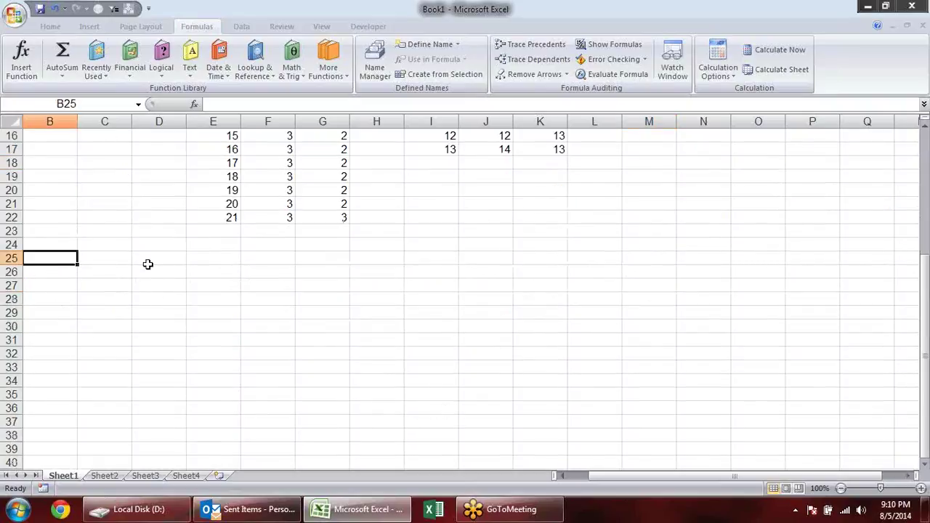
# Enter 13.65, 12.4 and 12 into B25:B27
pyautogui.write('13.')
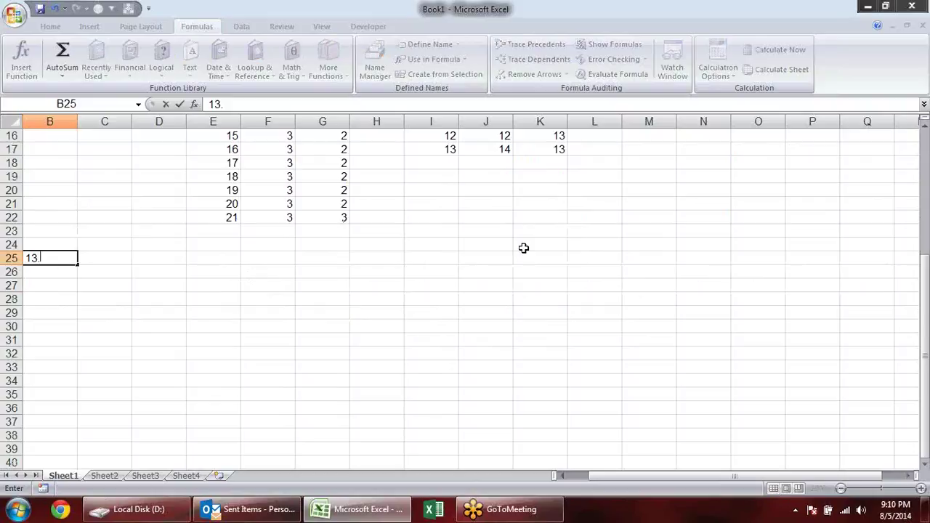
pyautogui.write('65')
pyautogui.press('Return')
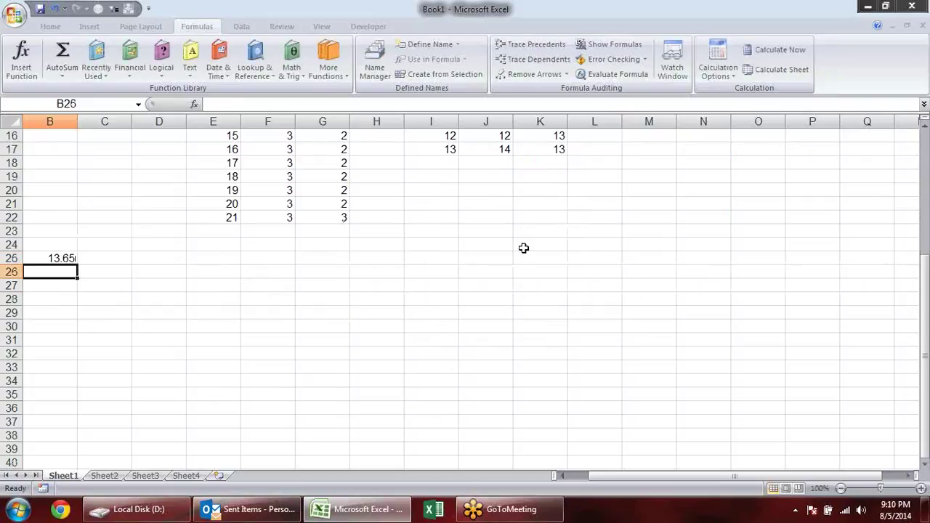
pyautogui.write('12.4')
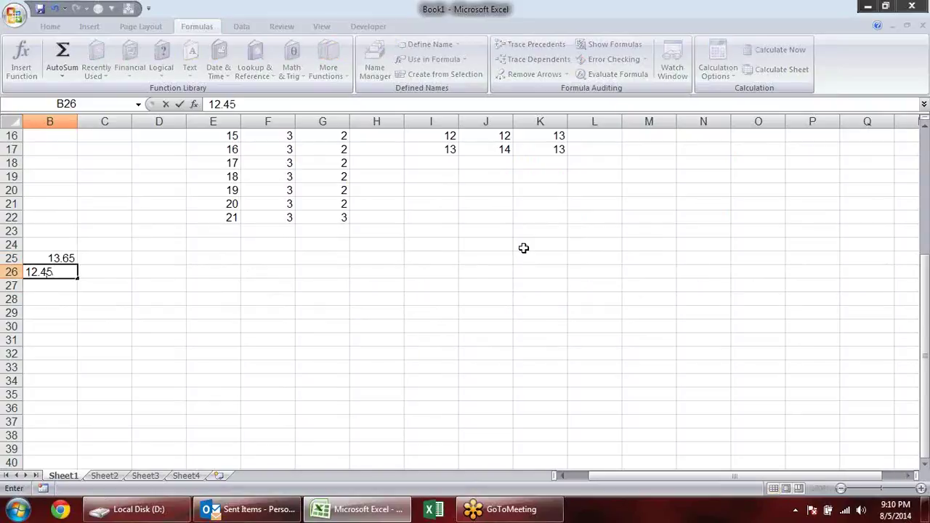
pyautogui.press('Return')
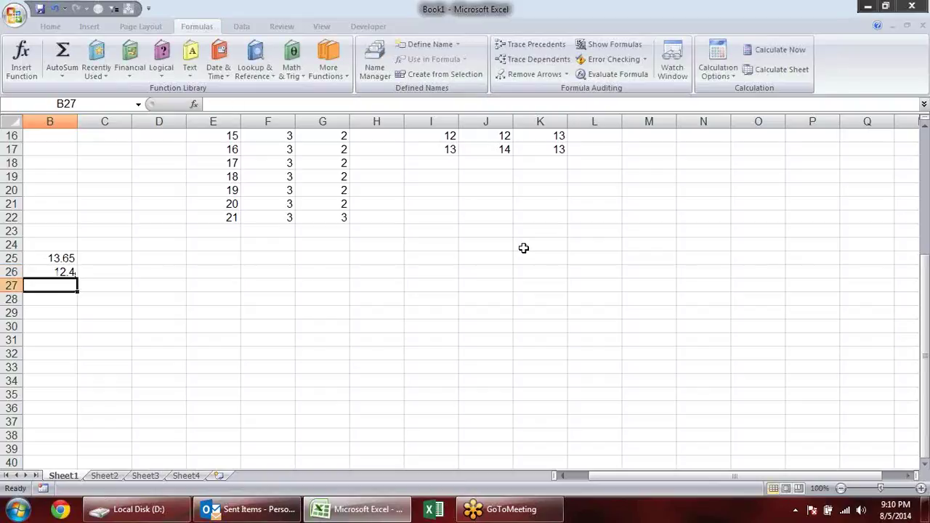
pyautogui.write('12')
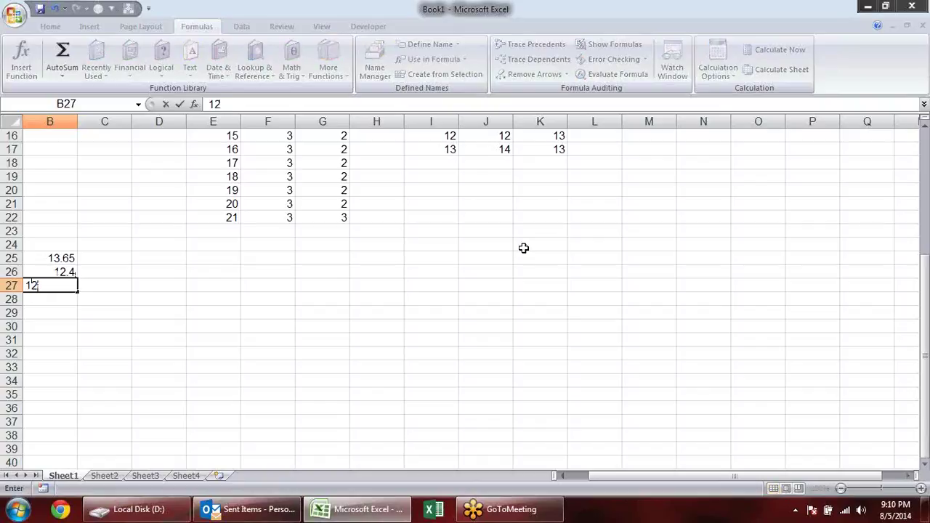
pyautogui.press('Return')
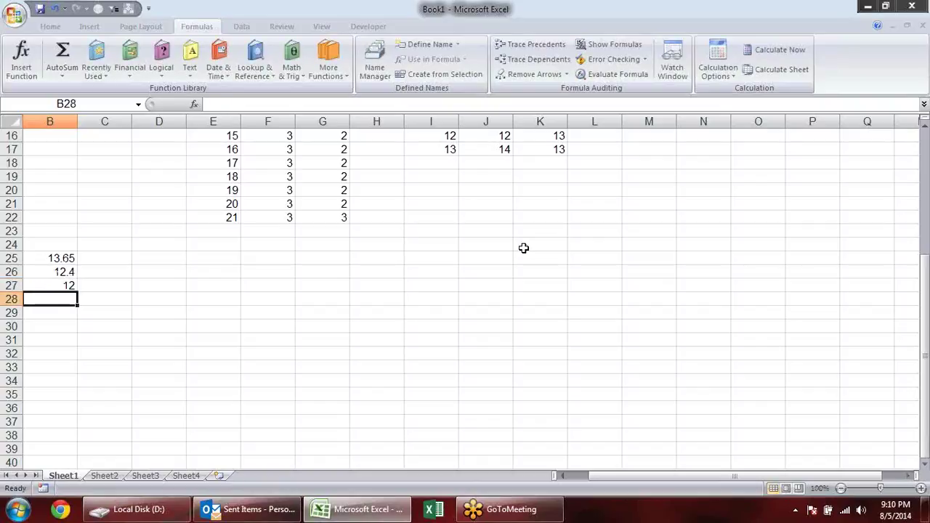
# Enter 12.3 in B28, fixing the entry, and 12.9 in B29
pyautogui.write('12')
pyautogui.press('Return')
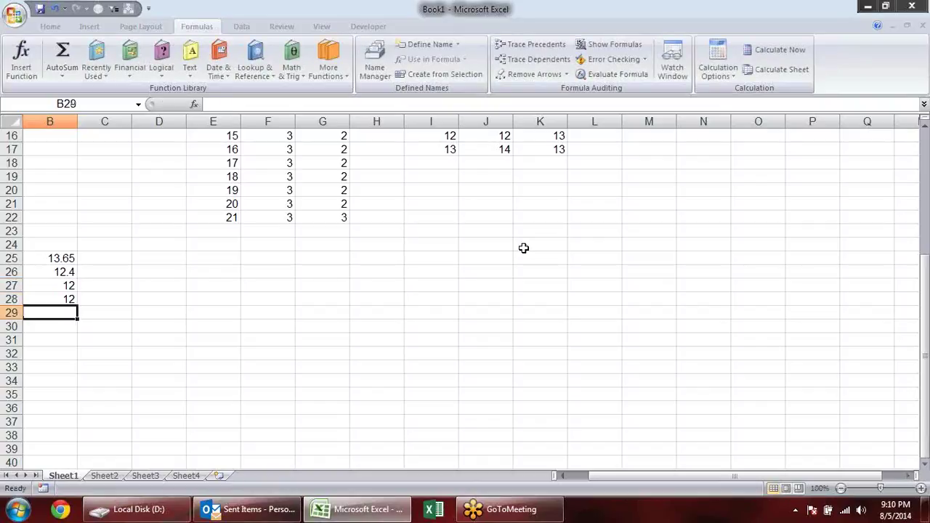
pyautogui.press('Up')
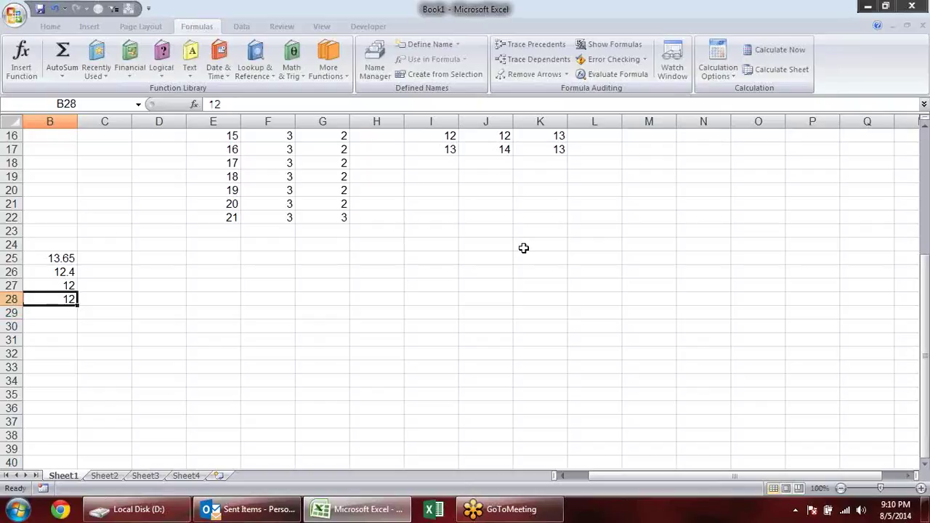
pyautogui.press('F2')
pyautogui.write('.3')
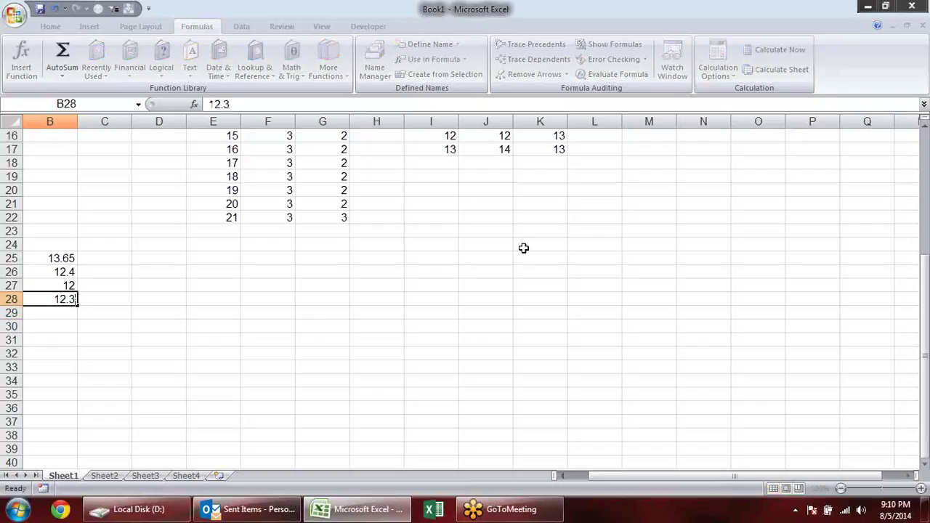
pyautogui.press('Return')
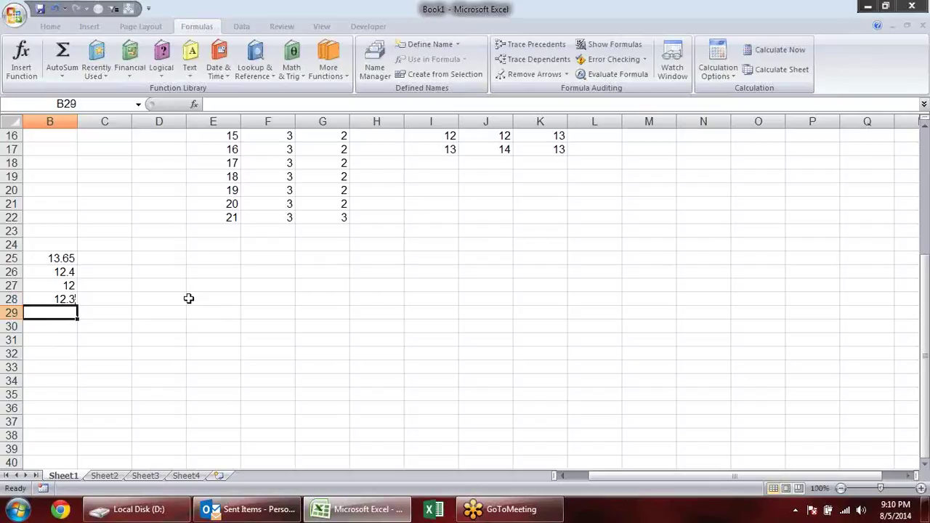
pyautogui.write('12.9')
pyautogui.press('Return')
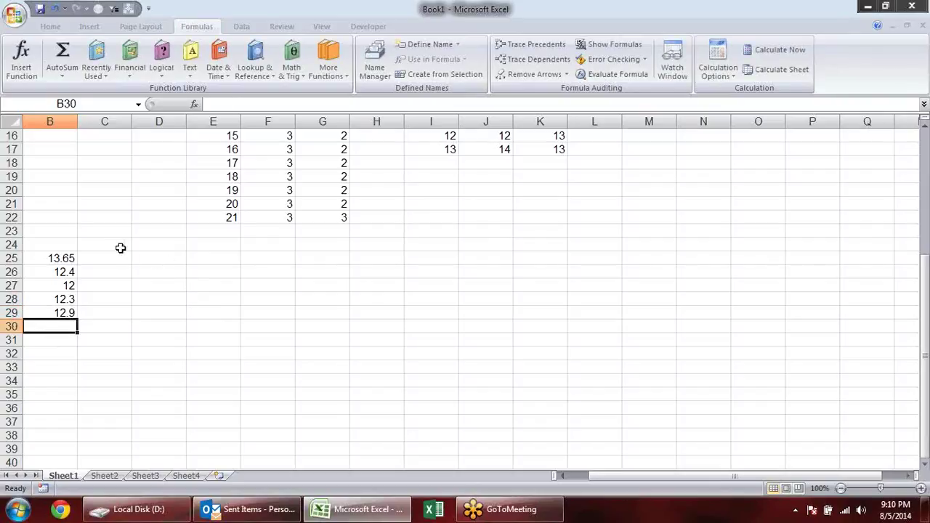
pyautogui.click(119, 245)
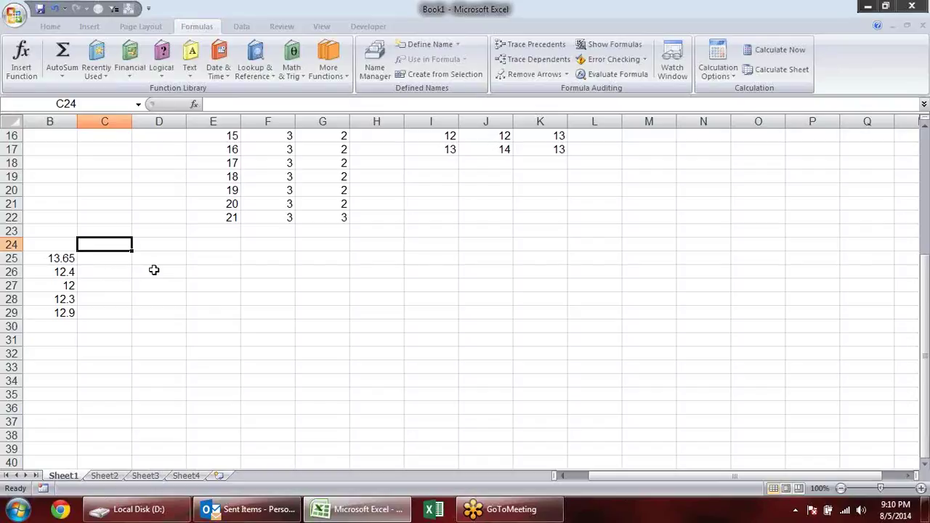
# Enter =ROUND(B25,0) in C25, correcting the misspelled 'roud' that gave #NAME?
pyautogui.press('Down')
pyautogui.write('=')
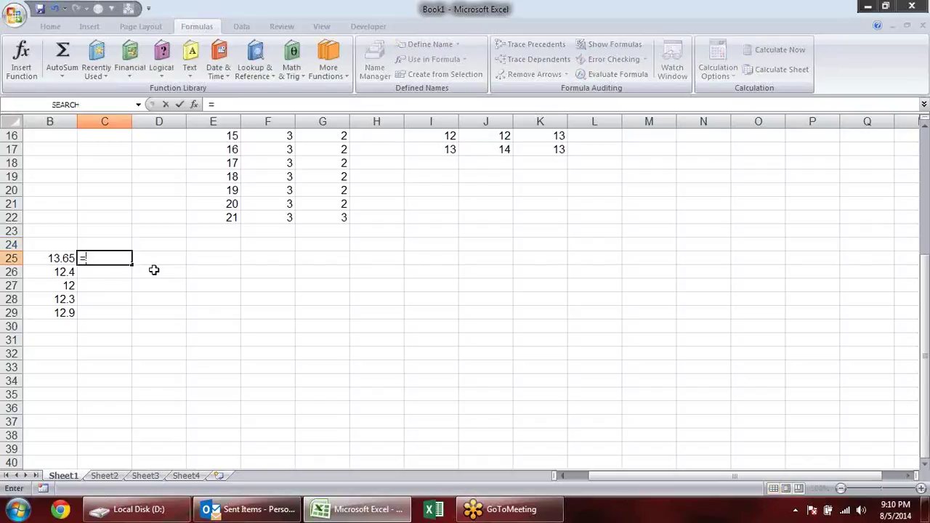
pyautogui.write('roud')
pyautogui.press('Tab')
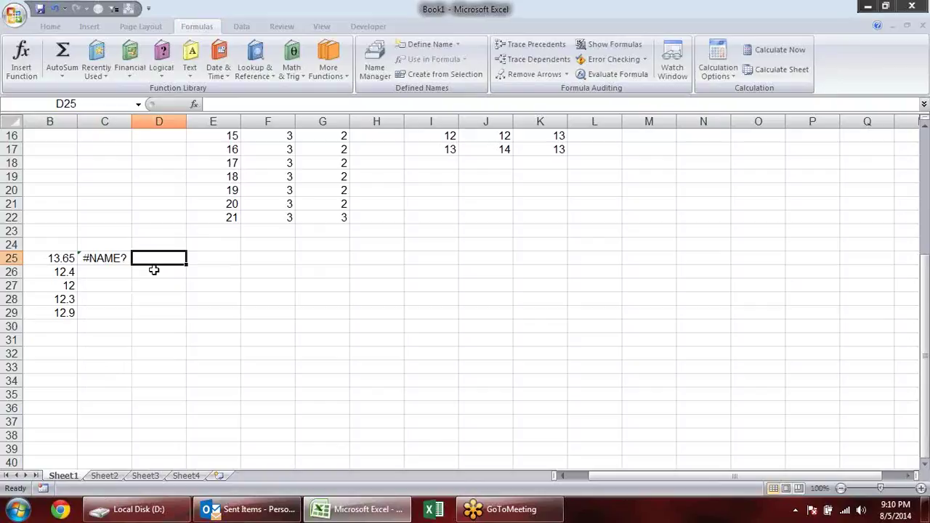
pyautogui.press('Left')
pyautogui.press('F2')
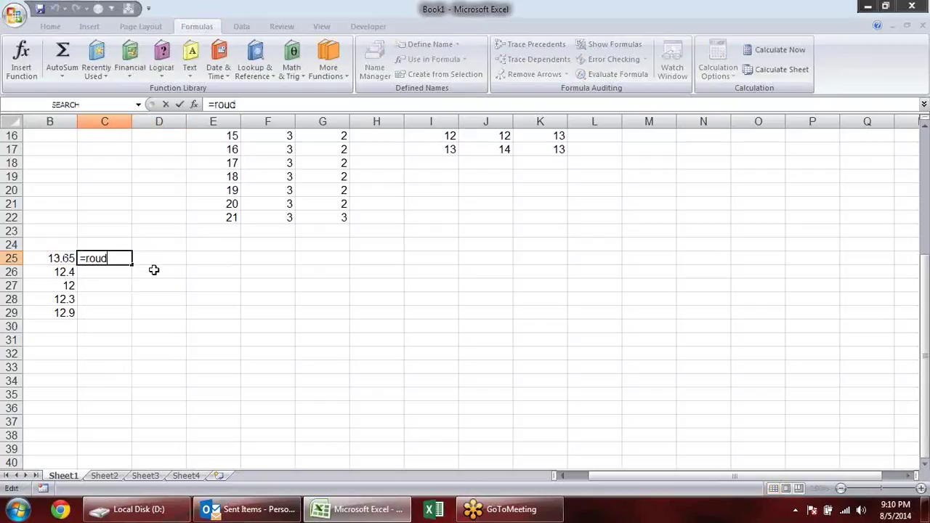
pyautogui.press('BackSpace')
pyautogui.press('Tab')
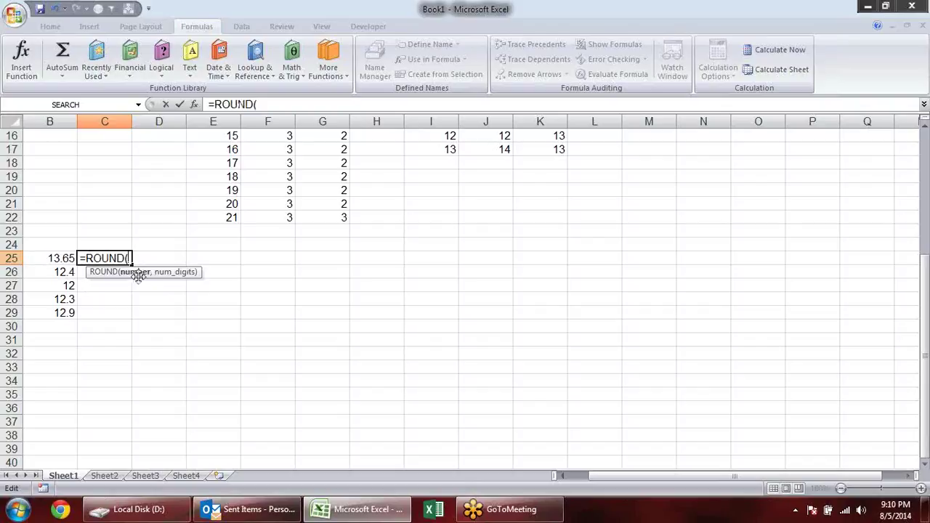
pyautogui.click(69, 258)
pyautogui.write(',')
pyautogui.press('Tab')
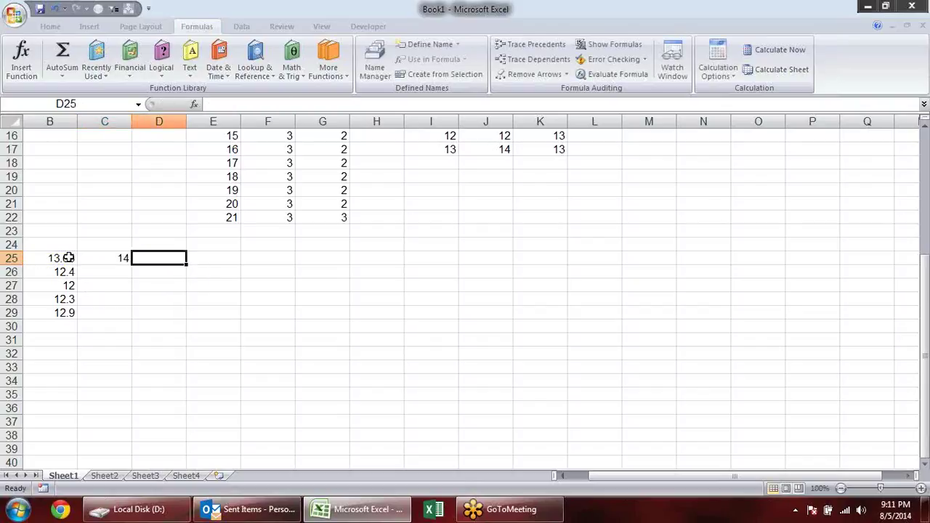
# Review the C25 formula and fill it down to C29, giving 14, 12, 12, 12, 13
pyautogui.doubleClick(100, 259)
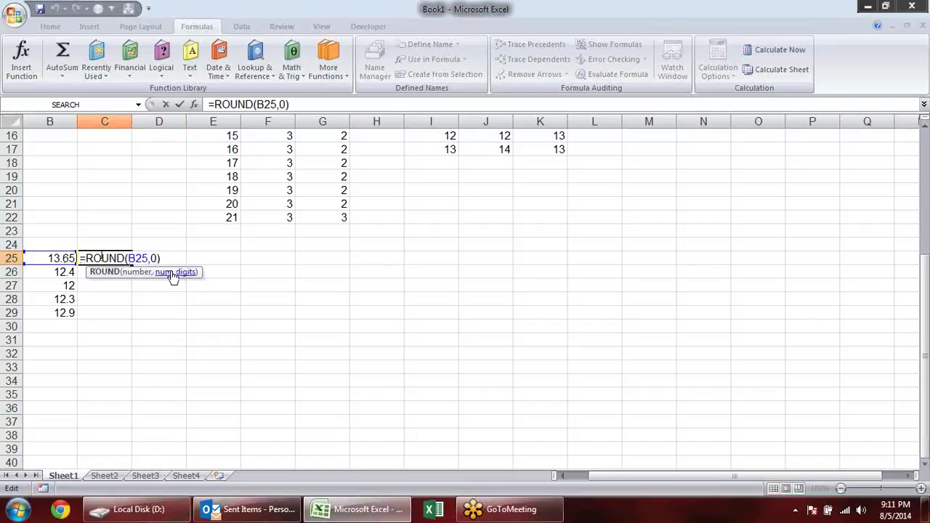
pyautogui.press('Return')
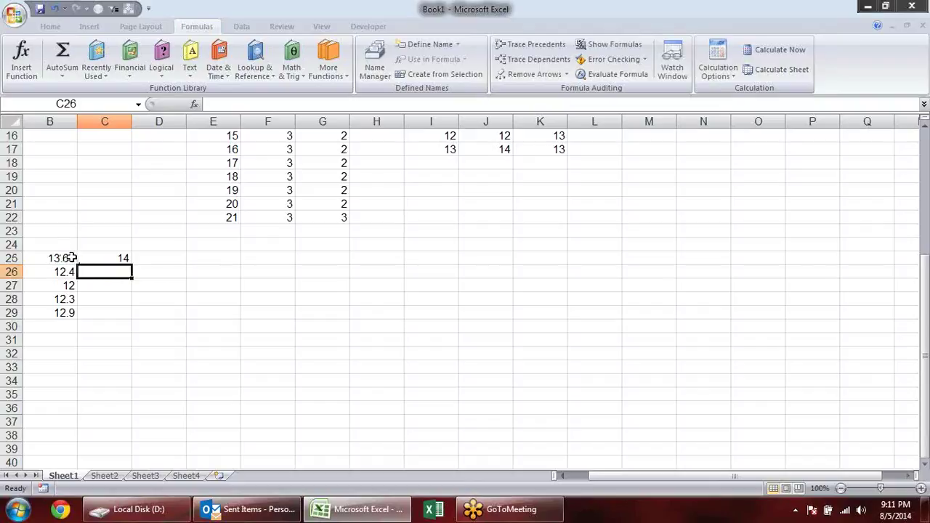
pyautogui.click(120, 258)
pyautogui.doubleClick(132, 264)
pyautogui.click(124, 244)
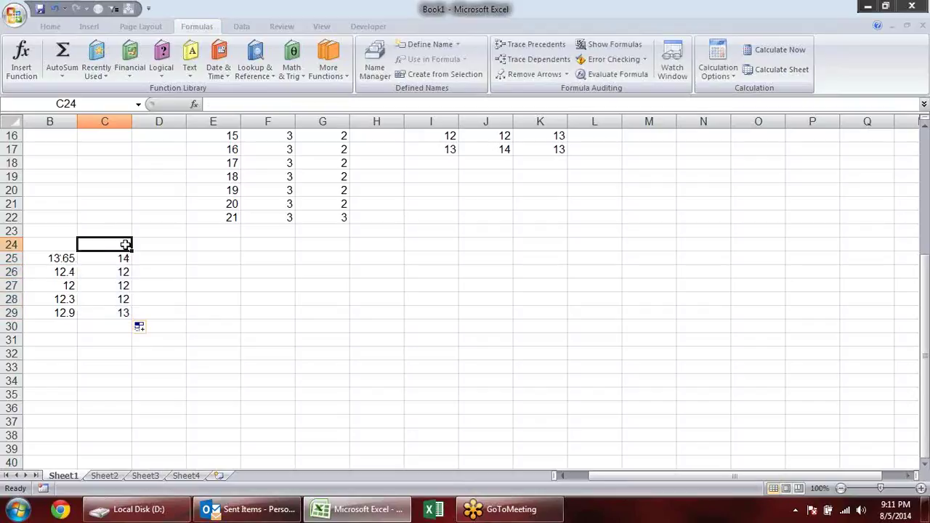
# Type the headings 'round' in C24 and 'roundup' in D24
pyautogui.write('round')
pyautogui.press('Return')
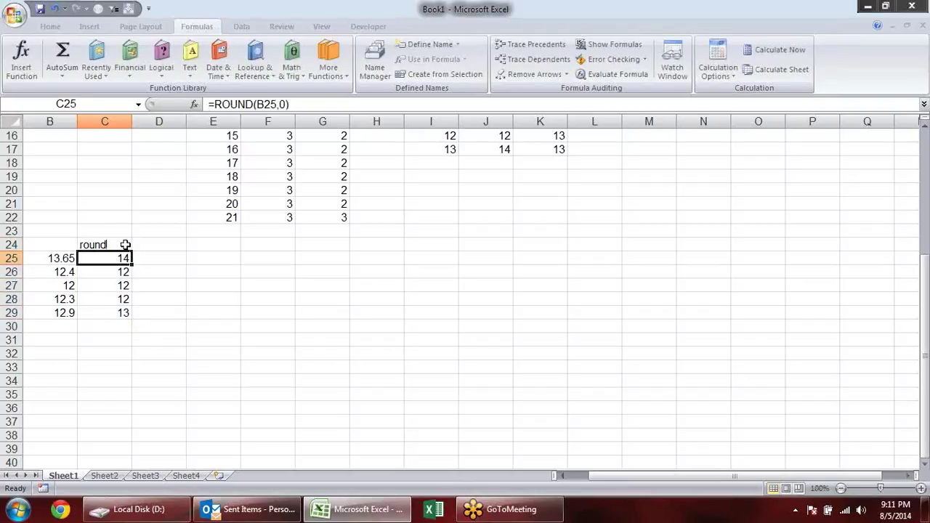
pyautogui.press('Up')
pyautogui.press('Right')
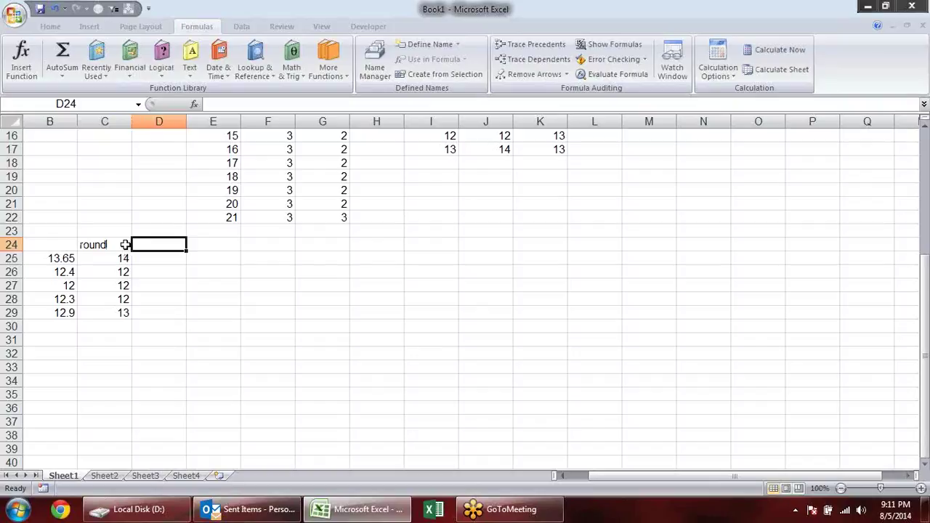
pyautogui.write('roundu')
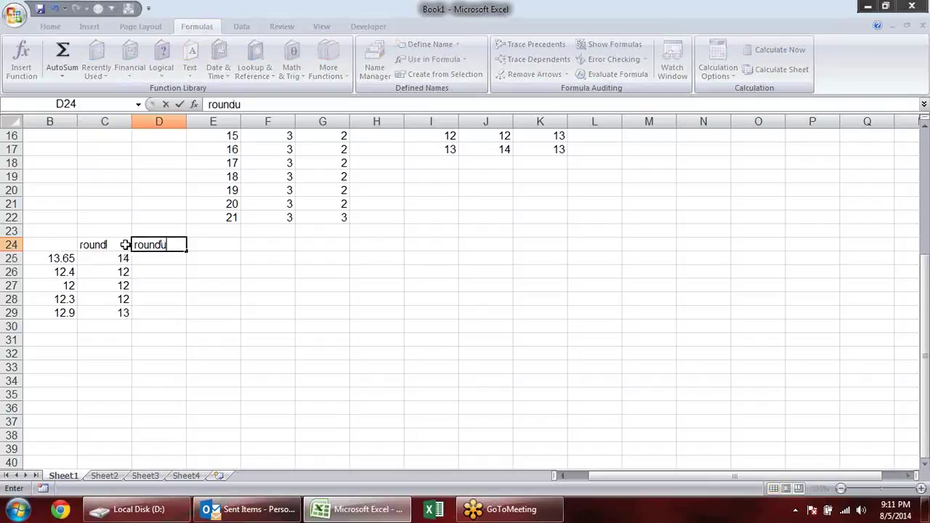
pyautogui.write('p')
pyautogui.press('Return')
# Enter =ROUNDUP(B25,0) in D25 and fill it down to D29
pyautogui.write('=')
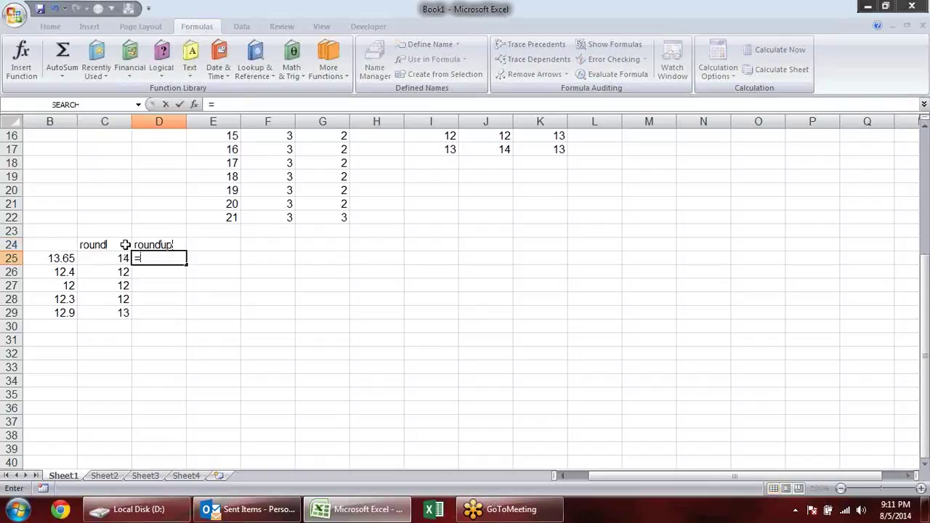
pyautogui.write('rou')
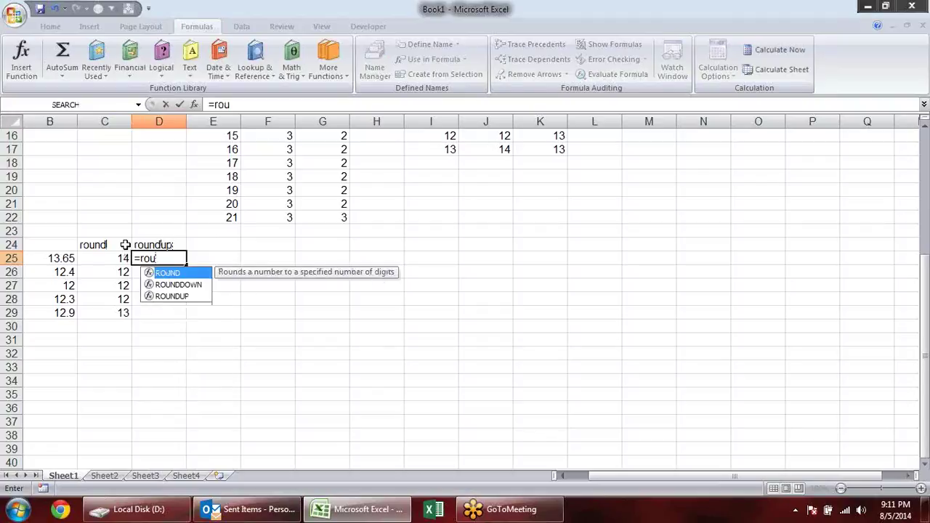
pyautogui.press('Down')
pyautogui.press('Down')
pyautogui.press('Tab')
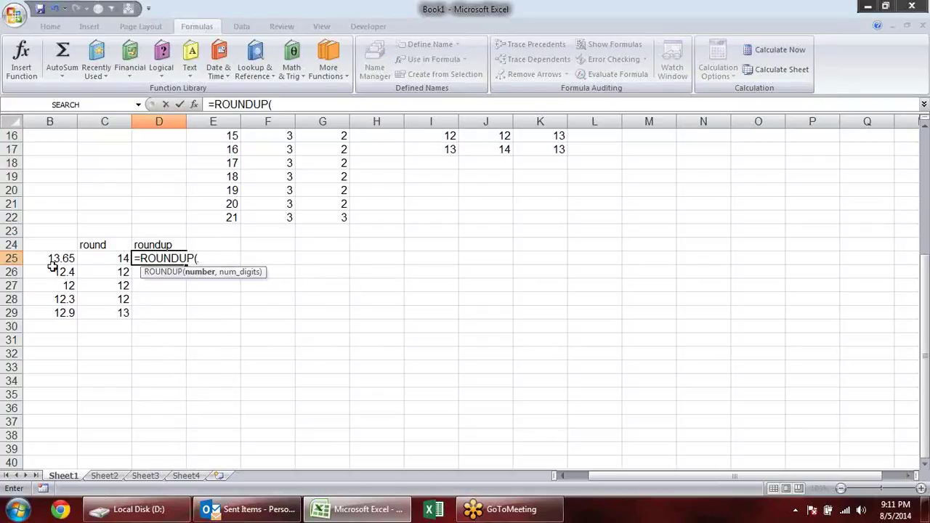
pyautogui.click(48, 260)
pyautogui.write(',0')
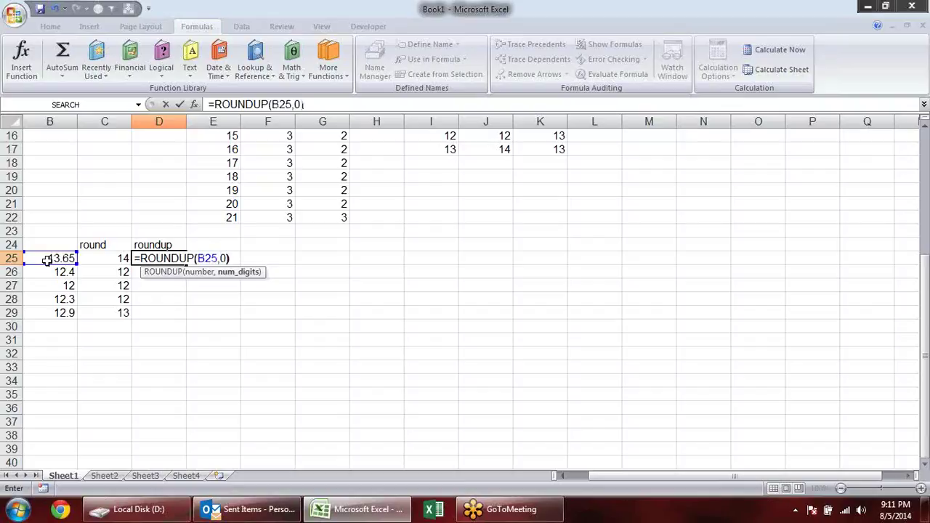
pyautogui.press('Return')
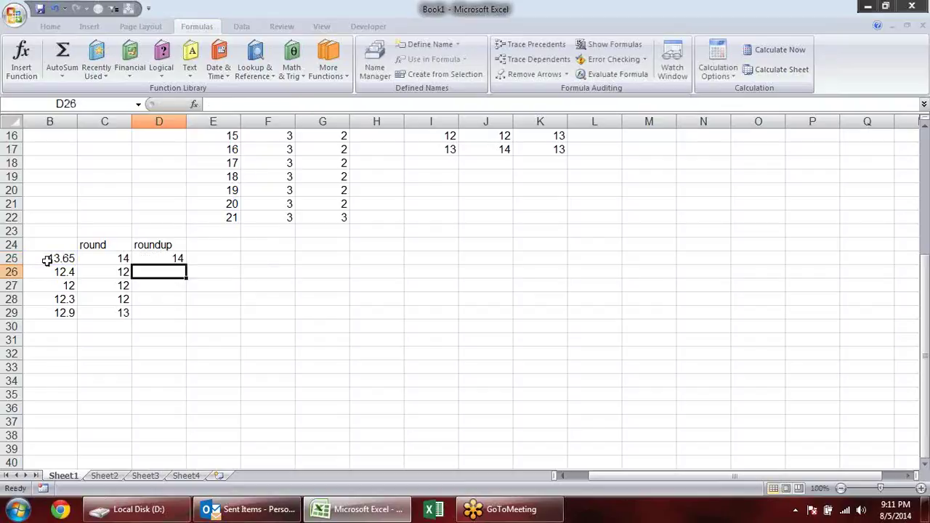
pyautogui.click(181, 260)
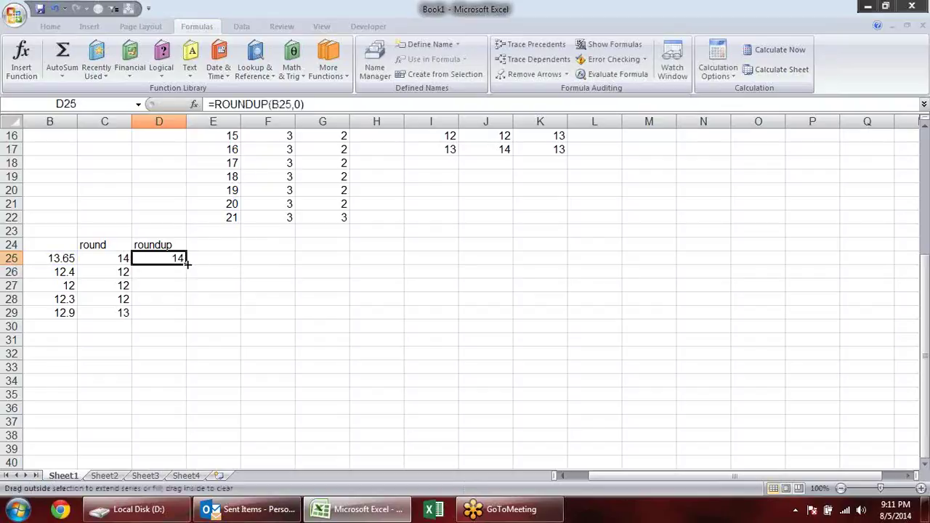
pyautogui.doubleClick(191, 265)
pyautogui.click(253, 291)
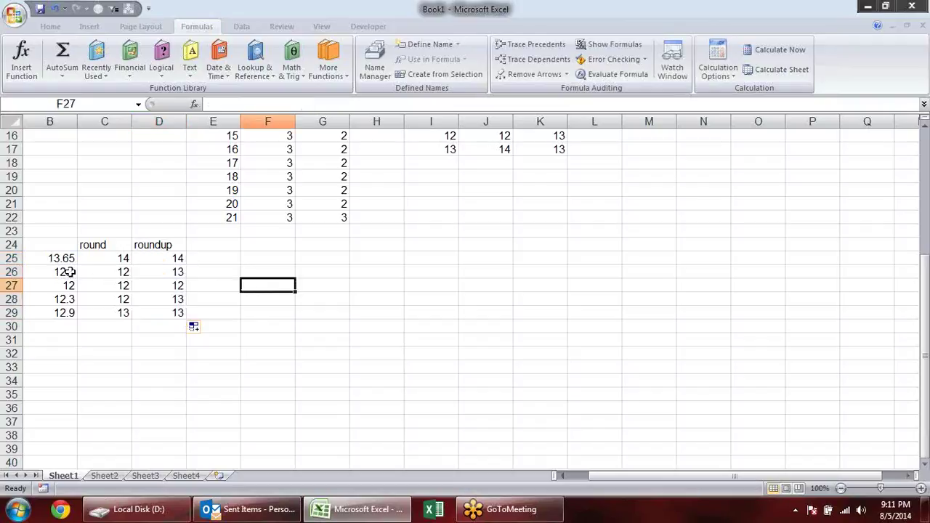
# Compare the decimals 12.4, 12.3 and 12.9 with their ROUNDUP results and recheck D25's formula
pyautogui.click(72, 273)
pyautogui.click(187, 274)
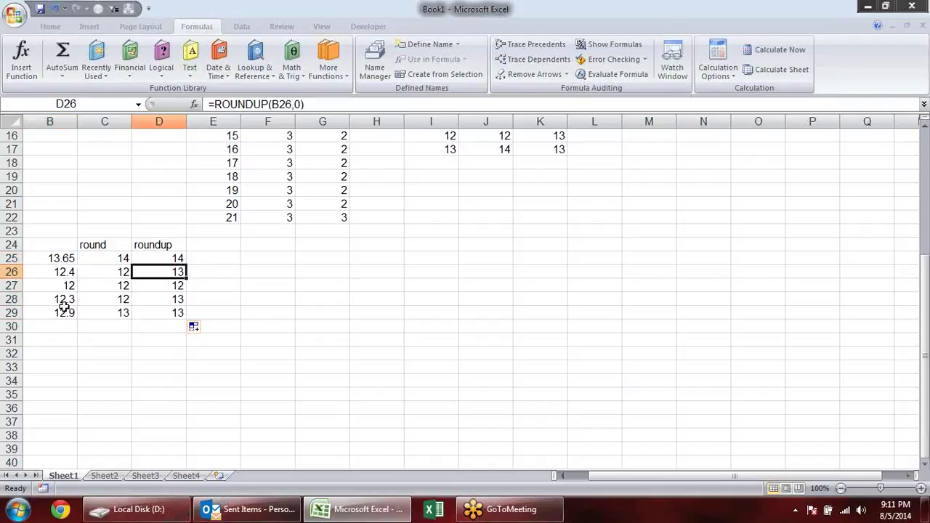
pyautogui.click(69, 302)
pyautogui.click(178, 301)
pyautogui.click(71, 314)
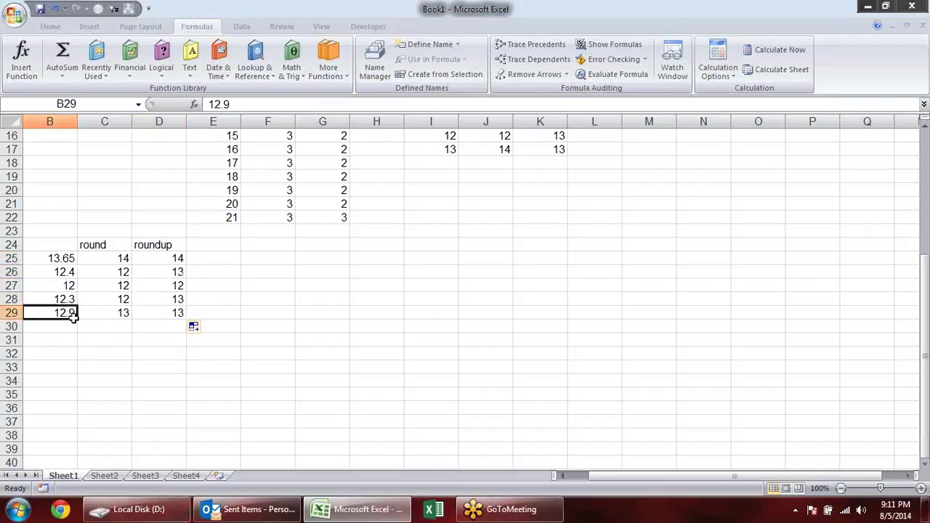
pyautogui.click(178, 312)
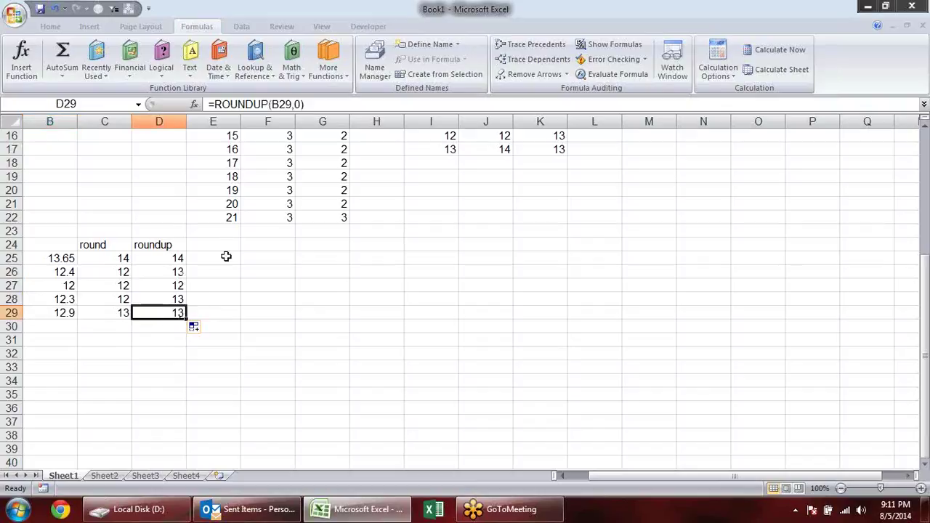
pyautogui.click(166, 259)
pyautogui.doubleClick(170, 259)
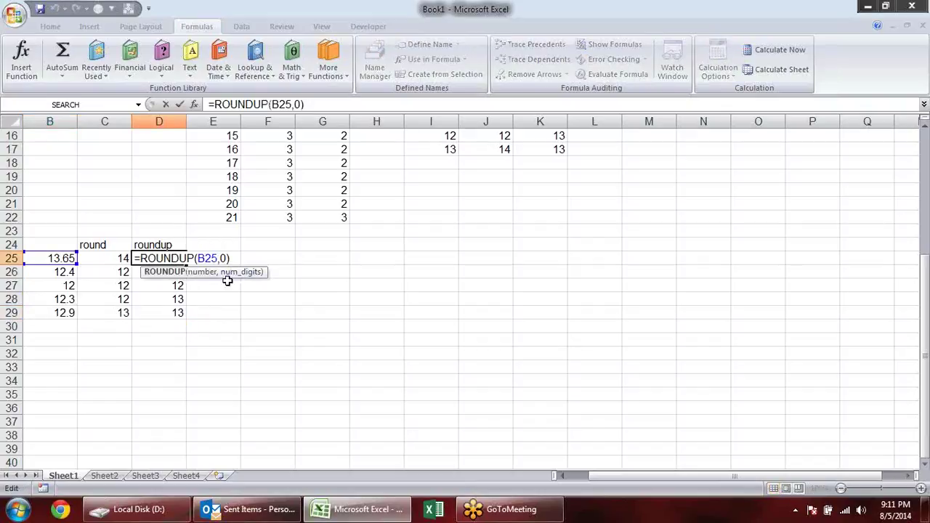
pyautogui.press('Return')
# Type the heading 'rounddown' in E24
pyautogui.click(217, 255)
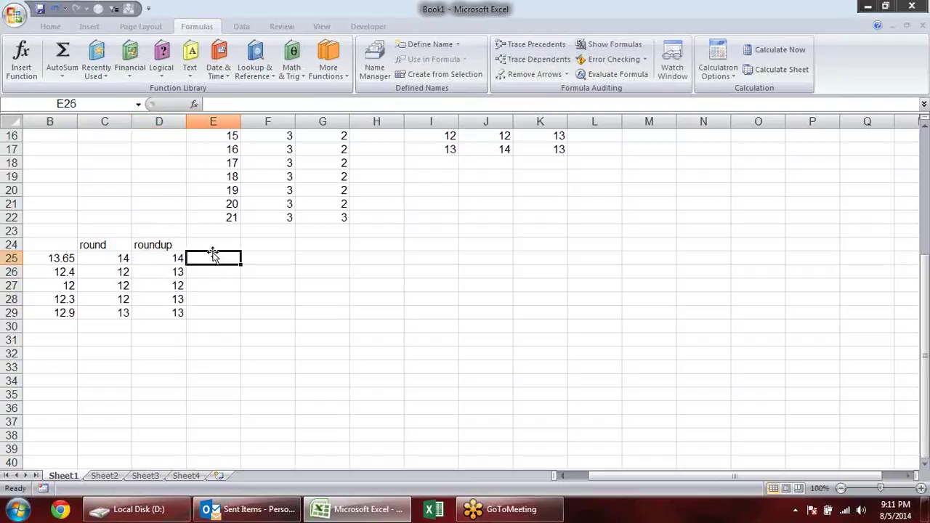
pyautogui.click(210, 245)
pyautogui.write('rou')
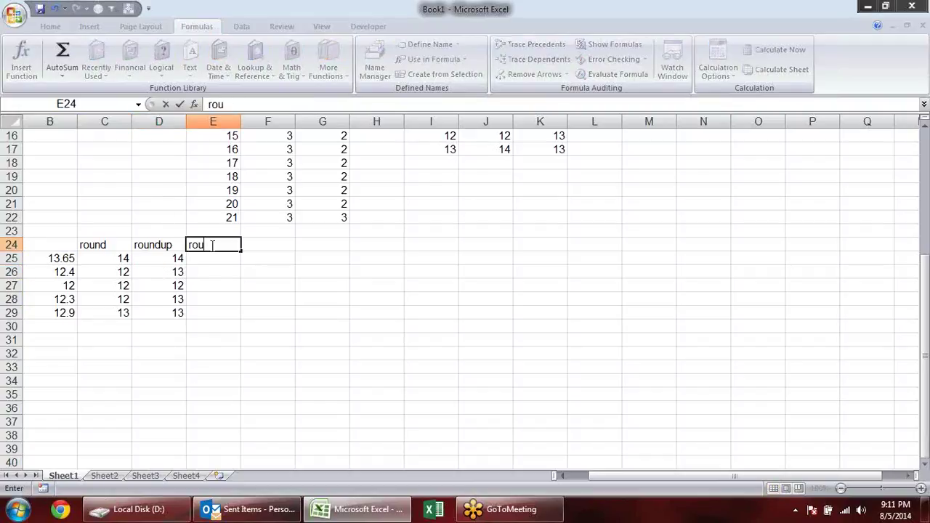
pyautogui.write('nddown')
pyautogui.press('Return')
# Cancel the formula started in E25 and inspect the ROUND formula in C26
pyautogui.write('=')
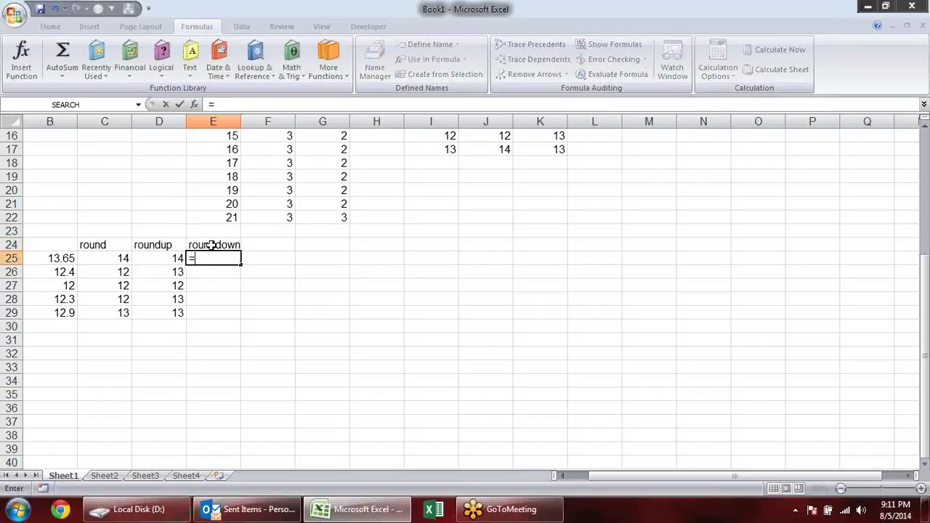
pyautogui.press('Escape')
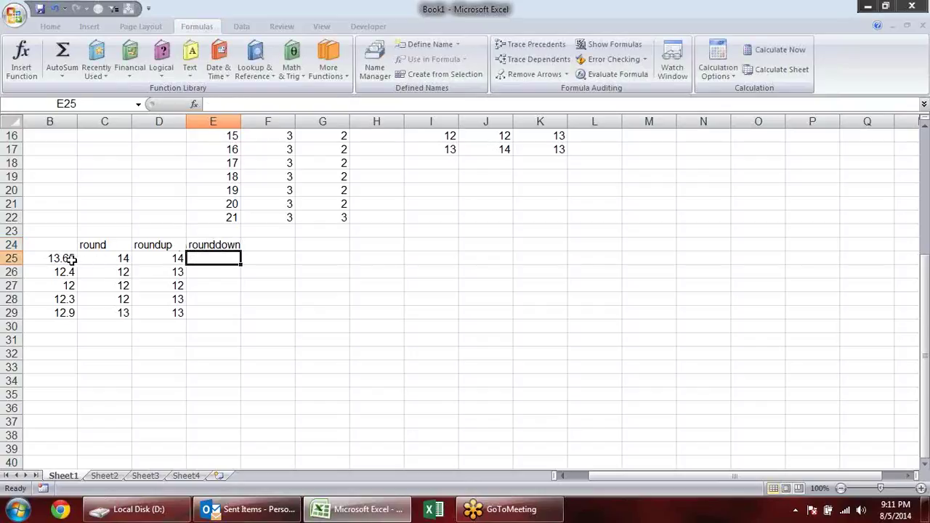
pyautogui.click(116, 274)
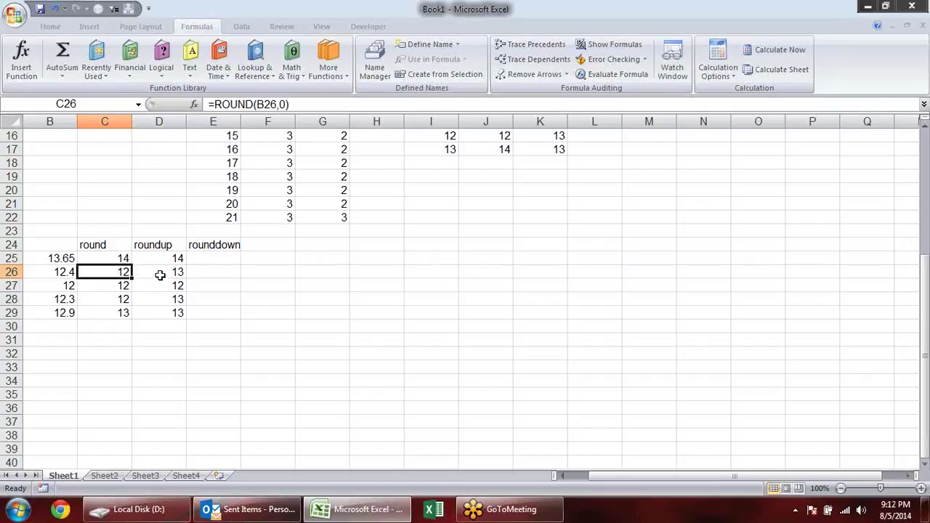
# Check the ROUNDUP formula in D26, then start a ROUNDDOWN formula in E25
pyautogui.click(161, 275)
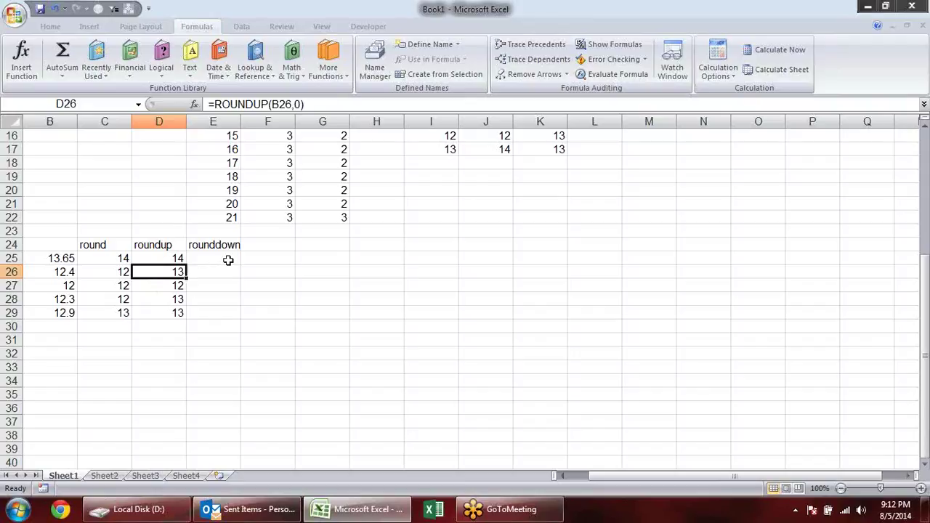
pyautogui.click(219, 261)
pyautogui.write('=')
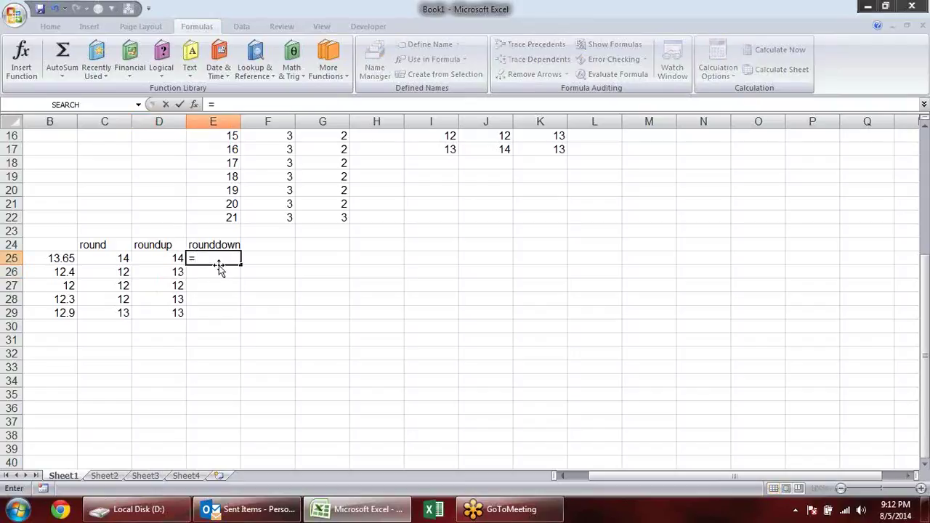
pyautogui.write('rou')
# Enter =ROUNDDOWN(B25,0) in E25 and fill it down to E29
pyautogui.press('Down')
pyautogui.press('Down')
pyautogui.press('Up')
pyautogui.press('Tab')
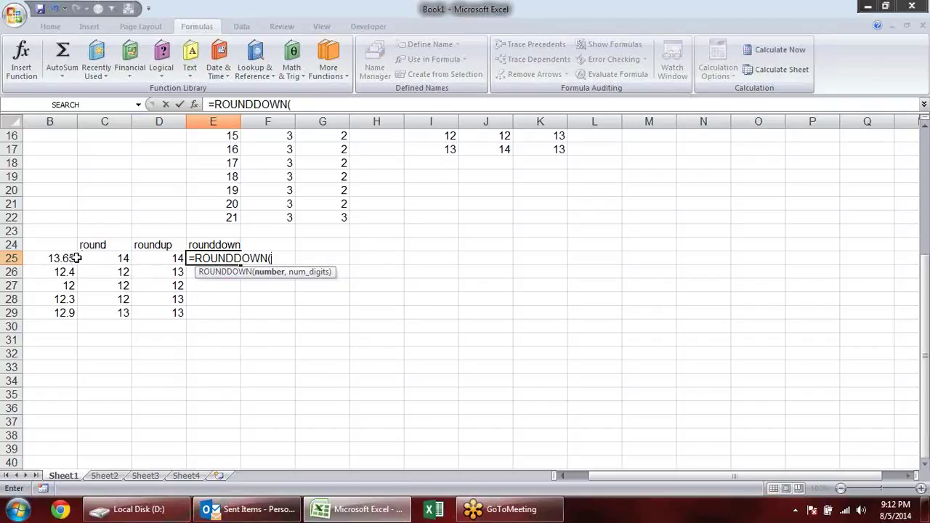
pyautogui.click(75, 259)
pyautogui.write(',0')
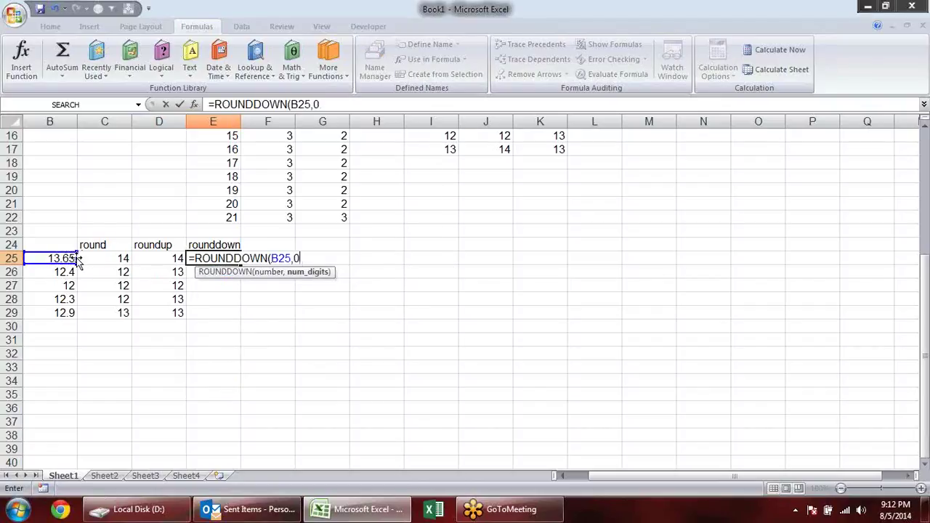
pyautogui.press('Return')
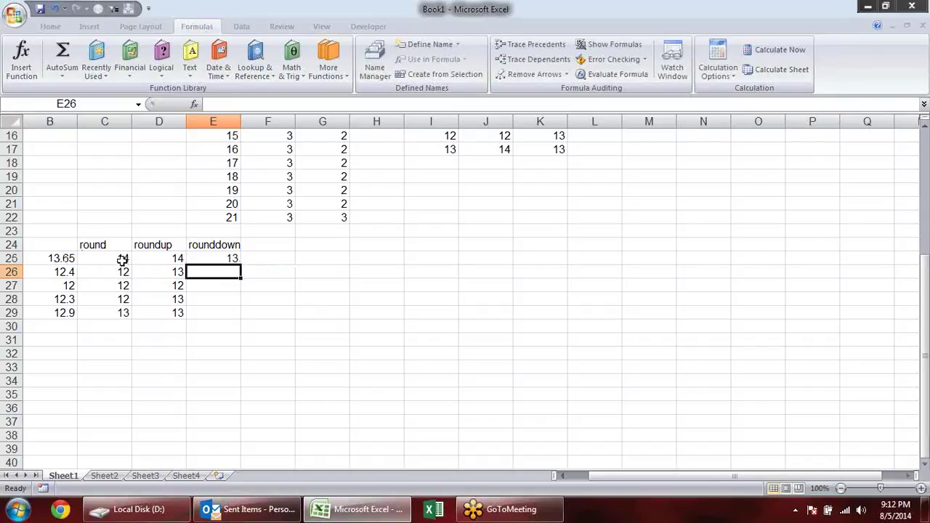
pyautogui.click(236, 259)
pyautogui.doubleClick(240, 266)
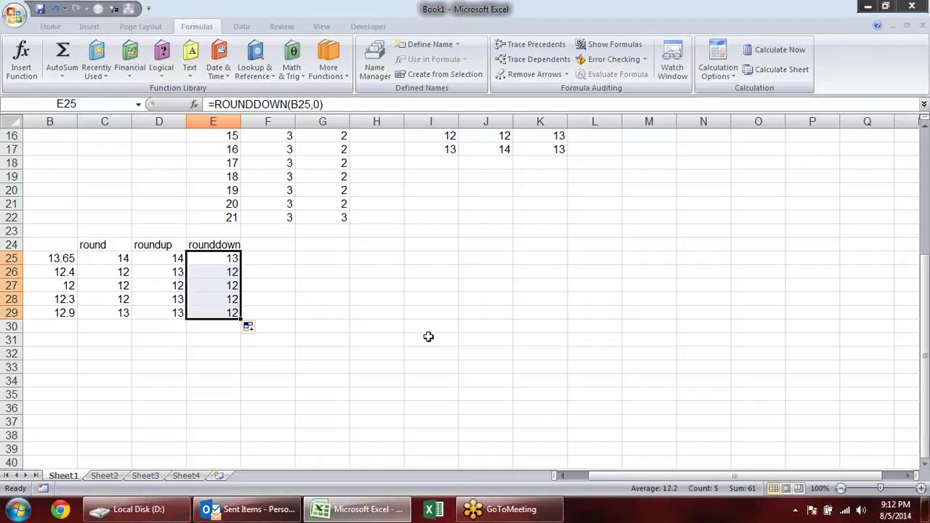
# Compare the ROUND and ROUNDDOWN results for 12.9 and review the column's formulas
pyautogui.click(73, 314)
pyautogui.click(231, 312)
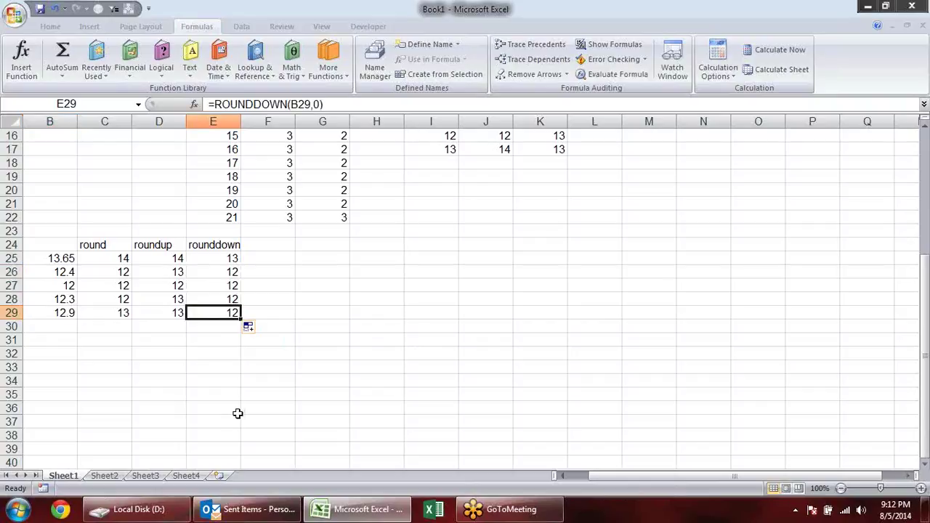
pyautogui.click(121, 313)
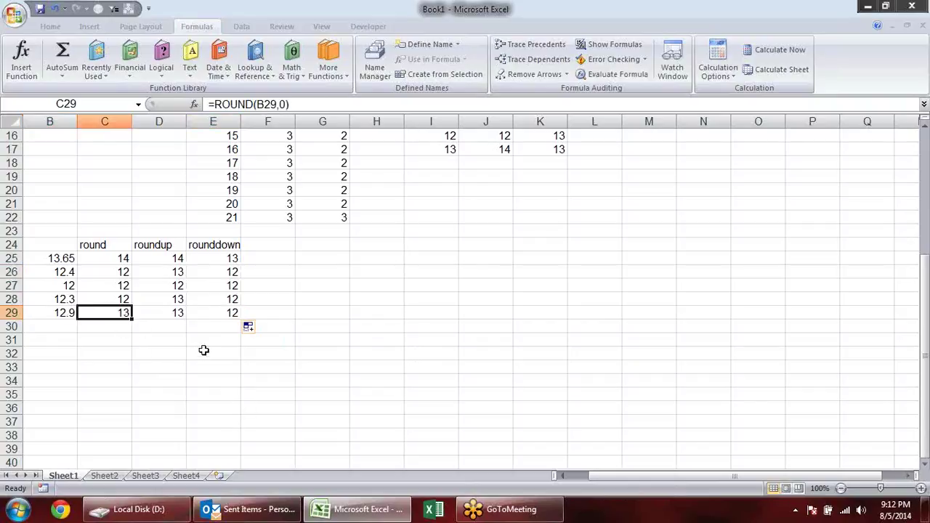
pyautogui.click(209, 312)
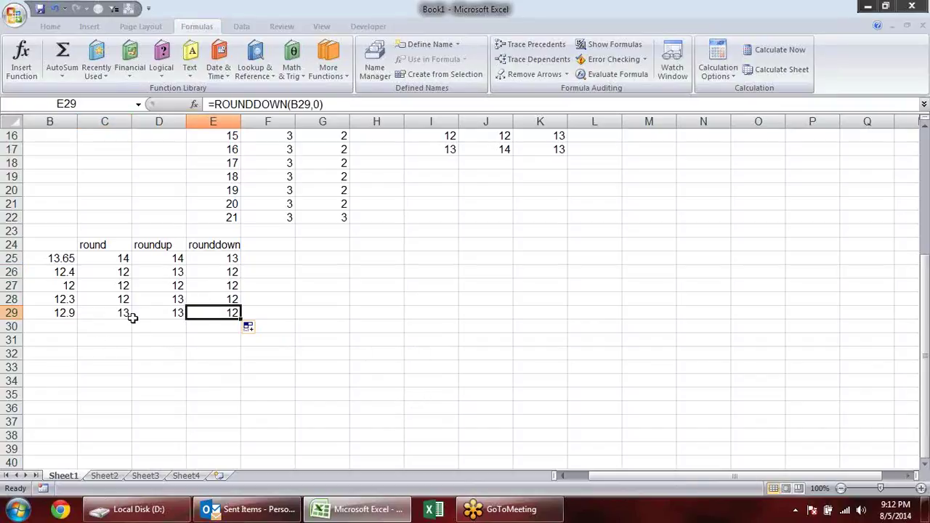
pyautogui.click(166, 275)
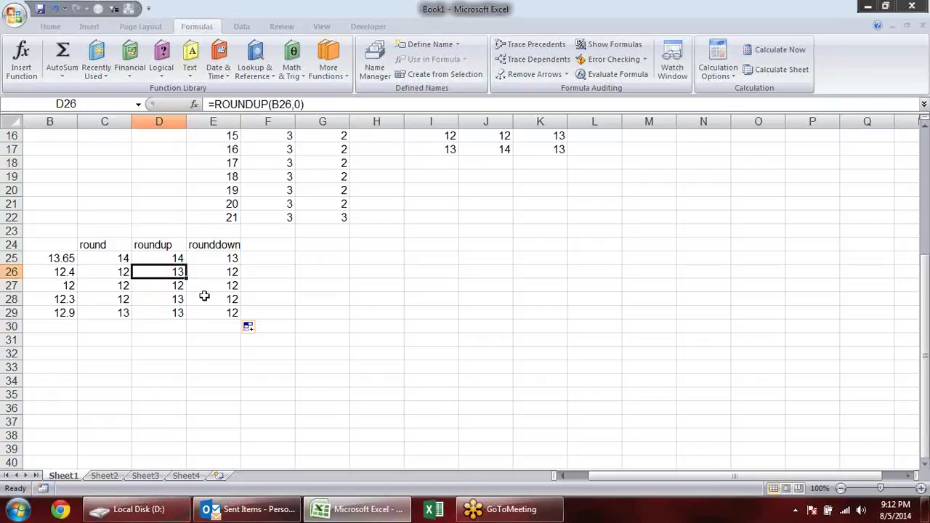
pyautogui.click(220, 260)
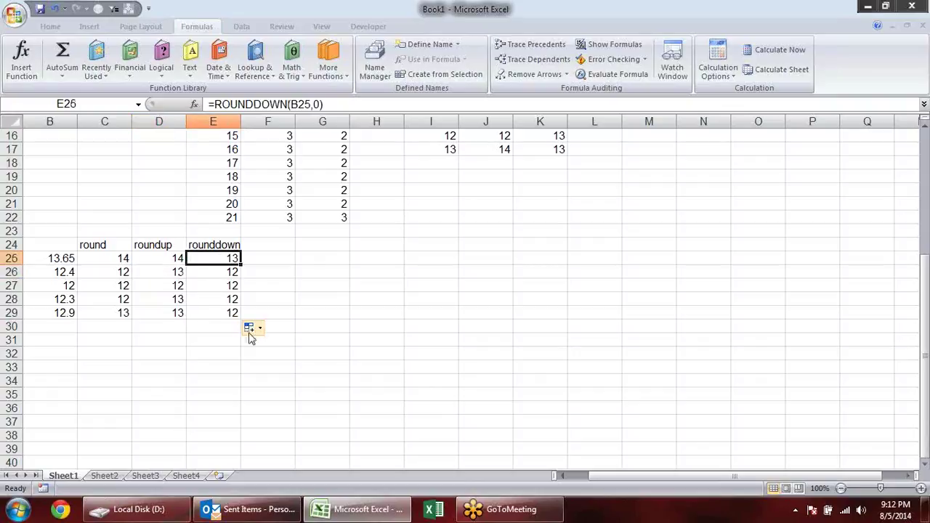
pyautogui.moveTo(216, 245); pyautogui.dragTo(218, 327)
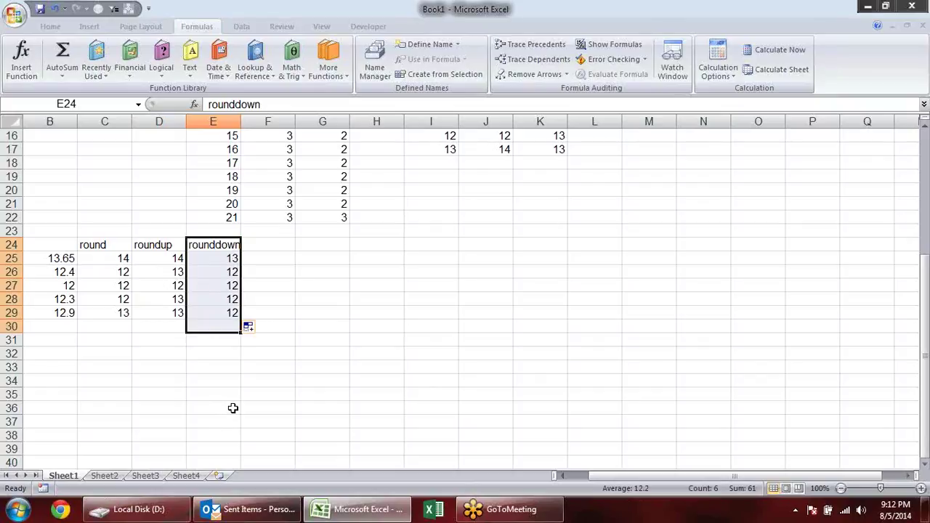
pyautogui.moveTo(175, 260); pyautogui.dragTo(161, 327)
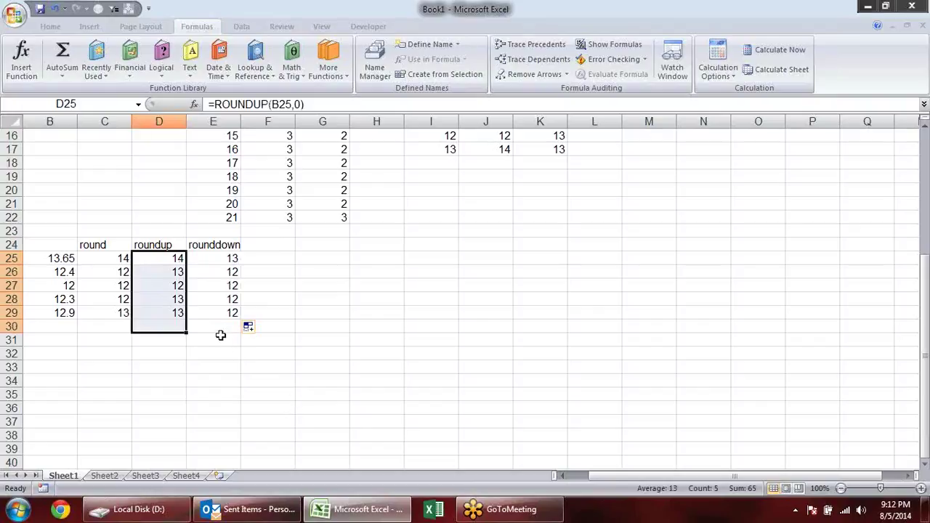
pyautogui.click(226, 309)
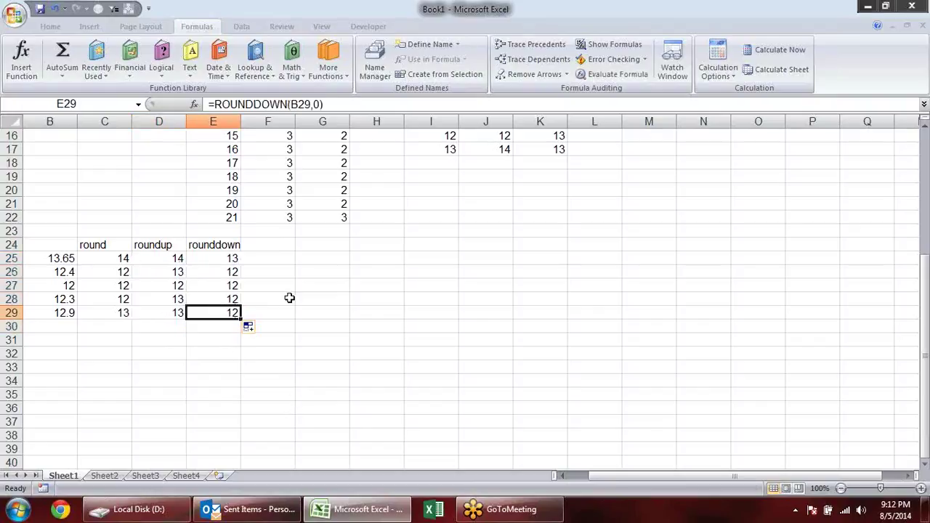
pyautogui.click(264, 244)
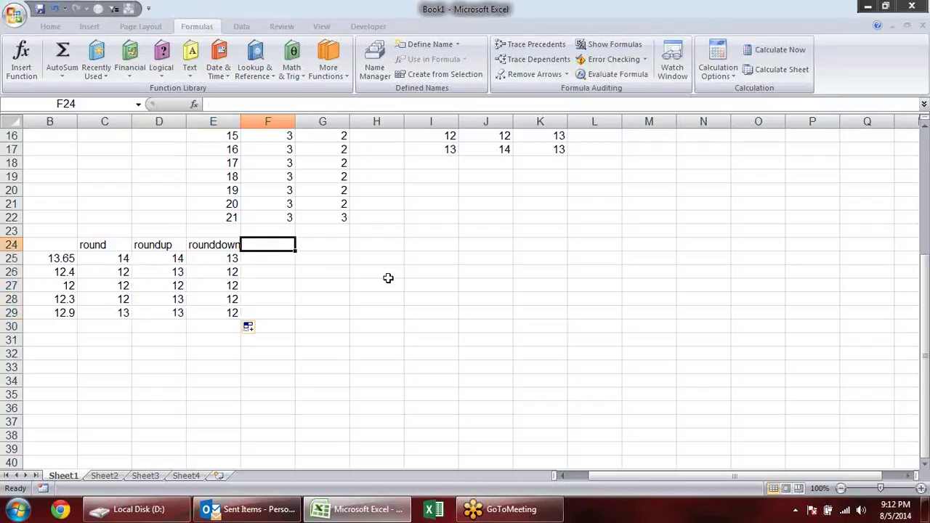
# Add an 'int' heading in F24 and fill =INT(B25) down F25:F29
pyautogui.write('int')
pyautogui.press('Return')
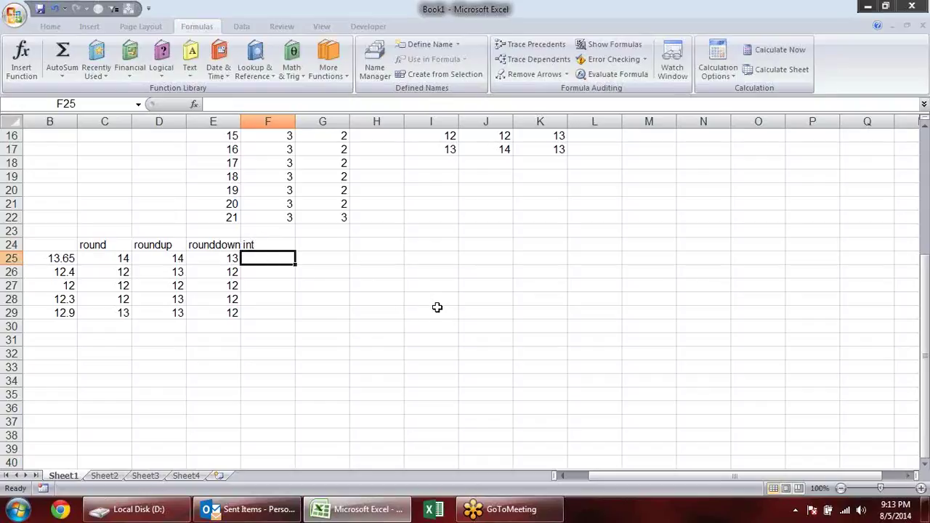
pyautogui.write('=')
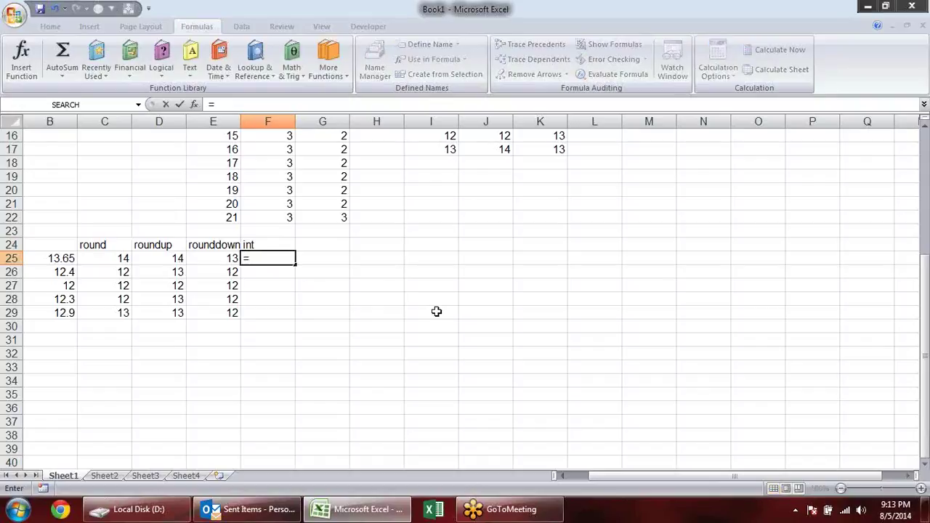
pyautogui.write('int')
pyautogui.press('Tab')
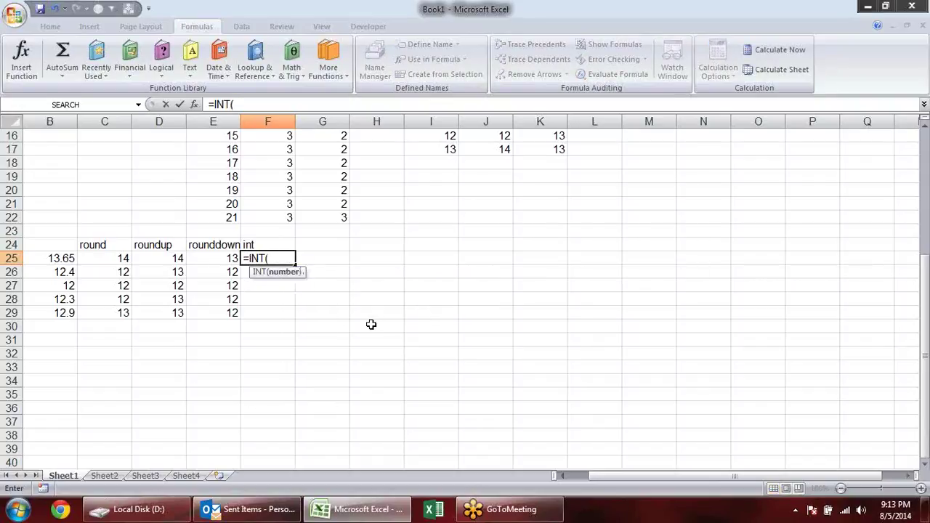
pyautogui.click(73, 259)
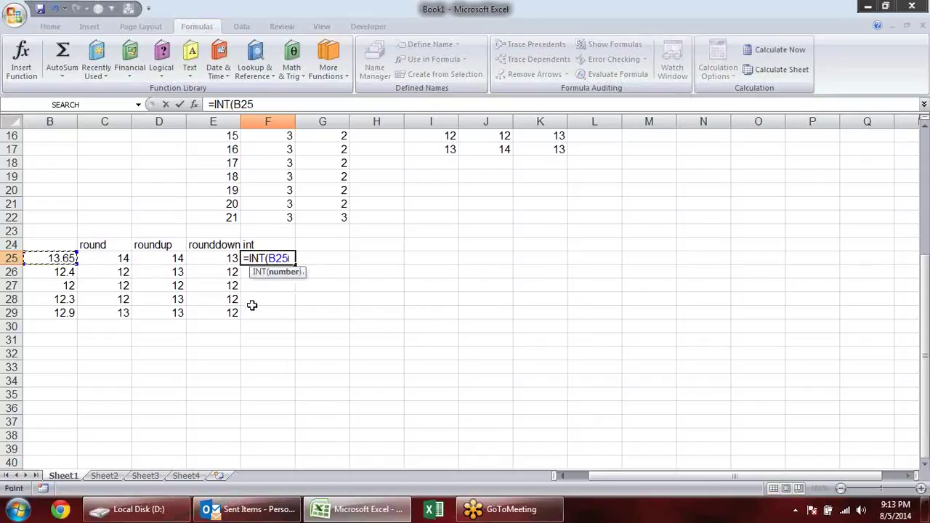
pyautogui.press('Return')
pyautogui.click(275, 259)
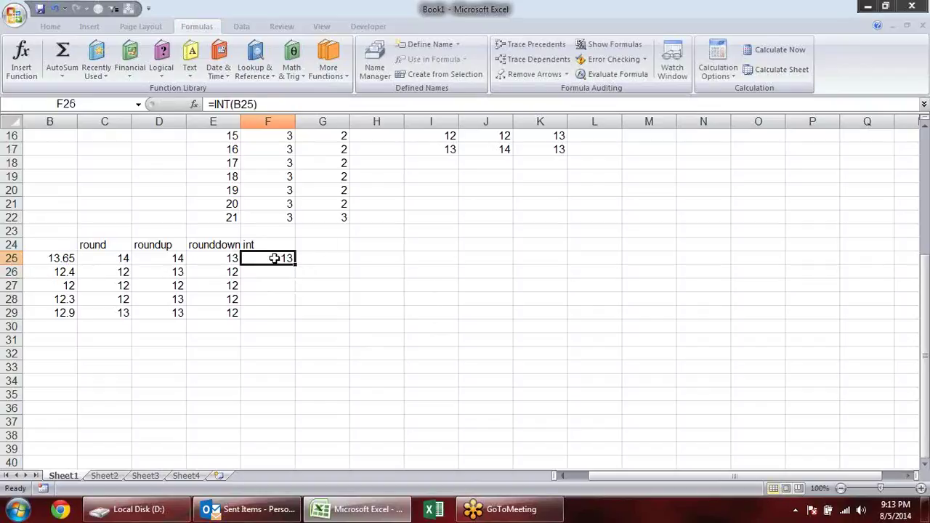
pyautogui.doubleClick(297, 265)
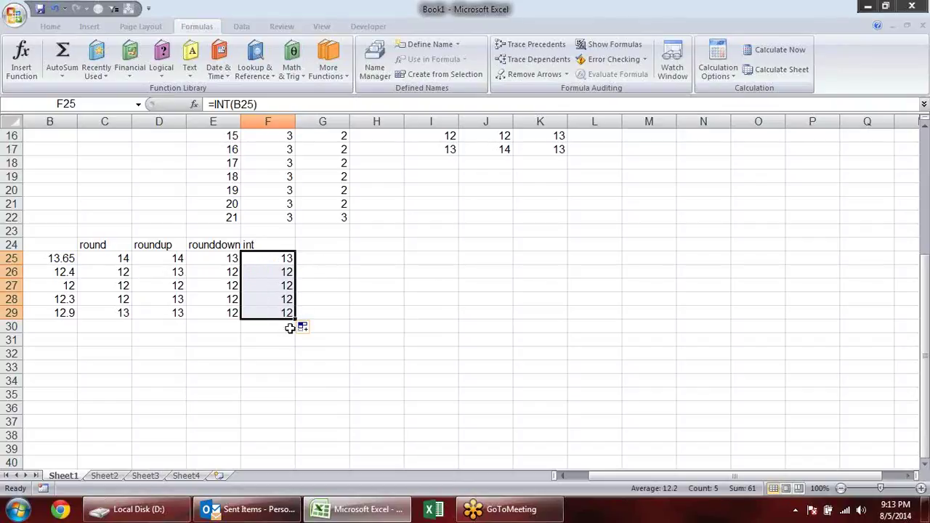
pyautogui.doubleClick(288, 270)
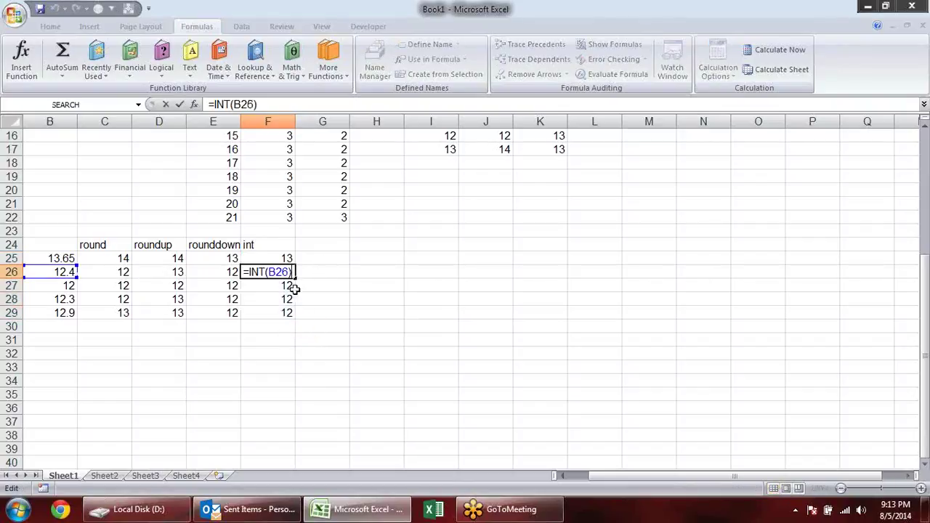
pyautogui.press('Escape')
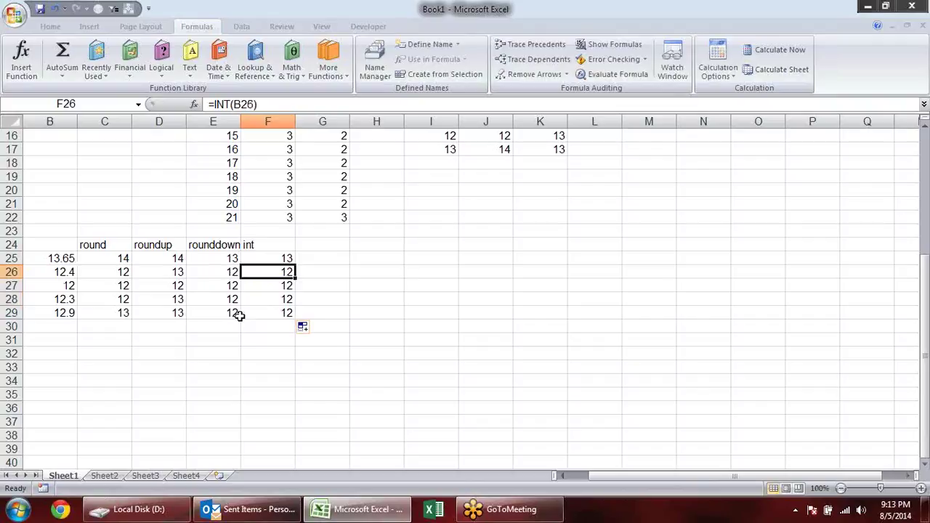
# Bold the rounddown and int headings and widen column E
pyautogui.click(265, 254)
pyautogui.click(266, 244)
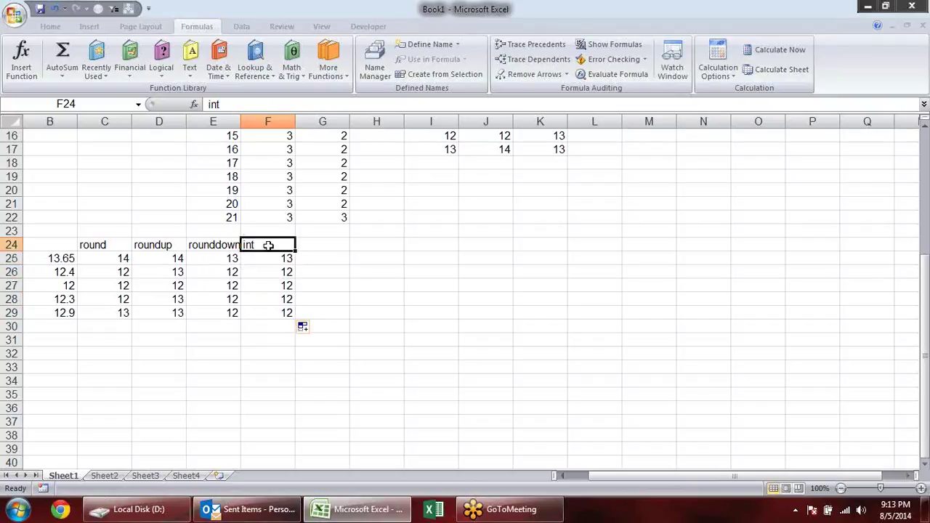
pyautogui.click(224, 247)
pyautogui.hotkey('ctrl', 'b')
pyautogui.click(316, 257)
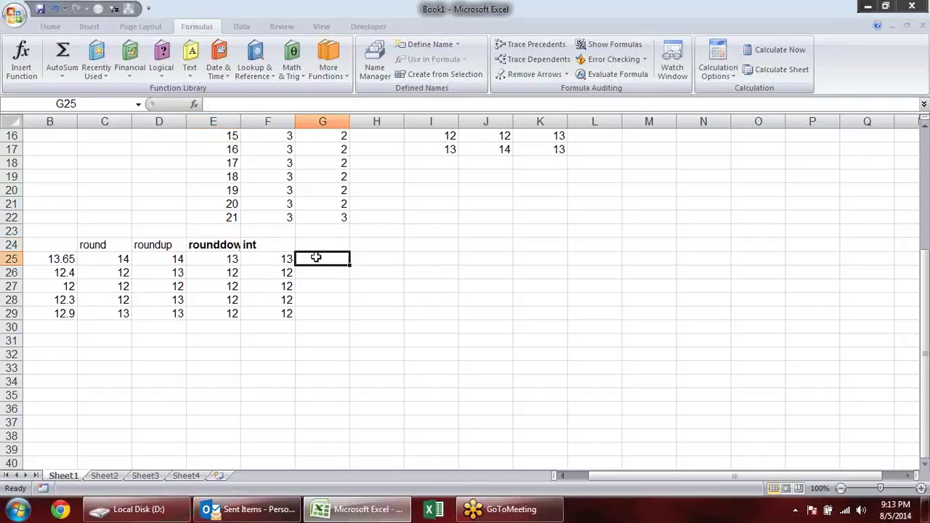
pyautogui.moveTo(241, 127); pyautogui.dragTo(245, 127)
pyautogui.click(321, 246)
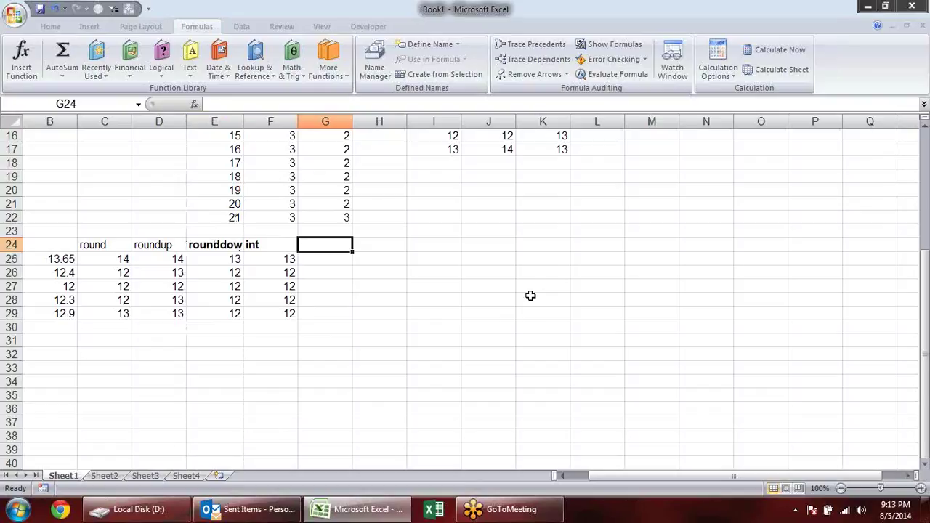
# Type the trunc heading in G24 and enter a TRUNC formula on B25 in G25
pyautogui.write('trunc')
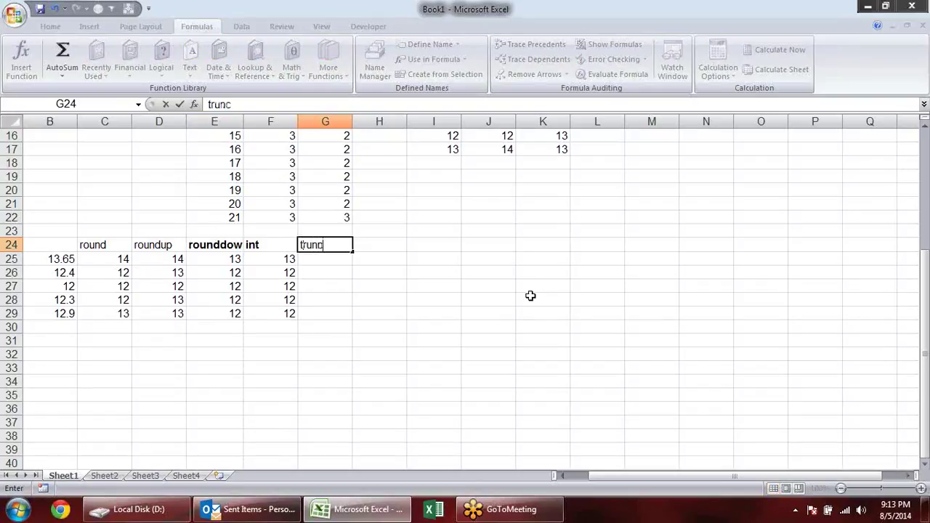
pyautogui.press('Return')
pyautogui.write('=')
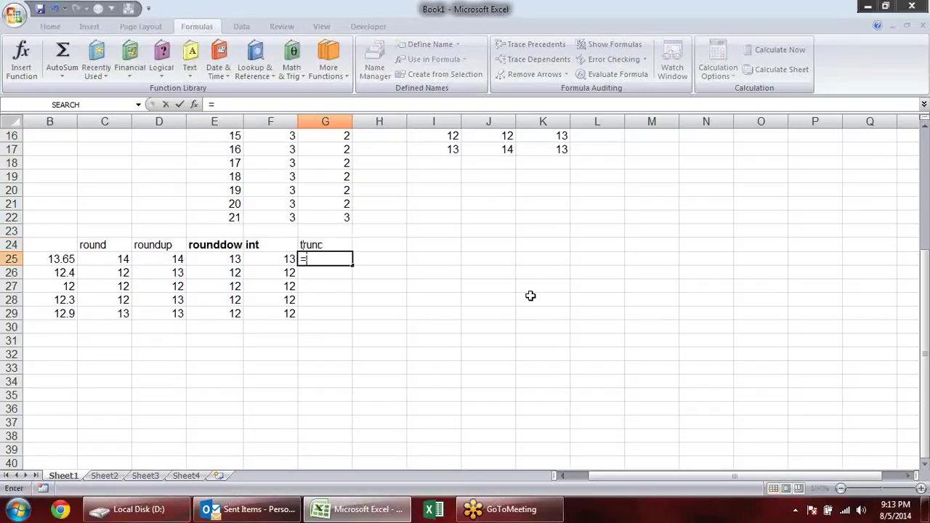
pyautogui.click(52, 260)
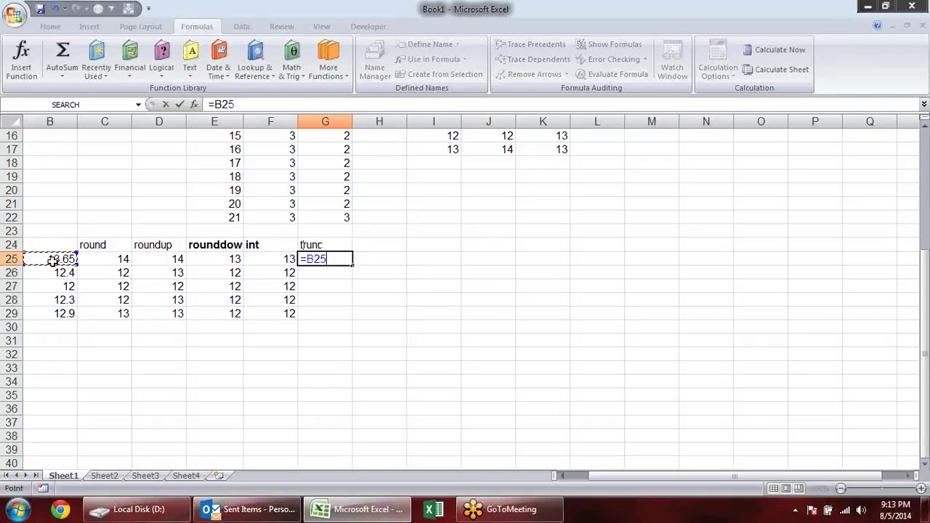
pyautogui.press('BackSpace')
pyautogui.press('BackSpace')
pyautogui.press('BackSpace')
pyautogui.write('tru')
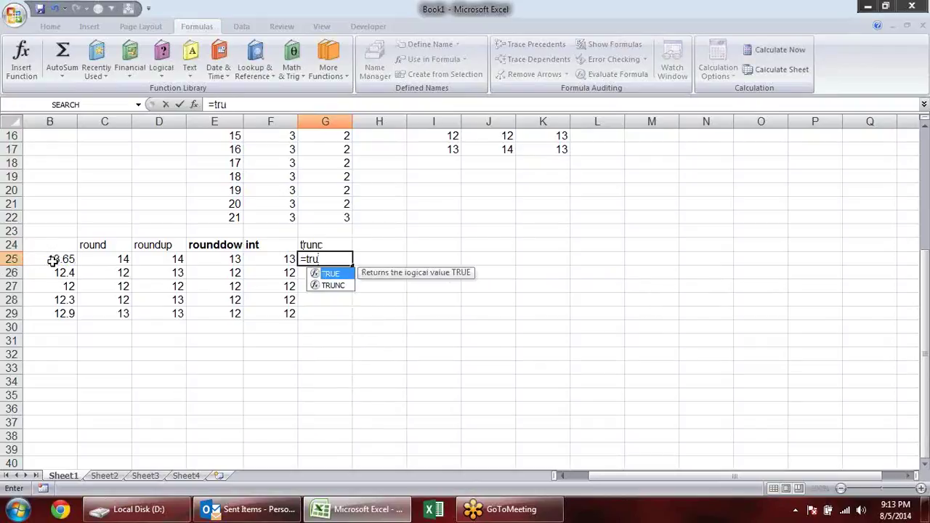
pyautogui.press('Down')
pyautogui.press('Tab')
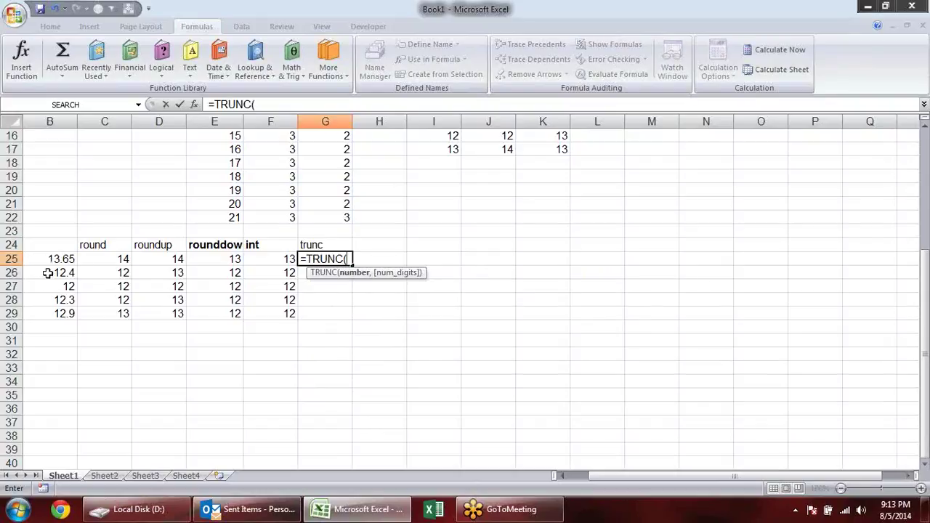
pyautogui.click(51, 260)
pyautogui.write(',')
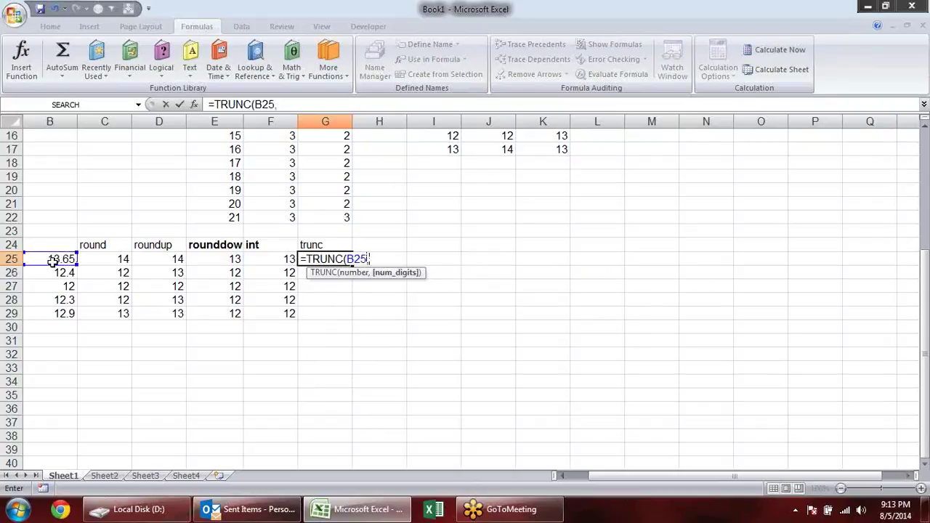
pyautogui.press('Return')
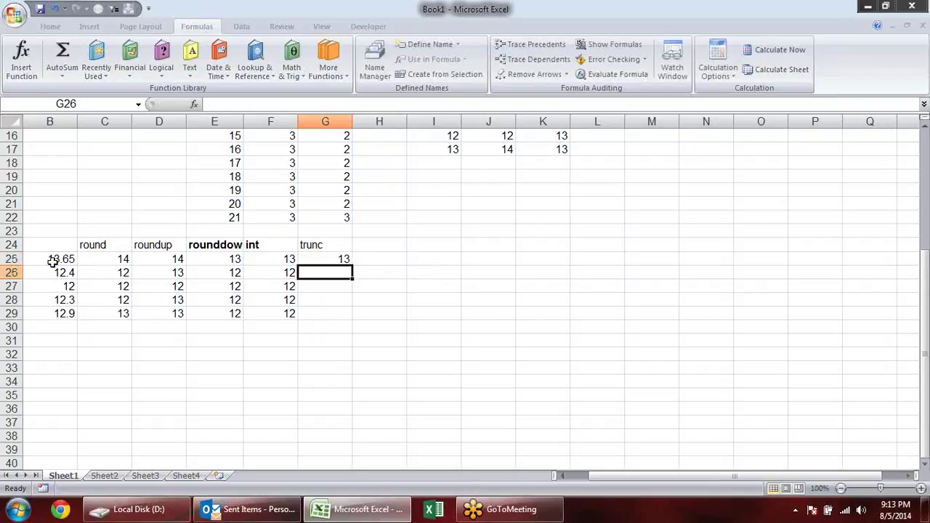
# Edit G25 to =TRUNC(B25,0) and fill it down to G29
pyautogui.press('Up')
pyautogui.press('F2')
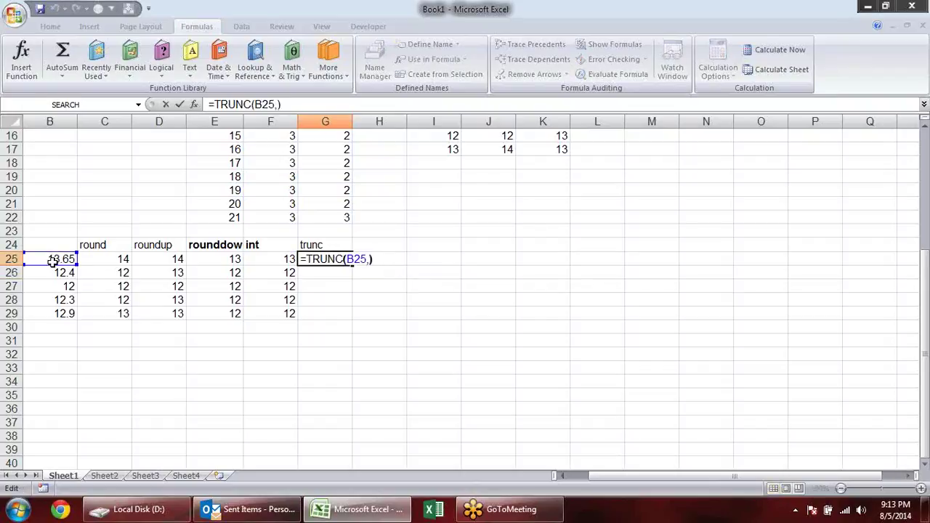
pyautogui.press('Left')
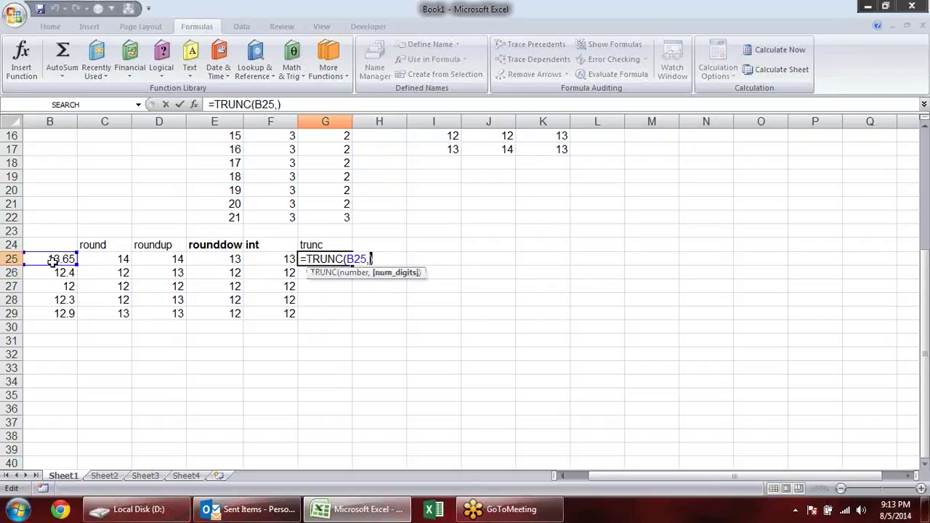
pyautogui.press('Left')
pyautogui.press('Delete')
pyautogui.write('0')
pyautogui.press('Return')
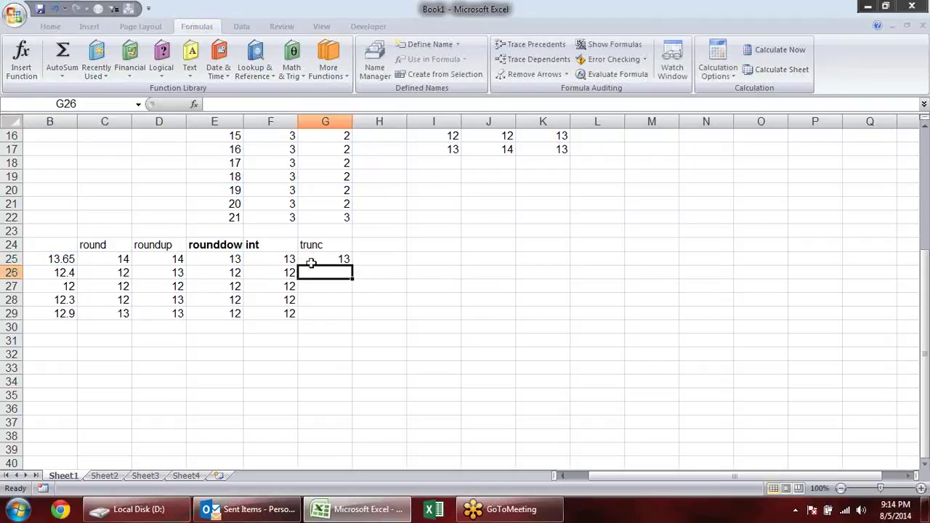
pyautogui.click(338, 262)
pyautogui.doubleClick(351, 267)
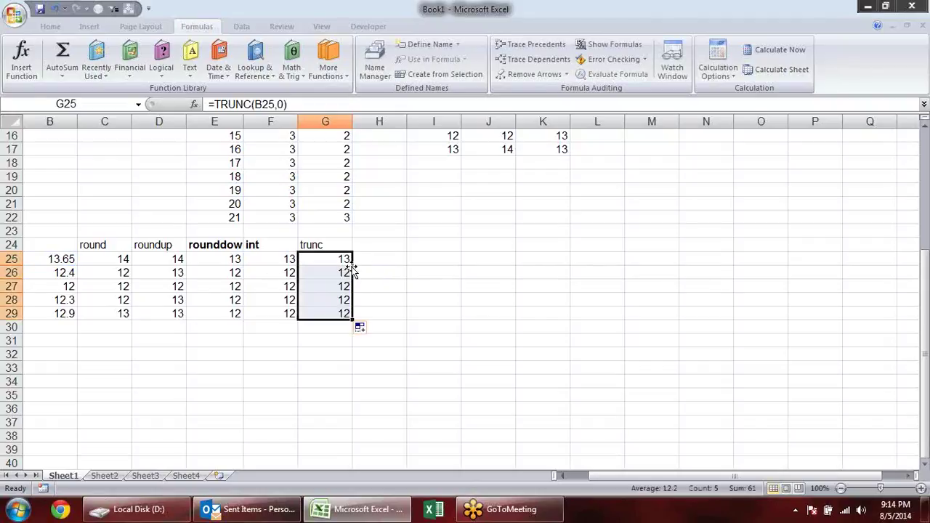
pyautogui.click(418, 282)
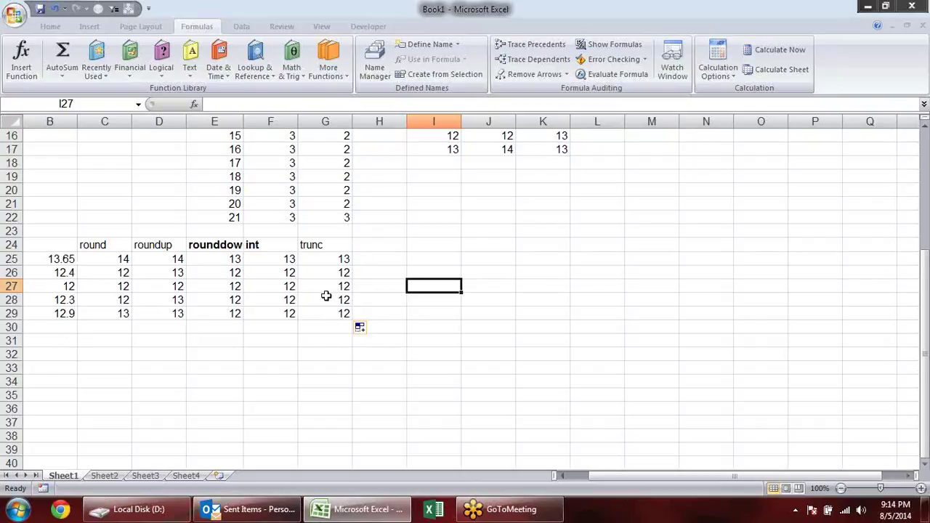
# Re-bold the rounddown, int and trunc headers and widen column E further
pyautogui.moveTo(236, 245); pyautogui.dragTo(343, 245)
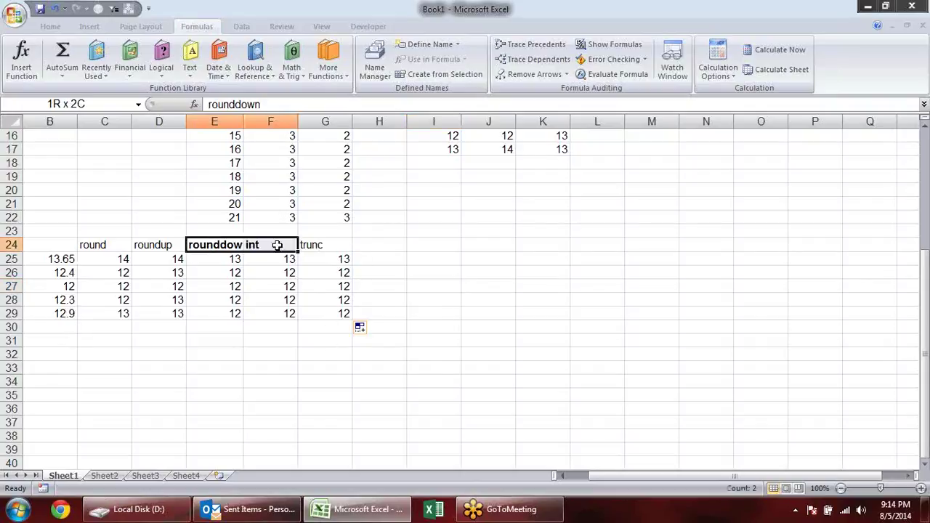
pyautogui.hotkey('ctrl', 'b')
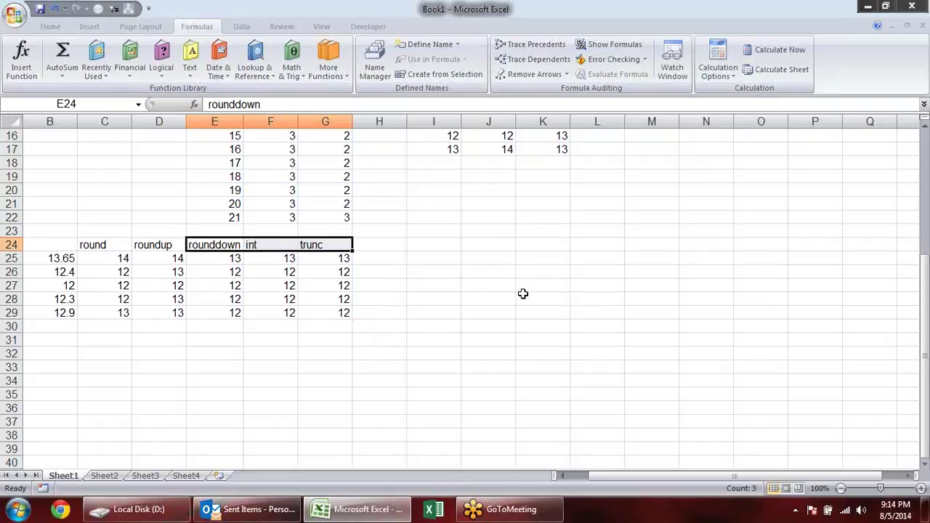
pyautogui.hotkey('ctrl', 'b')
pyautogui.click(409, 284)
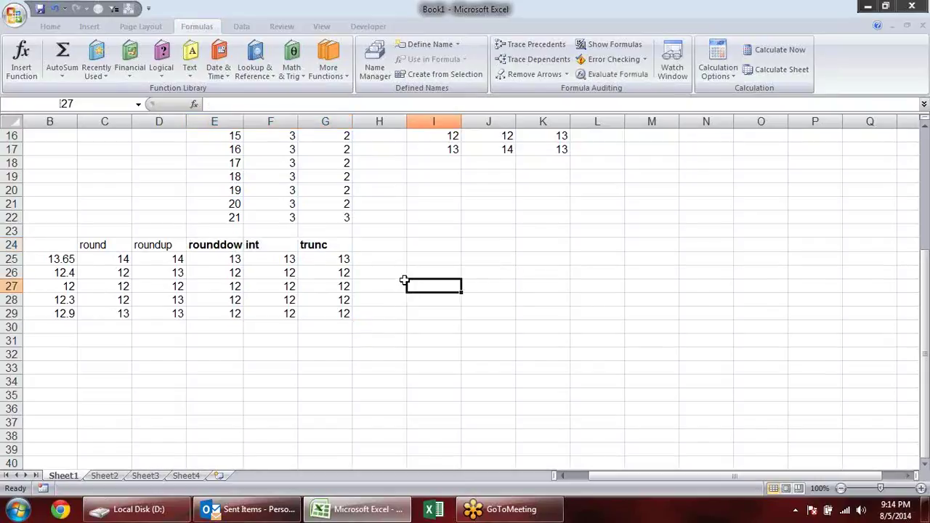
pyautogui.moveTo(244, 118); pyautogui.dragTo(257, 117)
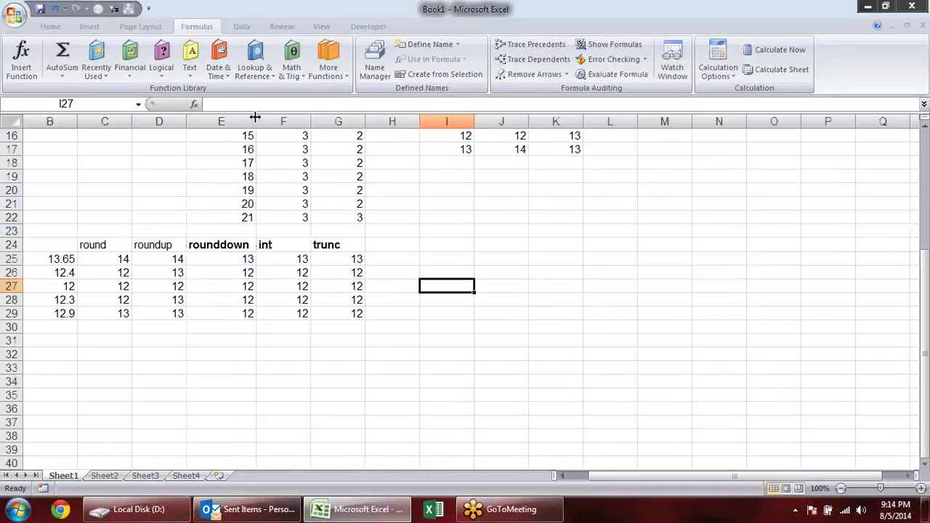
# Bold the whole rounding table B24:G29 and check each column header
pyautogui.click(395, 246)
pyautogui.moveTo(54, 245)
pyautogui.mouseDown()
pyautogui.moveTo(129, 249)
pyautogui.moveTo(343, 310)
pyautogui.mouseUp()
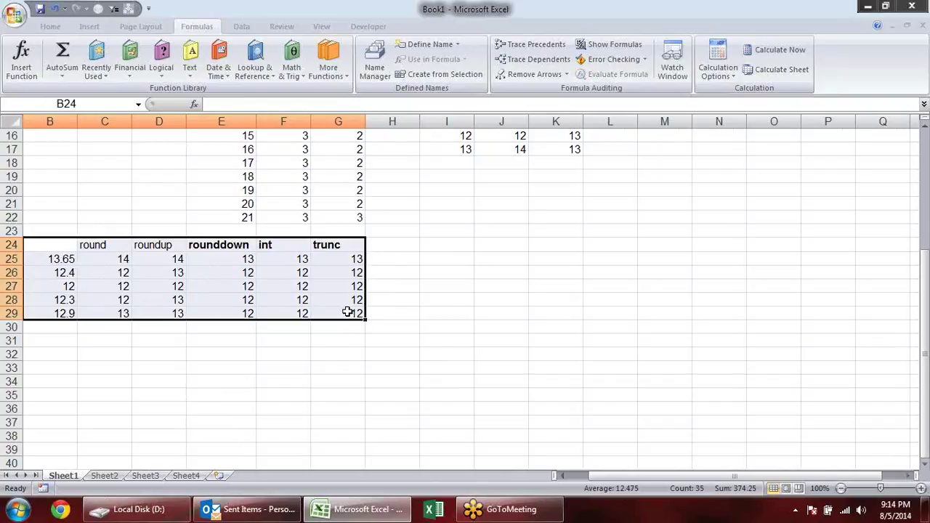
pyautogui.hotkey('ctrl', 'b')
pyautogui.click(460, 319)
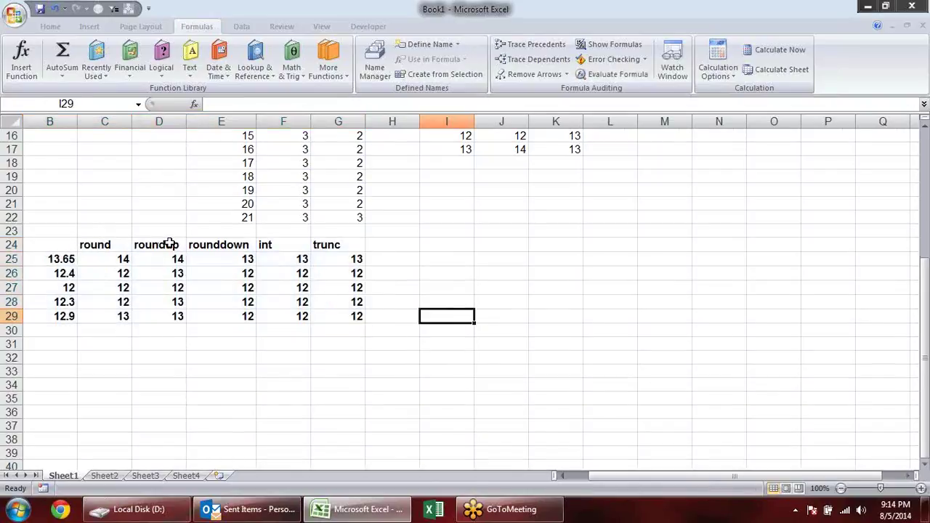
pyautogui.click(168, 244)
pyautogui.click(228, 247)
pyautogui.click(268, 244)
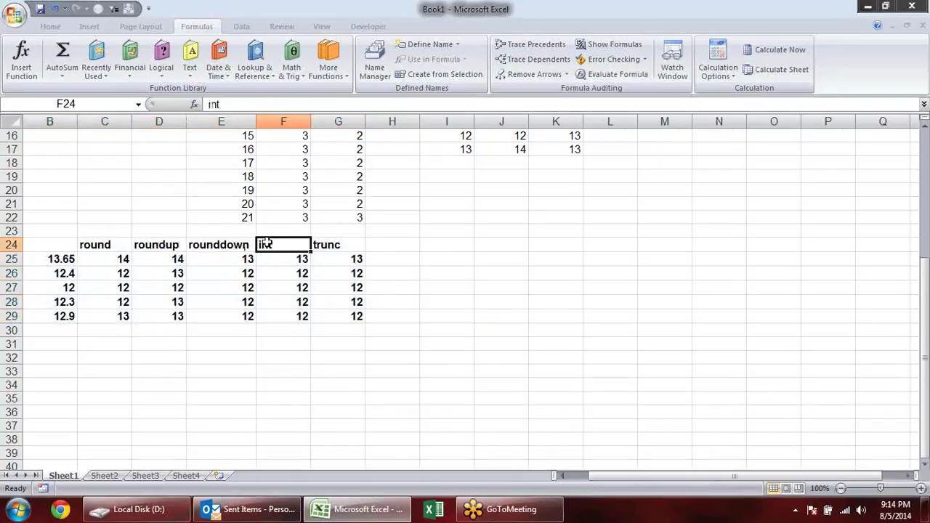
pyautogui.click(340, 245)
pyautogui.click(478, 246)
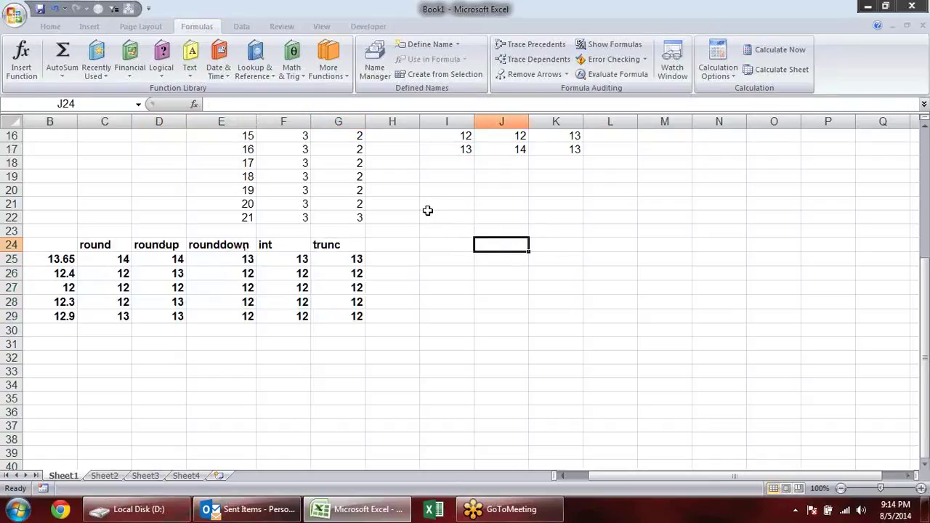
pyautogui.click(292, 71)
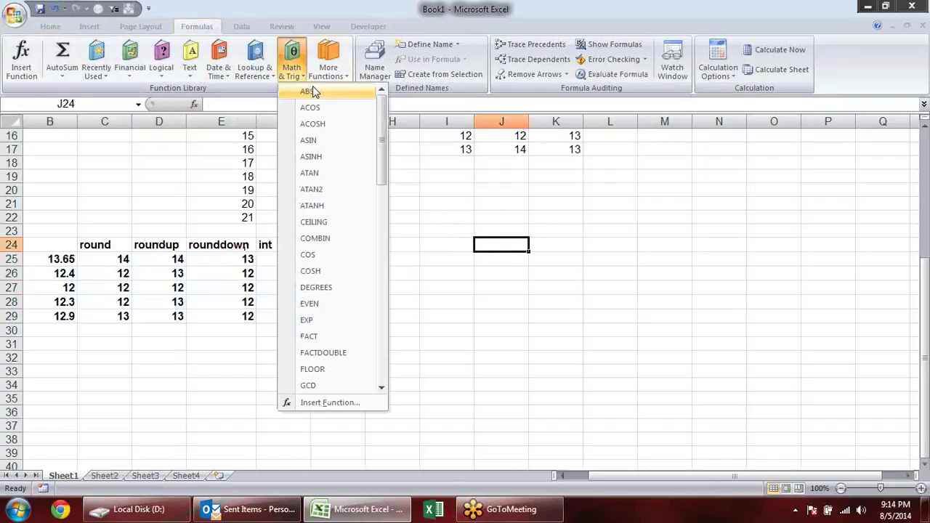
pyautogui.moveTo(382, 114); pyautogui.dragTo(378, 177)
pyautogui.click(374, 175)
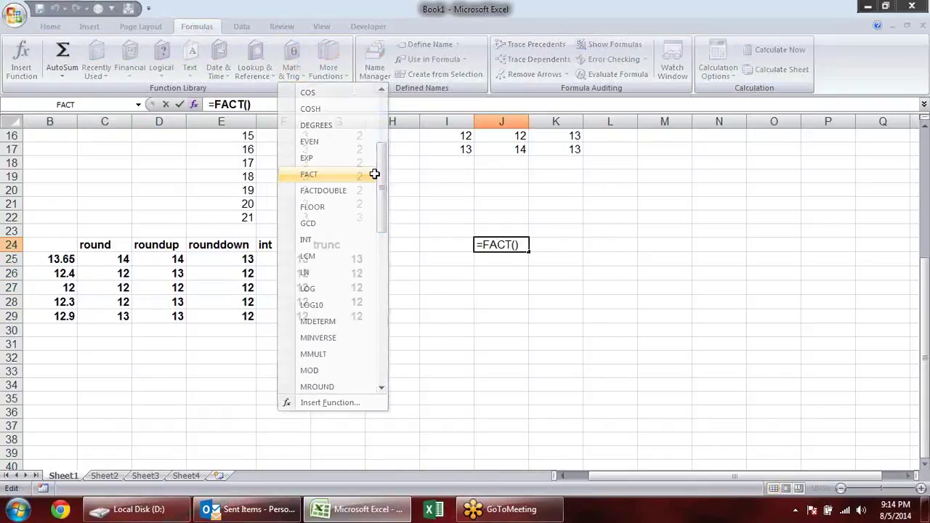
pyautogui.click(561, 309)
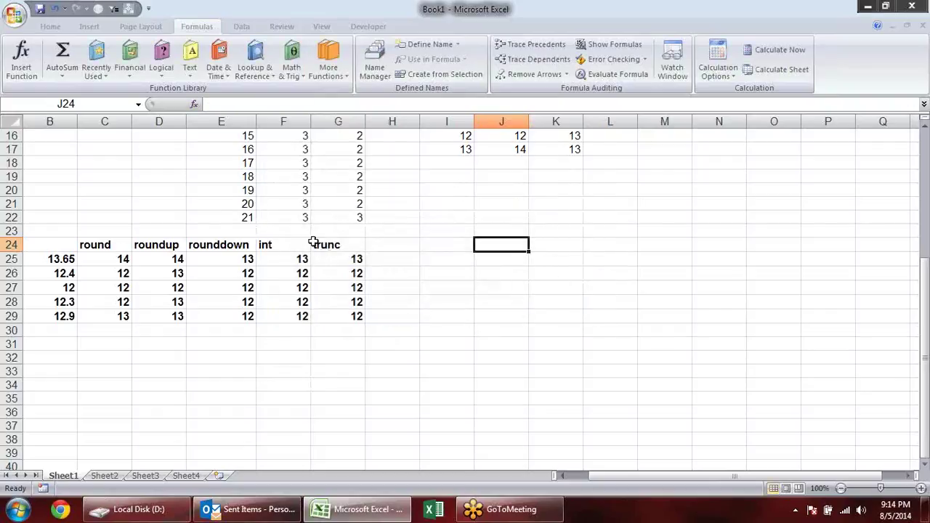
pyautogui.click(294, 259)
pyautogui.click(380, 262)
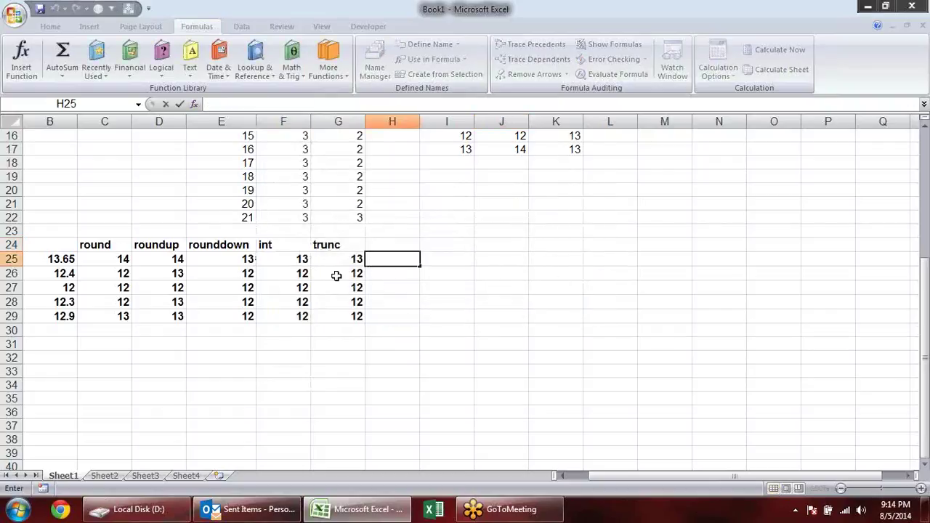
pyautogui.doubleClick(300, 262)
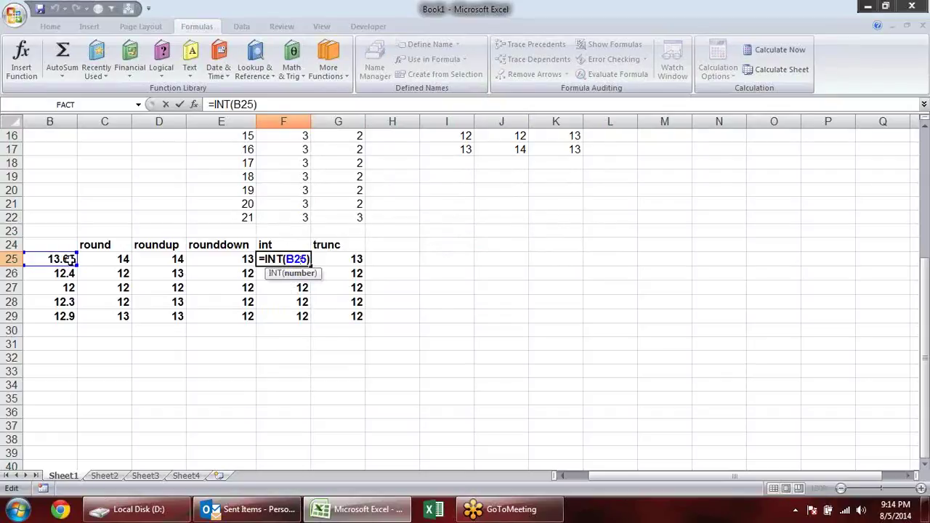
pyautogui.hotkey('ctrl', 'Return')
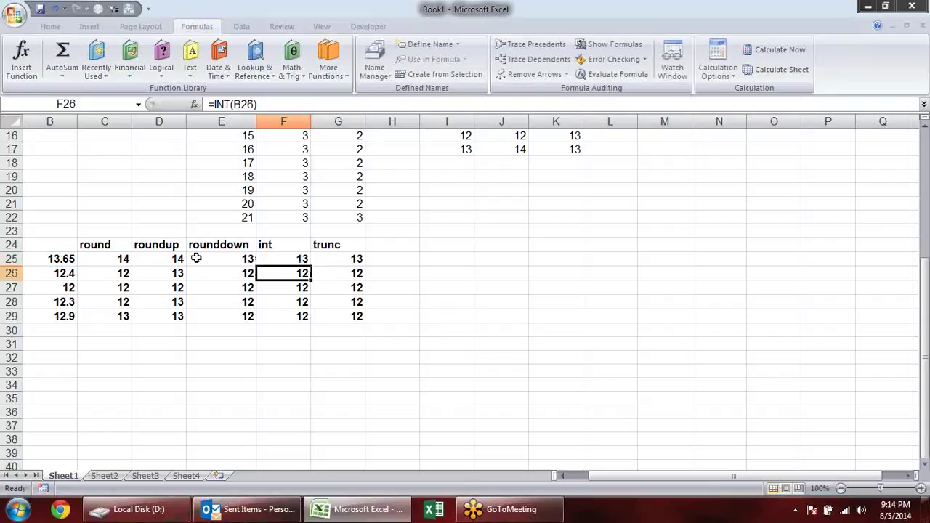
pyautogui.click(280, 244)
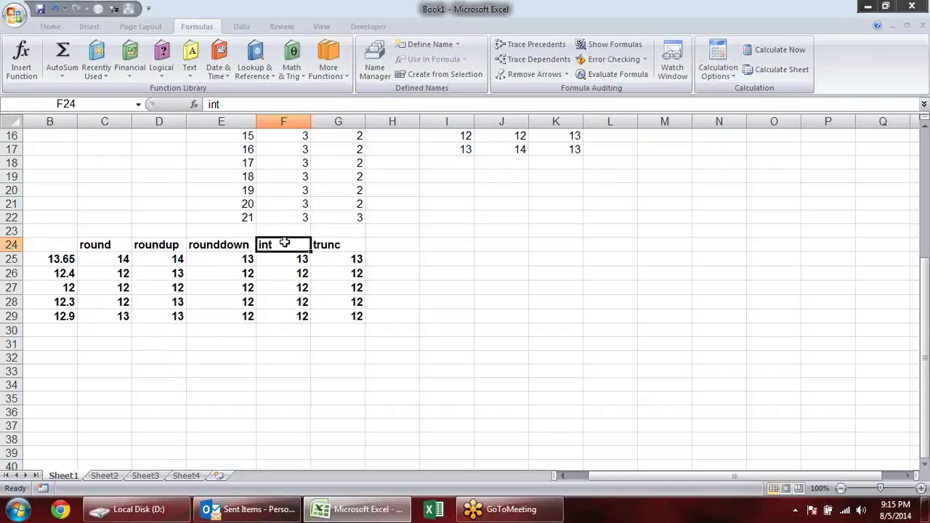
pyautogui.click(301, 262)
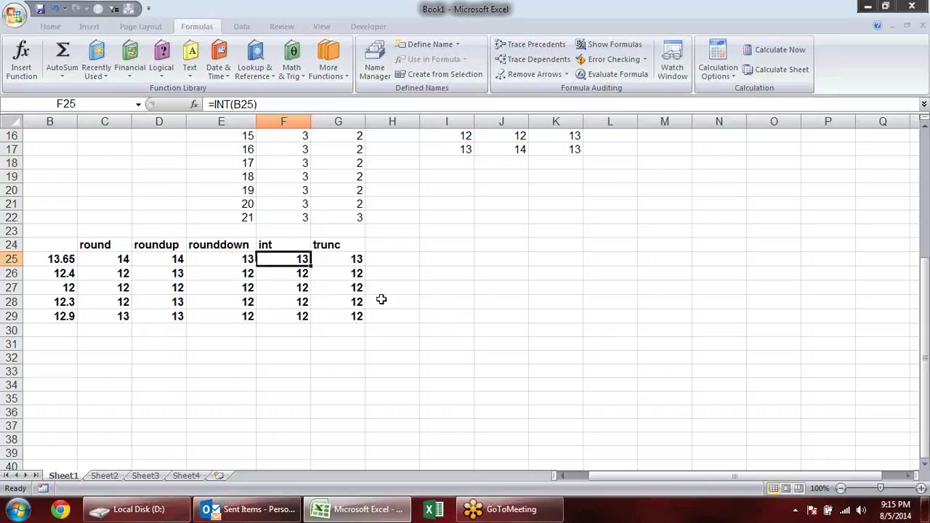
pyautogui.doubleClick(297, 259)
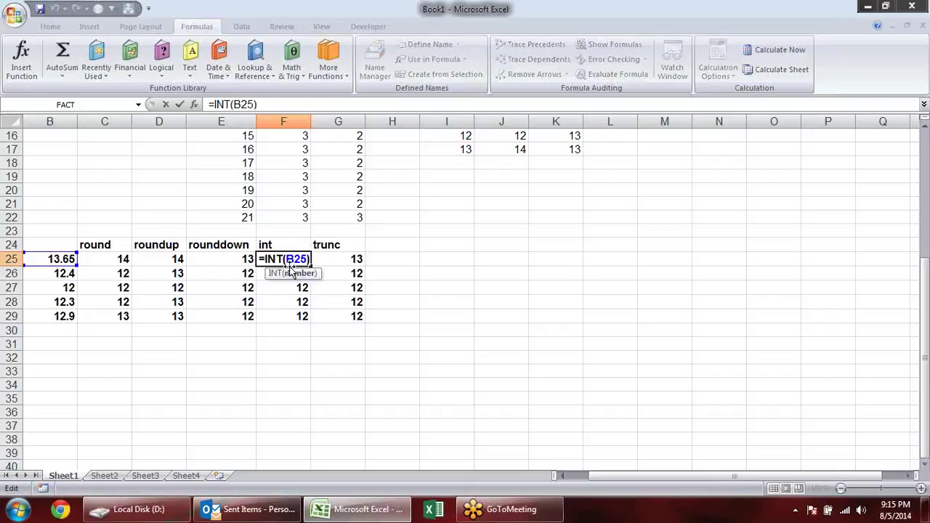
pyautogui.press('Return')
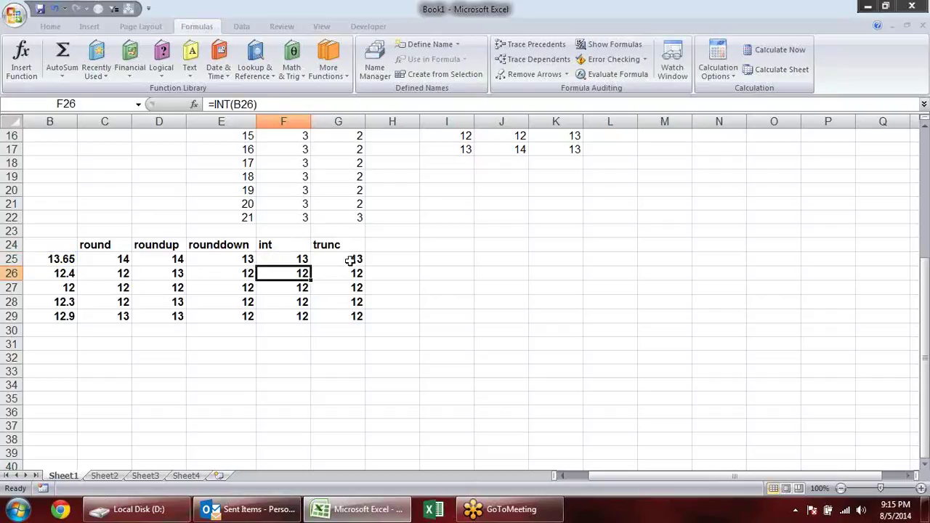
pyautogui.doubleClick(348, 260)
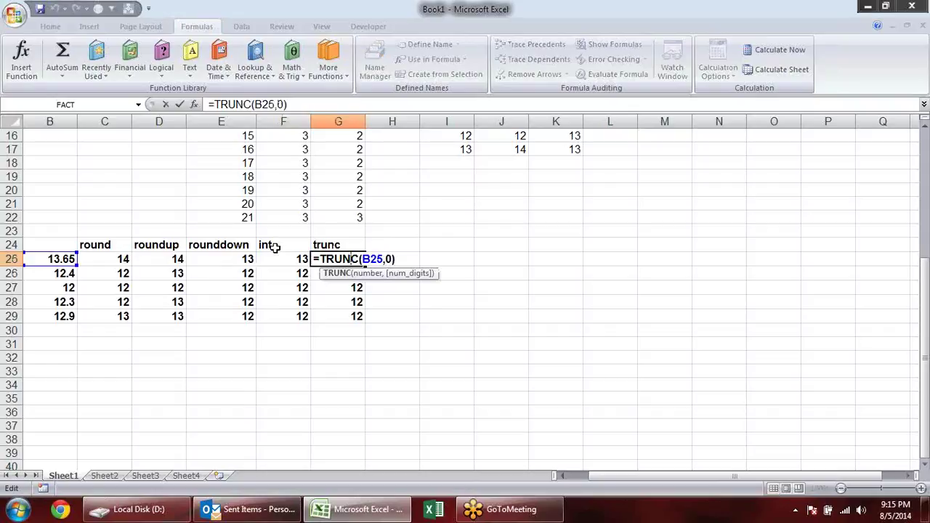
pyautogui.click(295, 259)
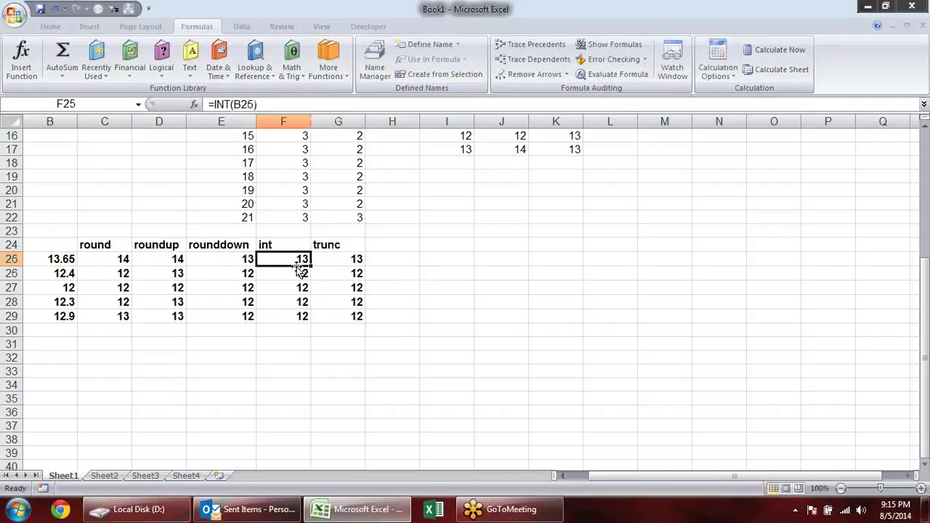
pyautogui.doubleClick(333, 258)
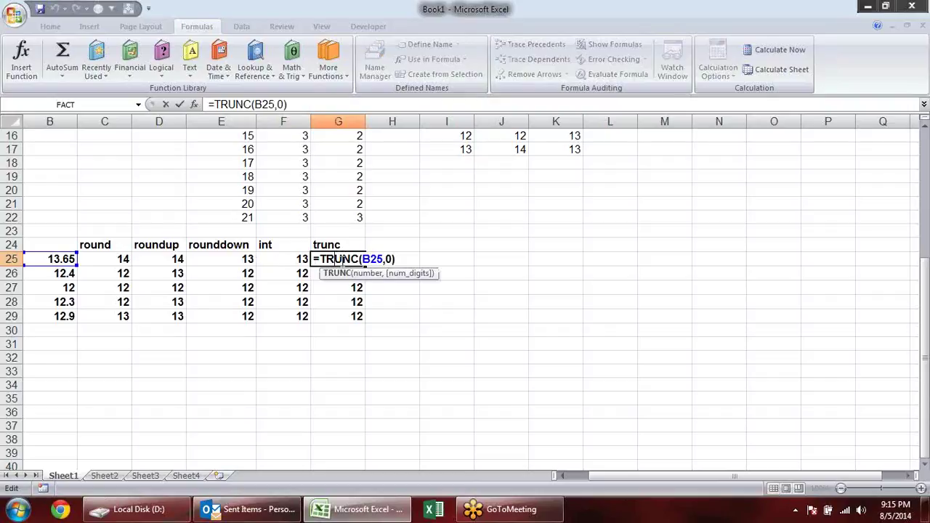
pyautogui.press('Escape')
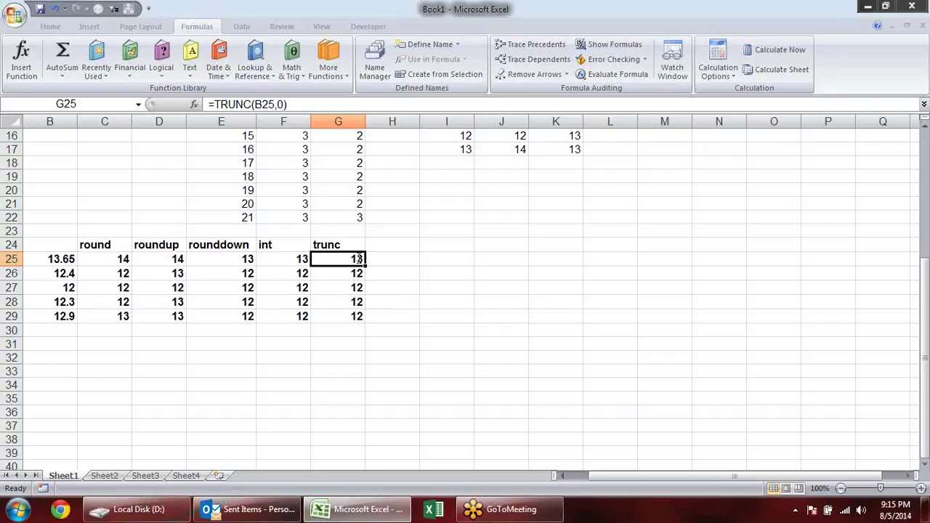
pyautogui.doubleClick(359, 258)
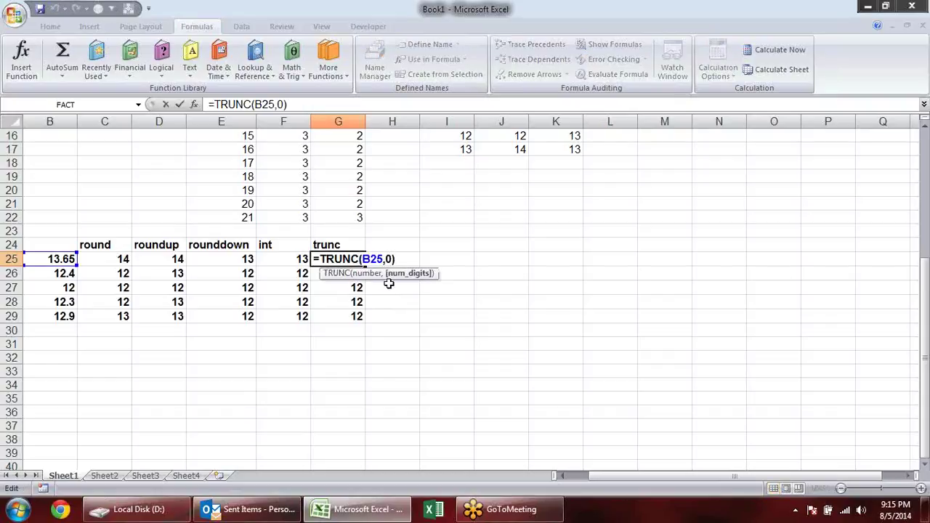
pyautogui.moveTo(78, 259); pyautogui.dragTo(69, 259)
pyautogui.hotkey('ctrl', 'Return')
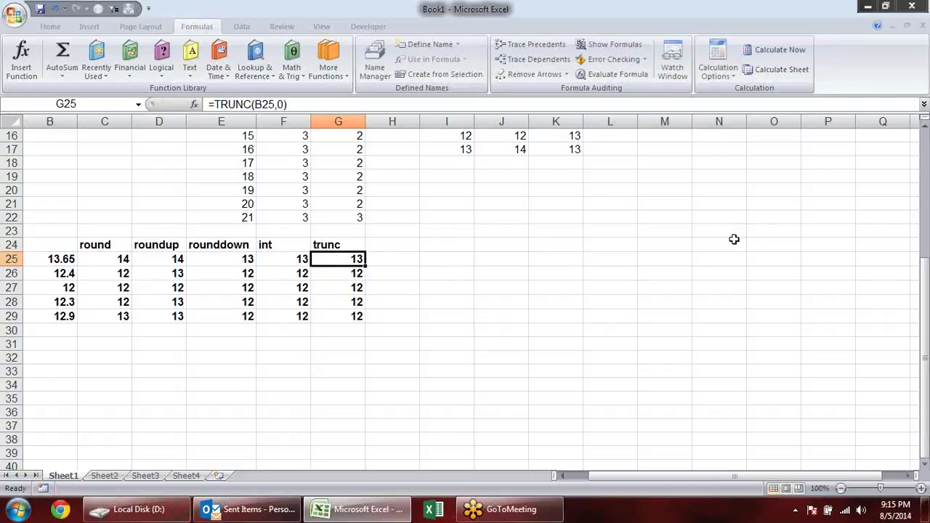
pyautogui.doubleClick(57, 262)
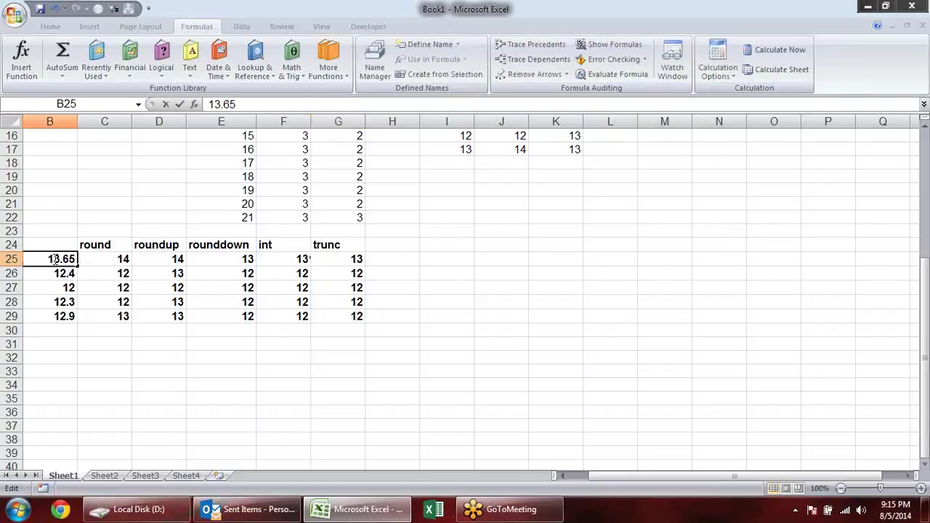
pyautogui.moveTo(64, 258); pyautogui.dragTo(25, 259)
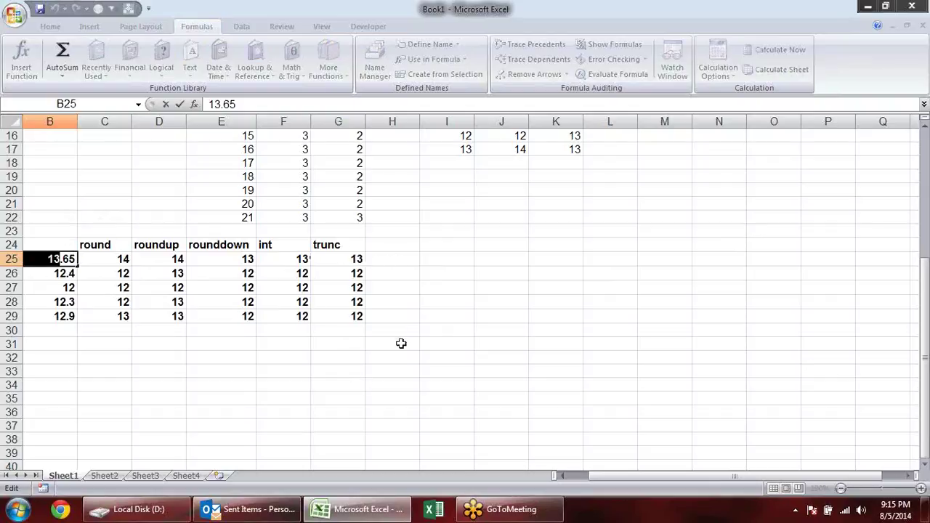
pyautogui.press('Escape')
pyautogui.doubleClick(280, 254)
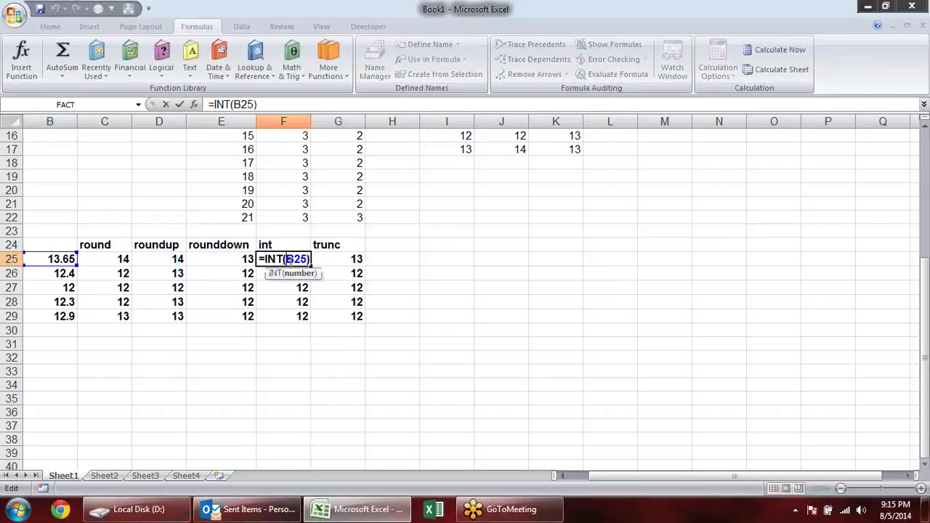
pyautogui.press('Escape')
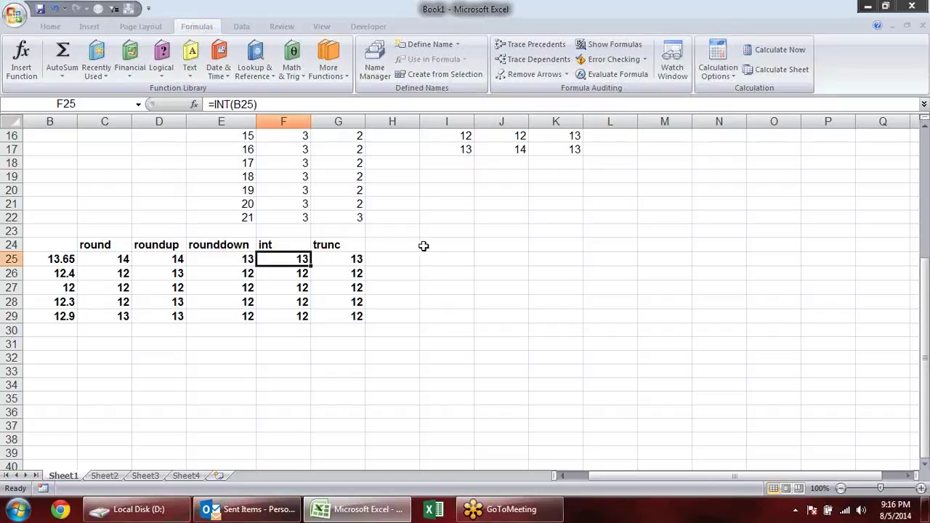
pyautogui.click(451, 163)
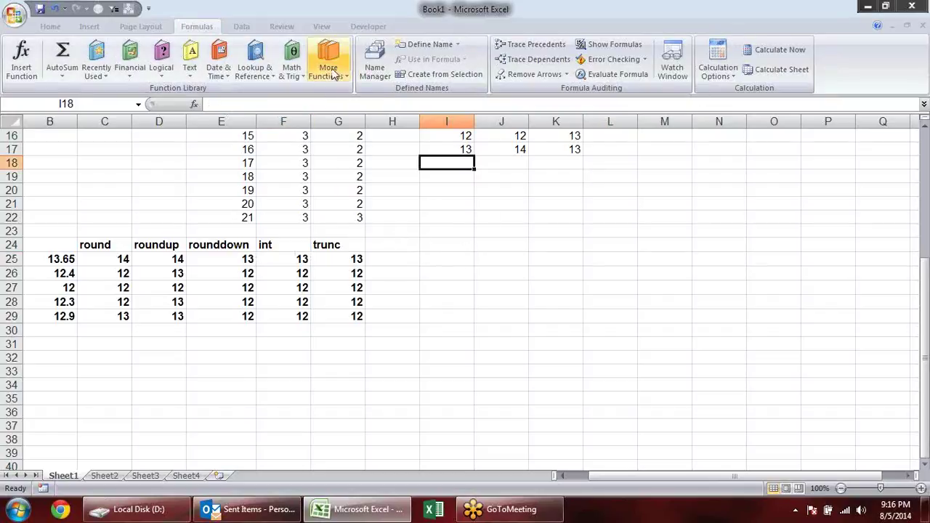
pyautogui.click(291, 69)
pyautogui.moveTo(387, 158); pyautogui.dragTo(395, 235)
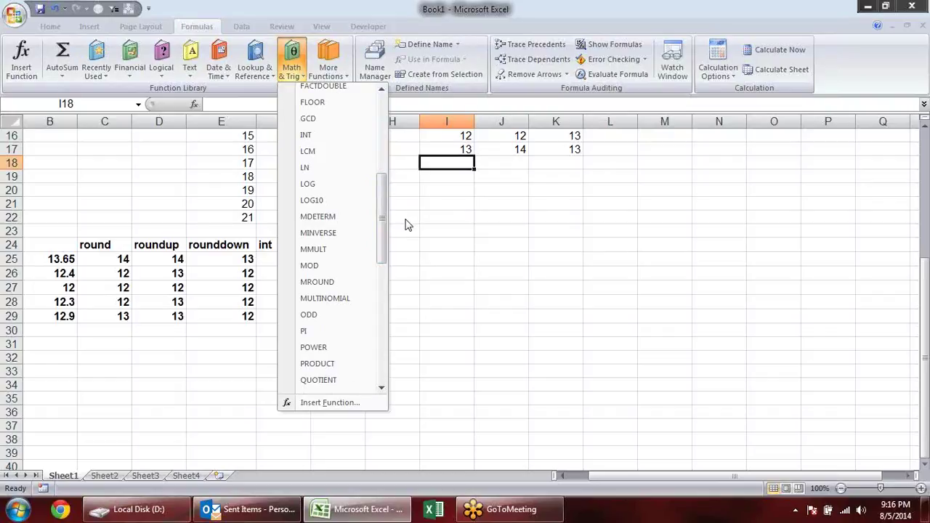
pyautogui.click(475, 225)
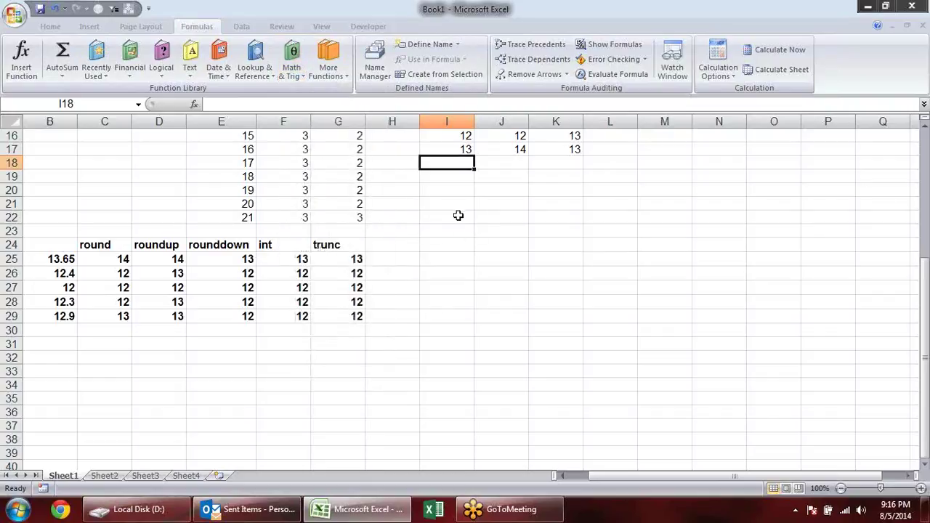
pyautogui.click(456, 216)
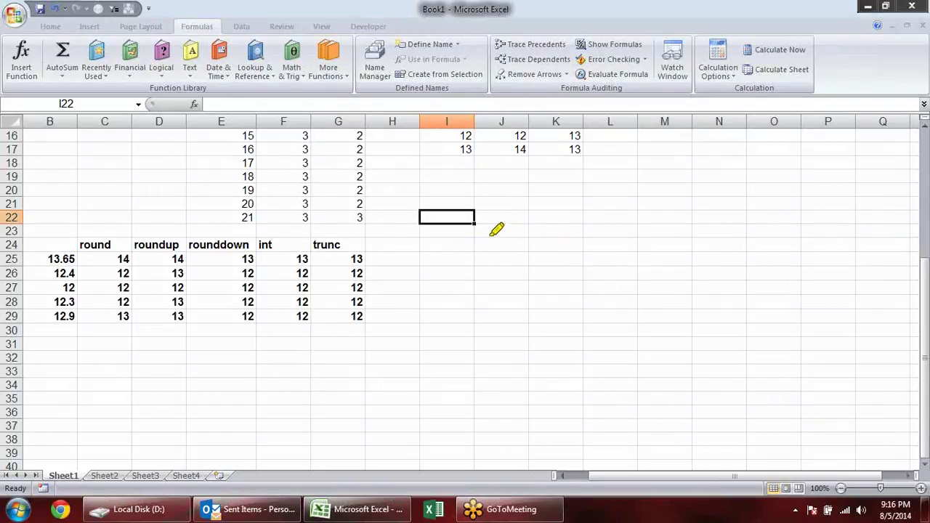
# Sketch a yellow long-division bracket with the divisor, dividend 5 and quotient
pyautogui.click(499, 205)
pyautogui.moveTo(509, 218); pyautogui.dragTo(425, 253)
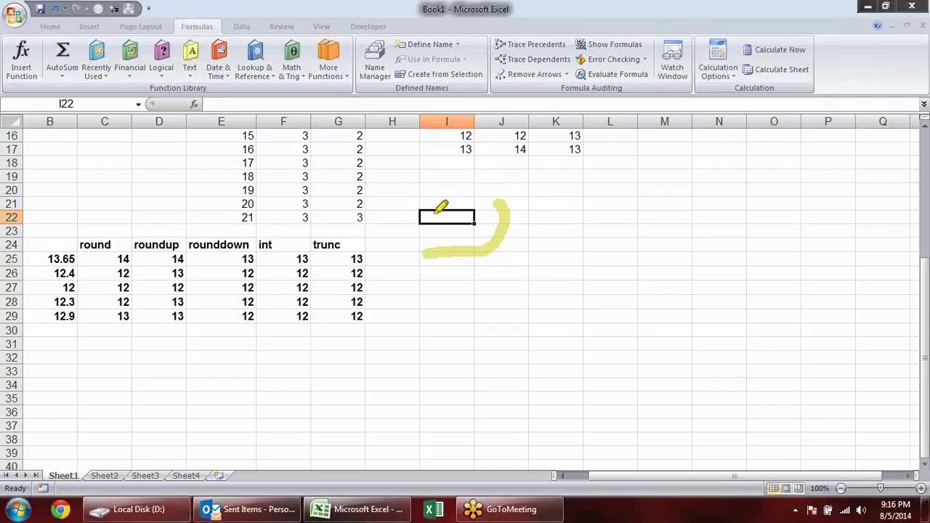
pyautogui.moveTo(467, 201); pyautogui.dragTo(489, 232)
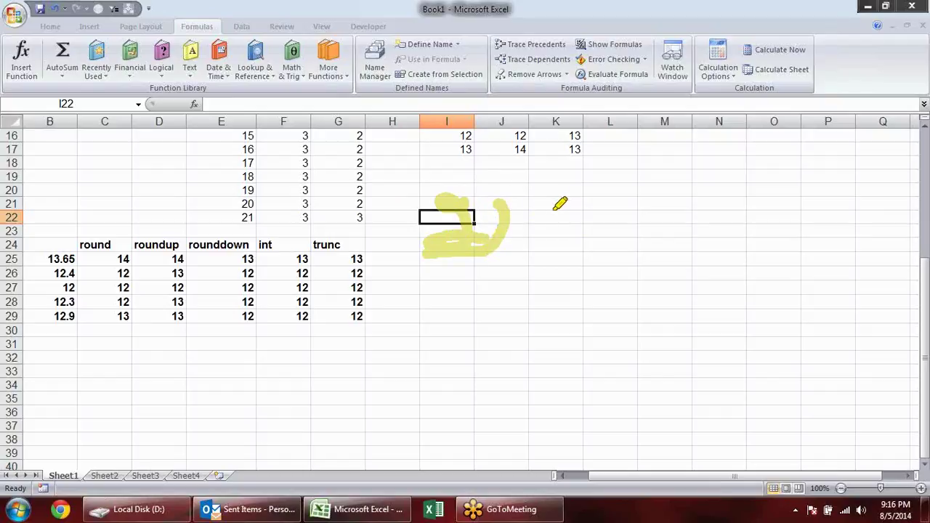
pyautogui.moveTo(574, 205)
pyautogui.mouseDown()
pyautogui.moveTo(552, 265)
pyautogui.moveTo(512, 204)
pyautogui.moveTo(627, 181)
pyautogui.moveTo(701, 271)
pyautogui.mouseUp()
pyautogui.moveTo(689, 187)
pyautogui.mouseDown()
pyautogui.moveTo(678, 239)
pyautogui.moveTo(716, 234)
pyautogui.mouseUp()
# Add the product, subtraction line and circled remainder, then clear the annotations
pyautogui.click(528, 287)
pyautogui.moveTo(528, 287); pyautogui.dragTo(597, 338)
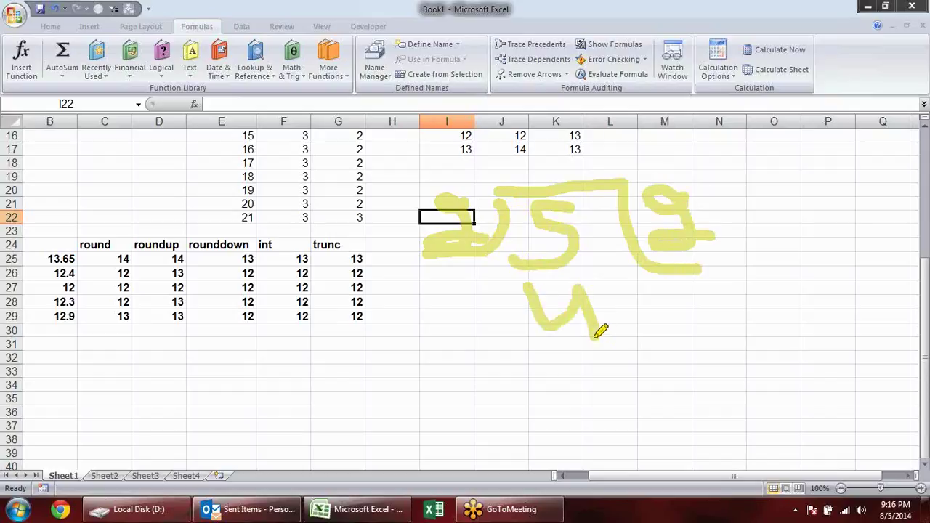
pyautogui.moveTo(500, 357); pyautogui.dragTo(781, 370)
pyautogui.click(585, 376)
pyautogui.moveTo(585, 377); pyautogui.dragTo(603, 418)
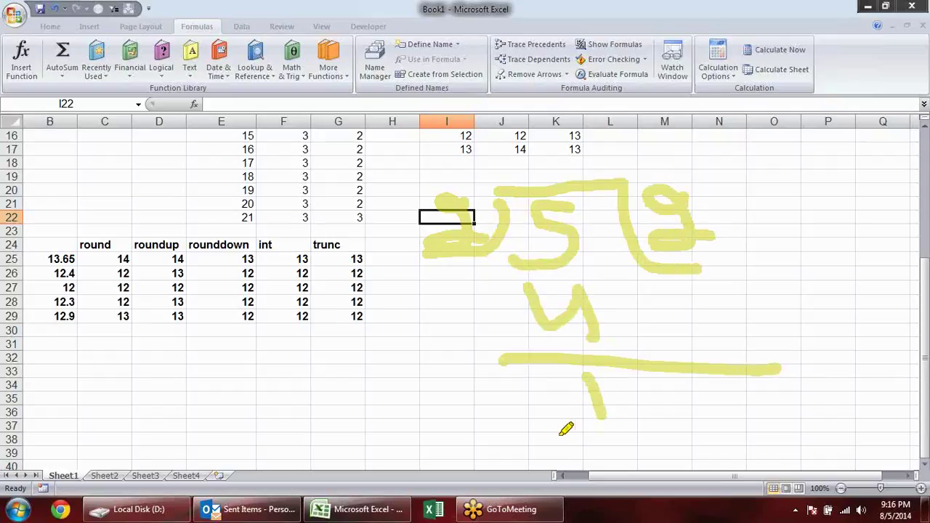
pyautogui.moveTo(556, 436); pyautogui.dragTo(708, 443)
pyautogui.moveTo(616, 391)
pyautogui.mouseDown()
pyautogui.moveTo(642, 416)
pyautogui.moveTo(774, 320)
pyautogui.mouseUp()
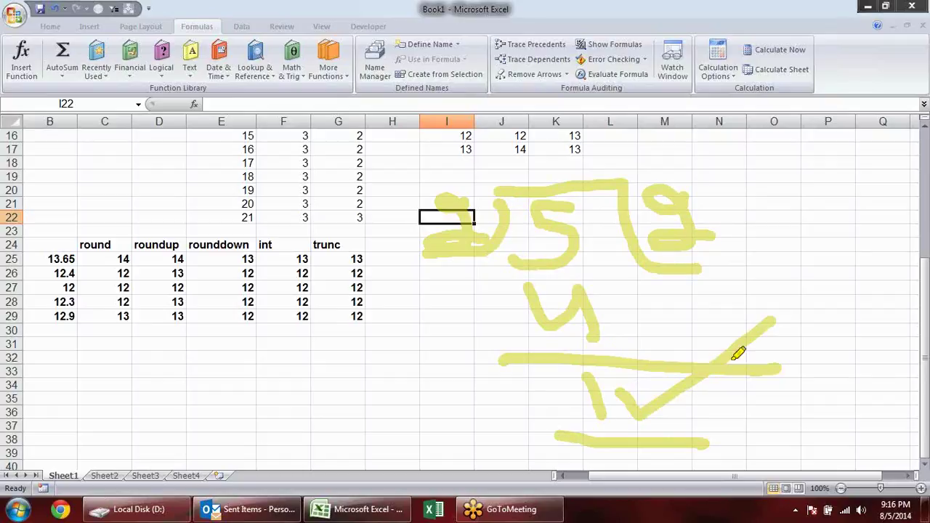
pyautogui.moveTo(579, 367); pyautogui.dragTo(669, 435)
pyautogui.moveTo(555, 429); pyautogui.dragTo(693, 355)
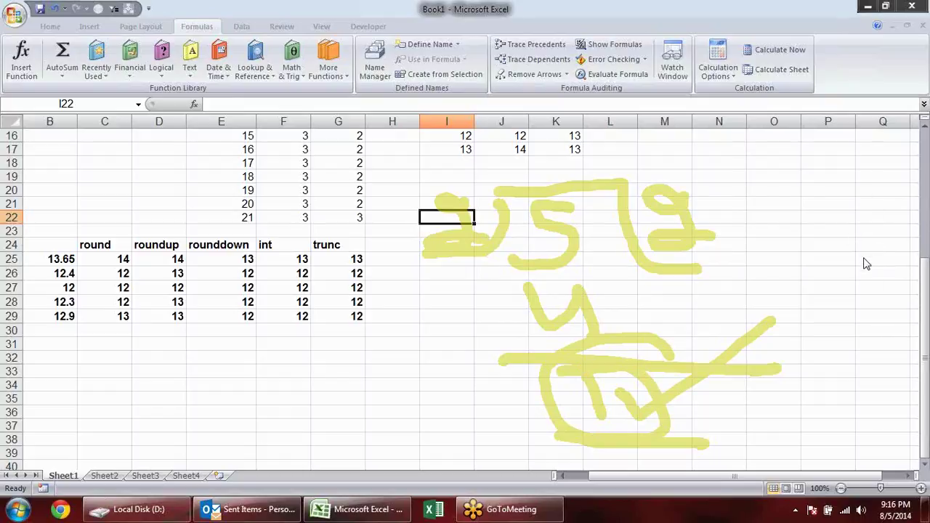
pyautogui.click(550, 269)
# Enter 5 in I24, 2 in J24 and =MOD(I24,J24) in K24
pyautogui.click(444, 246)
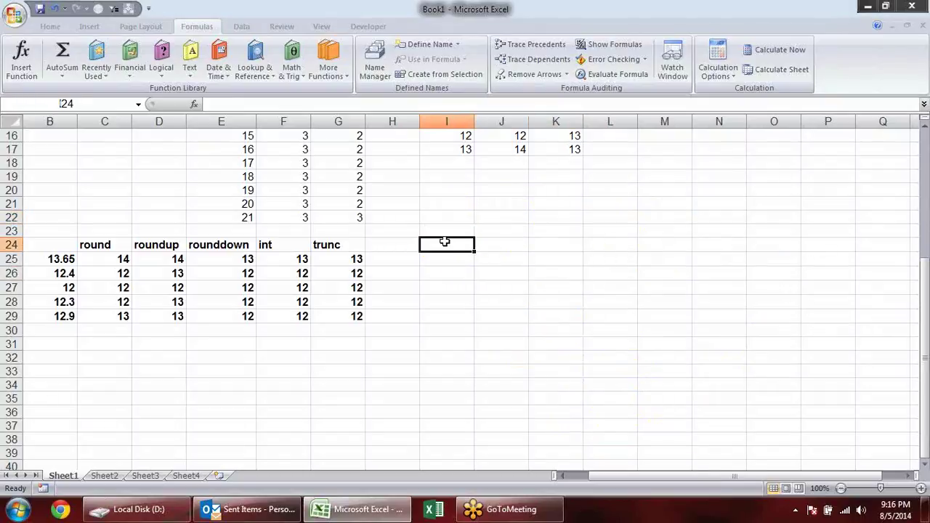
pyautogui.write('5')
pyautogui.click(507, 243)
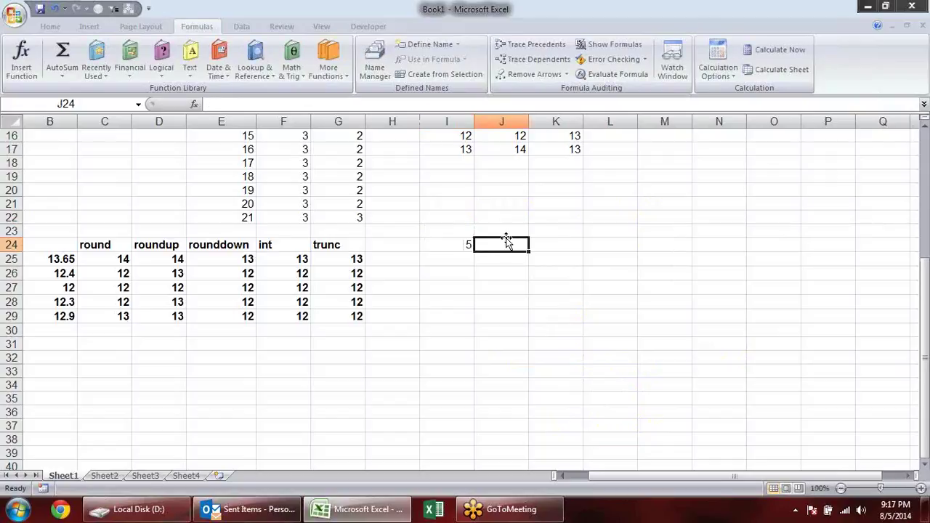
pyautogui.write('2')
pyautogui.click(574, 246)
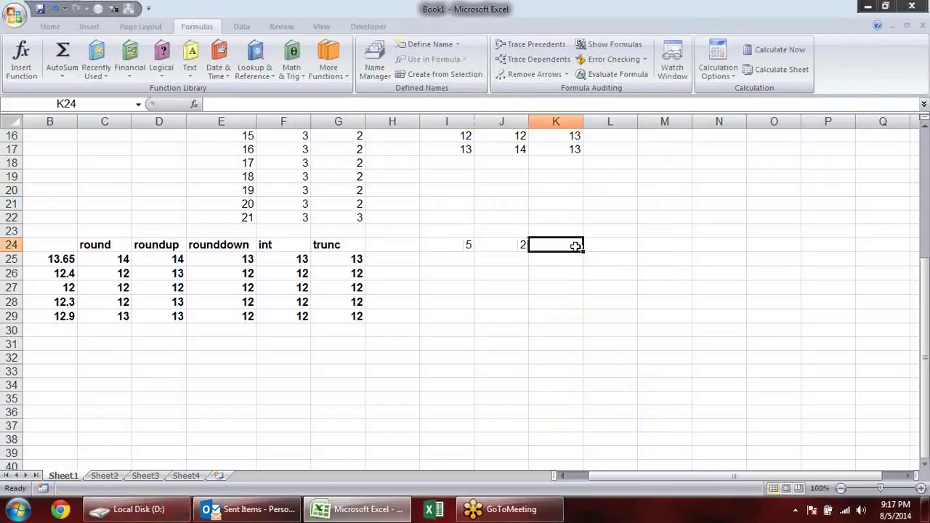
pyautogui.write('=MOD(')
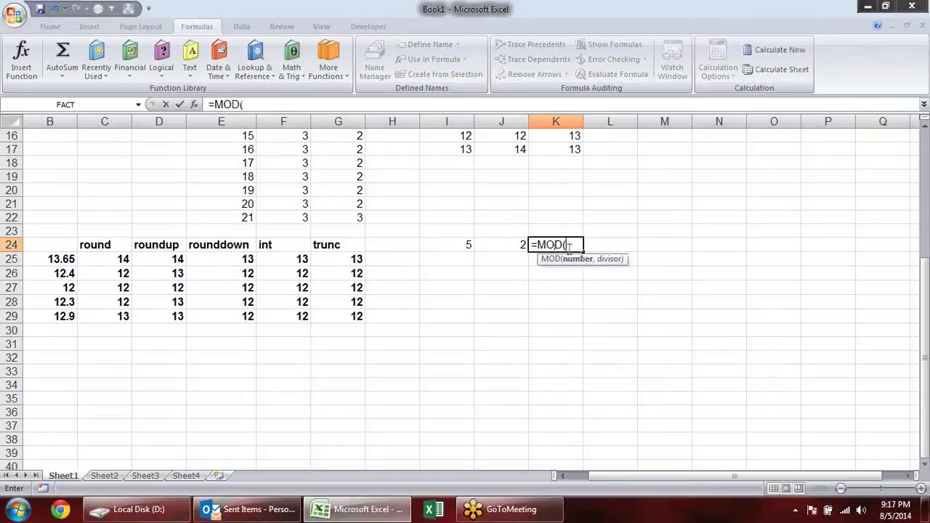
pyautogui.click(462, 246)
pyautogui.write(',')
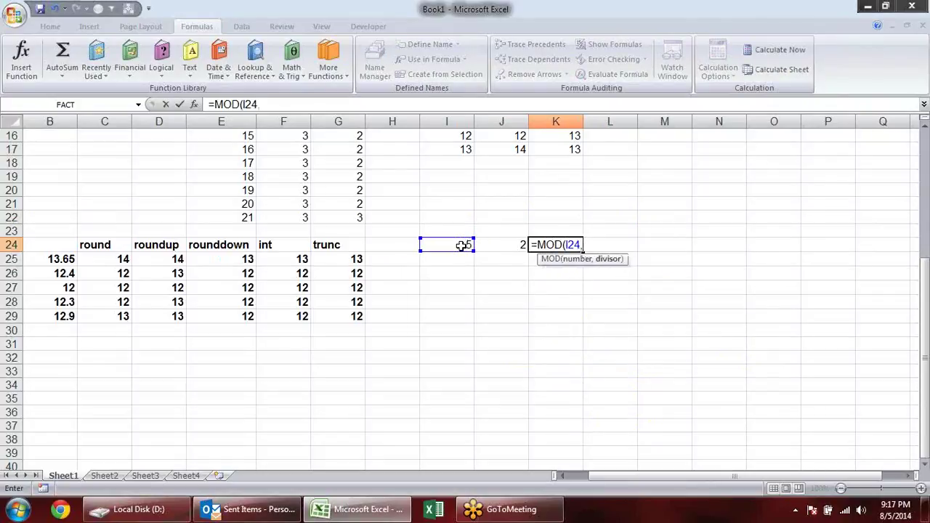
pyautogui.click(517, 245)
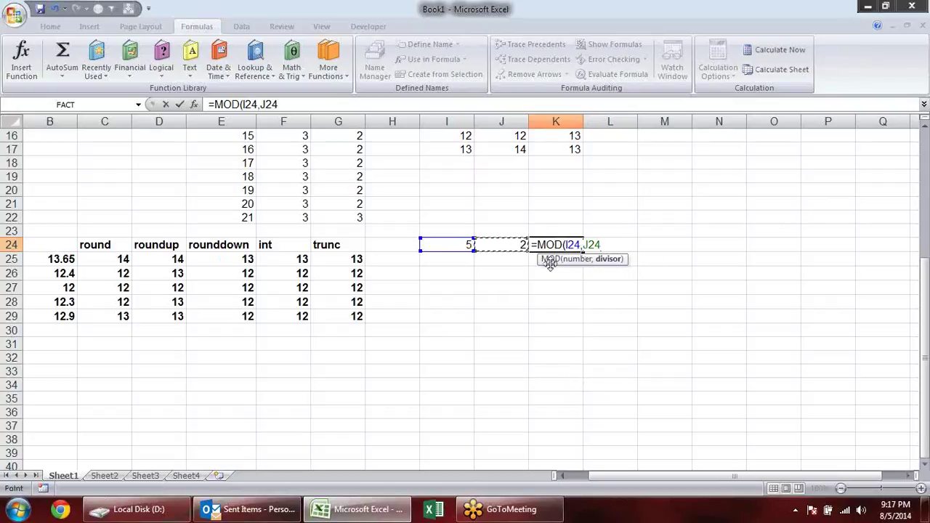
pyautogui.press('Return')
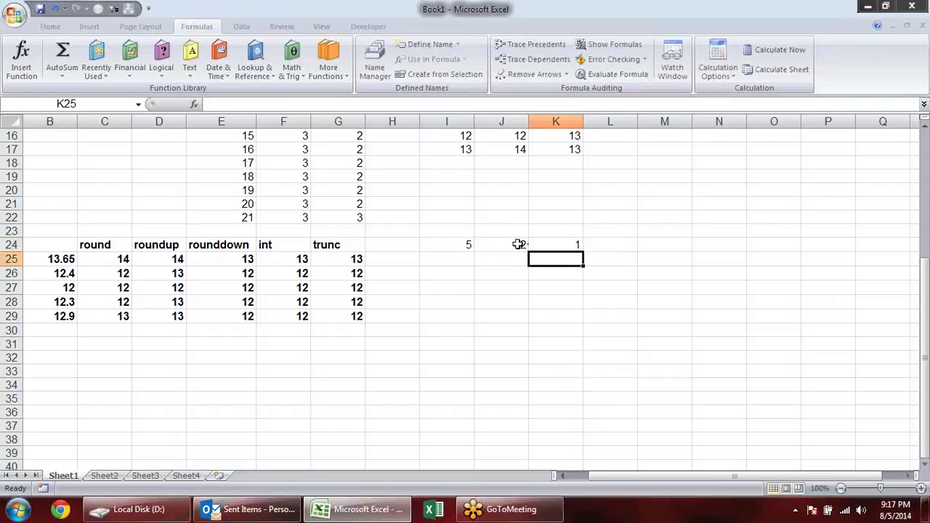
pyautogui.click(579, 241)
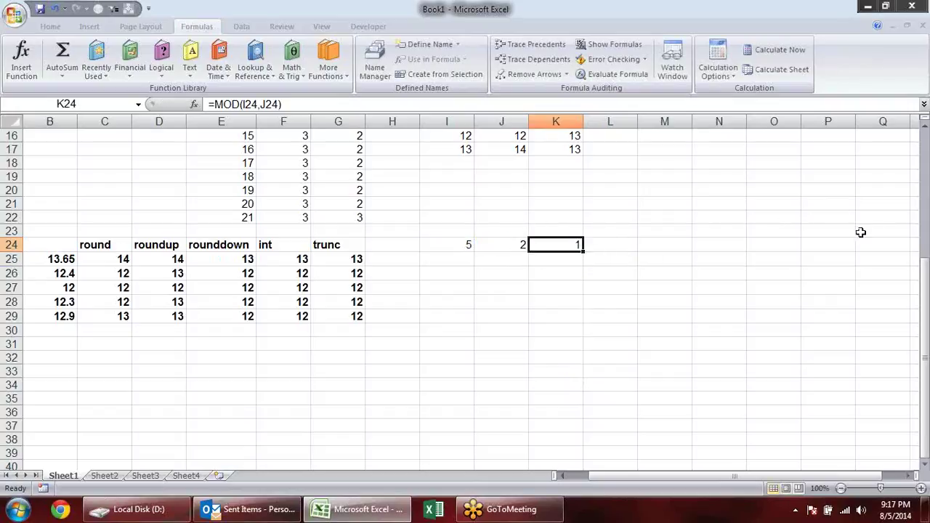
# Change the number to 6, then 11, the divisor to 3, and clear I24:L24
pyautogui.click(457, 247)
pyautogui.write('6')
pyautogui.press('Return')
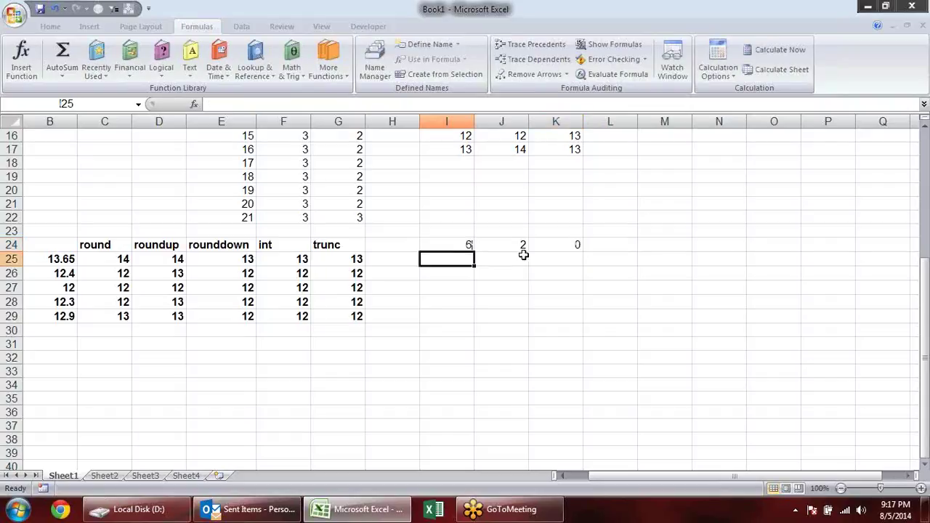
pyautogui.click(462, 240)
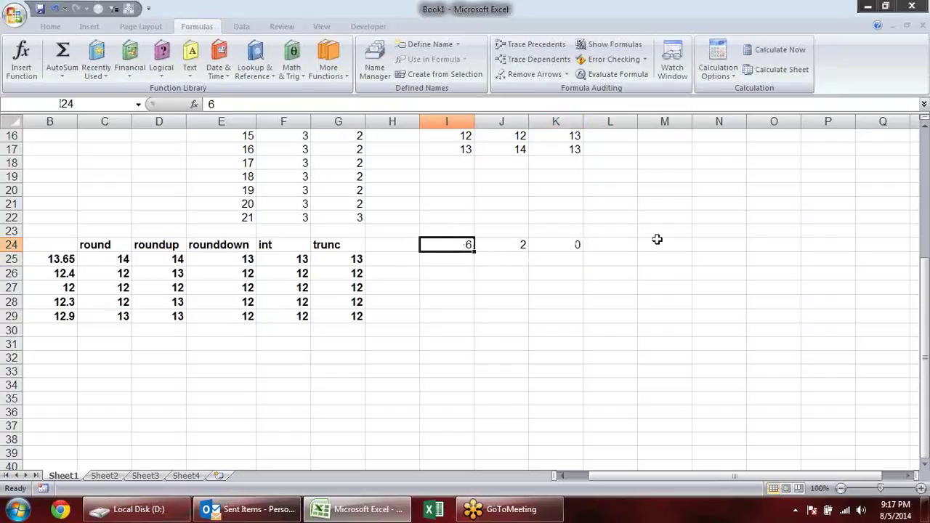
pyautogui.write('11')
pyautogui.press('Return')
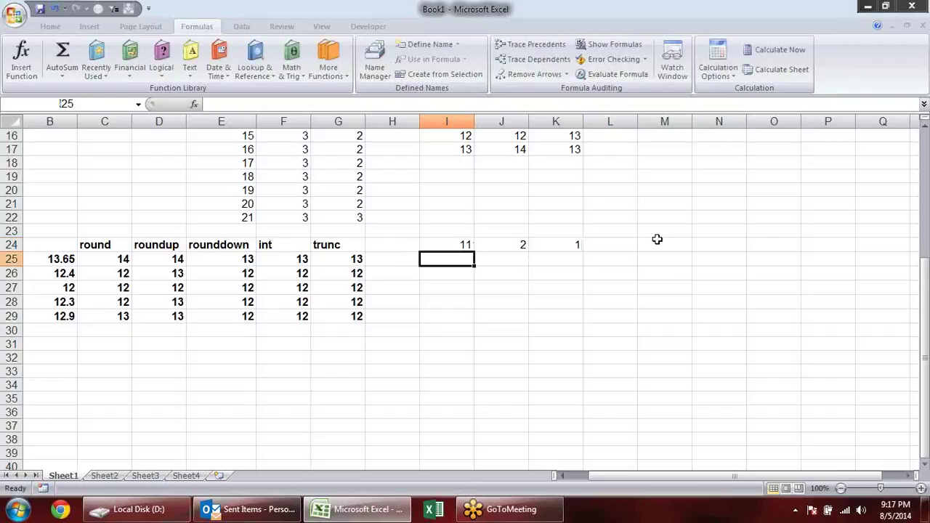
pyautogui.press('Up')
pyautogui.press('Right')
pyautogui.write('3')
pyautogui.press('Return')
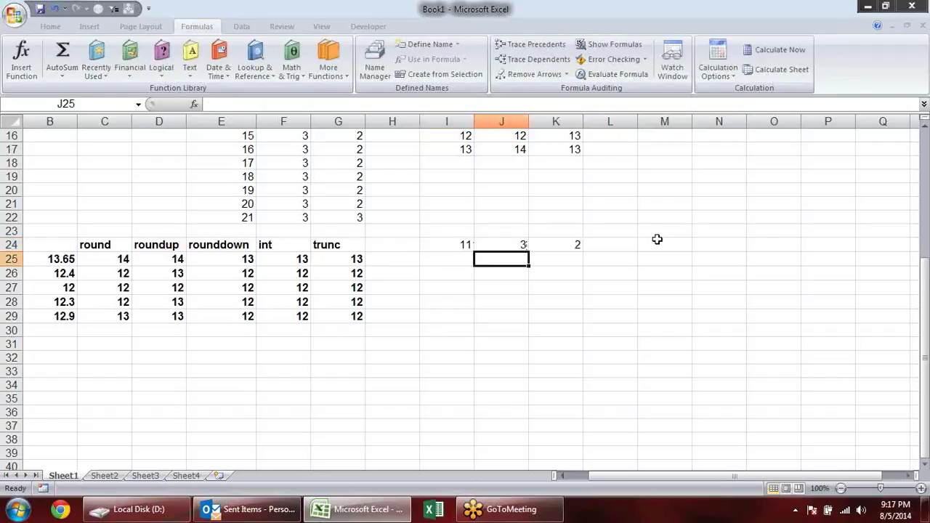
pyautogui.moveTo(441, 247); pyautogui.dragTo(626, 246)
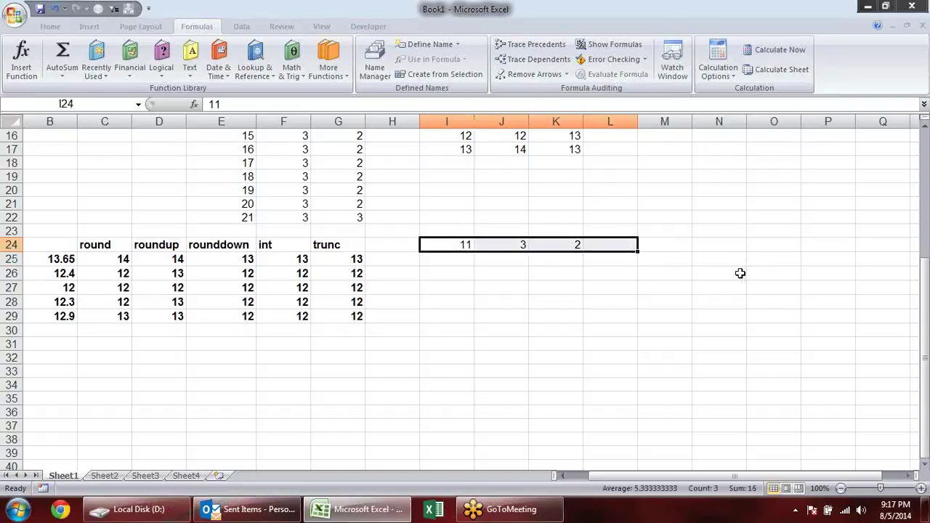
pyautogui.press('Delete')
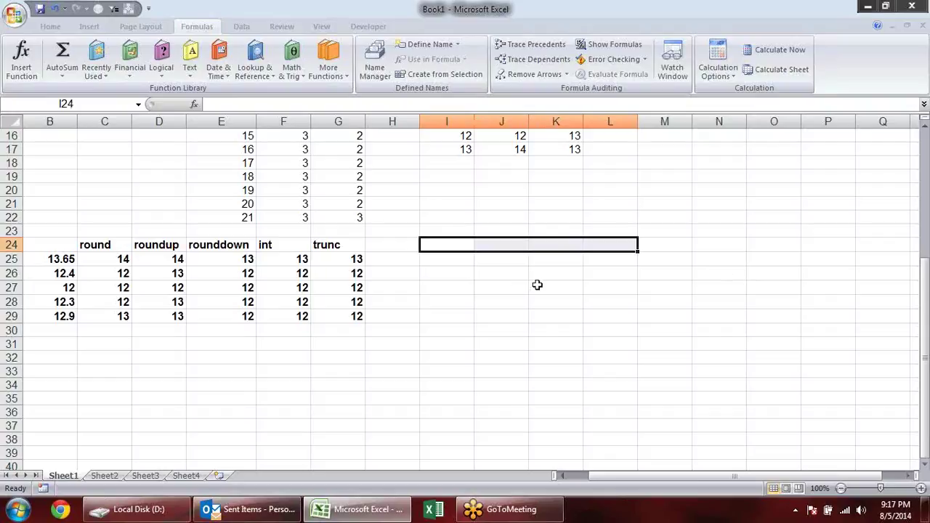
pyautogui.click(486, 284)
pyautogui.click(452, 247)
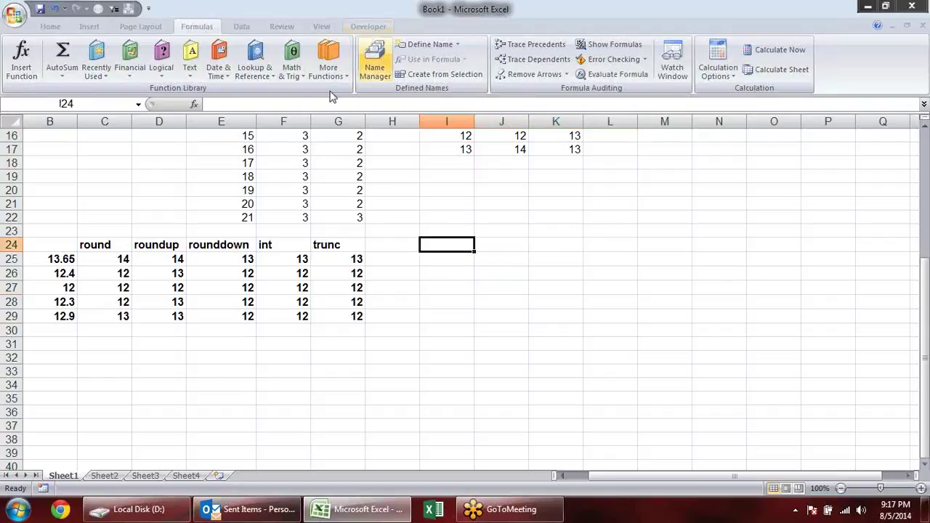
pyautogui.click(328, 69)
pyautogui.click(295, 72)
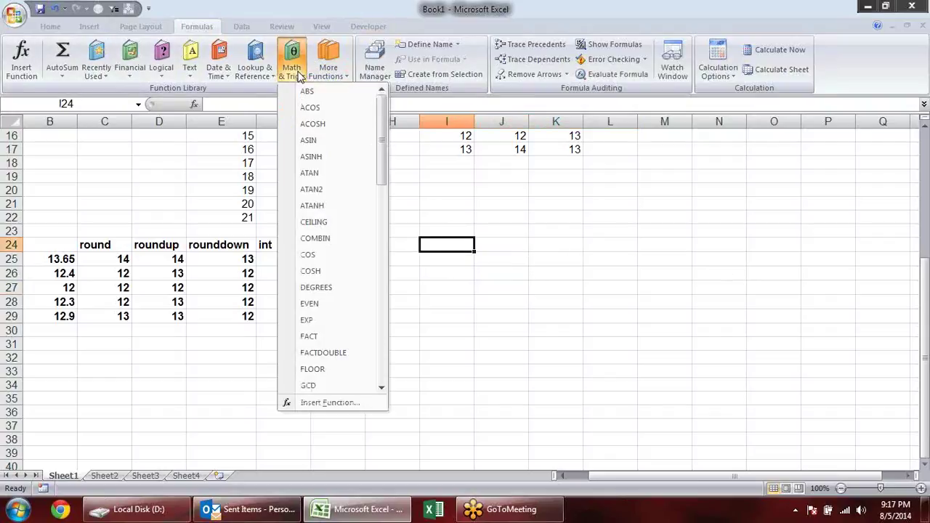
pyautogui.moveTo(381, 178); pyautogui.dragTo(398, 268)
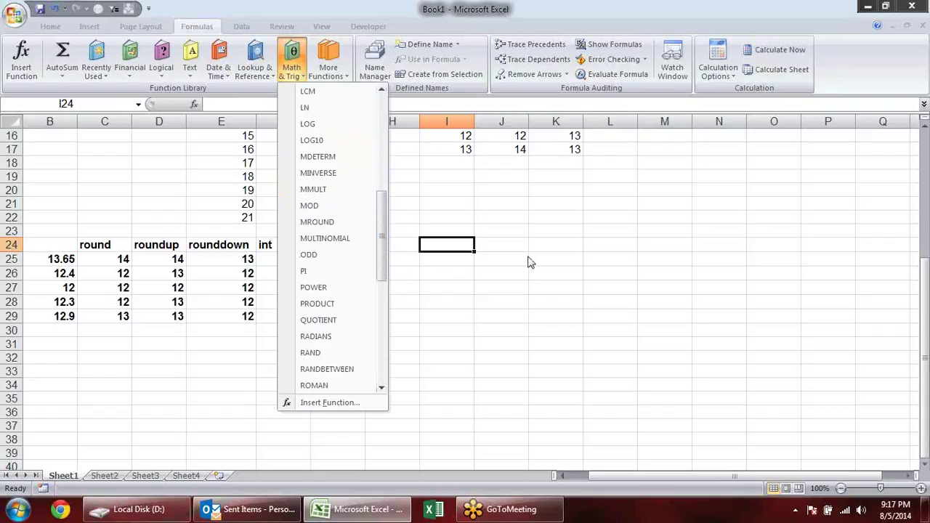
pyautogui.click(535, 207)
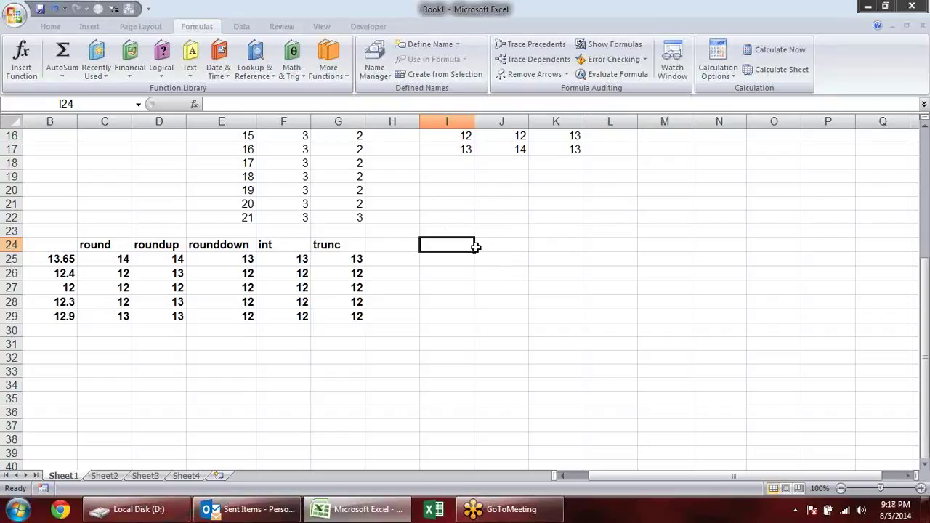
# Enter =PI() in I24, make it bold and copy it
pyautogui.write('=PI')
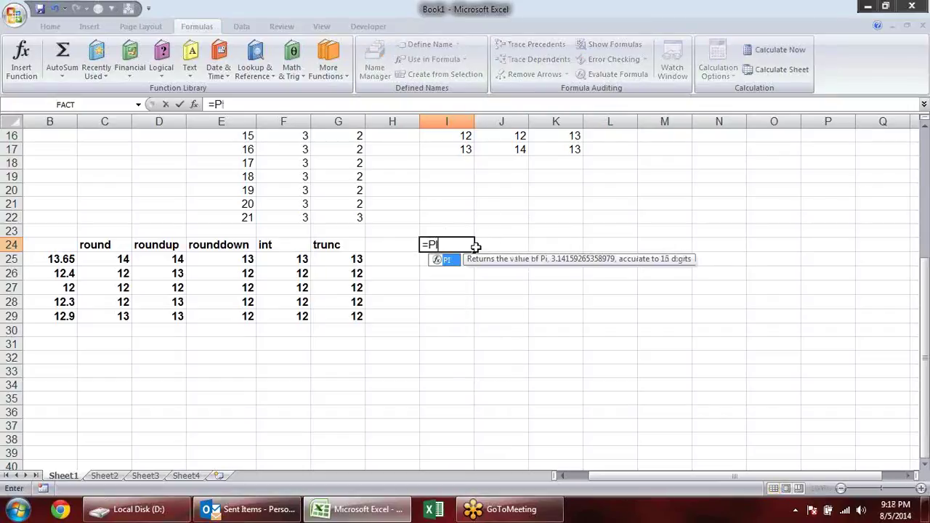
pyautogui.write('(')
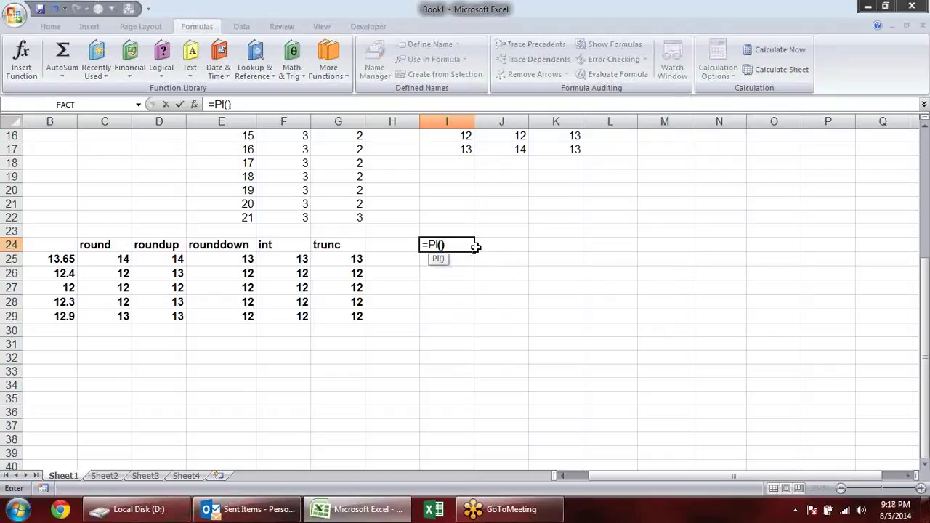
pyautogui.press('Return')
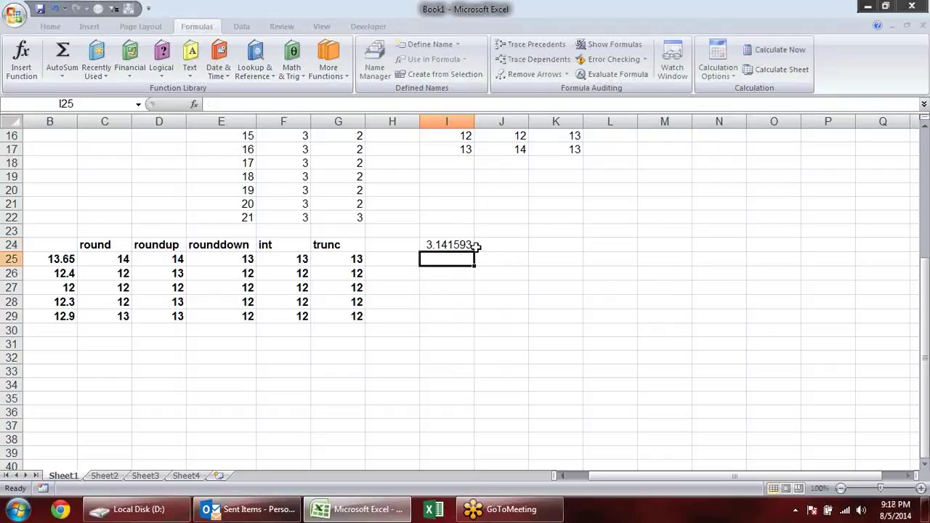
pyautogui.click(449, 247)
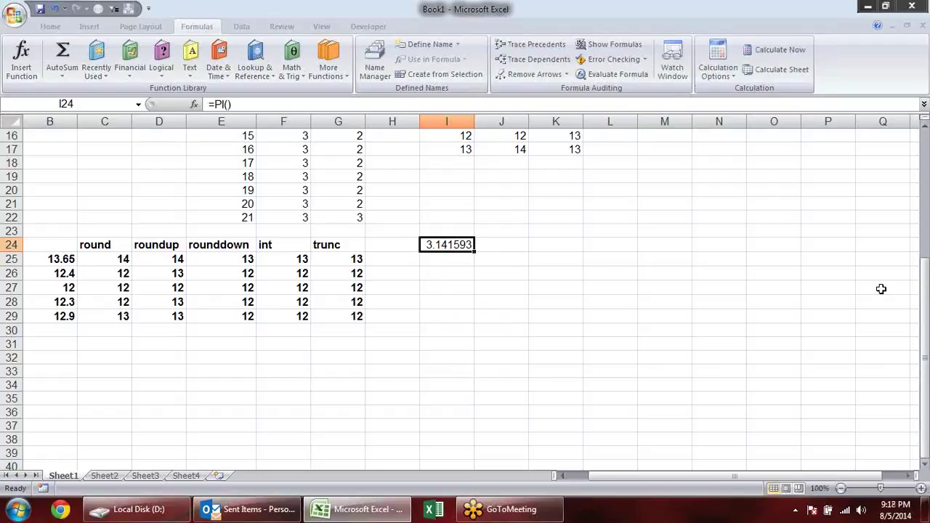
pyautogui.hotkey('ctrl', 'b')
pyautogui.hotkey('ctrl', 'c')
# Paste pi as a plain value into J24 and inspect its full digits
pyautogui.click(512, 245)
pyautogui.press('alt')
pyautogui.press('e')
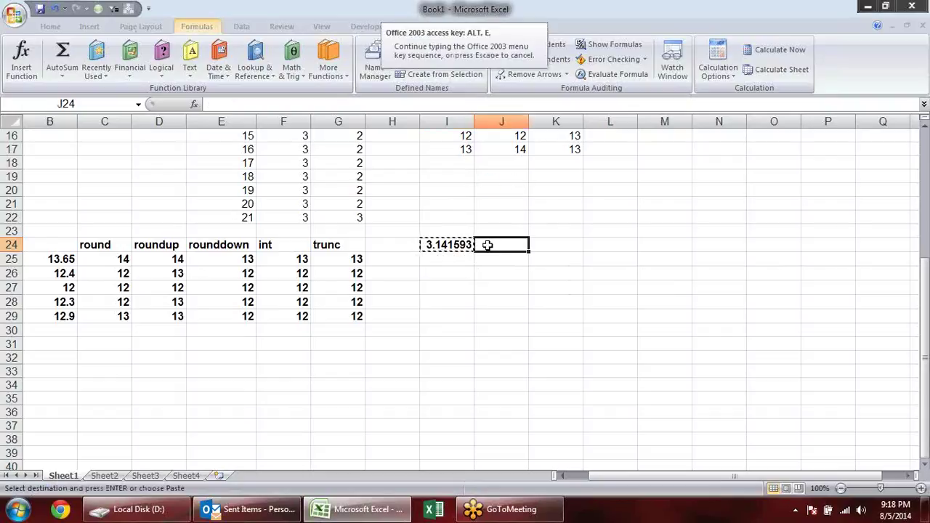
pyautogui.press('s')
pyautogui.press('v')
pyautogui.press('Return')
pyautogui.press('Escape')
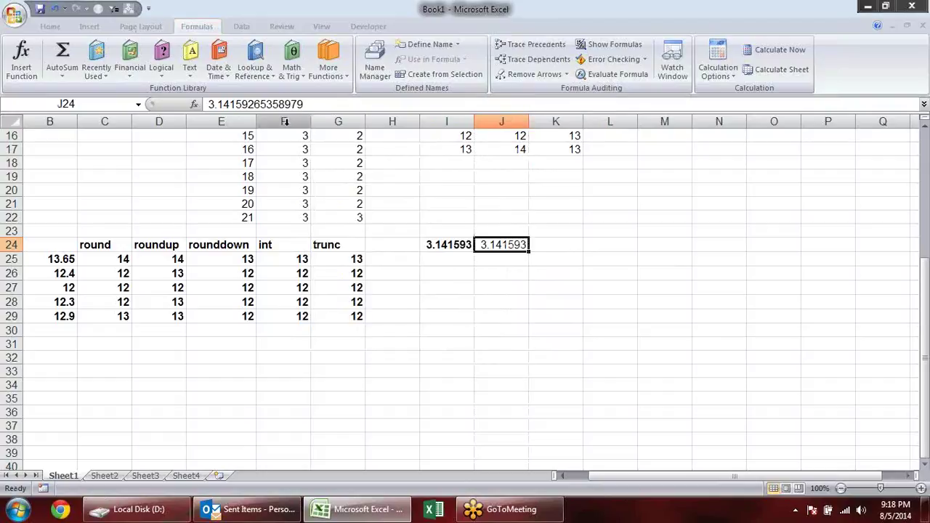
pyautogui.moveTo(304, 104); pyautogui.dragTo(85, 89)
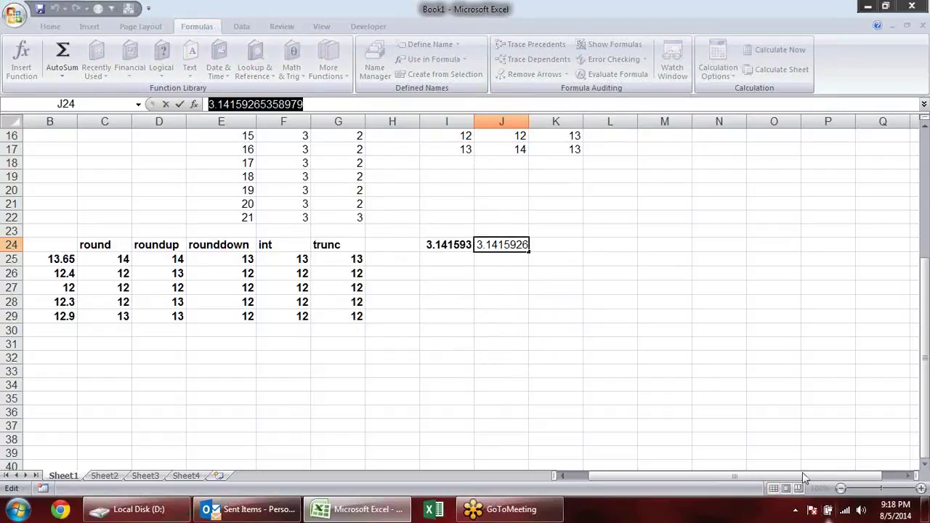
pyautogui.click(480, 245)
# Clear the pi cells I24 and J24
pyautogui.click(467, 242)
pyautogui.moveTo(467, 242); pyautogui.dragTo(500, 243)
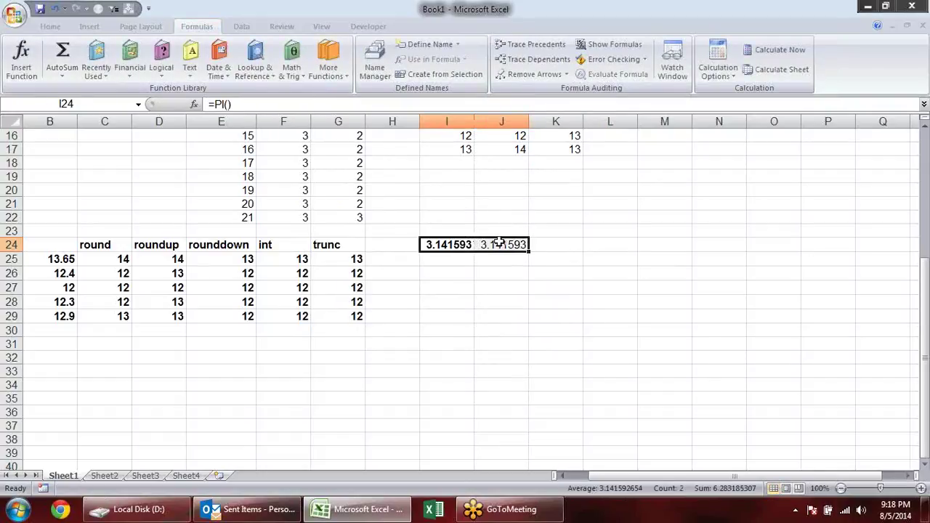
pyautogui.press('Delete')
pyautogui.click(495, 285)
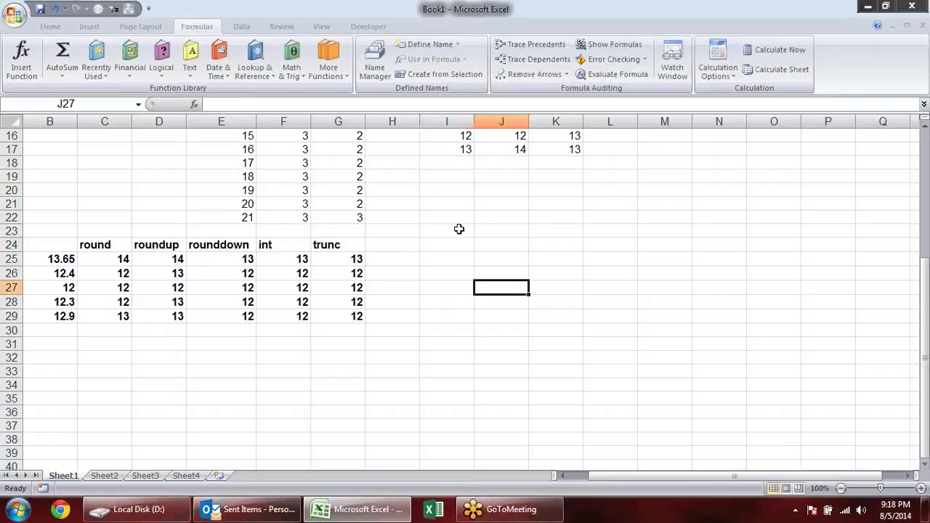
pyautogui.click(456, 242)
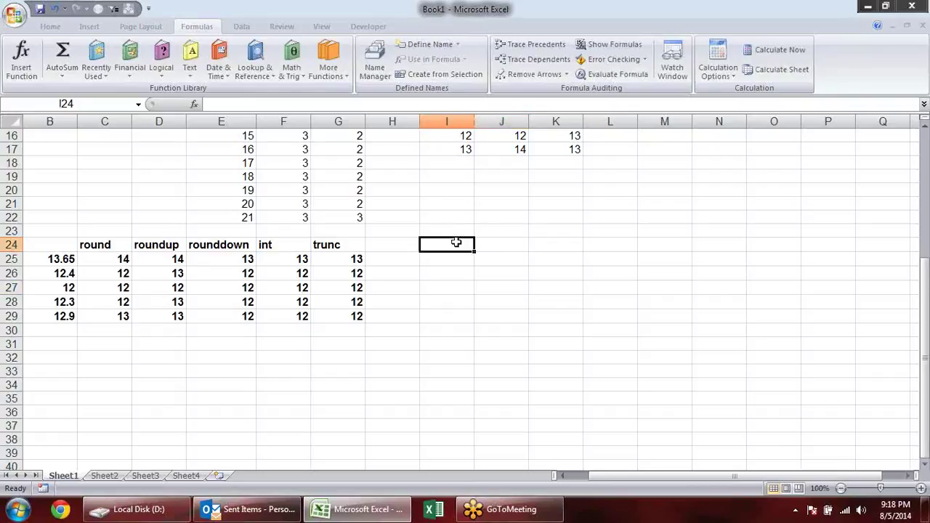
# Enter 4 in I24 and 2 in J24, then =I24^J24 in K24 to get 16
pyautogui.write('4')
pyautogui.press('Tab')
pyautogui.write('2')
pyautogui.press('Return')
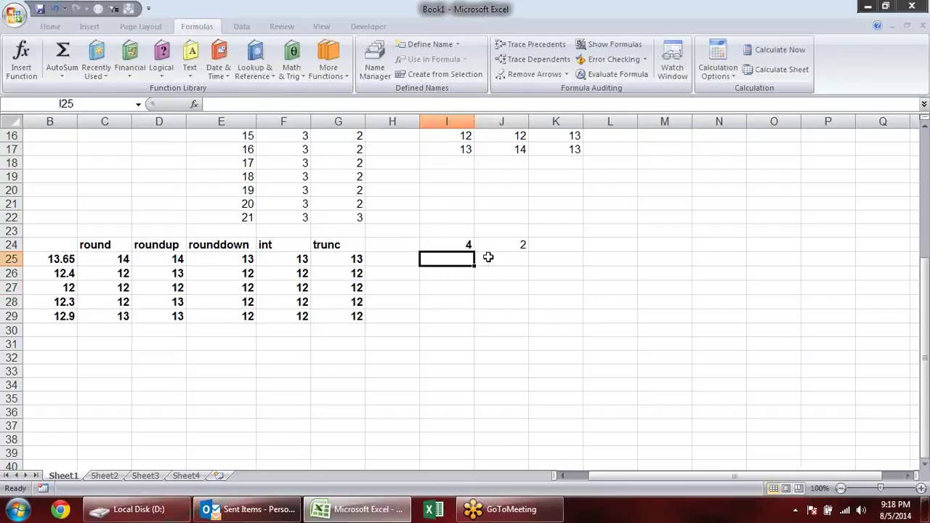
pyautogui.click(558, 245)
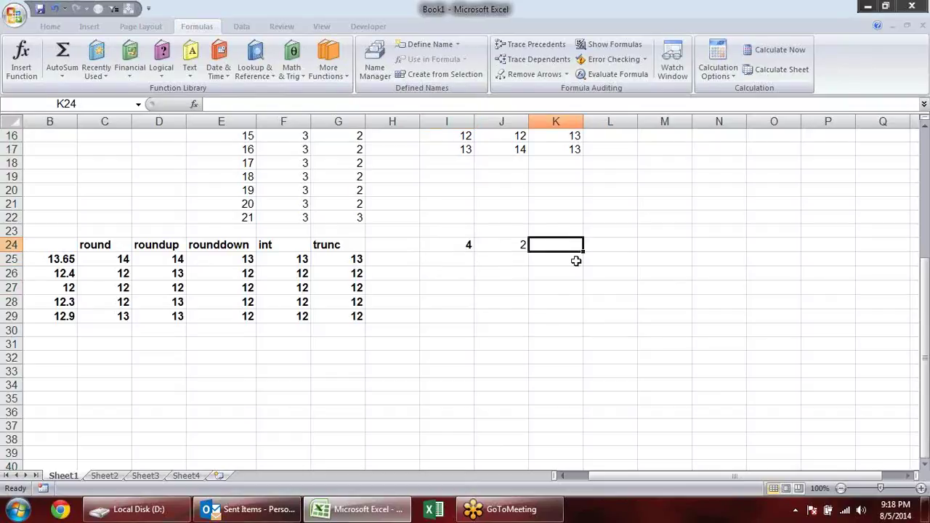
pyautogui.write('=')
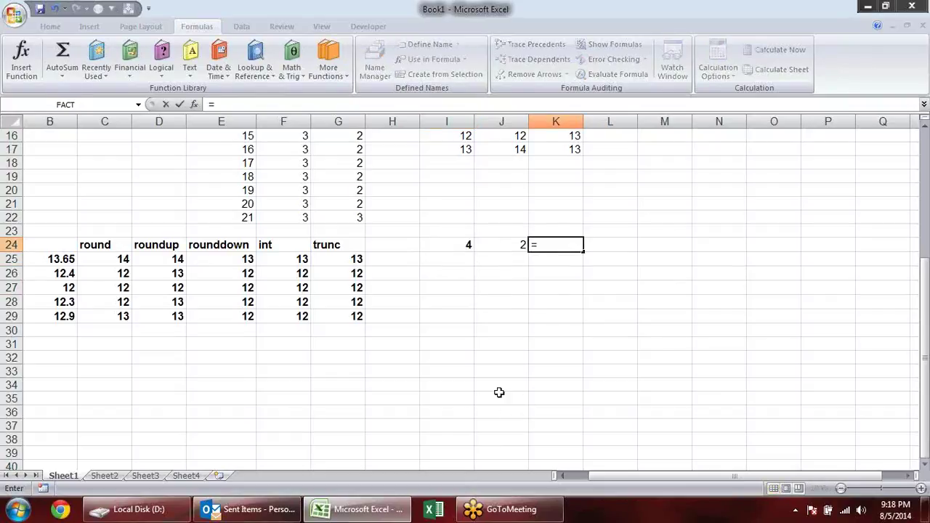
pyautogui.click(444, 242)
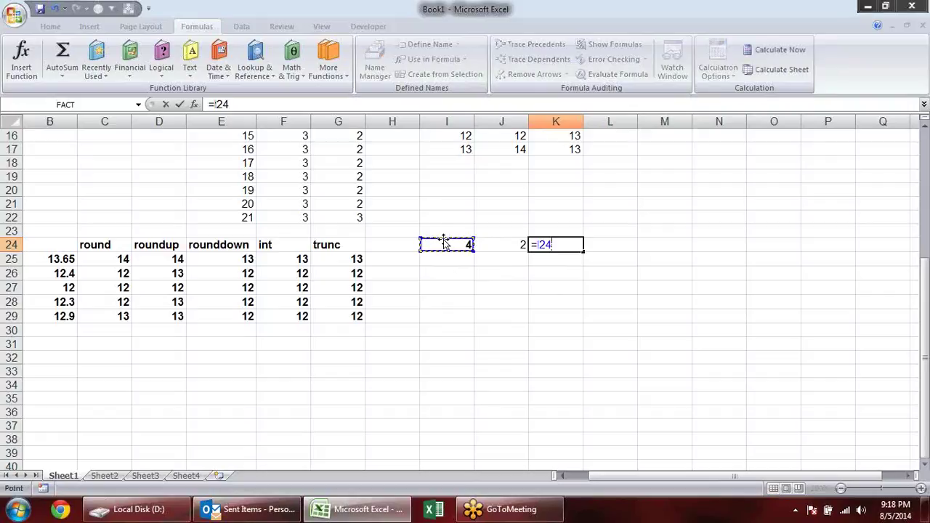
pyautogui.write('^')
pyautogui.click(513, 252)
pyautogui.press('Return')
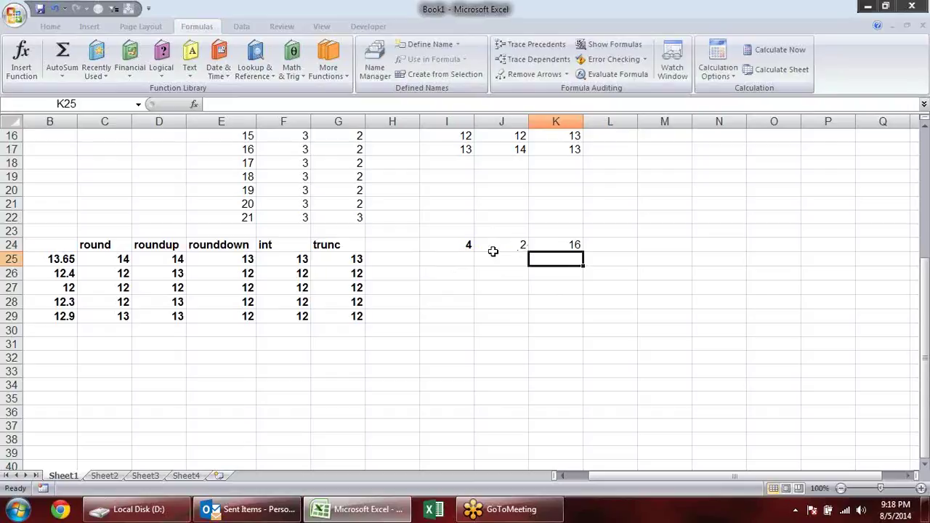
# Enter =POWER(I24,J24) in K25, also returning 16
pyautogui.write('=')
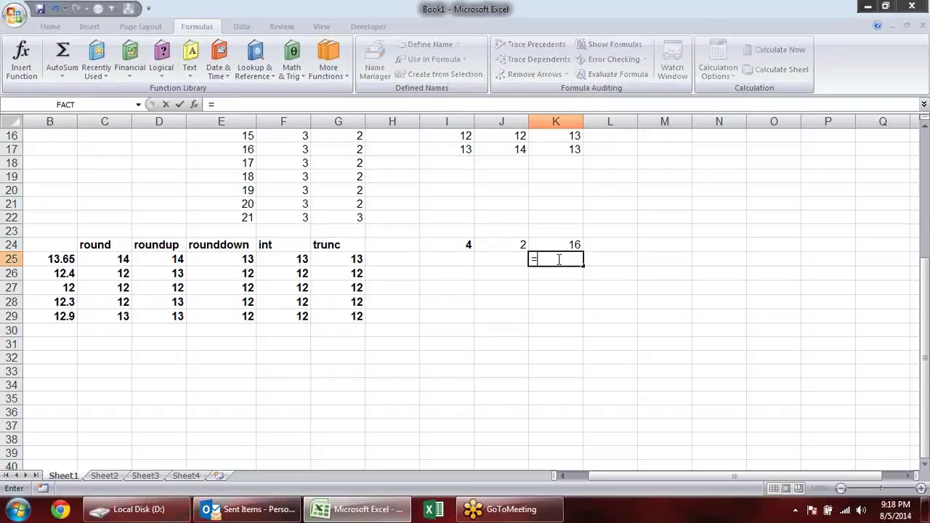
pyautogui.write('POWER(')
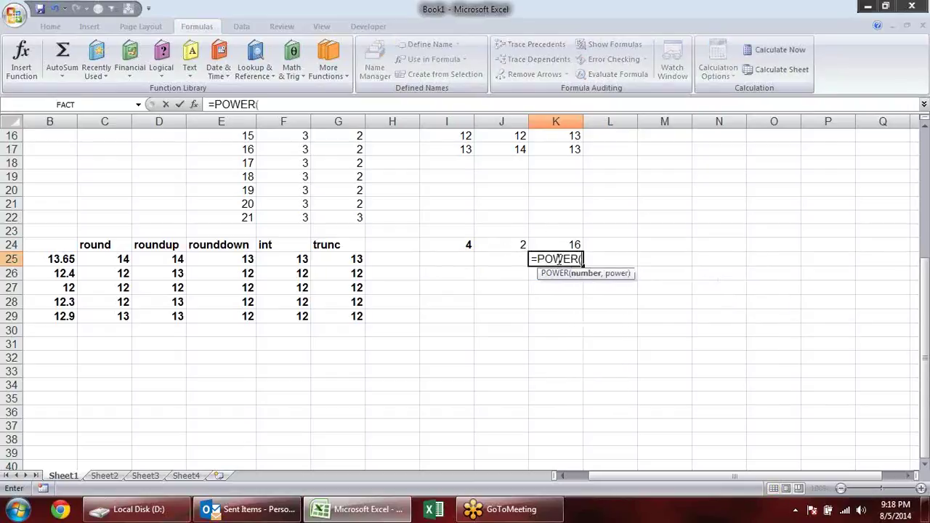
pyautogui.click(464, 244)
pyautogui.write(',')
pyautogui.click(518, 244)
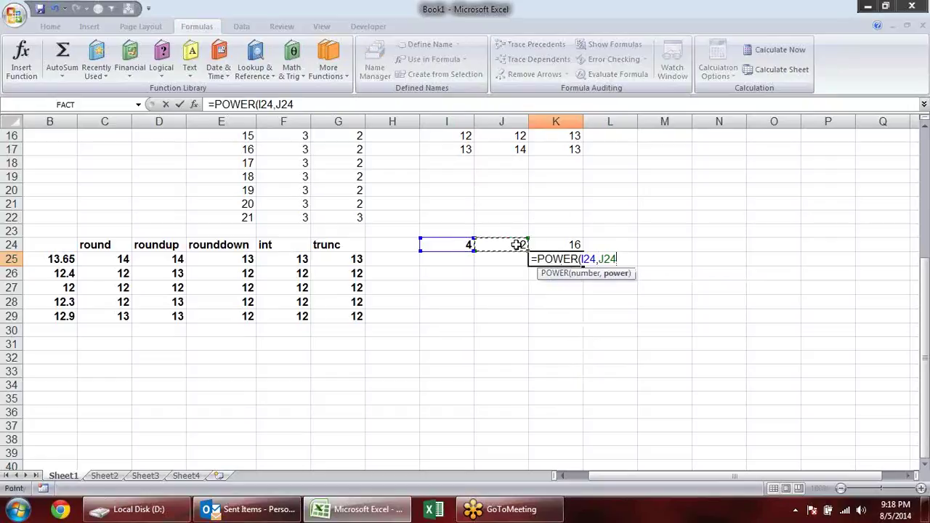
pyautogui.press('Return')
pyautogui.click(574, 258)
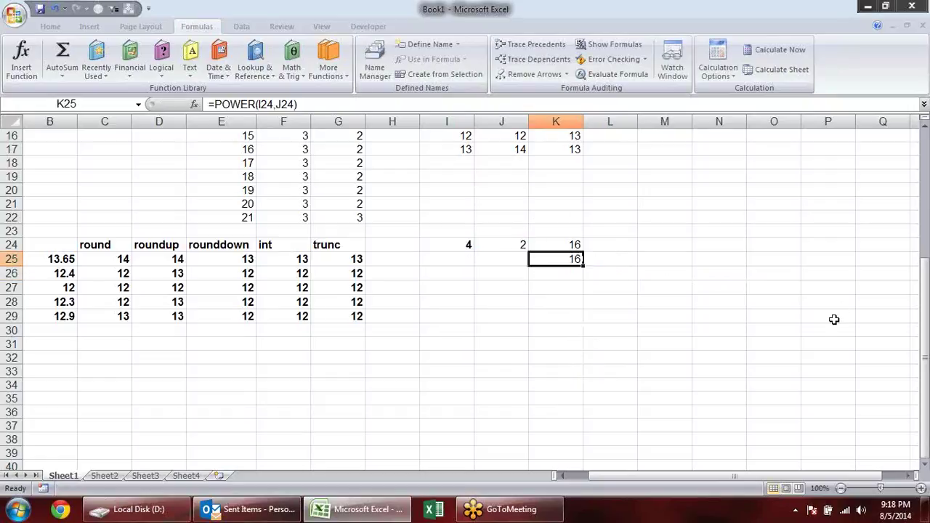
pyautogui.click(450, 269)
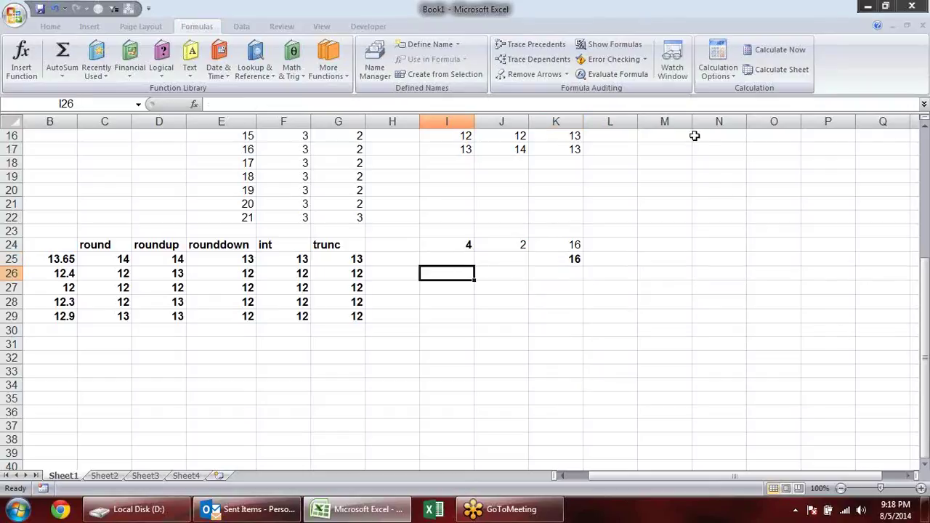
pyautogui.click(292, 69)
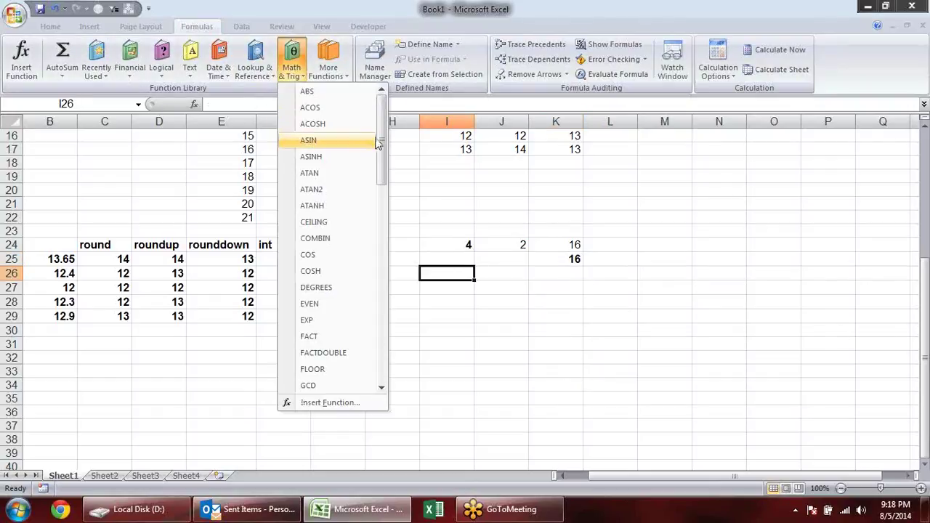
pyautogui.moveTo(380, 144)
pyautogui.mouseDown()
pyautogui.moveTo(360, 251)
pyautogui.moveTo(375, 287)
pyautogui.mouseUp()
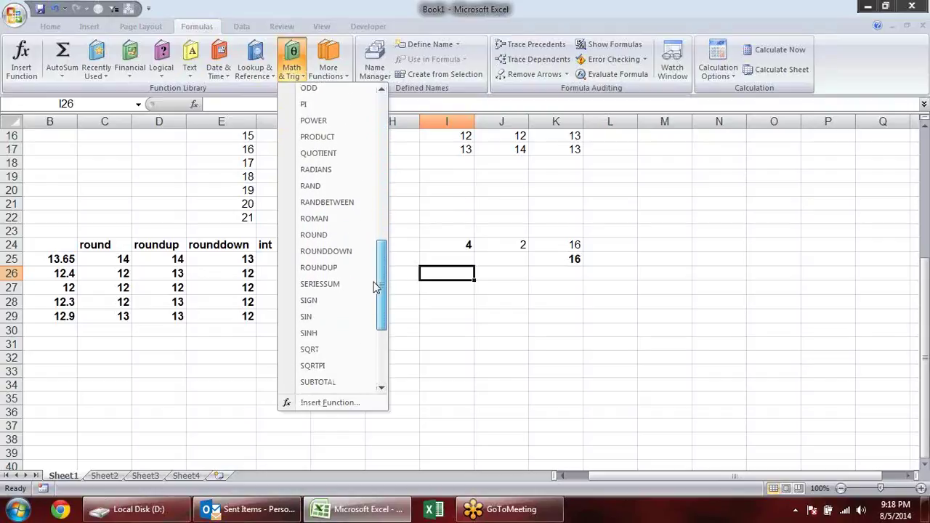
pyautogui.click(529, 281)
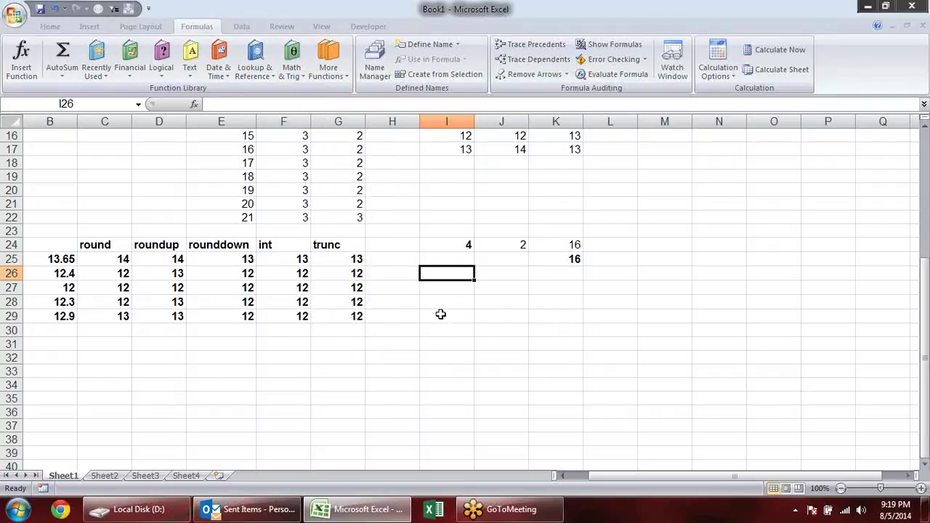
pyautogui.moveTo(457, 276)
pyautogui.mouseDown()
pyautogui.moveTo(500, 377)
pyautogui.moveTo(496, 396)
pyautogui.mouseUp()
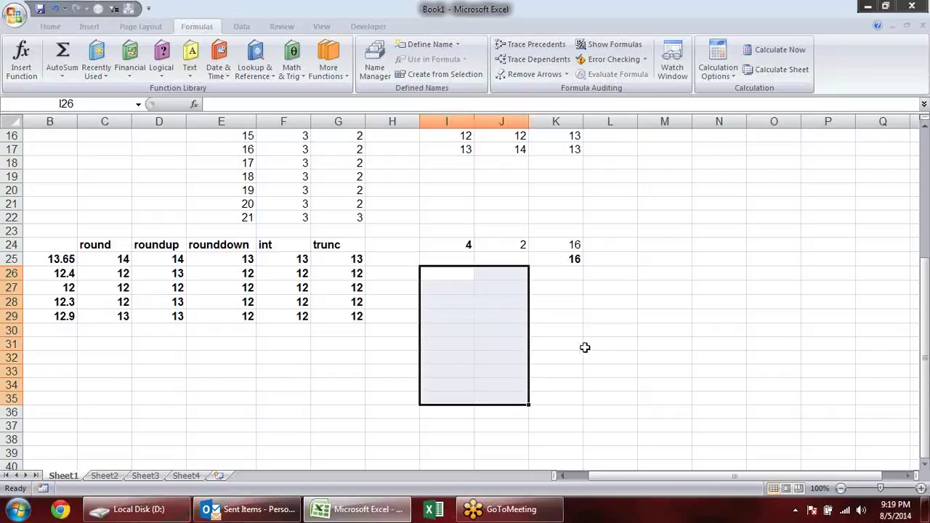
pyautogui.click(462, 275)
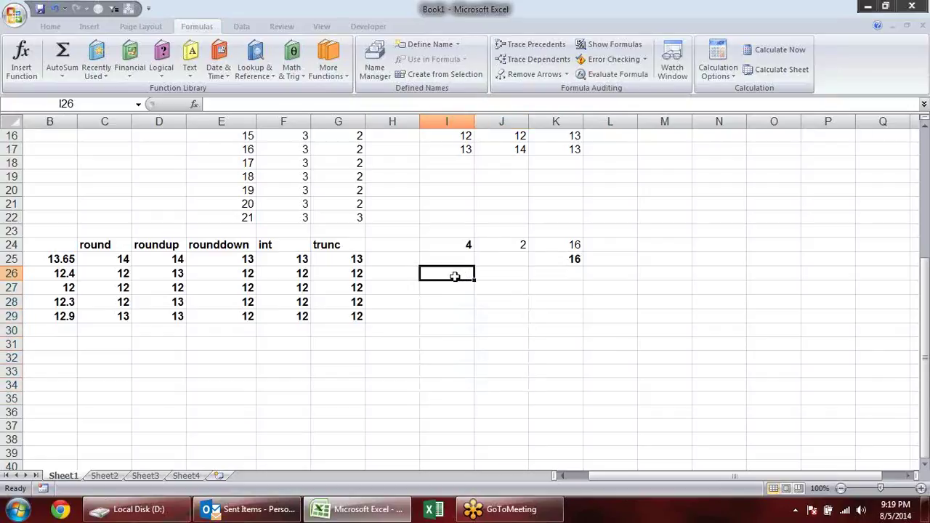
# Type the headings Rate, Qty and Amount in I26:K26
pyautogui.write('rATE')
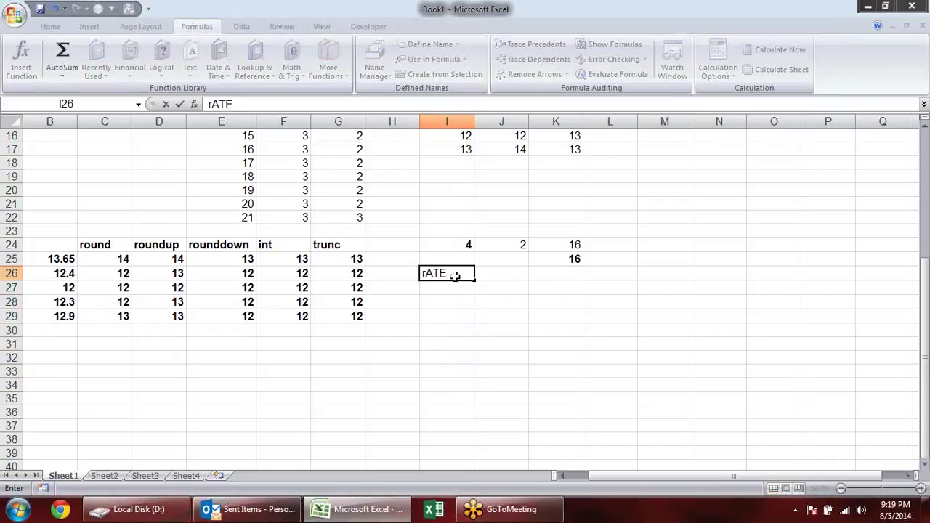
pyautogui.press('Tab')
pyautogui.write('Q')
pyautogui.press('Tab')
pyautogui.write('j')
pyautogui.press('Escape')
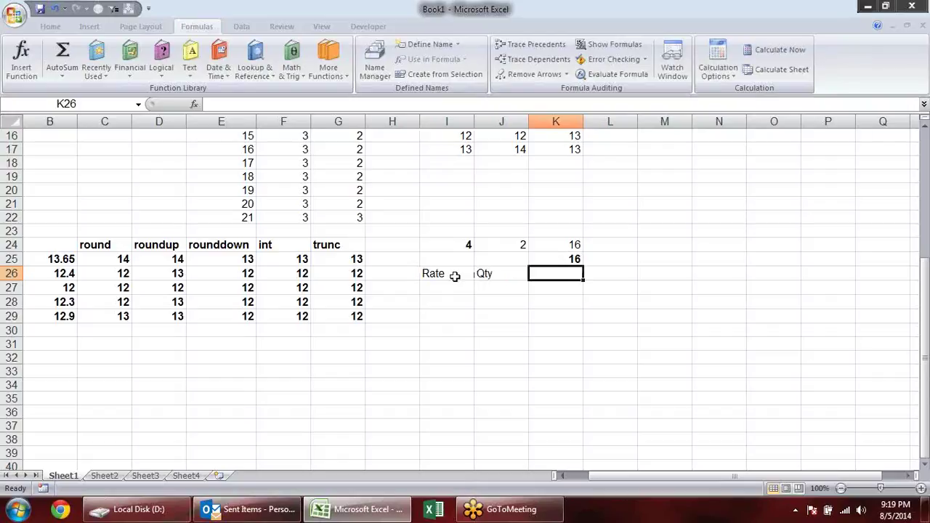
pyautogui.write('Amount')
pyautogui.press('Return')
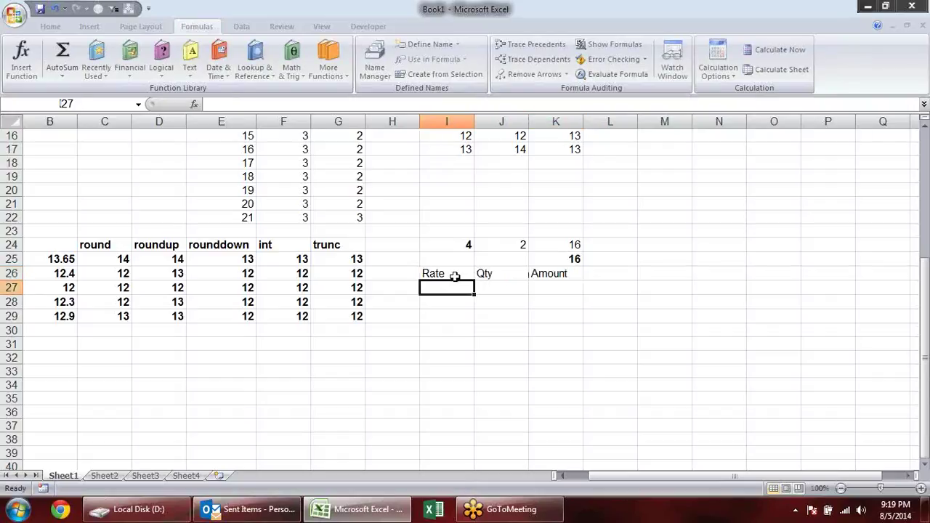
# Fill I27:J35 at once with =RANDBETWEEN(10,90) and copy the range
pyautogui.moveTo(465, 290); pyautogui.dragTo(485, 399)
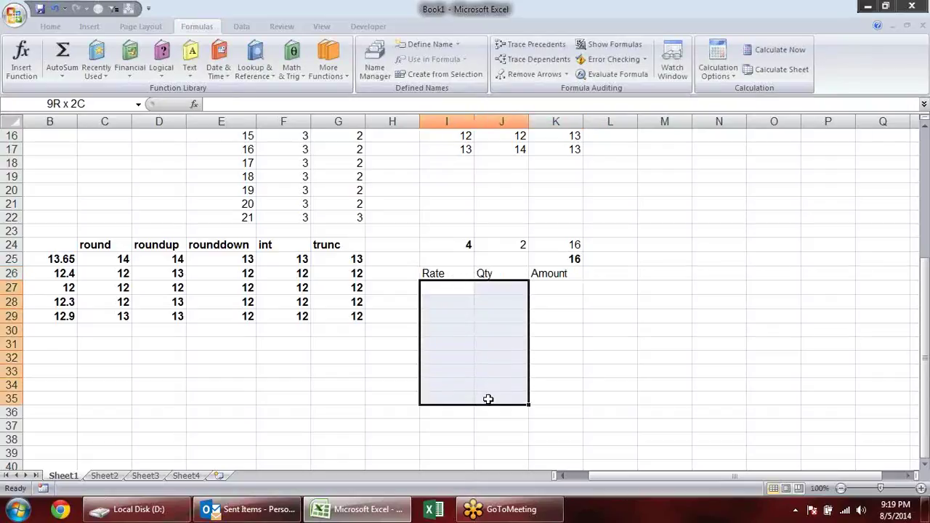
pyautogui.write('=')
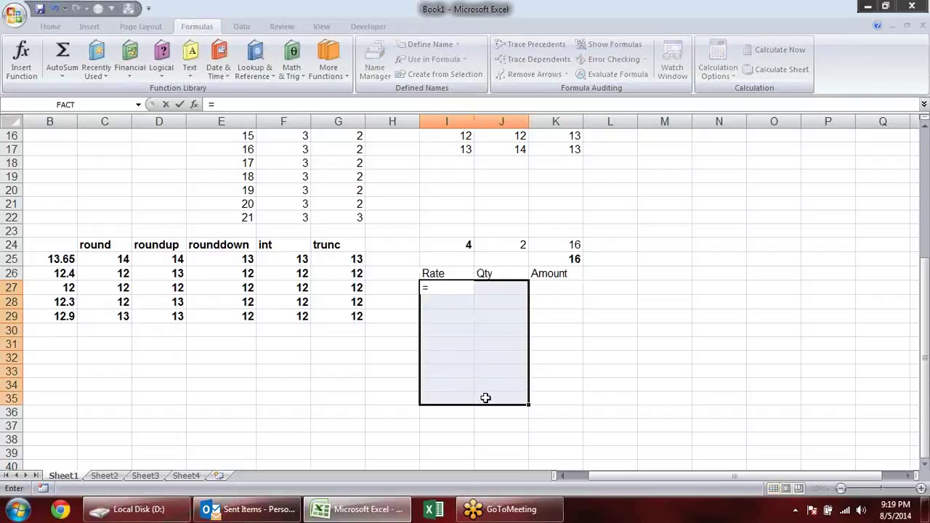
pyautogui.write('ra')
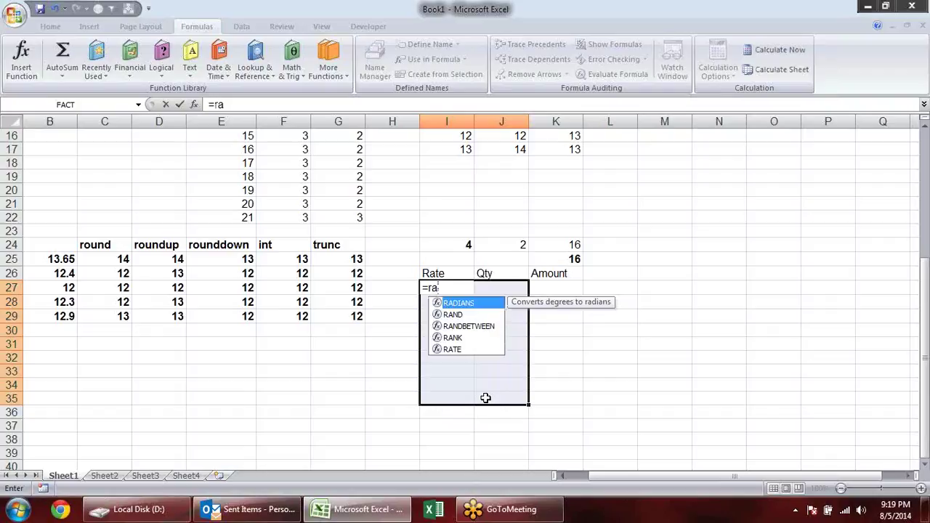
pyautogui.press('Down')
pyautogui.press('Down')
pyautogui.press('Tab')
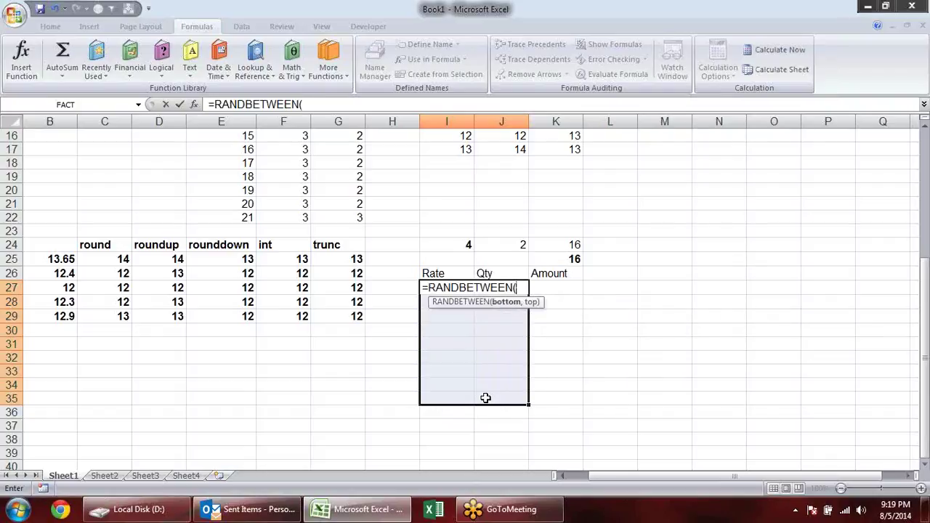
pyautogui.write('10,90')
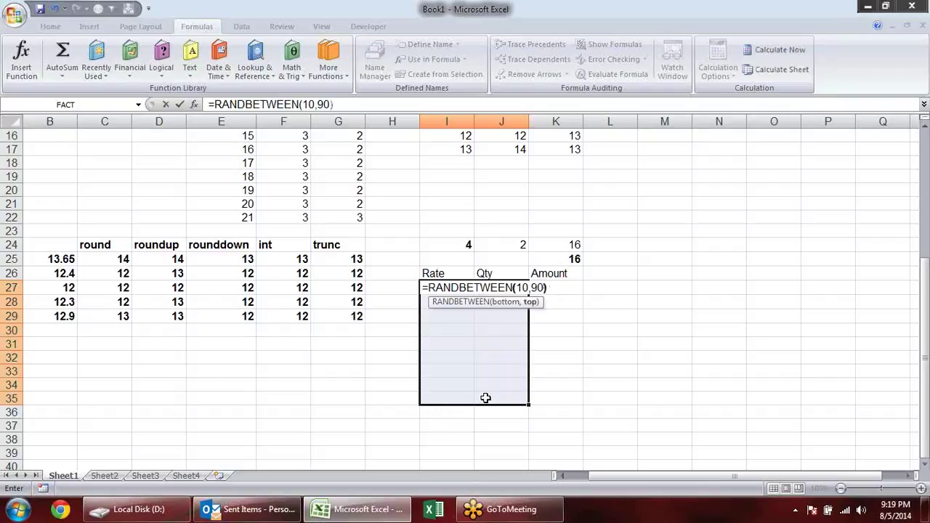
pyautogui.hotkey('ctrl', 'Return')
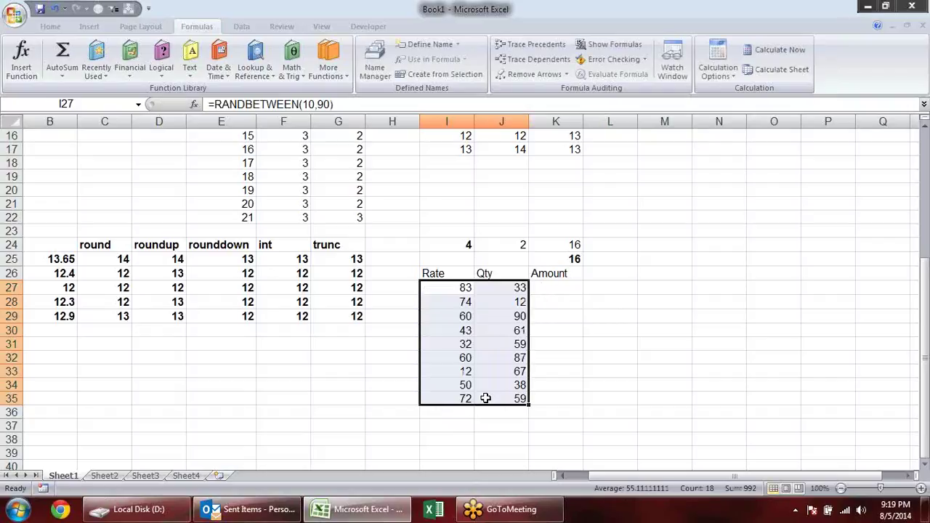
pyautogui.hotkey('ctrl', 'c')
# Paste the random Rate and Qty numbers back as fixed values
pyautogui.hotkey('alt', 'e')
pyautogui.press('s')
pyautogui.press('v')
pyautogui.press('Return')
pyautogui.press('Escape')
# Enter =I27*J27 in K27 and fill it down to K35
pyautogui.click(564, 290)
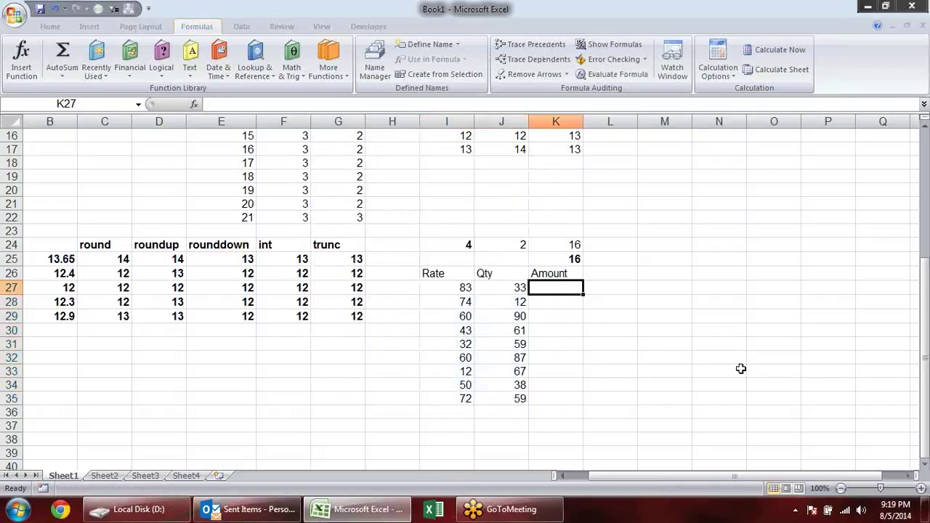
pyautogui.write('=')
pyautogui.click(464, 287)
pyautogui.write('*')
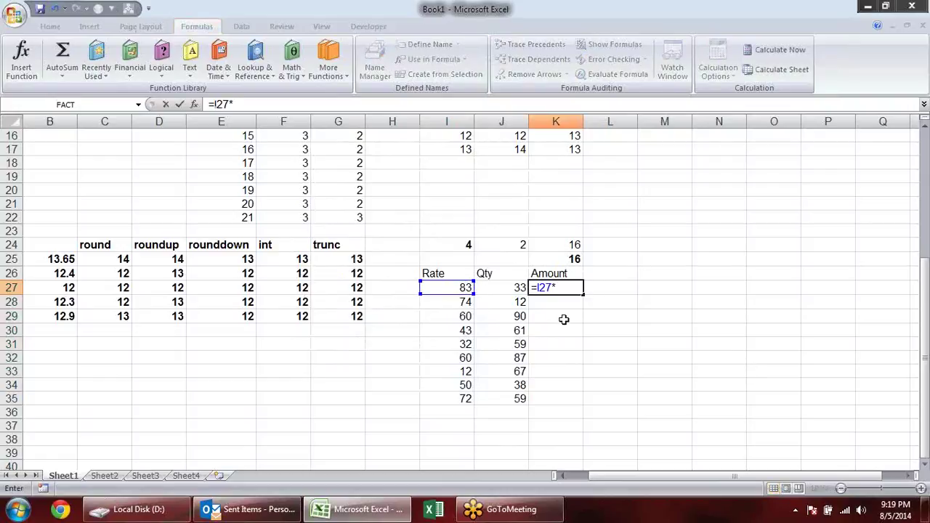
pyautogui.click(515, 289)
pyautogui.press('Return')
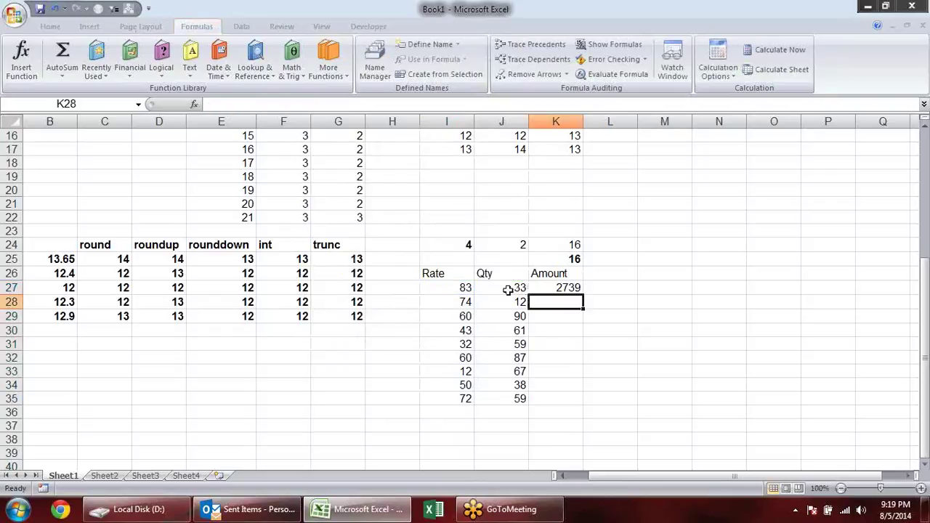
pyautogui.click(545, 289)
pyautogui.doubleClick(582, 293)
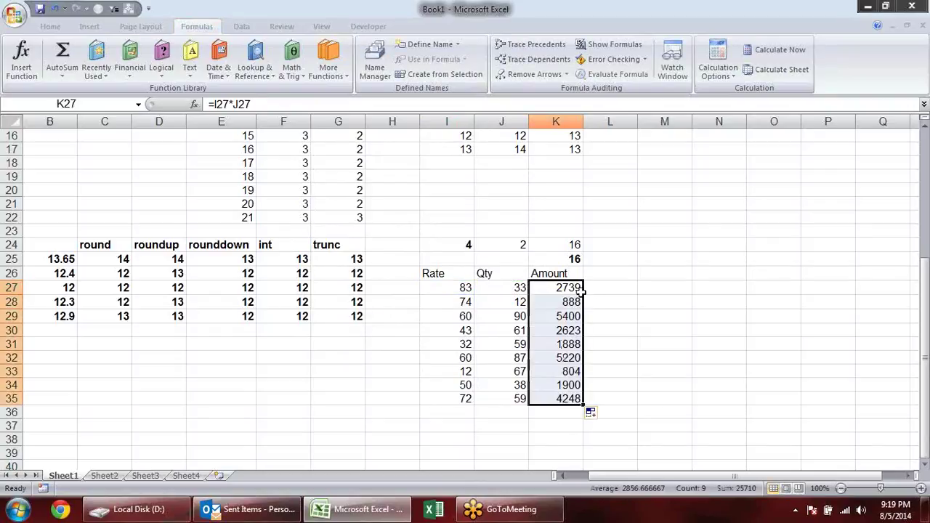
# Enter =PRODUCT(I27,J27) in L27 and fill it down to L35
pyautogui.click(612, 291)
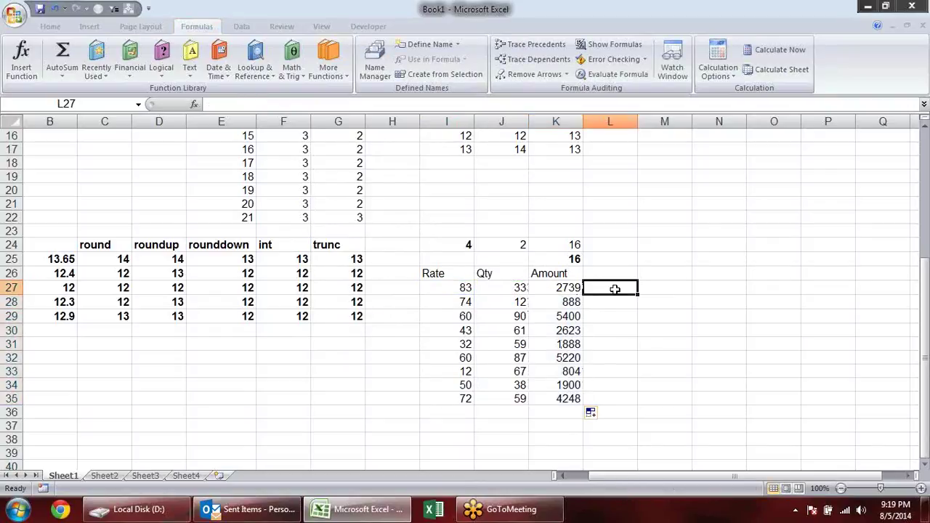
pyautogui.write('=pr')
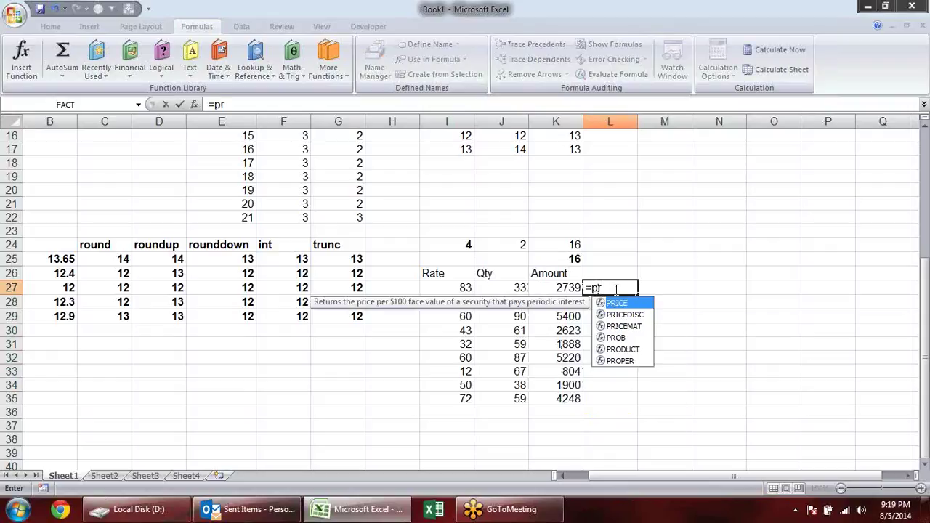
pyautogui.write('o')
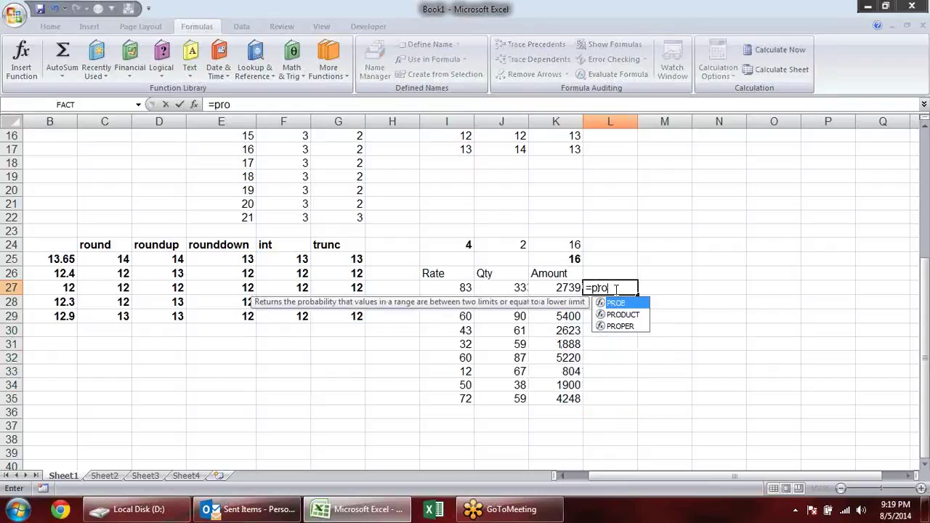
pyautogui.press('Down')
pyautogui.press('Tab')
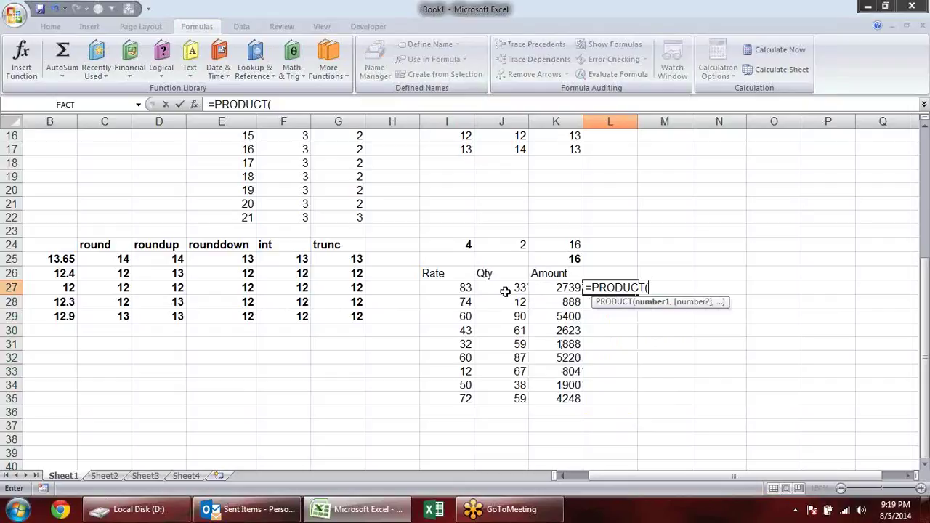
pyautogui.click(466, 288)
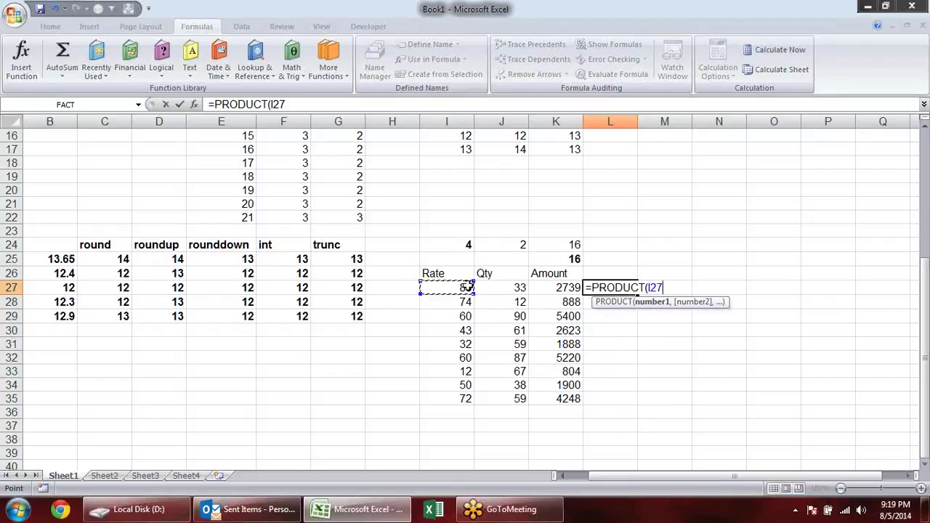
pyautogui.write(',')
pyautogui.click(519, 288)
pyautogui.write(',')
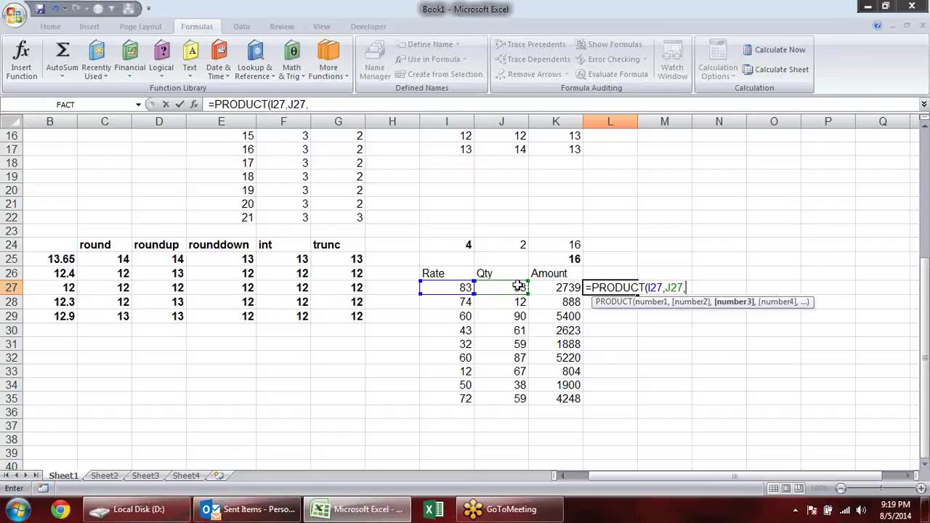
pyautogui.press('BackSpace')
pyautogui.press('Return')
pyautogui.click(616, 288)
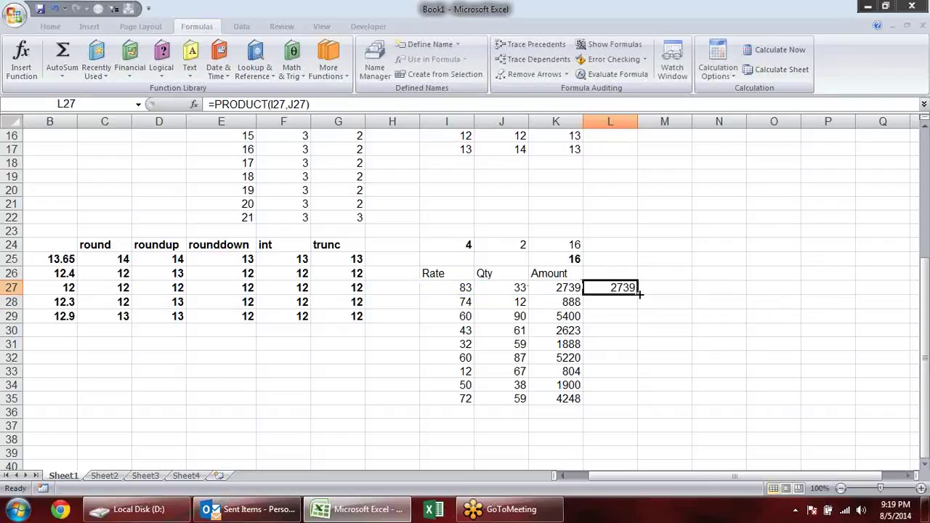
pyautogui.doubleClick(639, 293)
# AutoSum both Amount columns into K36:L36 and make the totals bold
pyautogui.moveTo(569, 411); pyautogui.dragTo(624, 412)
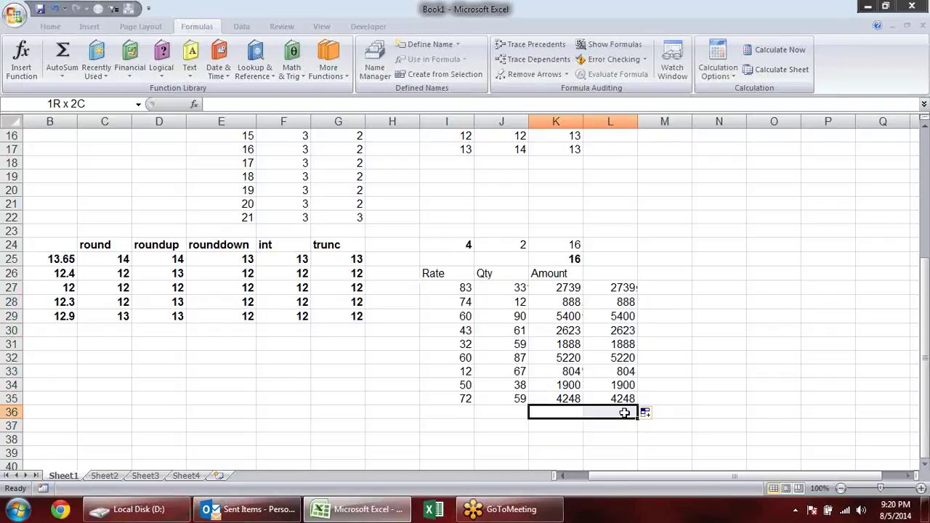
pyautogui.hotkey('alt', '=')
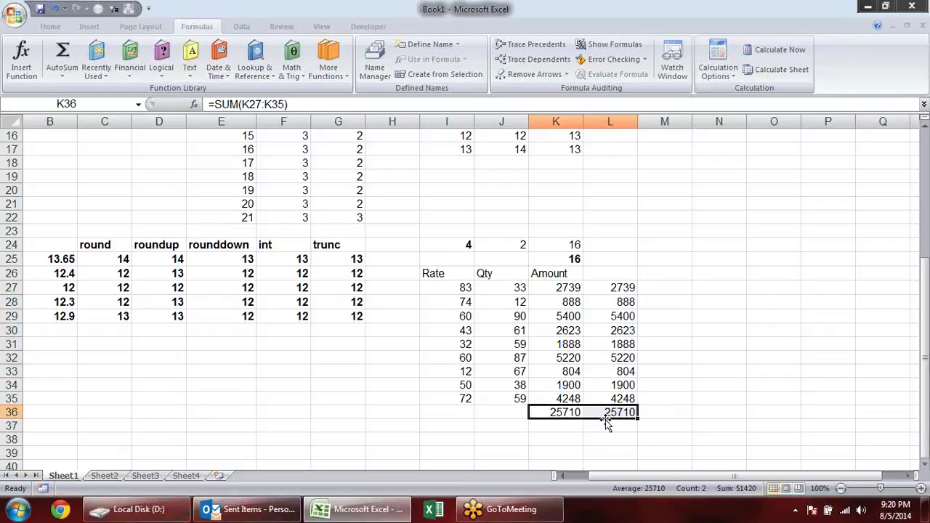
pyautogui.hotkey('ctrl', 'b')
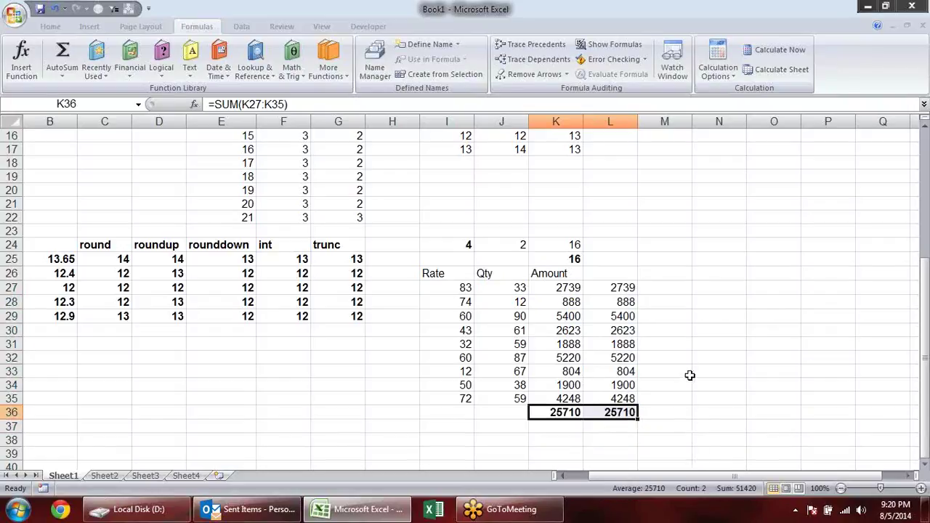
pyautogui.click(689, 375)
pyautogui.click(560, 411)
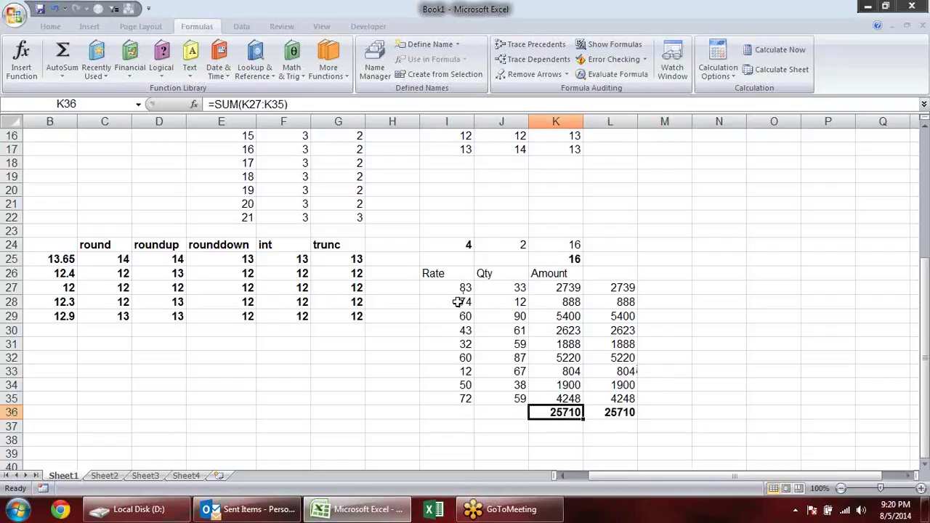
pyautogui.moveTo(560, 287); pyautogui.dragTo(618, 412)
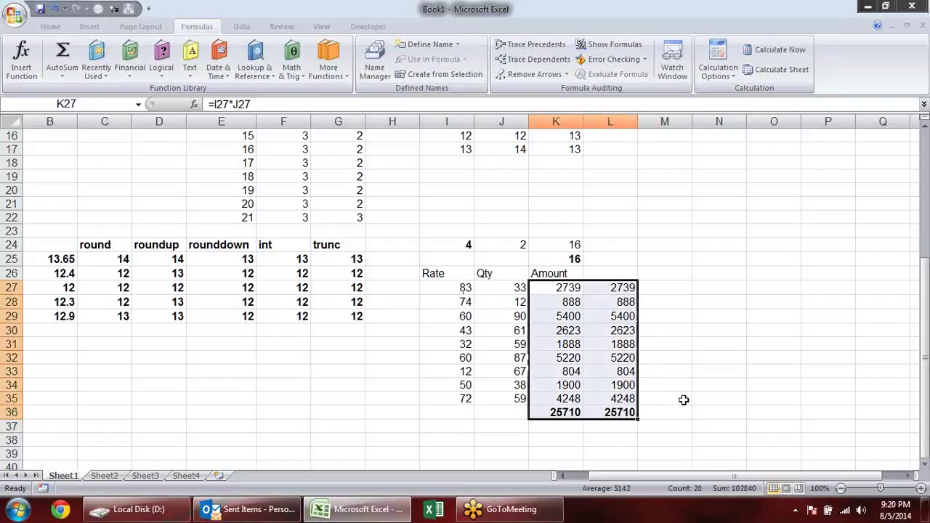
pyautogui.scroll(-2, 682, 269)
pyautogui.click(577, 329)
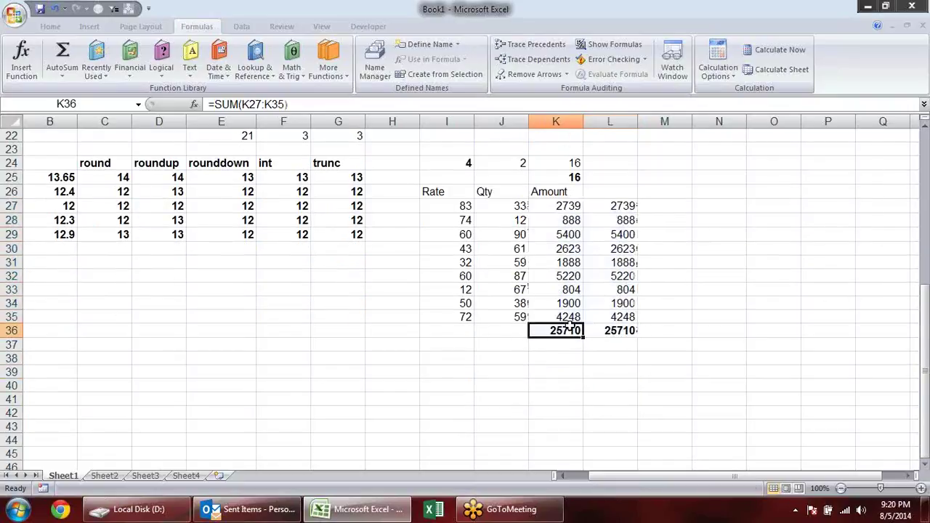
# Enter =SUMPRODUCT(I27:I35,J27:J35) in I37, returning 25710, and make it bold
pyautogui.click(454, 347)
pyautogui.write('=')
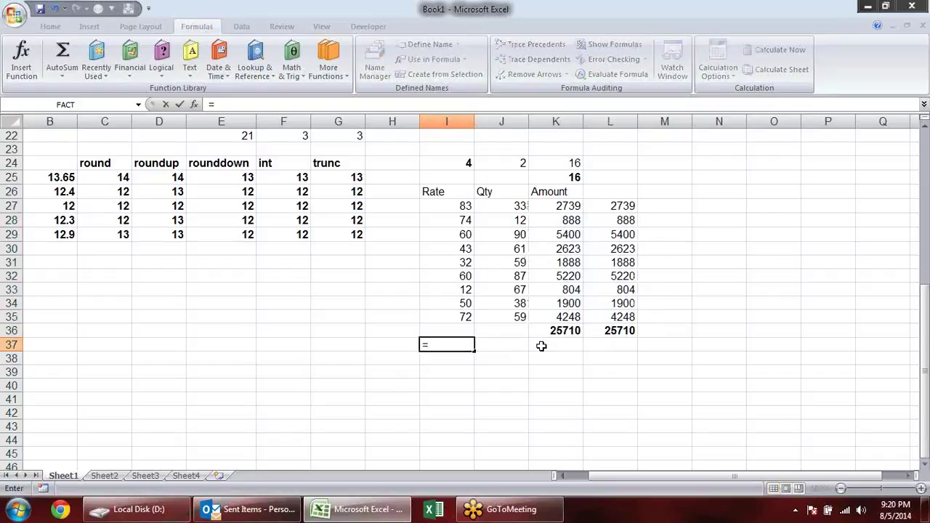
pyautogui.write('sumpro')
pyautogui.press('Tab')
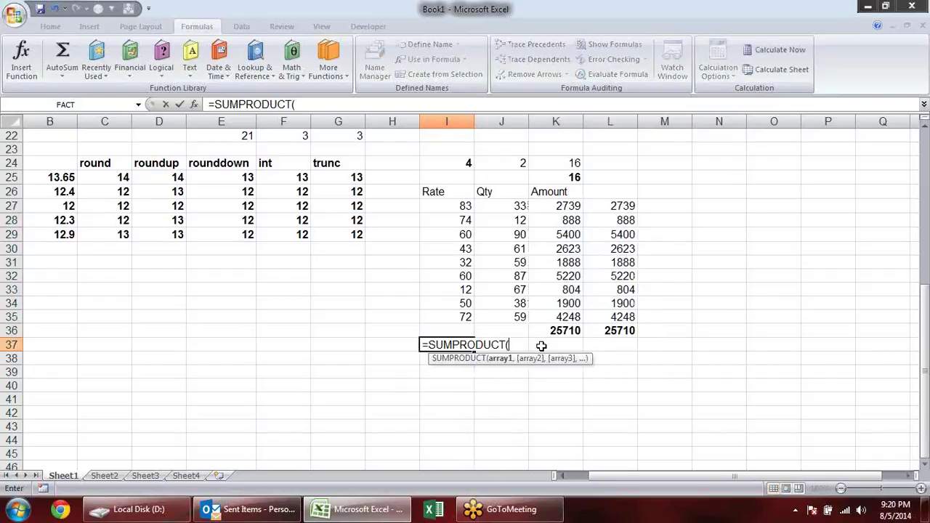
pyautogui.moveTo(459, 207); pyautogui.dragTo(467, 318)
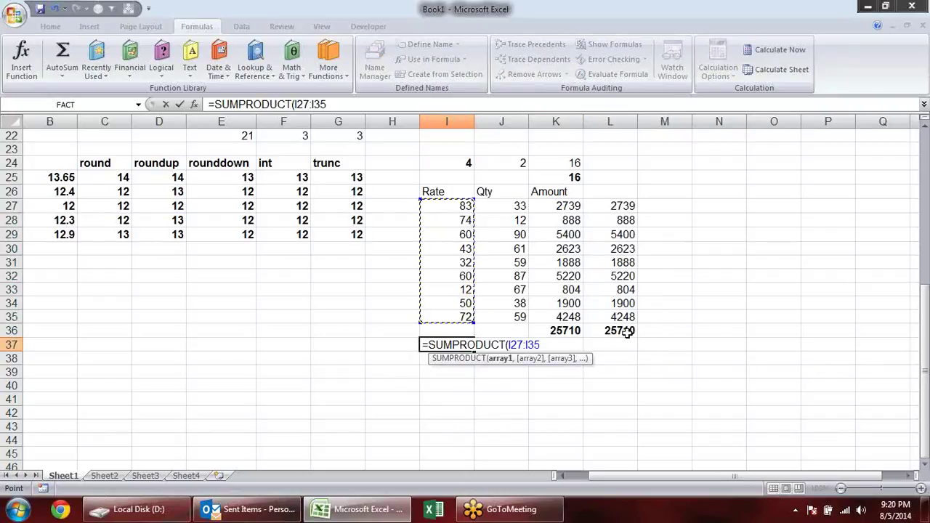
pyautogui.write(',')
pyautogui.moveTo(501, 206); pyautogui.dragTo(520, 317)
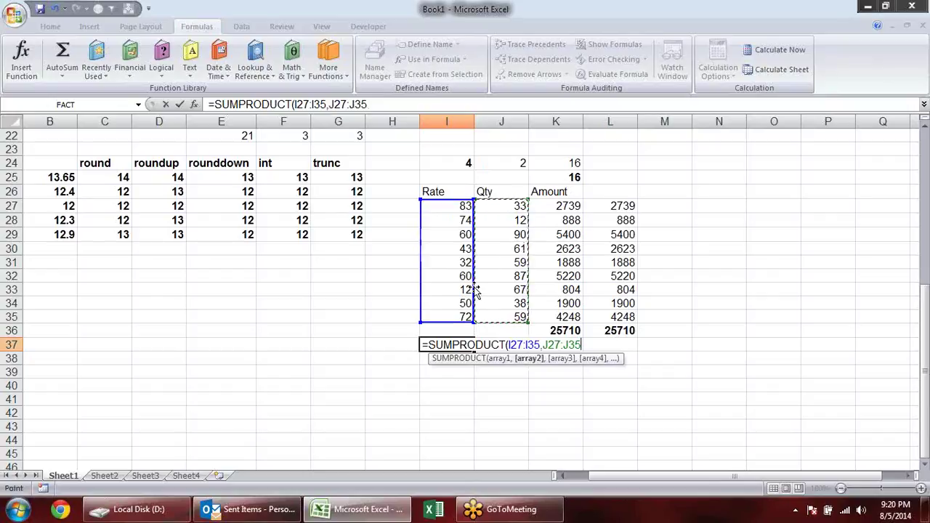
pyautogui.write(')')
pyautogui.press('Return')
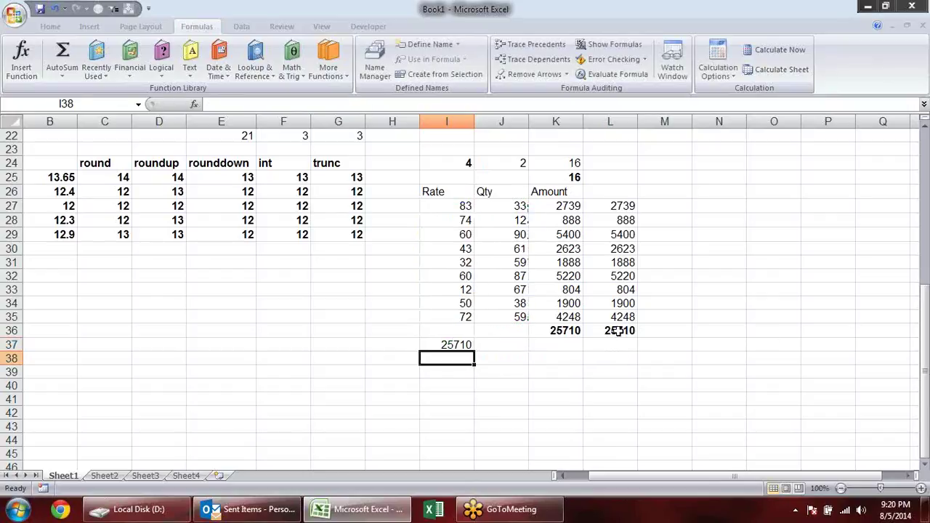
pyautogui.click(563, 329)
pyautogui.click(457, 348)
pyautogui.hotkey('ctrl', 'b')
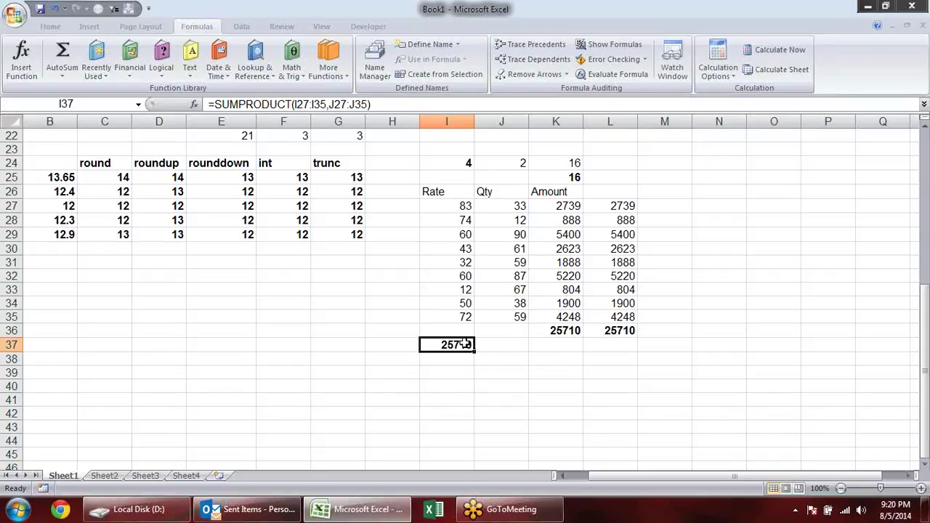
pyautogui.doubleClick(465, 344)
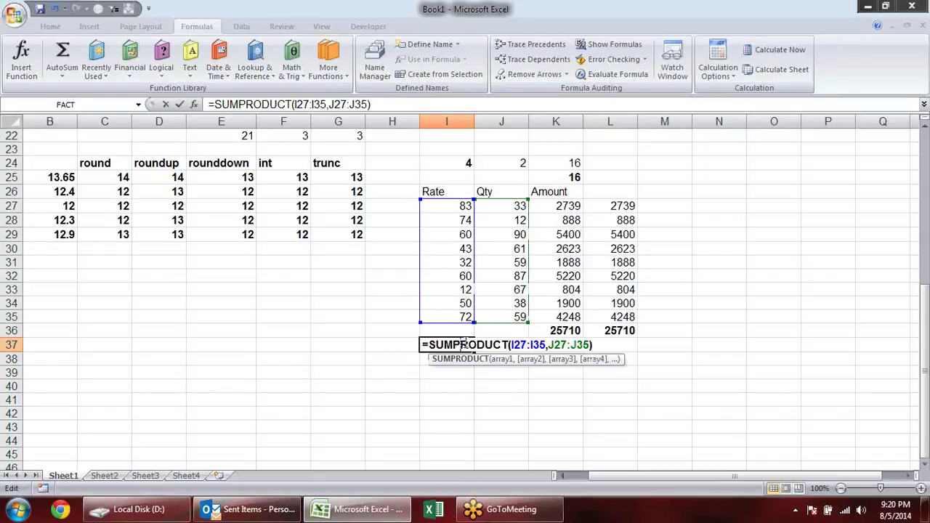
pyautogui.press('Escape')
pyautogui.click(571, 282)
# Inspect the cell references of the formulas in L31, K27 and L27
pyautogui.click(628, 262)
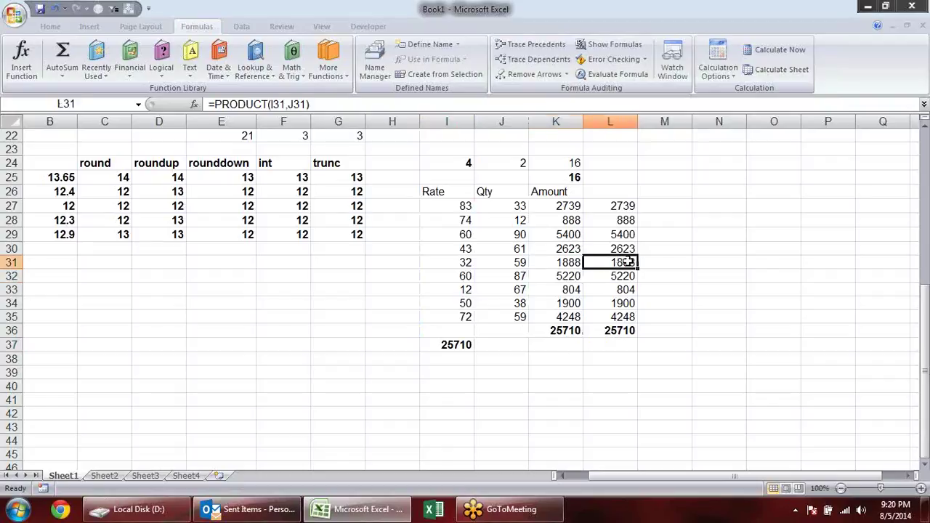
pyautogui.doubleClick(628, 262)
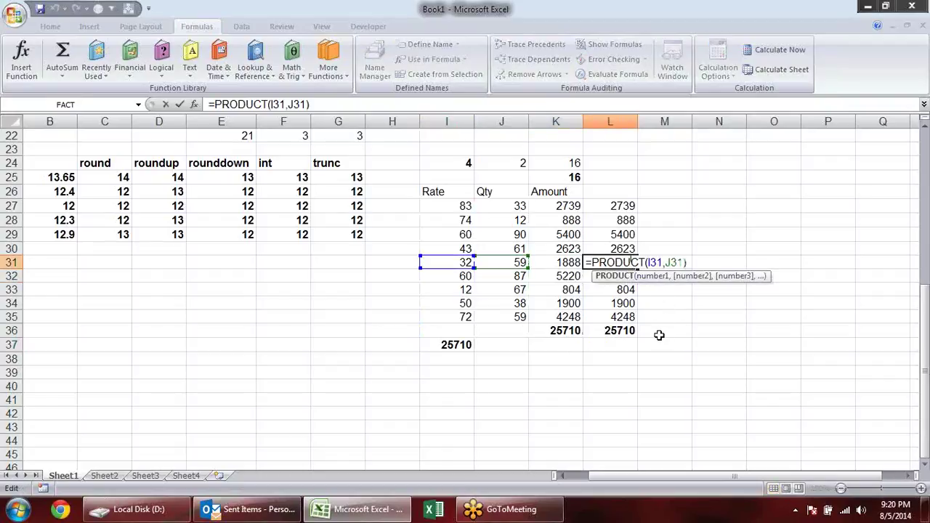
pyautogui.press('Escape')
pyautogui.click(465, 344)
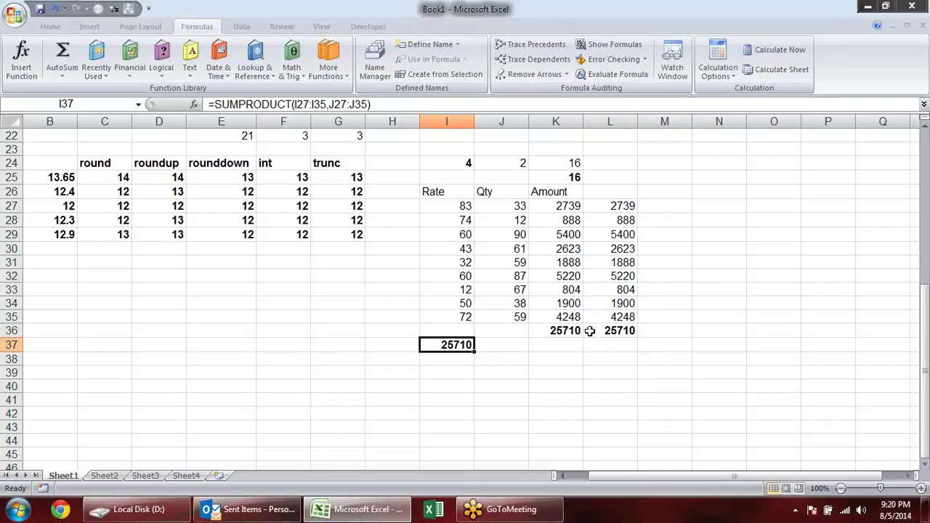
pyautogui.doubleClick(556, 208)
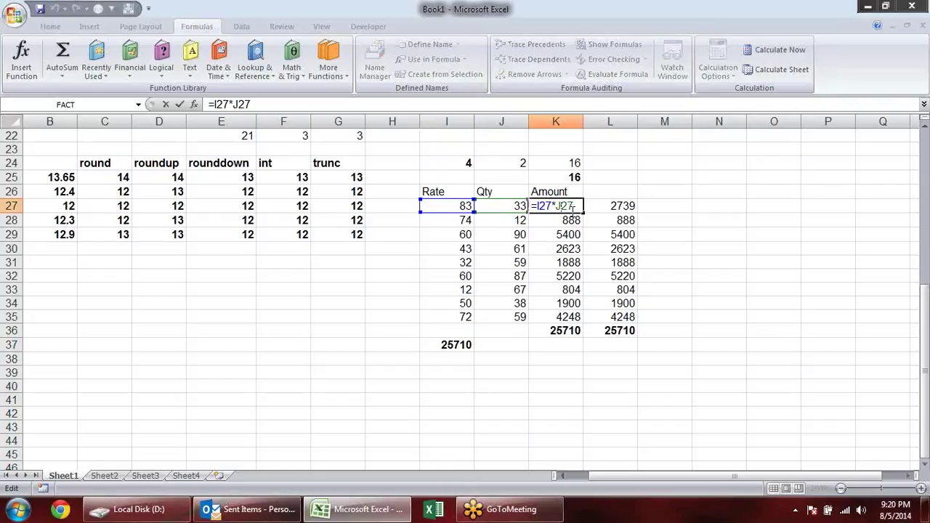
pyautogui.click(607, 206)
pyautogui.doubleClick(607, 205)
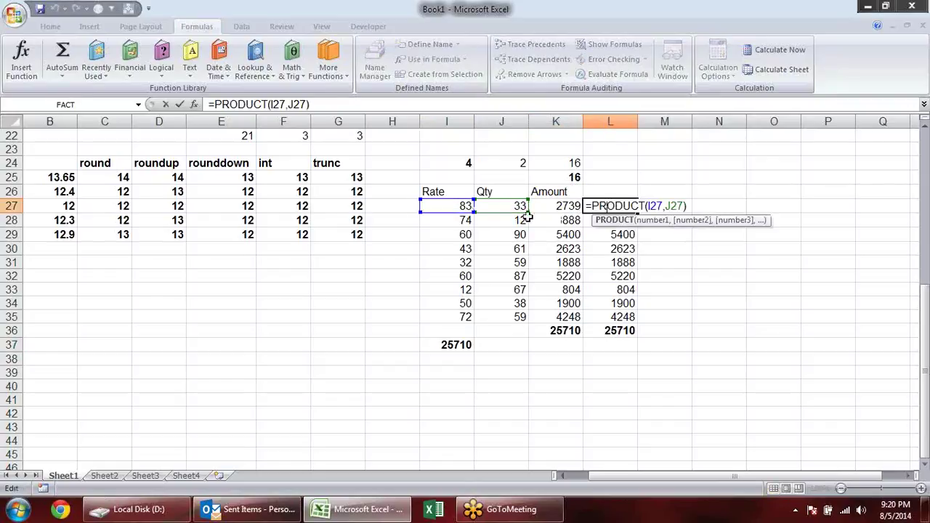
pyautogui.click(650, 206)
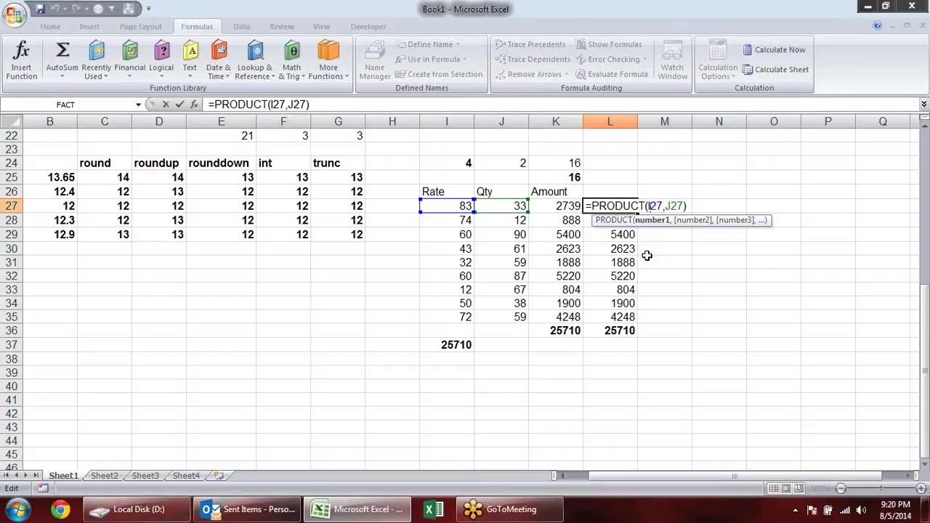
pyautogui.press('Escape')
# Check the K27:K35 Amount values against the K36 total of 25710
pyautogui.moveTo(557, 209); pyautogui.dragTo(554, 320)
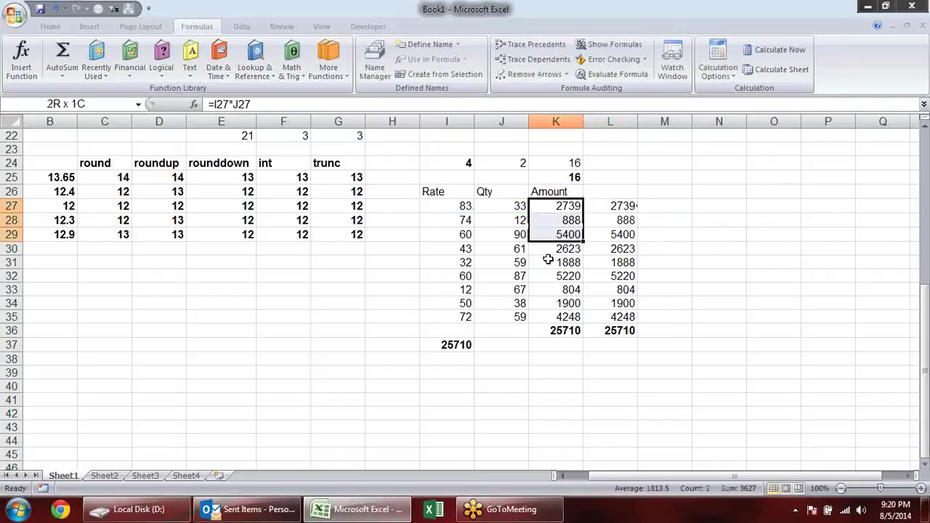
pyautogui.click(559, 330)
pyautogui.press('Left')
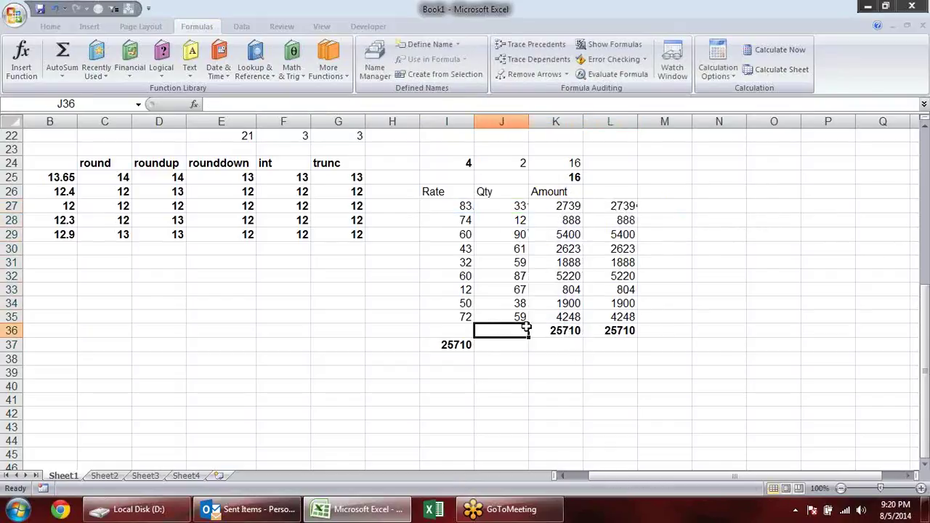
pyautogui.press('alt')
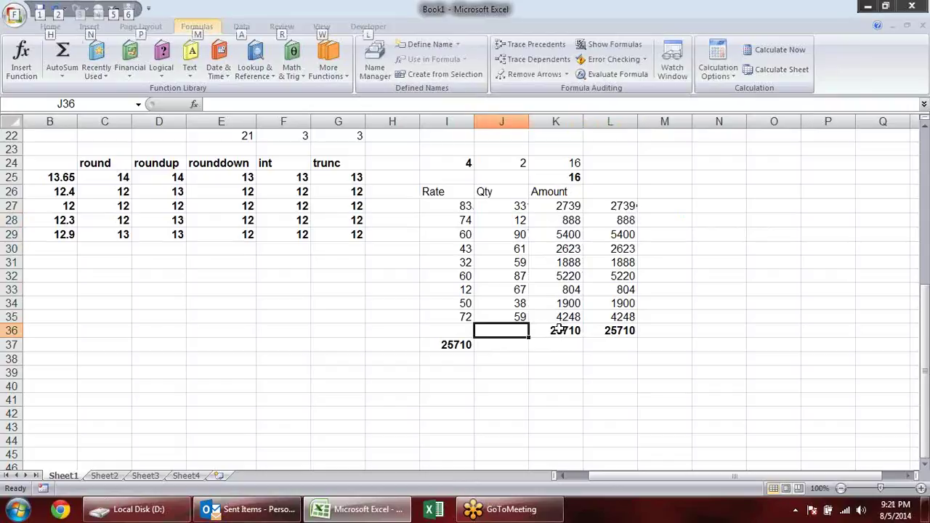
# Label the totals row 'G Total' in J36
pyautogui.press('h')
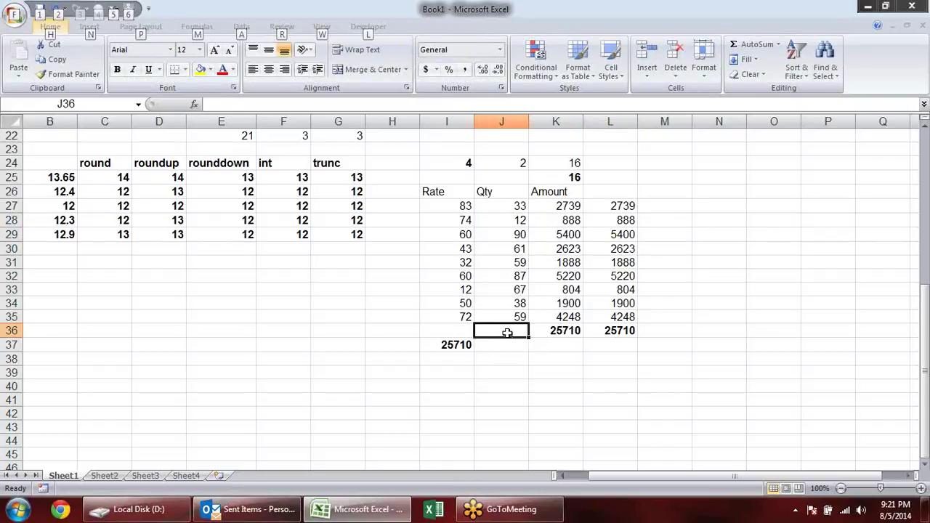
pyautogui.doubleClick(507, 332)
pyautogui.doubleClick(507, 332)
pyautogui.write('G')
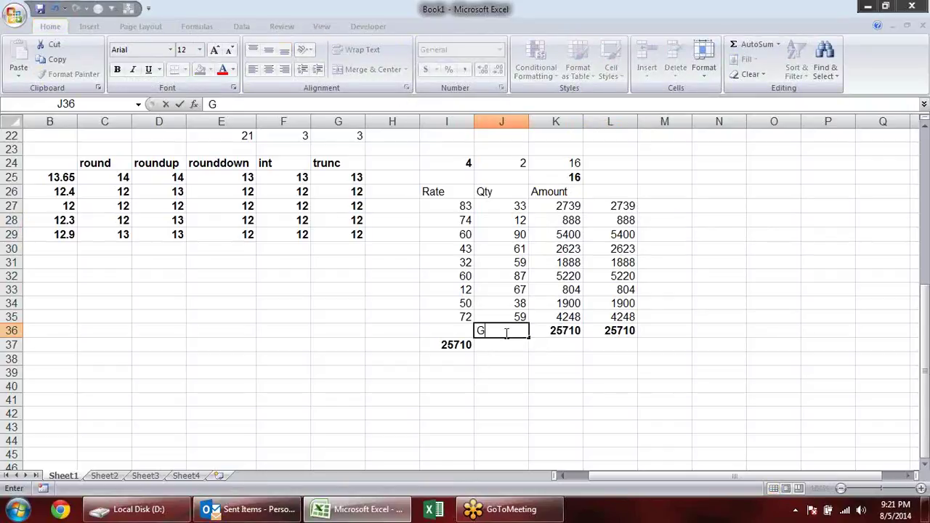
pyautogui.write(' To')
pyautogui.press('BackSpace')
pyautogui.press('BackSpace')
pyautogui.write('l')
pyautogui.press('Return')
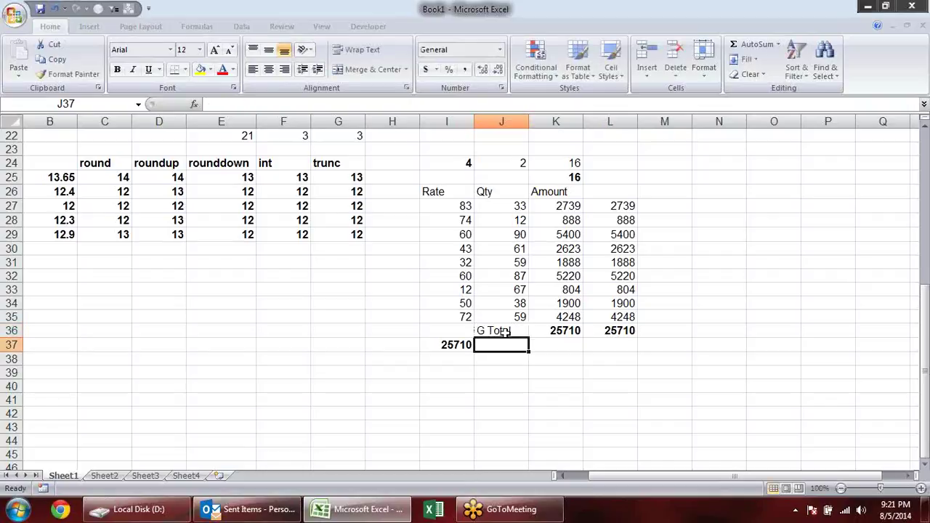
# Make the Amount figures and totals in K27:L36 bold
pyautogui.click(554, 333)
pyautogui.hotkey('ctrl', 'b')
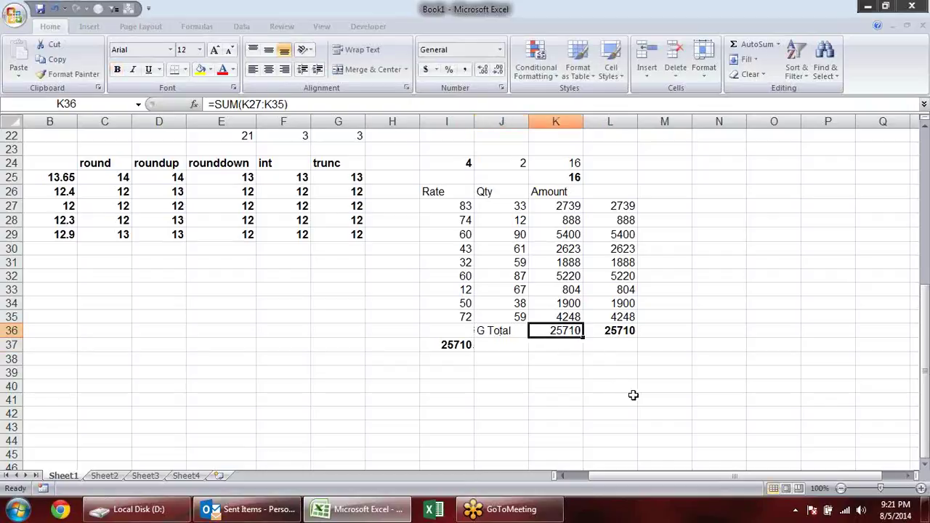
pyautogui.moveTo(554, 210); pyautogui.dragTo(609, 330)
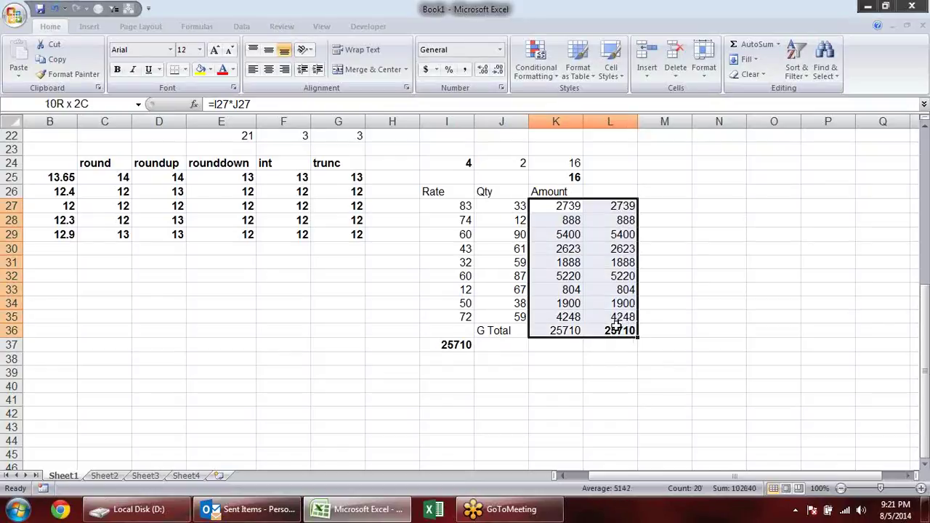
pyautogui.hotkey('ctrl', 'b')
pyautogui.click(576, 347)
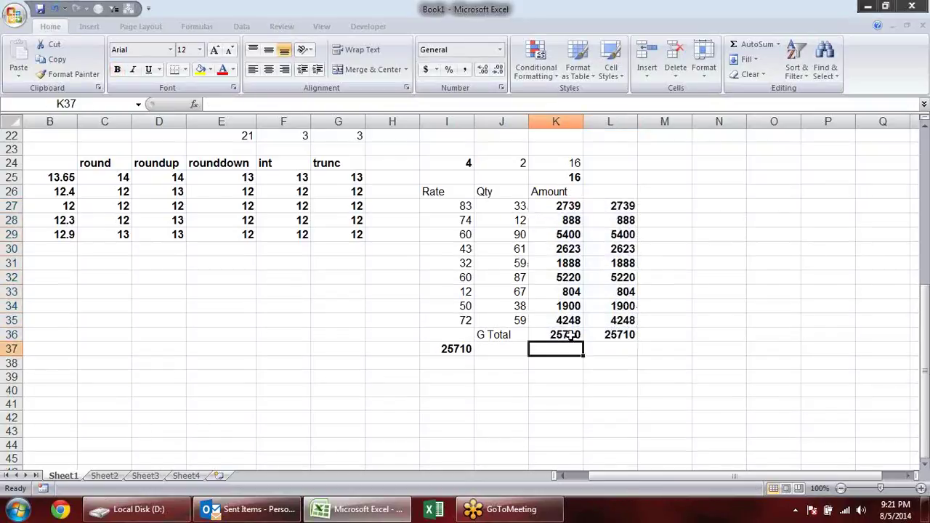
pyautogui.press('Up')
# Enter a SUMPRODUCT formula in I37 using the Rate values I27:I35
pyautogui.click(456, 350)
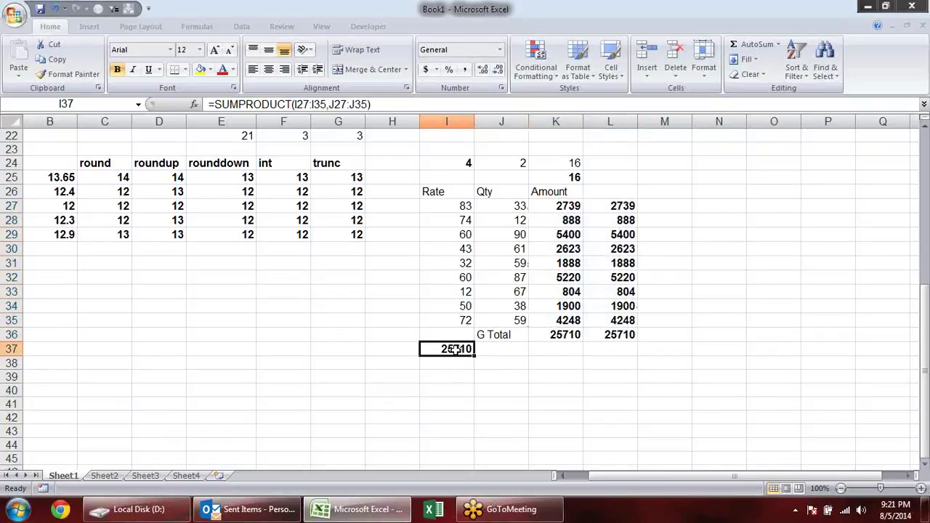
pyautogui.write('=sum')
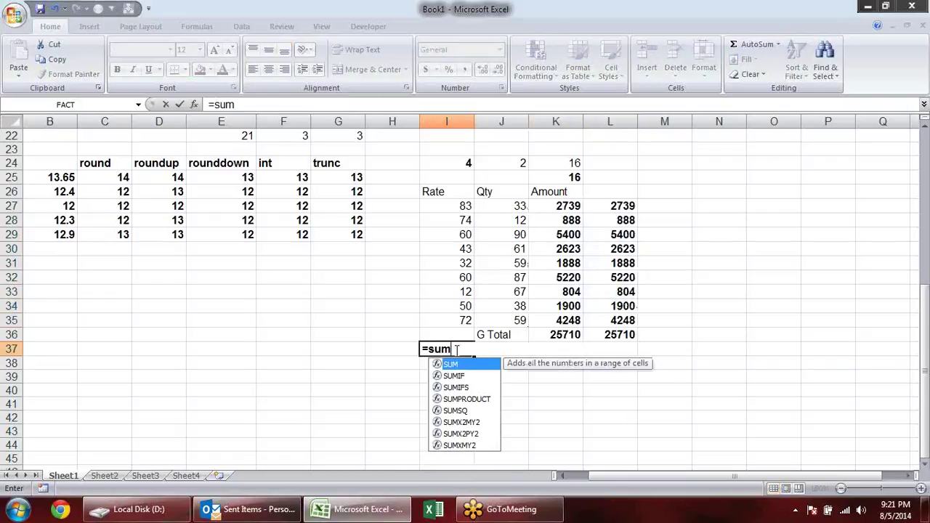
pyautogui.write('pr')
pyautogui.press('Tab')
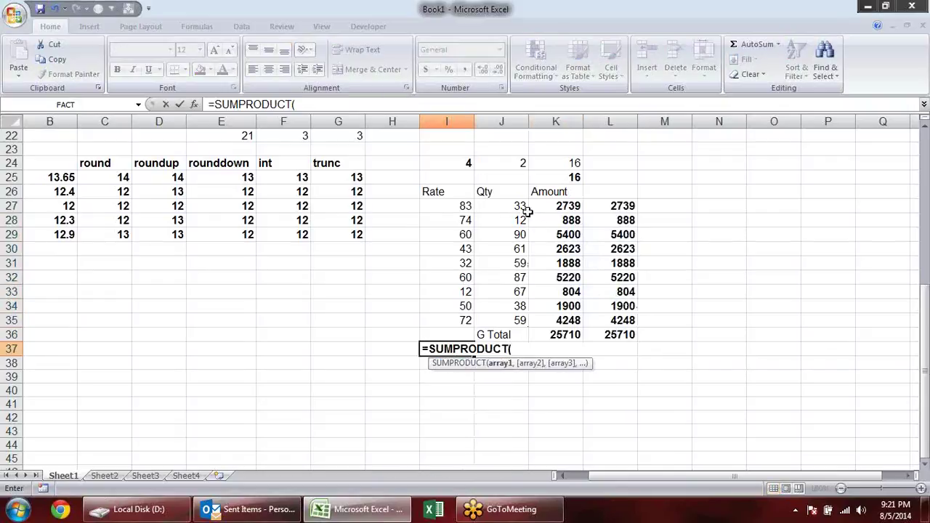
pyautogui.moveTo(452, 210); pyautogui.dragTo(429, 320)
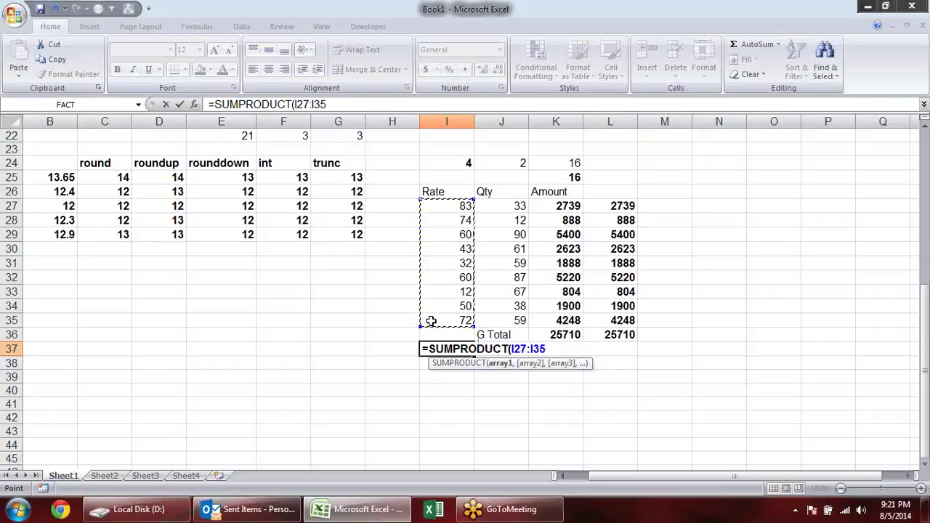
pyautogui.click(456, 317)
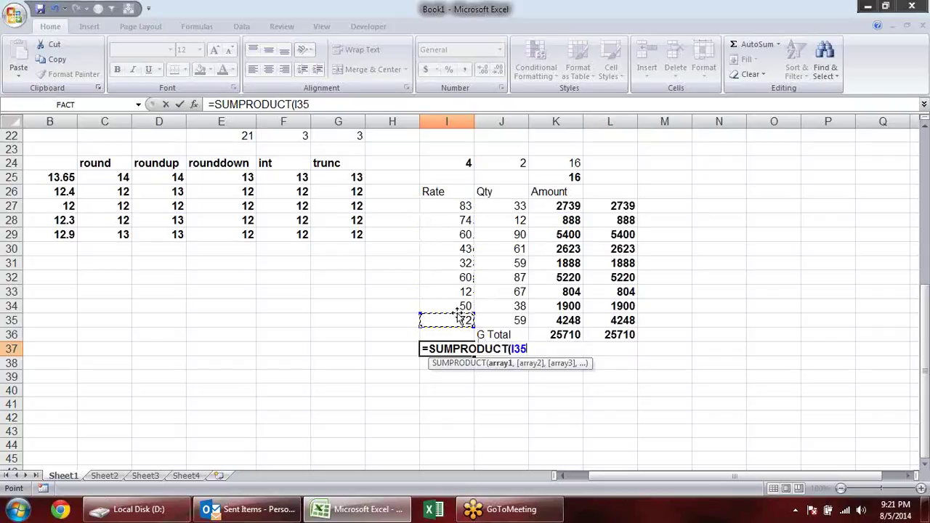
pyautogui.moveTo(459, 317)
pyautogui.mouseDown()
pyautogui.moveTo(465, 207)
pyautogui.moveTo(504, 323)
pyautogui.mouseUp()
pyautogui.write(',')
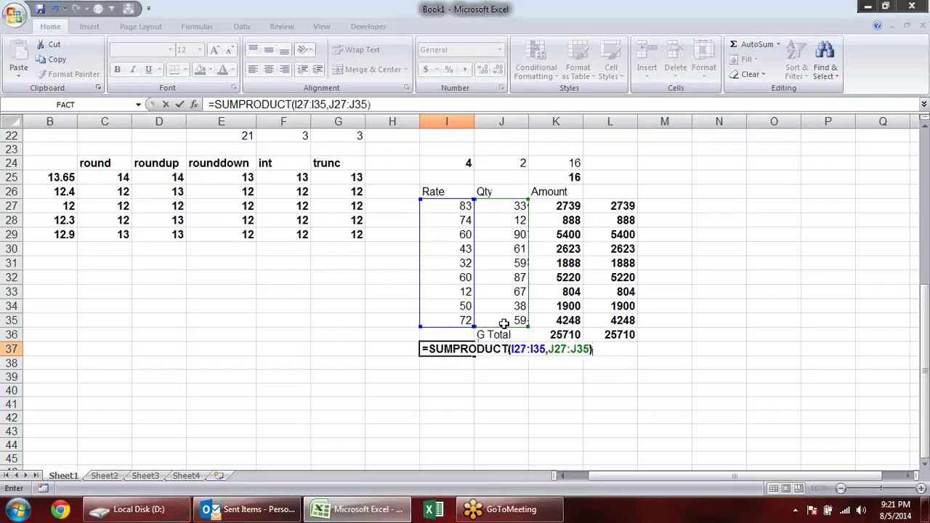
pyautogui.press('Return')
# Set the SUMPRODUCT's second array to the Qty values J27:J35
pyautogui.click(465, 348)
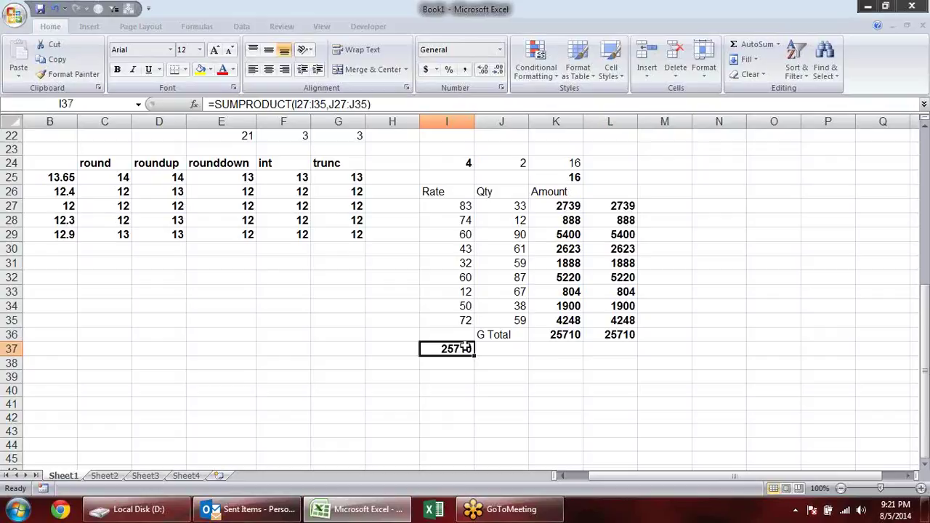
pyautogui.doubleClick(465, 348)
pyautogui.click(508, 363)
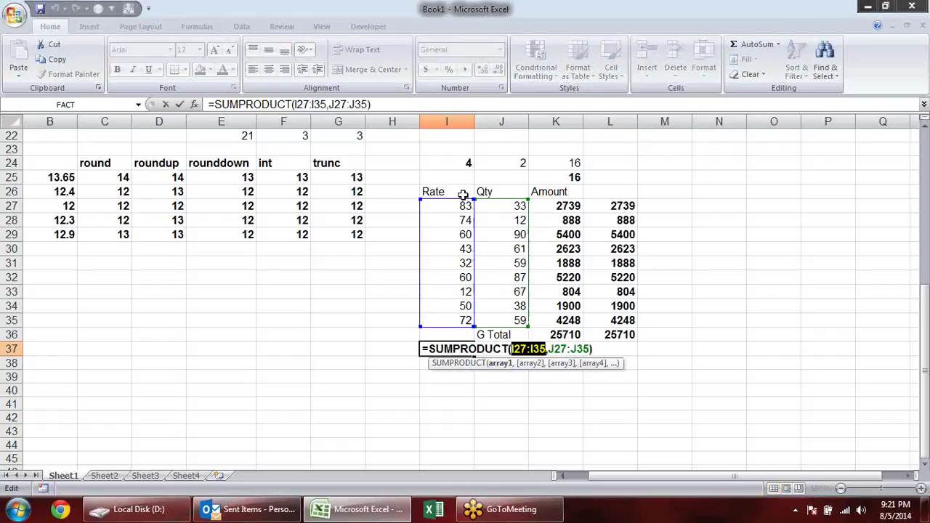
pyautogui.click(530, 365)
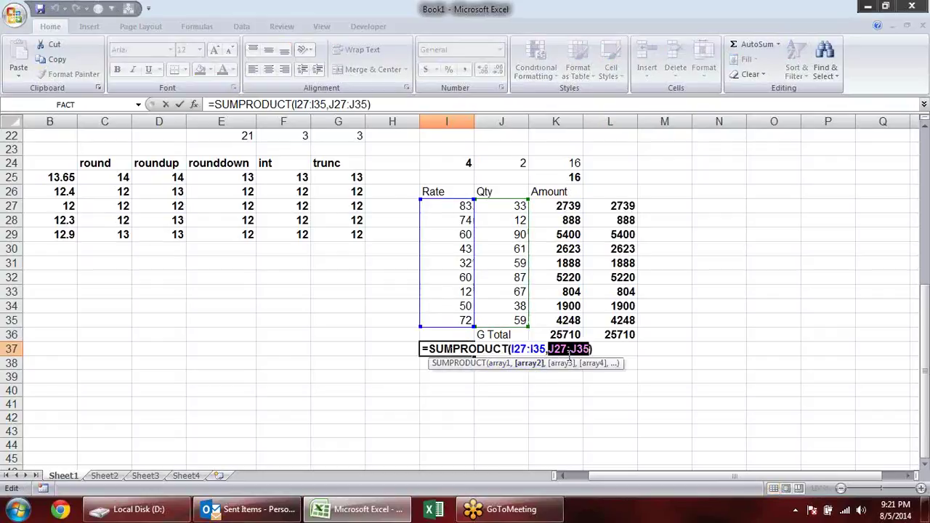
pyautogui.moveTo(492, 206)
pyautogui.mouseDown()
pyautogui.moveTo(494, 317)
pyautogui.moveTo(501, 322)
pyautogui.mouseUp()
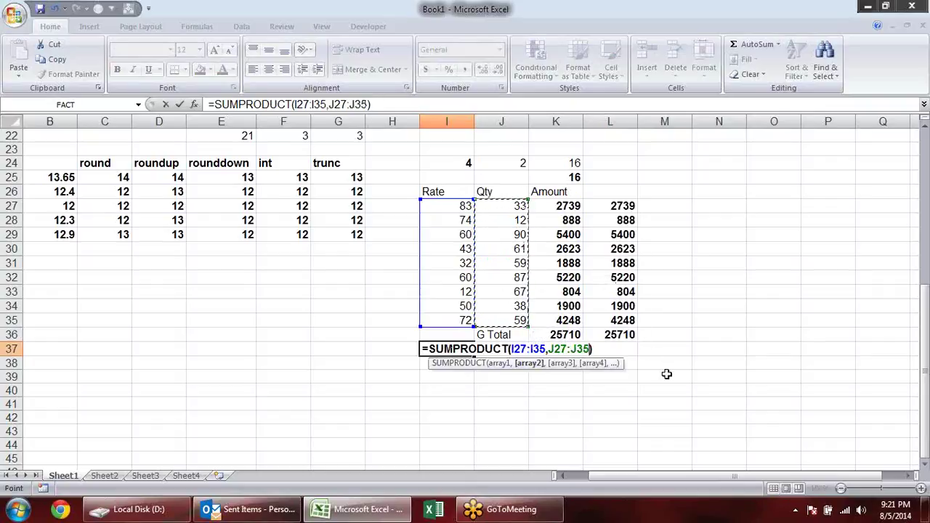
pyautogui.press('Return')
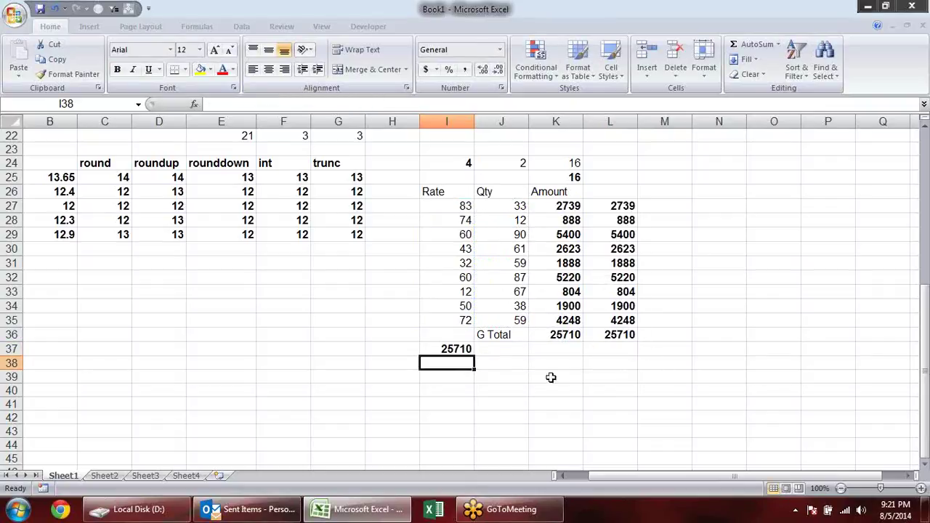
# Review the I37 SUMPRODUCT ranges, confirming the 25710 result stays unchanged
pyautogui.click(465, 348)
pyautogui.doubleClick(465, 349)
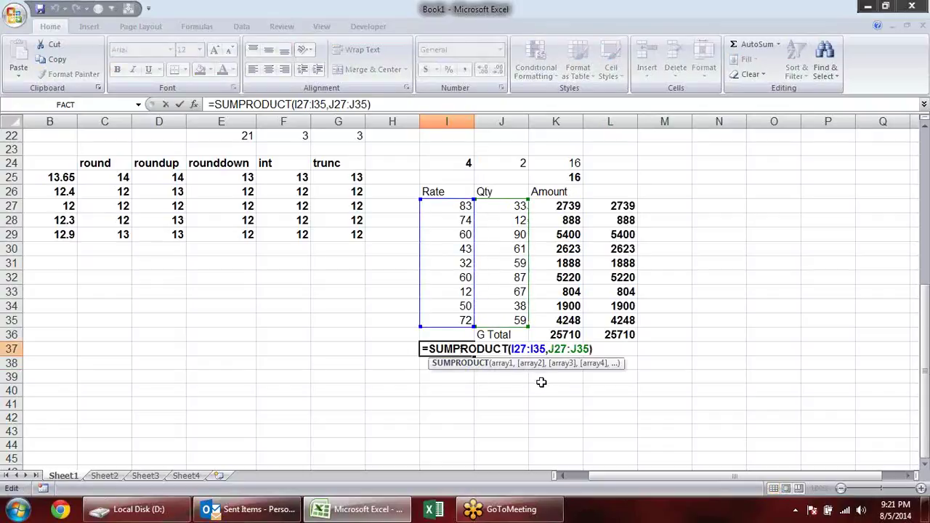
pyautogui.press('Return')
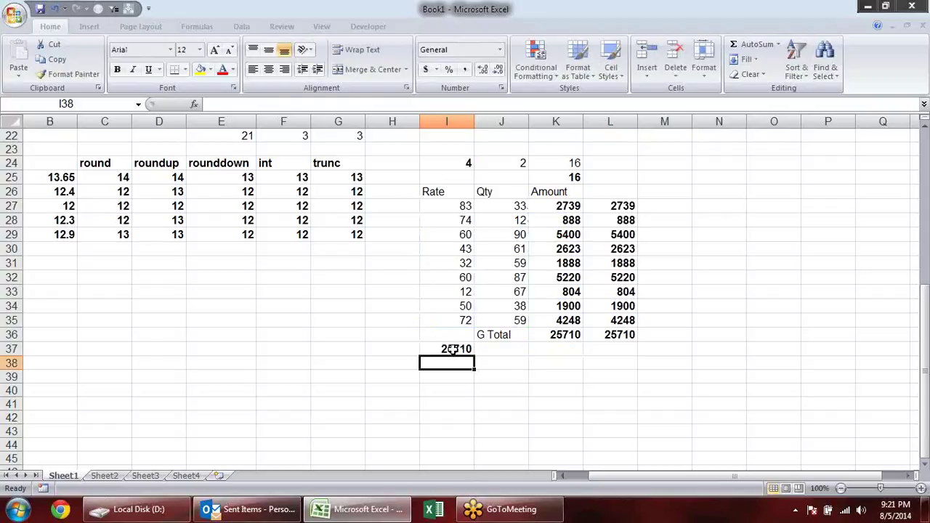
pyautogui.doubleClick(452, 349)
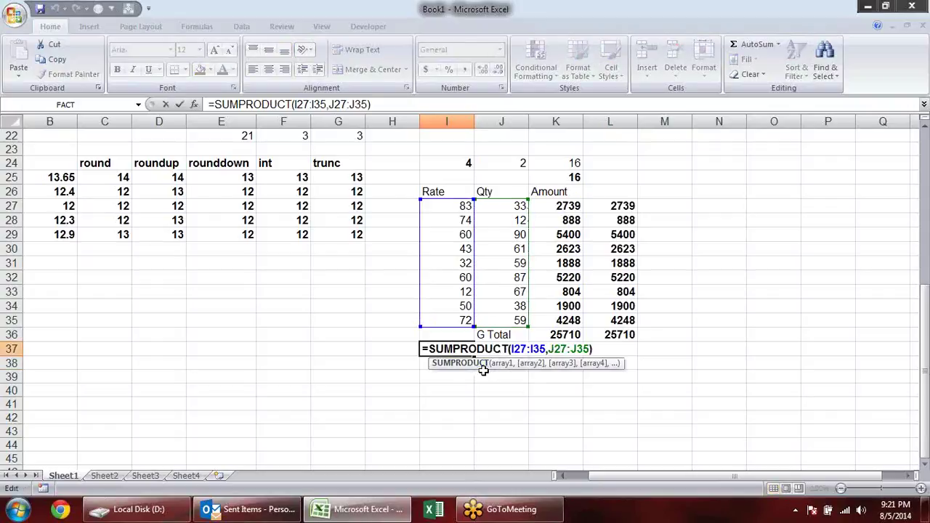
pyautogui.press('Return')
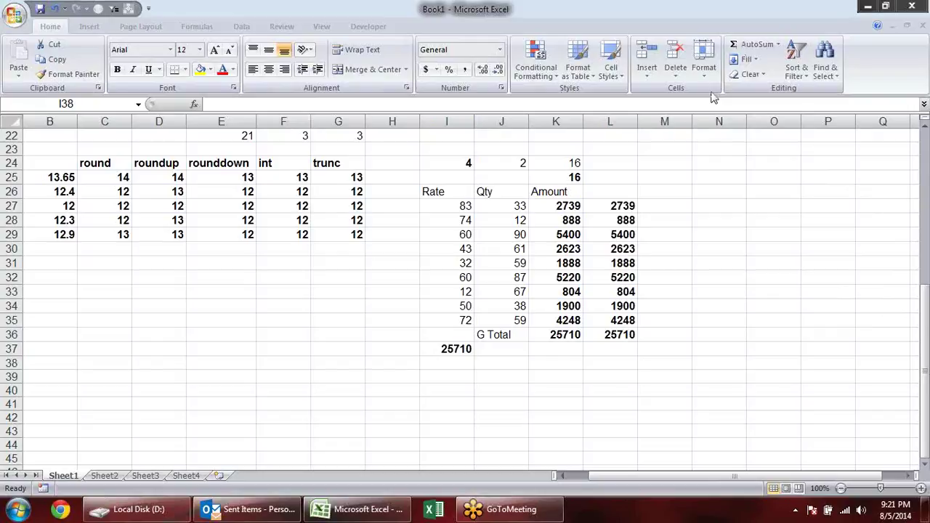
pyautogui.click(463, 349)
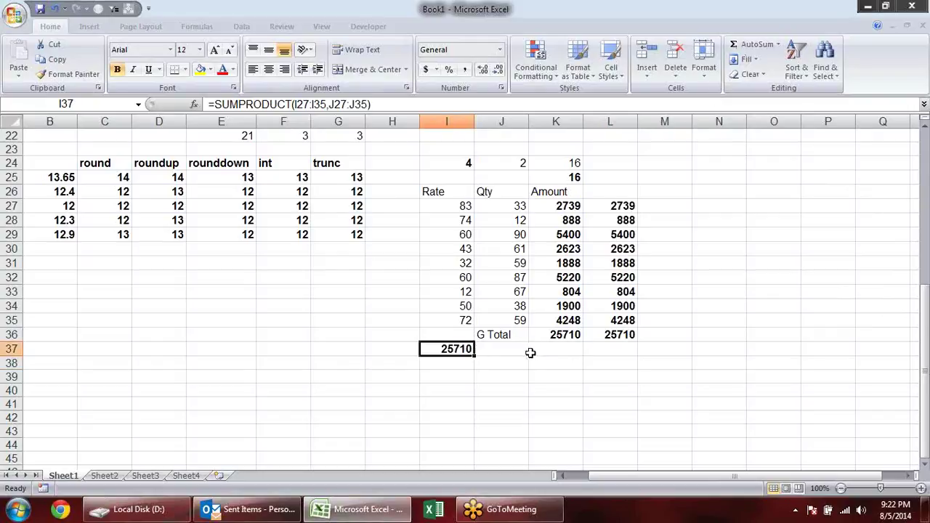
pyautogui.doubleClick(462, 348)
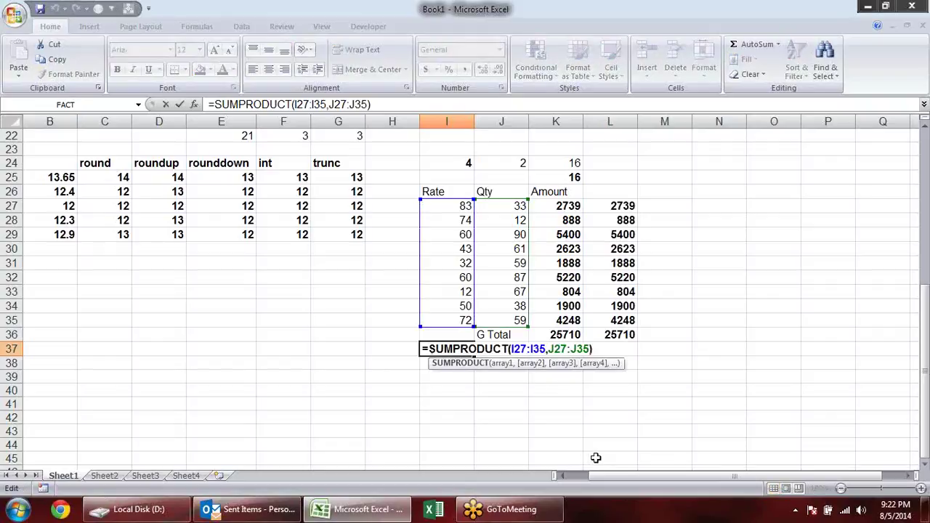
pyautogui.press('Escape')
pyautogui.write('`')
pyautogui.press('Escape')
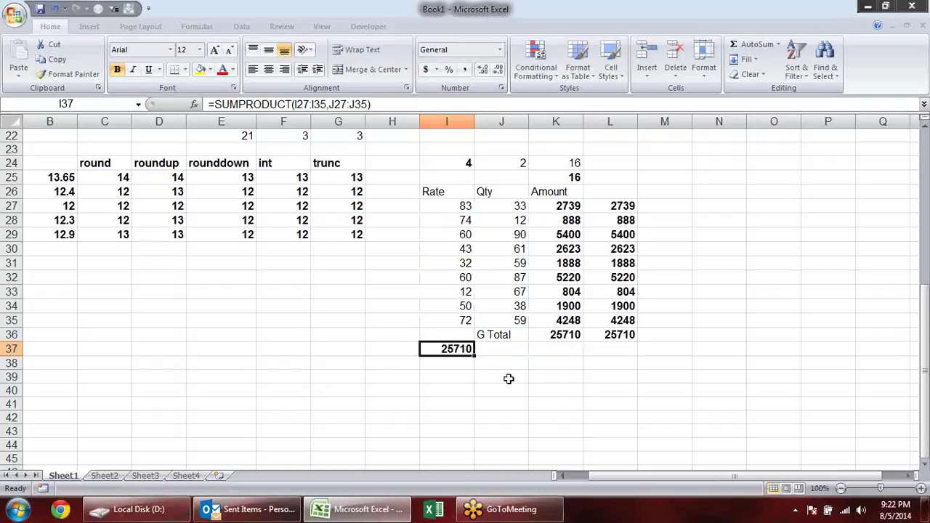
pyautogui.press('Right')
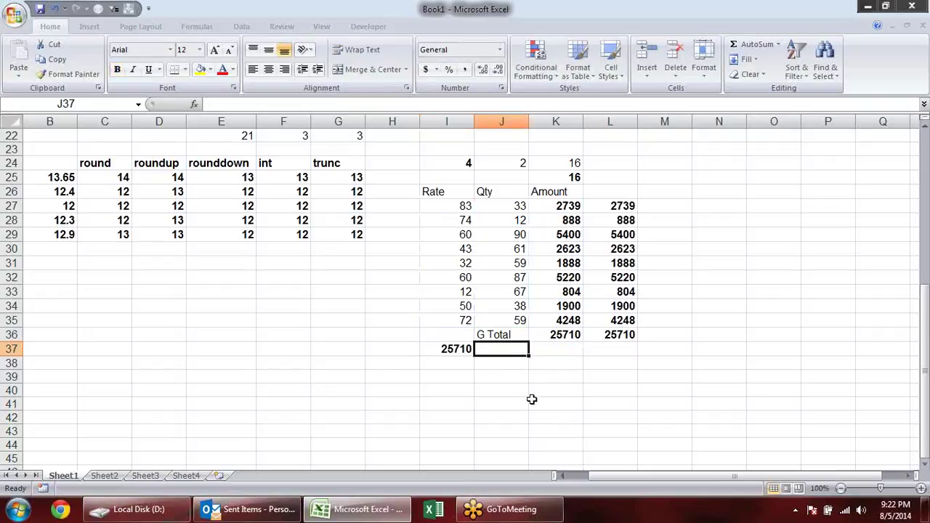
pyautogui.write('=sum')
pyautogui.press('Tab')
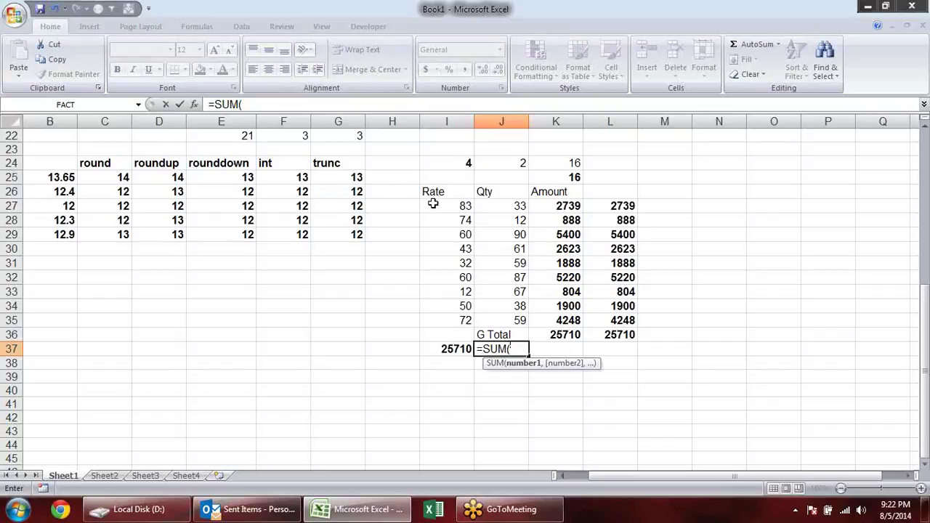
pyautogui.moveTo(429, 204); pyautogui.dragTo(425, 312)
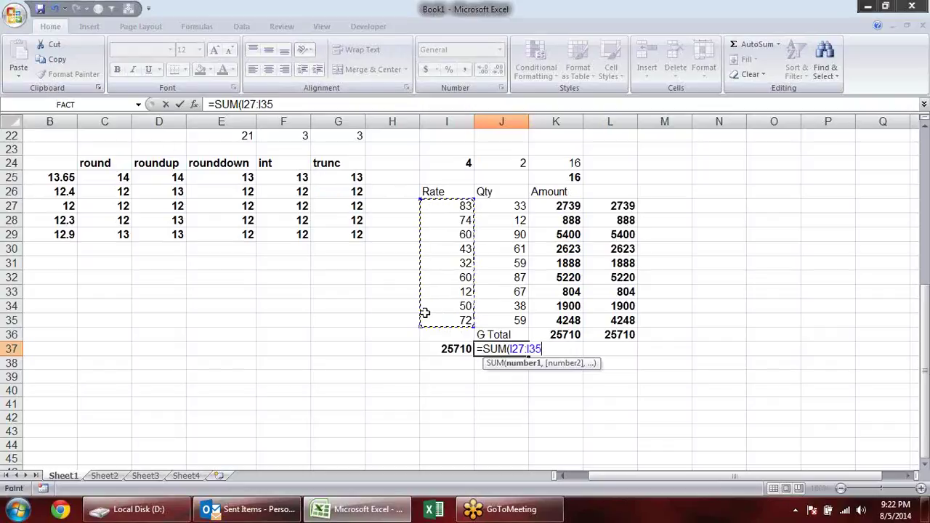
pyautogui.write('*')
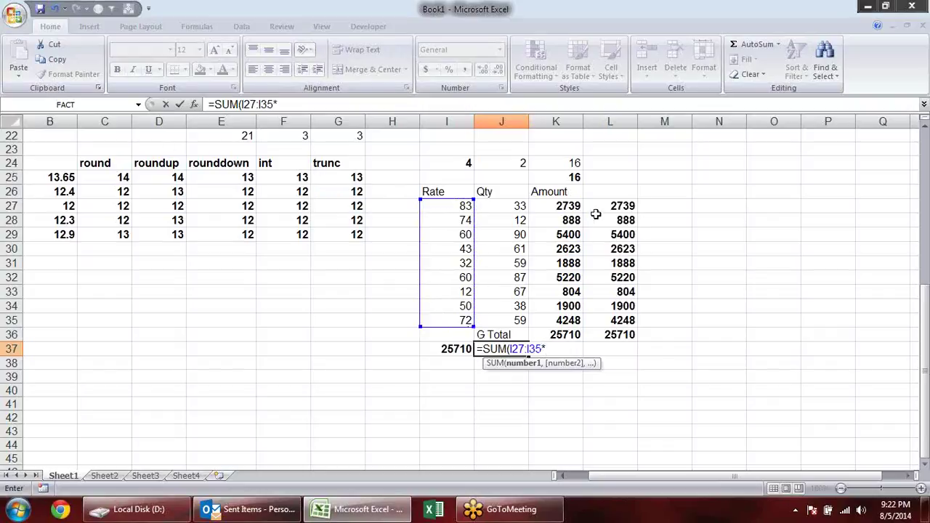
pyautogui.moveTo(521, 204); pyautogui.dragTo(514, 318)
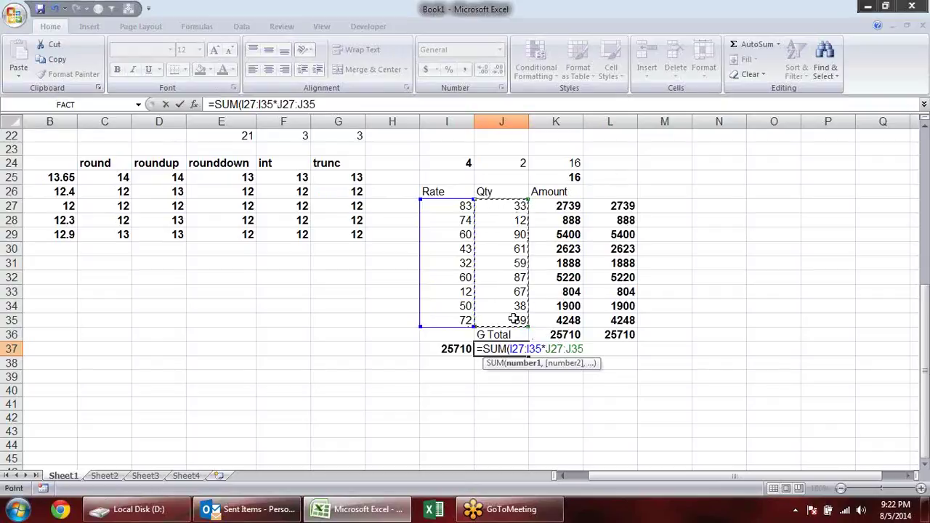
pyautogui.write(')')
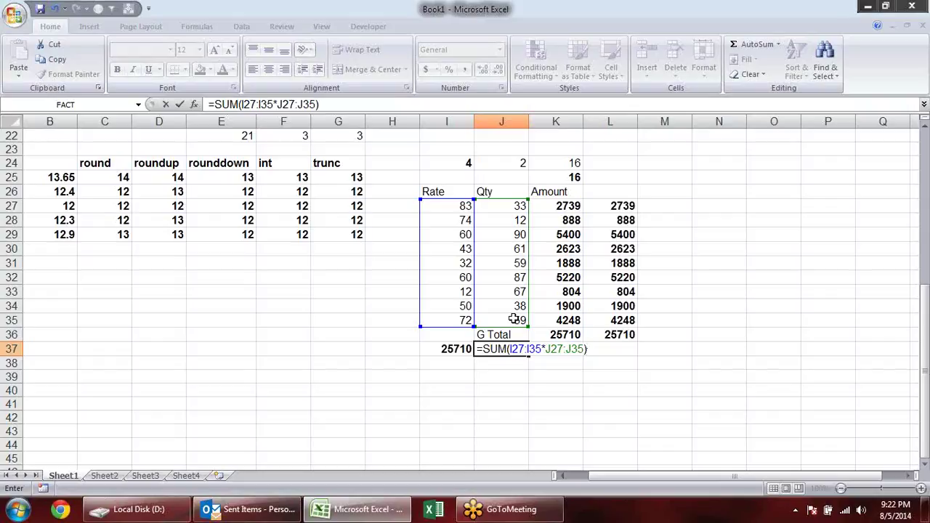
pyautogui.hotkey('ctrl', 'shift', 'Return')
pyautogui.hotkey('ctrl', 'b')
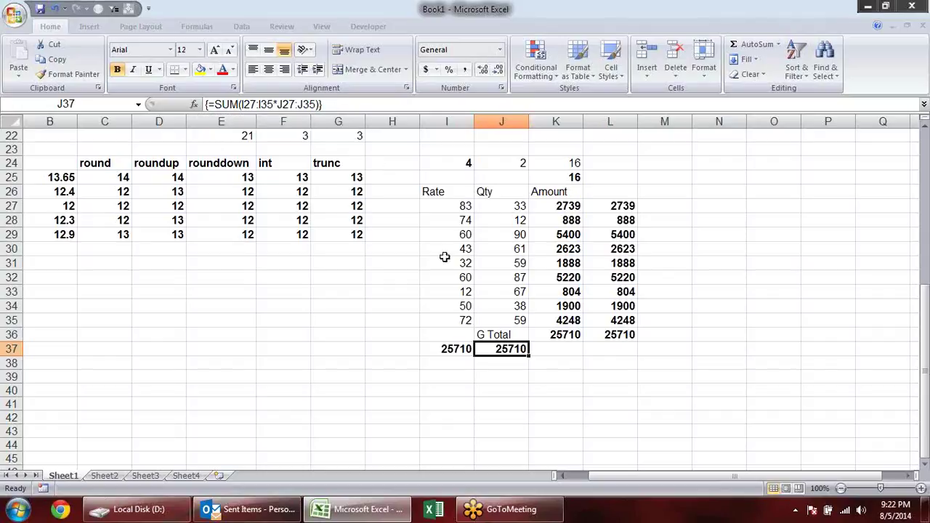
pyautogui.click(457, 349)
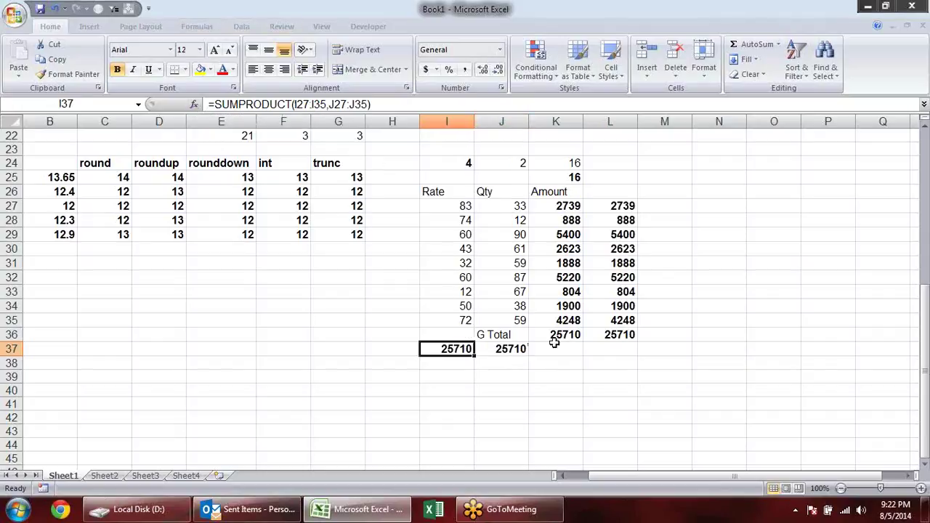
pyautogui.click(519, 350)
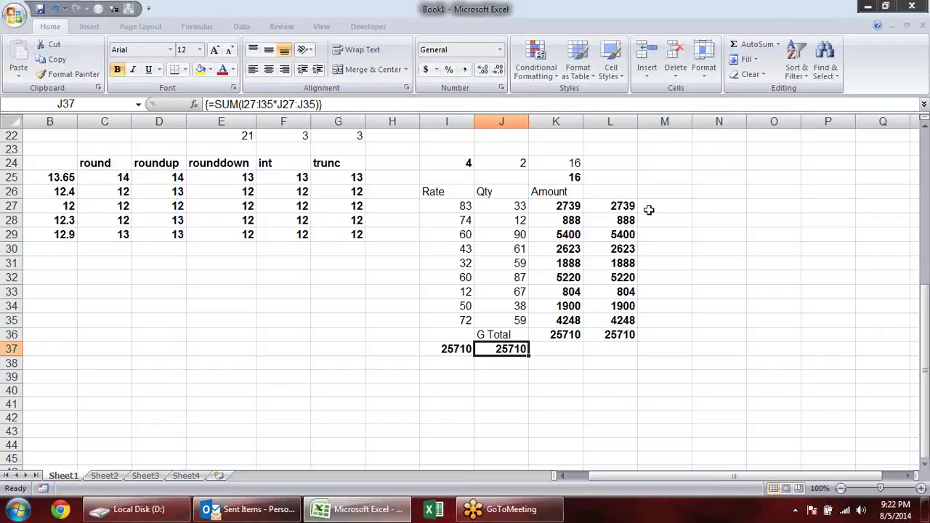
pyautogui.click(441, 378)
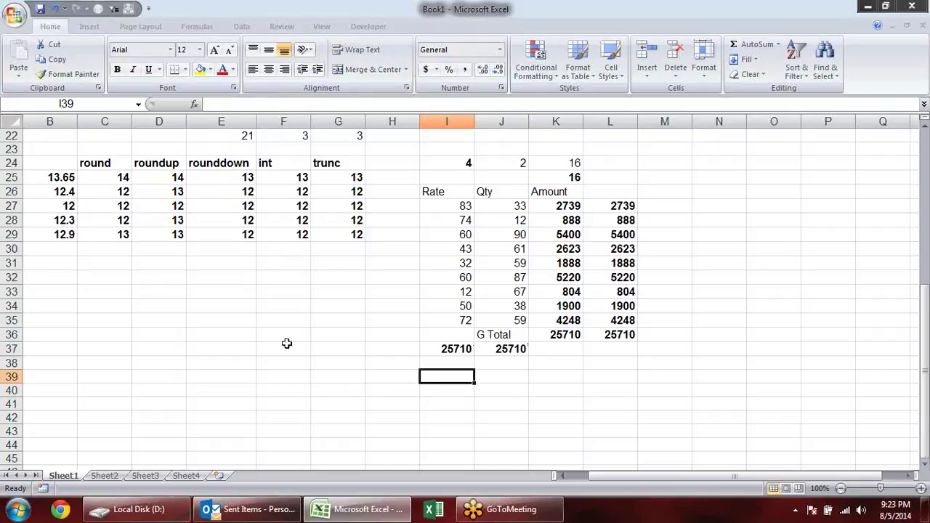
# Browse the Math & Trig function list on the Formulas tab
pyautogui.click(251, 335)
pyautogui.click(197, 26)
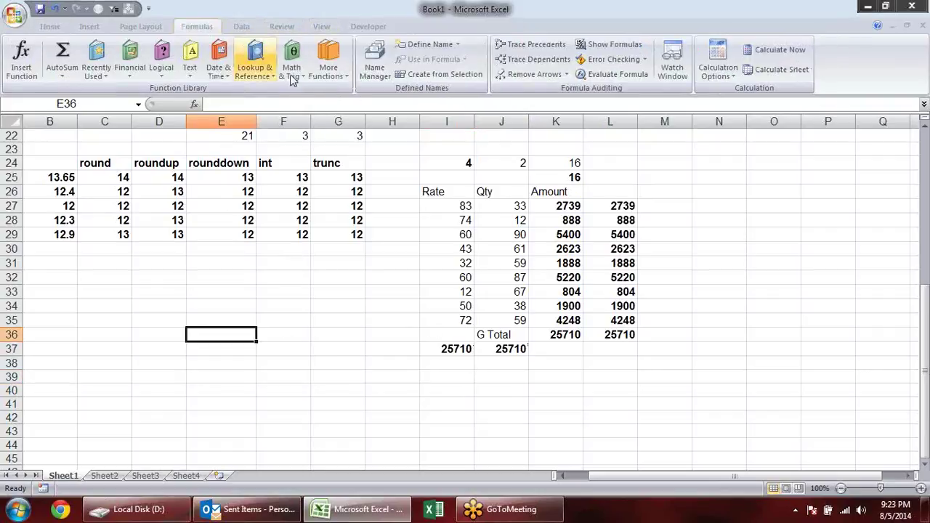
pyautogui.click(292, 67)
pyautogui.moveTo(382, 165); pyautogui.dragTo(392, 283)
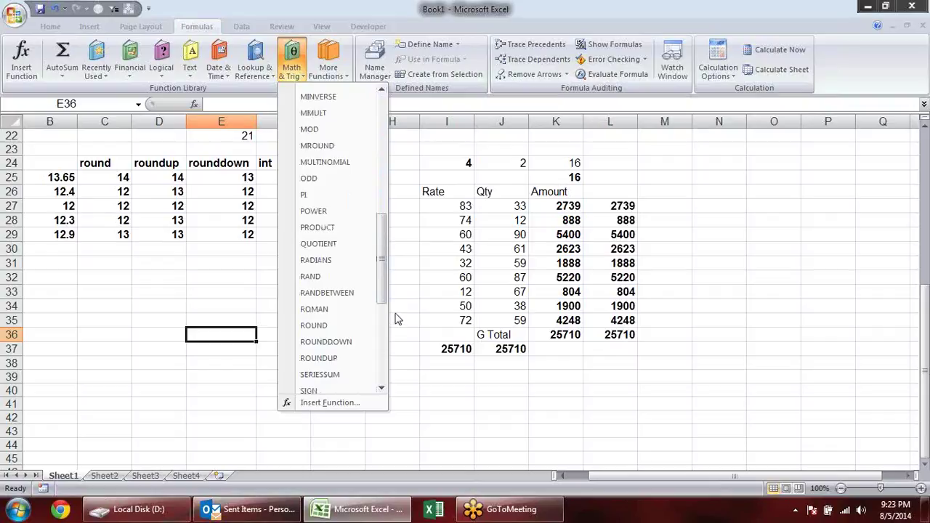
# Enter =RAND() in E33 and fill it down to E42
pyautogui.click(250, 291)
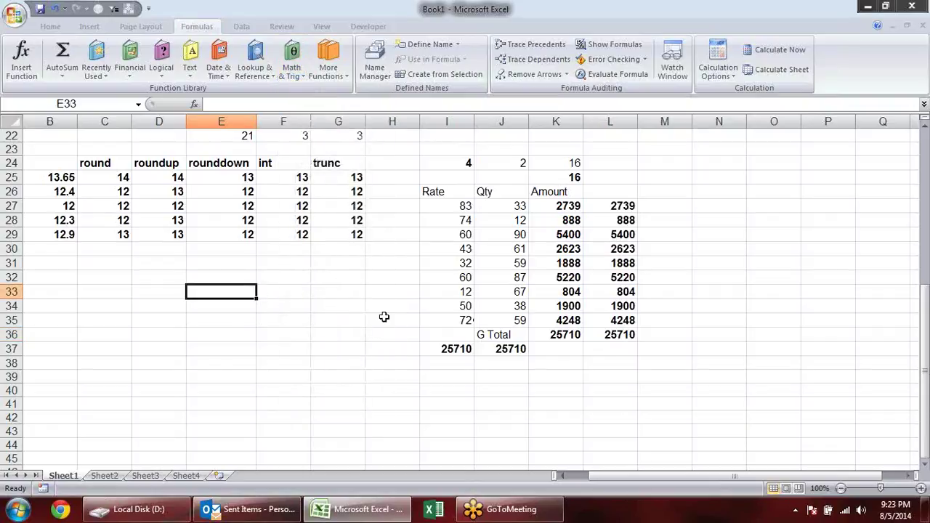
pyautogui.write('=rand')
pyautogui.press('Tab')
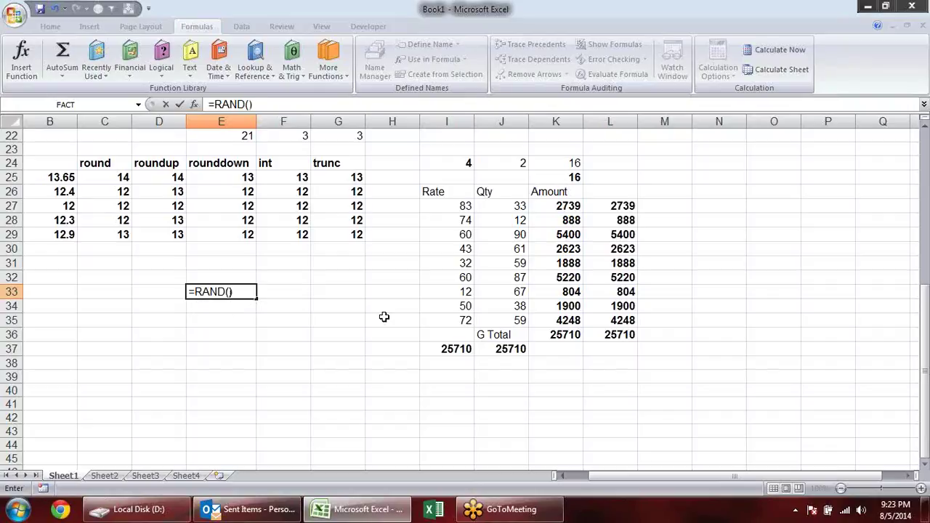
pyautogui.press('Return')
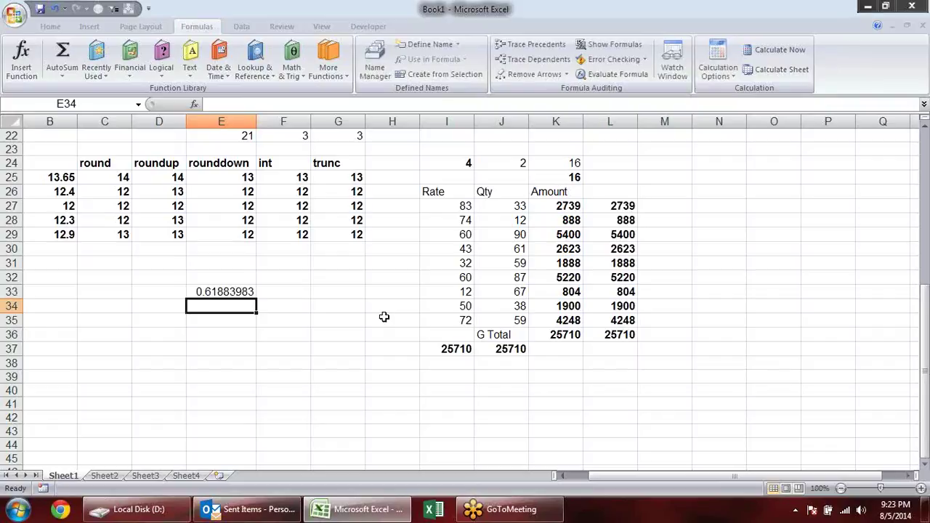
pyautogui.click(249, 293)
pyautogui.moveTo(256, 298); pyautogui.dragTo(247, 420)
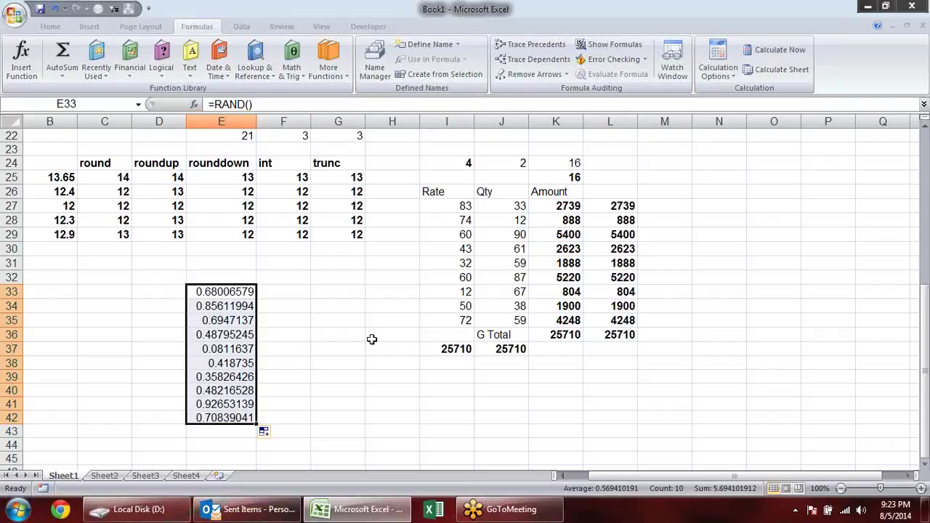
# Clear the random decimals from E33:E42
pyautogui.click(273, 296)
pyautogui.moveTo(214, 291)
pyautogui.mouseDown()
pyautogui.moveTo(225, 425)
pyautogui.moveTo(226, 412)
pyautogui.mouseUp()
pyautogui.press('Delete')
# Enter =RANDBETWEEN(10,90) in E33
pyautogui.click(285, 356)
pyautogui.click(229, 286)
pyautogui.write('=ra')
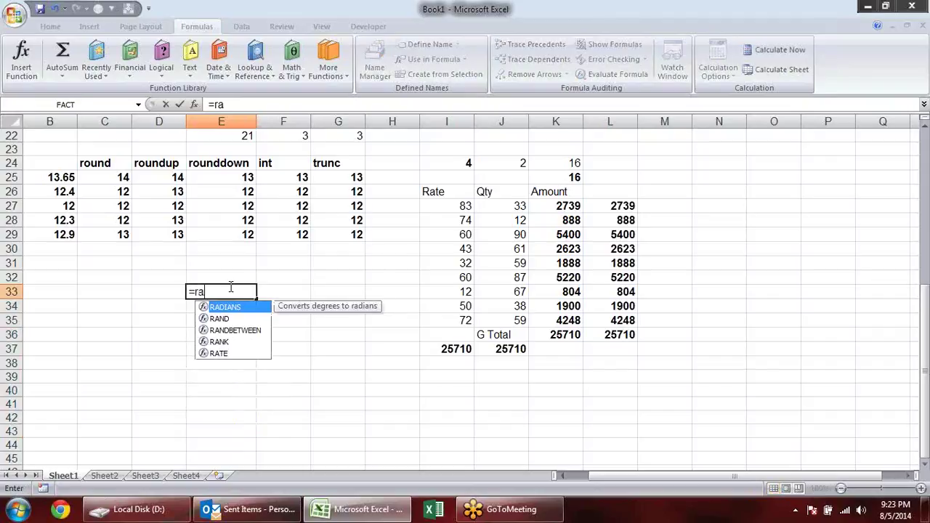
pyautogui.press('Down')
pyautogui.press('Down')
pyautogui.press('Tab')
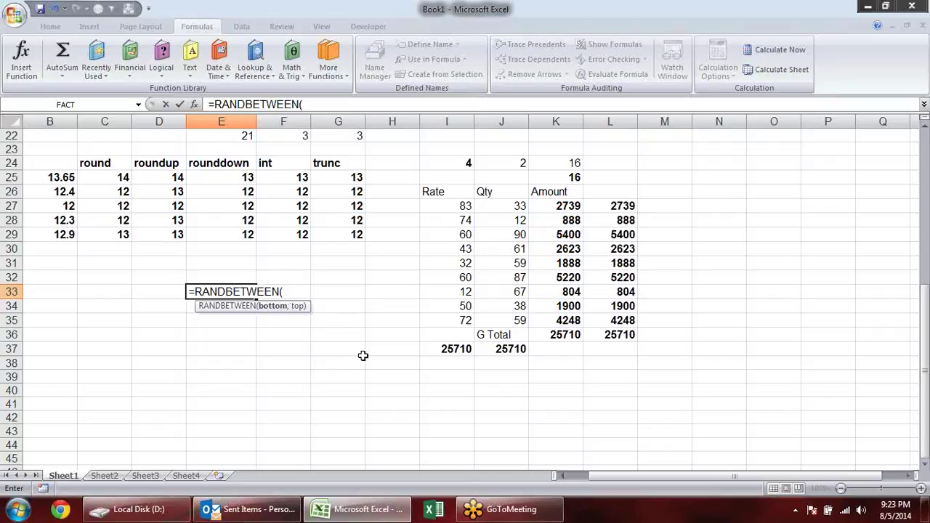
pyautogui.write('10')
pyautogui.write(',90')
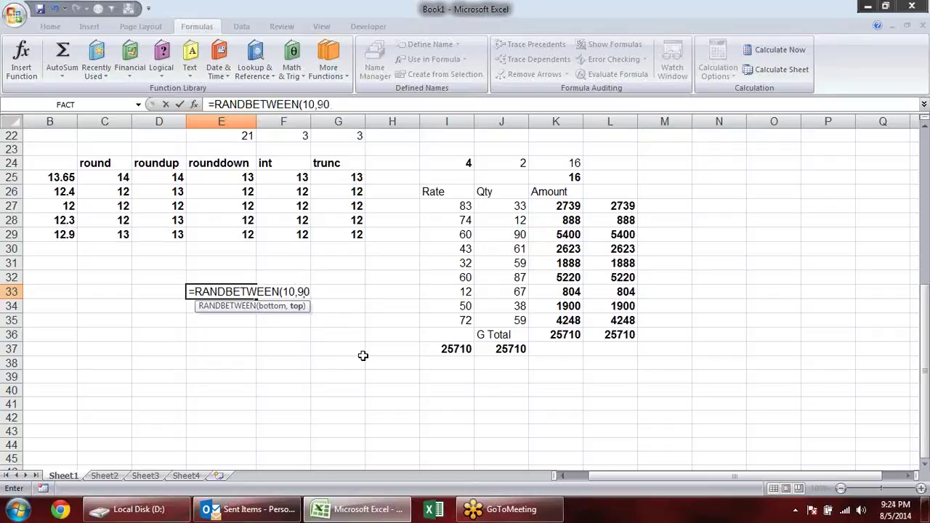
pyautogui.press('Return')
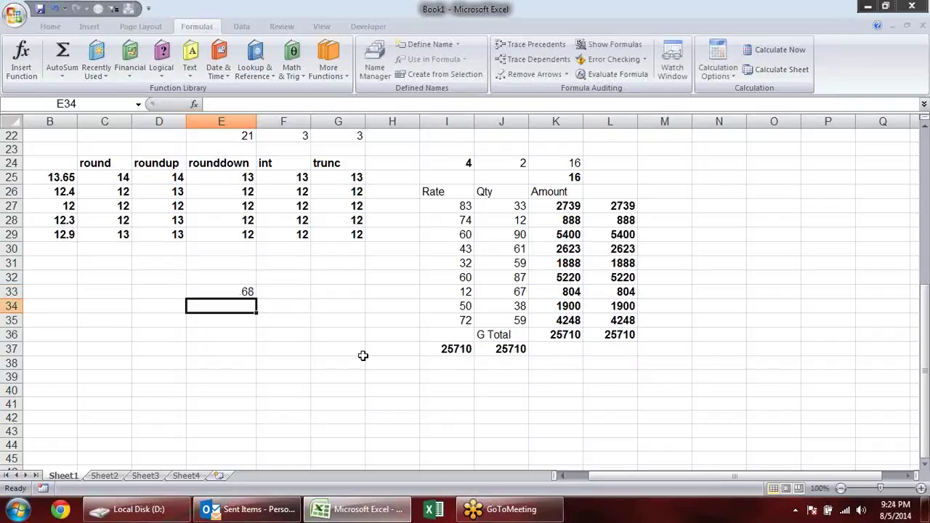
# Fill the RANDBETWEEN formula down to E43, then clear the random whole numbers
pyautogui.click(235, 287)
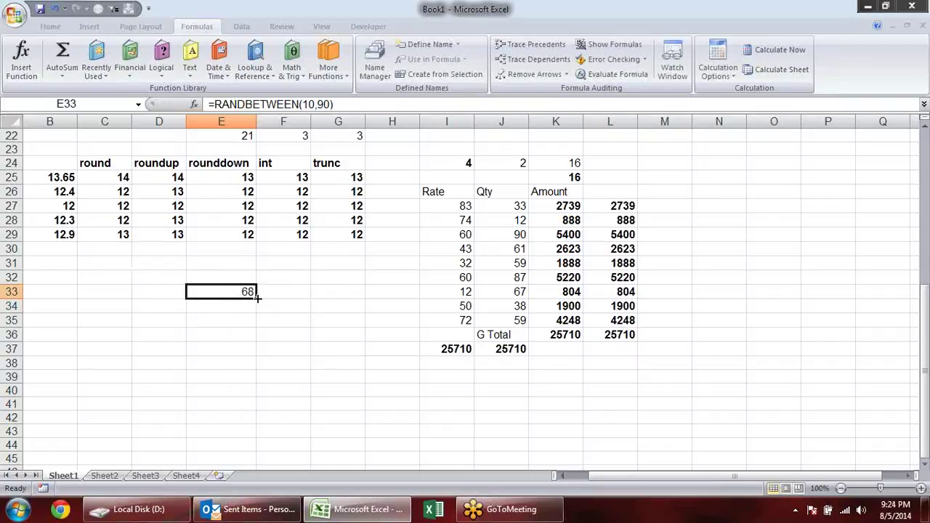
pyautogui.moveTo(255, 298); pyautogui.dragTo(256, 436)
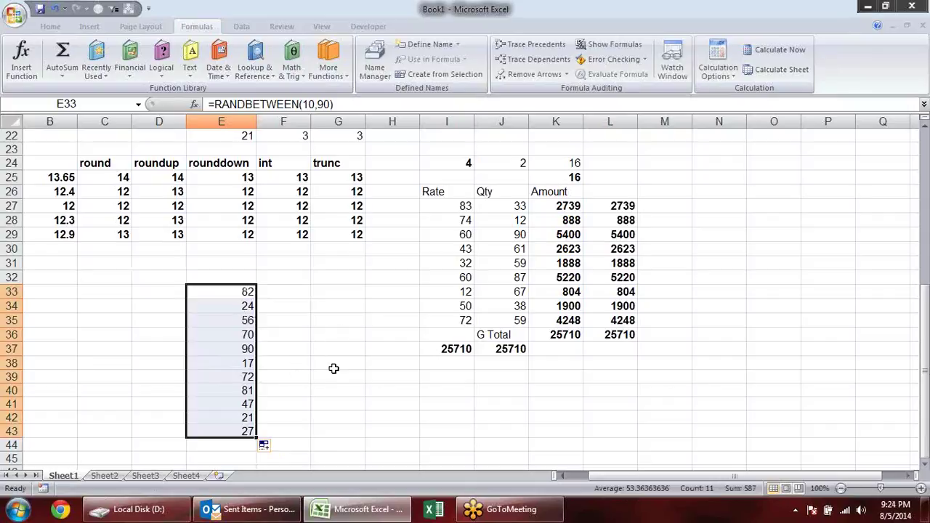
pyautogui.press('Delete')
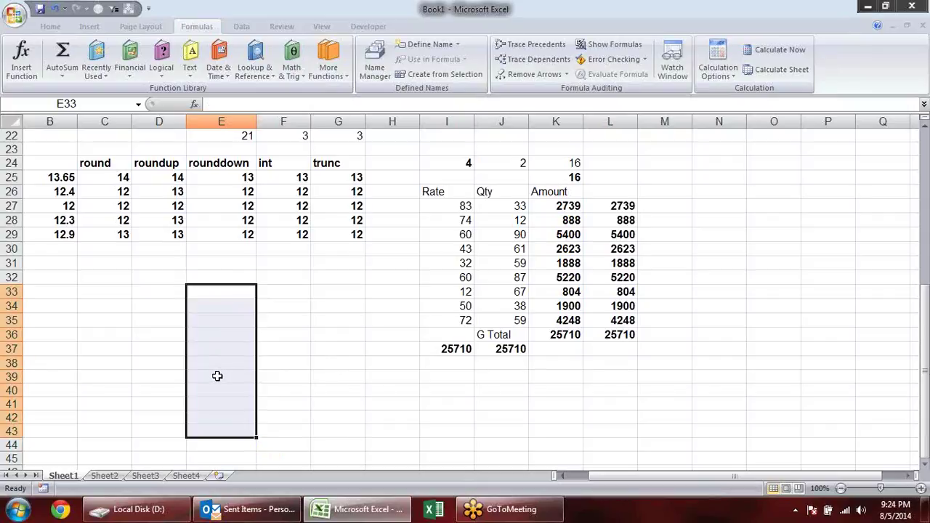
pyautogui.click(265, 338)
pyautogui.click(203, 299)
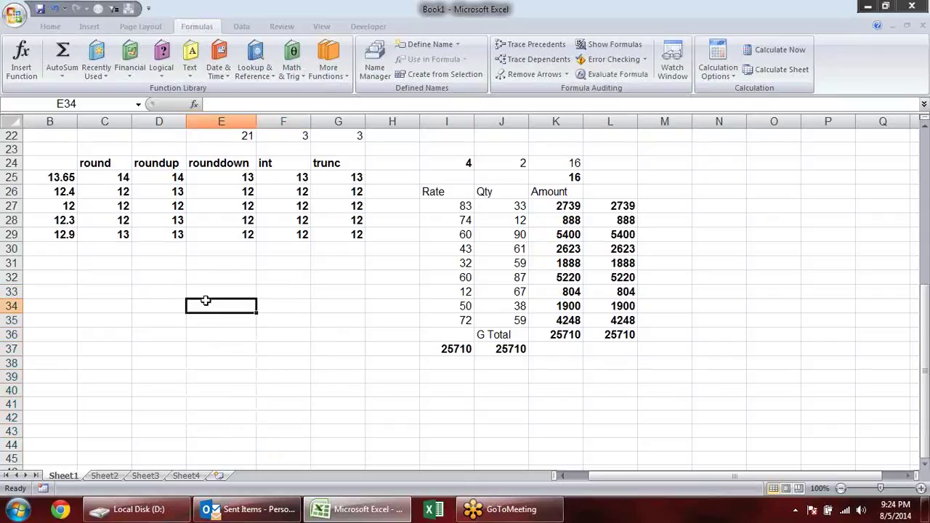
pyautogui.click(243, 291)
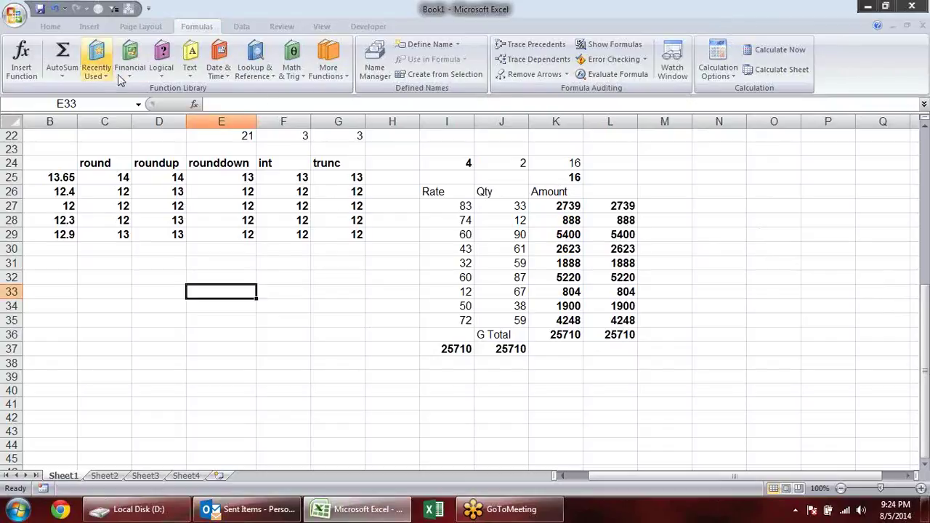
# Browse the Lookup & Reference and Math & Trig function lists on the Formulas ribbon
pyautogui.click(255, 62)
pyautogui.click(290, 70)
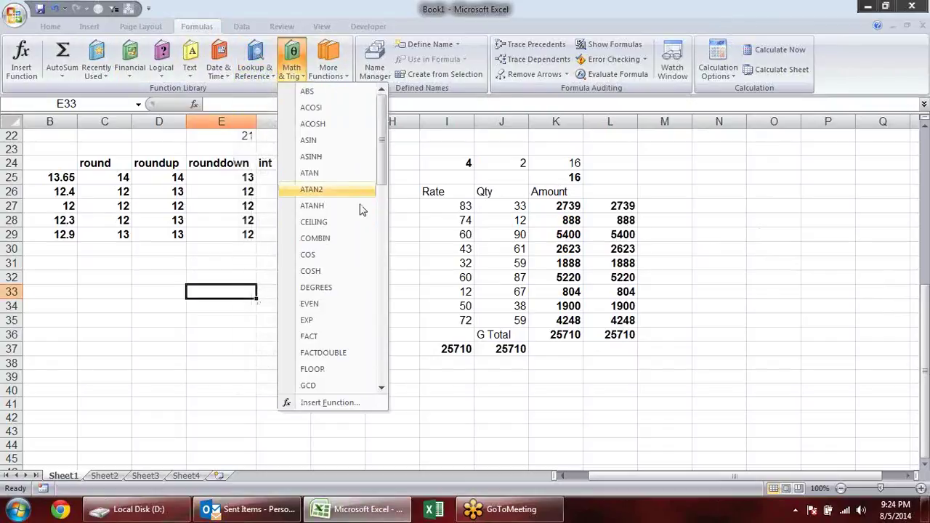
pyautogui.moveTo(383, 105); pyautogui.dragTo(407, 304)
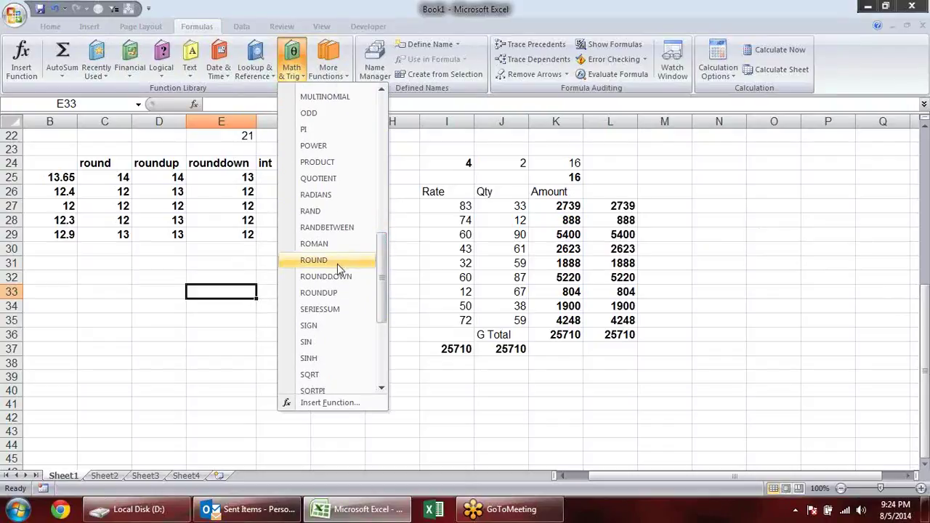
pyautogui.click(135, 264)
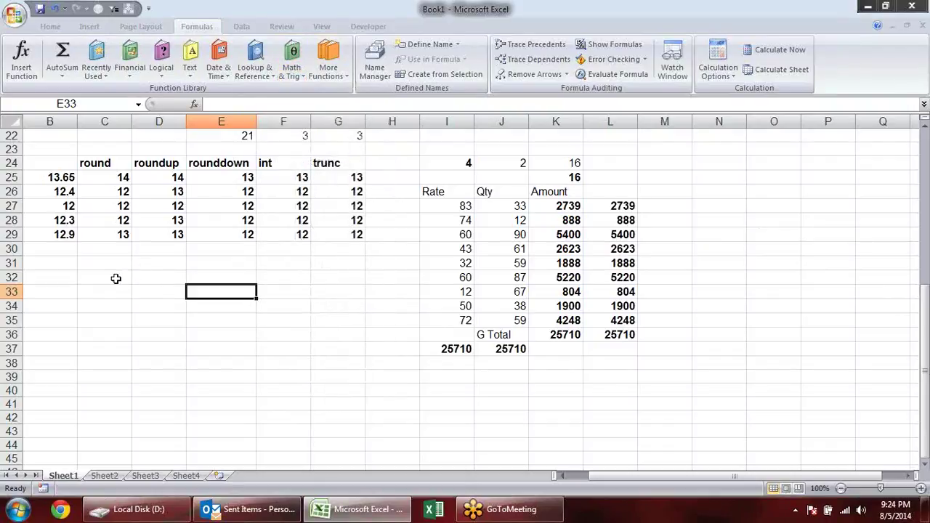
# Enter 1 in C31 and 2 in C32
pyautogui.click(86, 265)
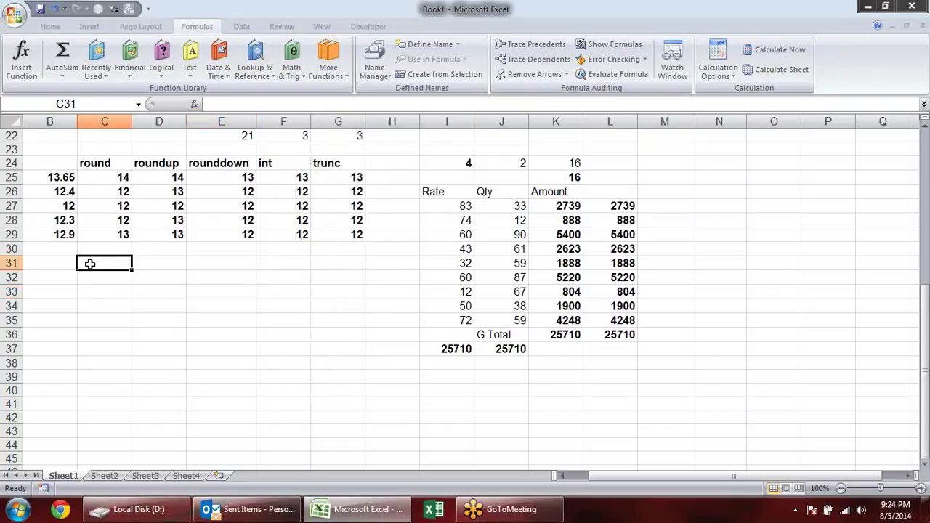
pyautogui.write('1')
pyautogui.press('Return')
# Fill C33:C35 with 3, 4 and 56, cancelling the mistaken 3+4 entry
pyautogui.write('2')
pyautogui.press('Return')
pyautogui.write('3+4')
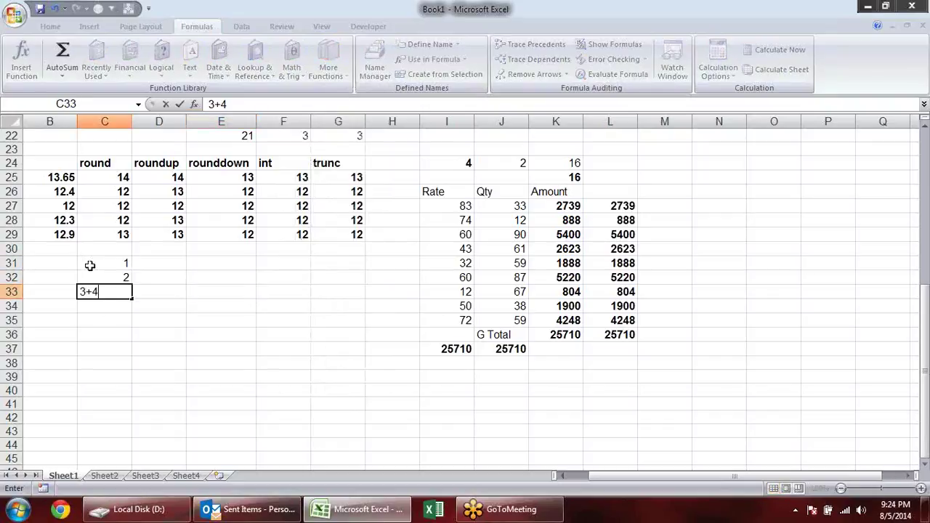
pyautogui.press('Escape')
pyautogui.write('3')
pyautogui.press('Return')
pyautogui.write('4')
pyautogui.press('Return')
pyautogui.write('56')
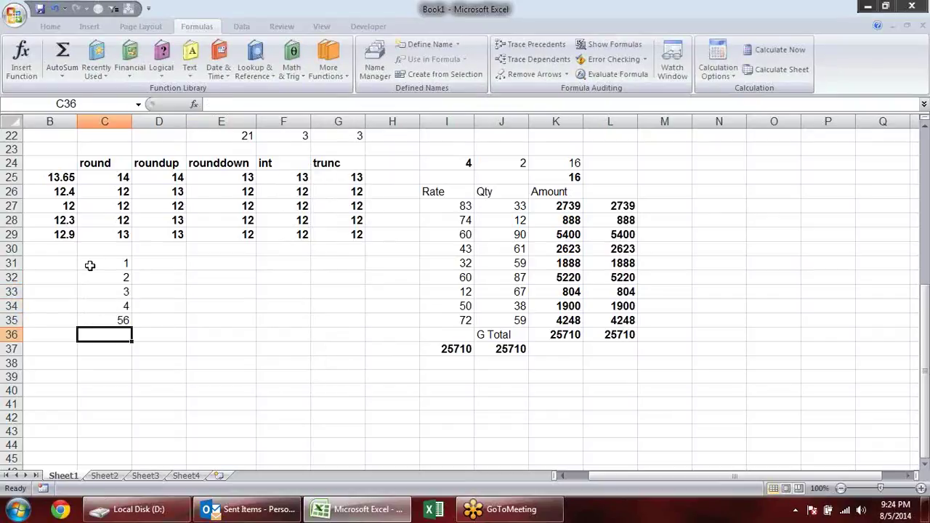
# Enter =ROMAN(C31) in D31 and fill it down to D35
pyautogui.click(166, 260)
pyautogui.write('=')
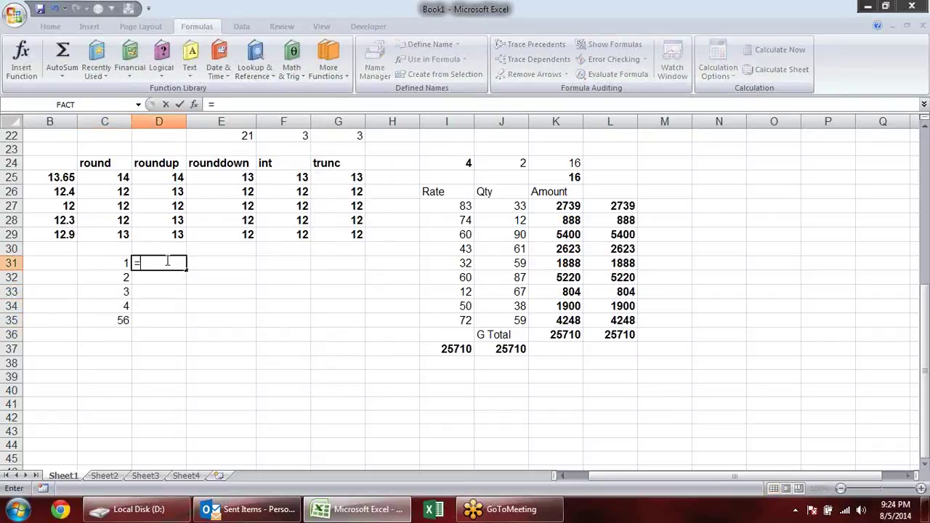
pyautogui.write('roma')
pyautogui.press('Tab')
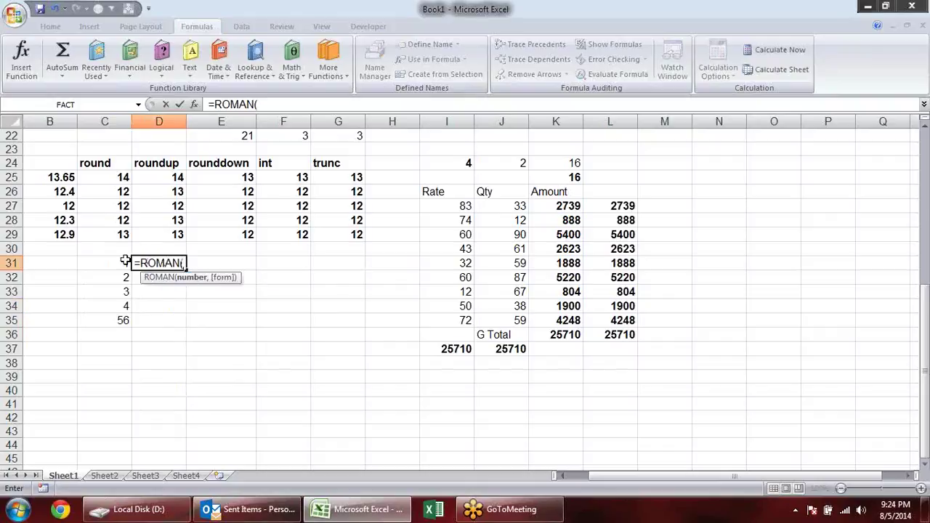
pyautogui.click(109, 262)
pyautogui.press('Return')
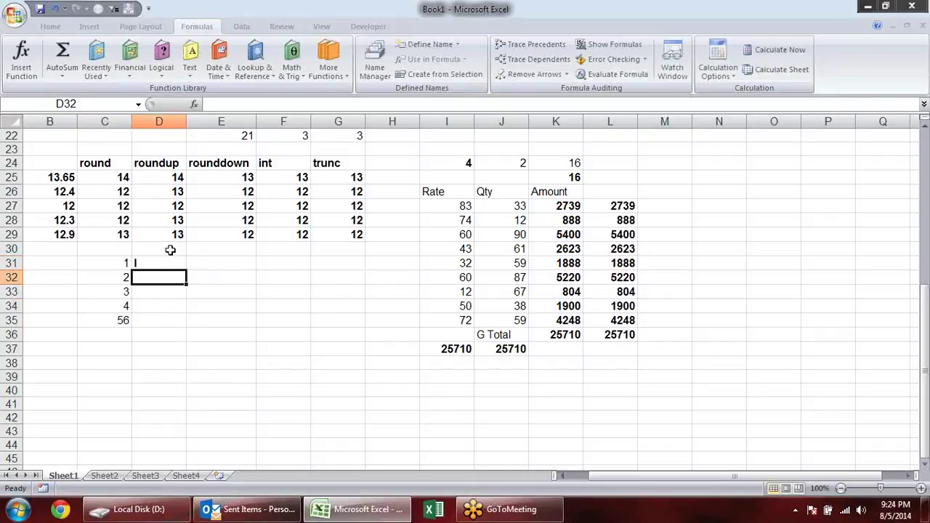
pyautogui.click(167, 262)
pyautogui.moveTo(187, 270)
pyautogui.mouseDown()
pyautogui.moveTo(189, 336)
pyautogui.moveTo(188, 326)
pyautogui.mouseUp()
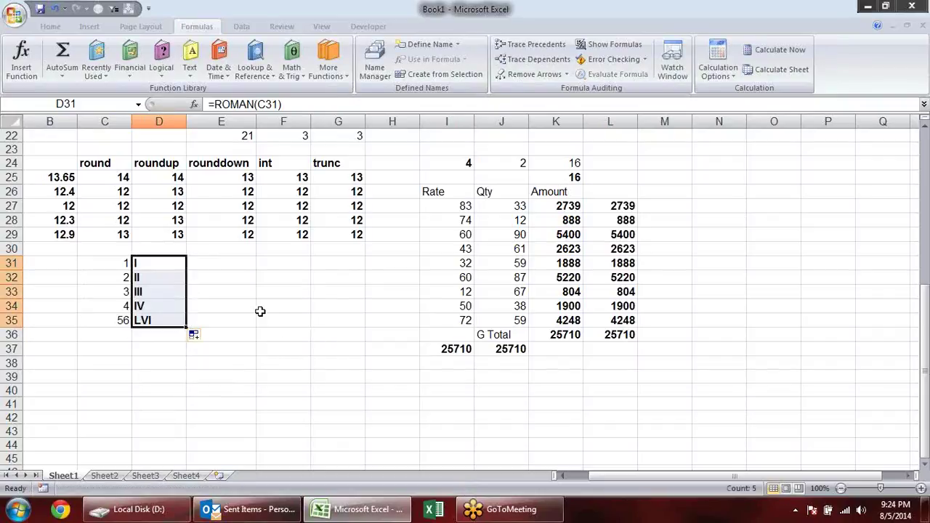
# Check the Roman numerals in D31:D35 against the source numbers in C31:C35
pyautogui.click(162, 280)
pyautogui.click(160, 315)
pyautogui.click(134, 293)
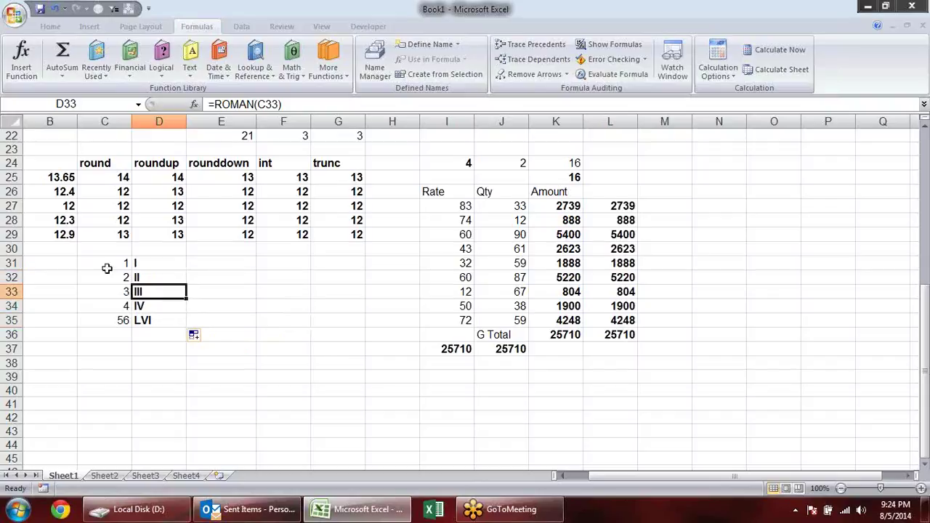
pyautogui.moveTo(106, 261)
pyautogui.mouseDown()
pyautogui.moveTo(123, 320)
pyautogui.moveTo(118, 283)
pyautogui.mouseUp()
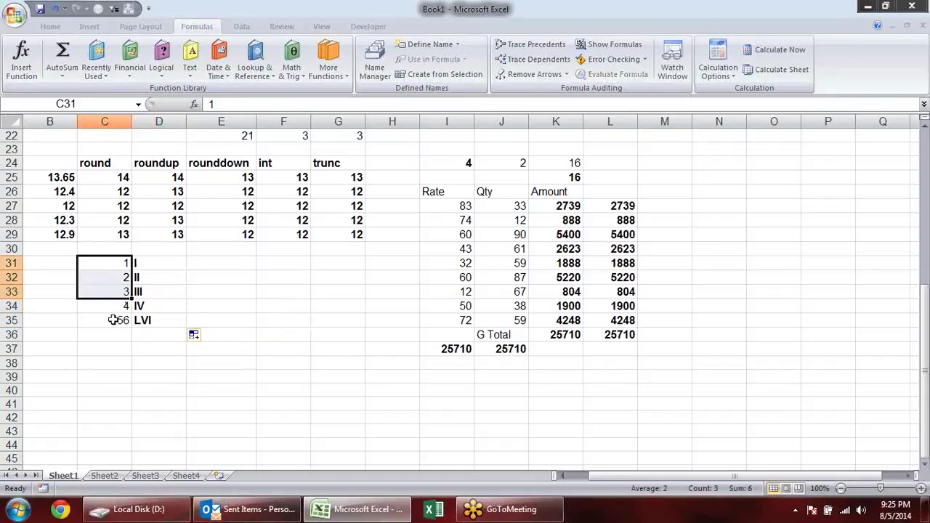
pyautogui.click(119, 318)
pyautogui.click(119, 277)
pyautogui.click(239, 205)
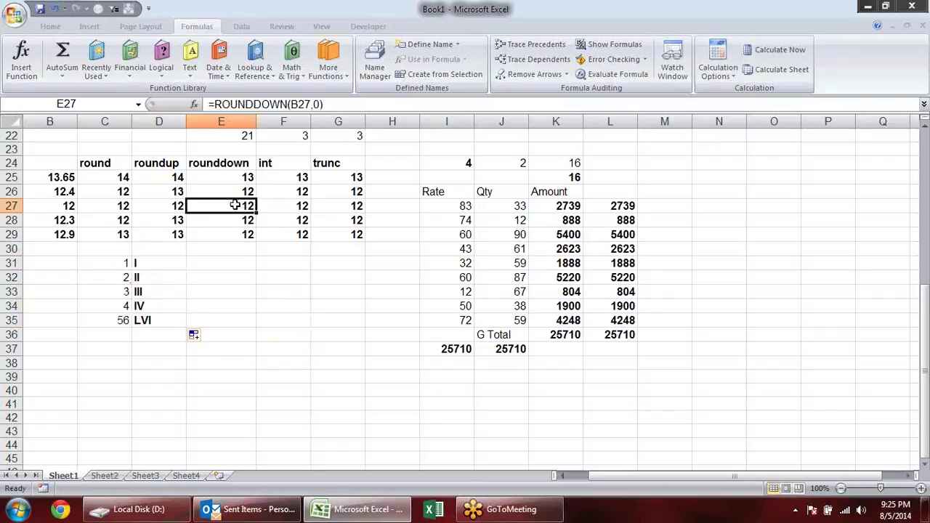
pyautogui.click(123, 266)
pyautogui.click(108, 305)
pyautogui.click(109, 324)
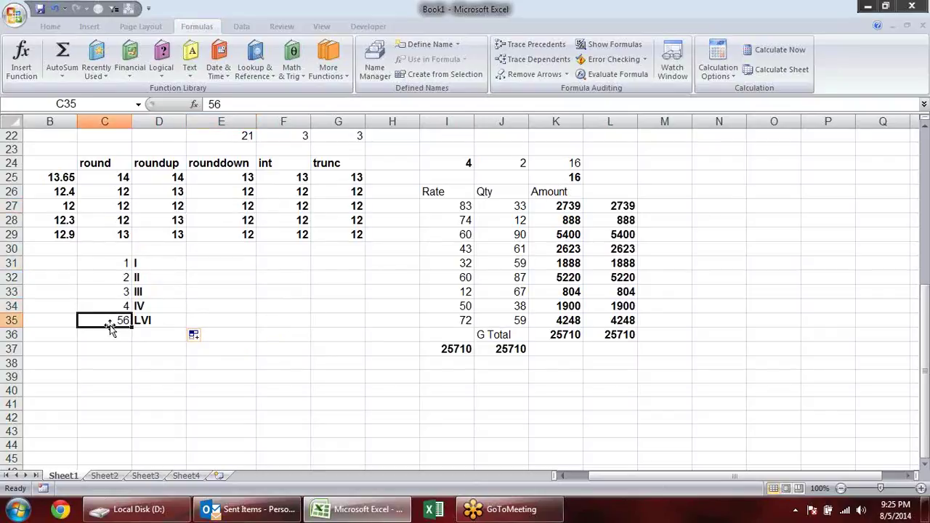
pyautogui.click(100, 292)
pyautogui.click(108, 263)
pyautogui.click(123, 277)
pyautogui.click(112, 293)
pyautogui.click(112, 308)
pyautogui.click(119, 324)
pyautogui.click(478, 309)
pyautogui.click(465, 279)
pyautogui.click(457, 230)
pyautogui.click(458, 218)
pyautogui.click(452, 255)
pyautogui.click(459, 279)
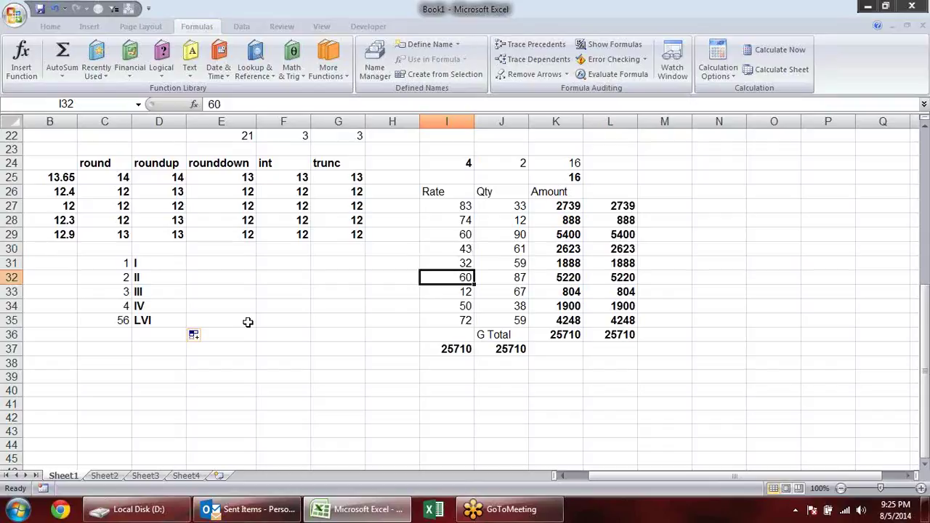
pyautogui.moveTo(467, 220); pyautogui.dragTo(458, 315)
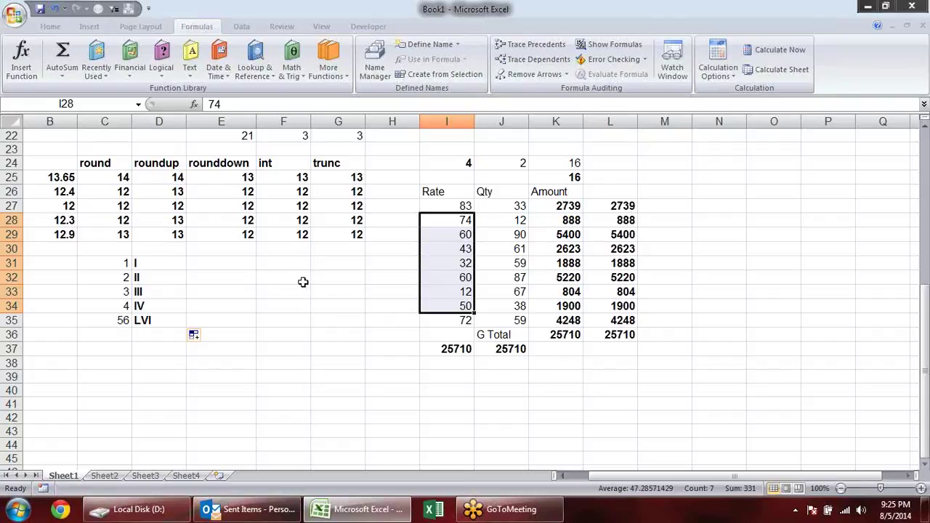
pyautogui.click(335, 265)
pyautogui.moveTo(438, 209); pyautogui.dragTo(433, 306)
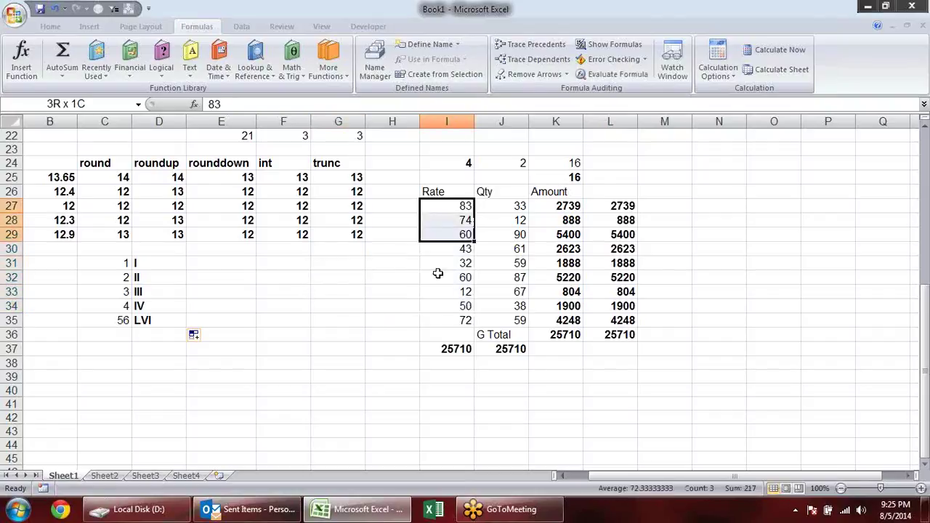
pyautogui.moveTo(142, 262); pyautogui.dragTo(141, 333)
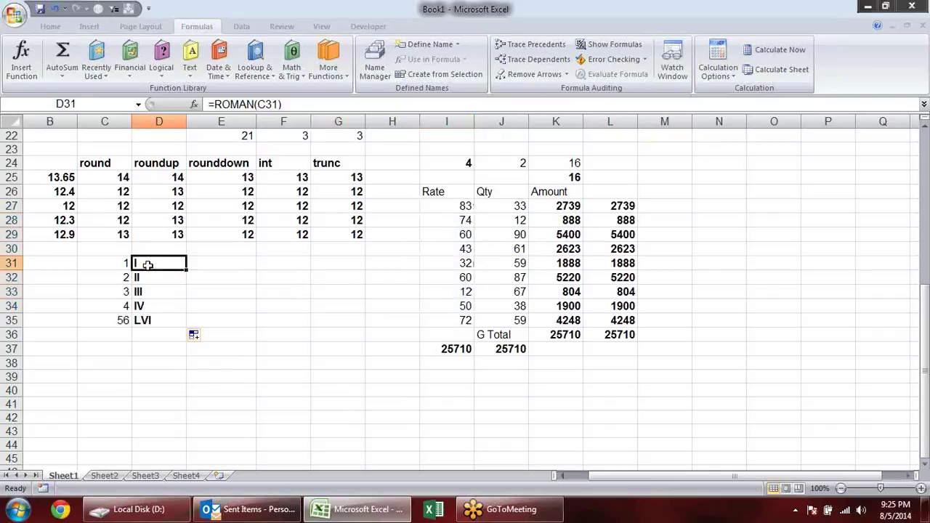
pyautogui.moveTo(457, 220); pyautogui.dragTo(458, 306)
pyautogui.click(457, 262)
pyautogui.click(458, 292)
pyautogui.click(458, 319)
pyautogui.click(458, 291)
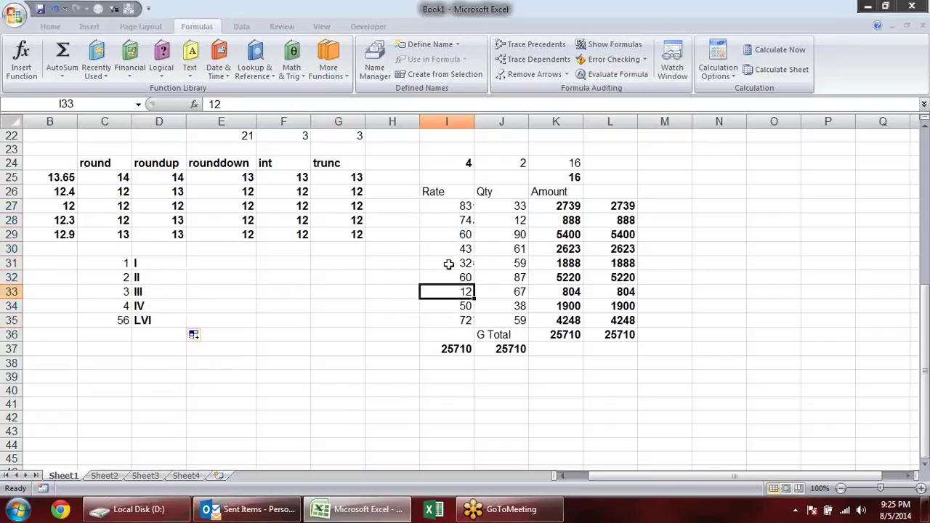
pyautogui.click(458, 249)
pyautogui.click(113, 277)
pyautogui.click(114, 294)
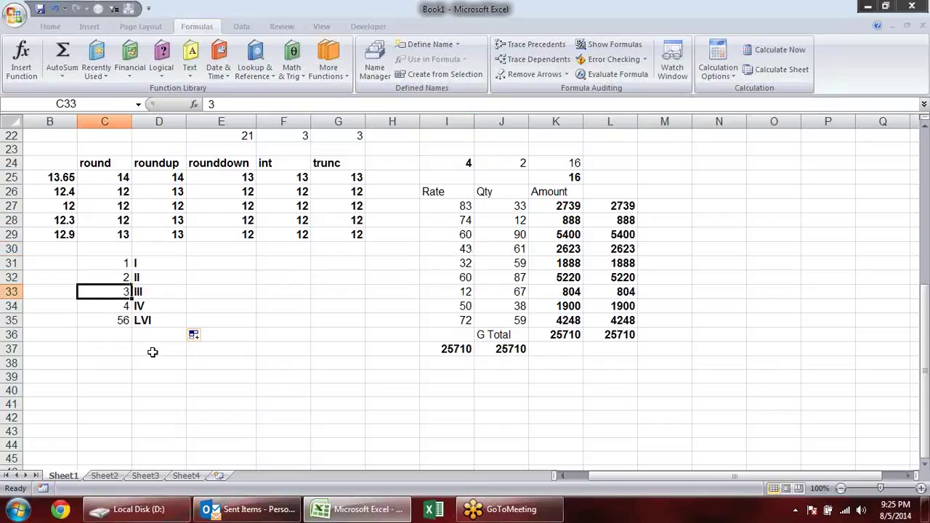
pyautogui.click(197, 265)
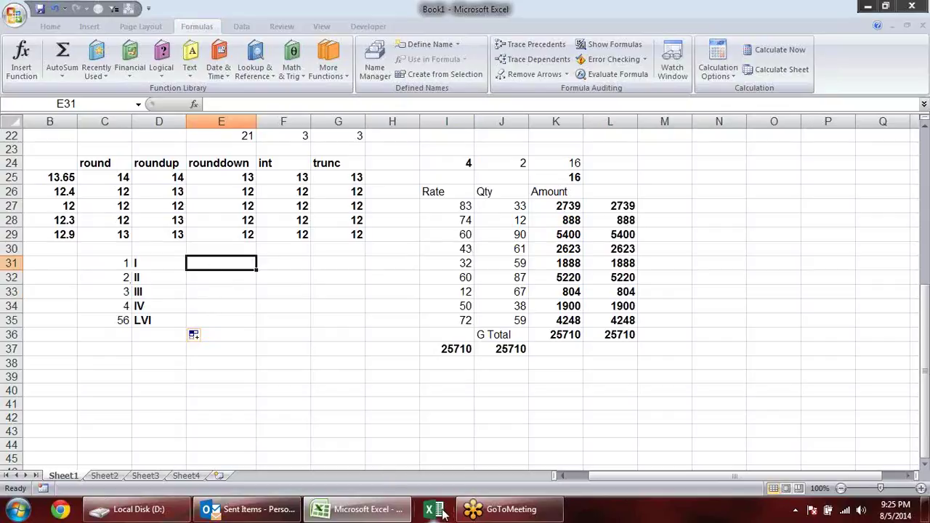
# Launch Excel 2013, dismiss the file-in-use notice, and open a maximized blank Book2
pyautogui.click(442, 508)
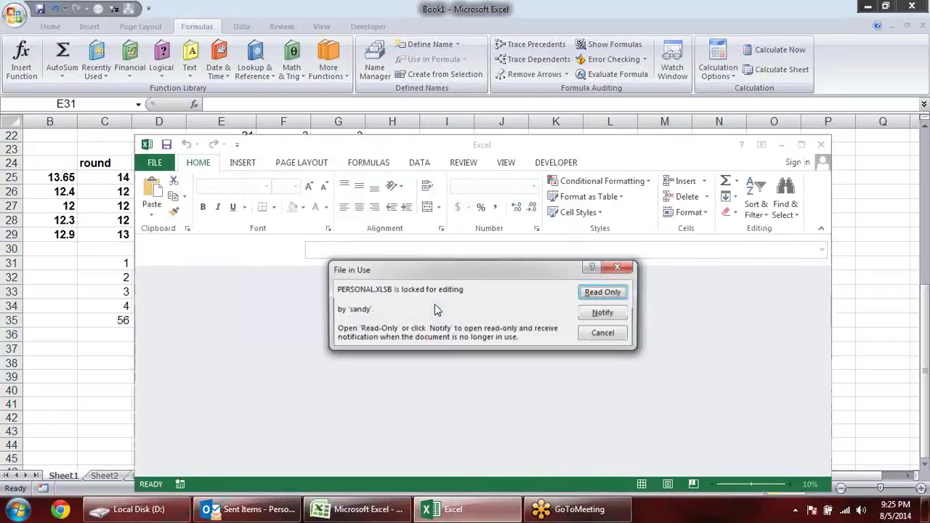
pyautogui.click(602, 313)
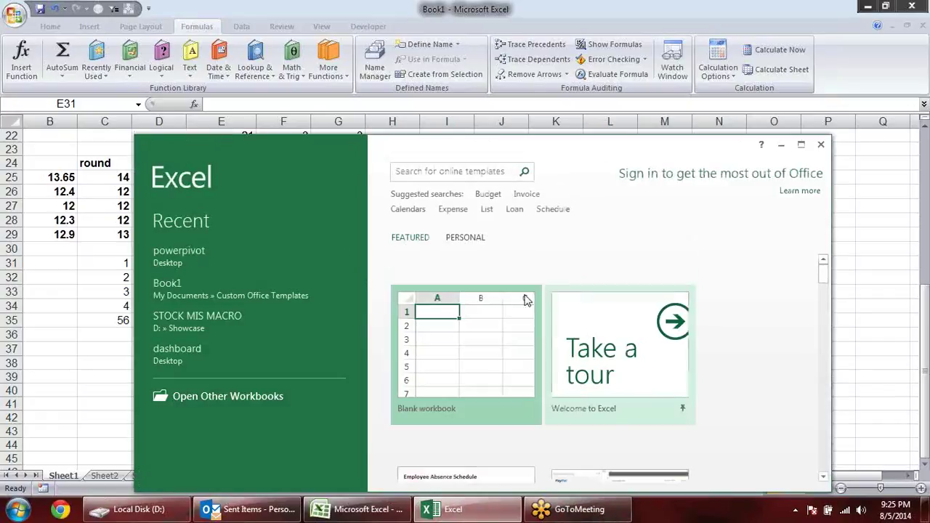
pyautogui.click(474, 305)
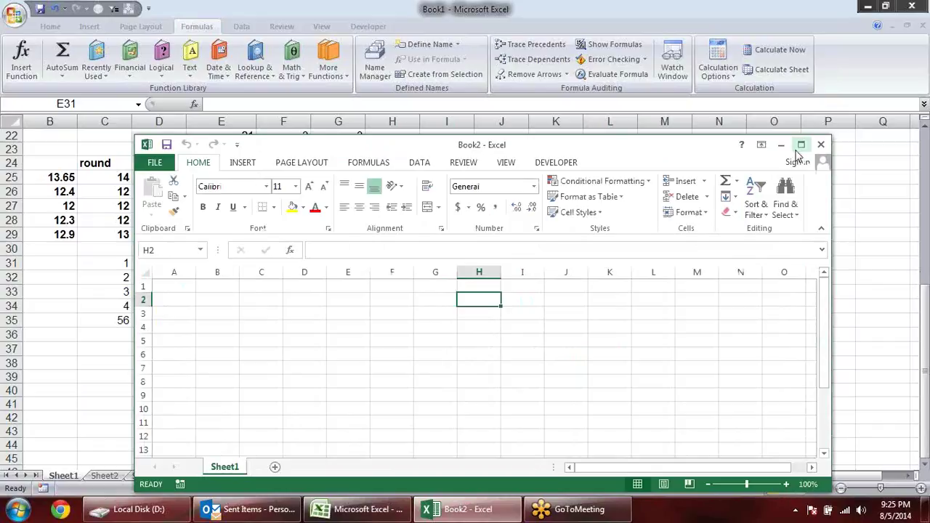
pyautogui.click(801, 144)
pyautogui.click(218, 177)
# Enter 1, 2, 3 in E2:E4 and extend the series to 14 in E15
pyautogui.click(223, 163)
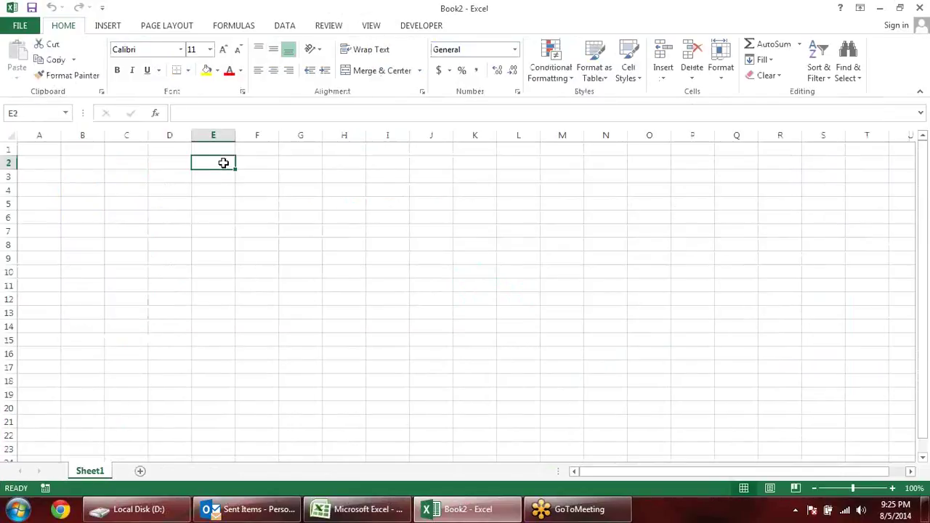
pyautogui.write('1')
pyautogui.press('Return')
pyautogui.write('2')
pyautogui.press('Return')
pyautogui.write('3')
pyautogui.press('Return')
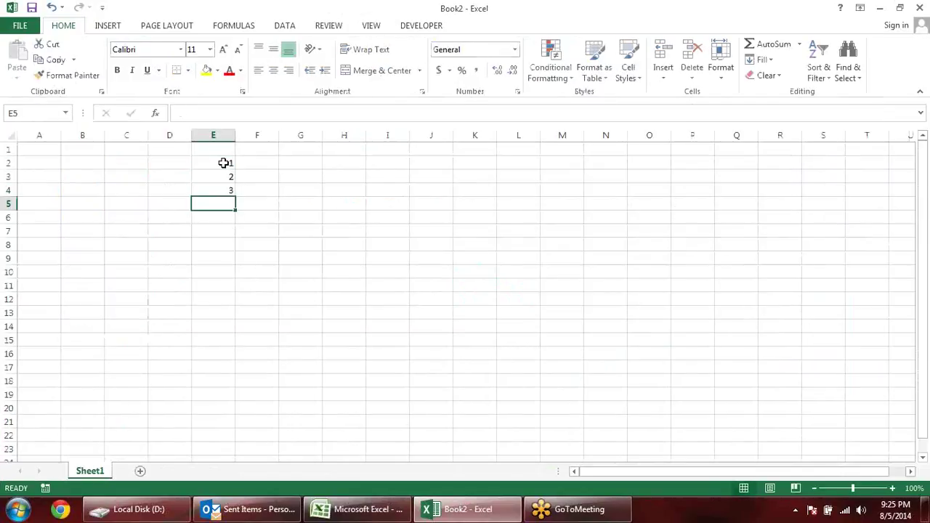
pyautogui.moveTo(223, 162)
pyautogui.mouseDown()
pyautogui.moveTo(218, 201)
pyautogui.moveTo(239, 197)
pyautogui.moveTo(223, 340)
pyautogui.mouseUp()
pyautogui.click(273, 169)
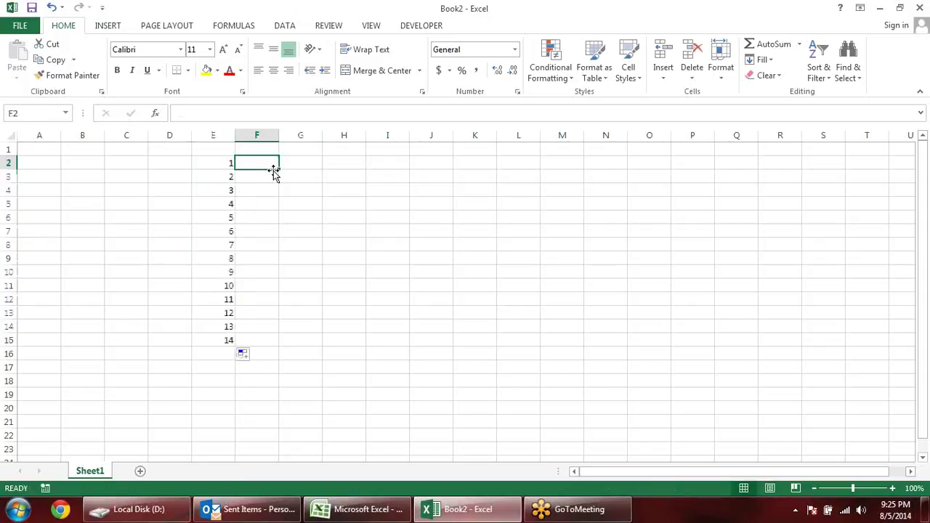
# Enter =ROMAN(E2) in F2 and fill it down to F15
pyautogui.write('=r')
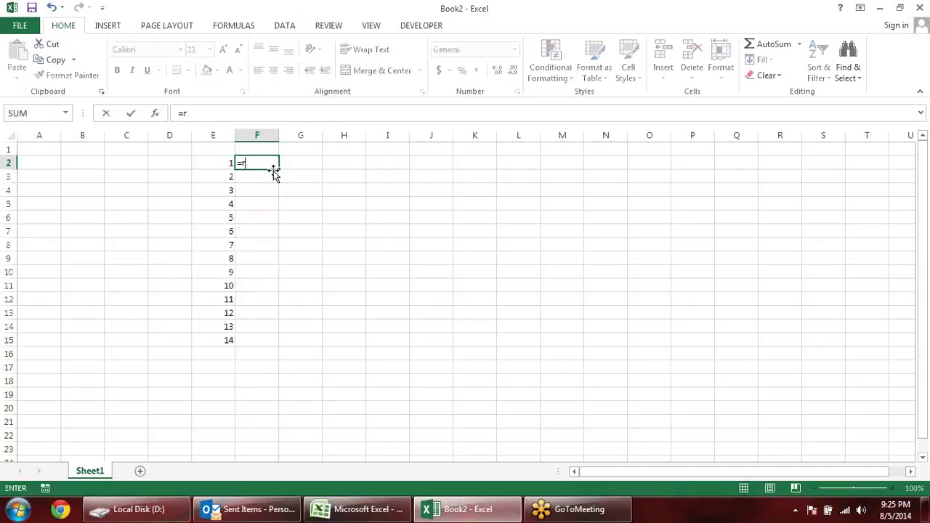
pyautogui.write('om')
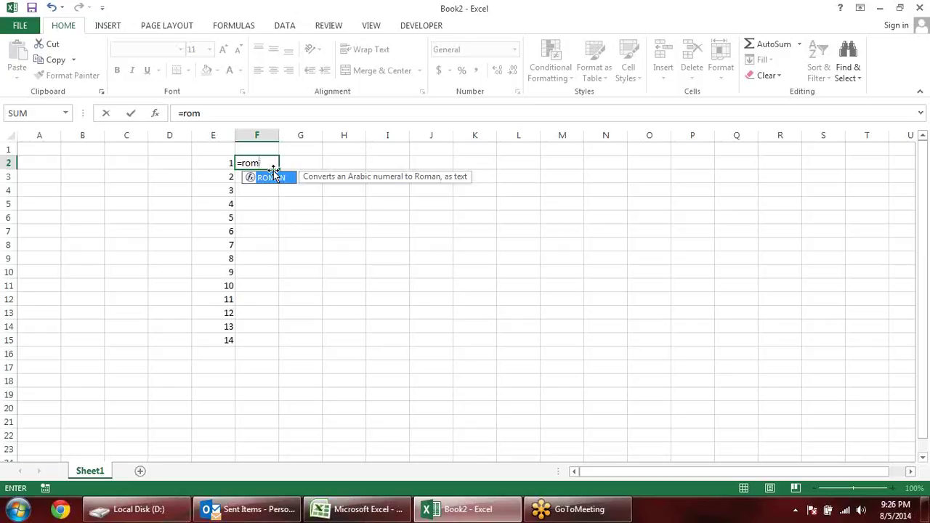
pyautogui.doubleClick(272, 176)
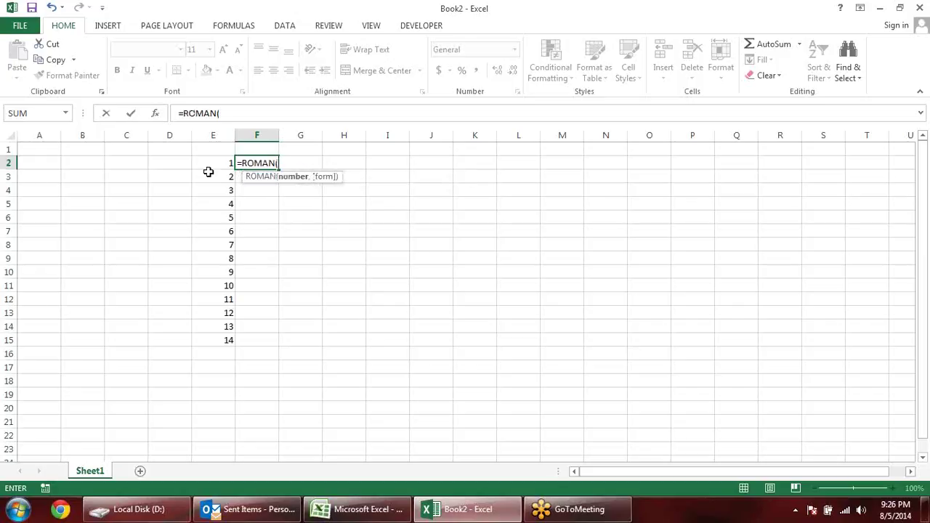
pyautogui.click(216, 165)
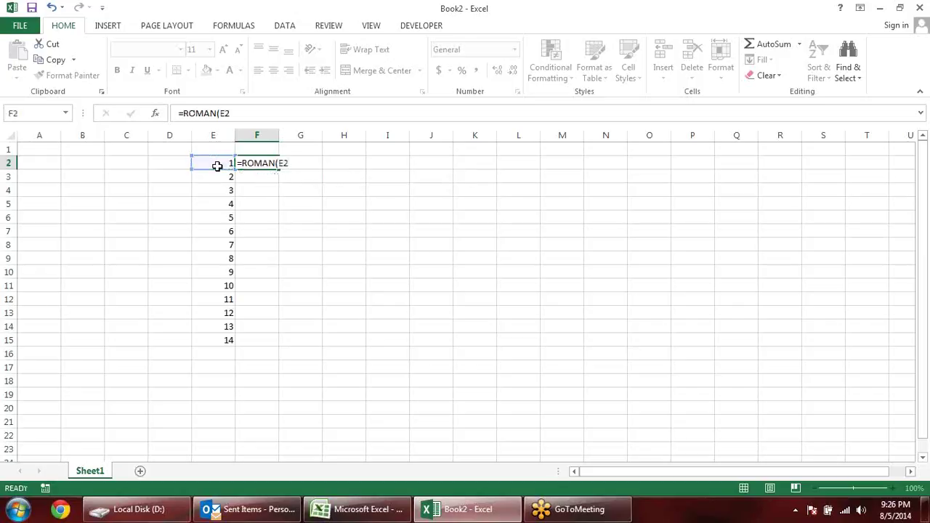
pyautogui.press('Return')
pyautogui.click(268, 167)
pyautogui.moveTo(279, 169); pyautogui.dragTo(270, 351)
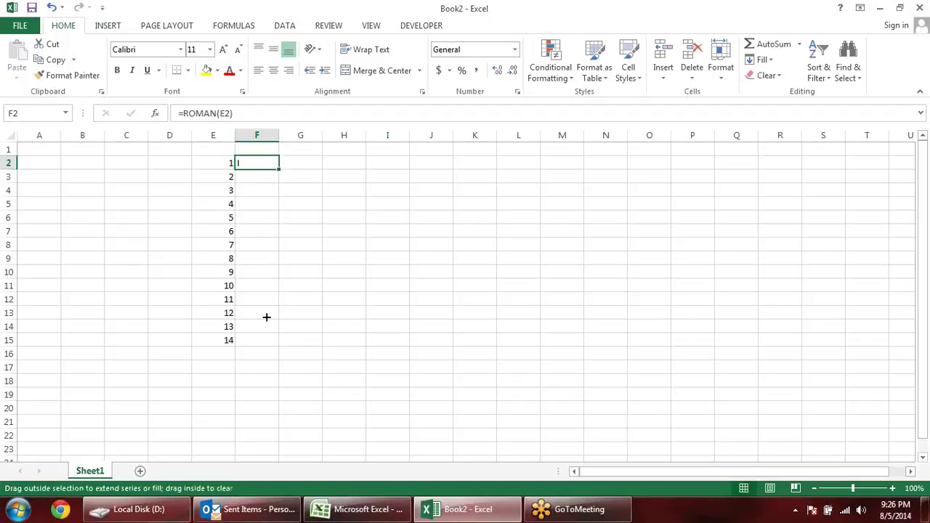
pyautogui.click(310, 168)
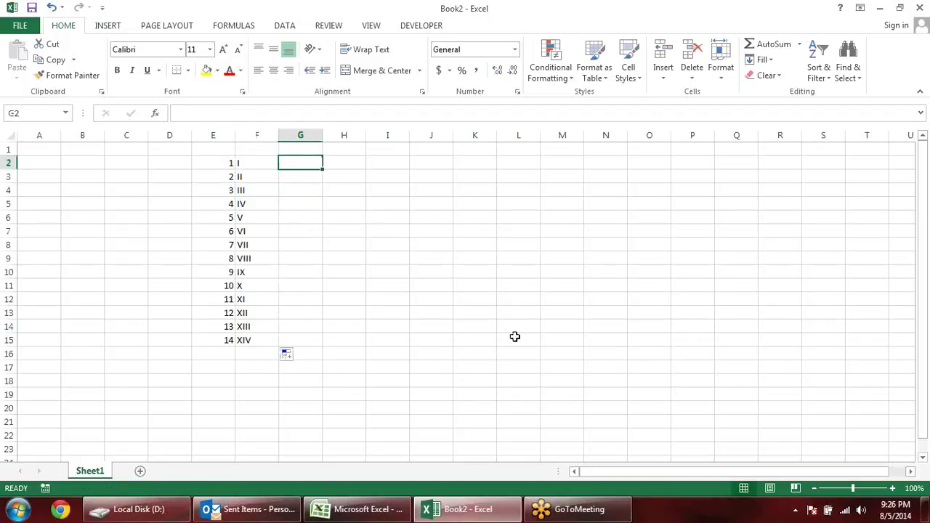
# Enter =ARABIC(F2) in G2 and fill it down to G15
pyautogui.write('=')
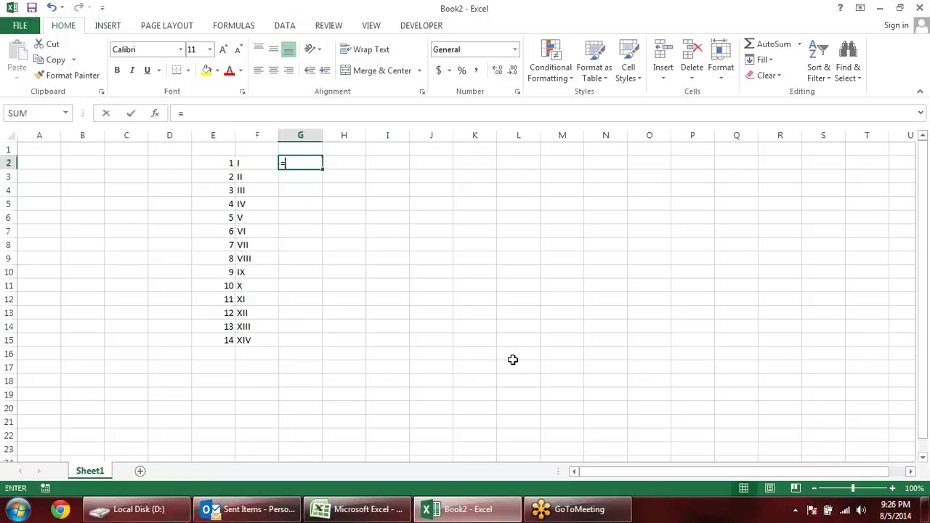
pyautogui.write('ara')
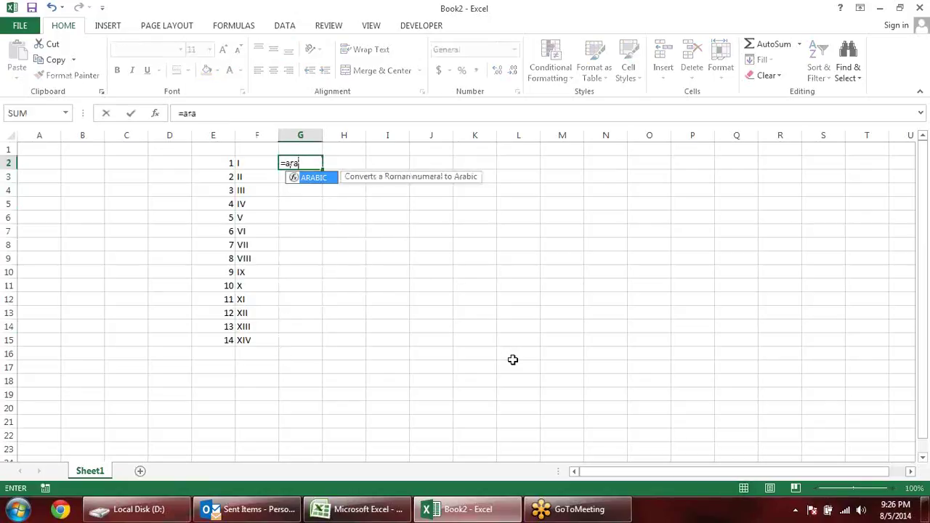
pyautogui.press('Tab')
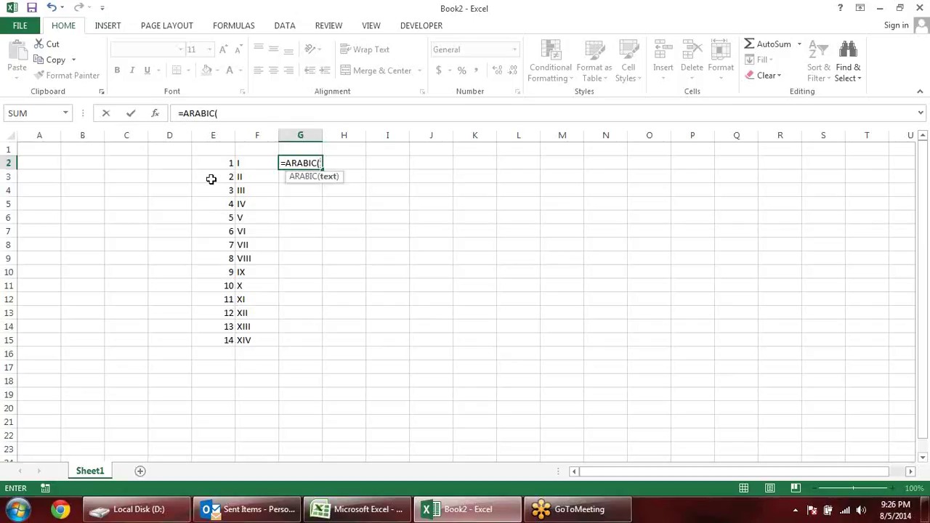
pyautogui.click(261, 163)
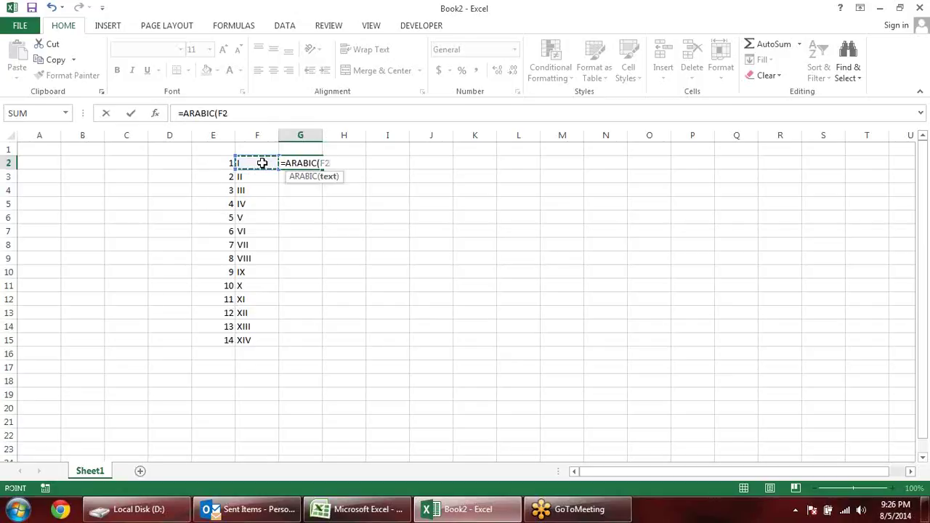
pyautogui.press('Return')
pyautogui.click(308, 162)
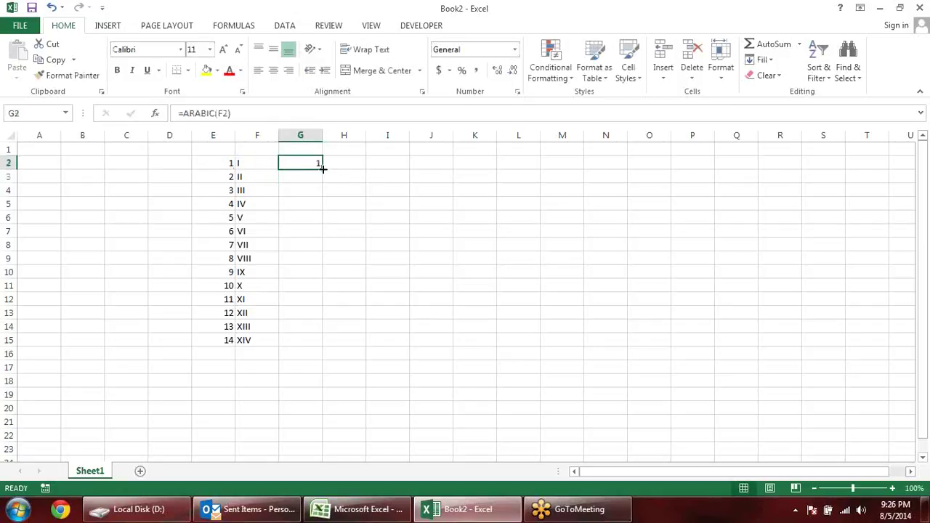
pyautogui.doubleClick(322, 168)
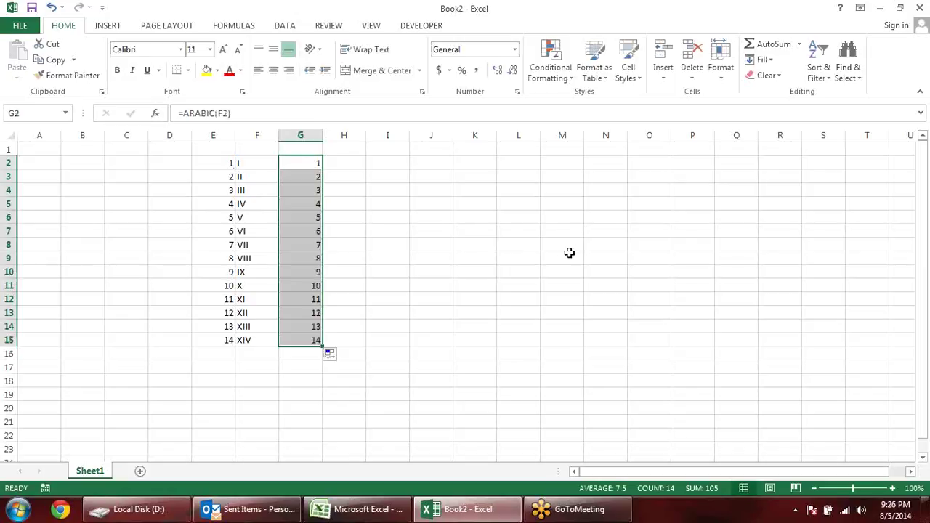
# Inspect the ARABIC formula in G9, then close Book2 without saving
pyautogui.click(569, 252)
pyautogui.click(305, 167)
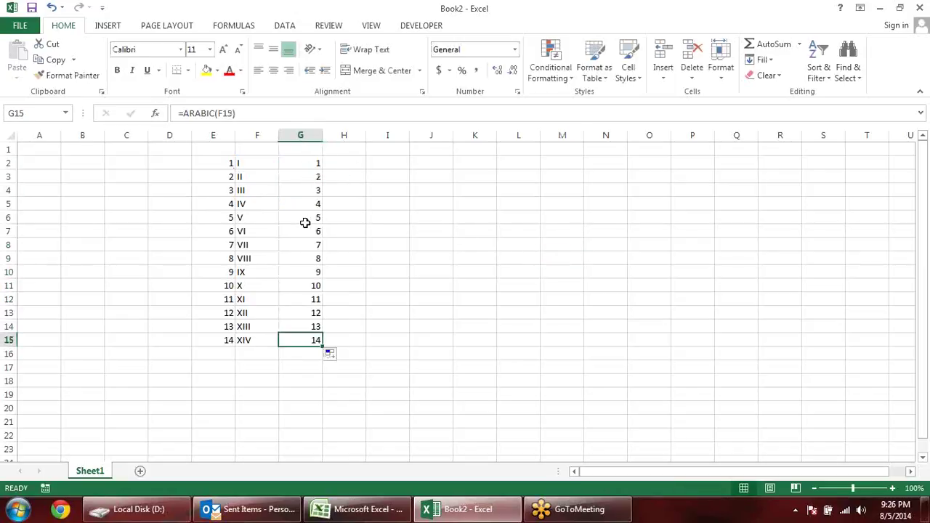
pyautogui.doubleClick(314, 258)
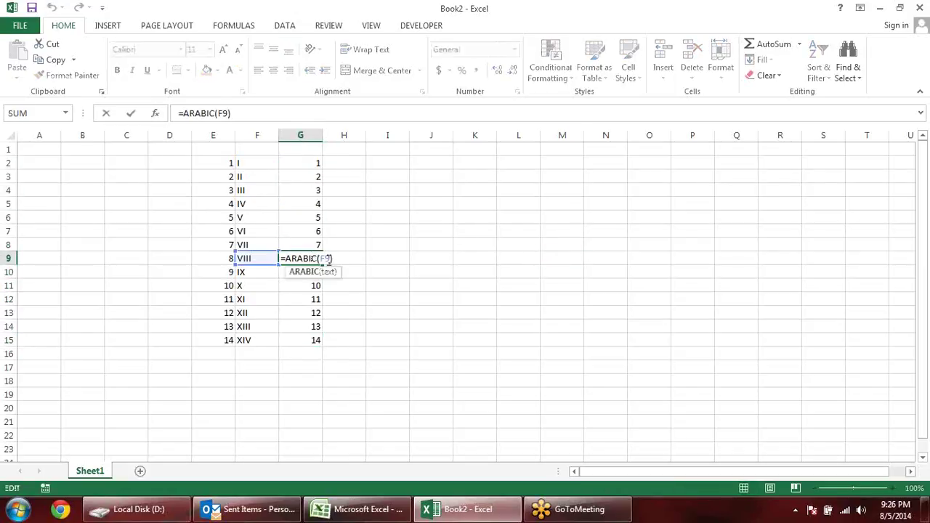
pyautogui.click(919, 8)
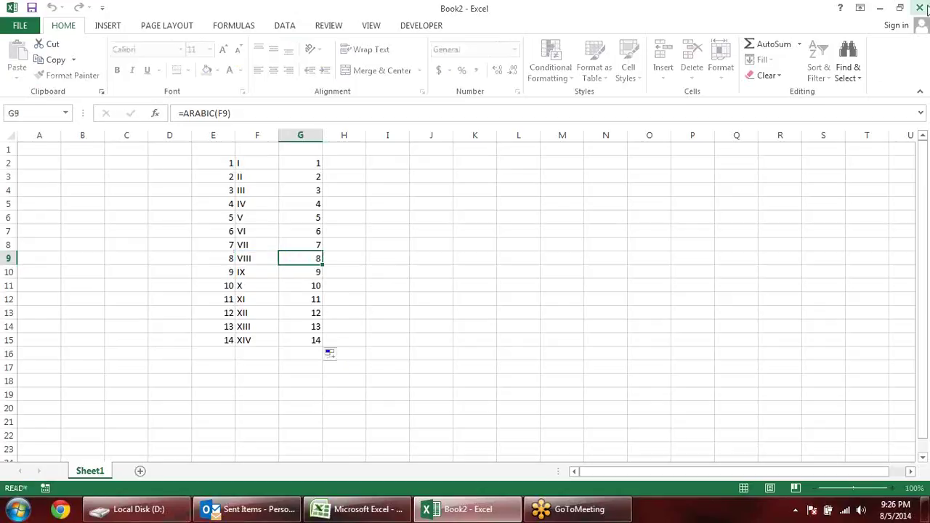
pyautogui.click(485, 274)
# Back in Book1, open Formulas > Math & Trig and scroll to the ROUND–SUMPRODUCT entries
pyautogui.click(218, 291)
pyautogui.click(208, 267)
pyautogui.click(292, 59)
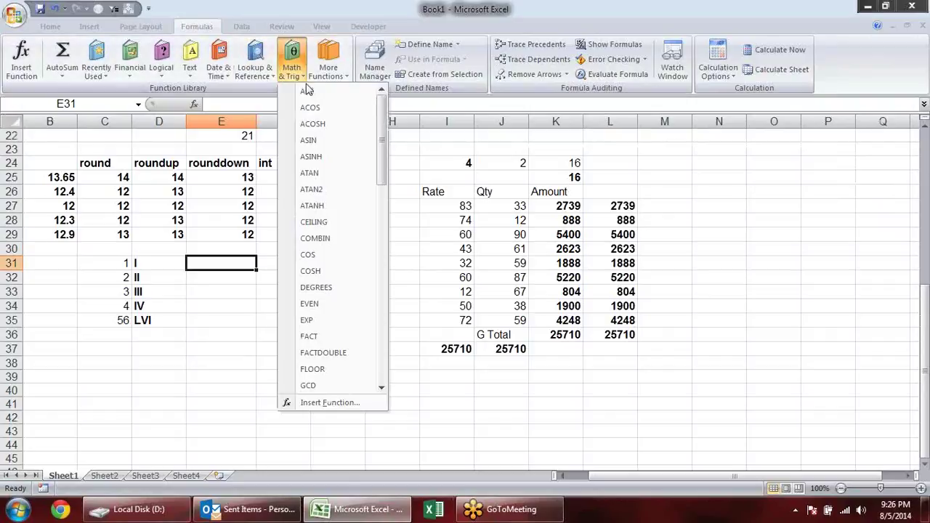
pyautogui.moveTo(381, 149)
pyautogui.mouseDown()
pyautogui.moveTo(409, 288)
pyautogui.moveTo(406, 333)
pyautogui.mouseUp()
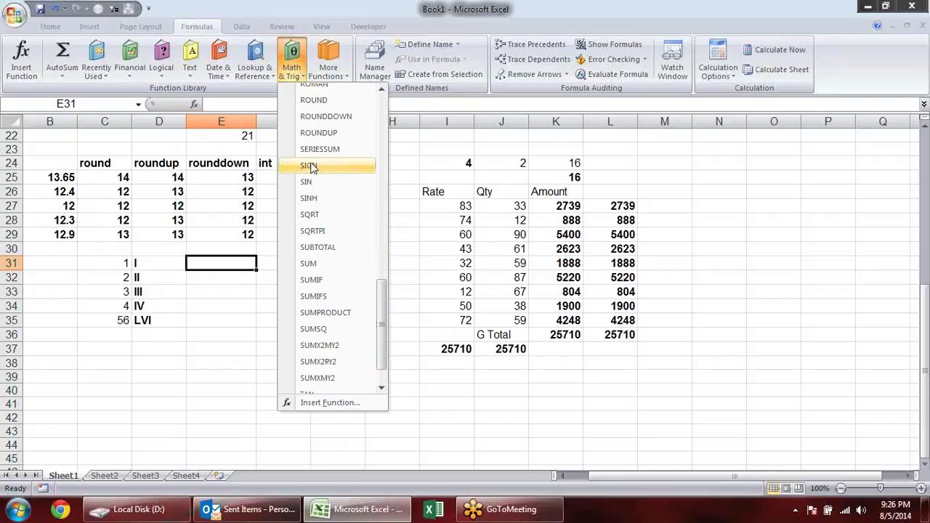
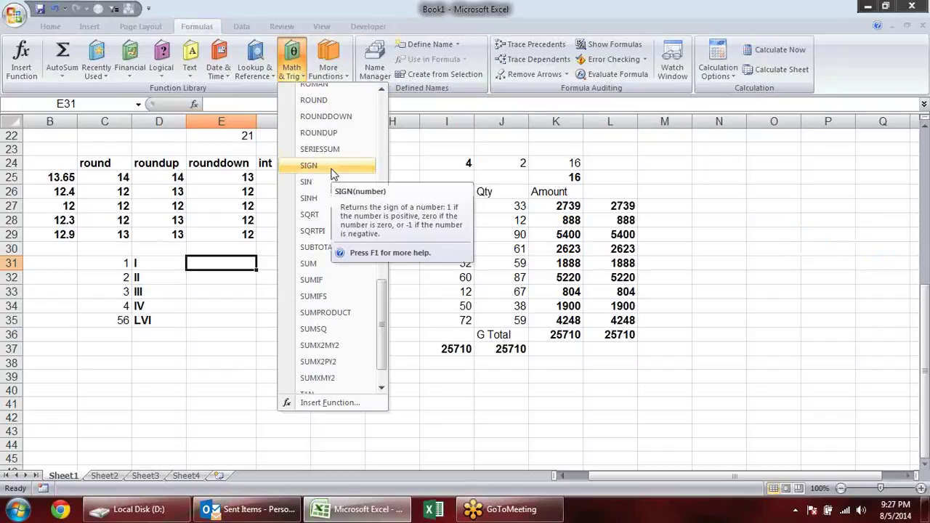
# Enter the test values -1, 0 and 23 into E31:E33
pyautogui.press('Escape')
pyautogui.click(266, 289)
pyautogui.click(251, 265)
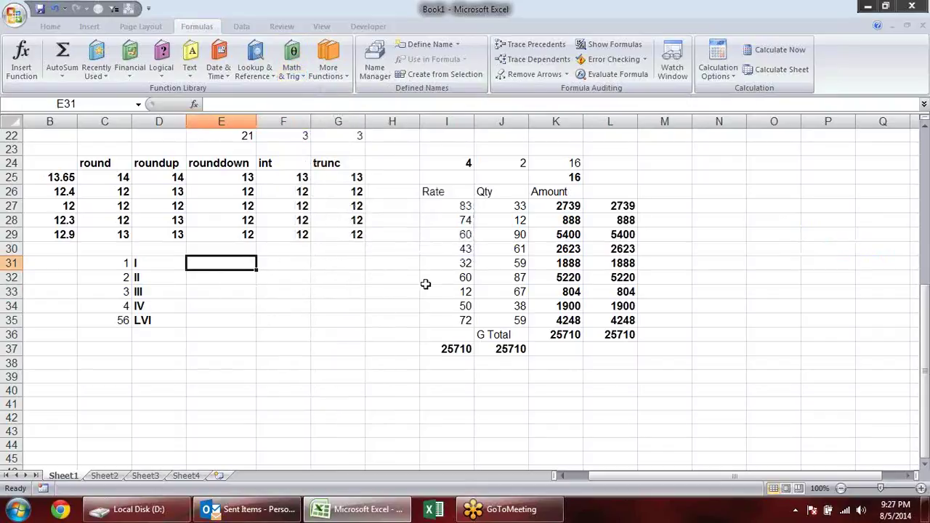
pyautogui.write('-1')
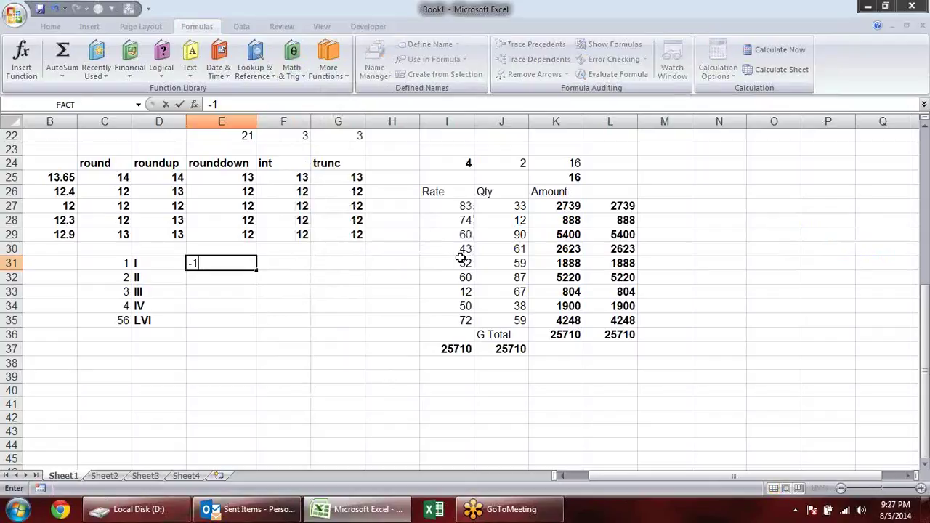
pyautogui.press('Return')
pyautogui.write('0')
pyautogui.press('Return')
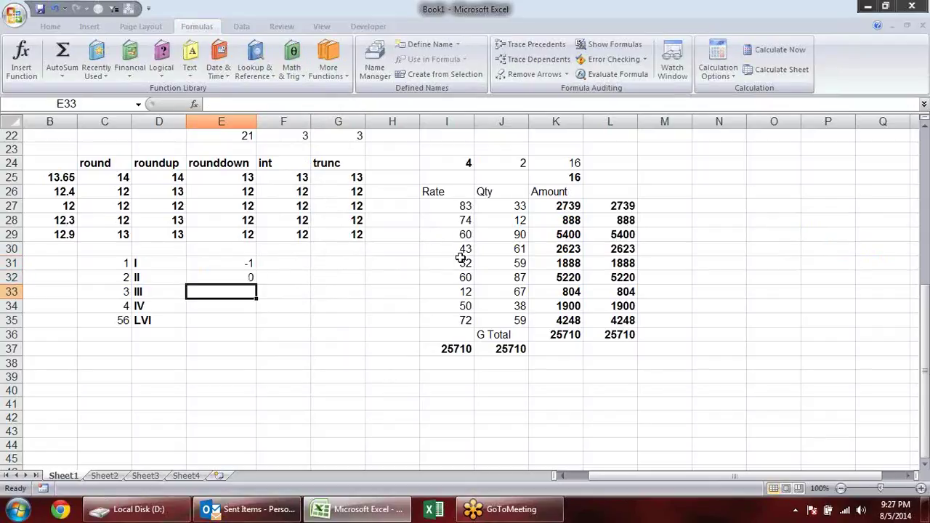
pyautogui.write('23')
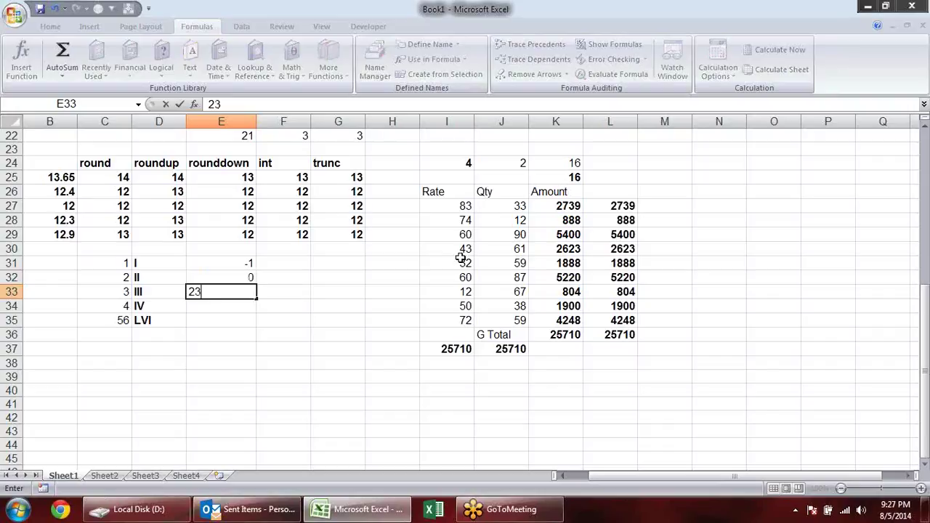
pyautogui.press('Return')
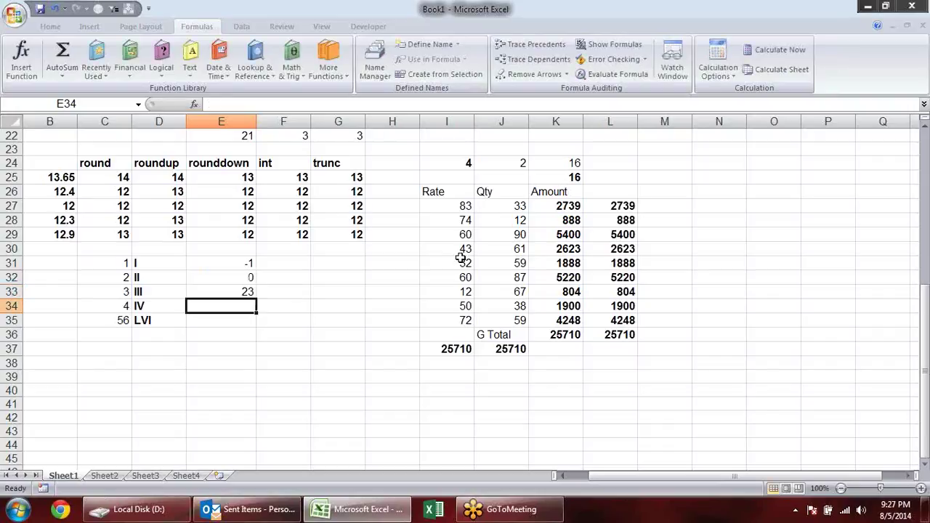
# Put the invalid formula =name in E34 and the array constant ={1,2} in E35
pyautogui.write('=name')
pyautogui.press('Return')
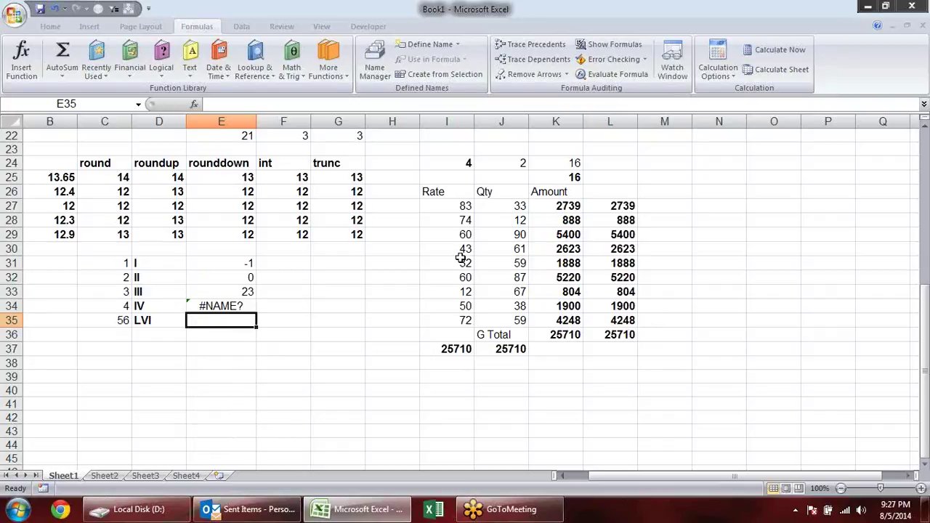
pyautogui.write('=(1')
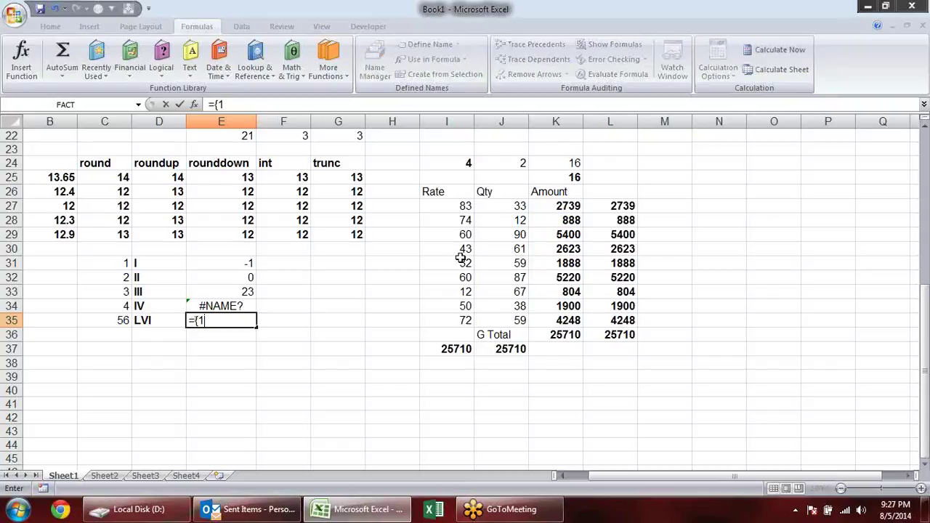
pyautogui.write('2')
pyautogui.hotkey('ctrl', 'shift', 'Return')
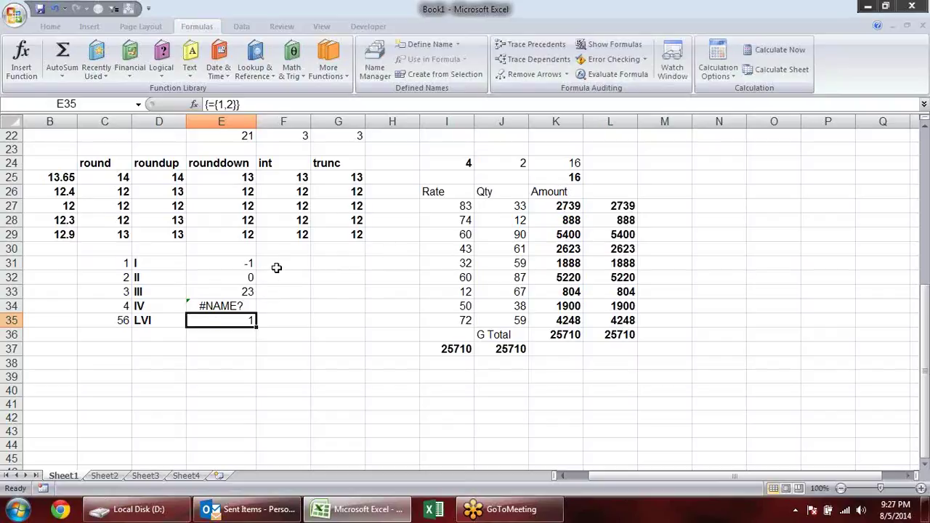
# Enter =SIGN(E31) in F31 and fill it down to F35
pyautogui.click(276, 267)
pyautogui.write('=')
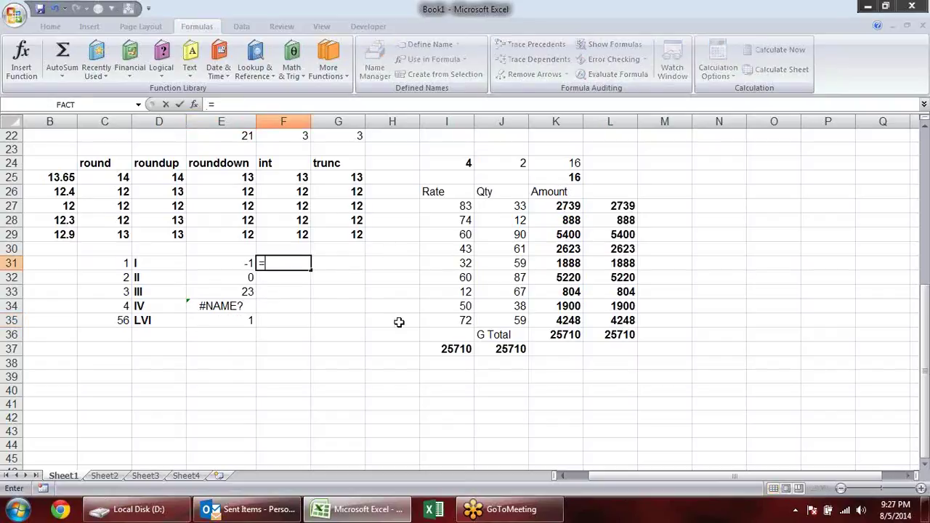
pyautogui.write('si')
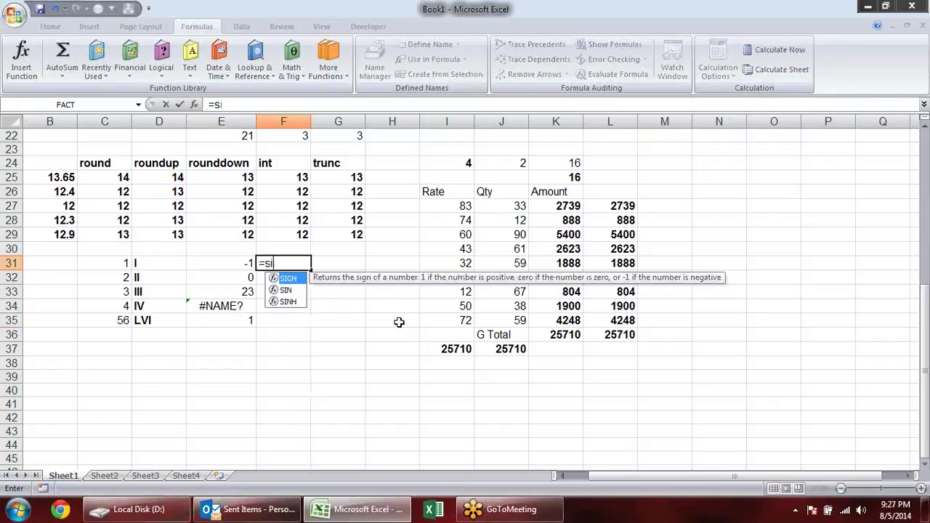
pyautogui.press('Tab')
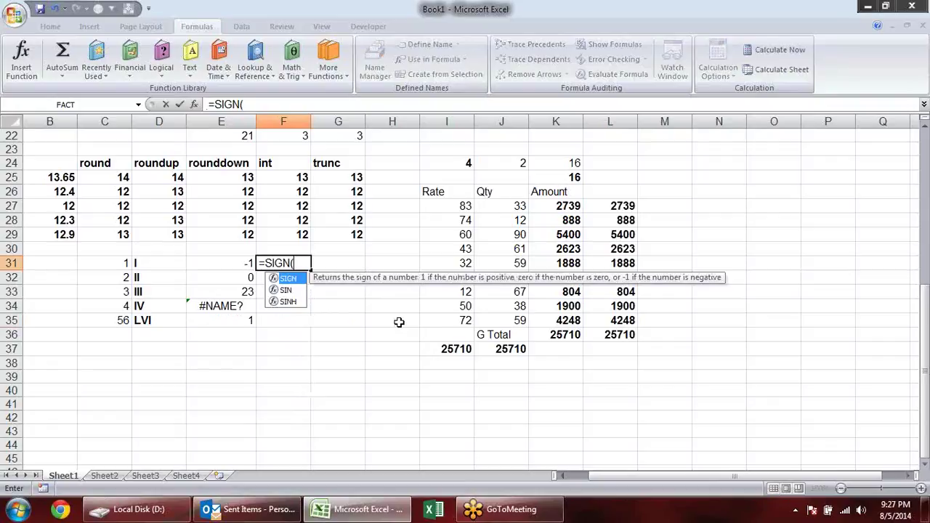
pyautogui.click(247, 262)
pyautogui.press('Return')
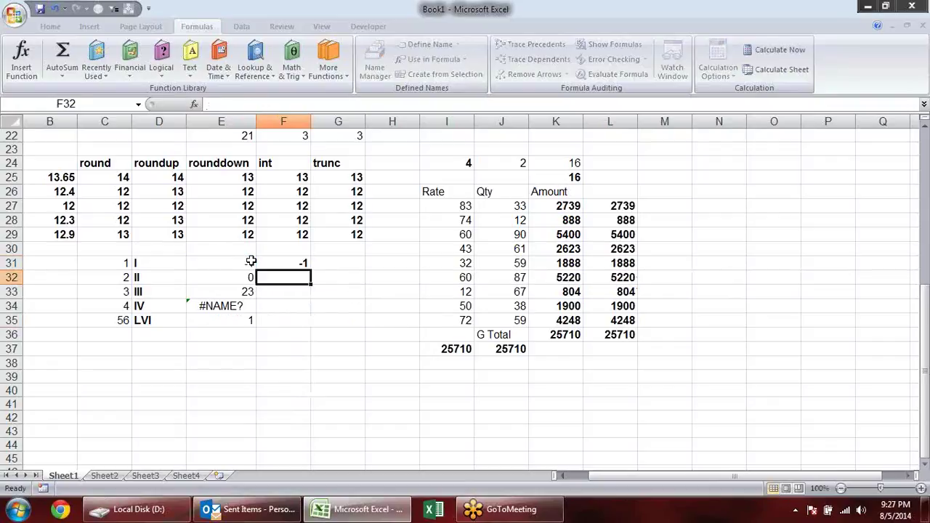
pyautogui.click(305, 264)
pyautogui.moveTo(310, 269); pyautogui.dragTo(308, 329)
# Change the value in E31 to -12
pyautogui.click(382, 273)
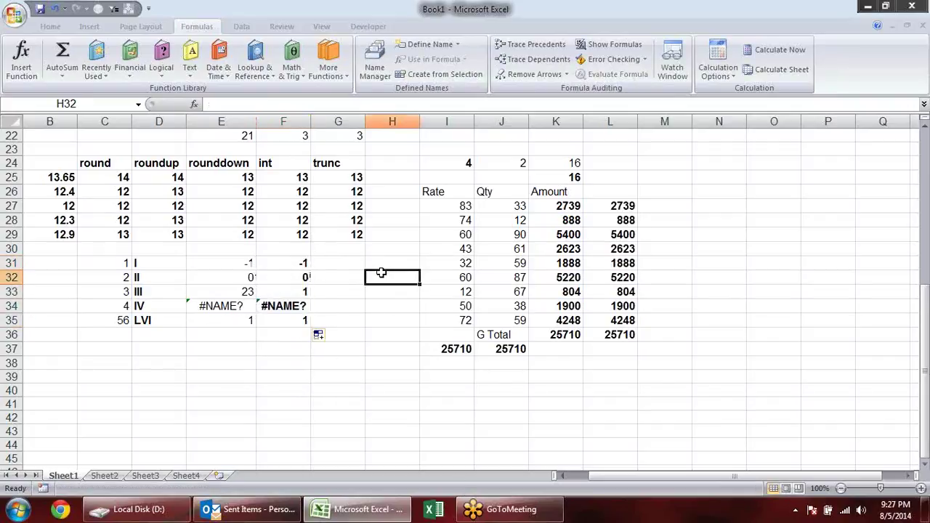
pyautogui.click(304, 262)
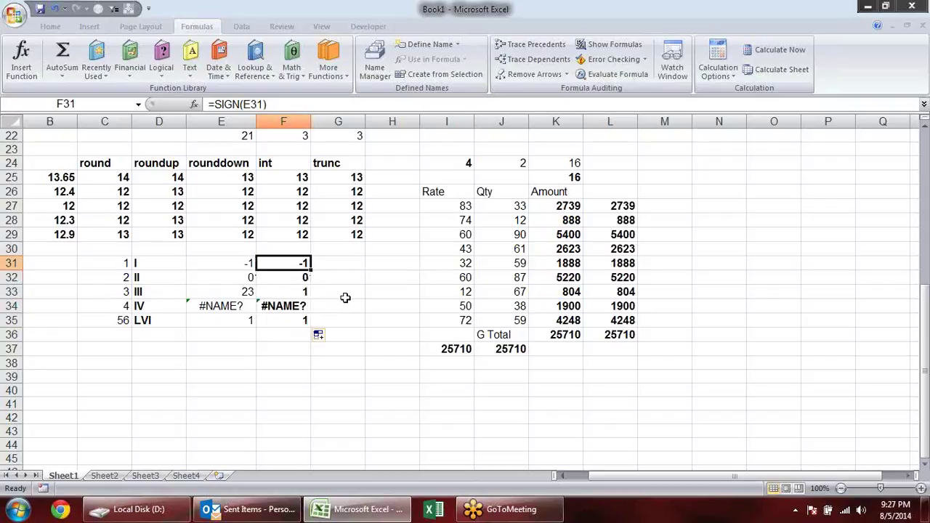
pyautogui.click(243, 264)
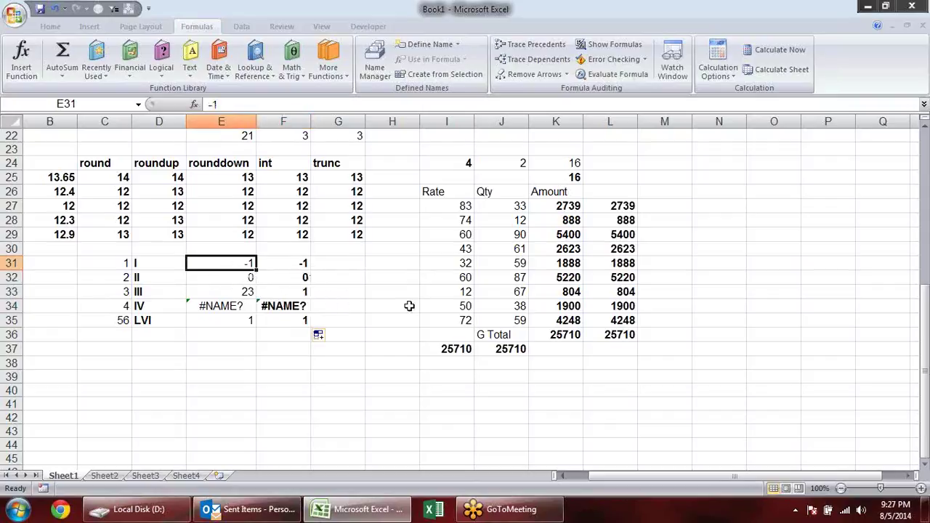
pyautogui.doubleClick(251, 264)
pyautogui.write('2')
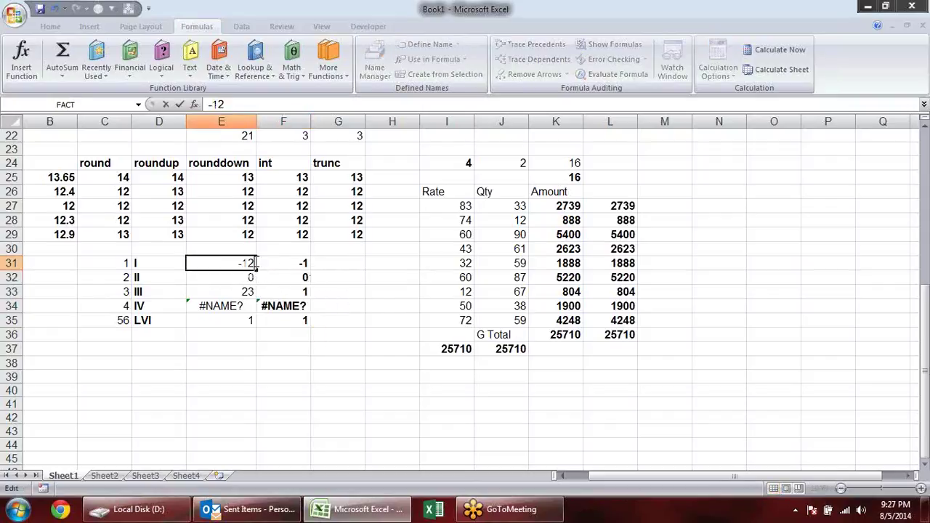
pyautogui.press('Return')
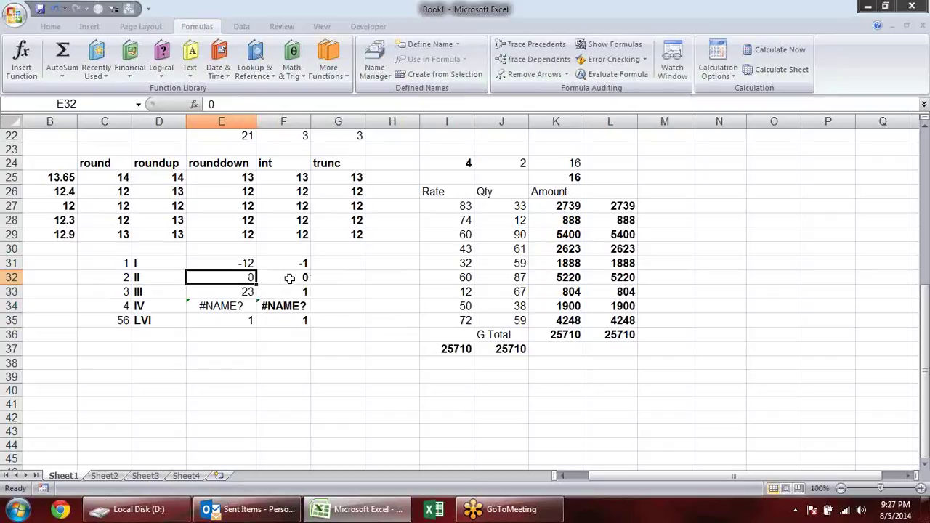
# Review the SIGN results for E32 and E33, then select the E34:F35 error and array rows
pyautogui.click(287, 279)
pyautogui.click(253, 278)
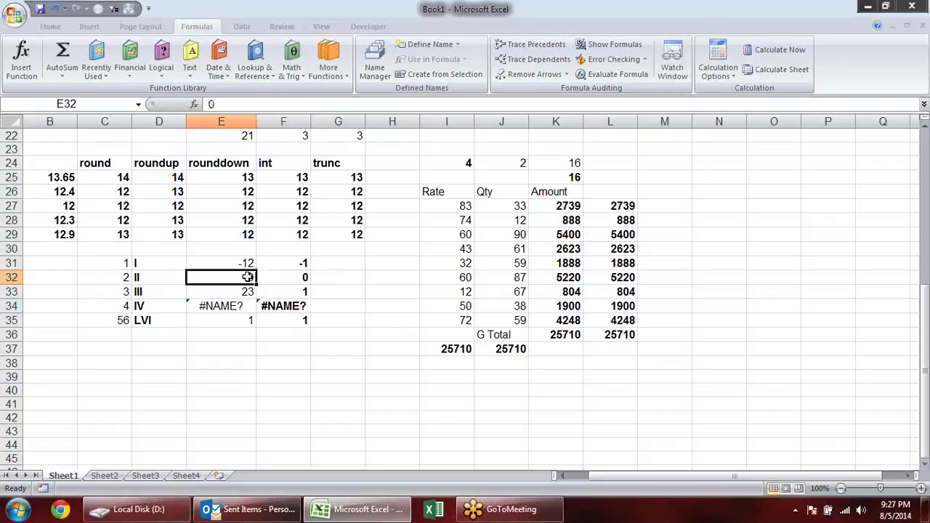
pyautogui.click(320, 291)
pyautogui.click(299, 291)
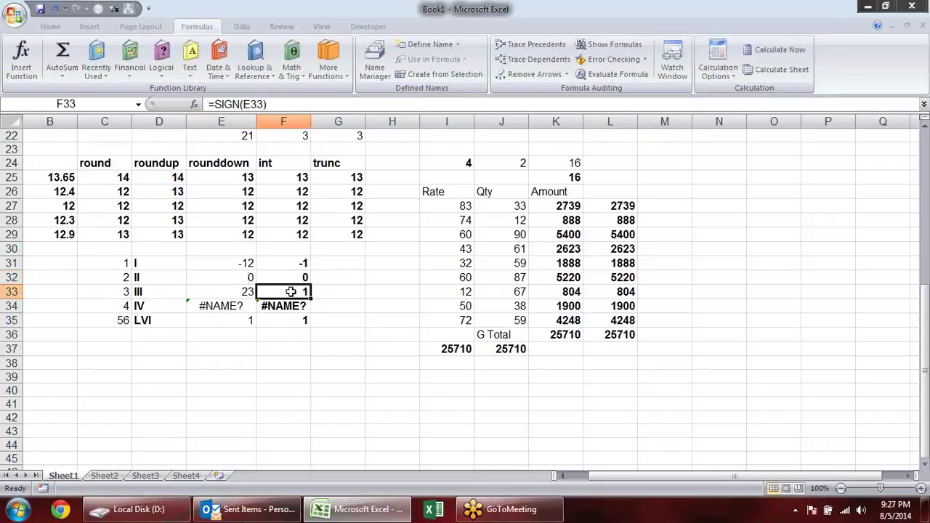
pyautogui.doubleClick(246, 291)
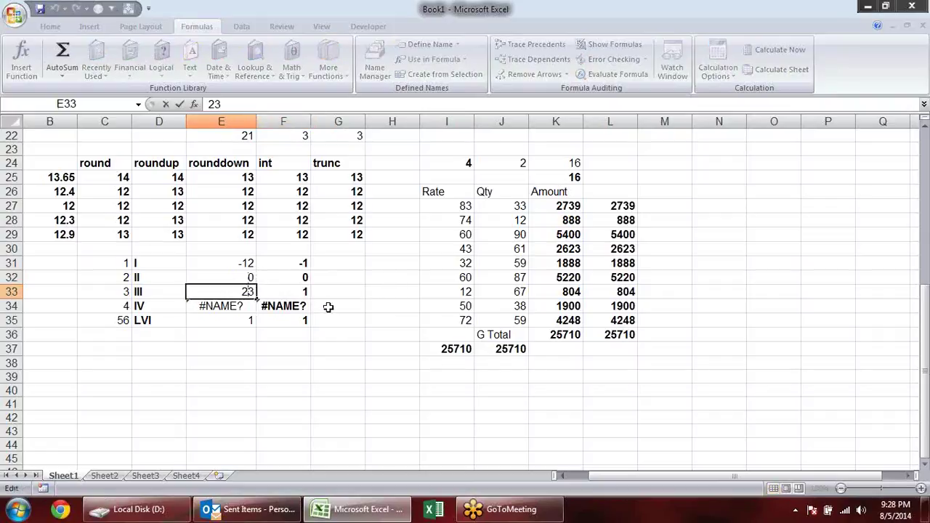
pyautogui.moveTo(297, 266); pyautogui.dragTo(299, 291)
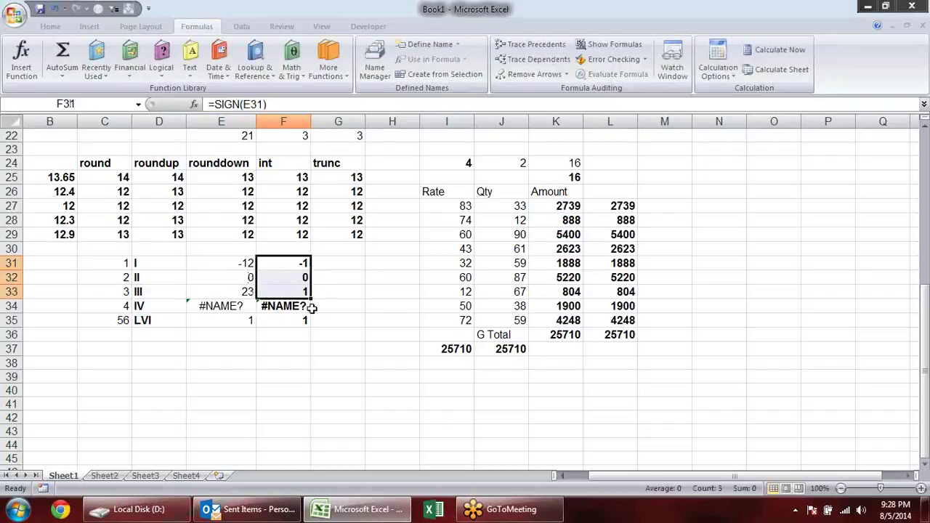
pyautogui.moveTo(232, 307); pyautogui.dragTo(290, 324)
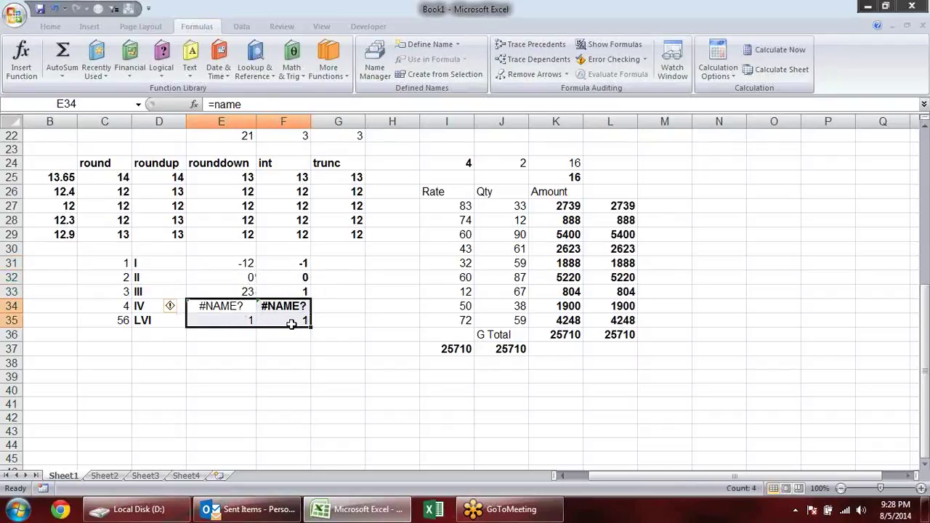
# Clear the E34:F35 test rows and type the labels Neg, Zero and positive into G31:G33
pyautogui.press('Delete')
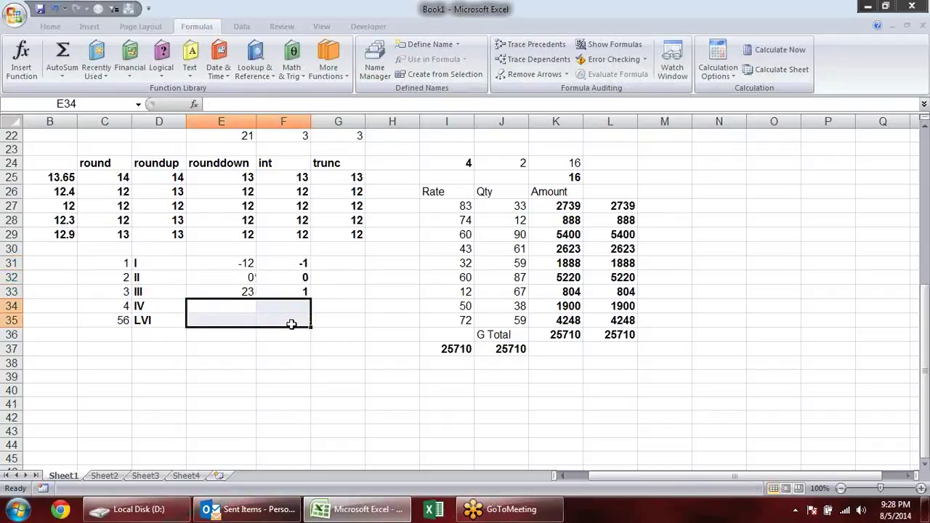
pyautogui.click(363, 321)
pyautogui.click(331, 265)
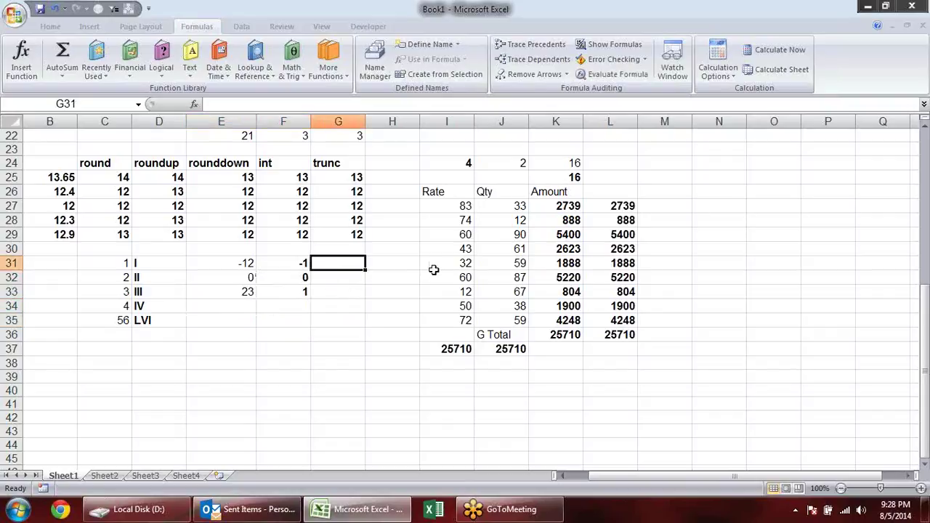
pyautogui.write('Neg')
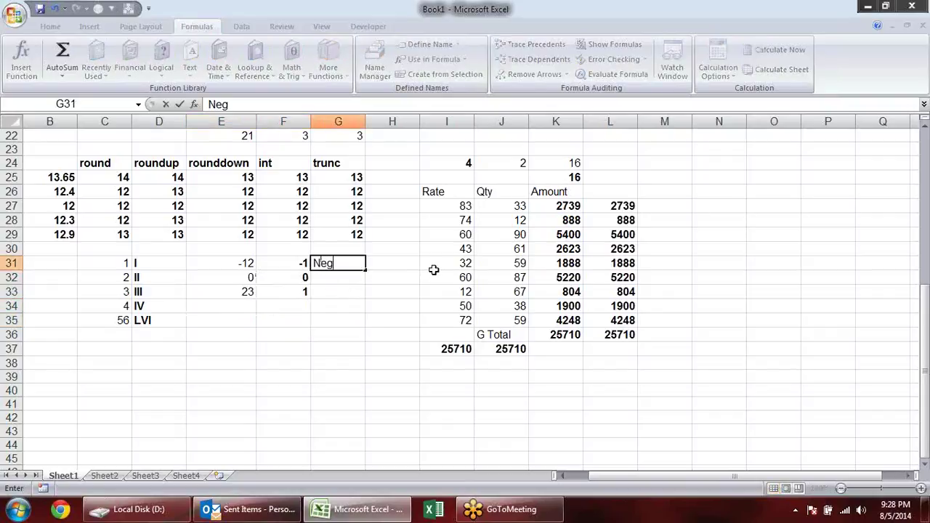
pyautogui.press('Return')
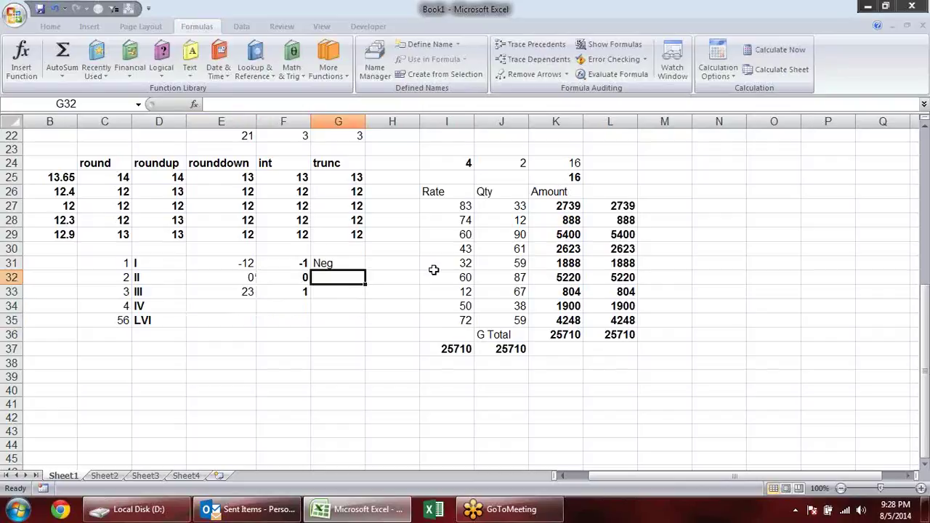
pyautogui.write('Zero')
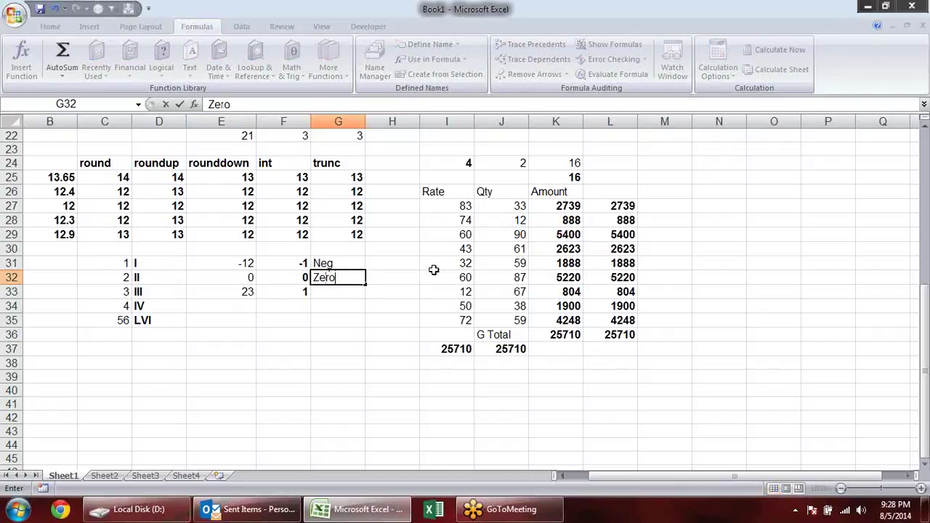
pyautogui.press('Return')
pyautogui.write('positive')
pyautogui.press('Return')
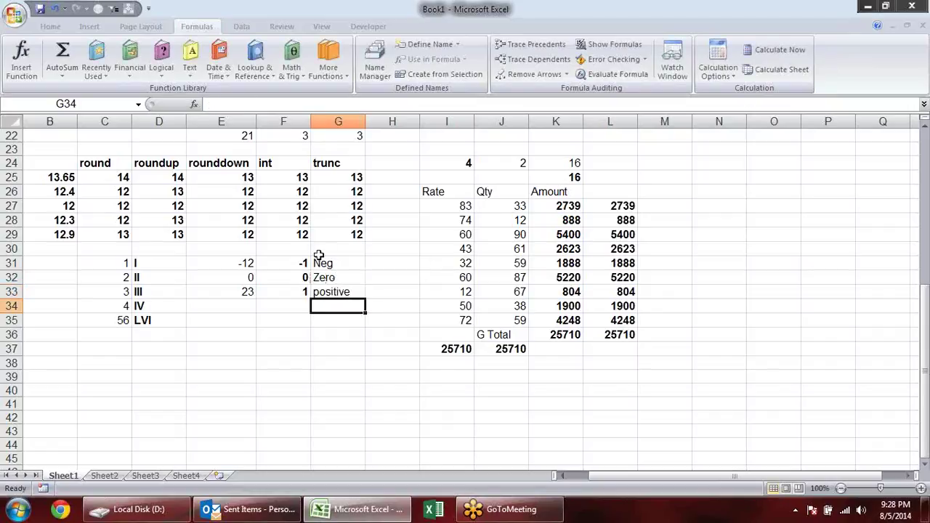
# Review the SIGN formulas in F31:F33 without changing them
pyautogui.doubleClick(291, 263)
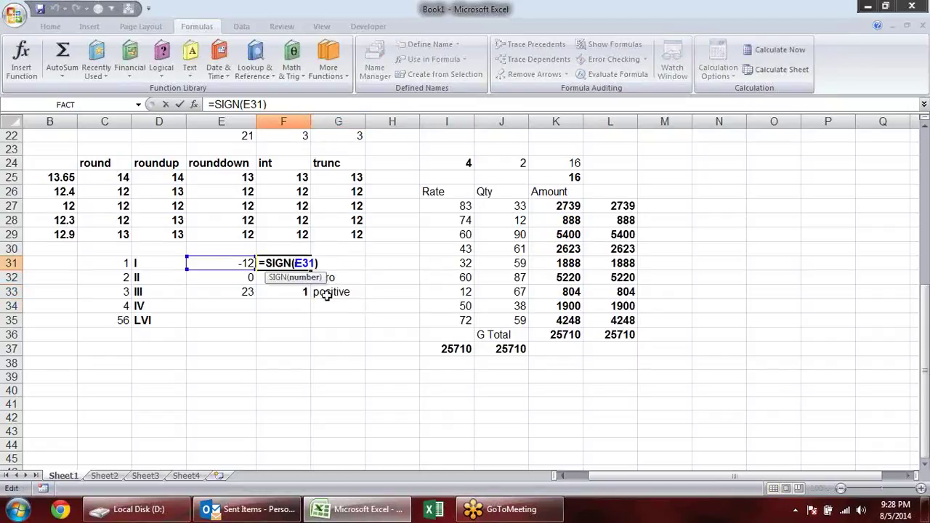
pyautogui.press('Escape')
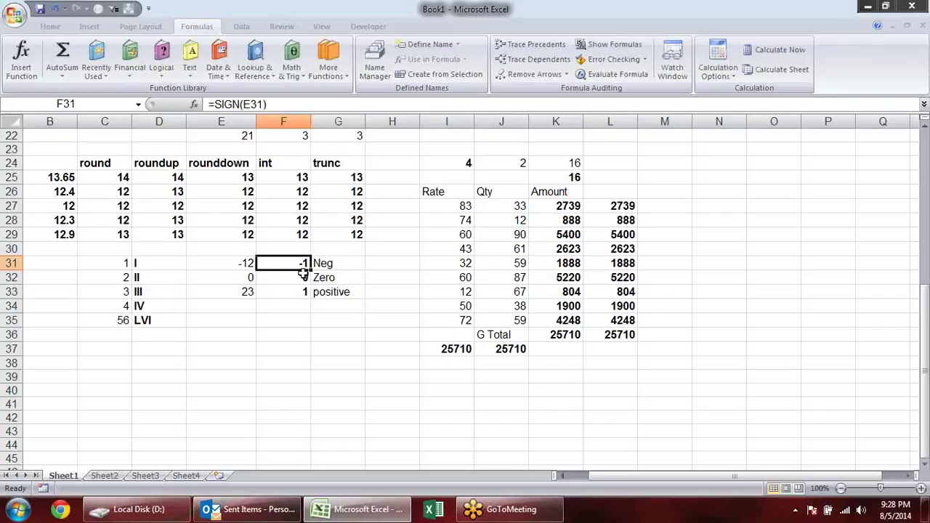
pyautogui.click(302, 276)
pyautogui.click(289, 293)
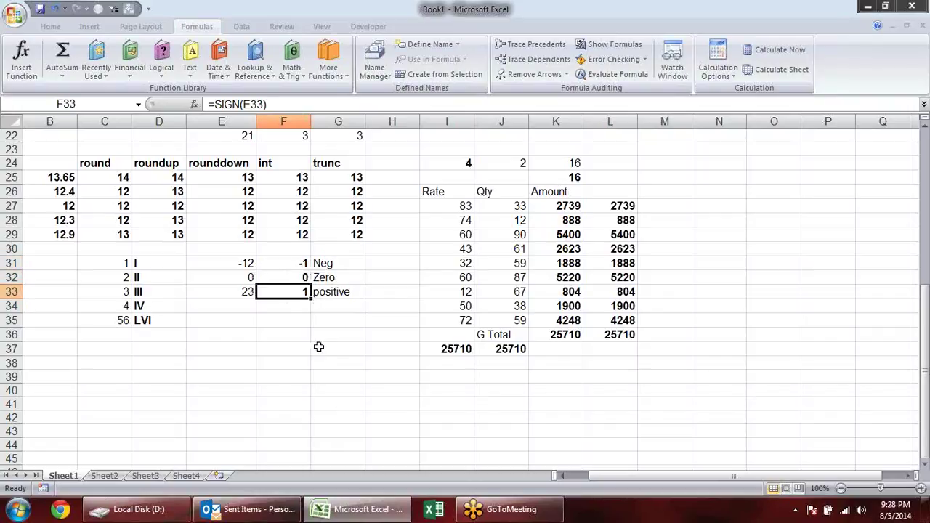
pyautogui.click(244, 331)
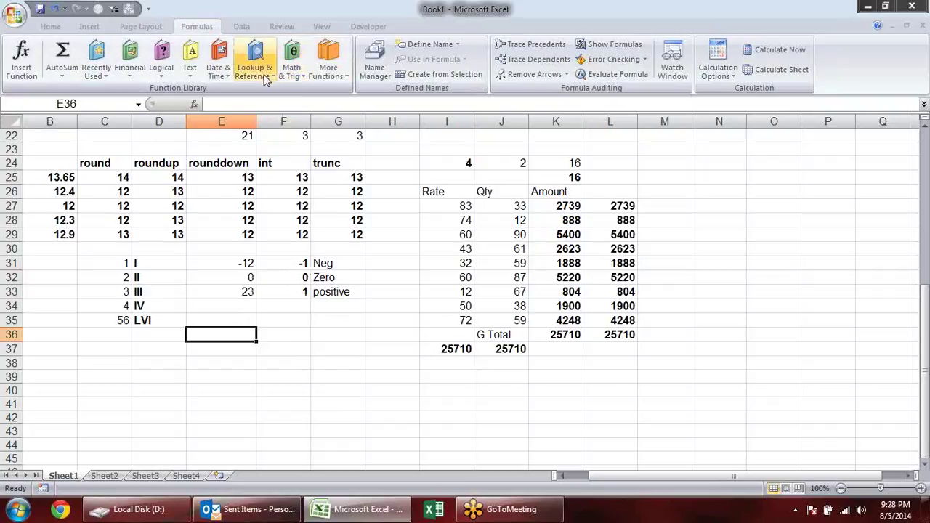
pyautogui.click(292, 71)
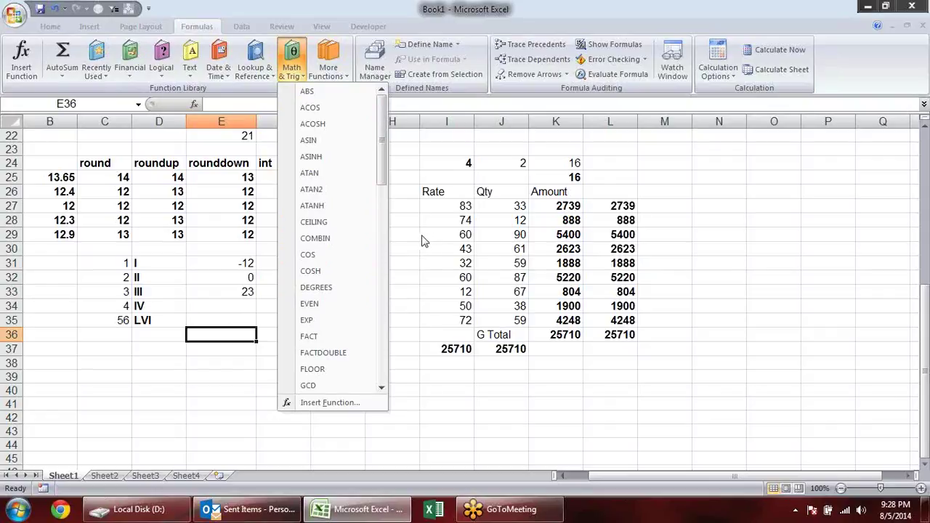
pyautogui.click(432, 308)
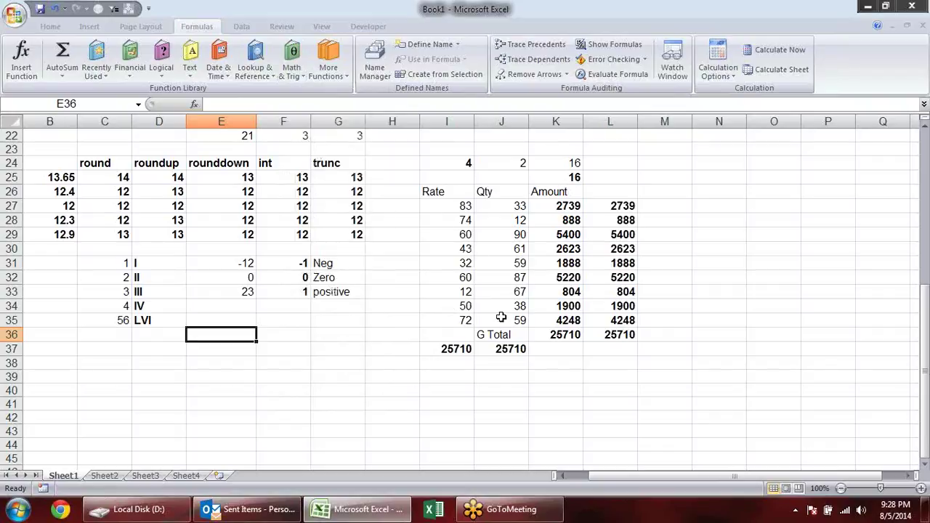
pyautogui.click(328, 264)
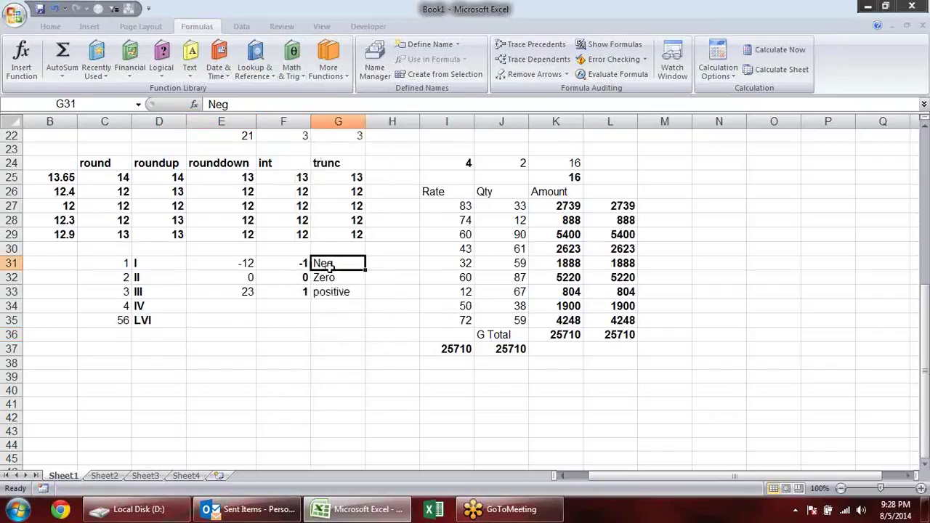
pyautogui.doubleClick(297, 264)
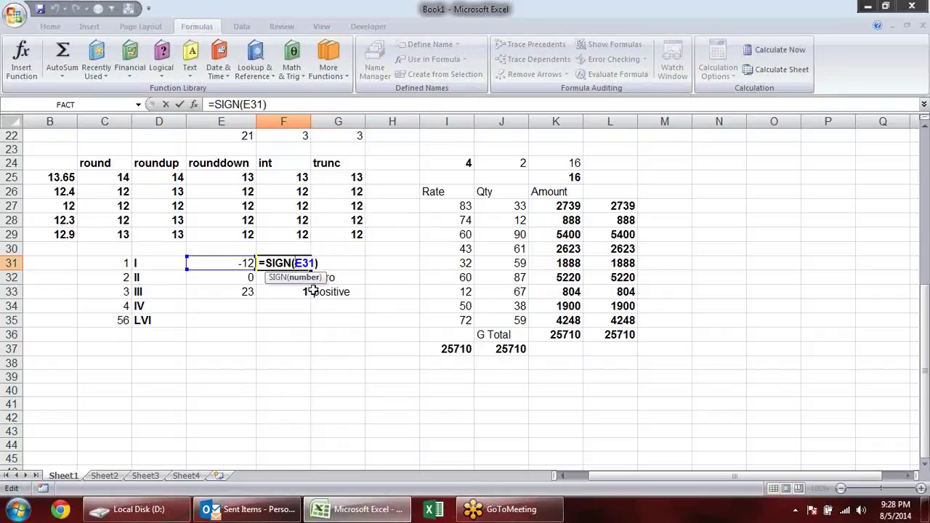
pyautogui.press('Escape')
pyautogui.click(248, 318)
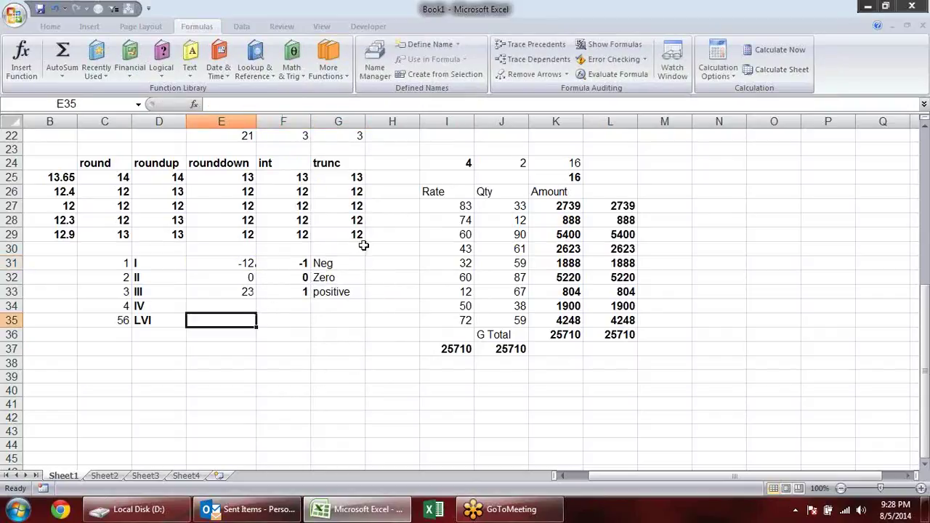
pyautogui.click(293, 69)
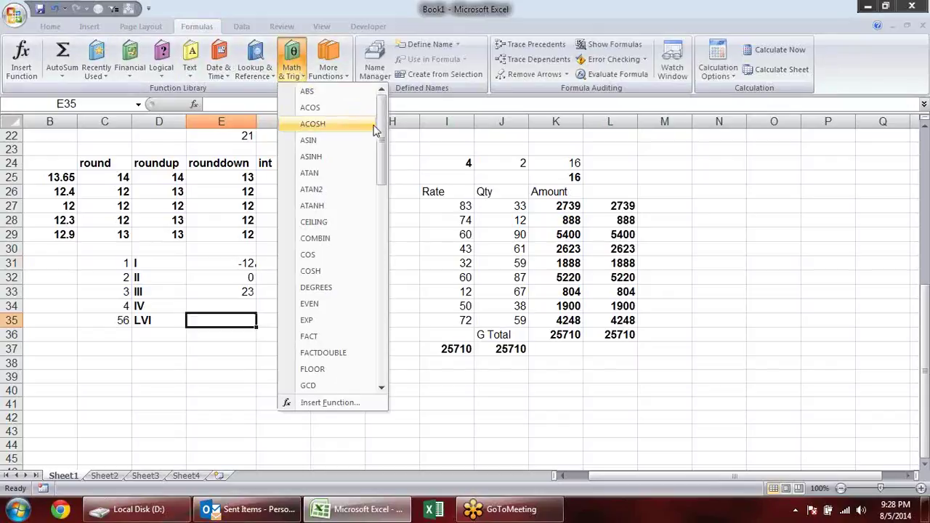
pyautogui.moveTo(384, 129); pyautogui.dragTo(375, 242)
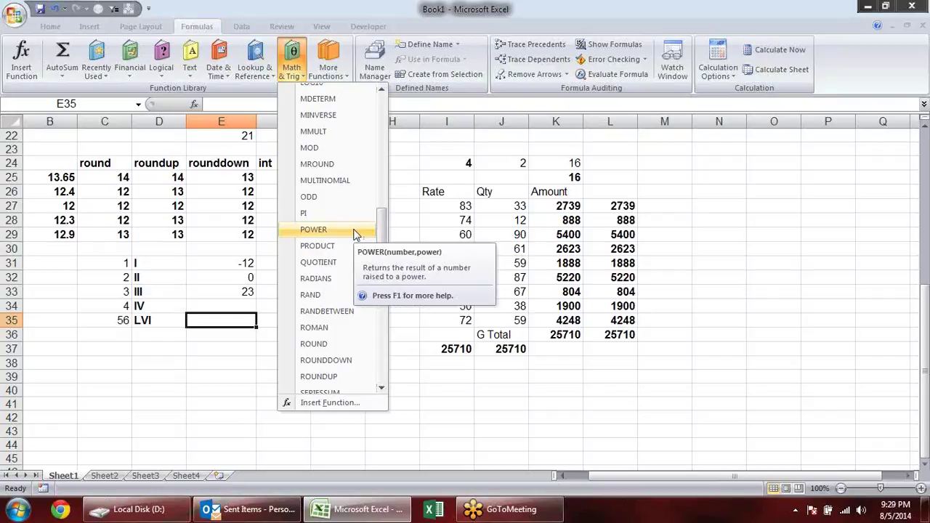
pyautogui.moveTo(383, 233)
pyautogui.mouseDown()
pyautogui.moveTo(381, 320)
pyautogui.moveTo(390, 288)
pyautogui.mouseUp()
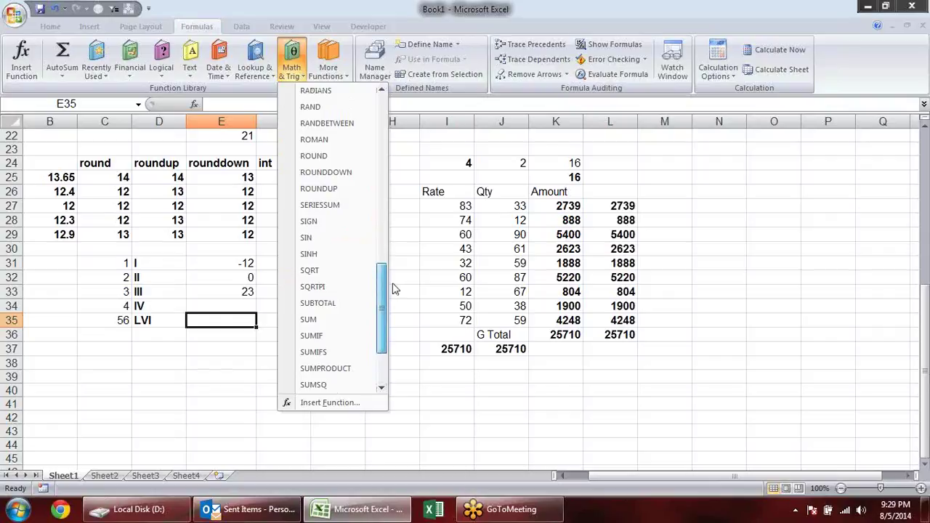
pyautogui.click(315, 238)
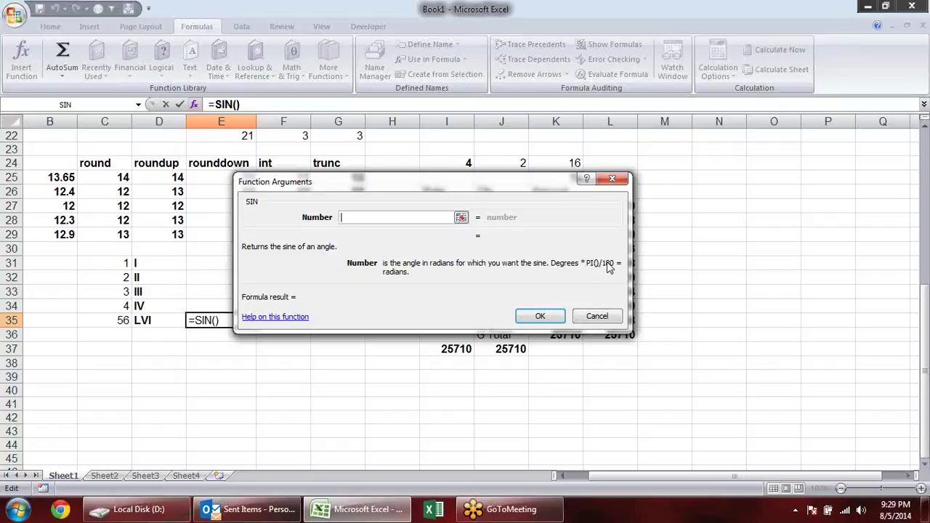
pyautogui.click(597, 317)
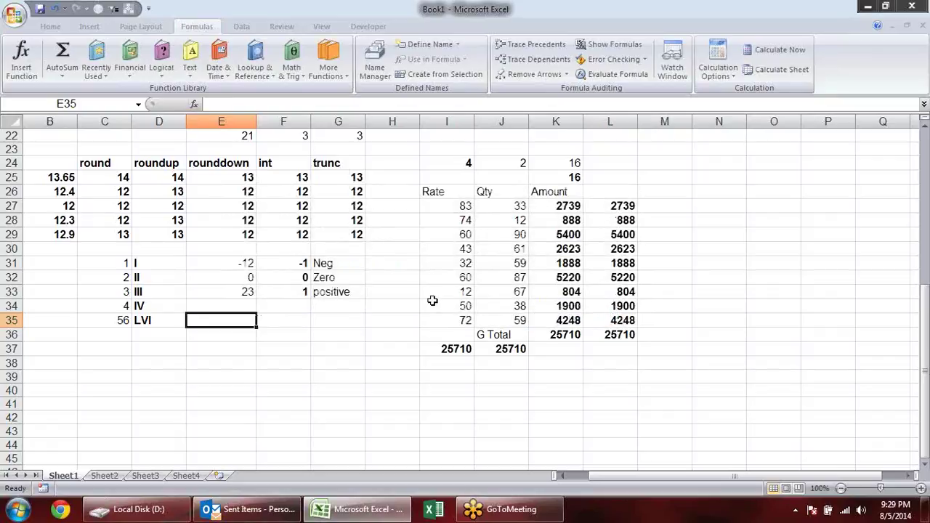
# Insert SINH into E35 from the Math & Trig list, then cancel it
pyautogui.click(289, 67)
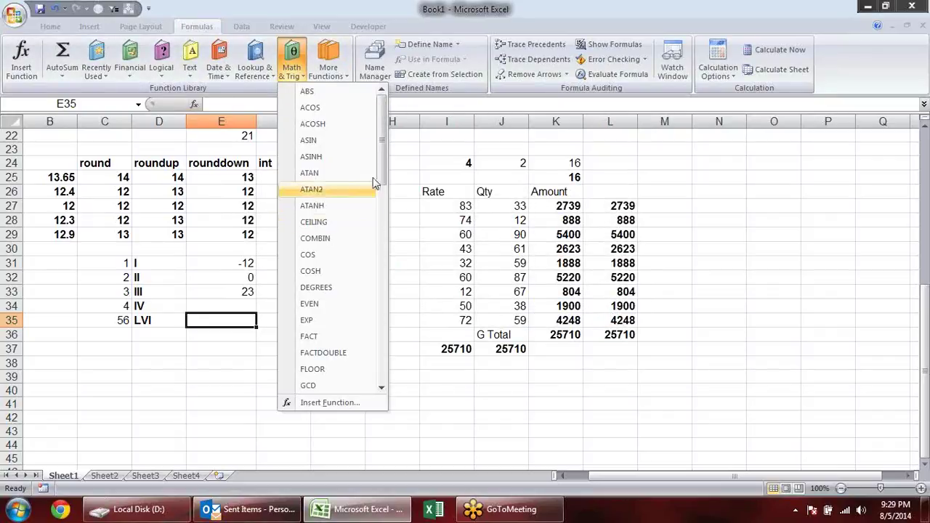
pyautogui.scroll(-1, 381, 172)
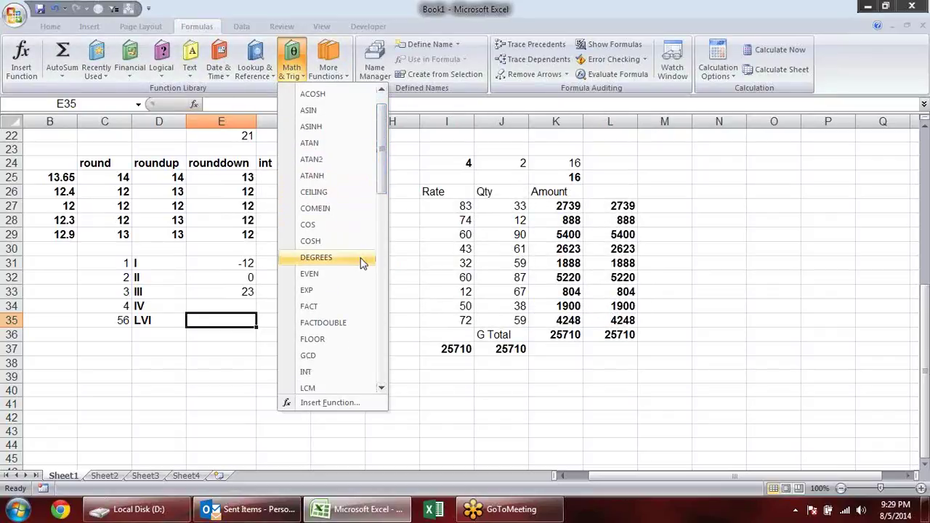
pyautogui.moveTo(389, 190); pyautogui.dragTo(396, 351)
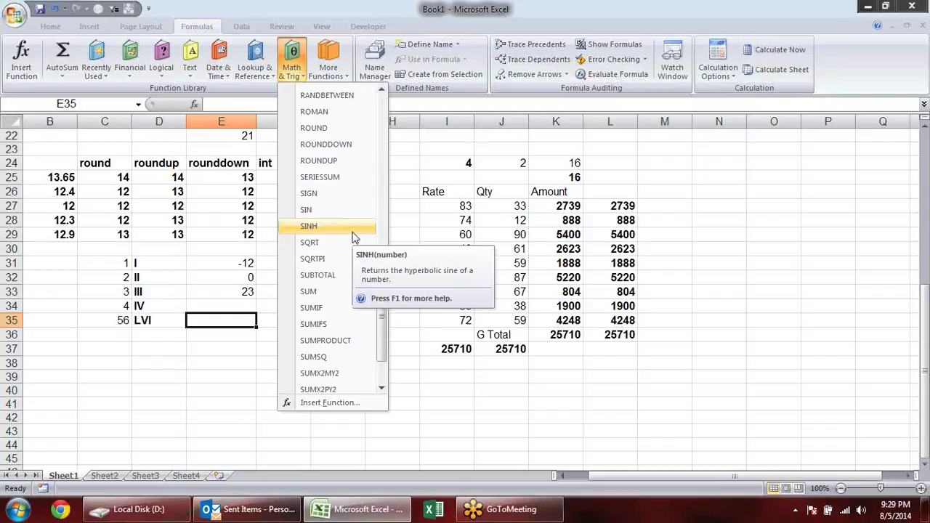
pyautogui.click(351, 229)
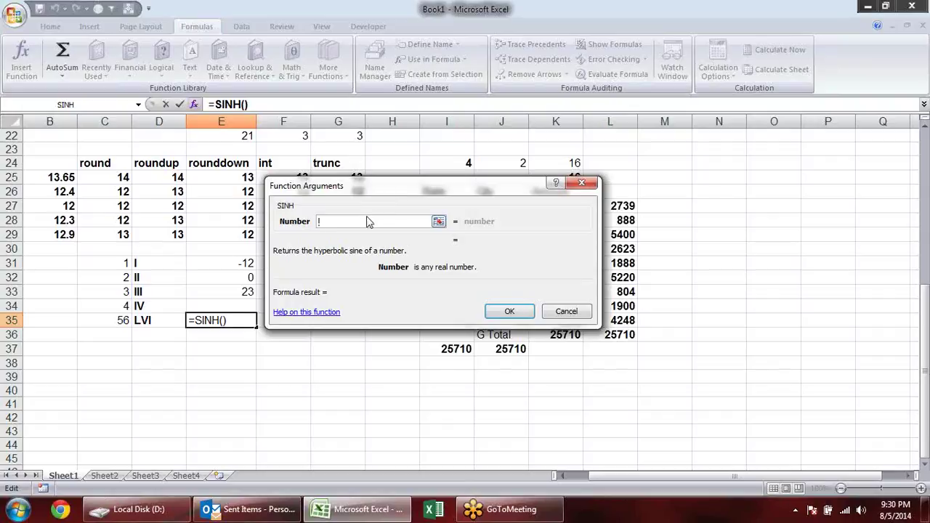
pyautogui.click(566, 311)
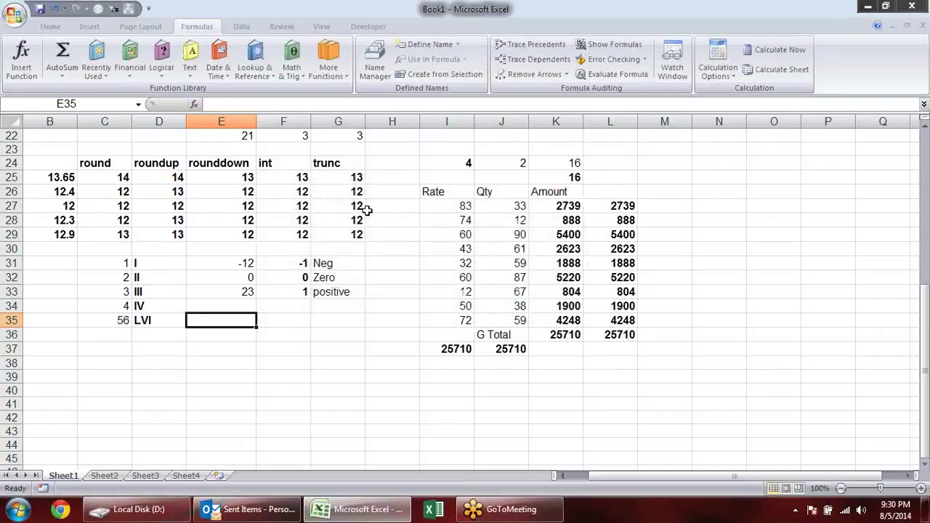
# Try FACT in E35 and cancel it, then insert FACTDOUBLE instead
pyautogui.click(291, 58)
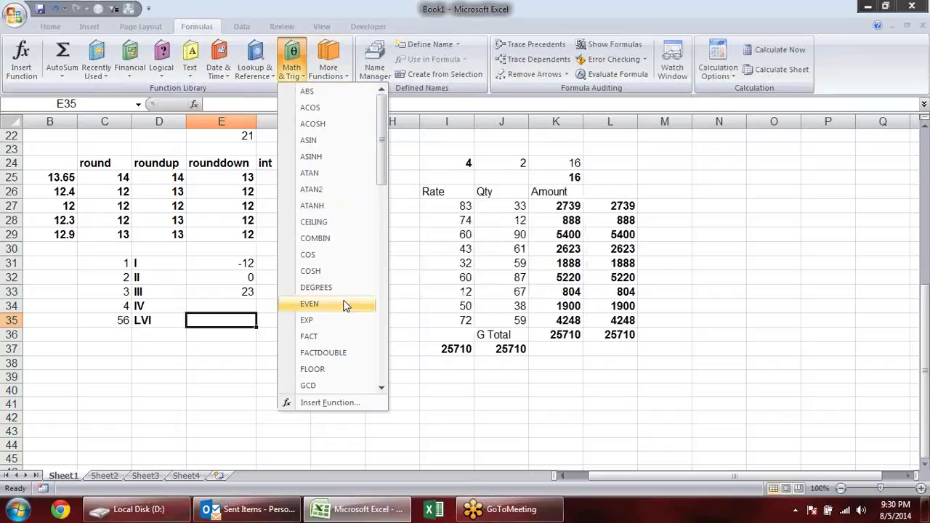
pyautogui.click(197, 374)
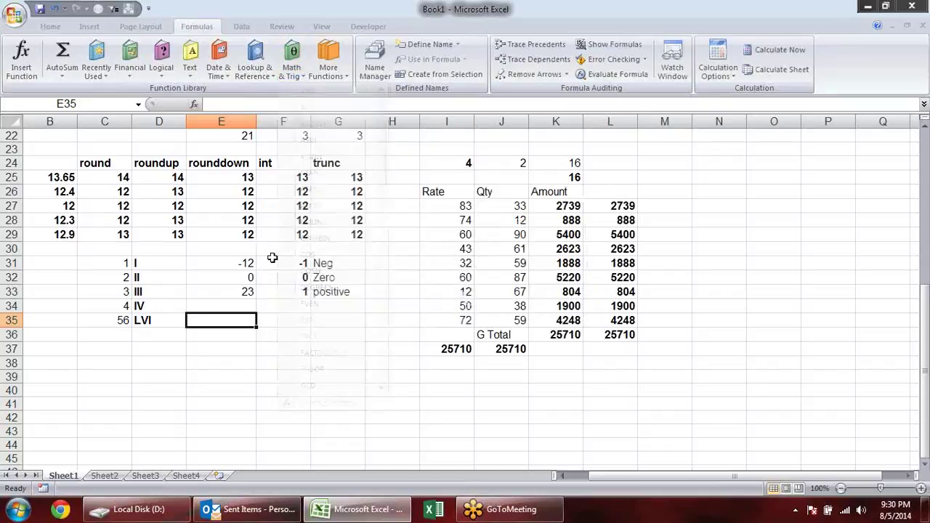
pyautogui.click(298, 69)
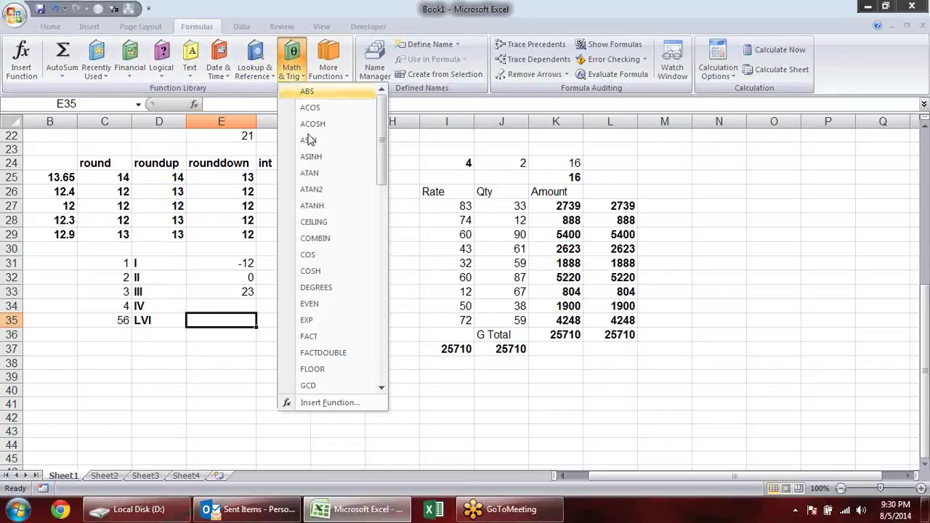
pyautogui.click(331, 337)
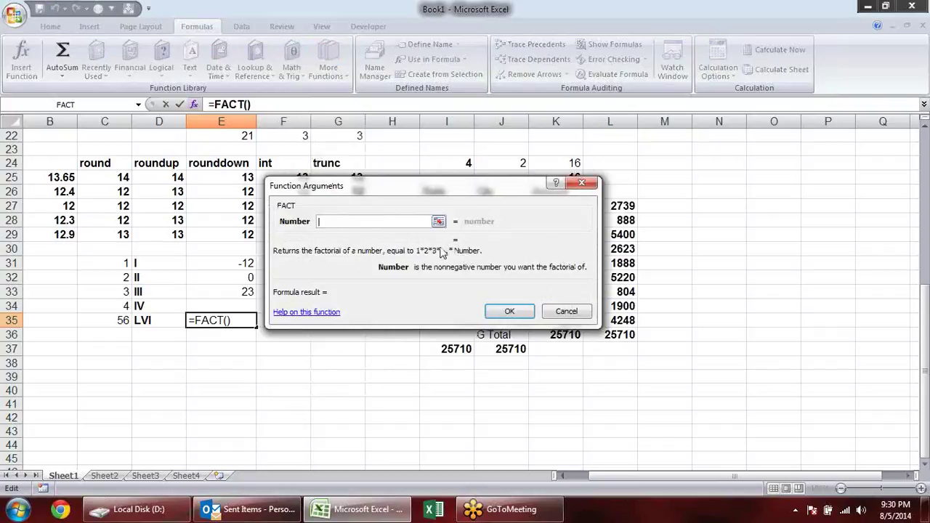
pyautogui.press('Escape')
pyautogui.click(294, 71)
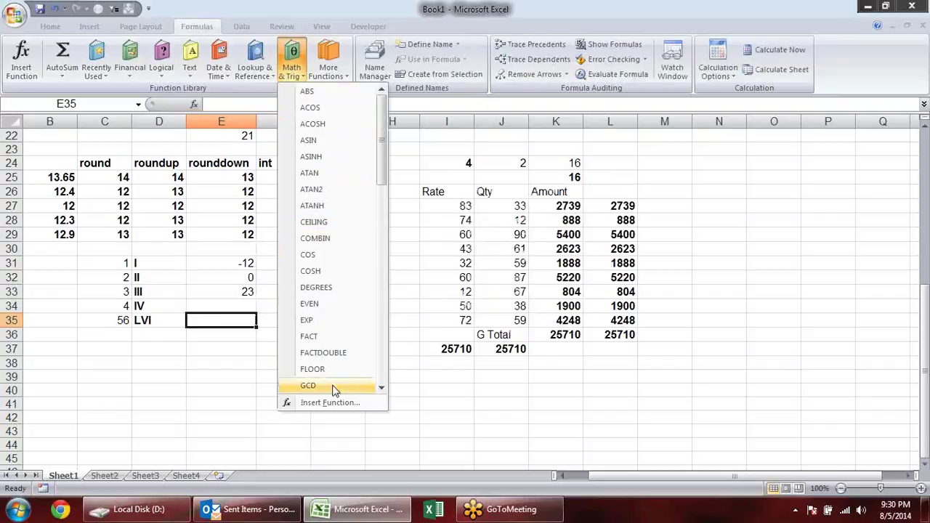
pyautogui.click(323, 353)
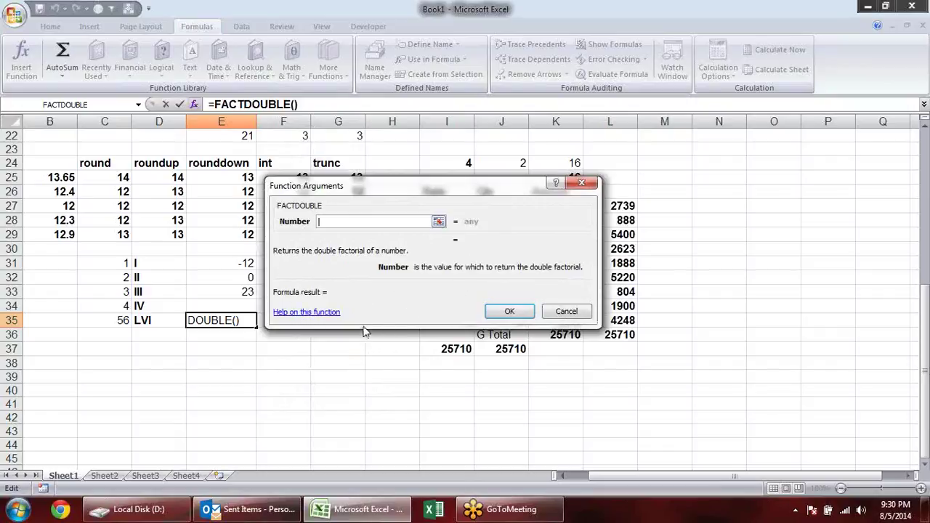
# Read the FACTDOUBLE help examples for 6 and 7, close help, and cancel the formula
pyautogui.click(282, 314)
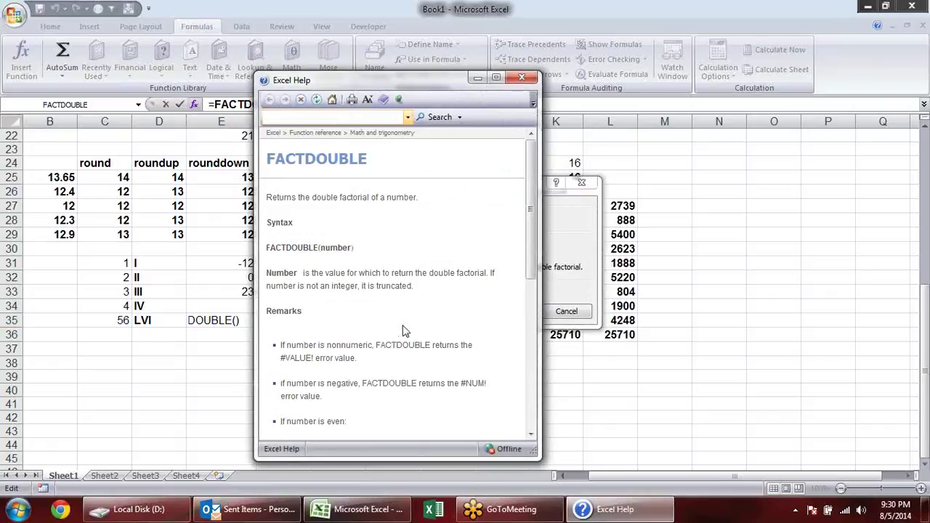
pyautogui.moveTo(529, 243); pyautogui.dragTo(517, 417)
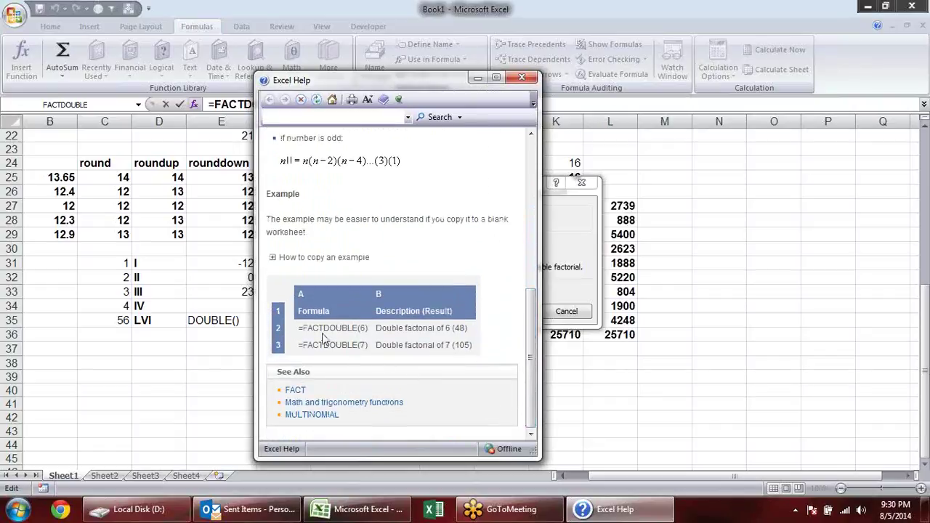
pyautogui.moveTo(323, 337); pyautogui.dragTo(411, 342)
pyautogui.click(416, 341)
pyautogui.moveTo(389, 329); pyautogui.dragTo(477, 346)
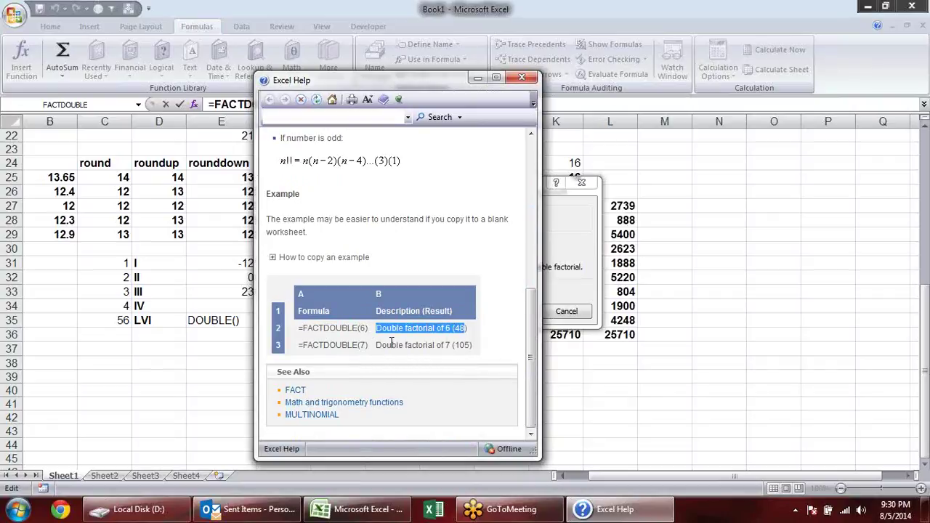
pyautogui.moveTo(376, 346); pyautogui.dragTo(464, 348)
pyautogui.moveTo(530, 320); pyautogui.dragTo(538, 145)
pyautogui.click(533, 80)
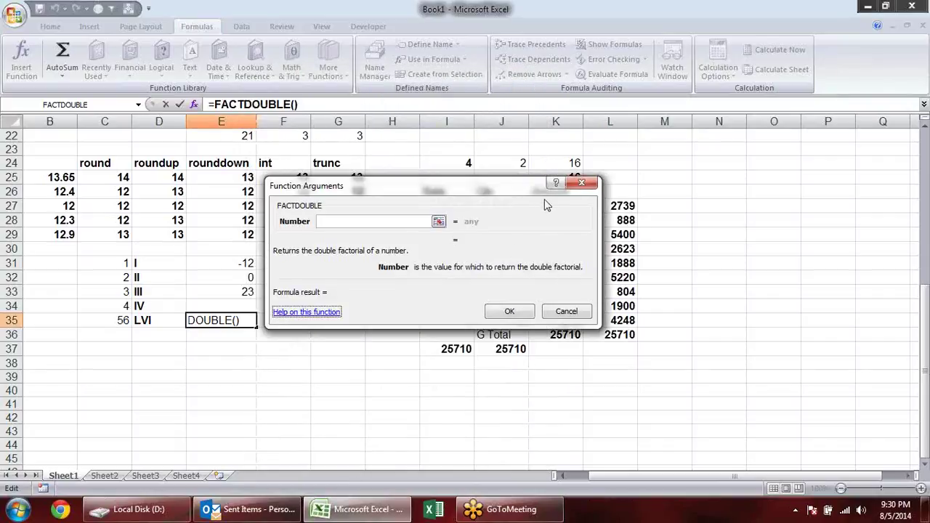
pyautogui.click(582, 182)
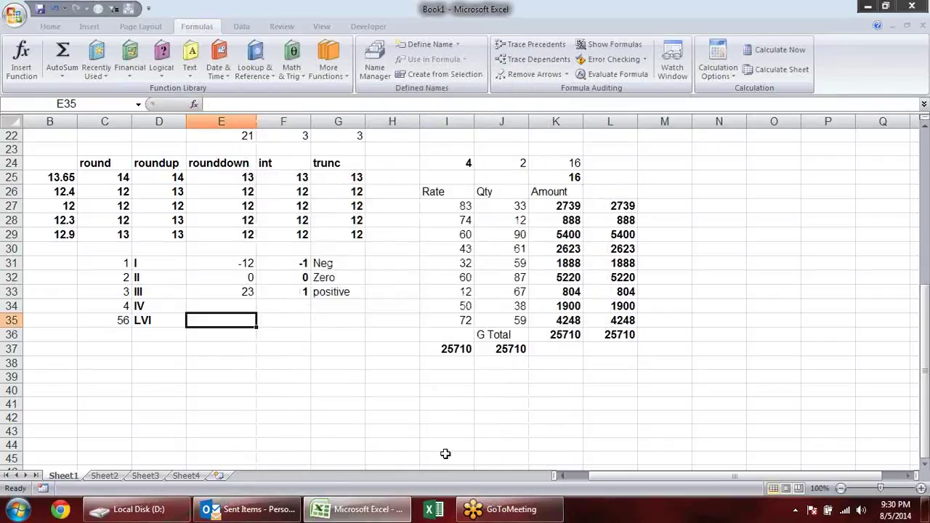
# Switch to the web browser and search Google for 'techonthenet'
pyautogui.click(266, 511)
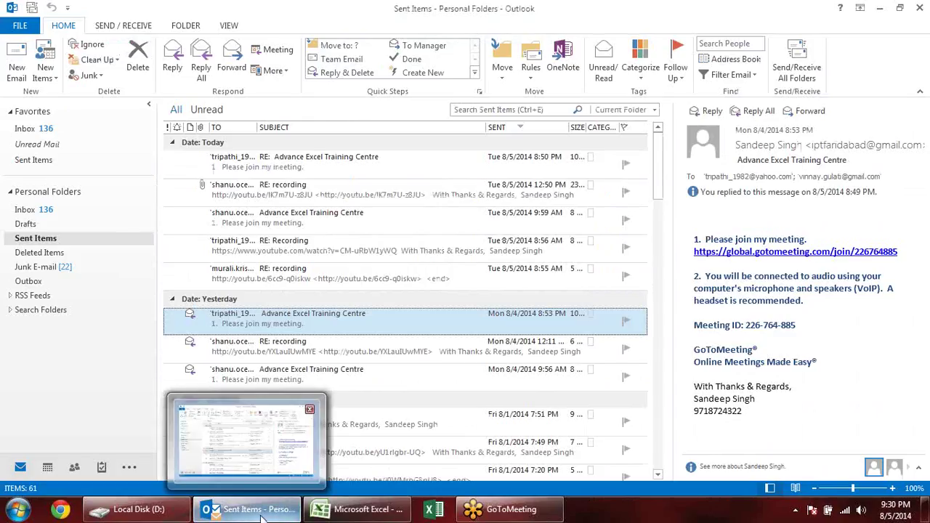
pyautogui.click(359, 509)
pyautogui.click(60, 509)
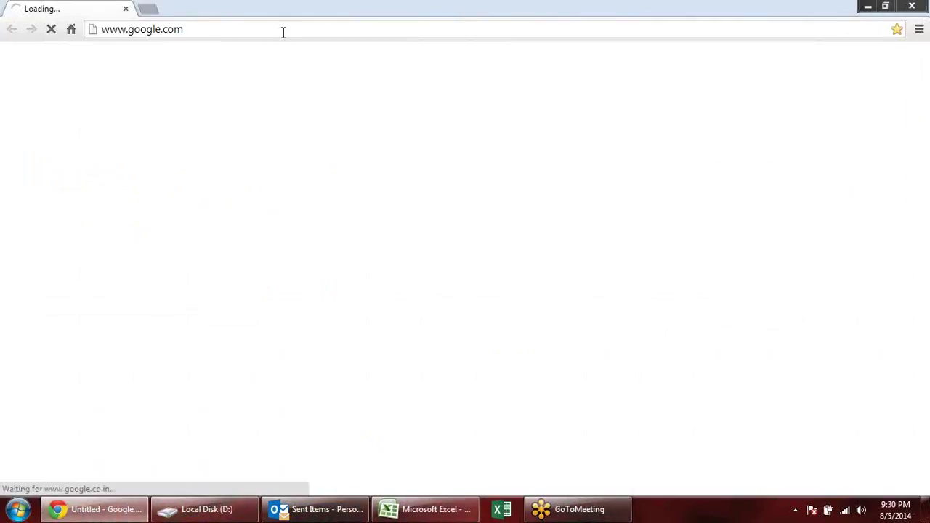
pyautogui.click(333, 284)
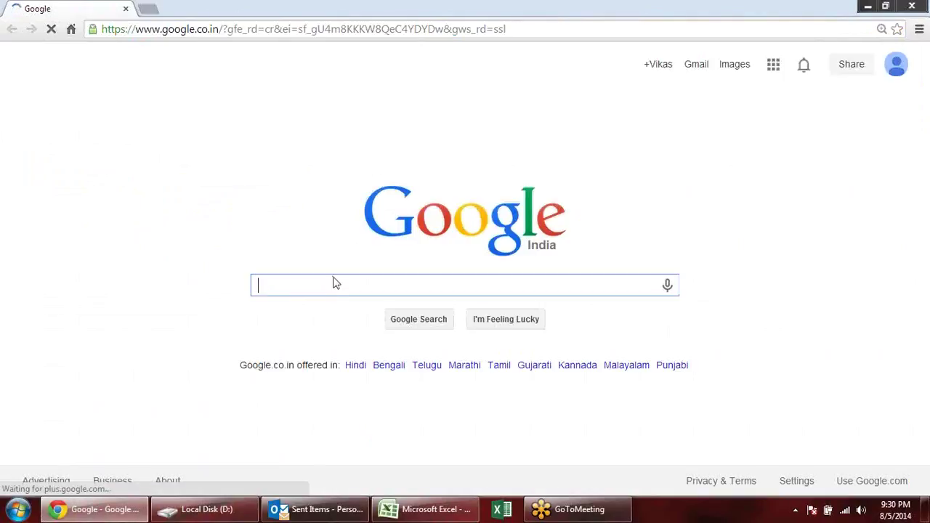
pyautogui.write('techonthe')
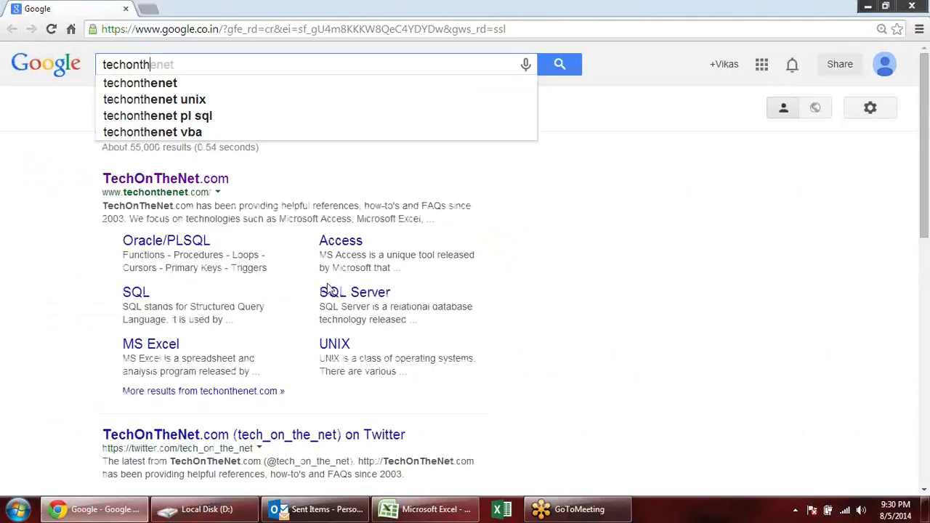
pyautogui.write('net')
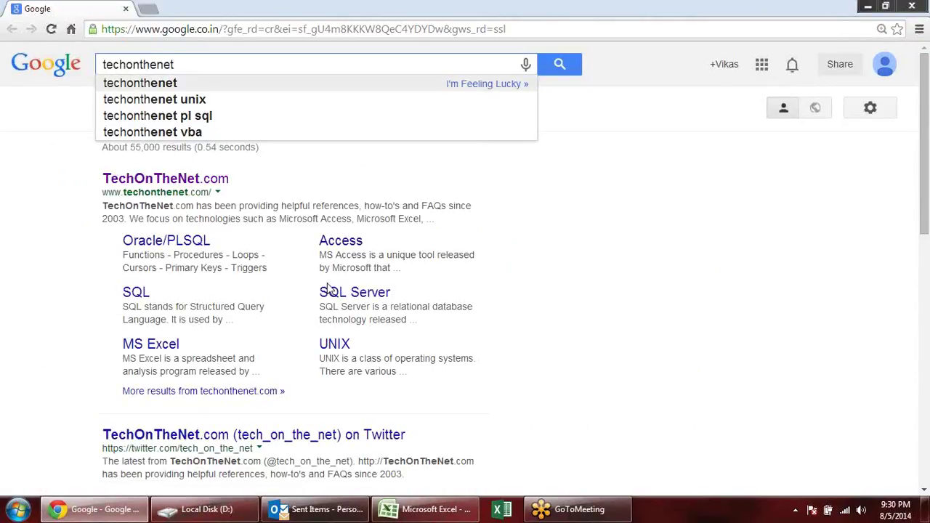
pyautogui.press('Return')
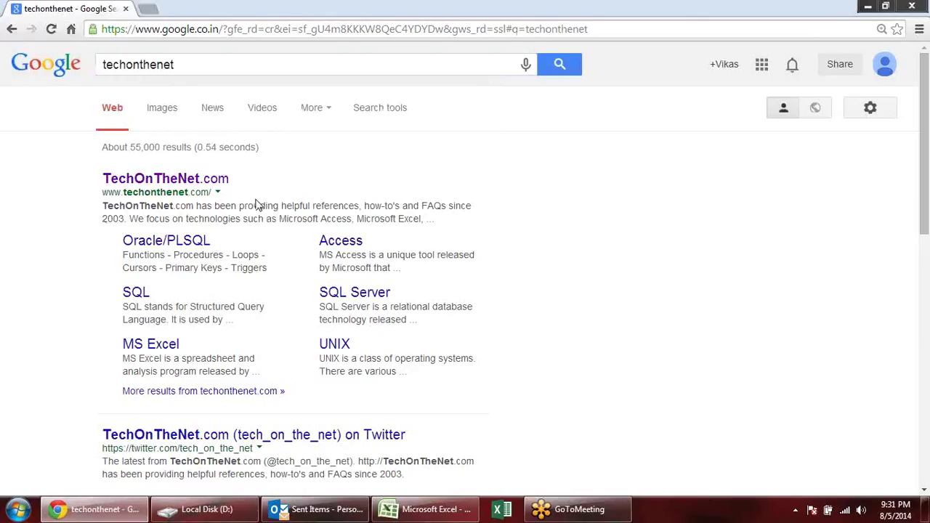
# Open TechOnTheNet from the results and go to its Excel section
pyautogui.click(167, 180)
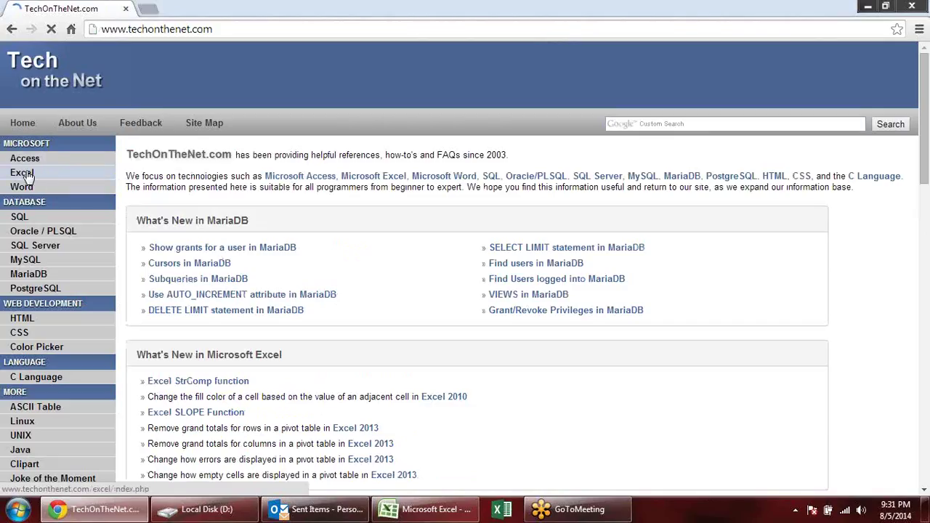
pyautogui.click(21, 174)
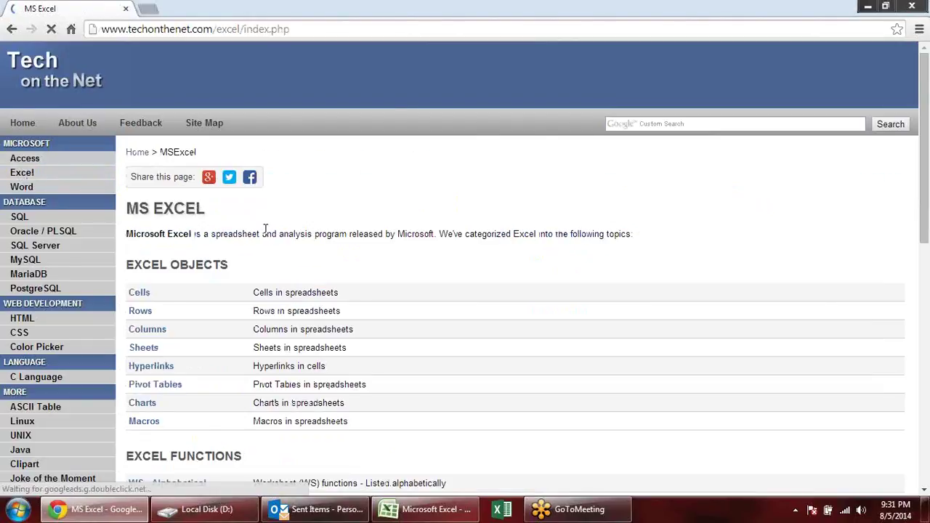
pyautogui.scroll(-2, 266, 229)
pyautogui.scroll(-2, 265, 230)
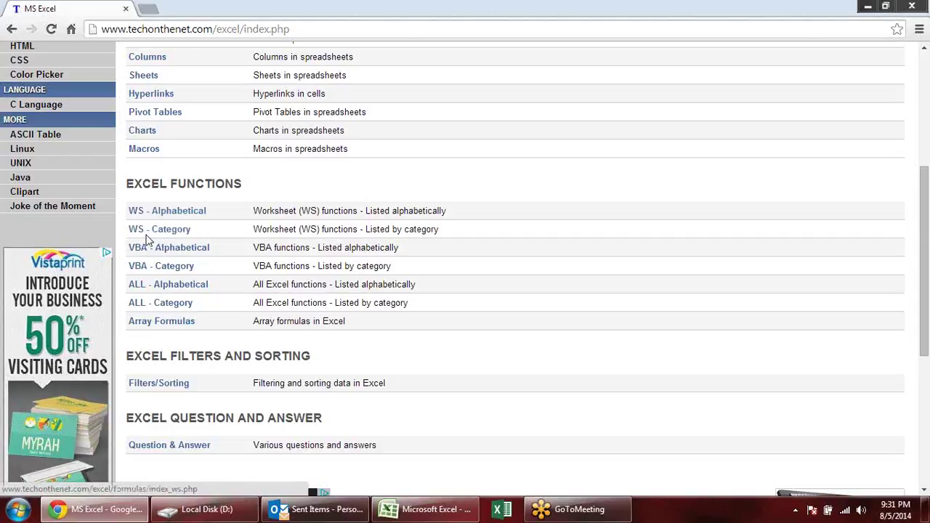
# Open the worksheet functions by category and scroll to Numeric / Mathematical Functions
pyautogui.click(172, 236)
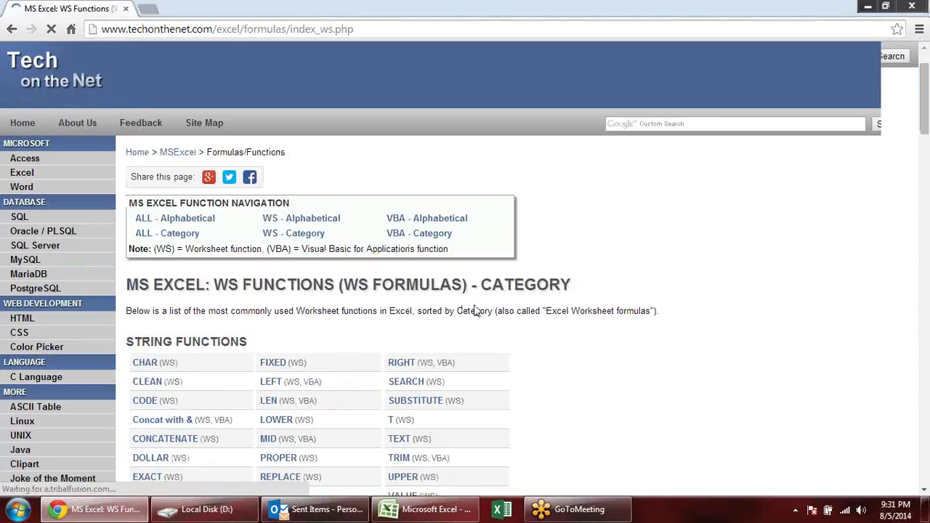
pyautogui.scroll(-3, 399, 315)
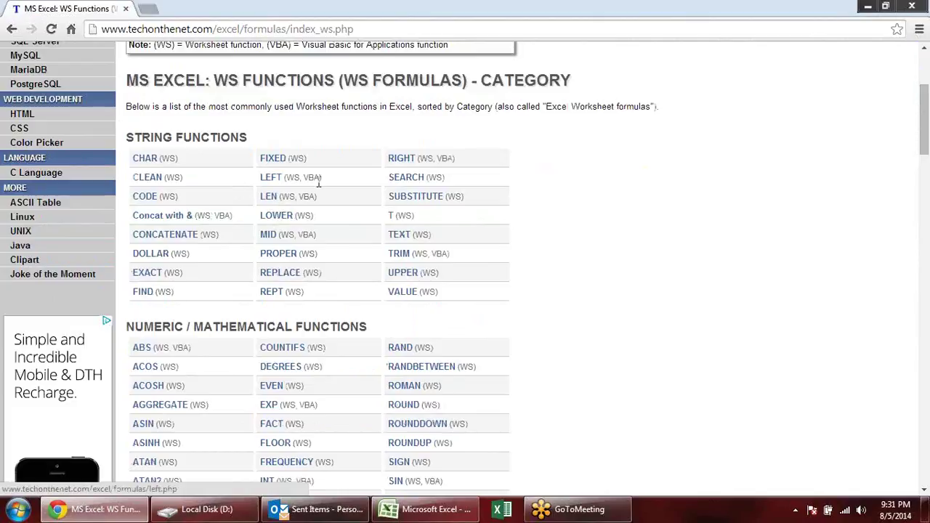
pyautogui.scroll(-1, 204, 298)
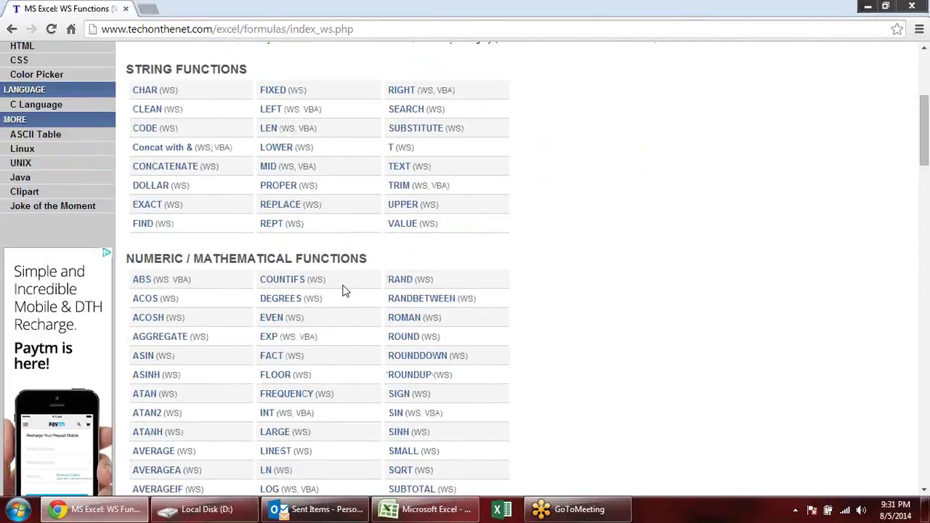
pyautogui.scroll(-2, 346, 289)
pyautogui.scroll(-3, 347, 289)
pyautogui.scroll(-3, 347, 290)
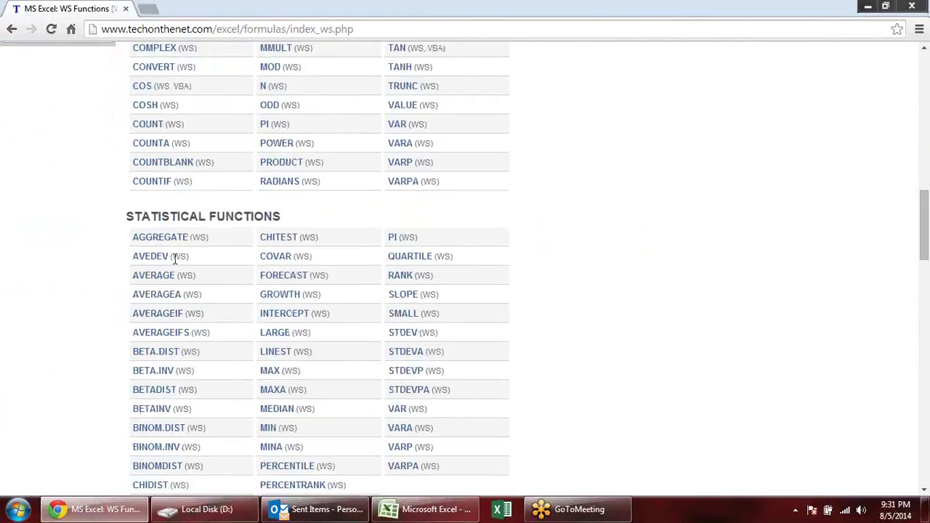
pyautogui.scroll(-3, 405, 301)
pyautogui.scroll(-2, 380, 301)
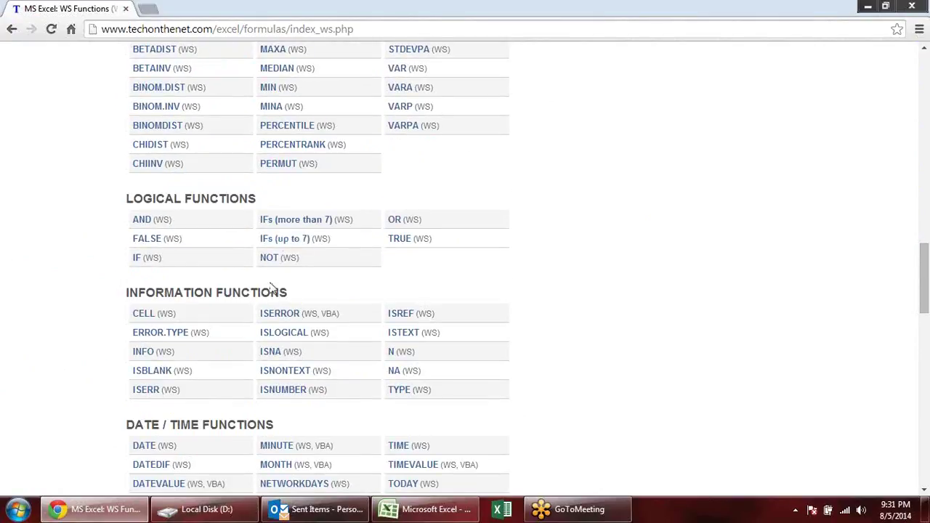
pyautogui.scroll(-3, 327, 338)
pyautogui.scroll(-3, 266, 343)
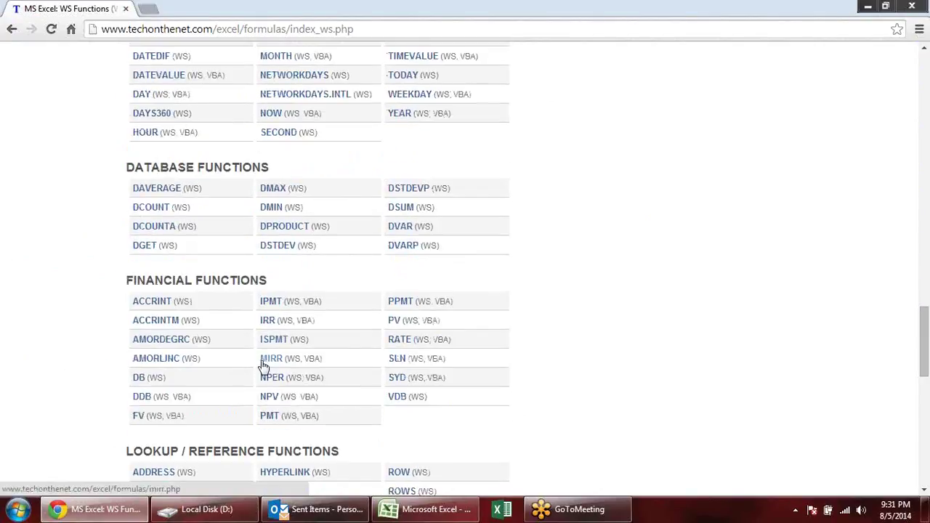
pyautogui.scroll(1, 264, 365)
pyautogui.scroll(-4, 264, 365)
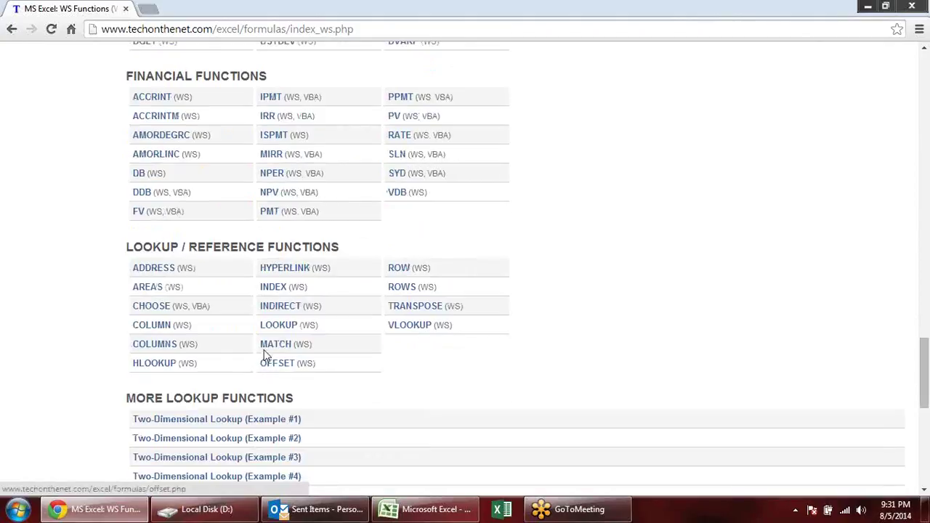
pyautogui.scroll(5, 265, 356)
pyautogui.scroll(5, 270, 342)
pyautogui.scroll(5, 270, 342)
pyautogui.scroll(5, 270, 342)
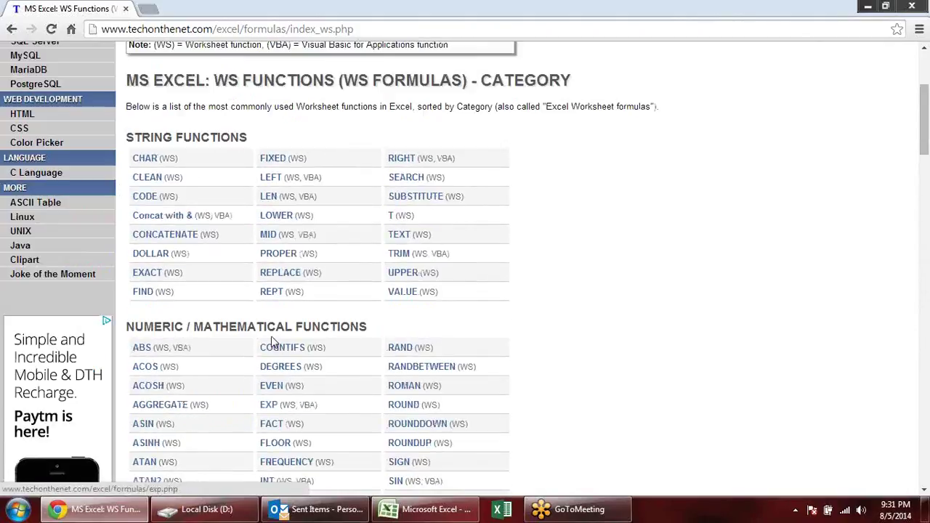
pyautogui.scroll(-2, 273, 342)
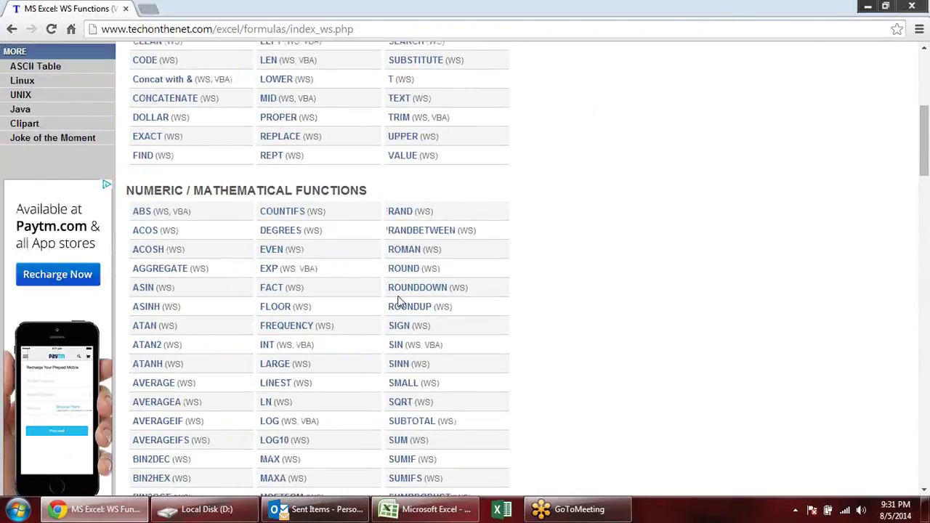
pyautogui.scroll(-2, 385, 279)
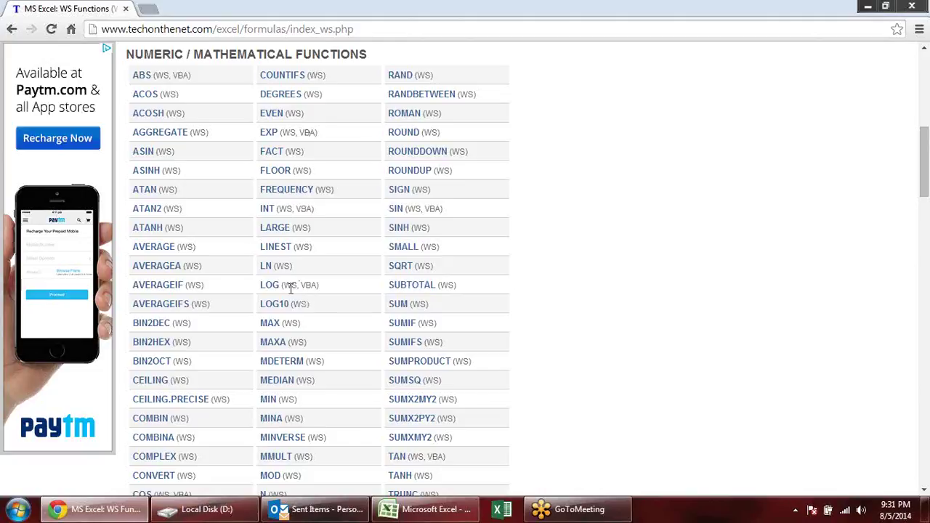
# Read the SMALL function page's syntax and example formulas
pyautogui.click(398, 251)
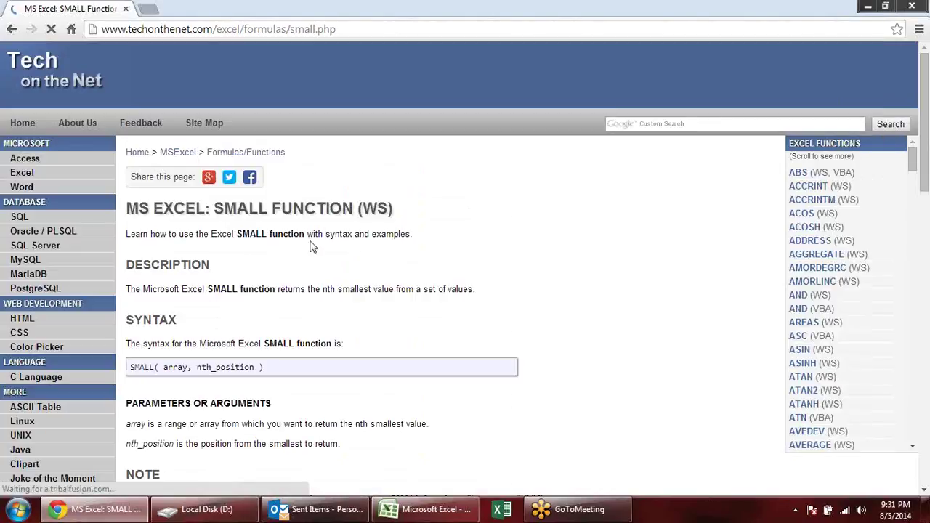
pyautogui.scroll(-1, 287, 232)
pyautogui.scroll(-2, 287, 239)
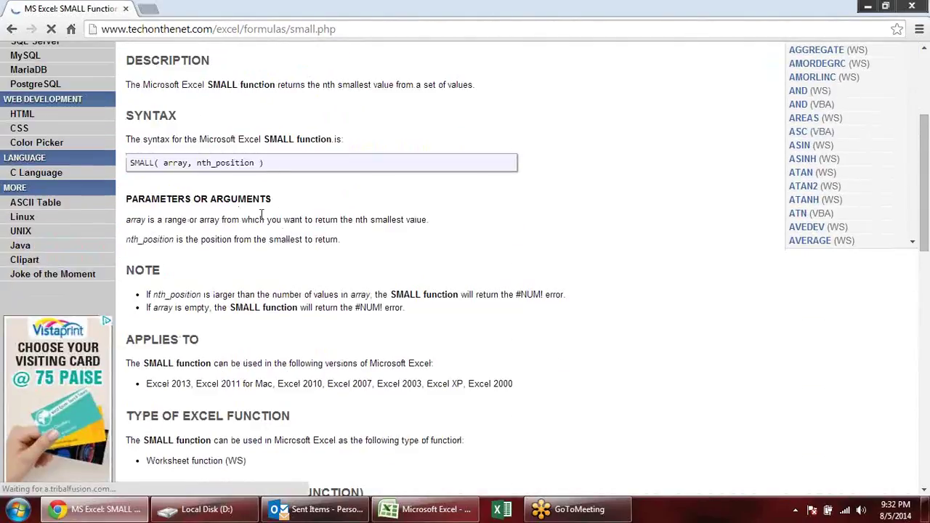
pyautogui.scroll(-2, 357, 232)
pyautogui.scroll(-1, 358, 232)
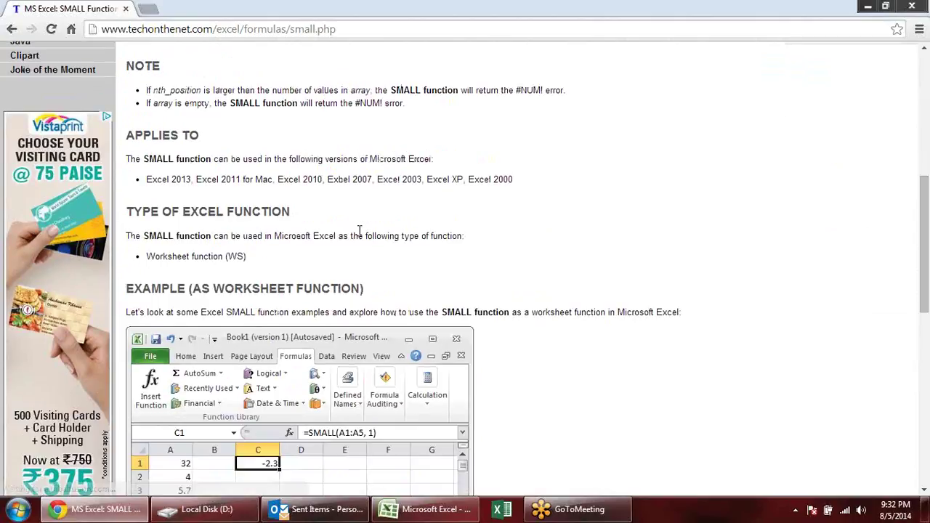
pyautogui.scroll(-1, 362, 236)
pyautogui.scroll(-1, 361, 237)
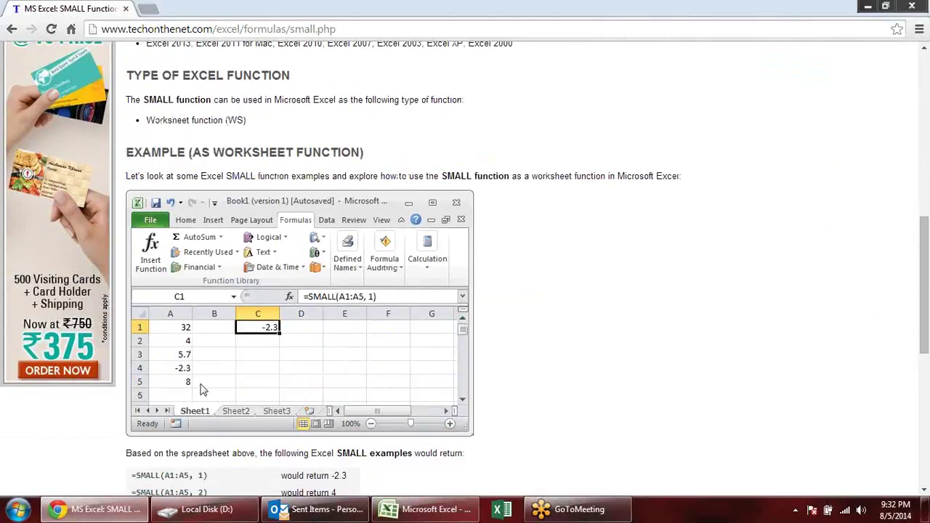
pyautogui.scroll(-2, 398, 325)
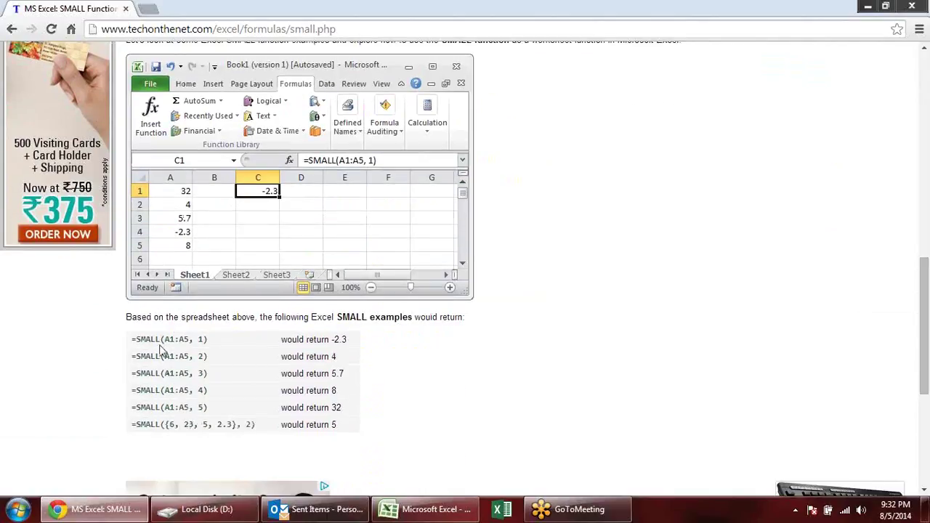
pyautogui.moveTo(164, 341); pyautogui.dragTo(245, 426)
pyautogui.click(248, 428)
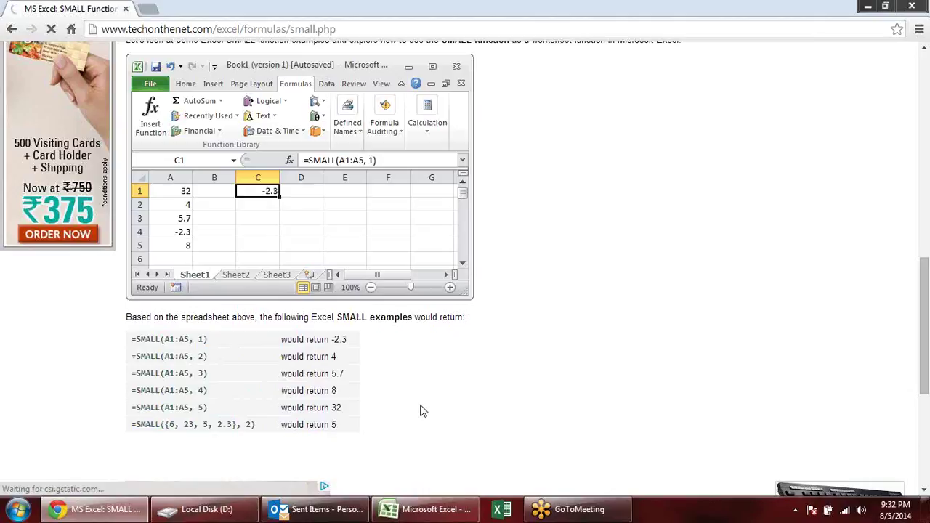
pyautogui.scroll(-1, 416, 404)
pyautogui.scroll(-1, 414, 393)
pyautogui.scroll(4, 410, 378)
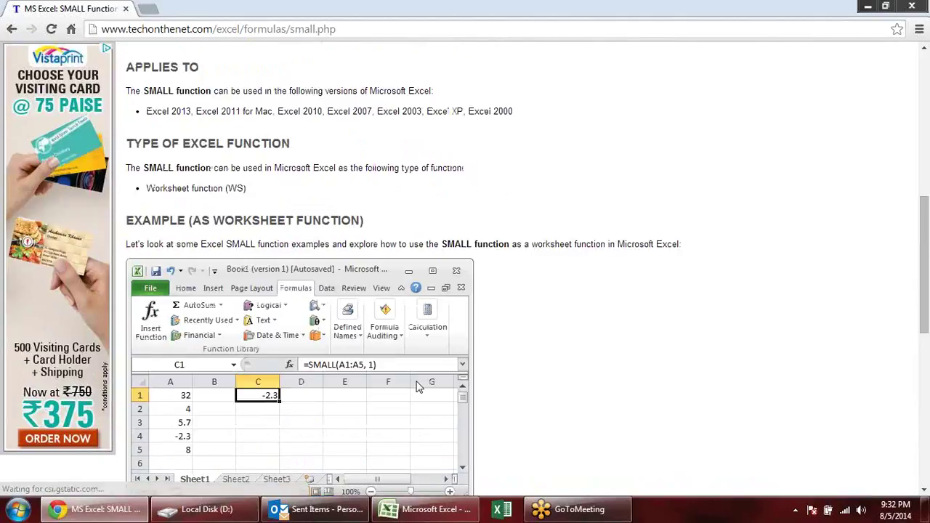
pyautogui.scroll(4, 393, 334)
pyautogui.scroll(3, 392, 320)
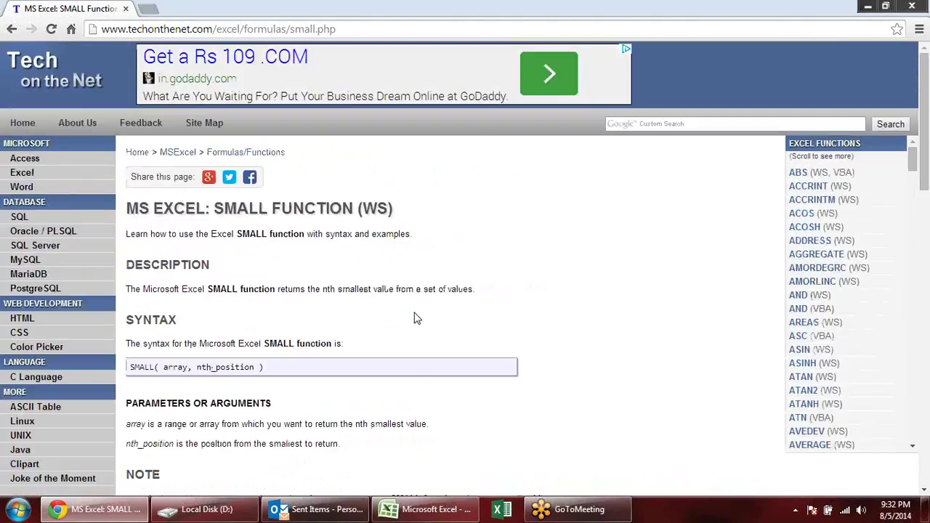
# Return to the worksheet functions by category list
pyautogui.click(14, 30)
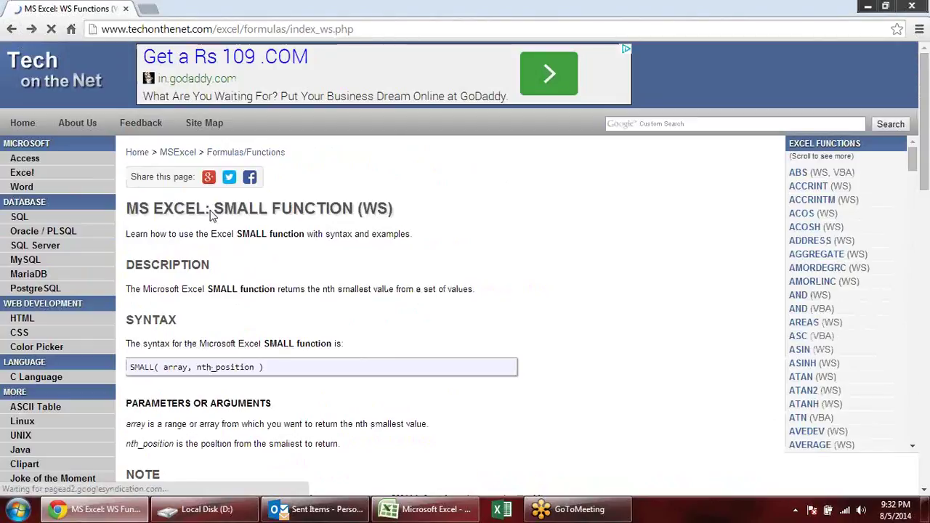
pyautogui.scroll(4, 390, 249)
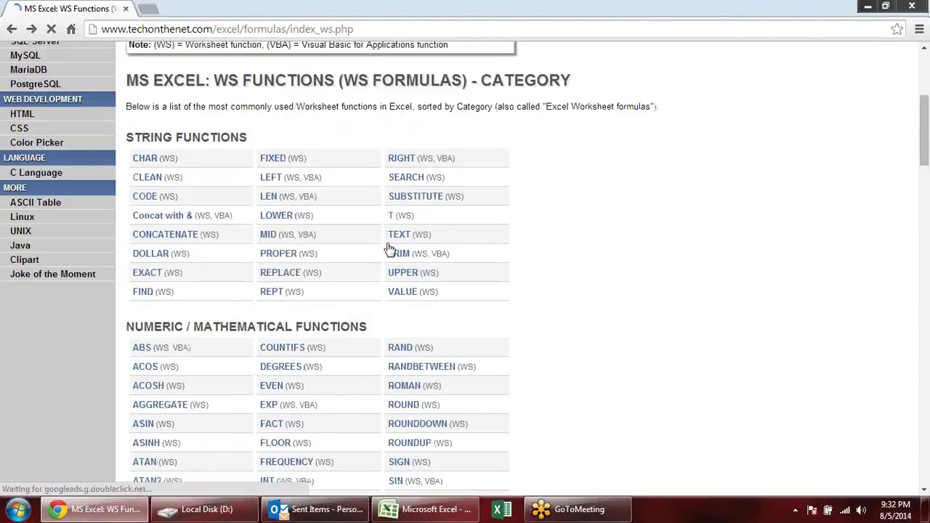
pyautogui.scroll(-3, 327, 237)
# Return to the Excel workbook and browse the Math & Trig function list
pyautogui.click(867, 7)
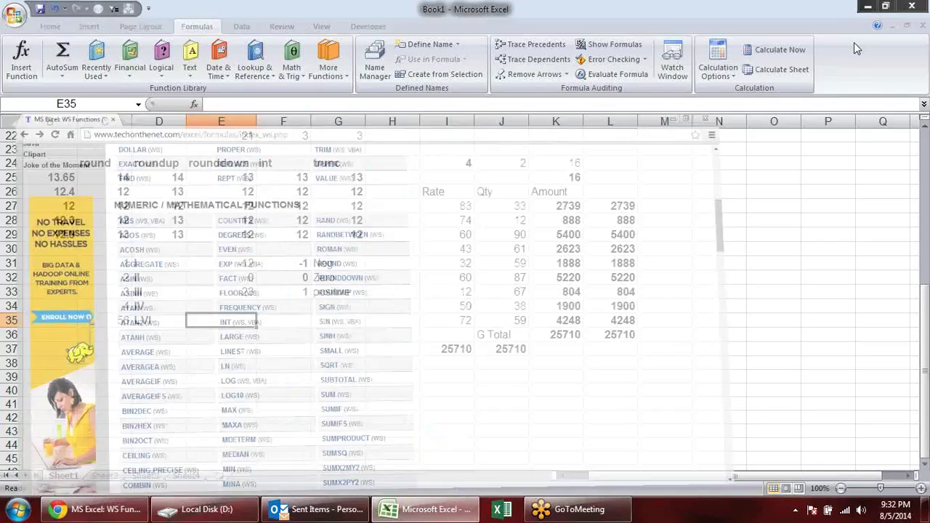
pyautogui.click(451, 391)
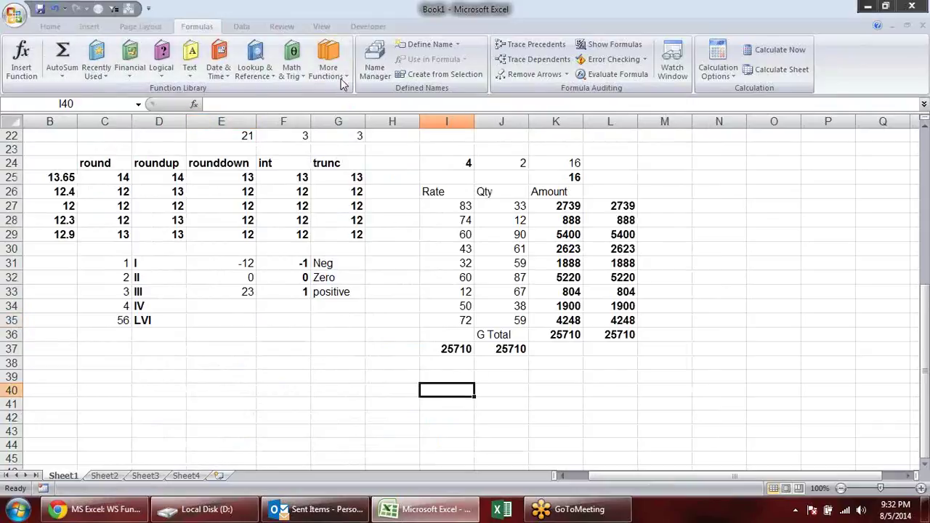
pyautogui.click(291, 69)
pyautogui.moveTo(382, 138); pyautogui.dragTo(392, 327)
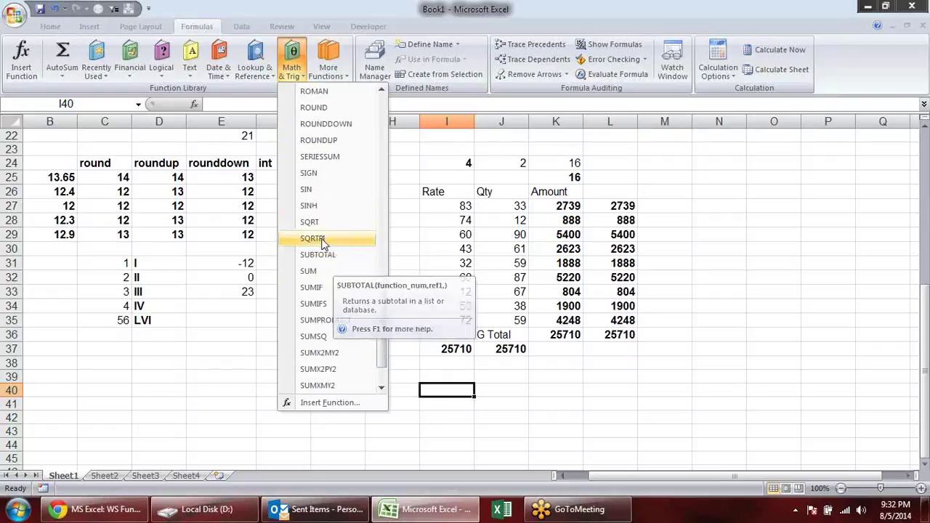
pyautogui.moveTo(326, 222)
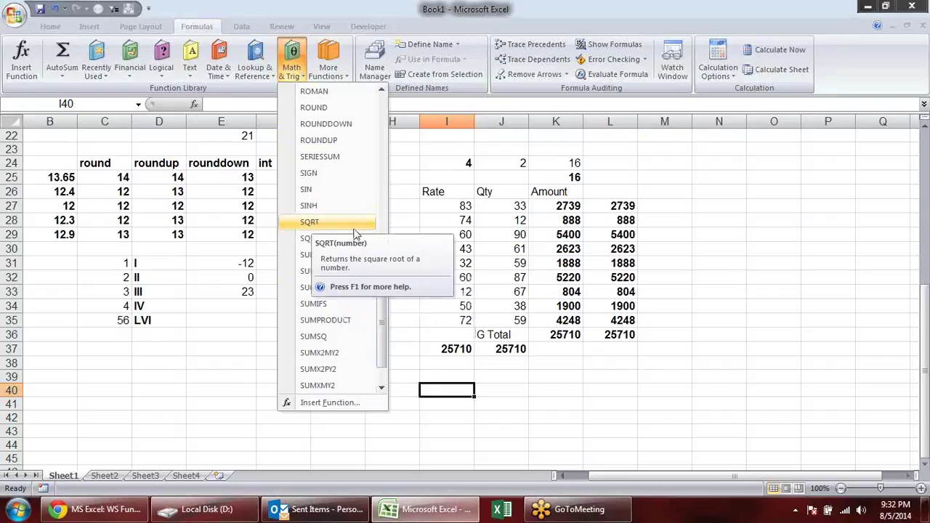
pyautogui.click(401, 400)
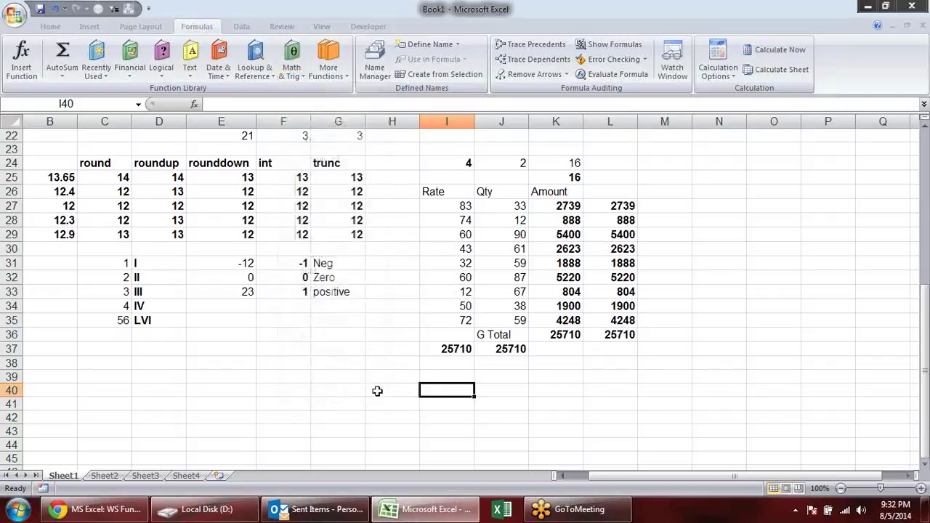
# Enter 16 in F39 and the formula =SQRT(F39) in G39
pyautogui.click(305, 375)
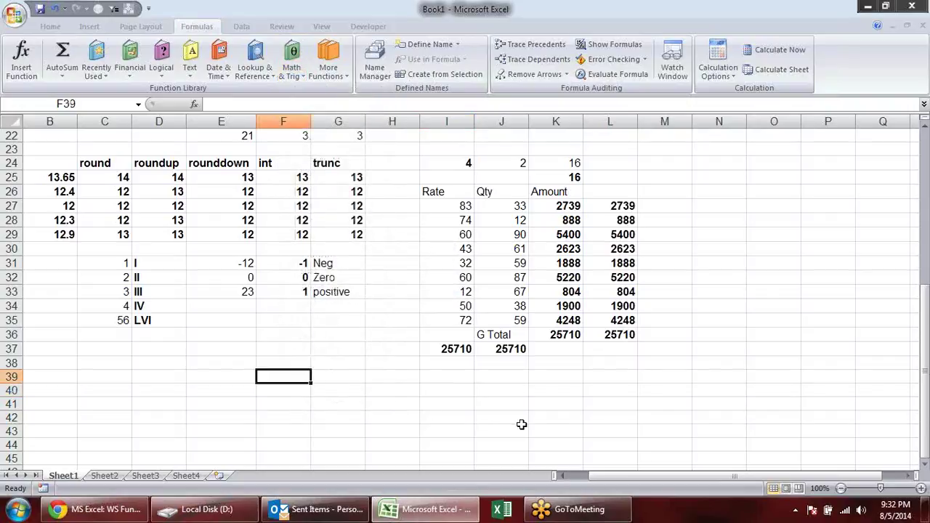
pyautogui.write('16')
pyautogui.press('Return')
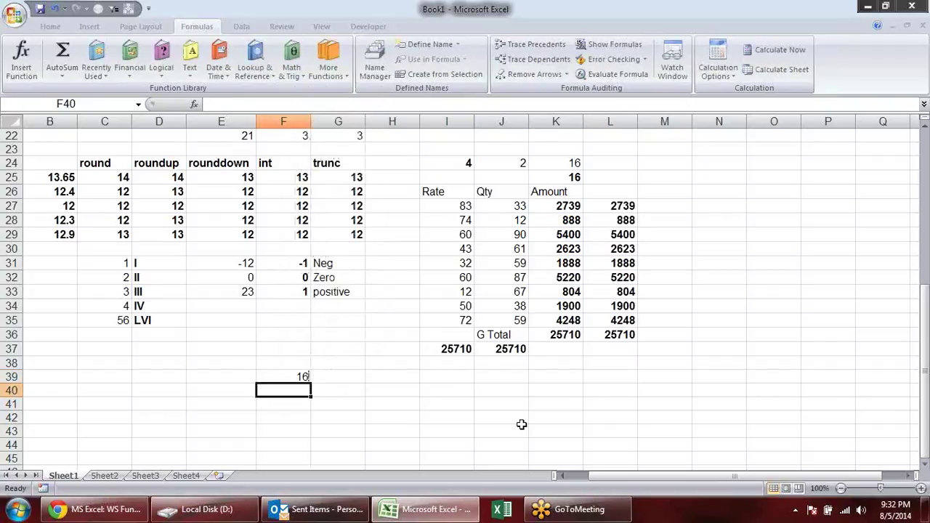
pyautogui.press('Up')
pyautogui.press('Right')
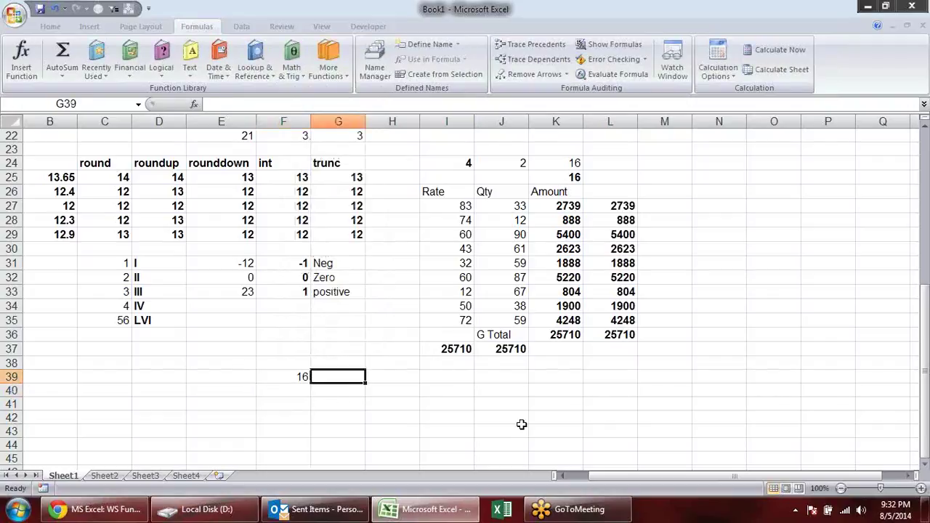
pyautogui.write('=sq')
pyautogui.press('Tab')
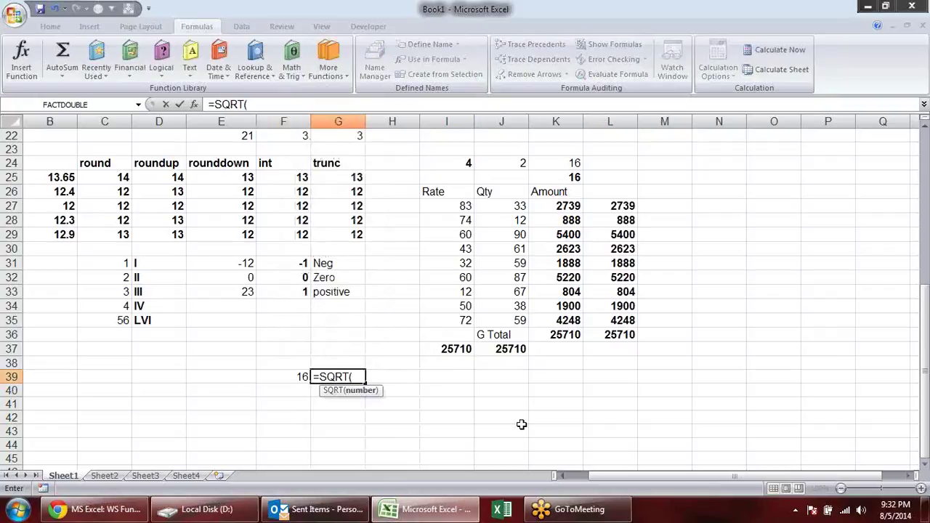
pyautogui.click(297, 374)
pyautogui.press('Return')
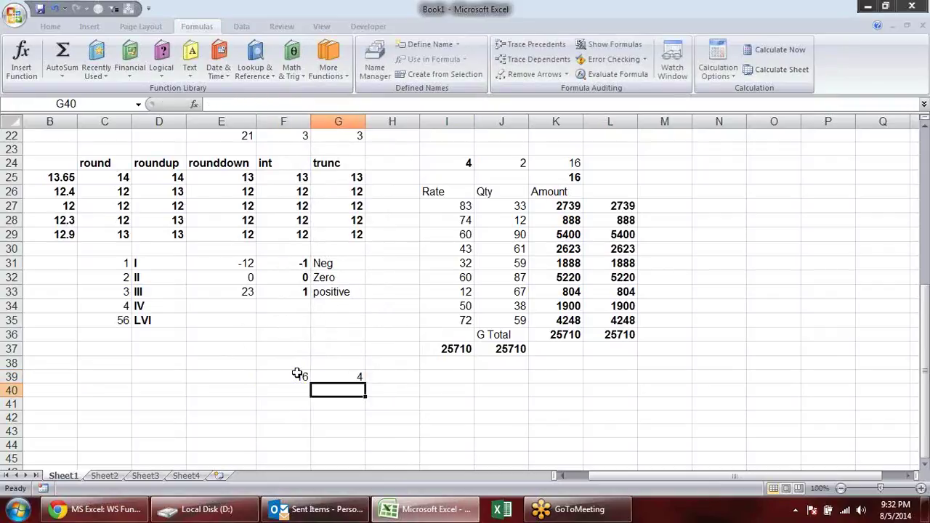
# Change F39 to 125, then to 625, so G39 returns 25
pyautogui.click(327, 377)
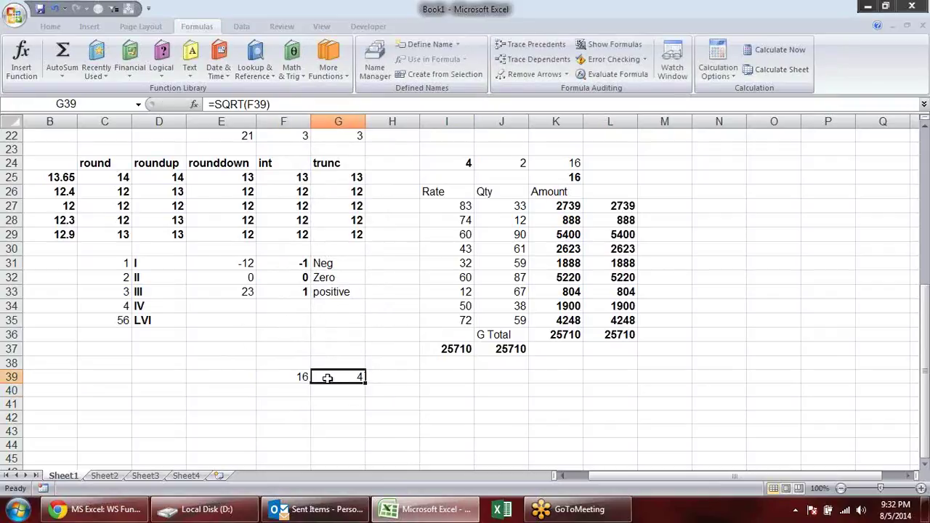
pyautogui.click(288, 376)
pyautogui.write('125')
pyautogui.press('Return')
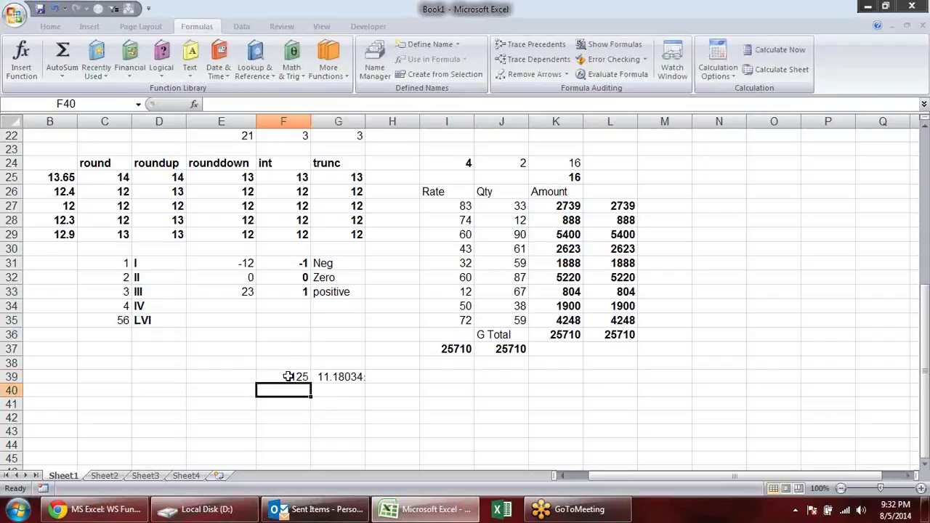
pyautogui.click(288, 376)
pyautogui.write('625')
pyautogui.press('Return')
# Browse the Math & Trig functions once more, then move to the empty Sheet2
pyautogui.click(392, 388)
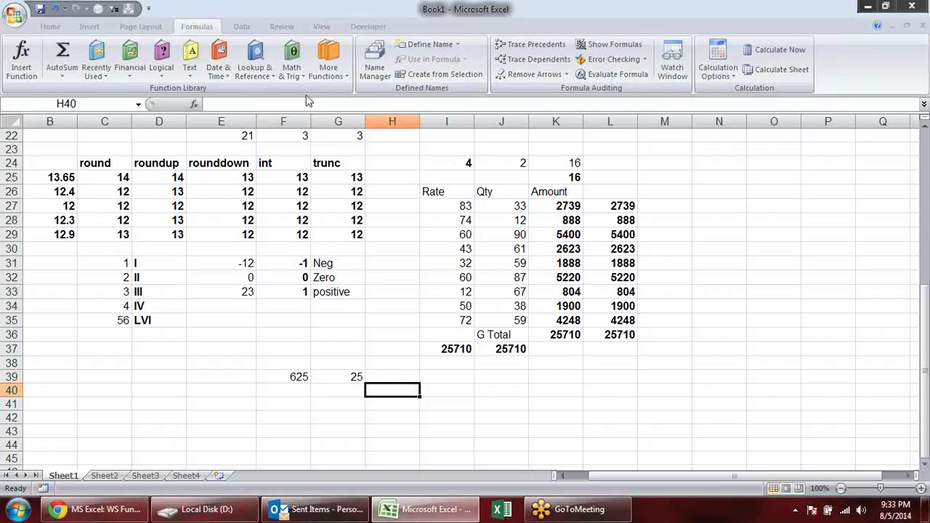
pyautogui.click(329, 65)
pyautogui.click(298, 73)
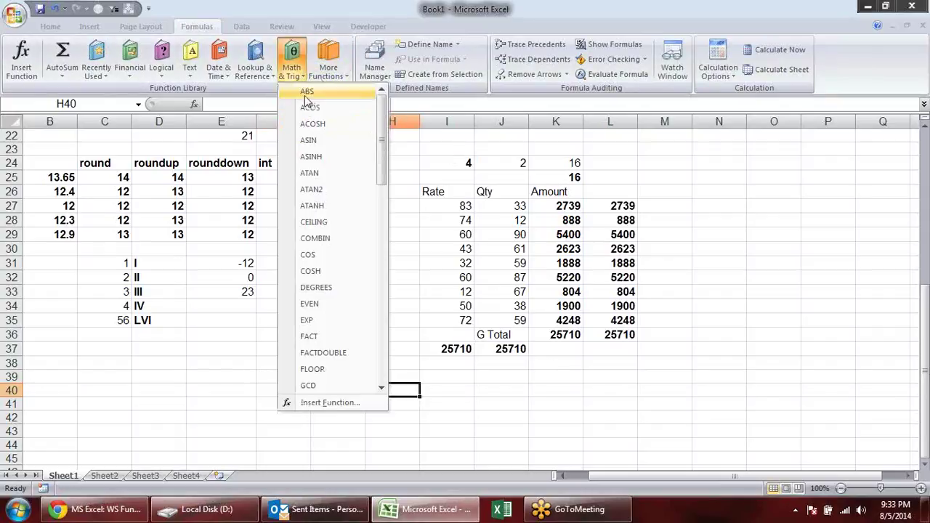
pyautogui.moveTo(382, 145); pyautogui.dragTo(412, 342)
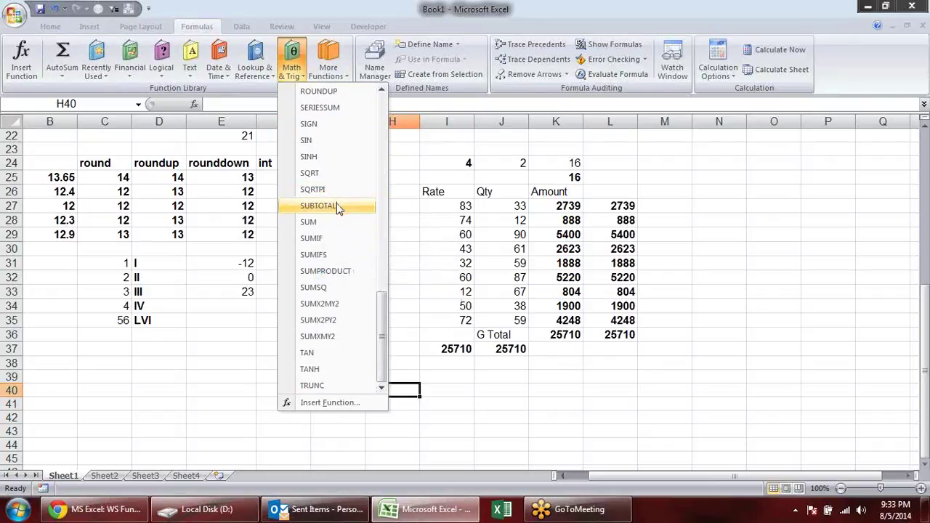
pyautogui.click(475, 389)
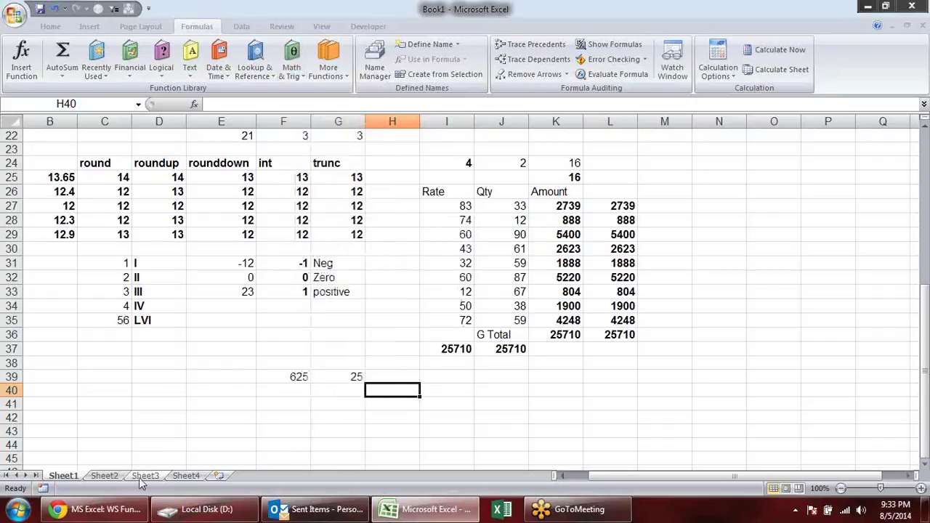
pyautogui.click(109, 476)
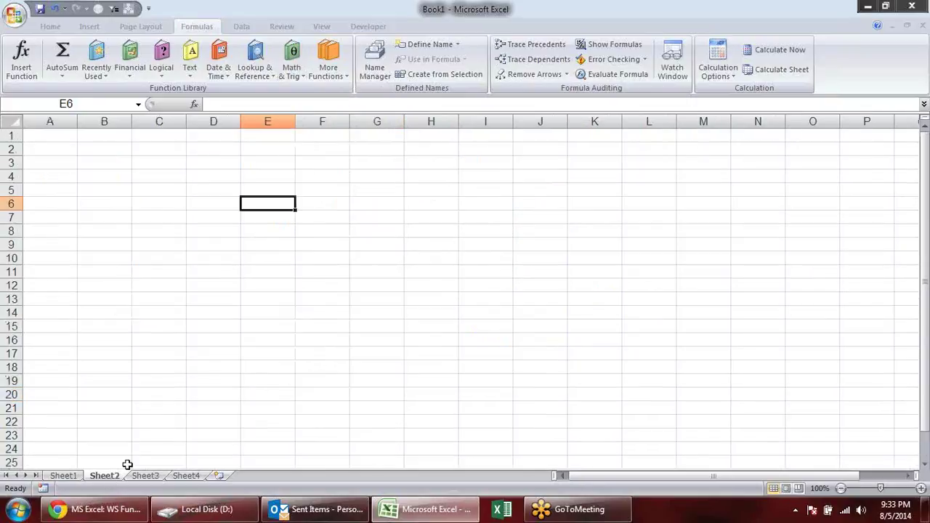
# Enter the header 'Name' in A2, correcting the typo
pyautogui.click(69, 146)
pyautogui.write('Date')
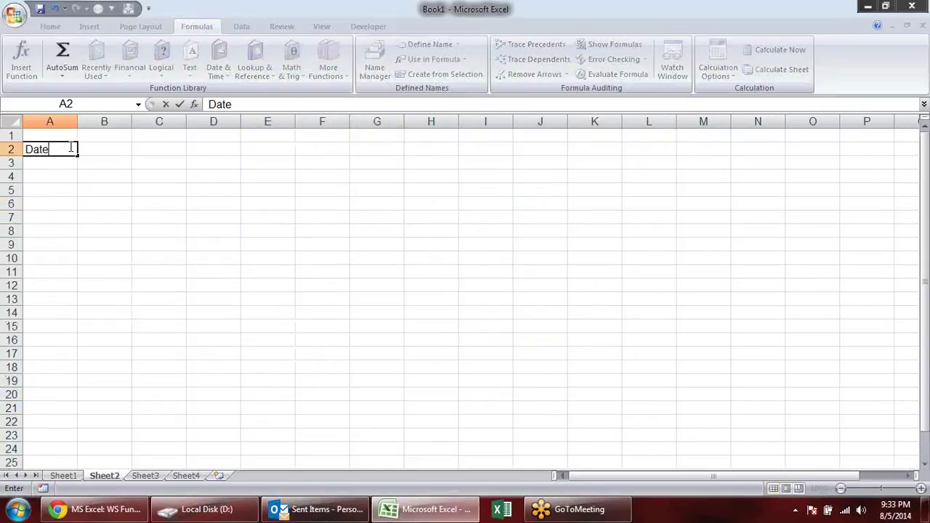
pyautogui.press('Tab')
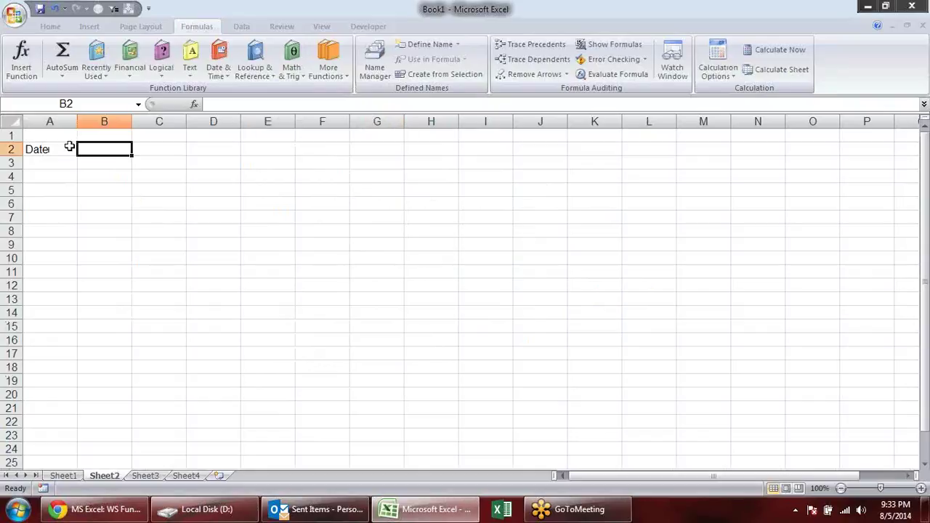
pyautogui.click(69, 146)
pyautogui.write('Na')
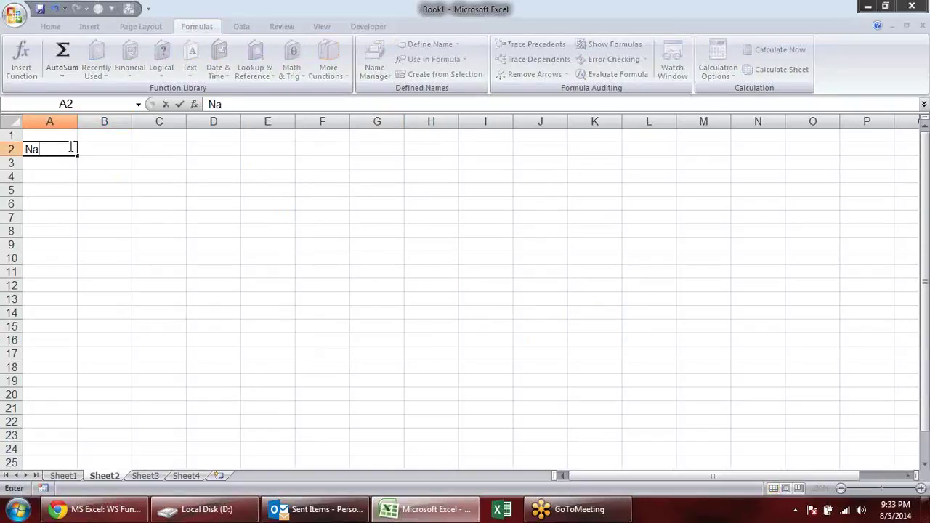
pyautogui.write('e')
pyautogui.press('Return')
pyautogui.doubleClick(69, 146)
pyautogui.press('BackSpace')
pyautogui.write('me')
pyautogui.press('Return')
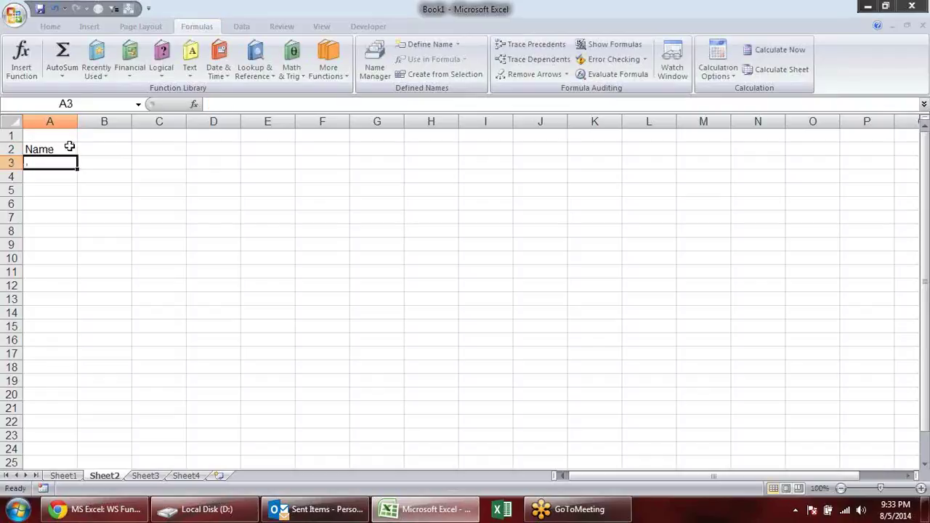
# Enter 'sandeep' in A3 and fill the repeating names down to row 103
pyautogui.write('sandee')
pyautogui.press('BackSpace')
pyautogui.press('BackSpace')
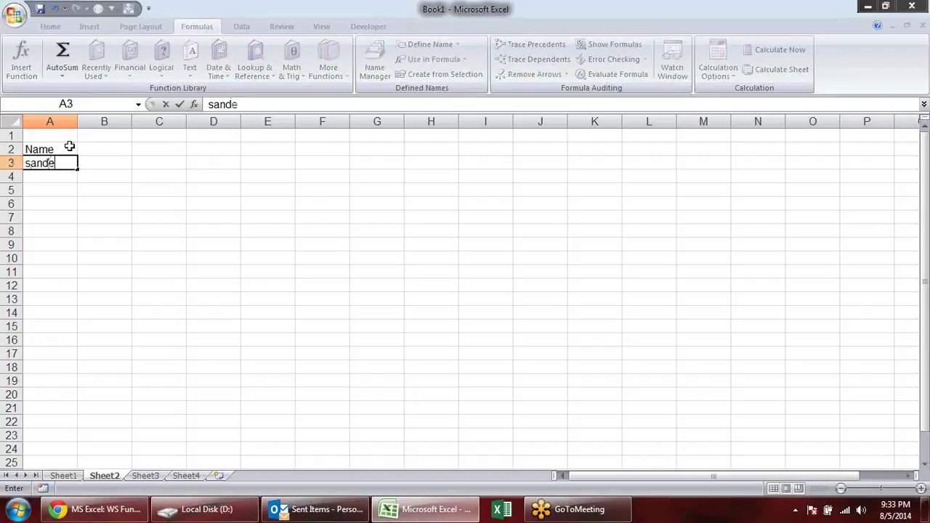
pyautogui.press('Return')
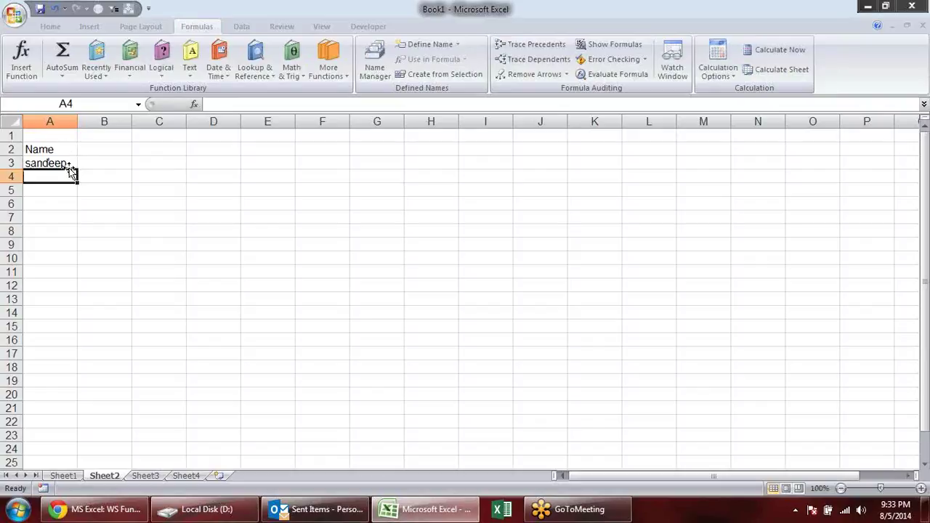
pyautogui.press('Up')
pyautogui.press('Up')
pyautogui.press('Down')
pyautogui.moveTo(77, 170); pyautogui.dragTo(49, 456)
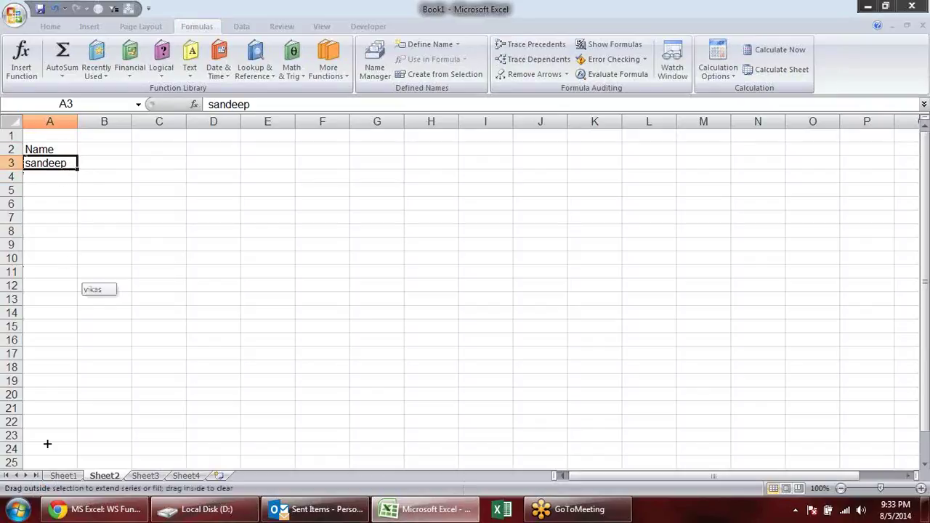
# Add a 'Sales' header in B2 and =RANDBETWEEN(10,90) in B3
pyautogui.click(93, 328)
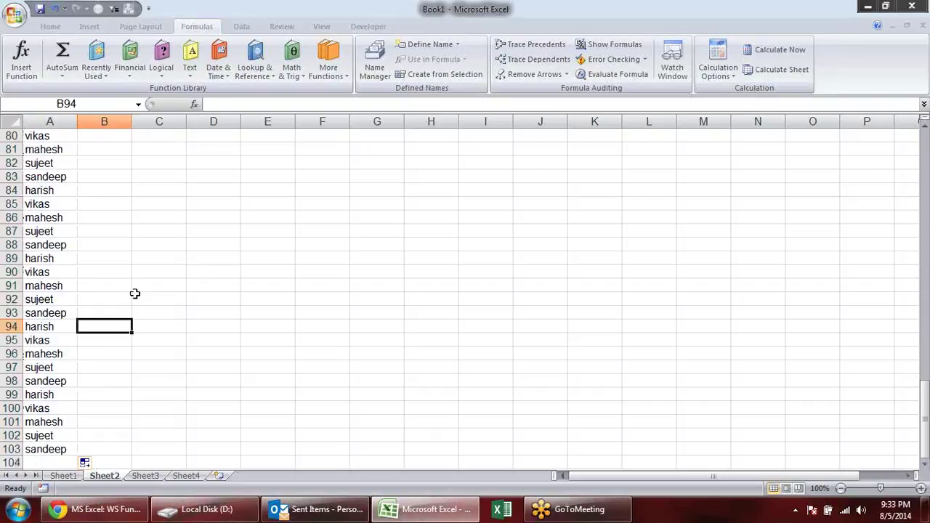
pyautogui.hotkey('ctrl', 'Up')
pyautogui.press('Down')
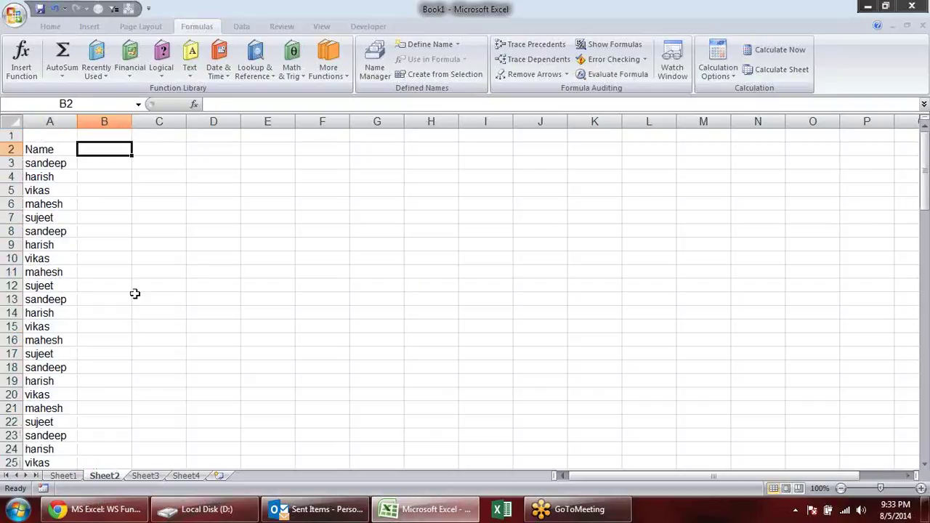
pyautogui.write('SAles')
pyautogui.press('Return')
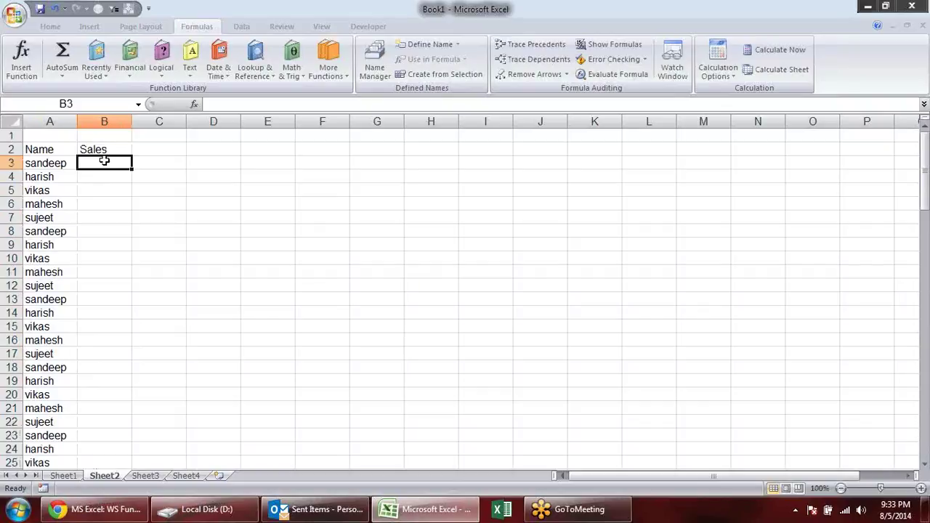
pyautogui.write('=ra')
pyautogui.press('Down')
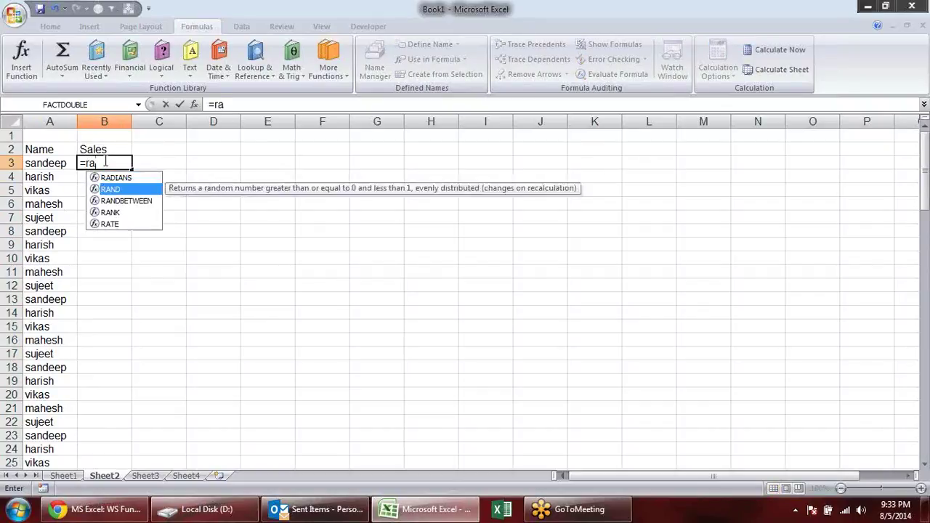
pyautogui.press('Down')
pyautogui.press('Tab')
pyautogui.write('1')
pyautogui.write('0,9')
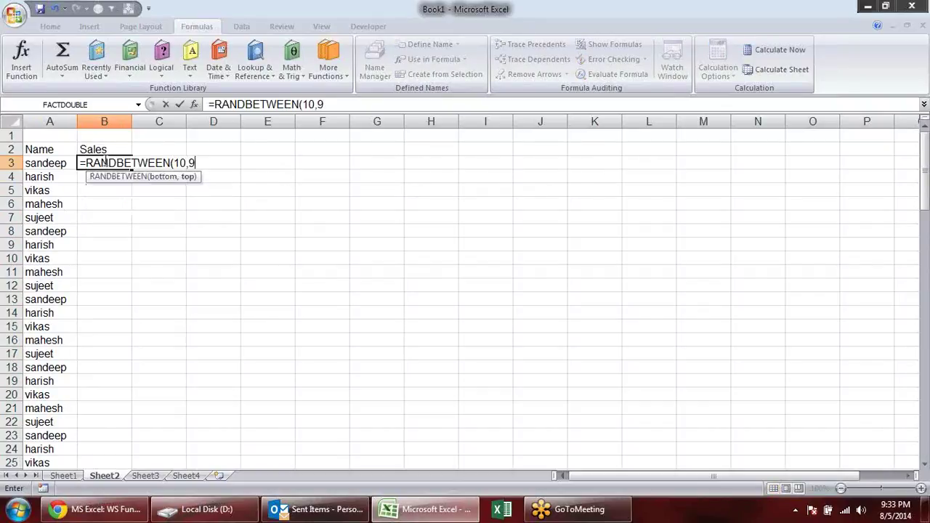
pyautogui.write('0')
pyautogui.press('Return')
# Fill the random formula down the list, paste it back as fixed values, and select the headers
pyautogui.click(105, 162)
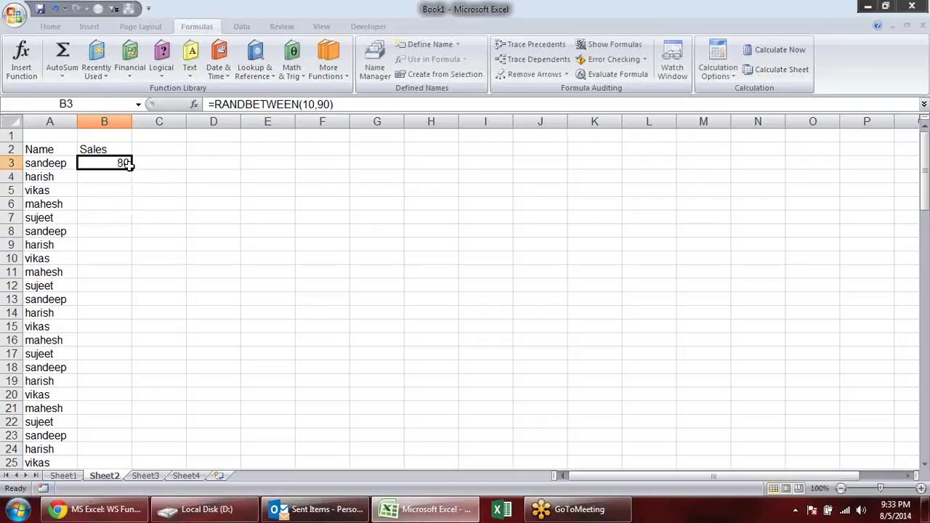
pyautogui.doubleClick(131, 169)
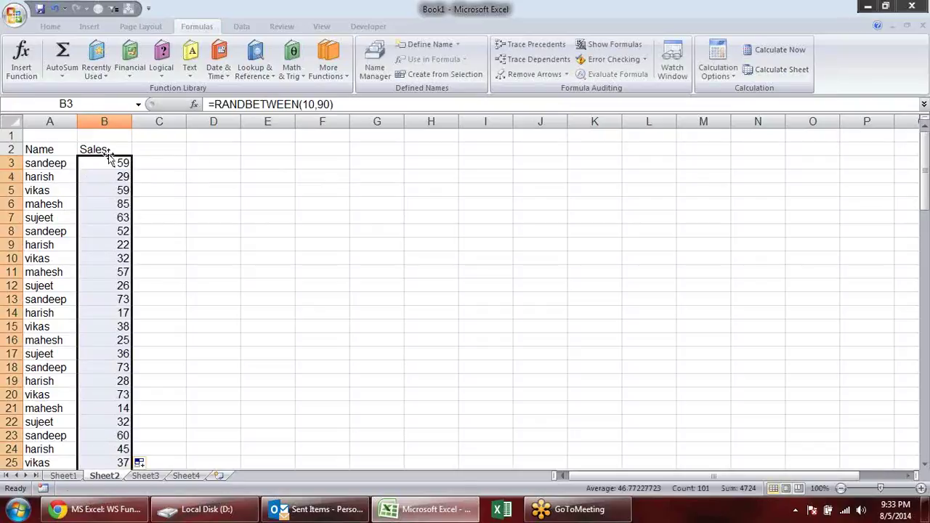
pyautogui.hotkey('ctrl', 'c')
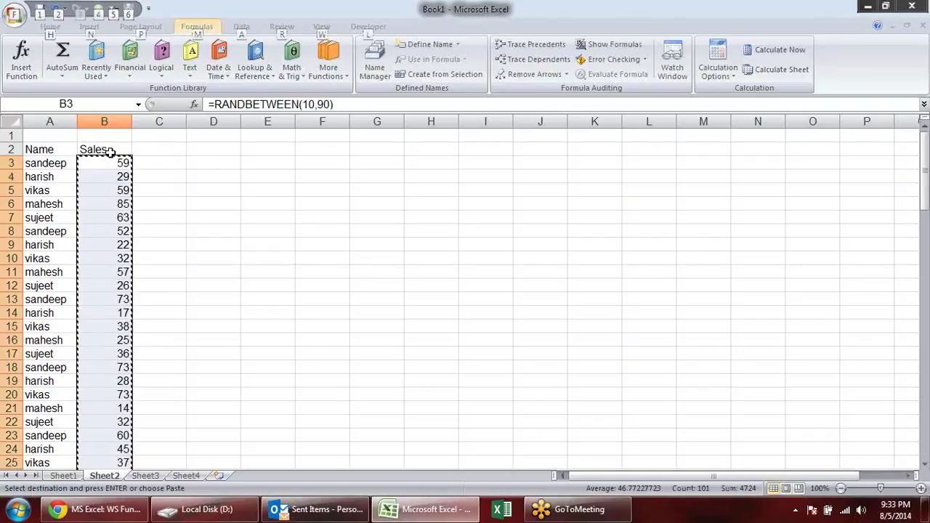
pyautogui.hotkey('ctrl', 'alt', 'v')
pyautogui.press('v')
pyautogui.press('Return')
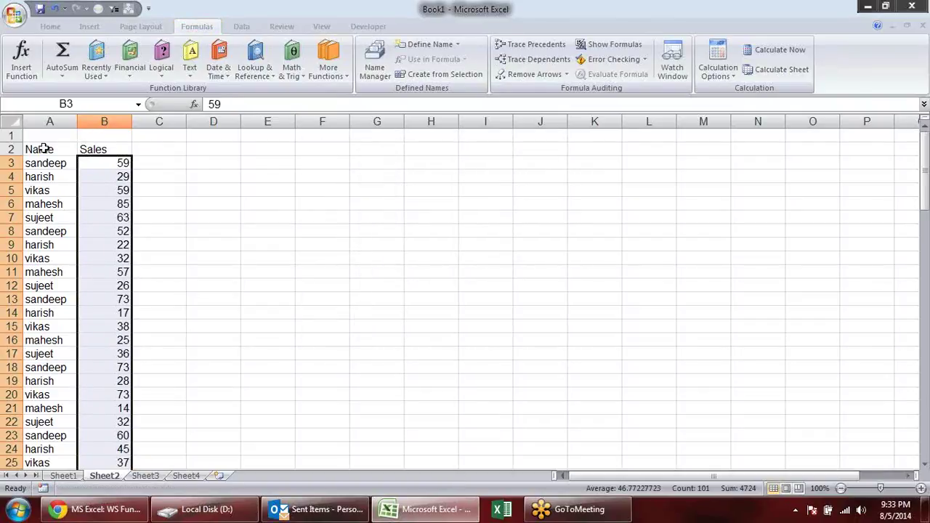
pyautogui.moveTo(44, 149); pyautogui.dragTo(87, 149)
# Turn on AutoFilter, filter Name to sandeep, and select the Sales values (sum 1104)
pyautogui.hotkey('ctrl', 'shift', 'l')
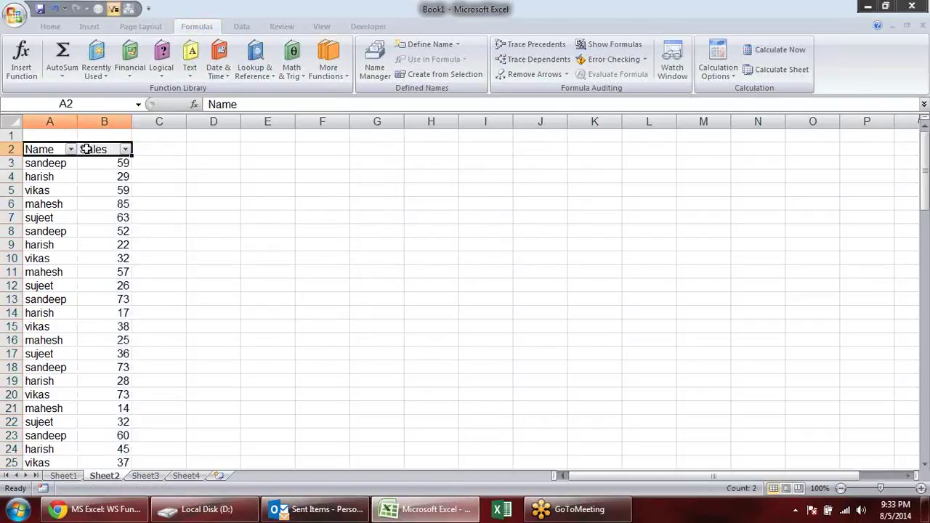
pyautogui.click(164, 175)
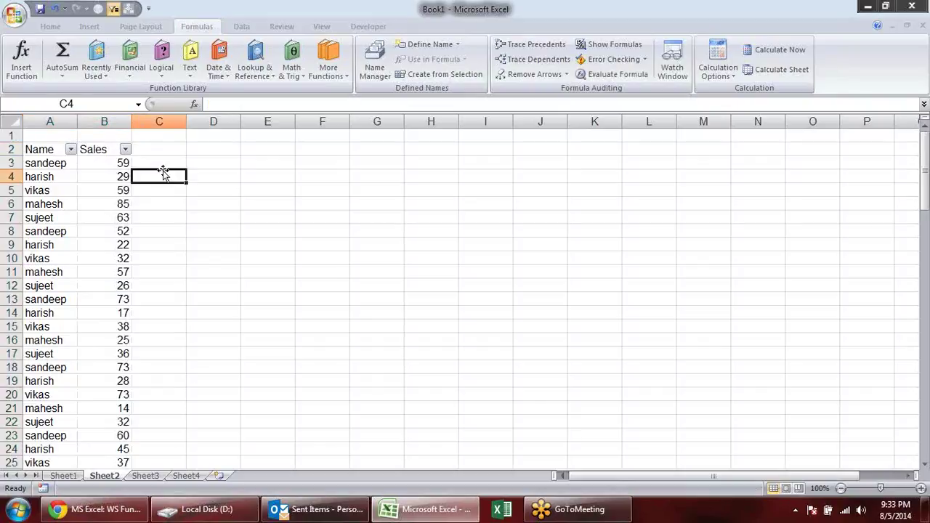
pyautogui.click(70, 149)
pyautogui.click(55, 258)
pyautogui.click(58, 290)
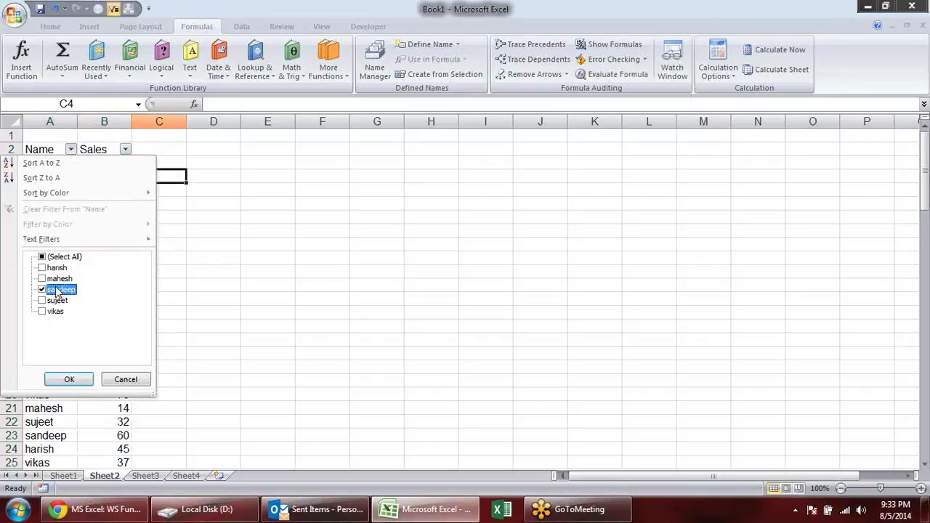
pyautogui.click(68, 380)
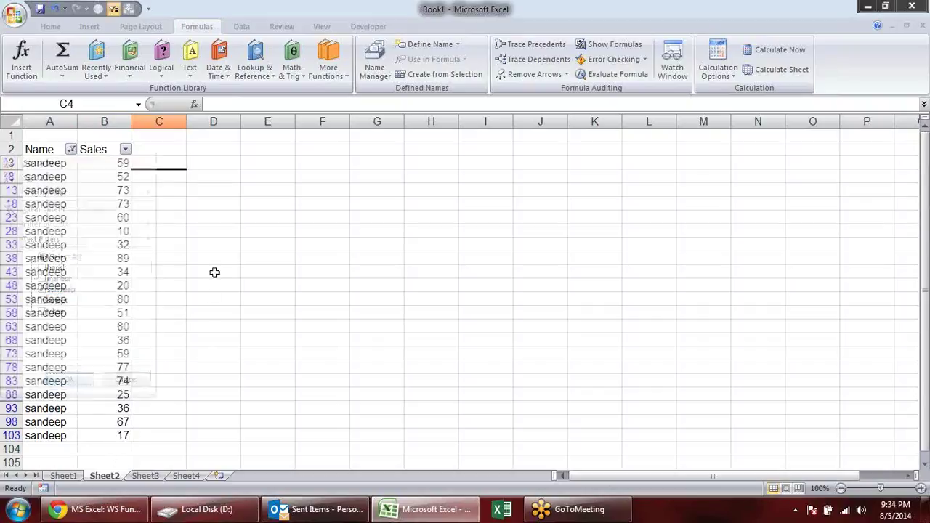
pyautogui.click(110, 162)
pyautogui.moveTo(109, 162); pyautogui.dragTo(121, 436)
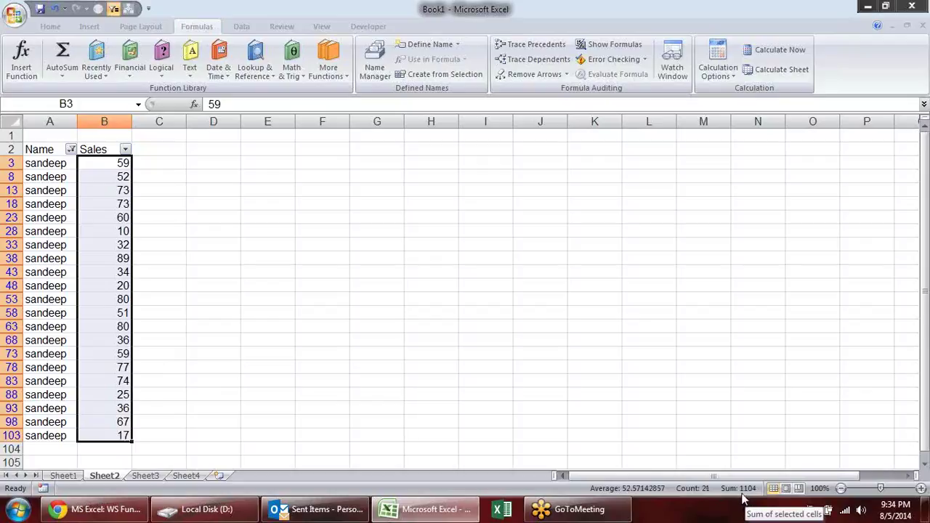
# Switch the Name filter to mahesh and select the Sales values (sum 890)
pyautogui.click(71, 149)
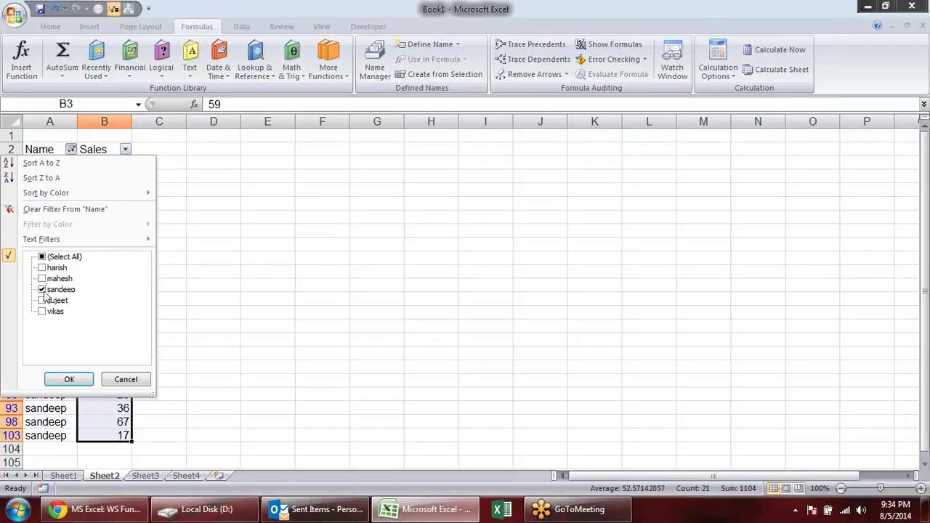
pyautogui.click(41, 290)
pyautogui.click(41, 278)
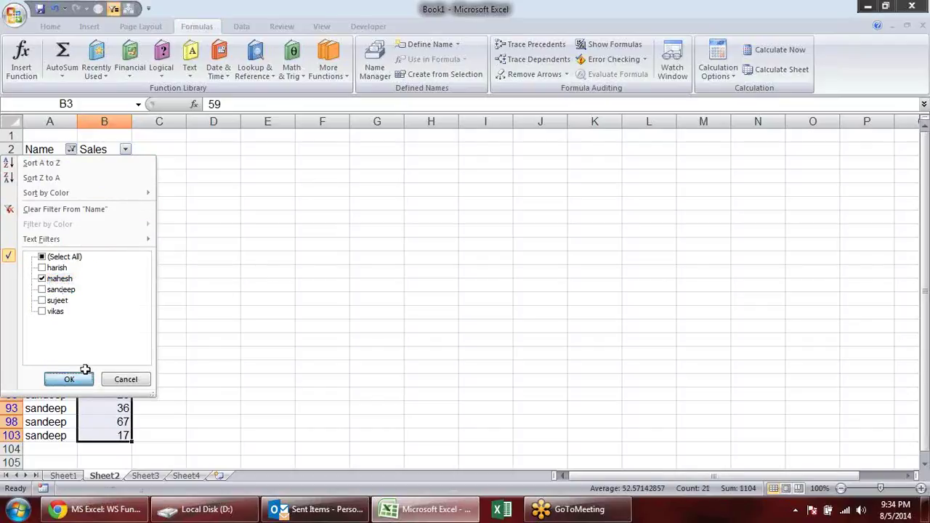
pyautogui.click(69, 379)
pyautogui.moveTo(120, 163); pyautogui.dragTo(104, 421)
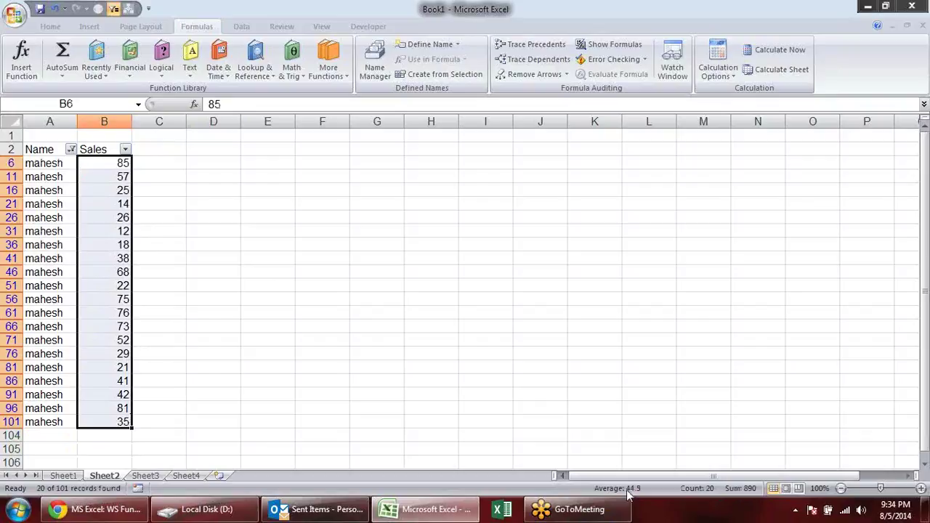
# Add Maximum, Minimum and Numerical Count to the status bar, giving 85, 12 and 20 for mahesh
pyautogui.rightClick(748, 490)
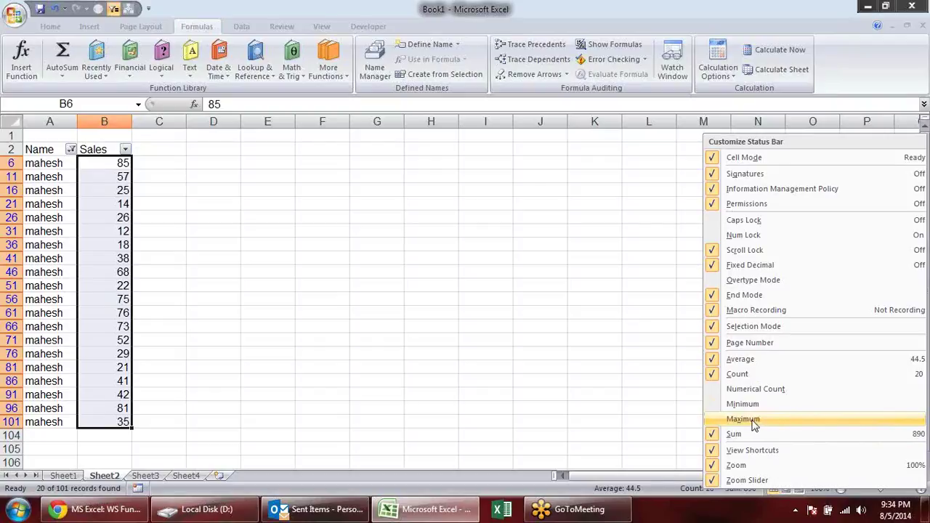
pyautogui.click(756, 420)
pyautogui.click(741, 404)
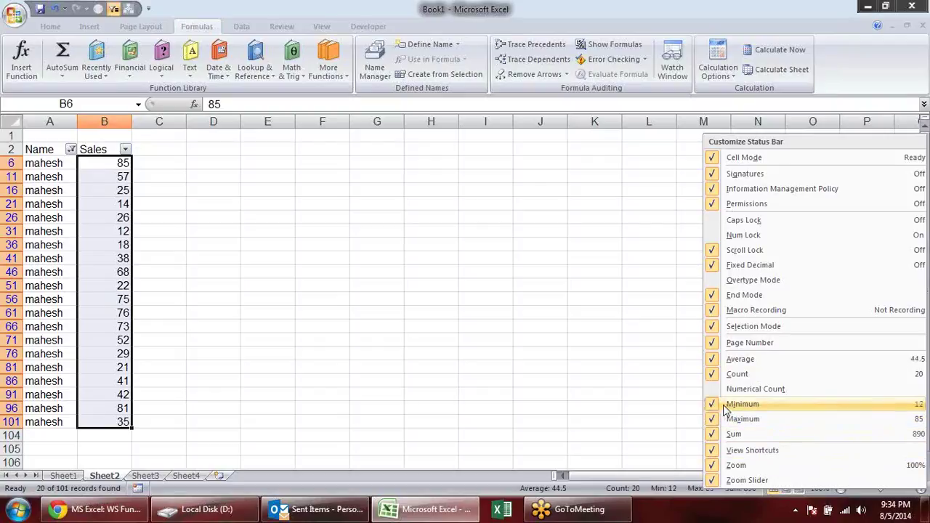
pyautogui.click(743, 391)
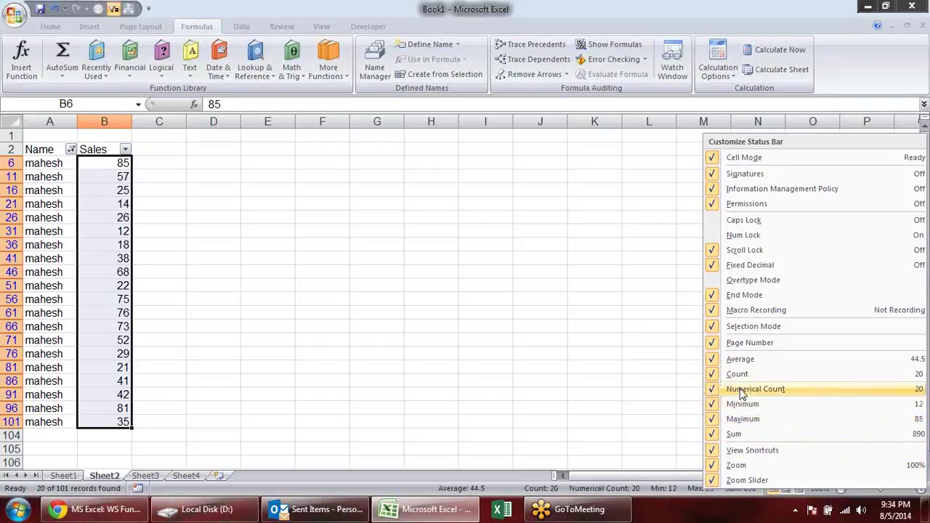
pyautogui.click(587, 412)
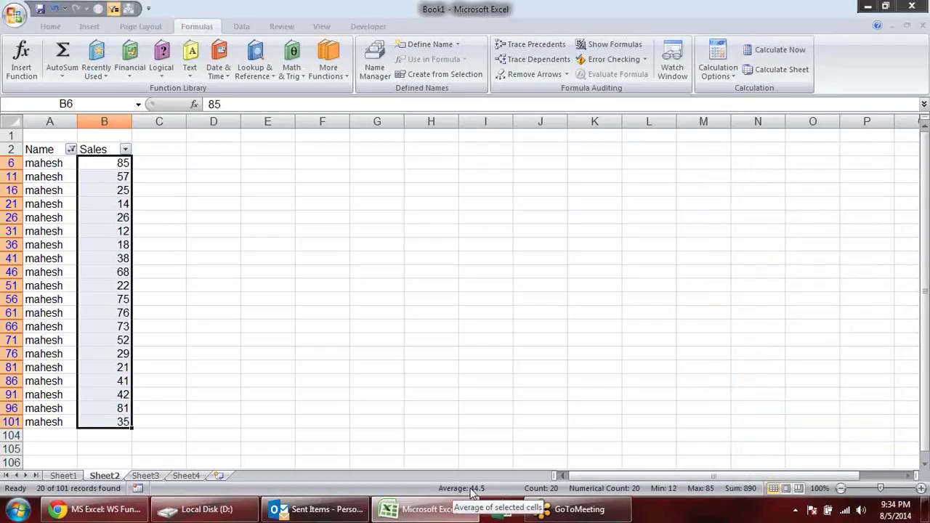
pyautogui.click(311, 329)
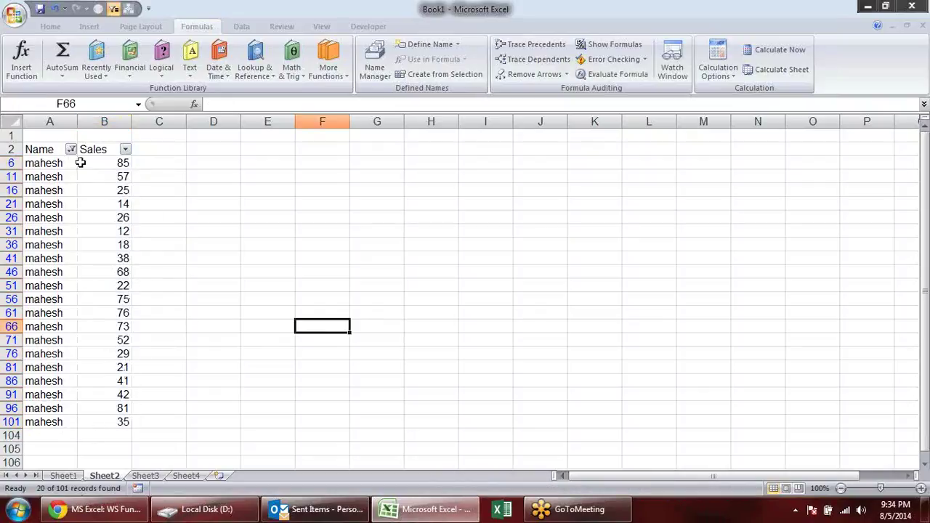
# Delete the blank row 1 and set the Name filter back to Select All
pyautogui.click(11, 135)
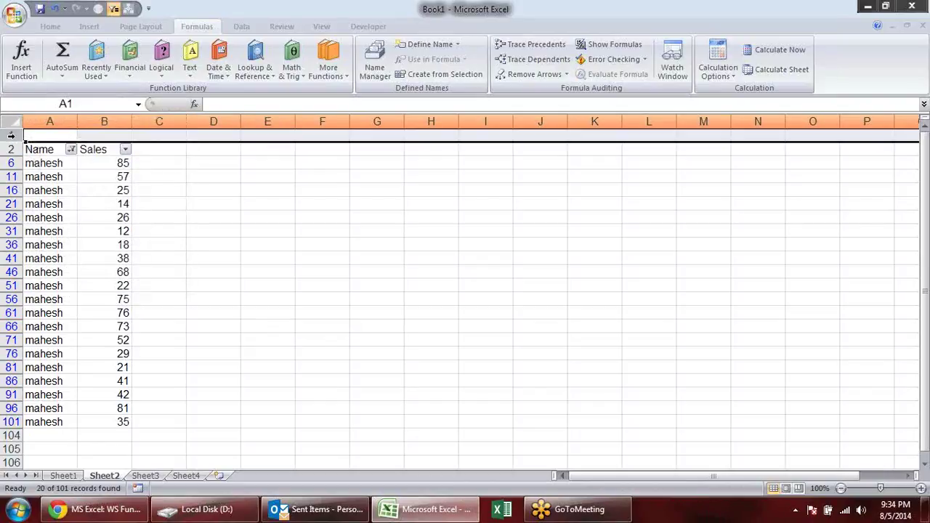
pyautogui.rightClick(13, 136)
pyautogui.click(59, 222)
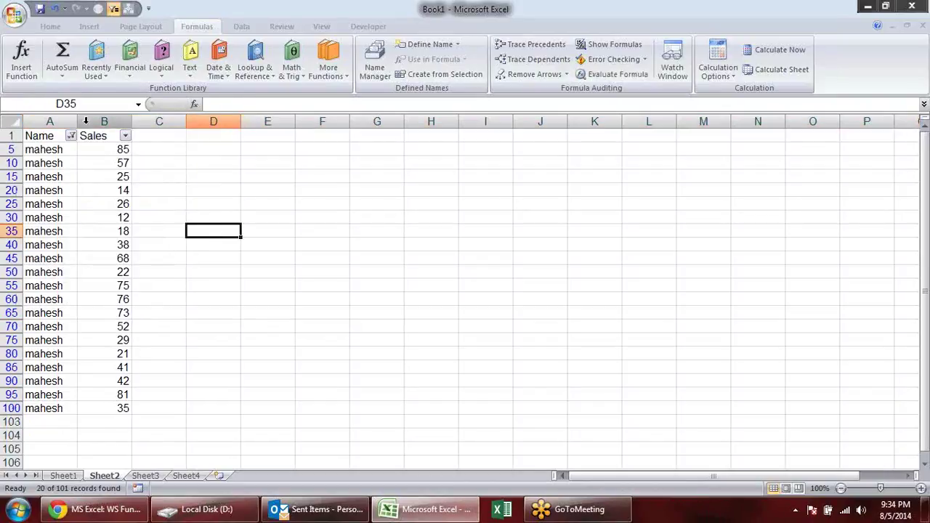
pyautogui.click(70, 136)
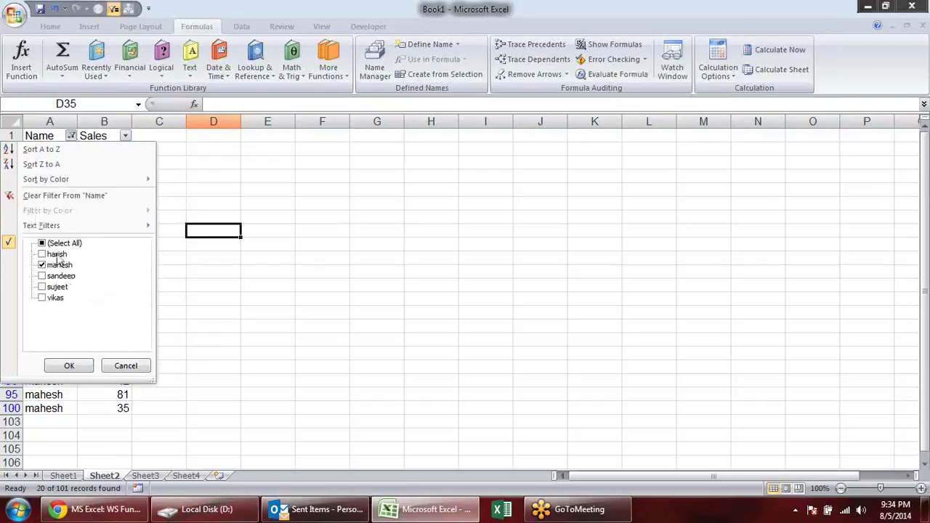
pyautogui.click(56, 245)
pyautogui.click(70, 365)
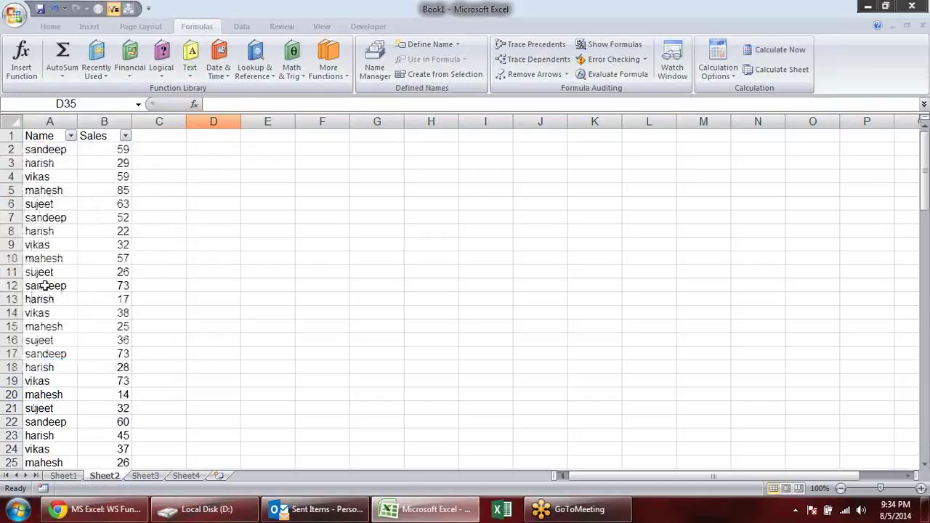
pyautogui.click(47, 284)
# Type the label 'total' in A104 below the list
pyautogui.hotkey('ctrl', 'Down')
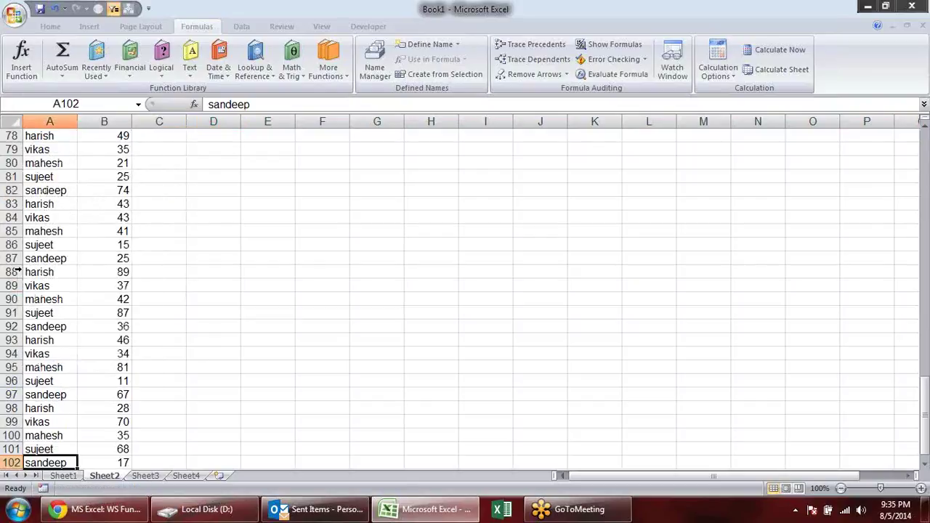
pyautogui.scroll(-3, 16, 272)
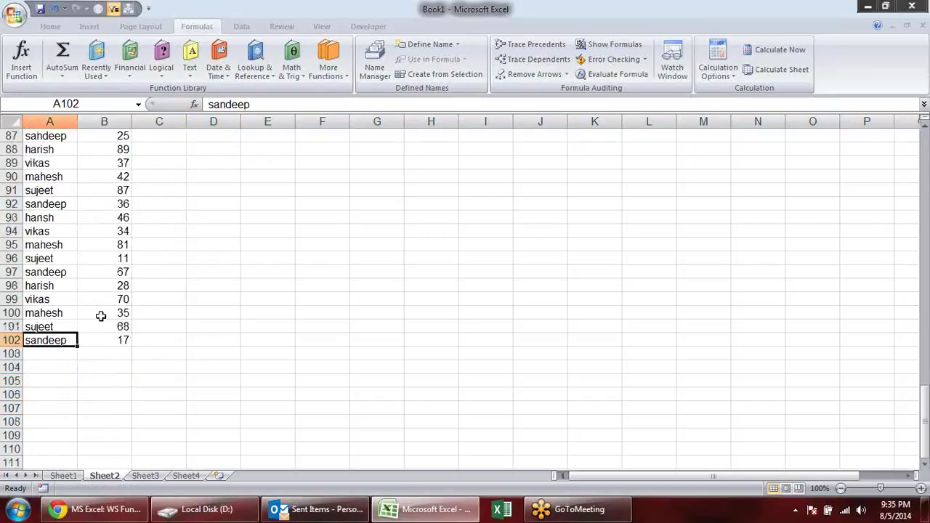
pyautogui.click(61, 365)
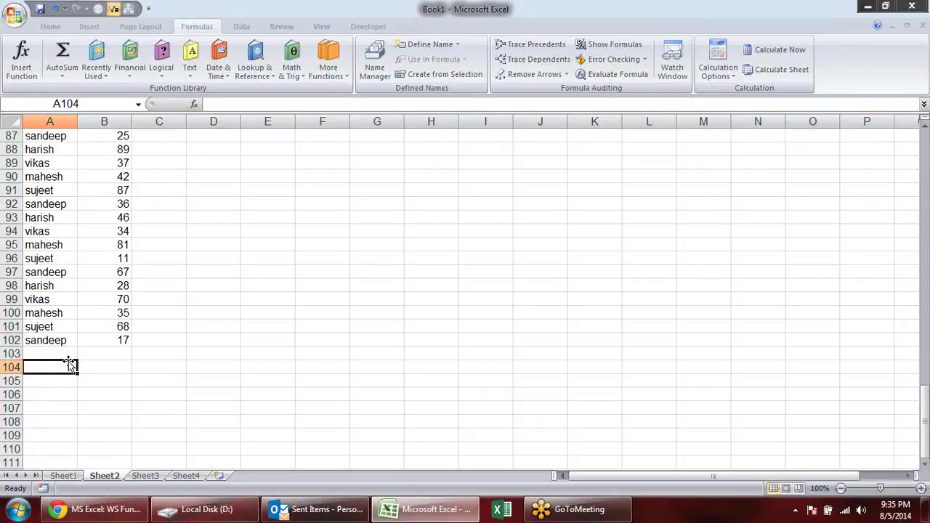
pyautogui.write('to')
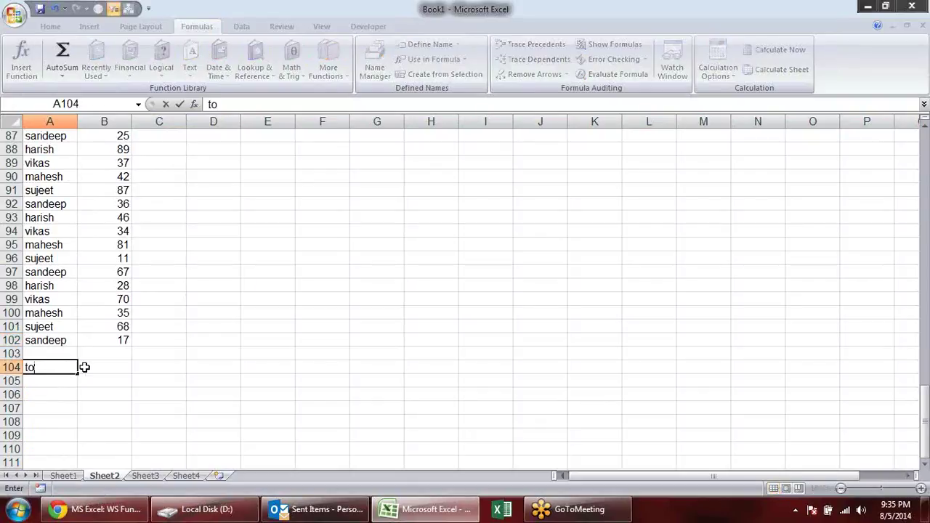
pyautogui.write('tal')
pyautogui.click(84, 367)
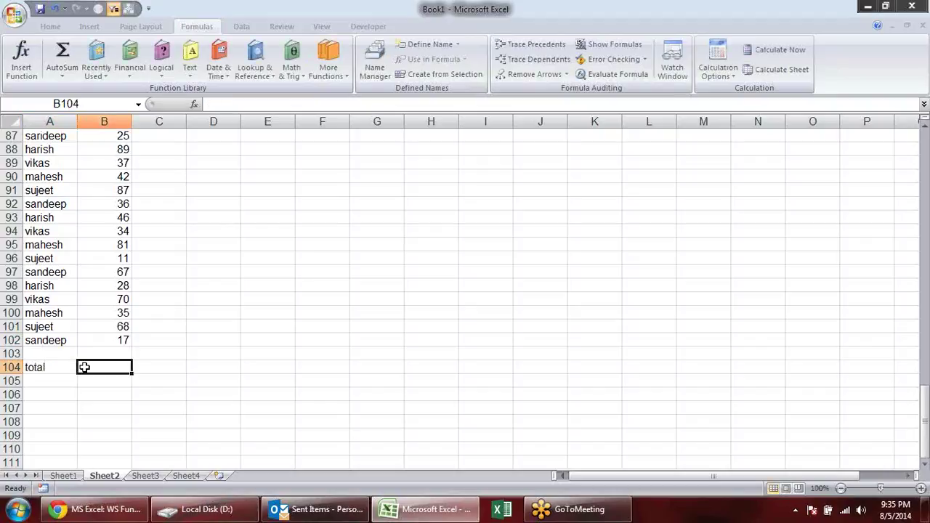
# Enter =SUBTOTAL(9,B2:B102) in B104, which returns 4724
pyautogui.write('=sub')
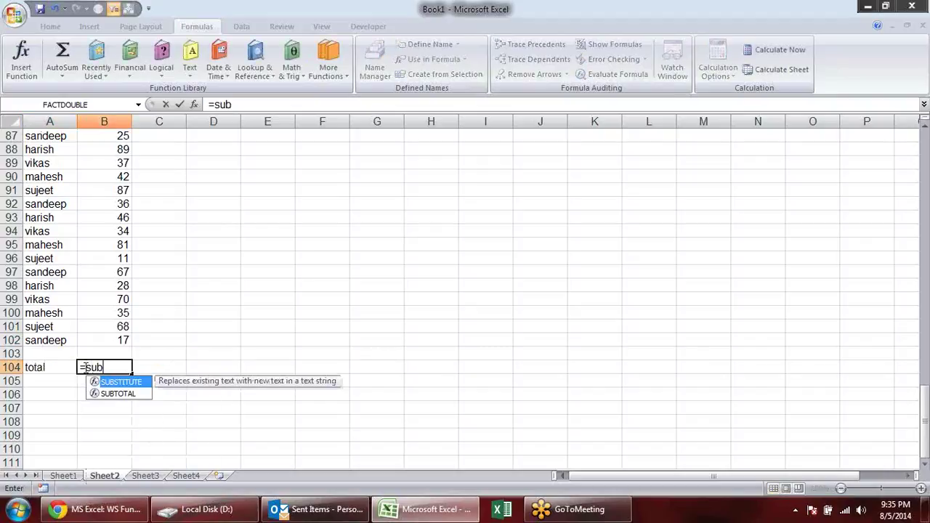
pyautogui.press('Down')
pyautogui.press('Tab')
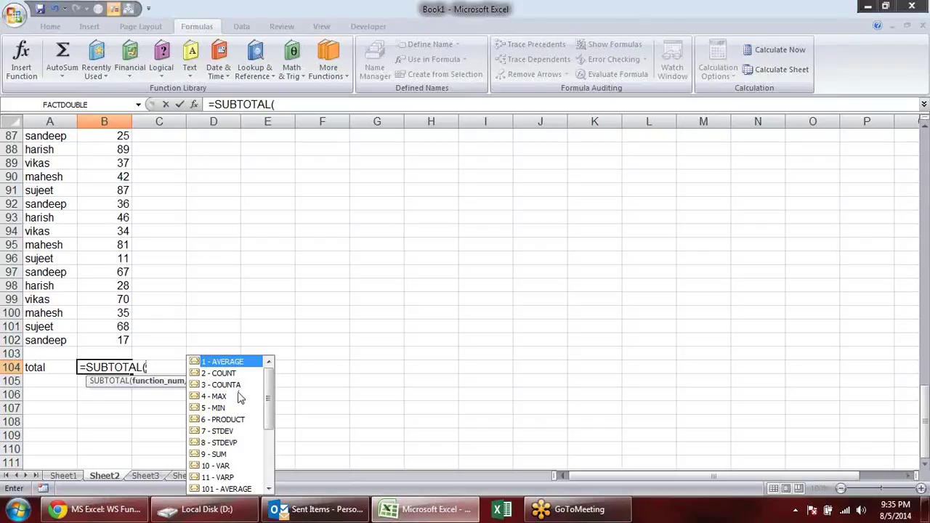
pyautogui.doubleClick(218, 454)
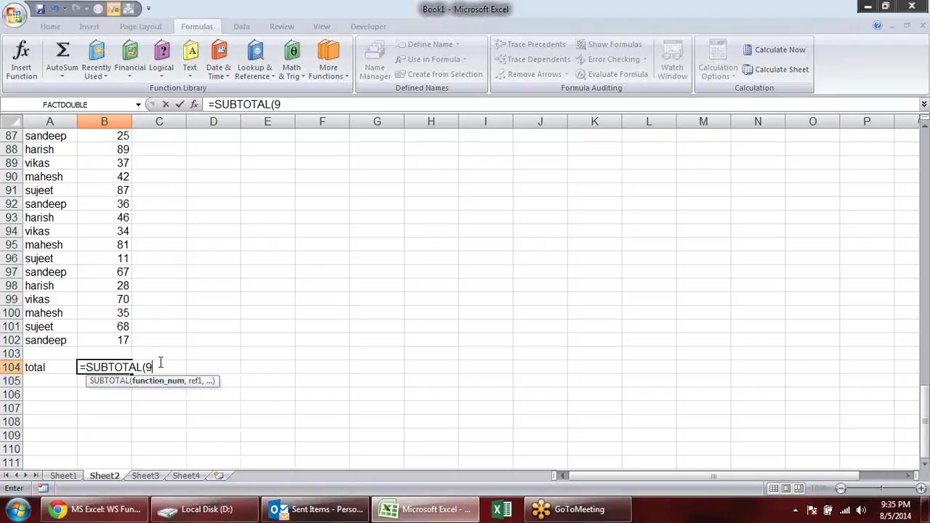
pyautogui.write(',')
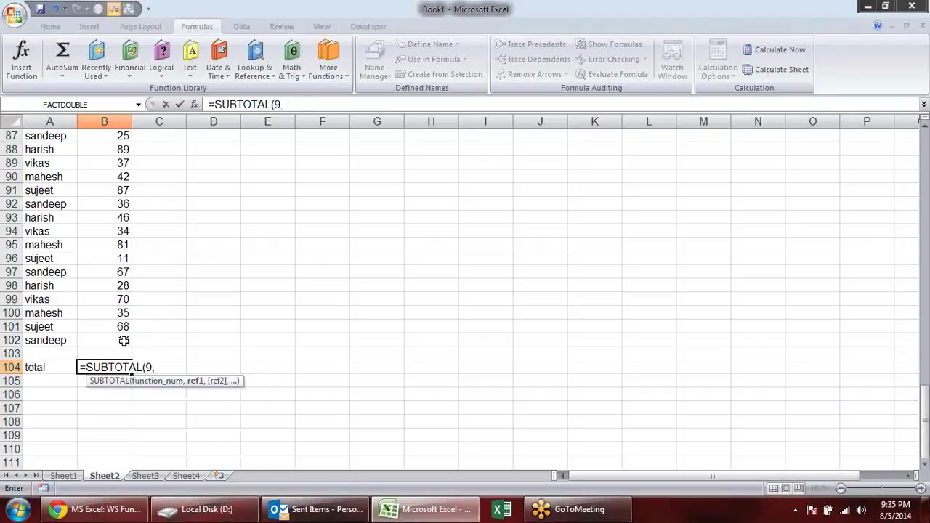
pyautogui.click(125, 341)
pyautogui.hotkey('ctrl', 'shift', 'Up')
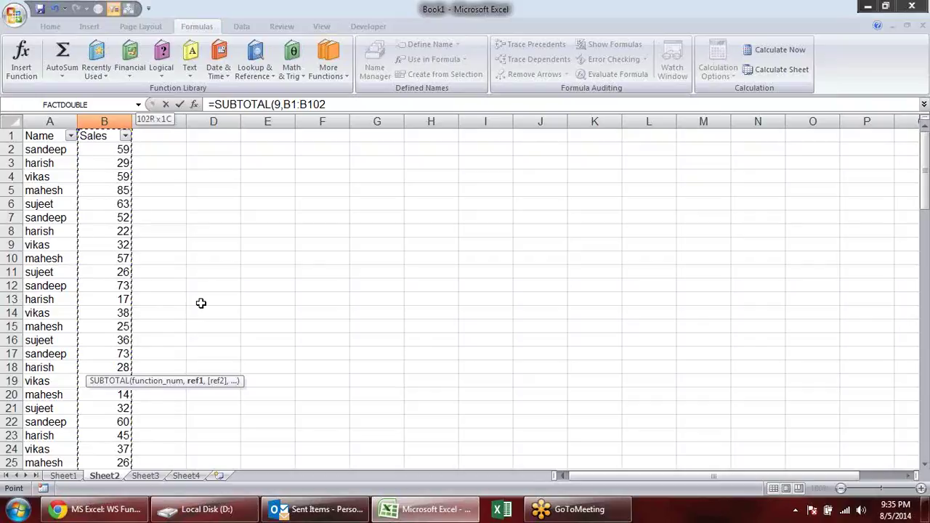
pyautogui.hotkey('shift', 'Down')
pyautogui.press('Return')
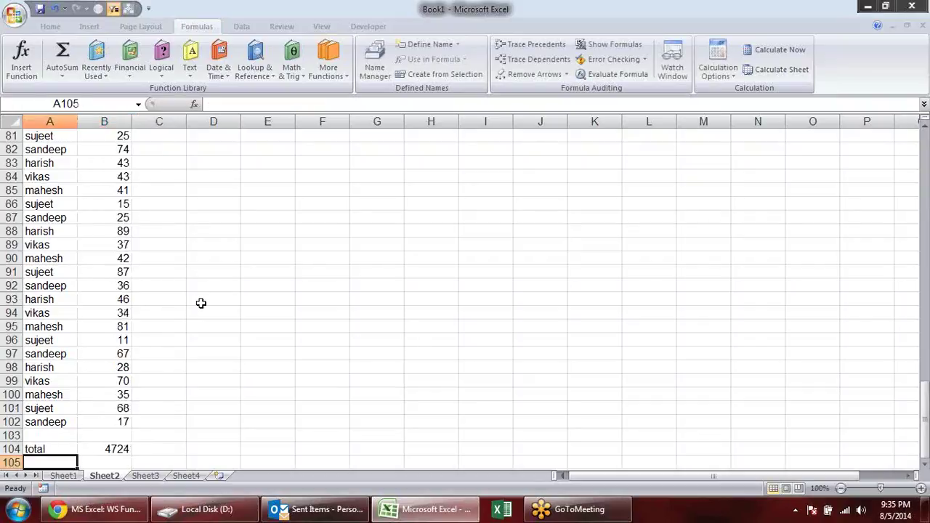
pyautogui.scroll(-5, 371, 369)
pyautogui.click(120, 242)
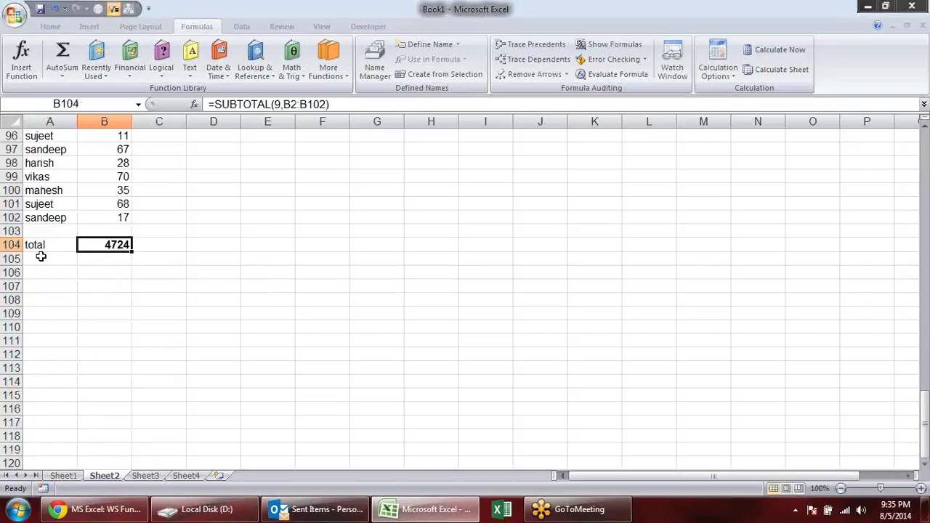
pyautogui.scroll(3, 42, 256)
pyautogui.click(45, 217)
# Filter Name to harish and check that B104 matches the status-bar Sum of 894
pyautogui.hotkey('ctrl', 'Home')
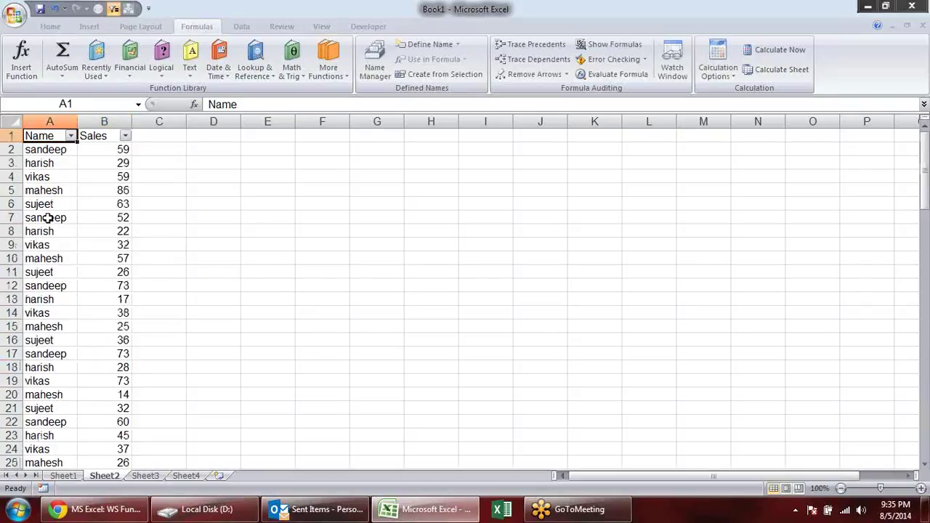
pyautogui.click(71, 136)
pyautogui.click(42, 242)
pyautogui.click(43, 253)
pyautogui.click(72, 364)
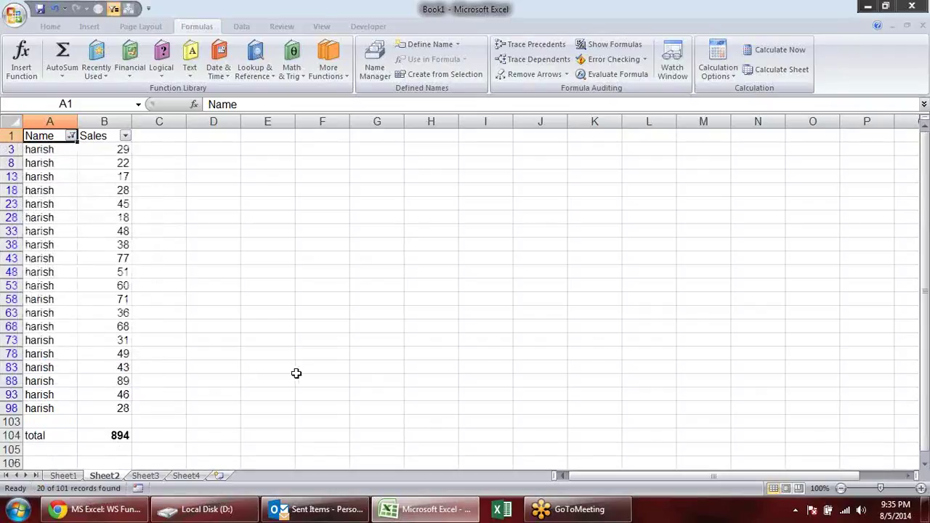
pyautogui.click(99, 436)
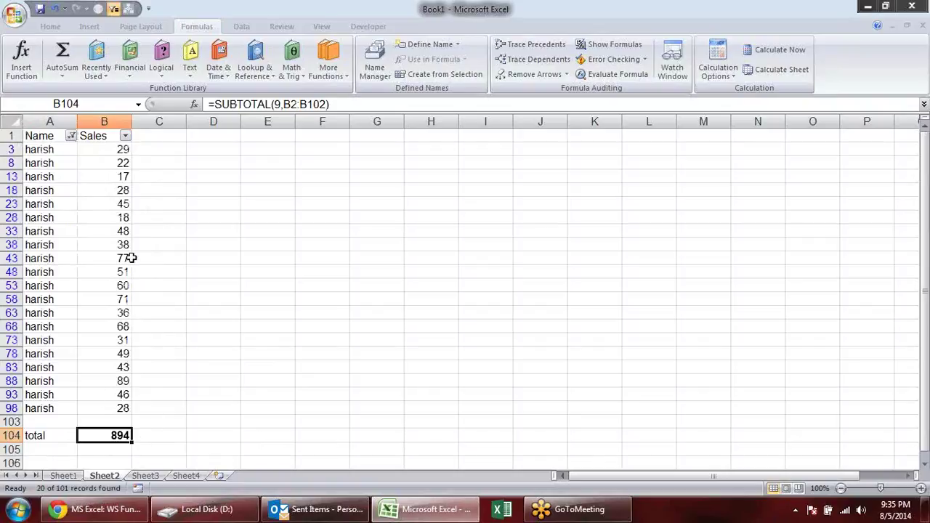
pyautogui.moveTo(104, 150); pyautogui.dragTo(97, 407)
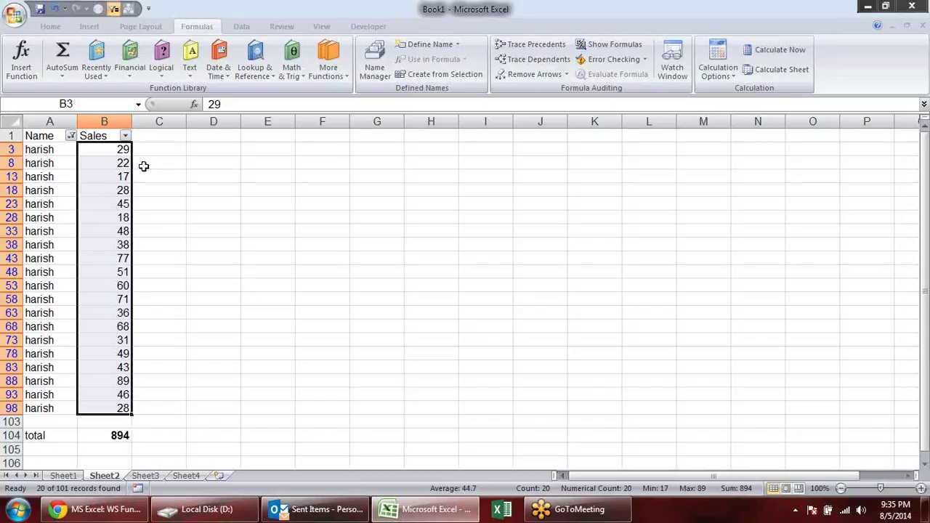
pyautogui.click(192, 189)
# Filter Name to mahesh and confirm B104 reads 890
pyautogui.click(71, 136)
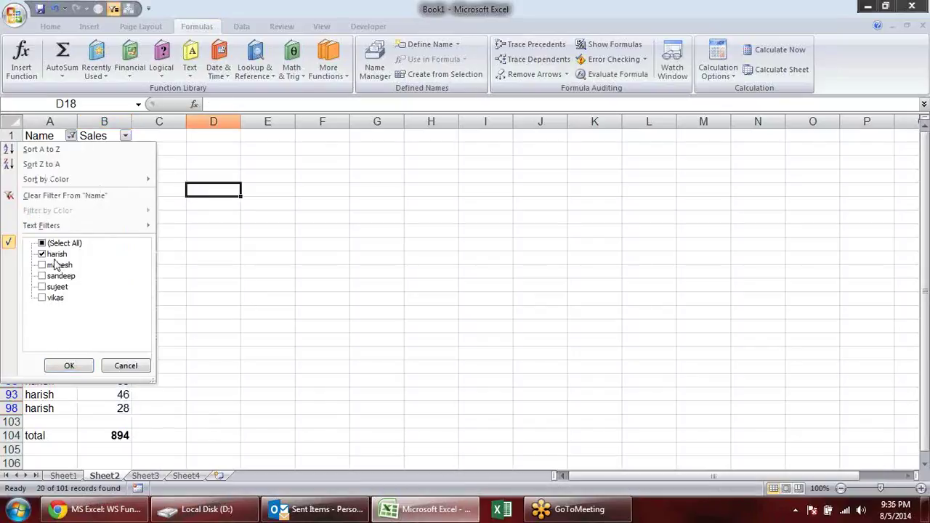
pyautogui.click(42, 253)
pyautogui.click(42, 265)
pyautogui.click(69, 366)
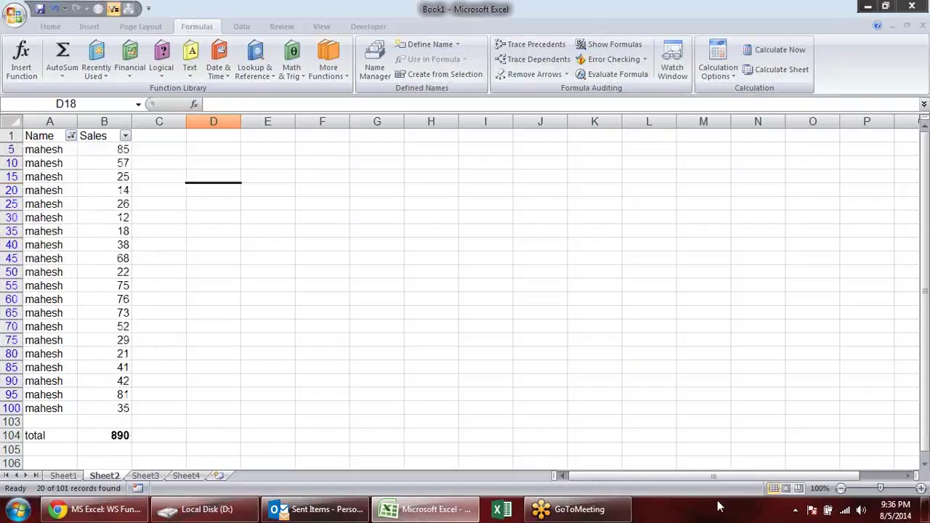
pyautogui.click(110, 437)
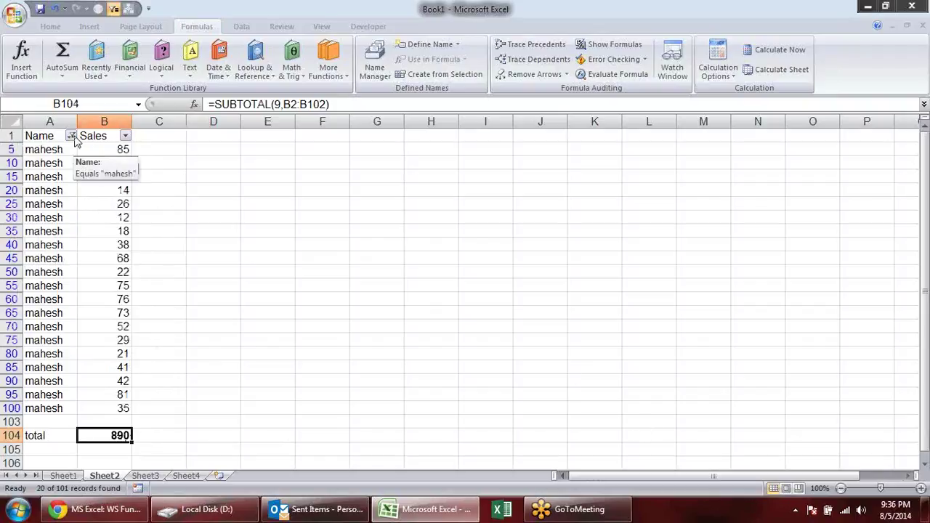
# Set the Name filter back to all names and go to Sheet1
pyautogui.click(70, 136)
pyautogui.click(42, 242)
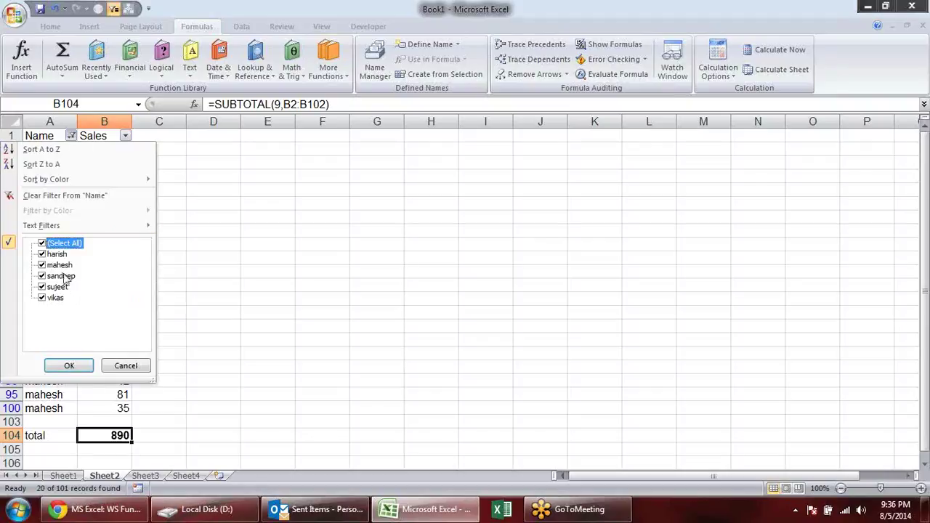
pyautogui.click(77, 366)
pyautogui.click(376, 230)
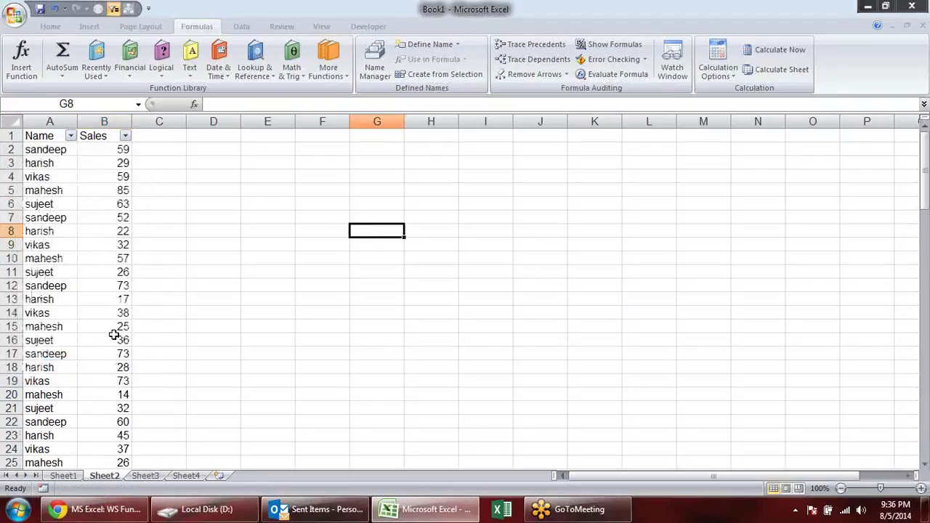
pyautogui.click(62, 475)
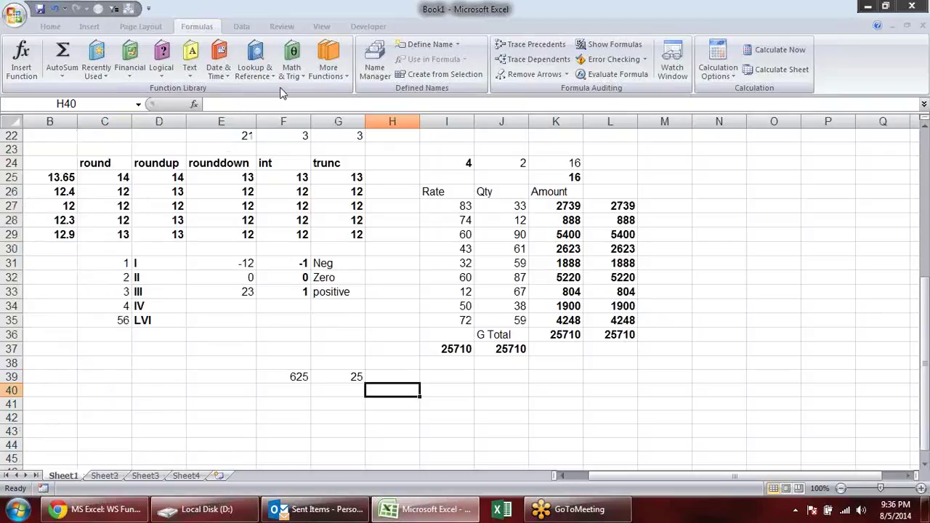
# Browse the Math & Trig function list
pyautogui.click(276, 82)
pyautogui.click(291, 73)
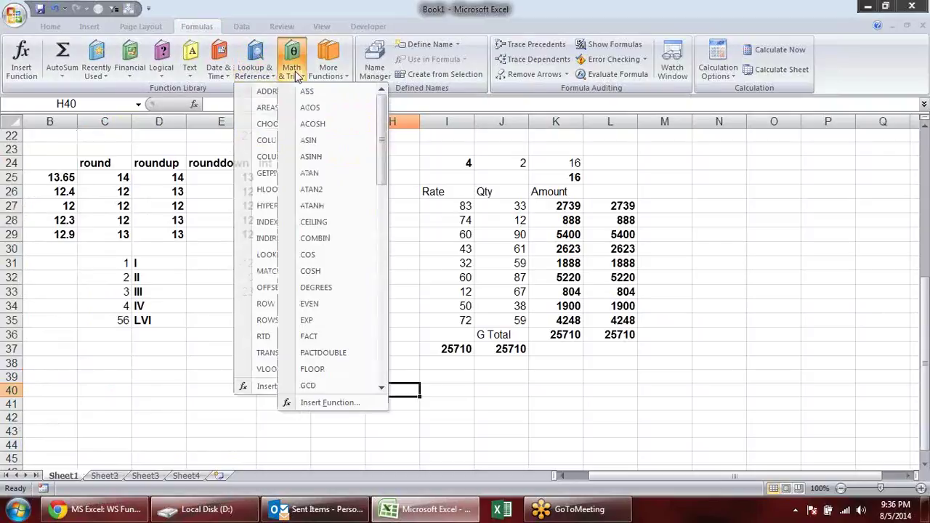
pyautogui.moveTo(378, 143); pyautogui.dragTo(448, 342)
# Go to Sheet2 and scroll down to the 4724 total in B104
pyautogui.click(104, 475)
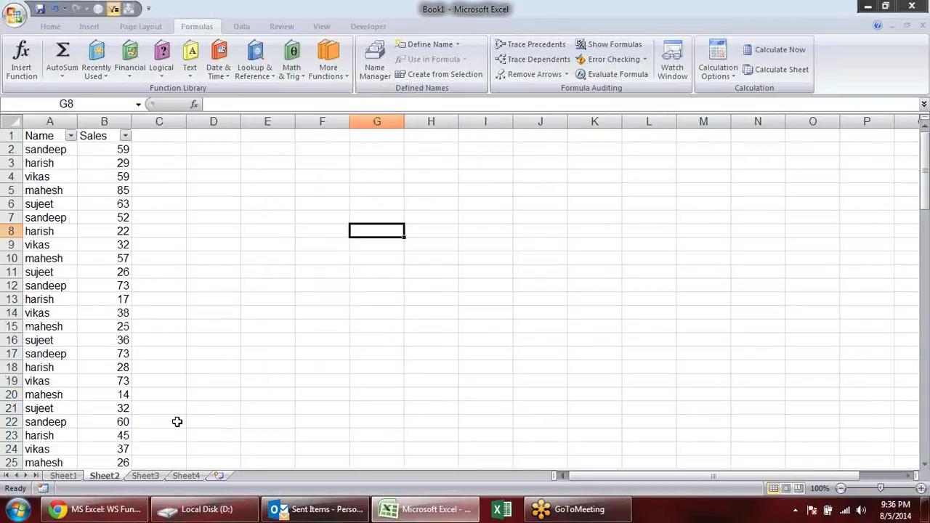
pyautogui.scroll(-6, 210, 266)
pyautogui.scroll(-8, 208, 277)
pyautogui.scroll(-1, 208, 279)
pyautogui.scroll(-4, 210, 281)
pyautogui.scroll(-7, 210, 282)
pyautogui.scroll(-5, 211, 281)
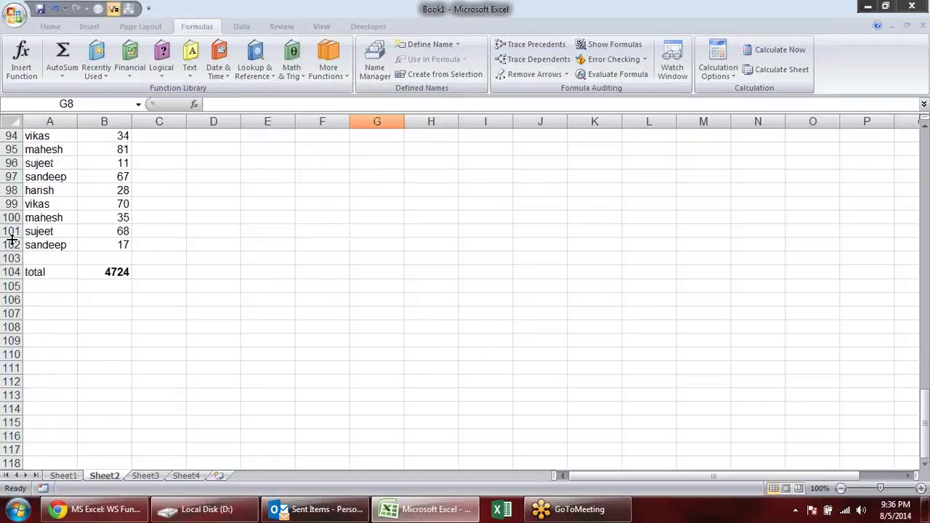
pyautogui.click(37, 259)
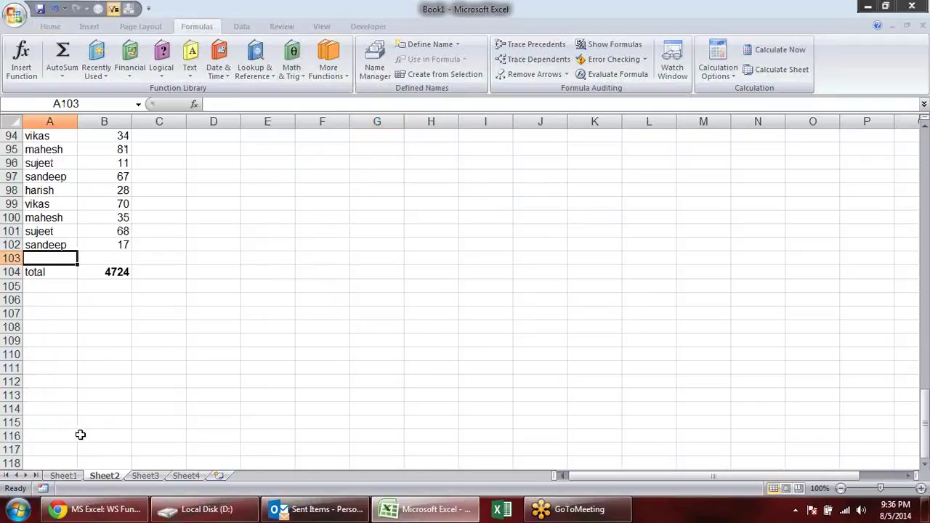
# Delete the empty row 103 above the total and return to the top of the list
pyautogui.click(12, 258)
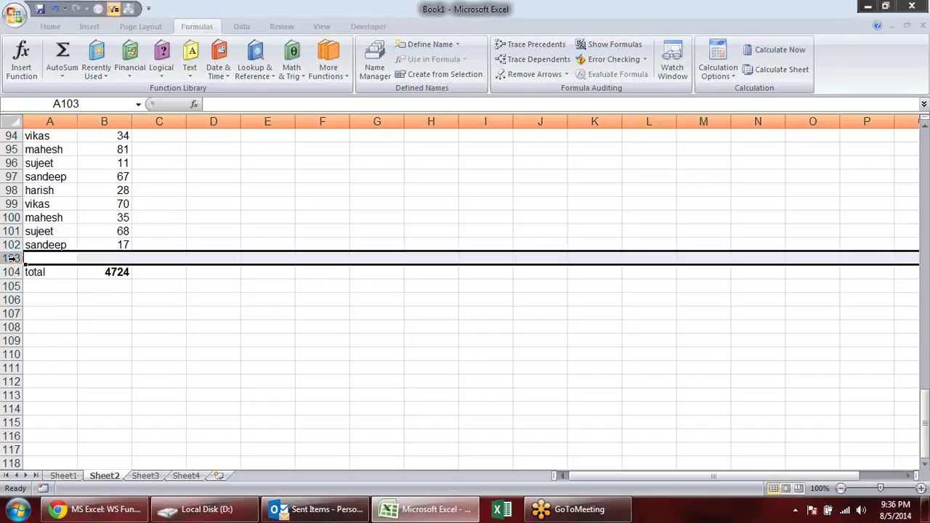
pyautogui.hotkey('alt', 'e')
pyautogui.press('d')
pyautogui.click(72, 243)
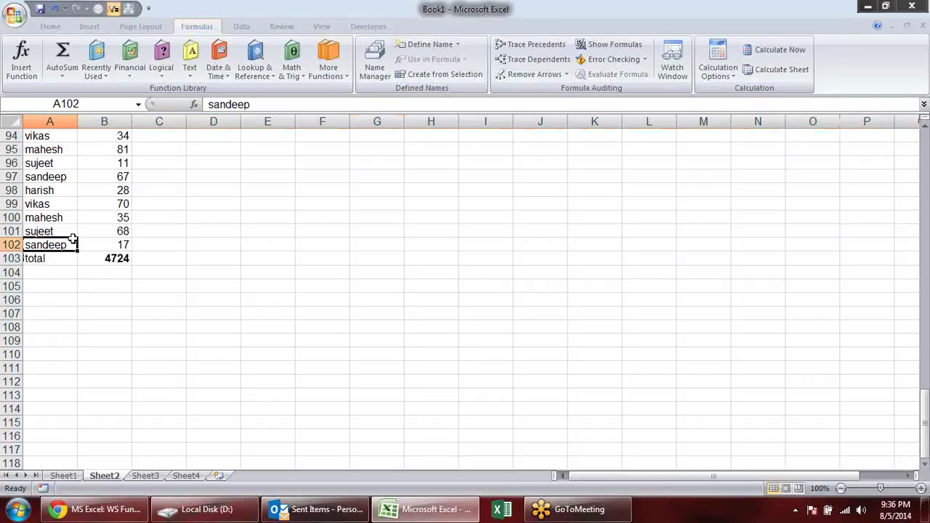
pyautogui.hotkey('ctrl', 'Home')
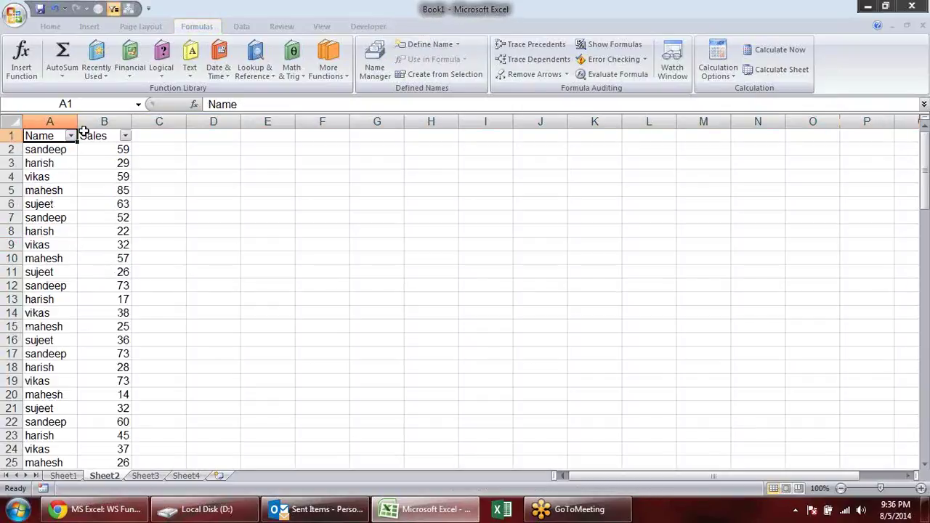
# Look over the Name filter list and the end of the data without changing anything
pyautogui.click(72, 136)
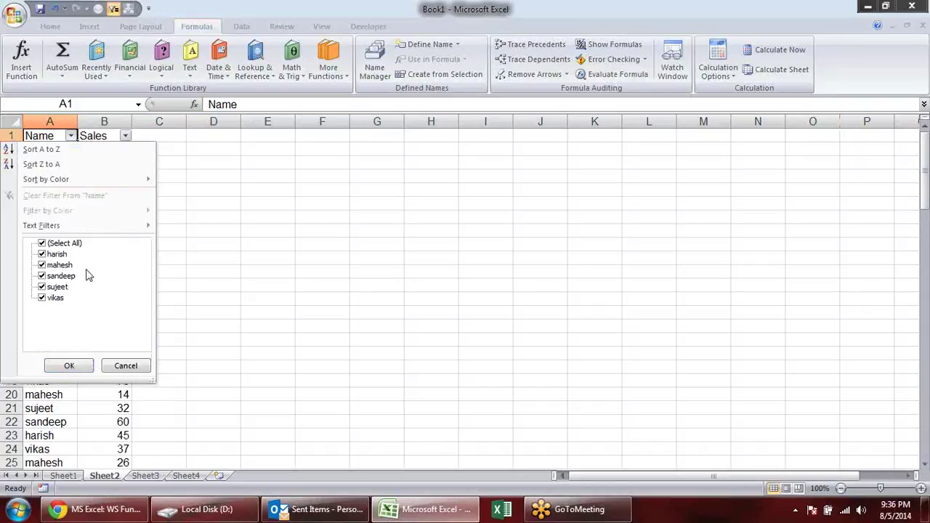
pyautogui.click(85, 136)
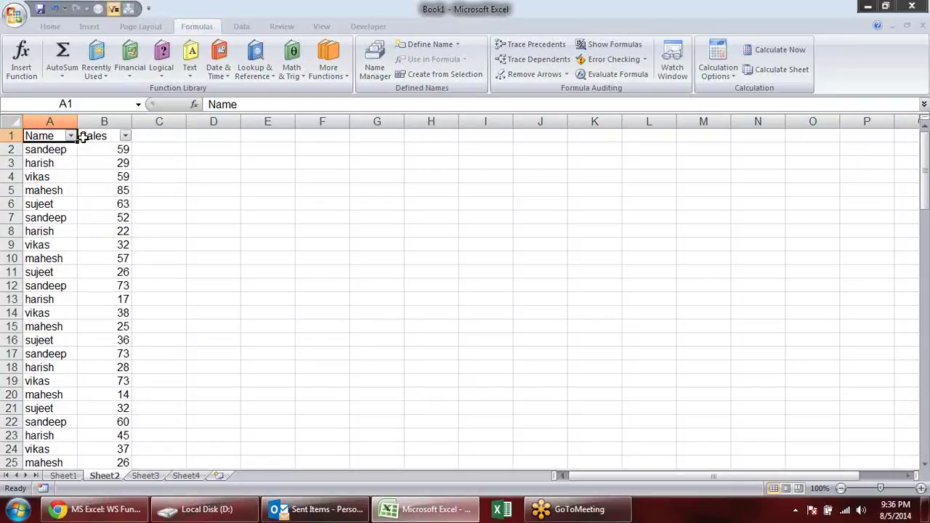
pyautogui.click(71, 136)
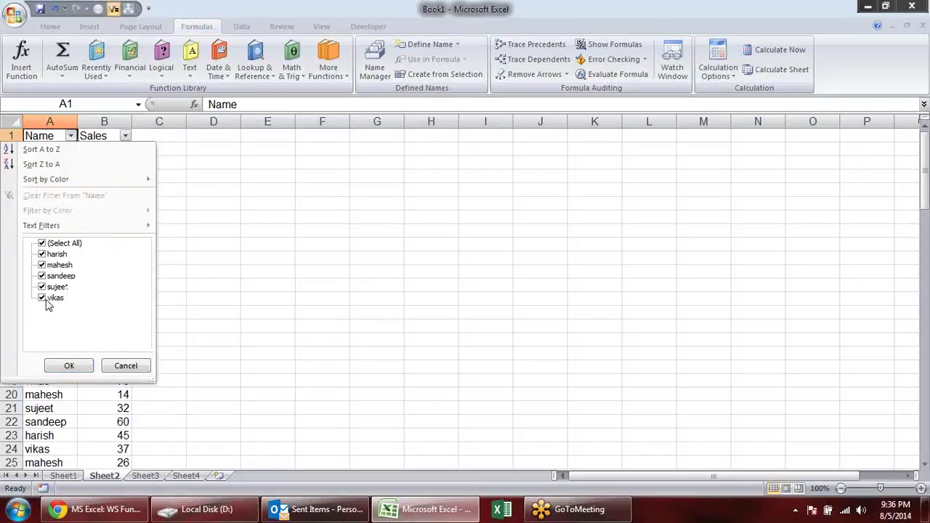
pyautogui.click(126, 366)
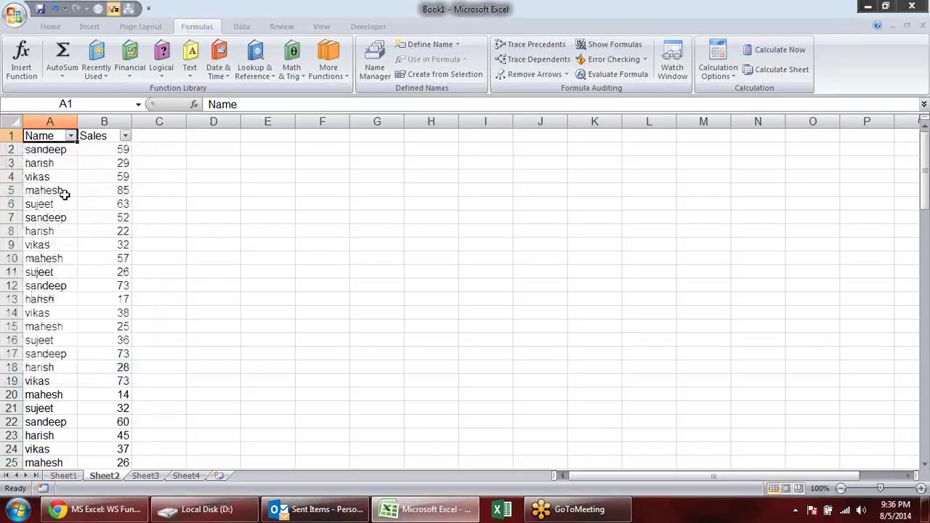
pyautogui.click(58, 189)
pyautogui.hotkey('ctrl', 'Down')
pyautogui.press('Down')
pyautogui.press('Up')
pyautogui.press('Up')
pyautogui.hotkey('ctrl', 'Up')
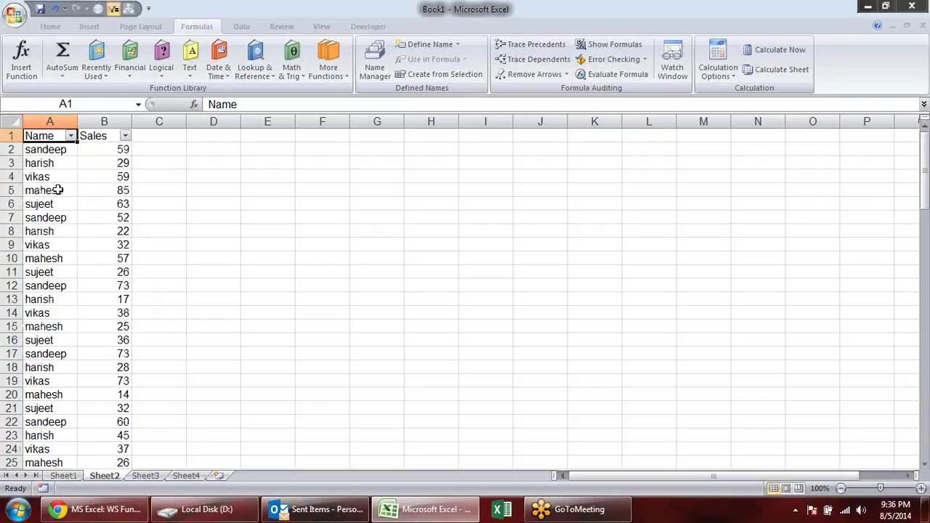
# Filter the Name column to harish only and make the 'total' label bold
pyautogui.click(71, 136)
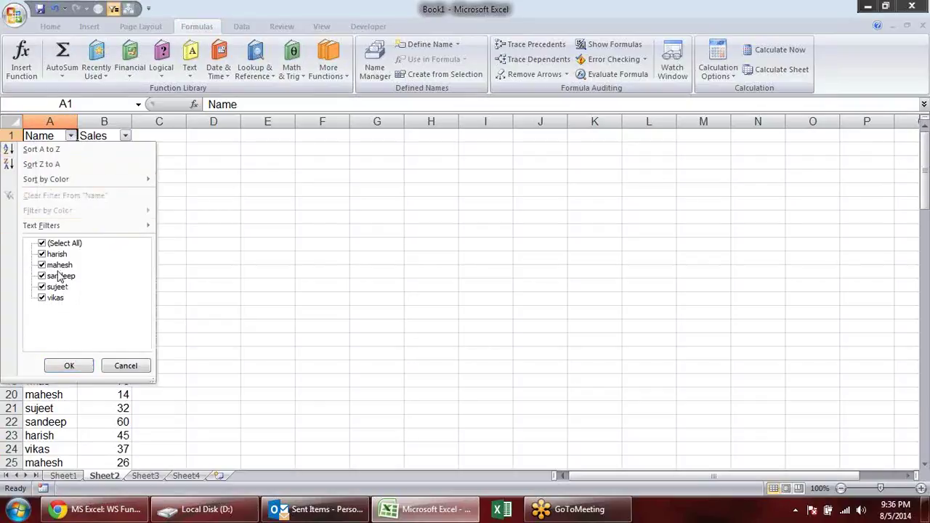
pyautogui.click(58, 243)
pyautogui.click(57, 253)
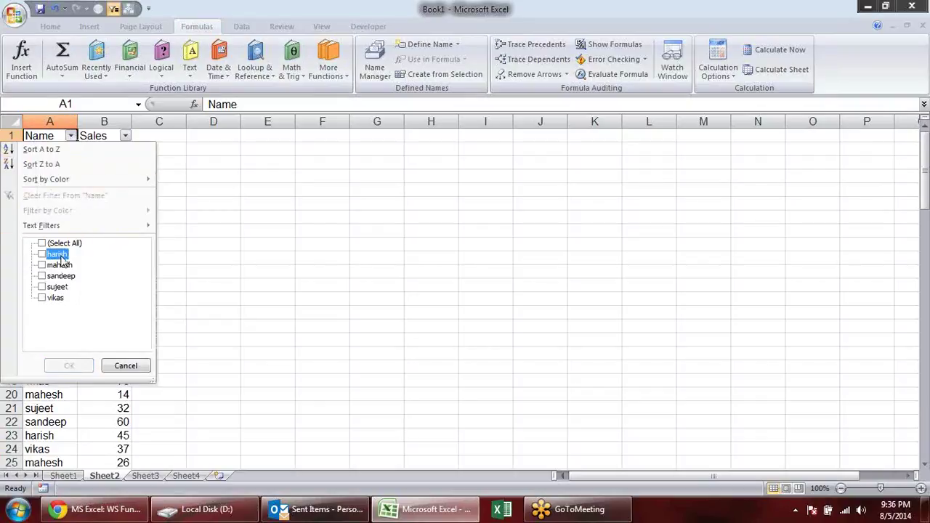
pyautogui.click(78, 368)
pyautogui.click(234, 331)
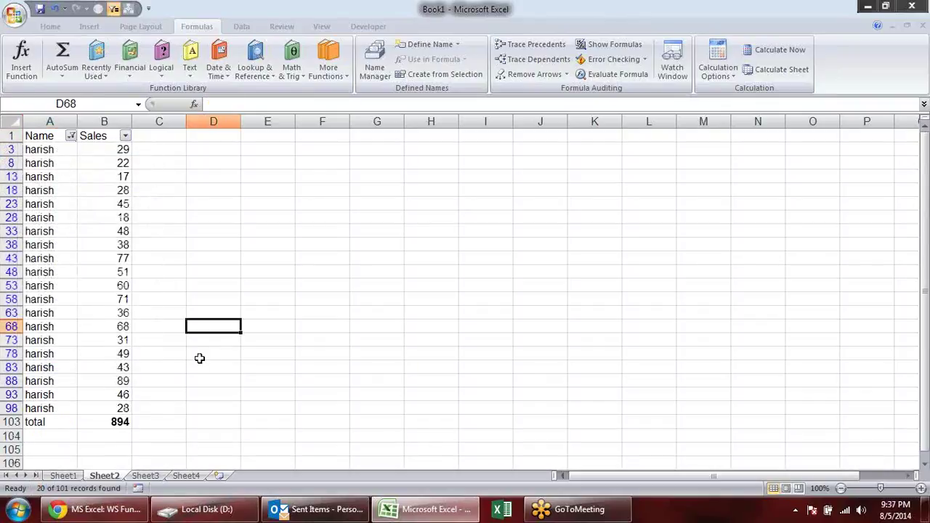
pyautogui.click(30, 423)
pyautogui.hotkey('ctrl', 'b')
pyautogui.click(159, 421)
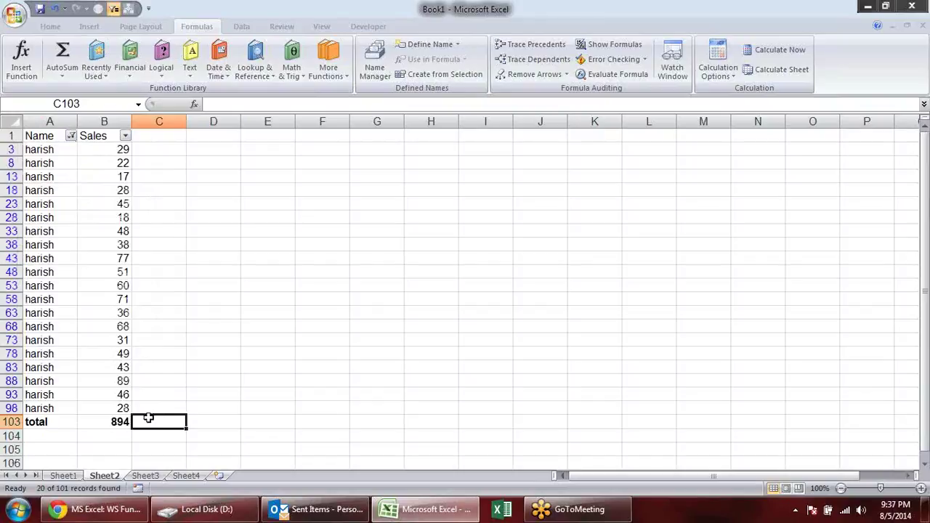
# Clear the Name filter so all names show again, with B103 back at 4724
pyautogui.click(71, 136)
pyautogui.click(58, 243)
pyautogui.click(69, 365)
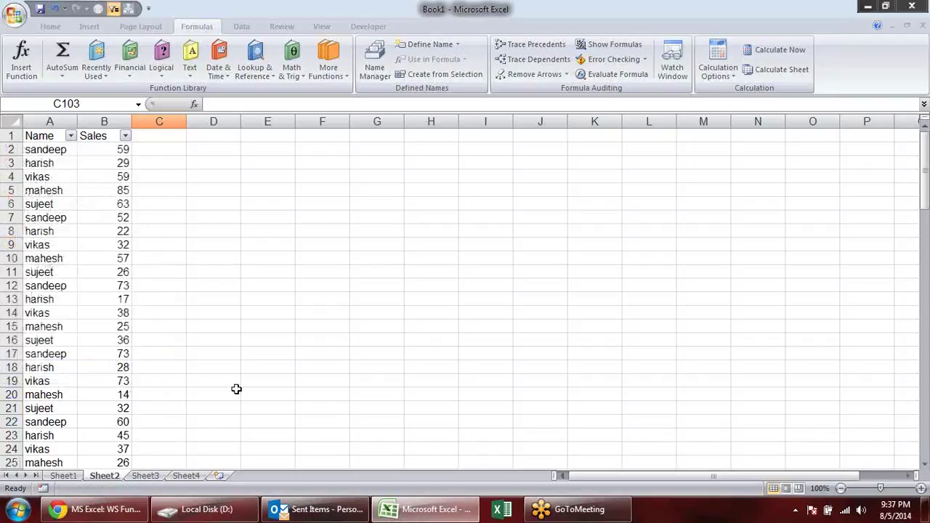
pyautogui.scroll(-12, 281, 380)
# Insert a blank row back at row 103 above the total
pyautogui.moveTo(925, 283); pyautogui.dragTo(925, 404)
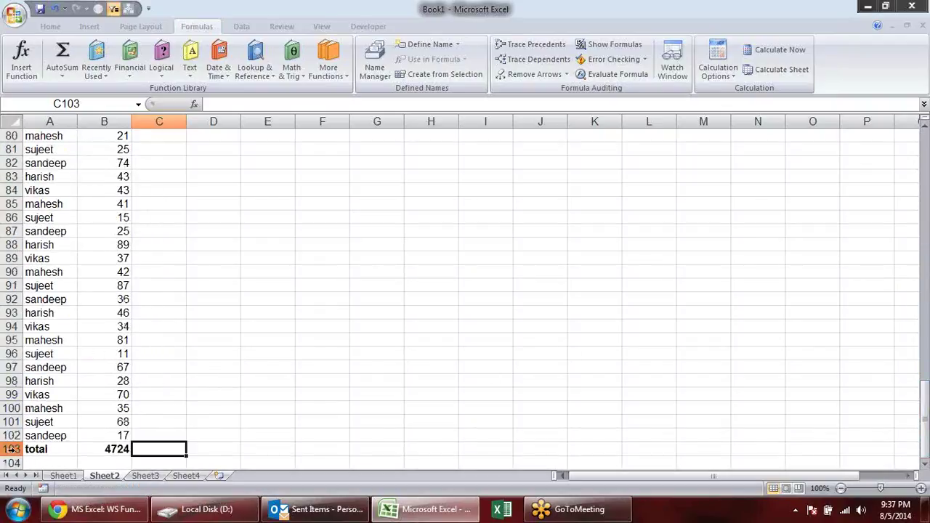
pyautogui.rightClick(12, 449)
pyautogui.click(75, 352)
pyautogui.scroll(-5, 247, 364)
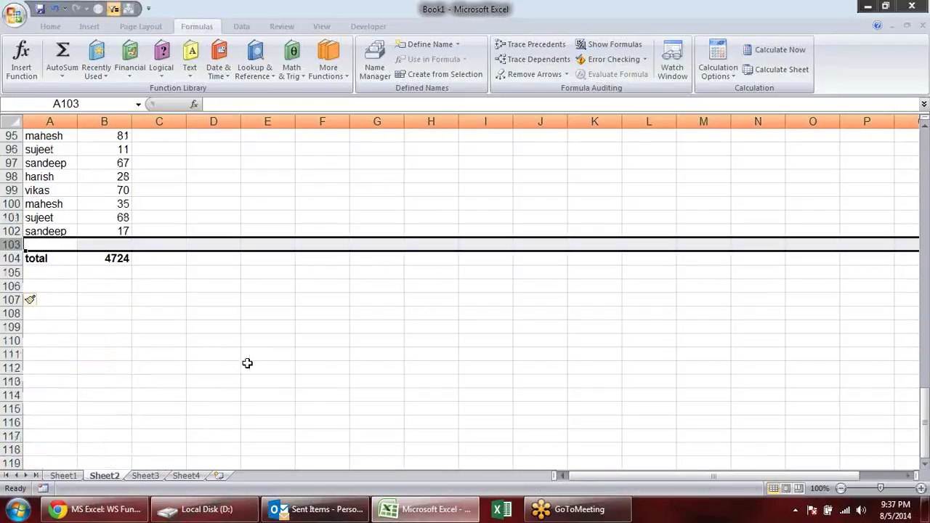
pyautogui.click(156, 314)
# Shrink blank row 103 to a thin sliver and return to the top of the list
pyautogui.moveTo(11, 251); pyautogui.dragTo(11, 242)
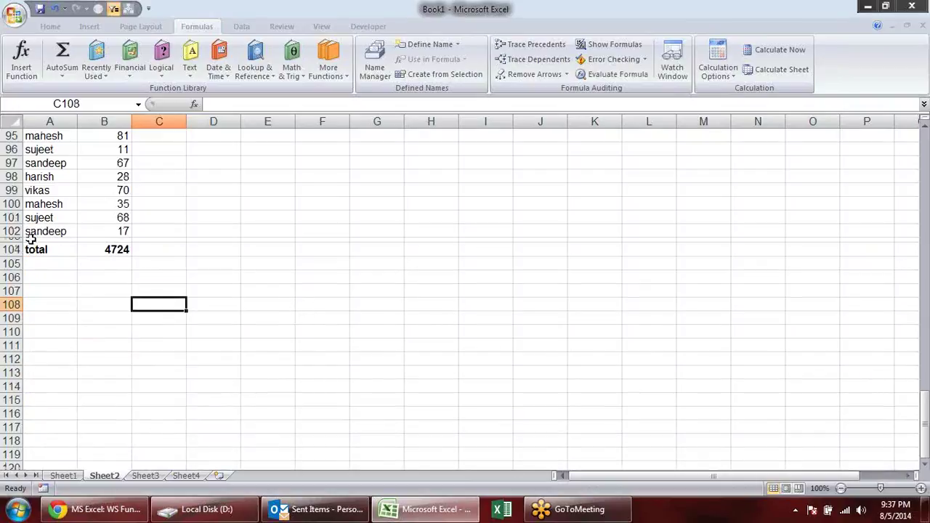
pyautogui.moveTo(12, 242)
pyautogui.mouseDown()
pyautogui.moveTo(12, 263)
pyautogui.moveTo(6, 240)
pyautogui.mouseUp()
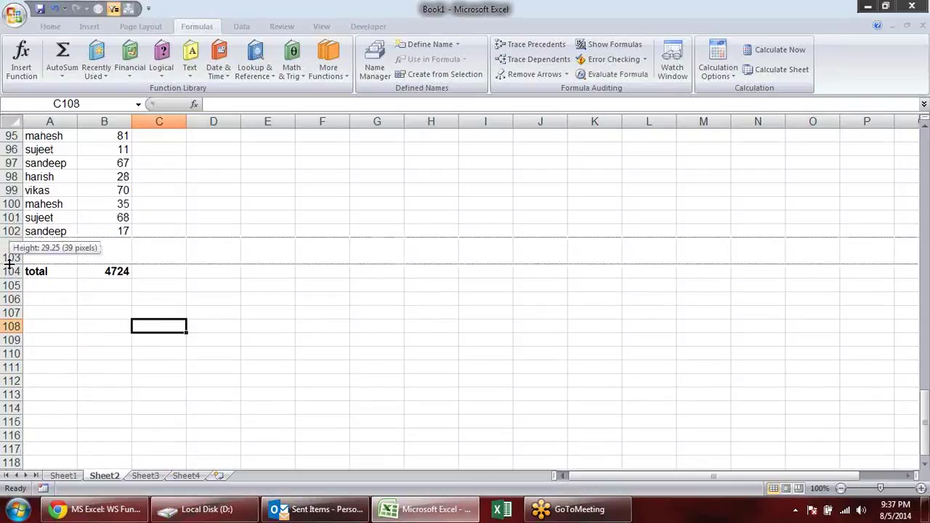
pyautogui.scroll(6, 197, 268)
pyautogui.scroll(6, 197, 267)
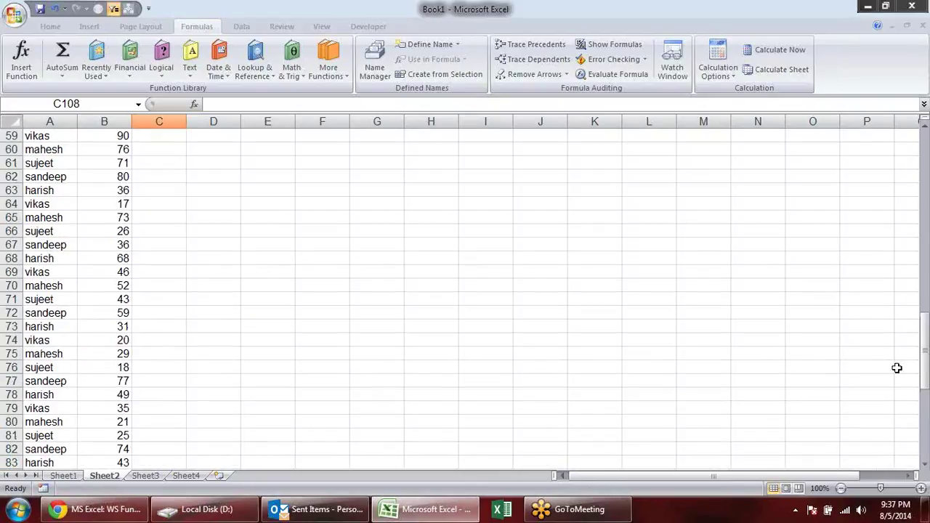
pyautogui.moveTo(925, 349); pyautogui.dragTo(925, 181)
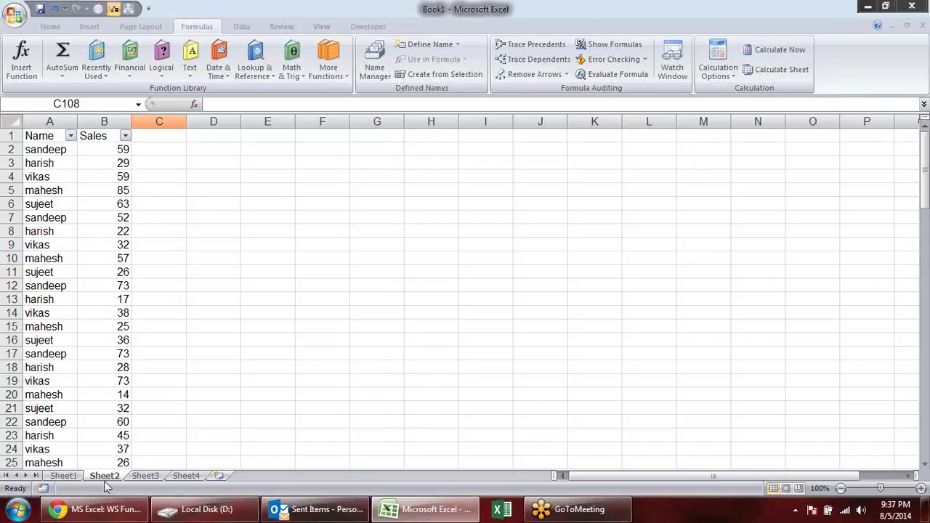
# Return to Sheet1, browse the Math & Trig function list, and select cell K37
pyautogui.click(65, 476)
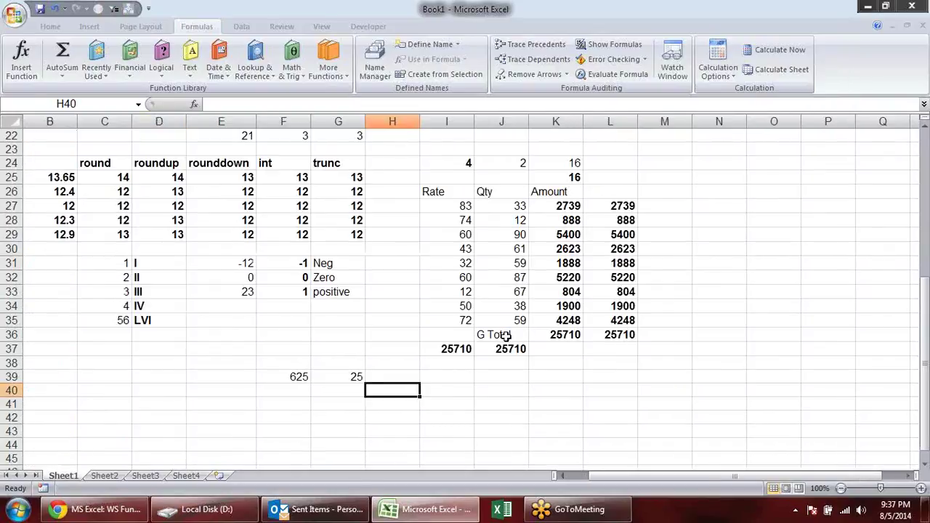
pyautogui.click(448, 372)
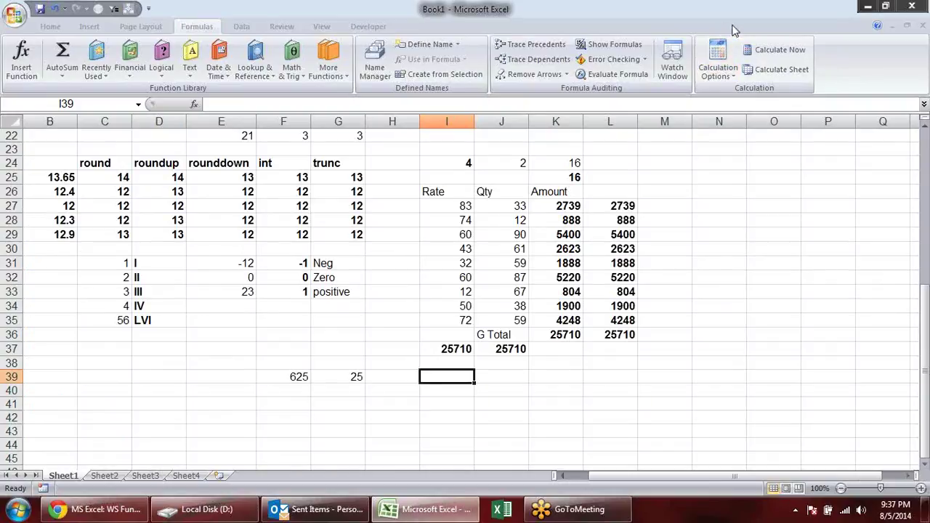
pyautogui.click(292, 69)
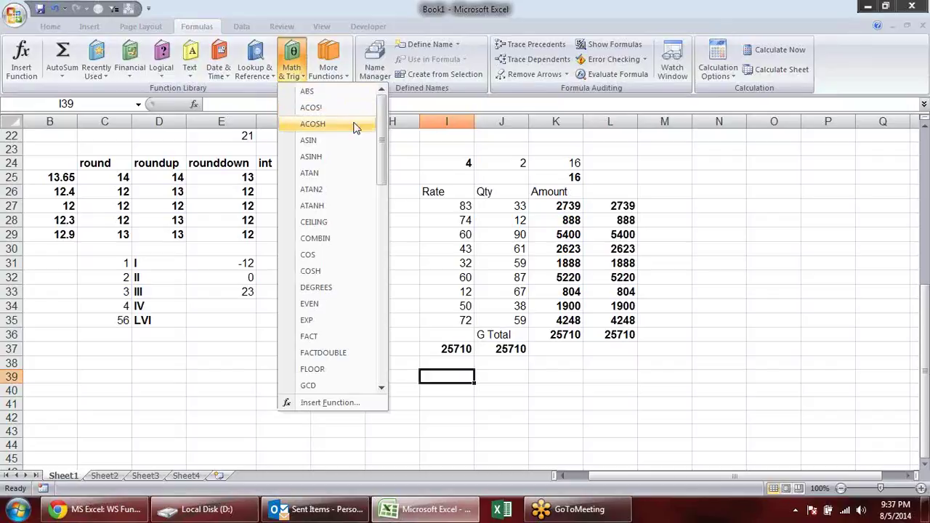
pyautogui.moveTo(381, 138); pyautogui.dragTo(396, 331)
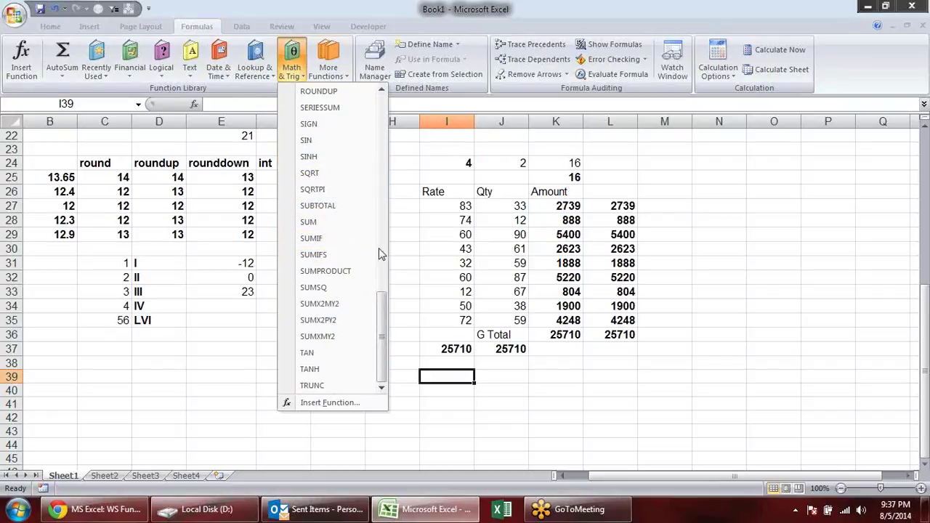
pyautogui.press('Escape')
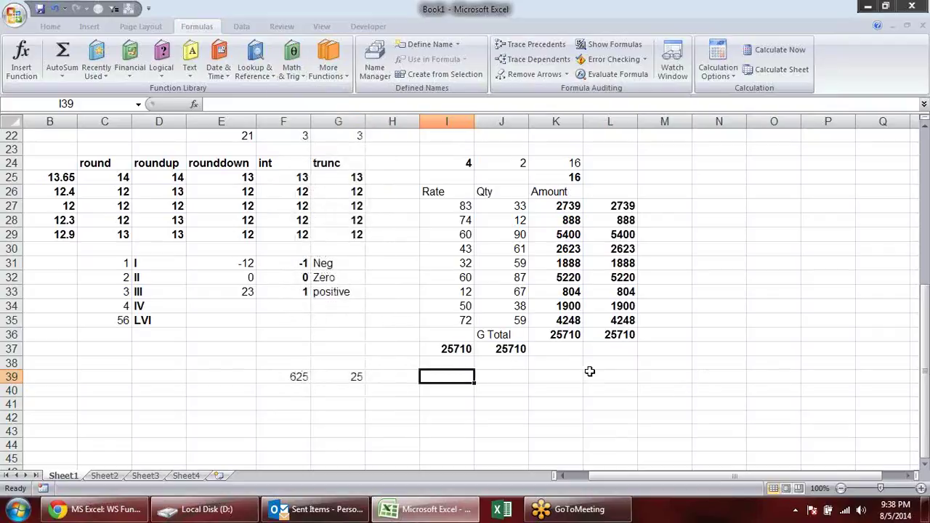
pyautogui.click(567, 353)
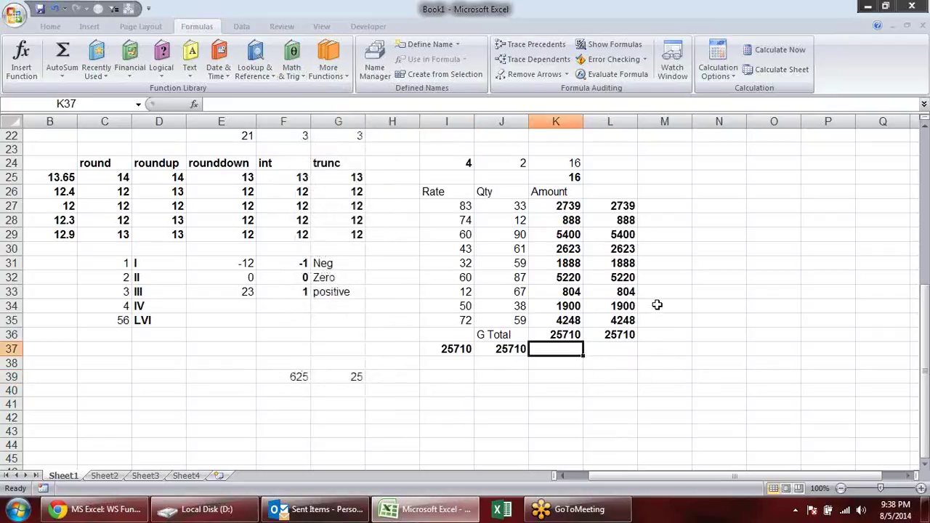
# Enter a test =SUM(L27:L35) in M34
pyautogui.click(662, 304)
pyautogui.write('=SUM(')
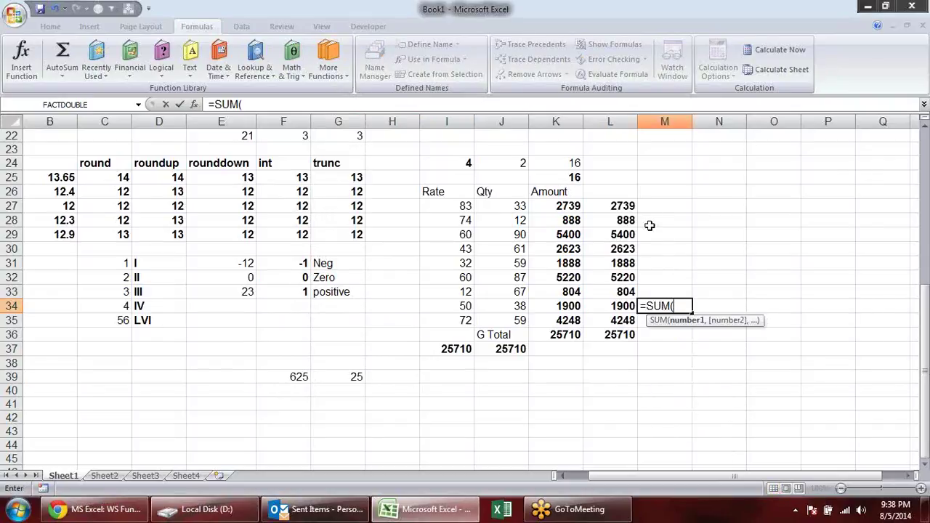
pyautogui.moveTo(622, 205); pyautogui.dragTo(617, 326)
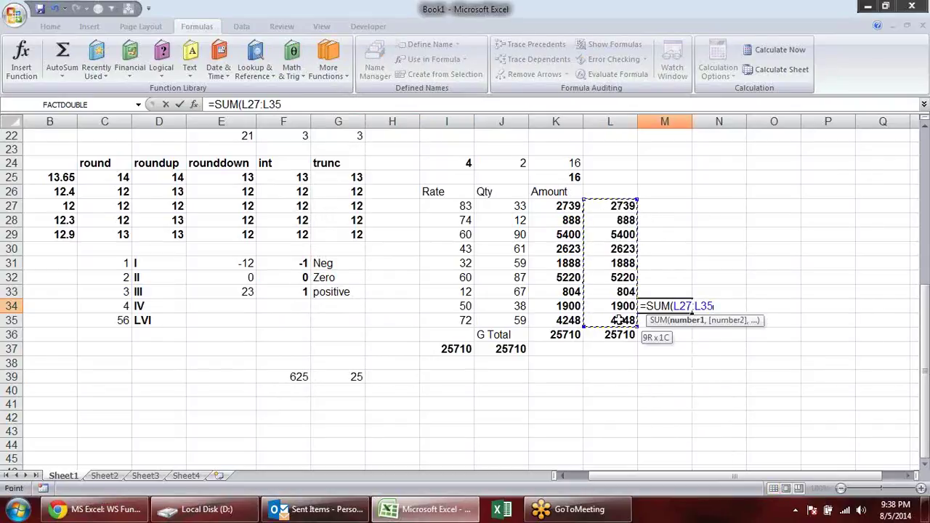
pyautogui.press('Return')
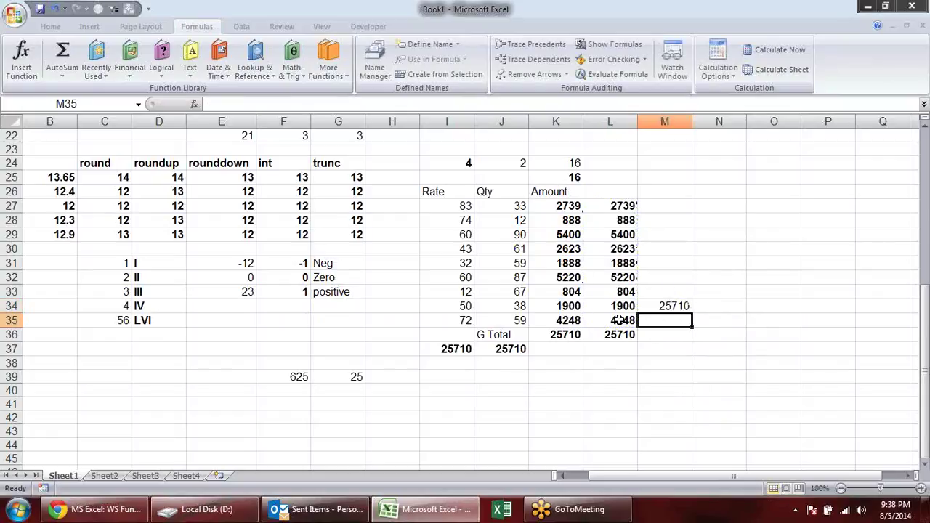
# Enter =SUM(L27,L30,L34) in M35, returning 7262
pyautogui.write('=')
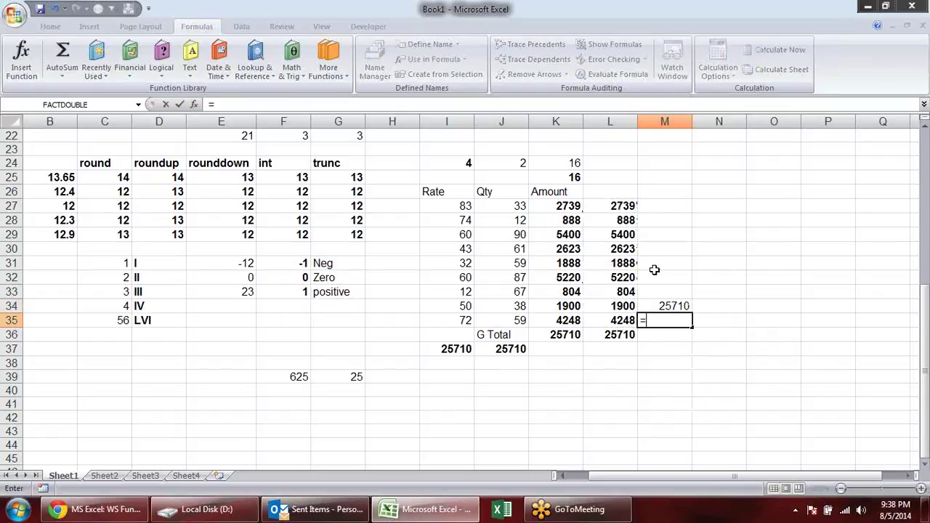
pyautogui.write('sum(')
pyautogui.click(625, 206)
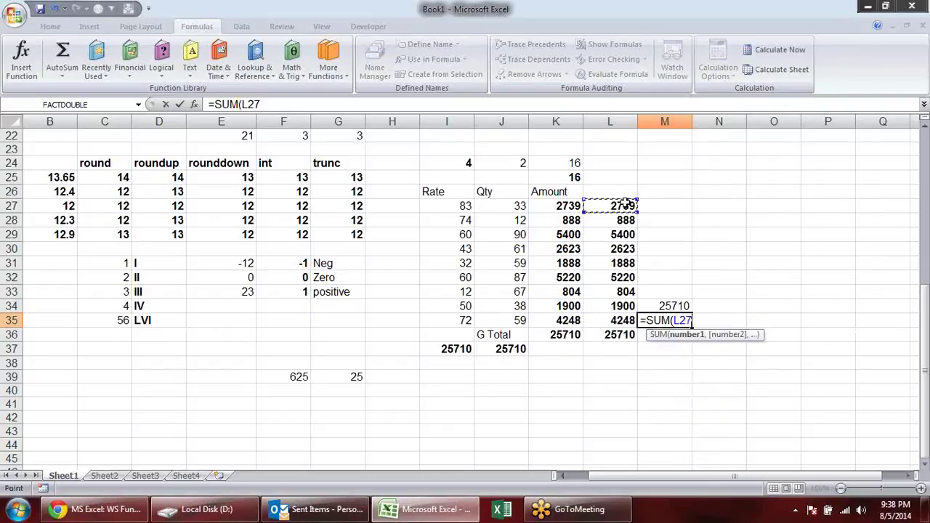
pyautogui.write(',')
pyautogui.click(619, 249)
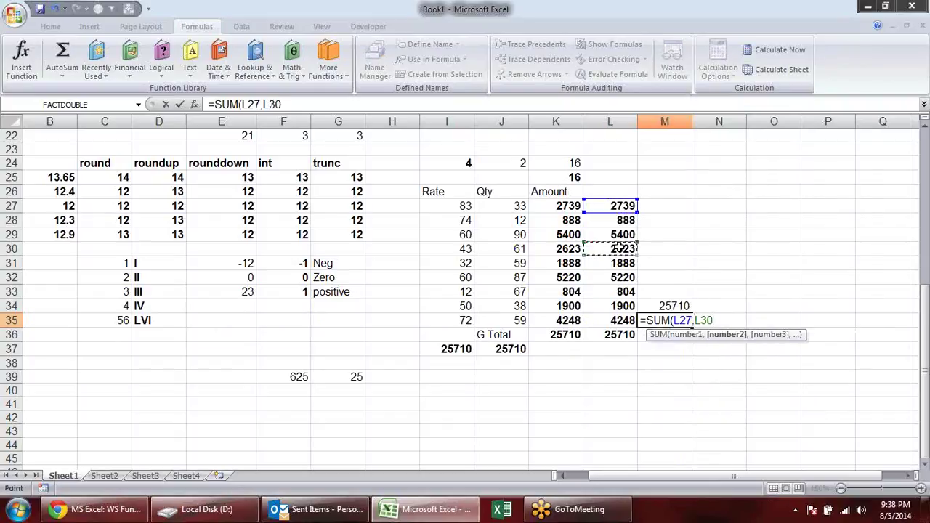
pyautogui.write(',')
pyautogui.click(616, 306)
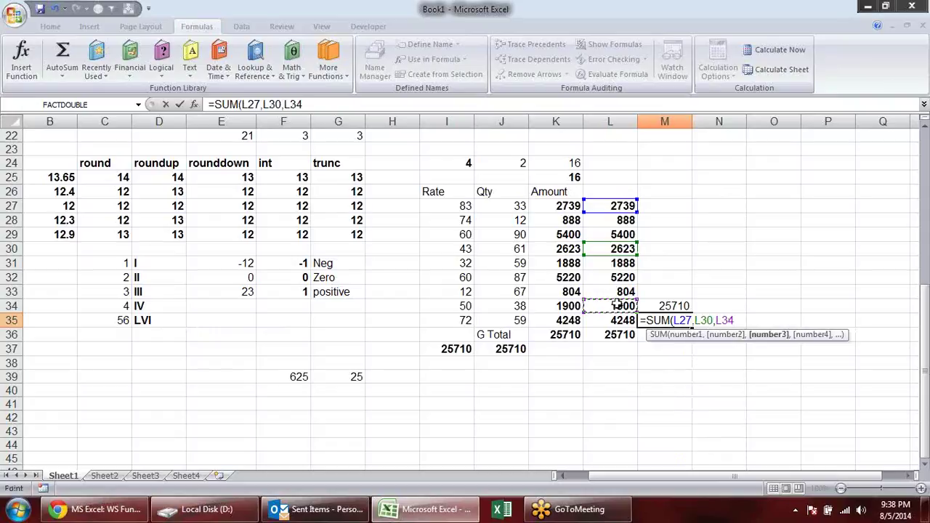
pyautogui.press('Return')
pyautogui.press('Up')
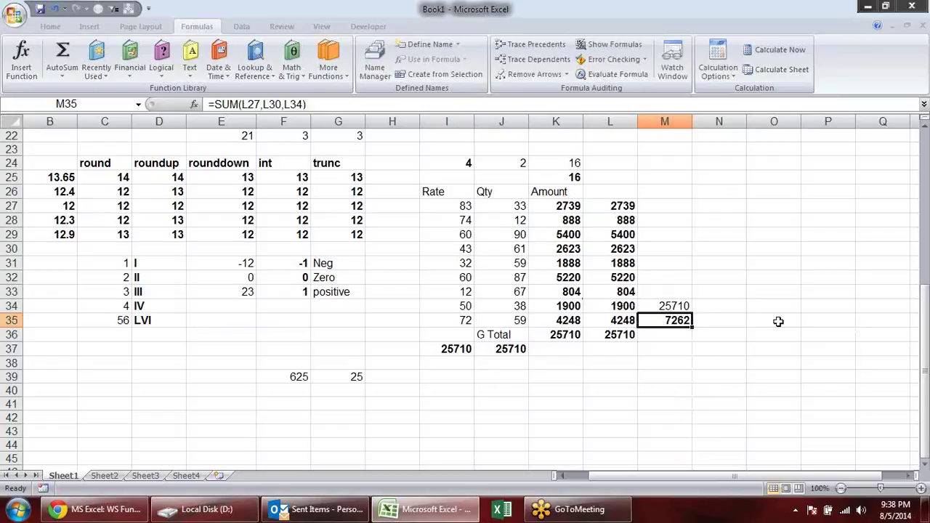
# Clear the test totals from M34:M35
pyautogui.click(778, 321)
pyautogui.moveTo(683, 307); pyautogui.dragTo(694, 325)
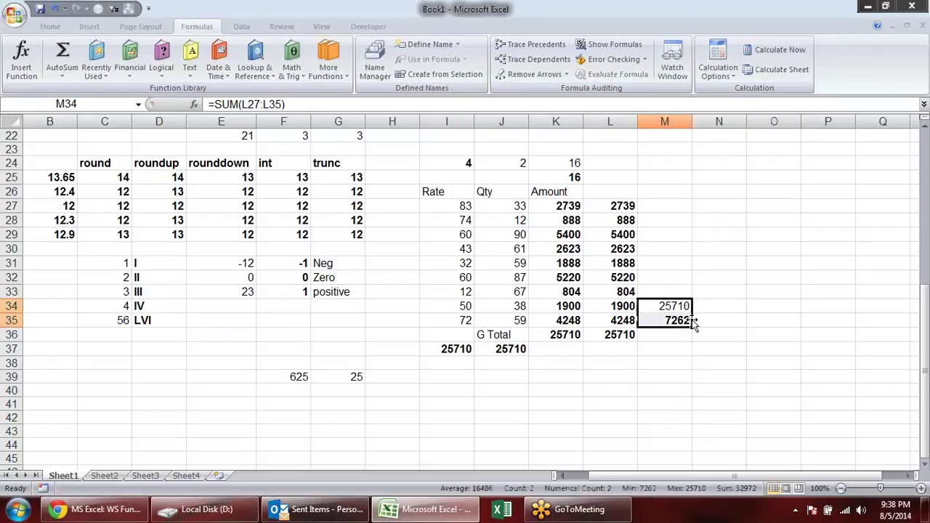
pyautogui.press('Delete')
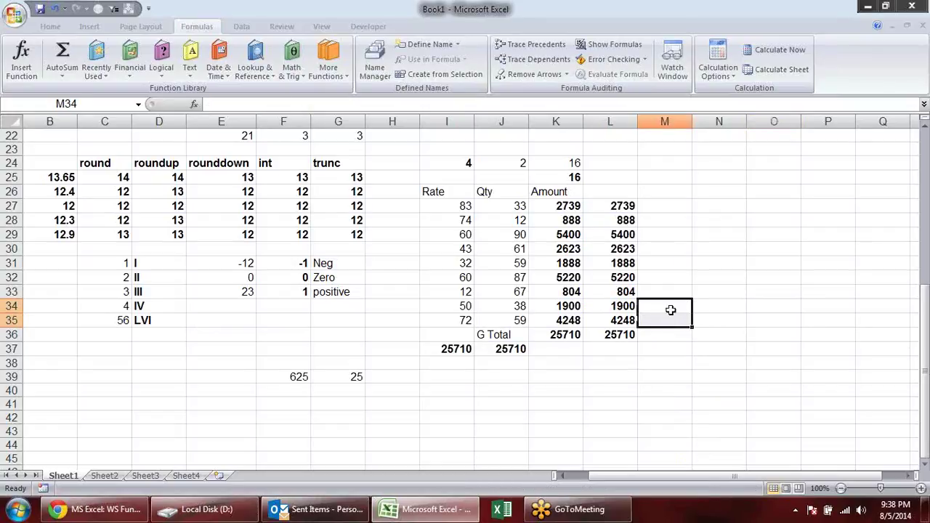
# On Sheet2, check the total formula in B104 and return to the top of the list
pyautogui.click(110, 475)
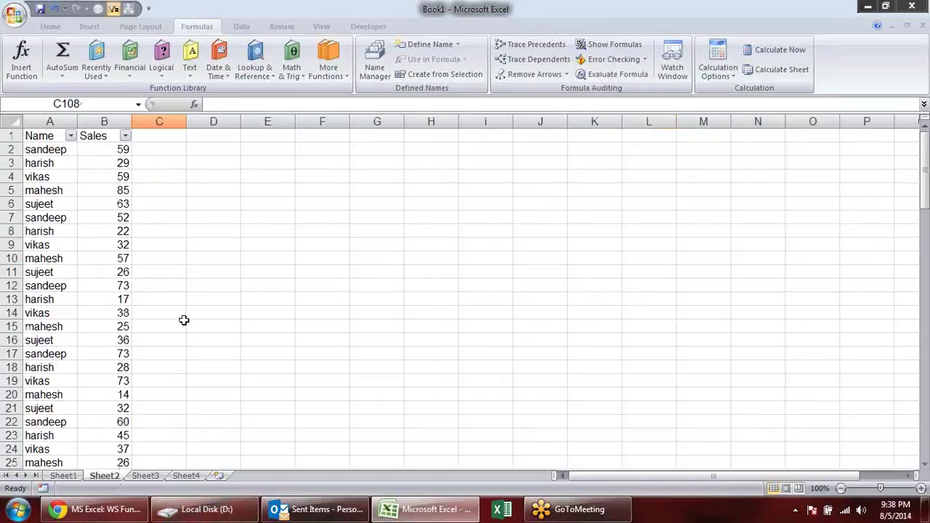
pyautogui.scroll(-7, 161, 368)
pyautogui.scroll(-11, 162, 367)
pyautogui.scroll(-8, 153, 365)
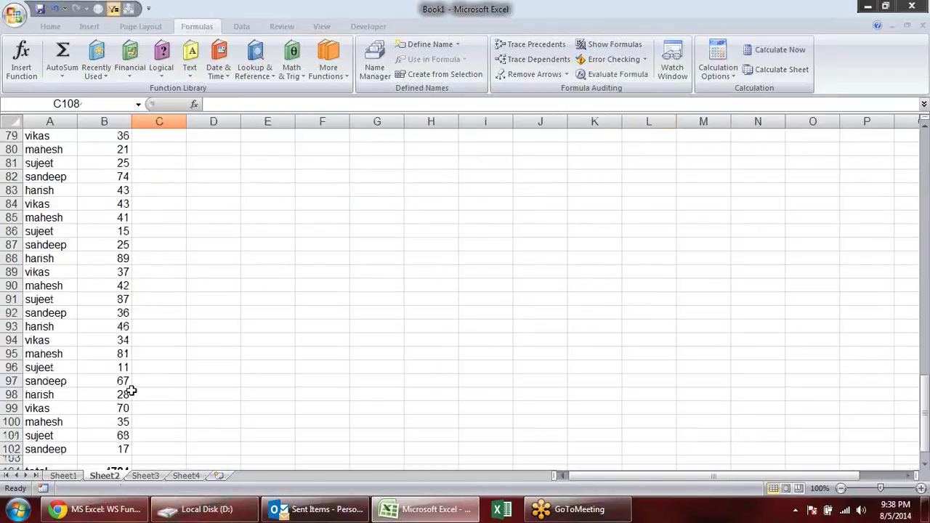
pyautogui.scroll(-6, 128, 390)
pyautogui.click(100, 228)
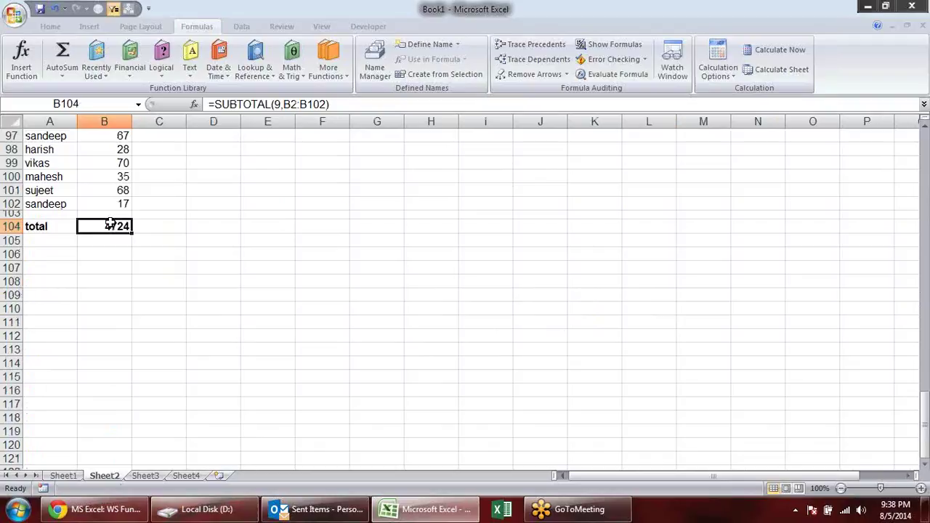
pyautogui.scroll(6, 268, 224)
pyautogui.scroll(6, 268, 223)
pyautogui.scroll(7, 274, 232)
pyautogui.scroll(6, 280, 239)
pyautogui.scroll(7, 280, 246)
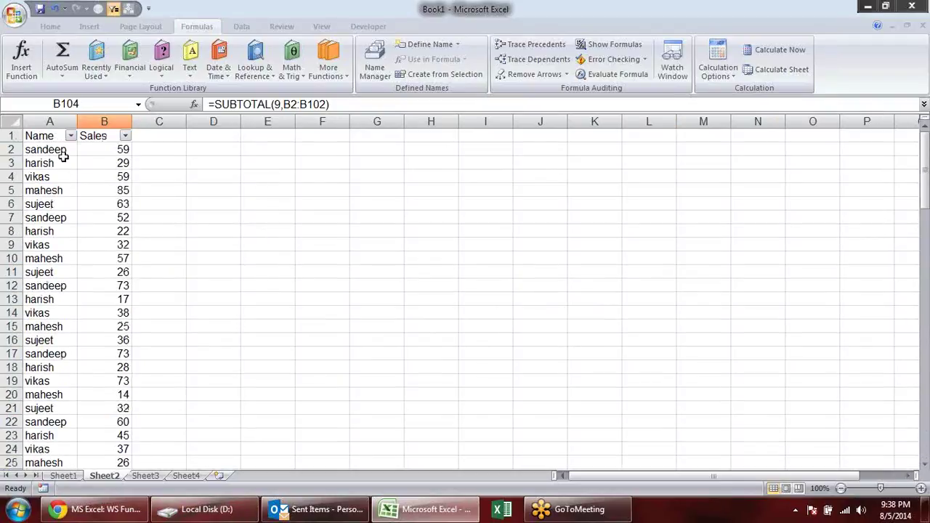
# Copy the first five names from A2:A6 into E2:E6
pyautogui.moveTo(63, 153); pyautogui.dragTo(61, 204)
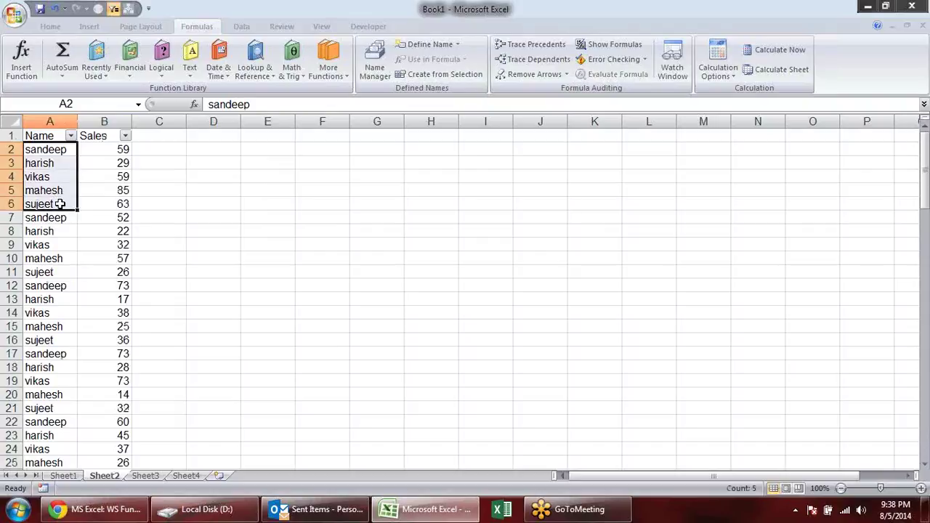
pyautogui.hotkey('ctrl', 'c')
pyautogui.click(275, 151)
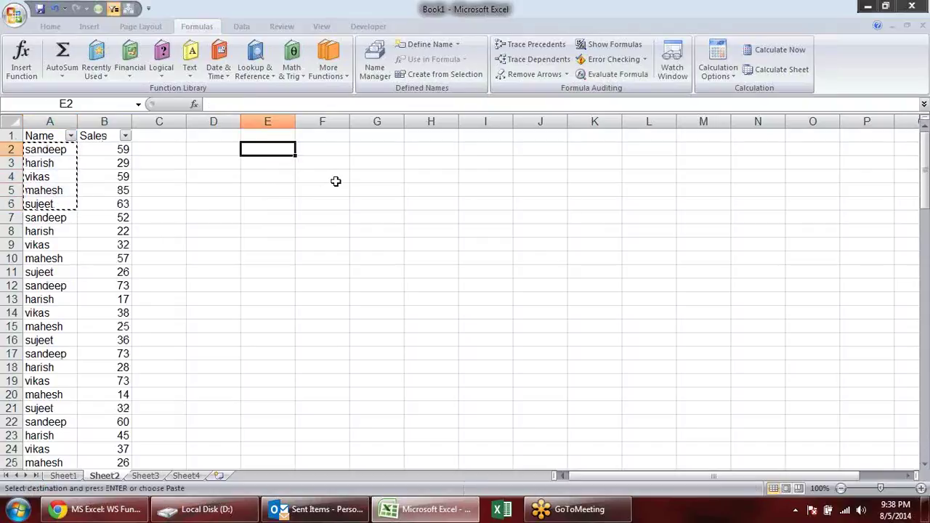
pyautogui.hotkey('ctrl', 'v')
# Mark F2:F6 for the totals, then check a sales sum and the names in A2 and A3
pyautogui.click(327, 150)
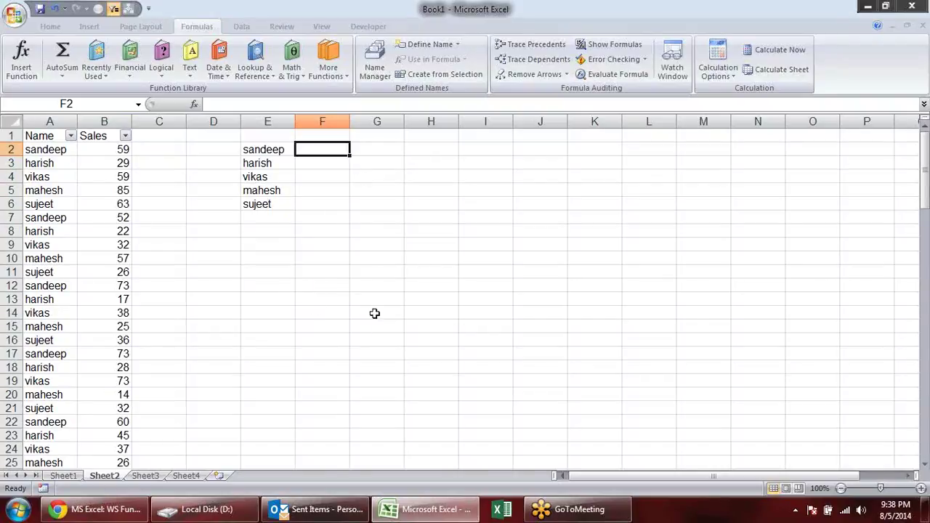
pyautogui.moveTo(329, 150); pyautogui.dragTo(341, 205)
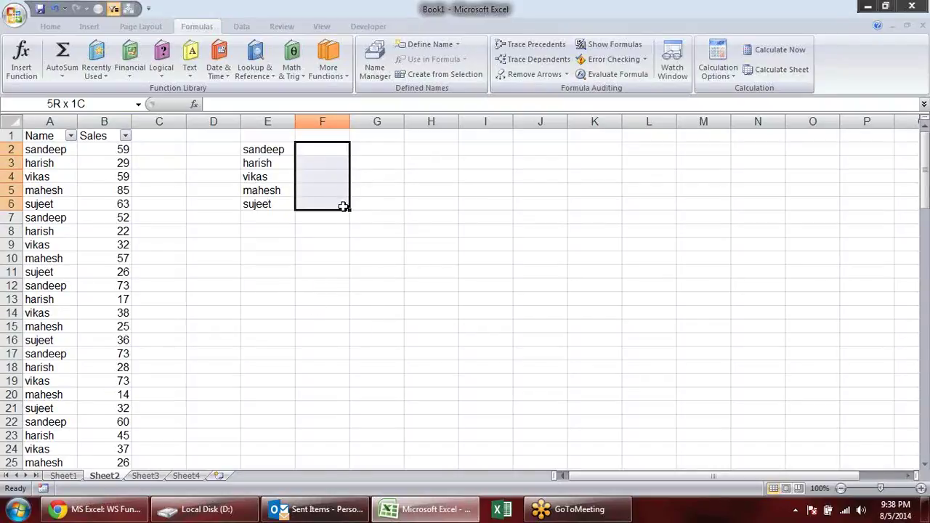
pyautogui.click(346, 150)
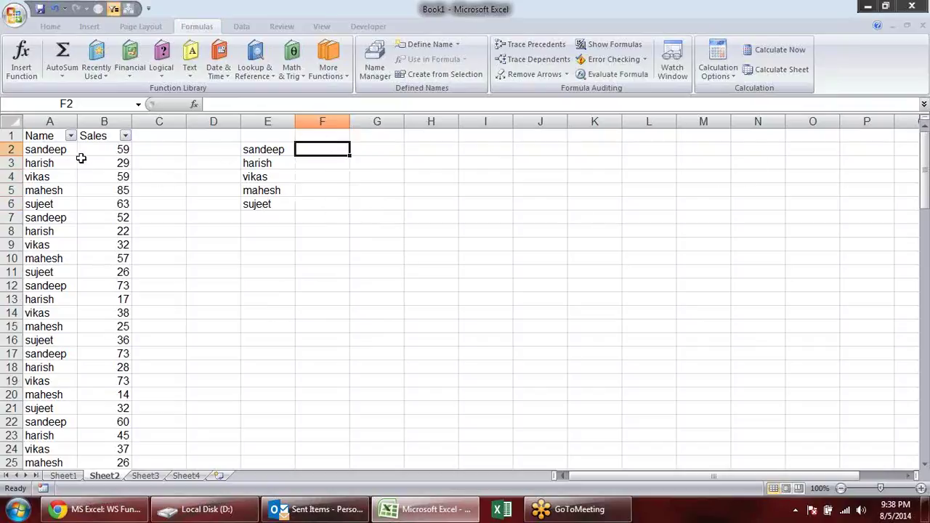
pyautogui.moveTo(84, 150); pyautogui.dragTo(80, 256)
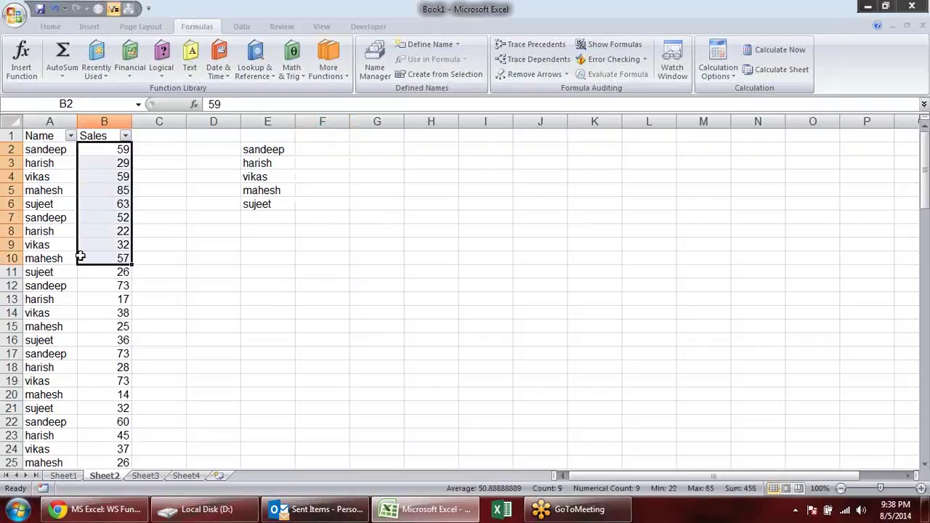
pyautogui.click(43, 151)
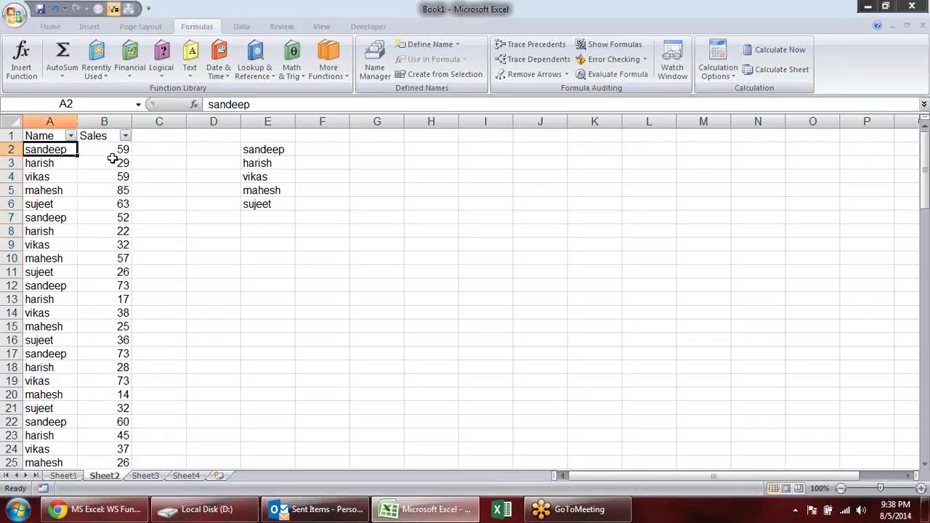
pyautogui.click(47, 164)
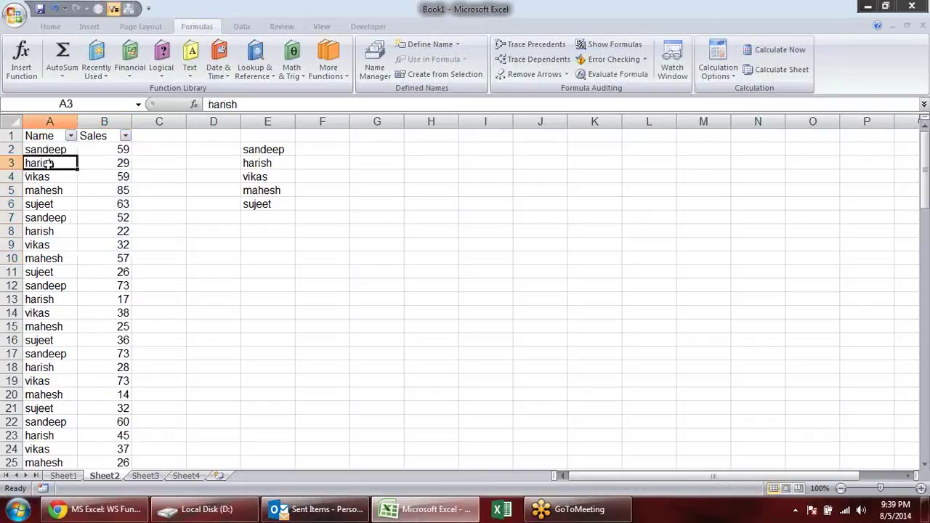
pyautogui.click(127, 173)
# Start a SUMIF in F2 with A2:A102 as the name range
pyautogui.click(322, 150)
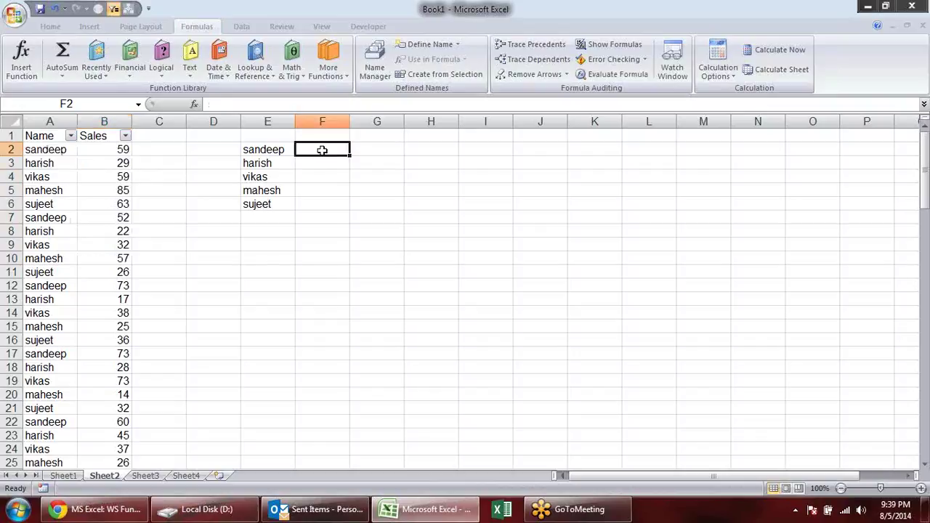
pyautogui.write('=sum')
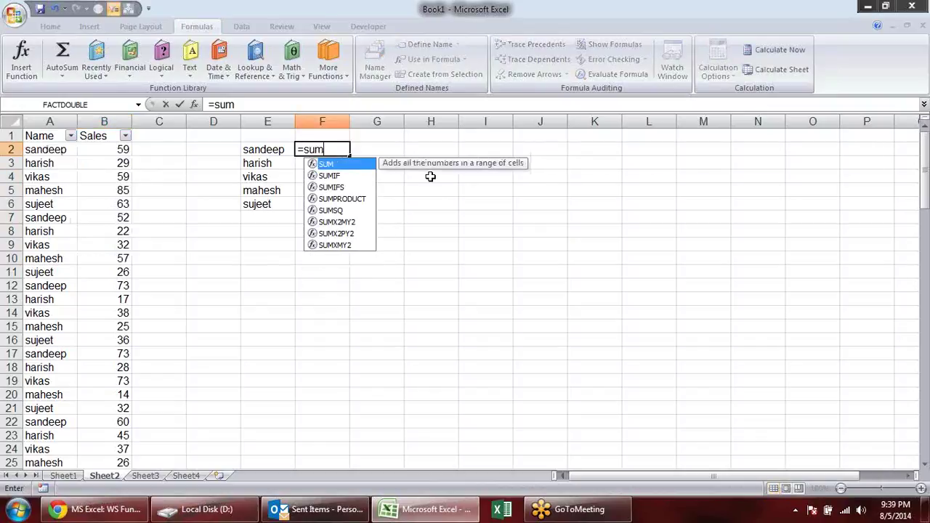
pyautogui.press('Down')
pyautogui.press('Tab')
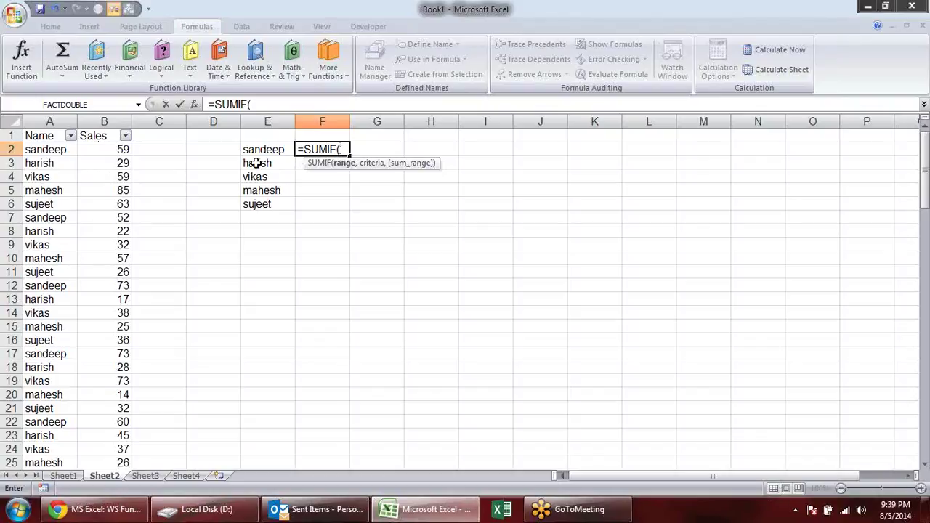
pyautogui.click(46, 151)
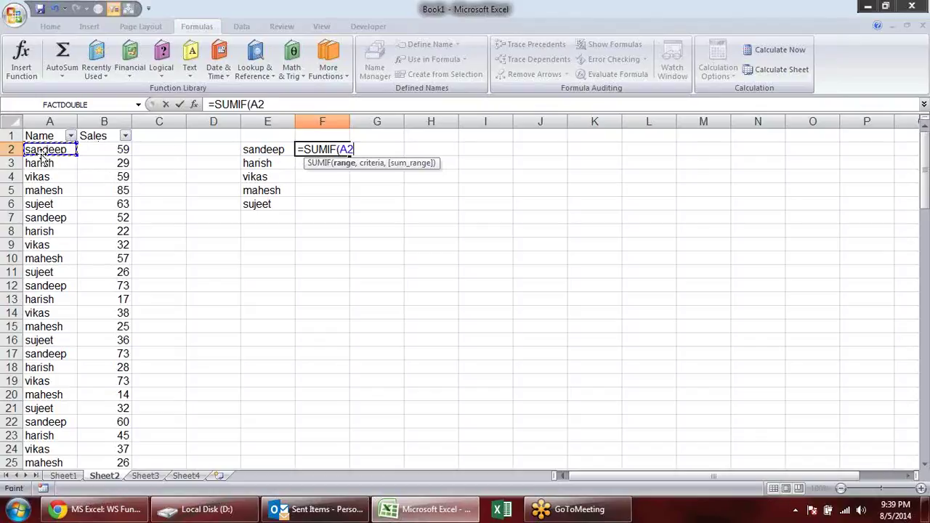
pyautogui.hotkey('ctrl', 'shift', 'Down')
pyautogui.write(':A102,')
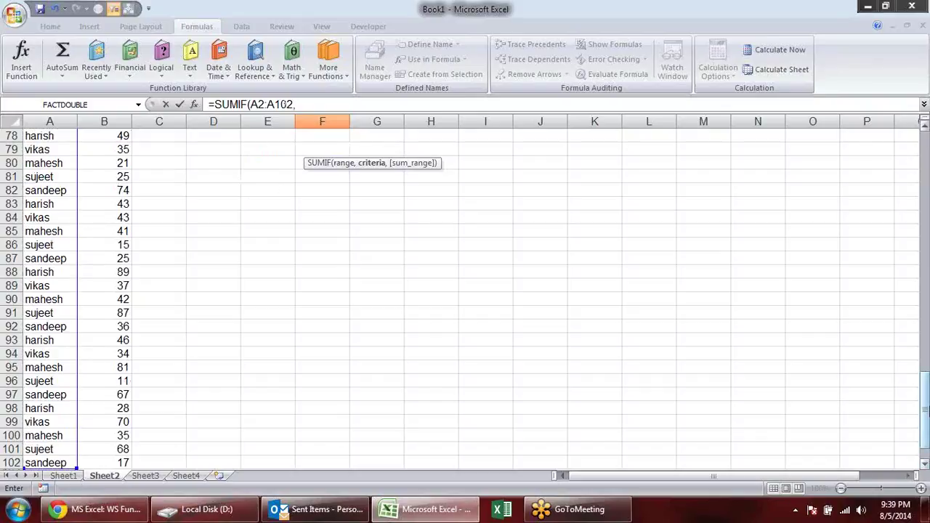
pyautogui.moveTo(924, 436); pyautogui.dragTo(925, 130)
# Finish the SUMIF with criterion E2 and sum range B2:B102, giving 1104
pyautogui.click(280, 149)
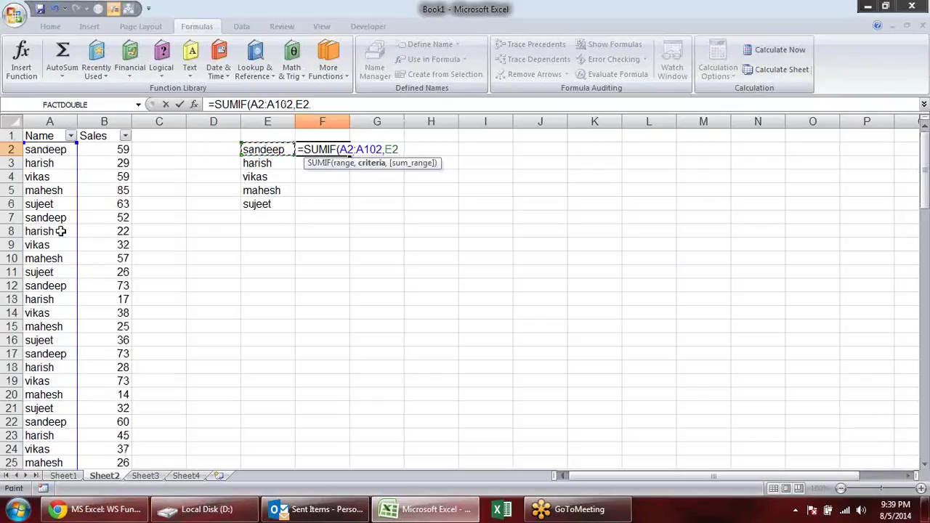
pyautogui.write(',')
pyautogui.click(124, 149)
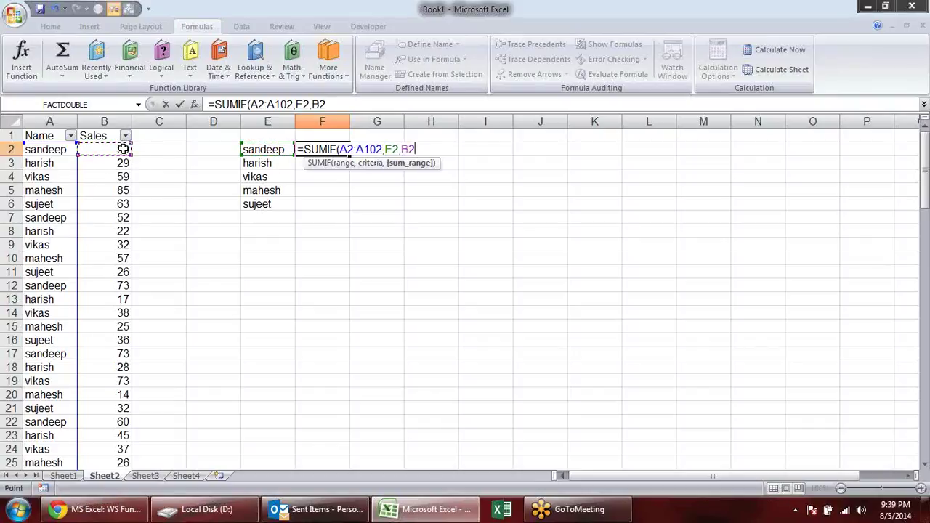
pyautogui.hotkey('ctrl', 'shift', 'Down')
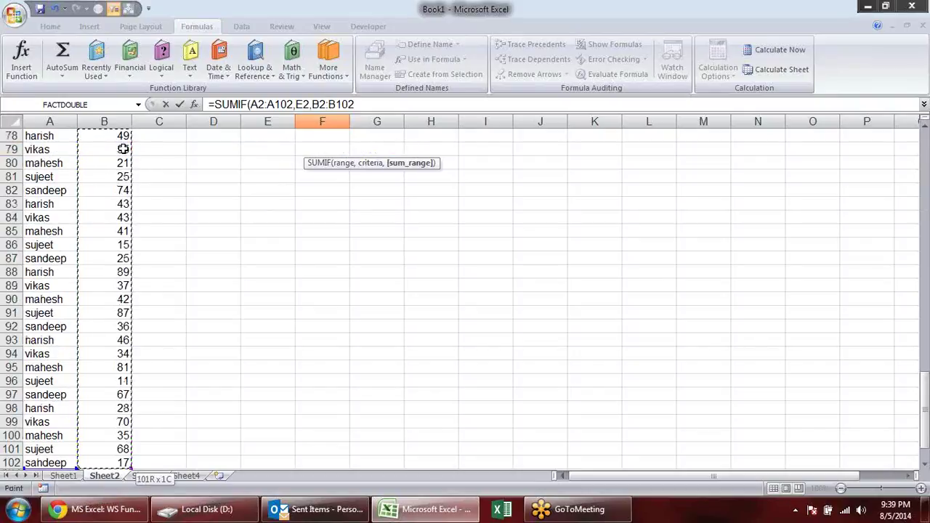
pyautogui.press('Return')
pyautogui.scroll(1, 124, 148)
pyautogui.click(335, 149)
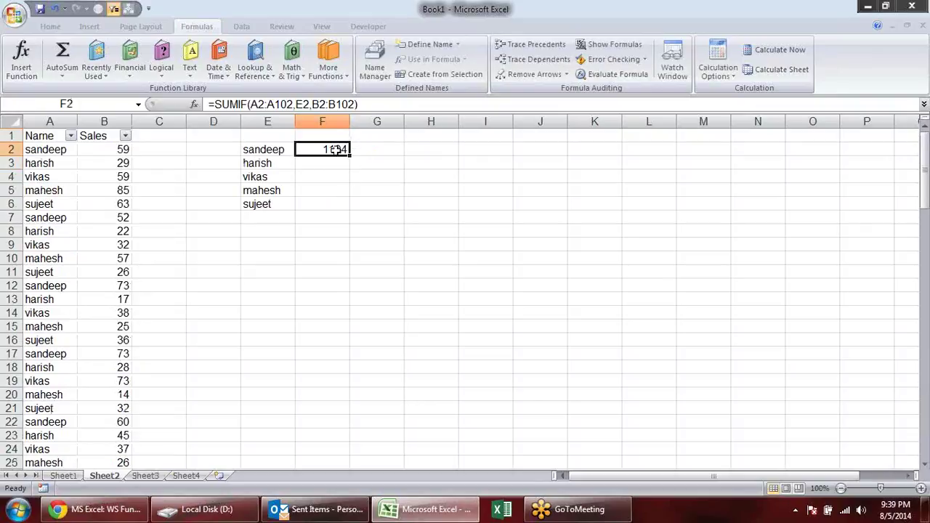
# Lock the A2:A102 and B2:B102 ranges in F2's SUMIF with F4 references
pyautogui.doubleClick(334, 150)
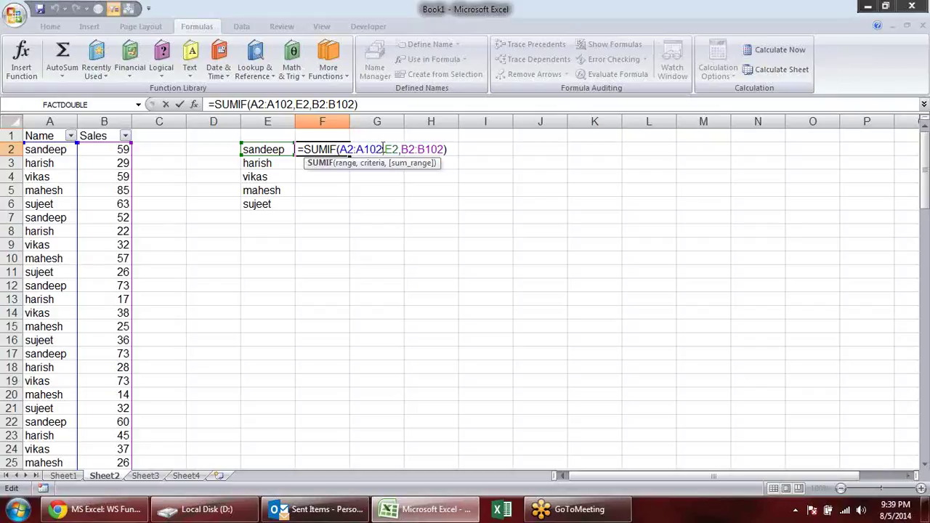
pyautogui.moveTo(379, 149); pyautogui.dragTo(342, 150)
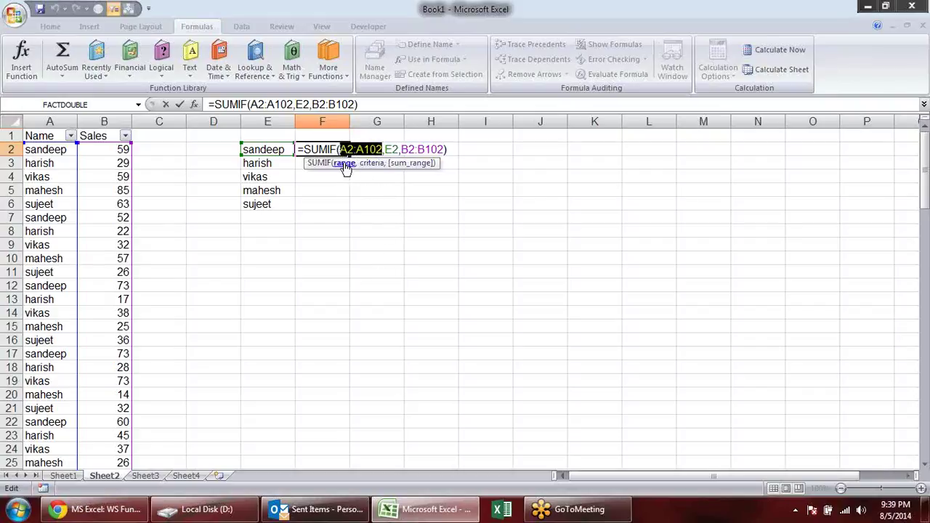
pyautogui.press('F4')
pyautogui.press('F4')
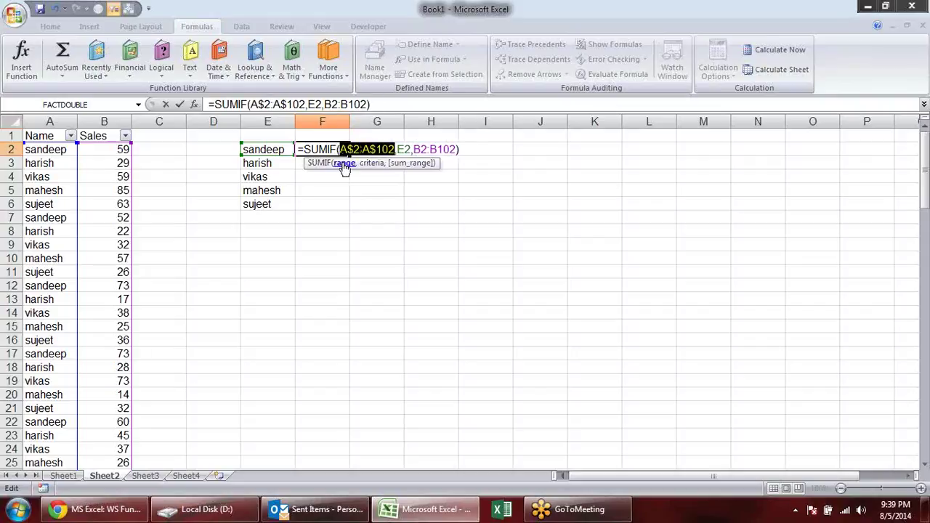
pyautogui.press('F4')
pyautogui.press('F4')
pyautogui.press('F4')
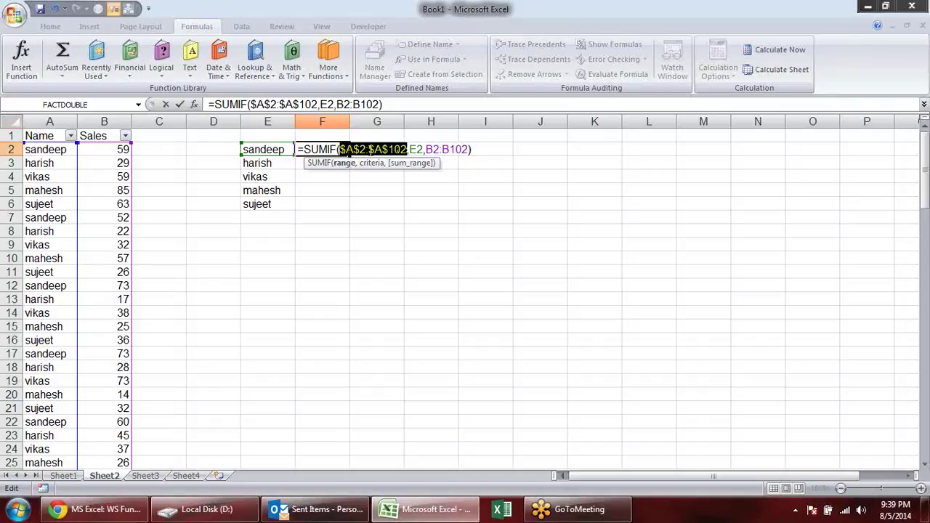
pyautogui.click(419, 149)
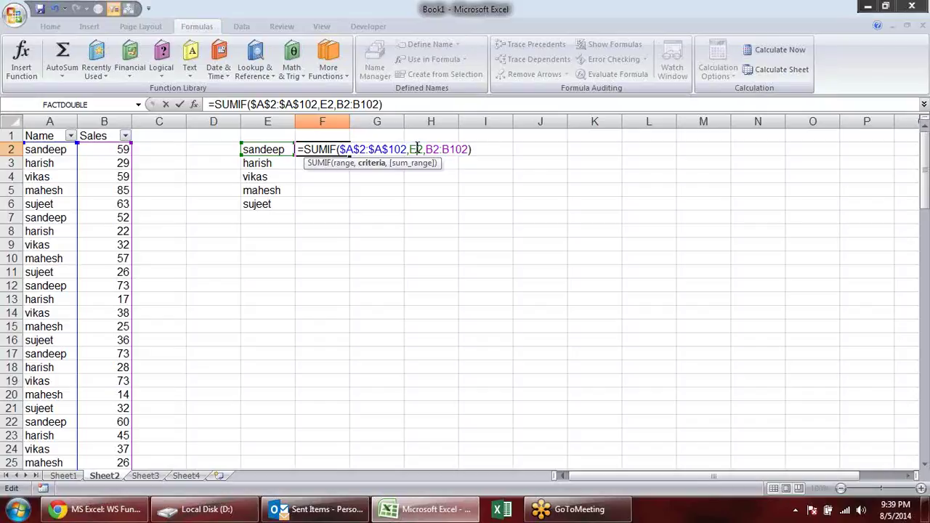
pyautogui.moveTo(426, 149); pyautogui.dragTo(471, 149)
pyautogui.press('F4')
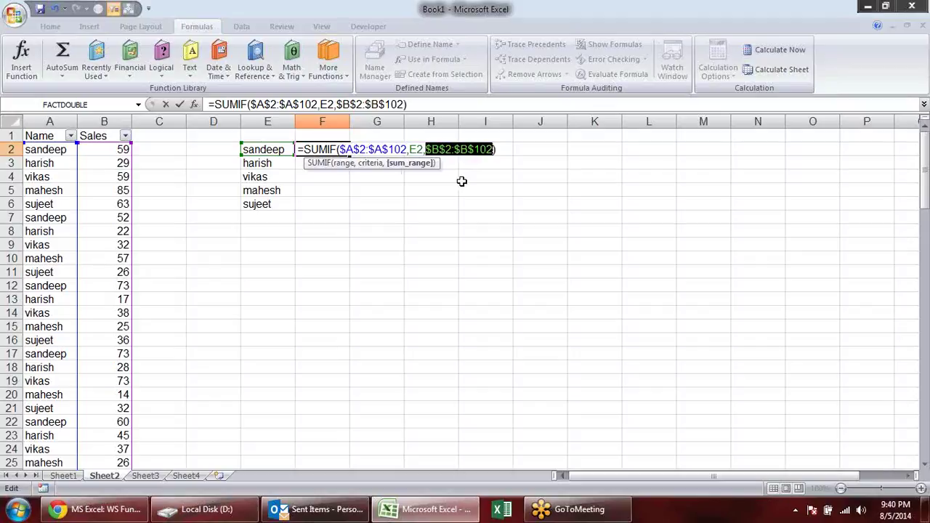
pyautogui.press('Return')
# Fill the SUMIF down to F6 and add a bold 4724 grand total in F7
pyautogui.click(331, 151)
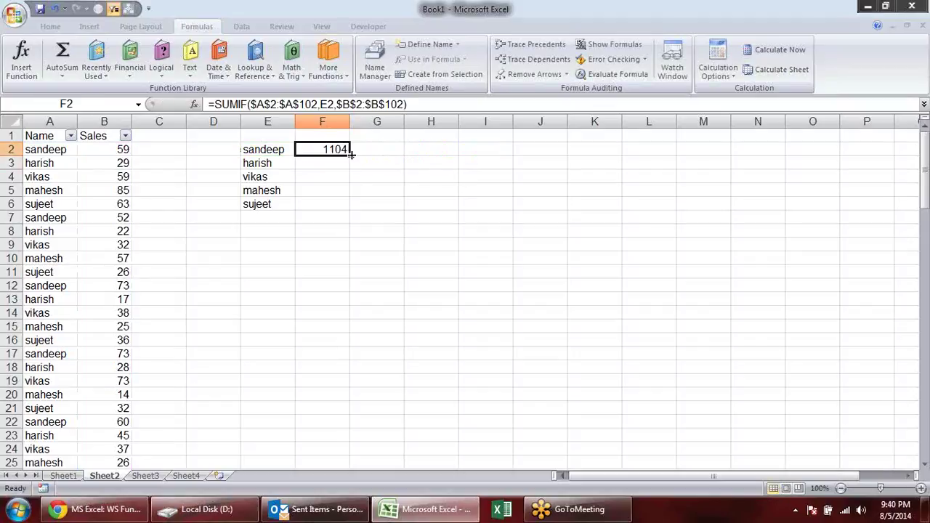
pyautogui.moveTo(351, 162); pyautogui.dragTo(342, 212)
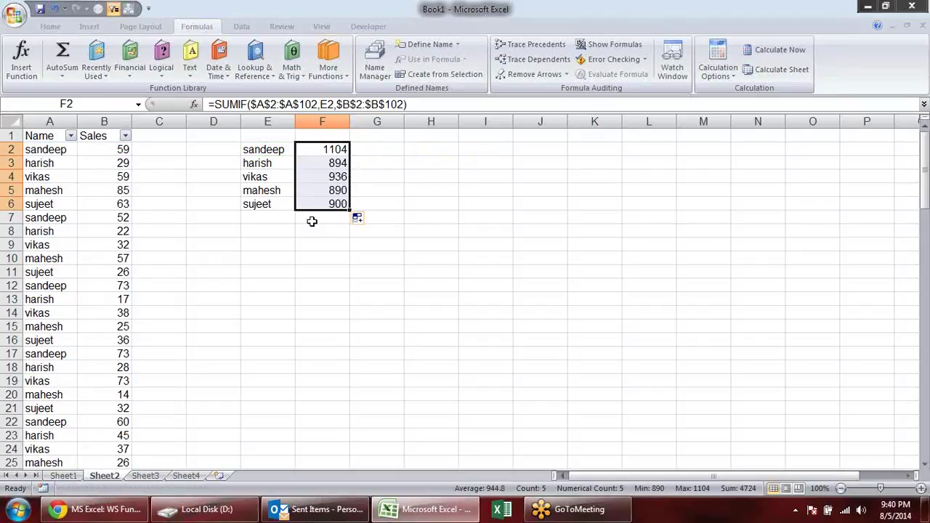
pyautogui.click(318, 215)
pyautogui.hotkey('alt', '=')
pyautogui.hotkey('alt', '=')
pyautogui.hotkey('ctrl', 'b')
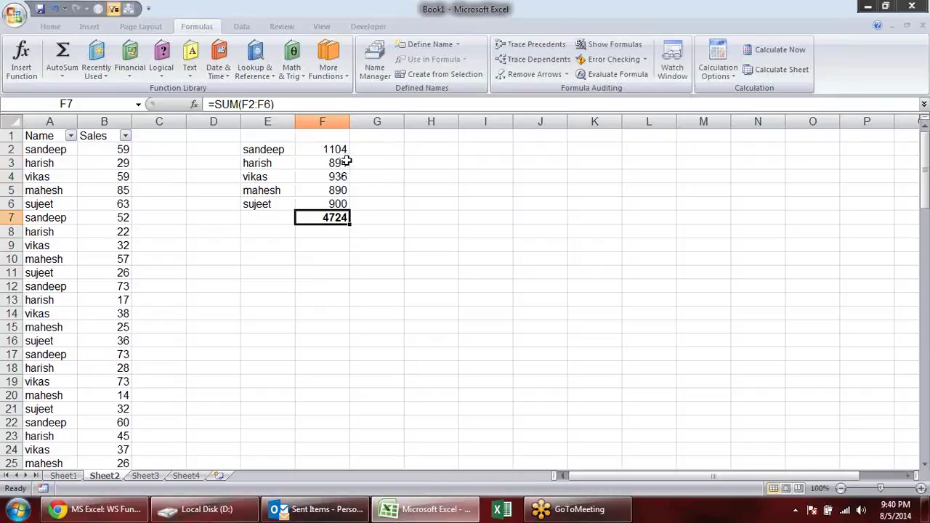
# Check the harish total formula and the names listed in column E
pyautogui.click(344, 161)
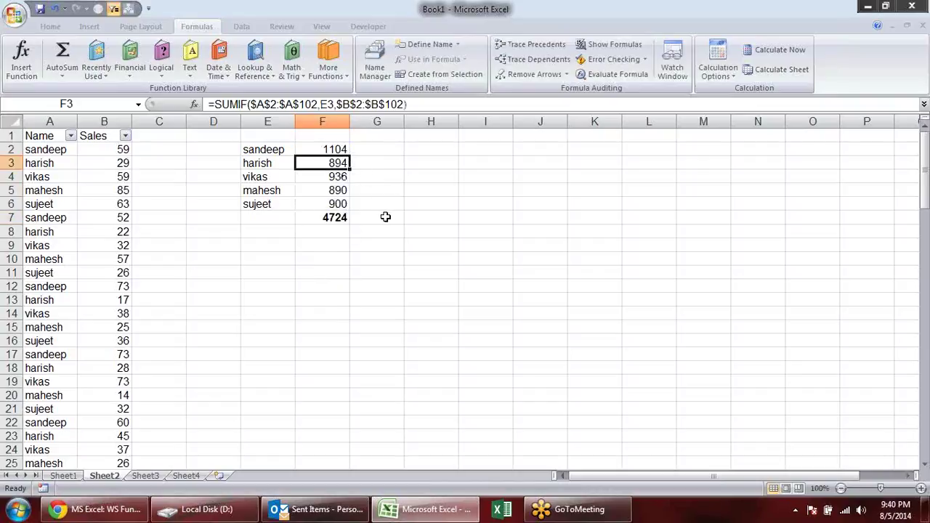
pyautogui.click(278, 153)
pyautogui.hotkey('ctrl', 'Down')
pyautogui.click(270, 151)
pyautogui.doubleClick(270, 149)
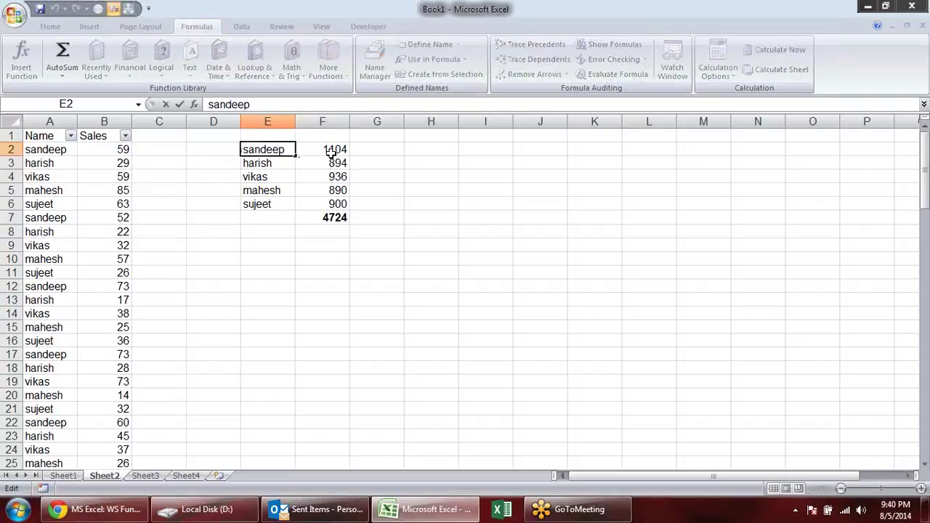
pyautogui.click(423, 202)
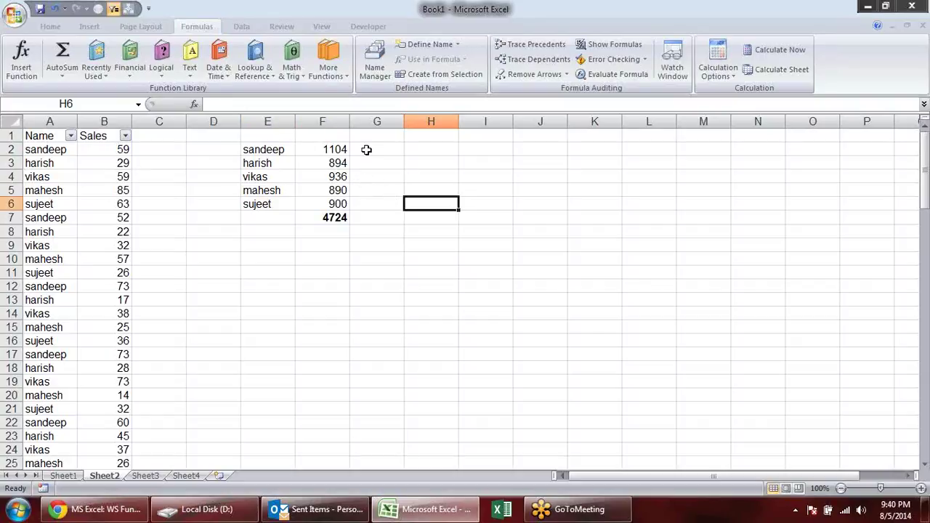
# Type the criterion >50 into G1
pyautogui.click(367, 150)
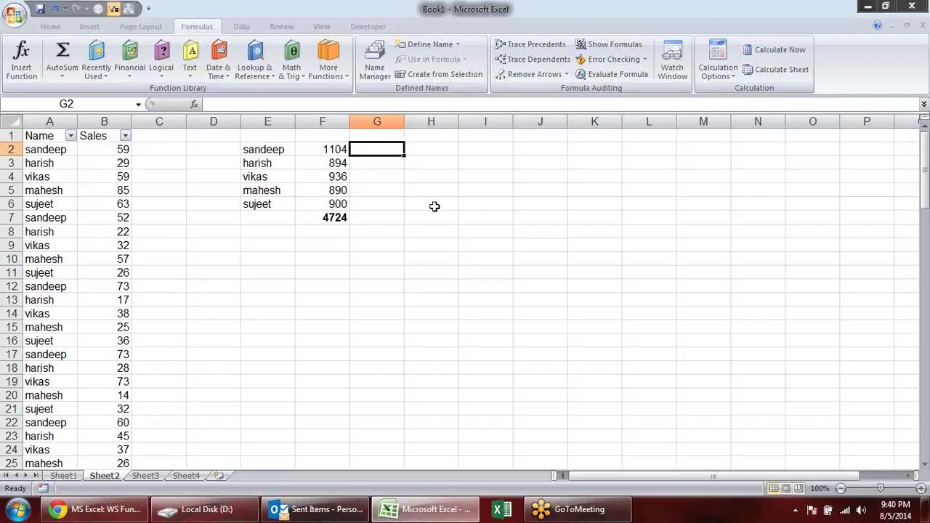
pyautogui.click(391, 133)
pyautogui.write('>')
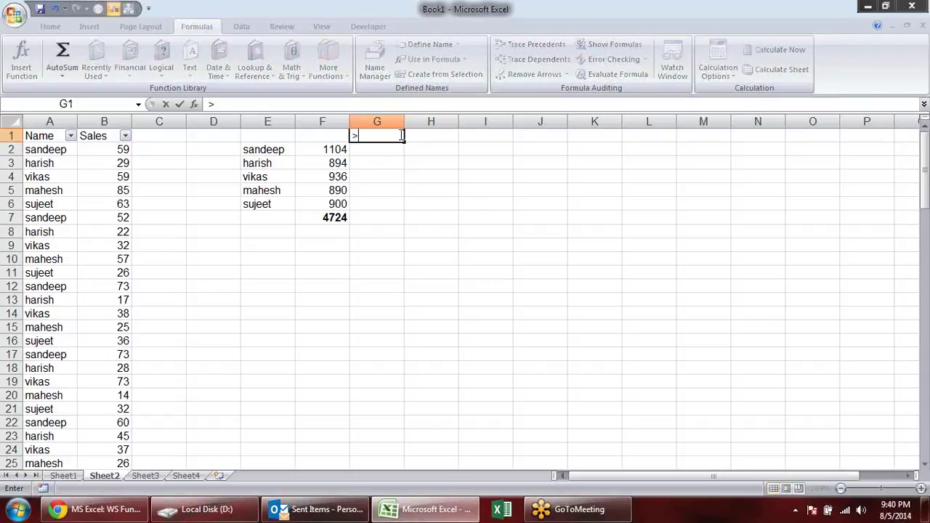
pyautogui.write('50')
pyautogui.press('Return')
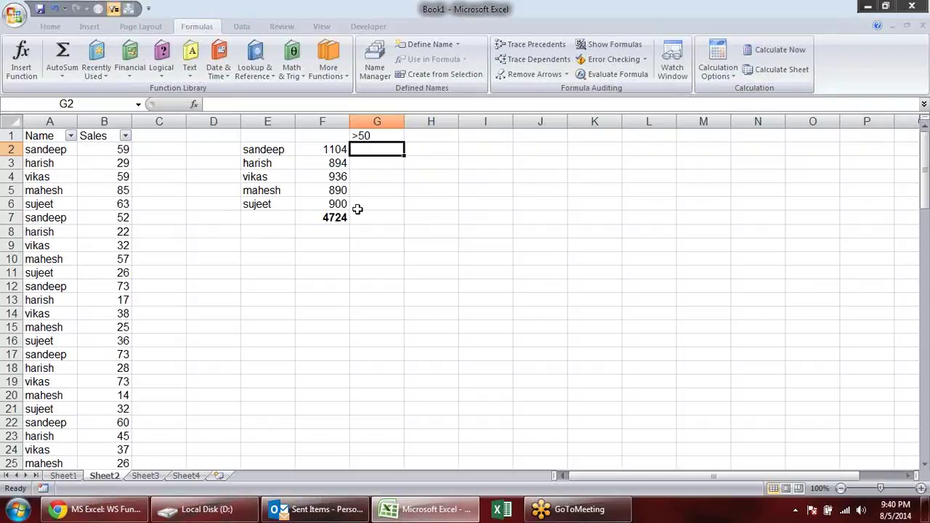
# In G2 start a SUMIFS with sum range B2:B102 and criteria range A2:A102
pyautogui.write('=sum')
pyautogui.press('Down')
pyautogui.press('Down')
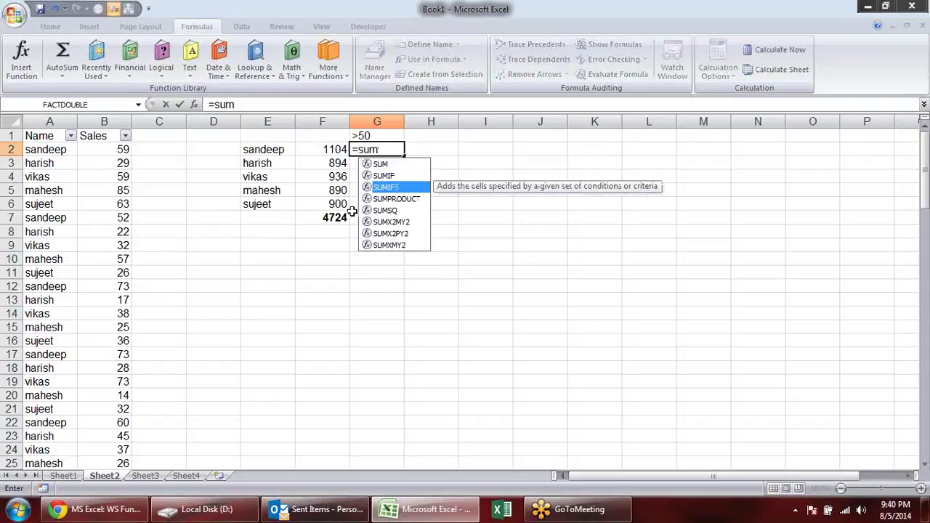
pyautogui.press('Tab')
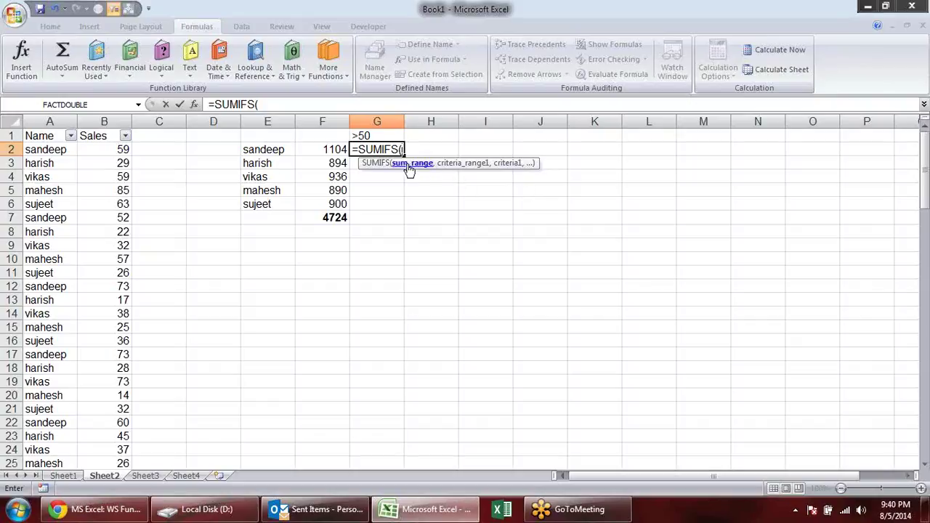
pyautogui.click(120, 150)
pyautogui.hotkey('ctrl', 'shift', 'Down')
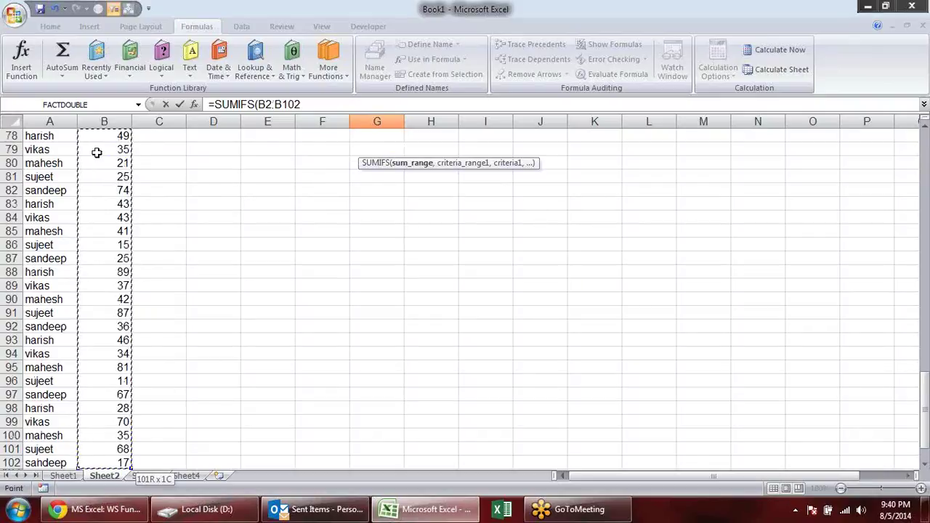
pyautogui.write(',')
pyautogui.moveTo(925, 429); pyautogui.dragTo(923, 78)
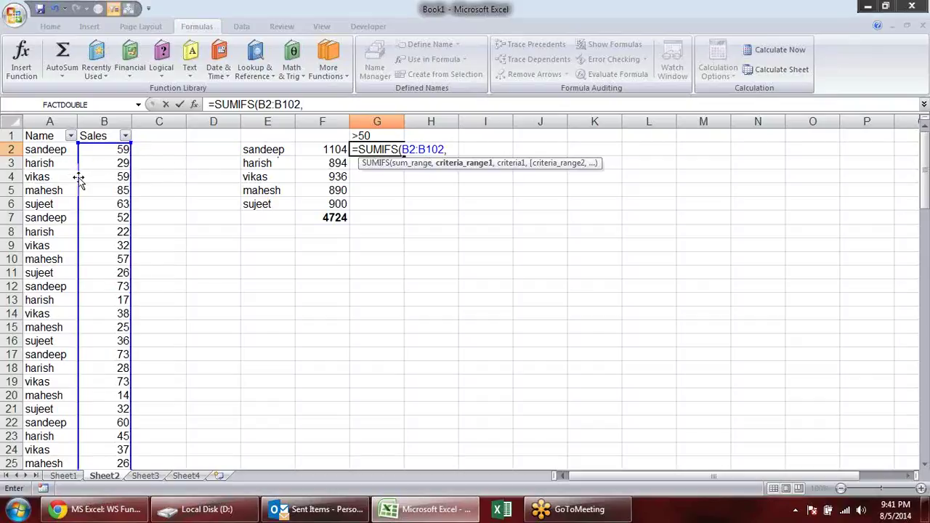
pyautogui.click(64, 150)
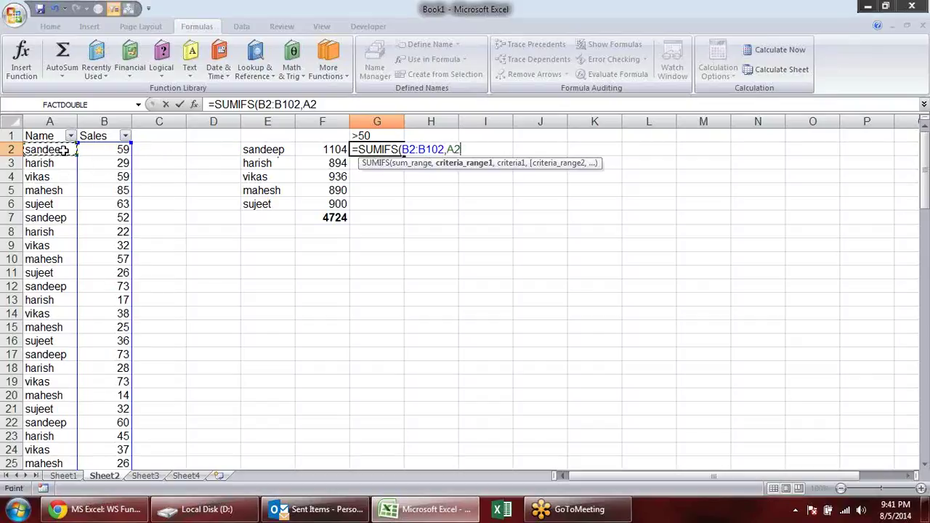
pyautogui.hotkey('ctrl', 'shift', 'Down')
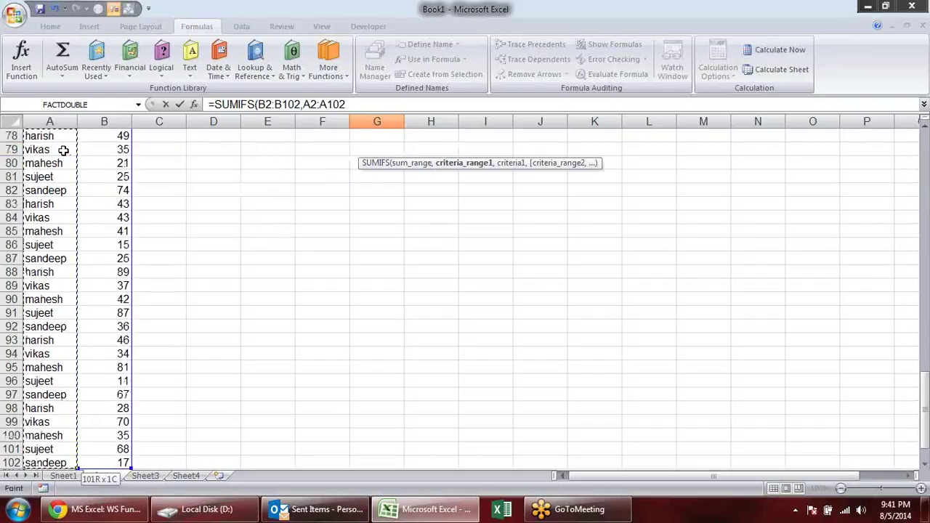
pyautogui.write(',')
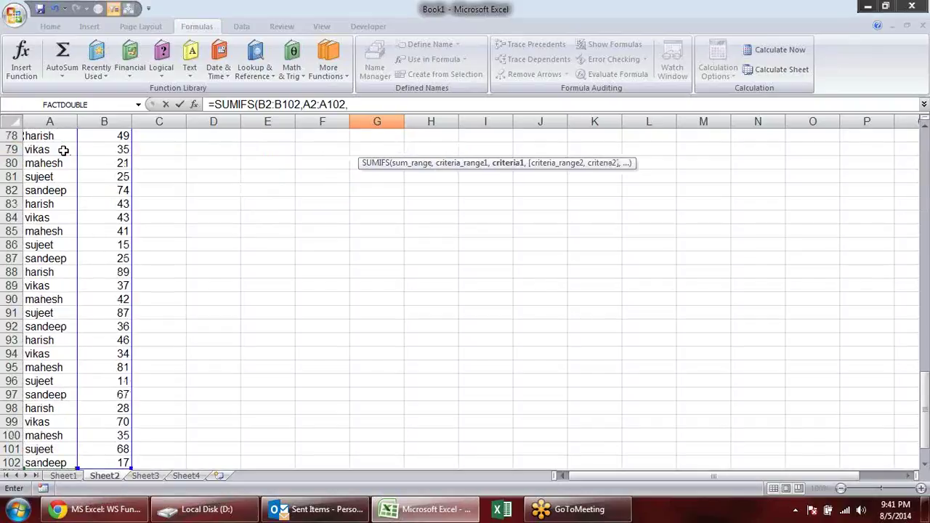
pyautogui.moveTo(925, 406); pyautogui.dragTo(925, 134)
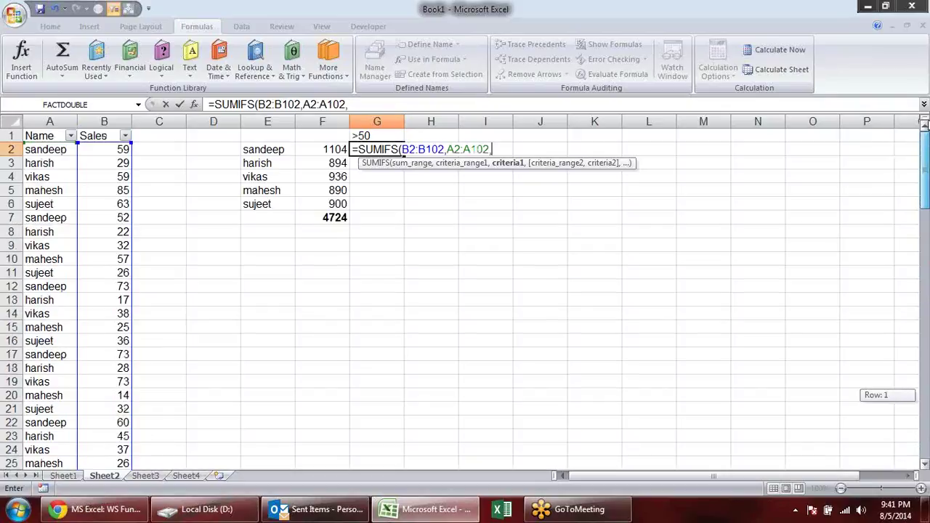
# Add criterion E2 and a second B2:B102 range with ">50" to complete the SUMIFS
pyautogui.click(278, 151)
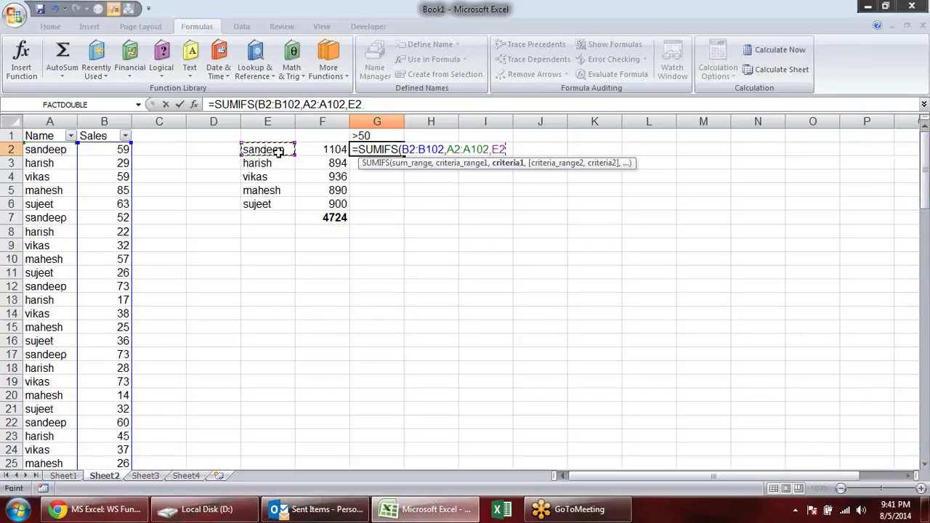
pyautogui.write(',')
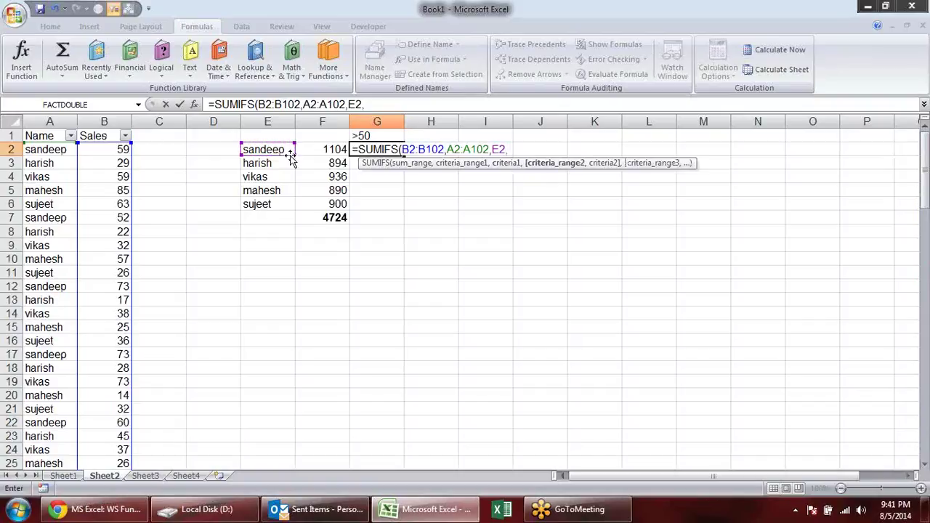
pyautogui.click(114, 149)
pyautogui.hotkey('ctrl', 'shift', 'Down')
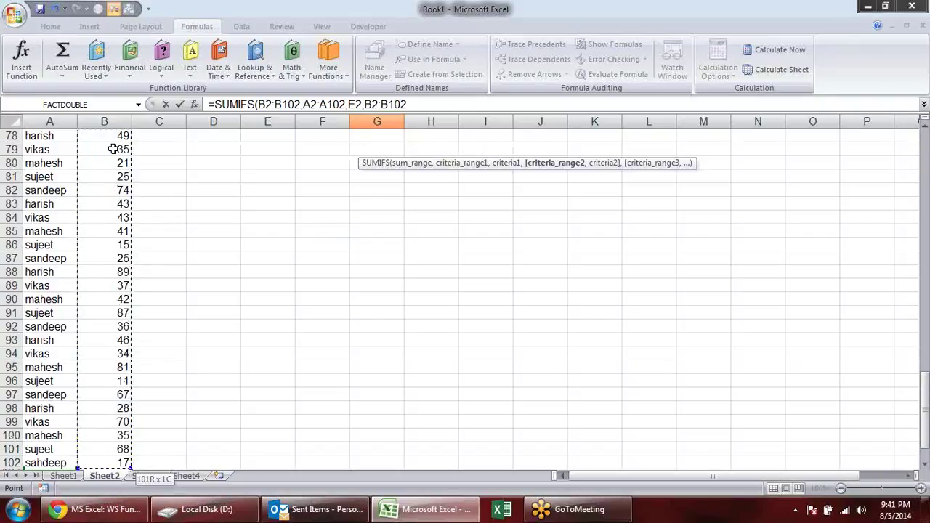
pyautogui.write(',')
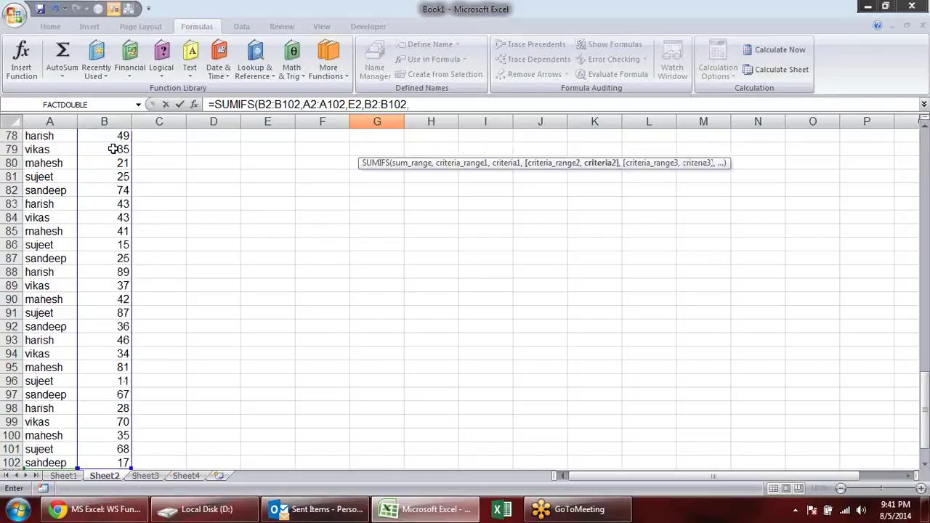
pyautogui.moveTo(926, 410); pyautogui.dragTo(926, 167)
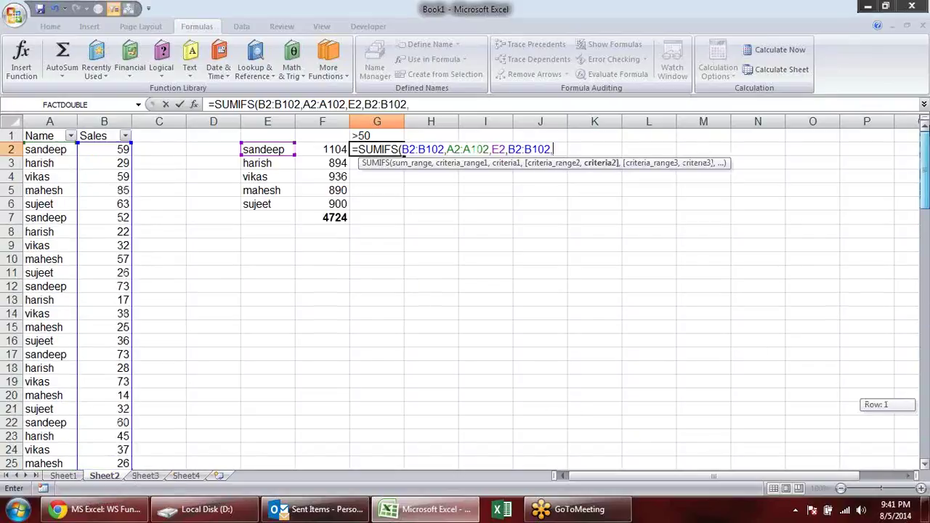
pyautogui.click(376, 135)
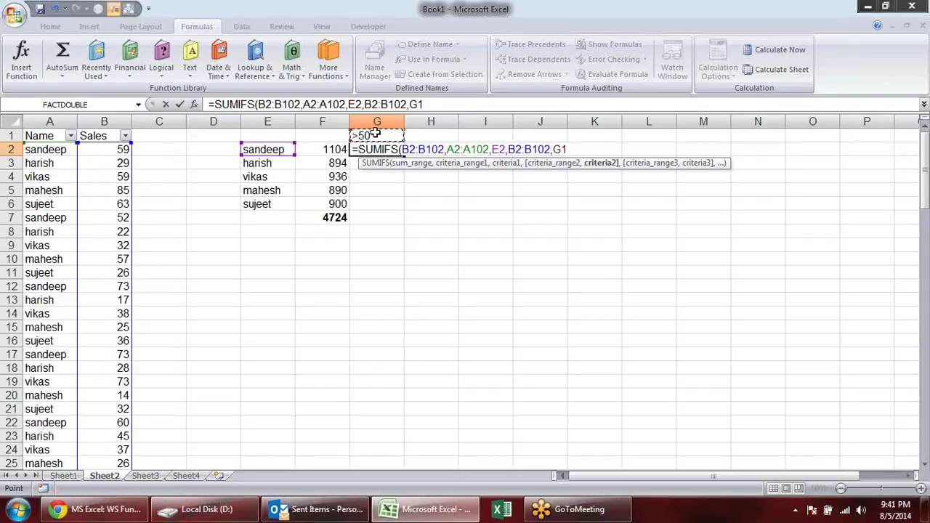
pyautogui.press('BackSpace')
pyautogui.press('BackSpace')
pyautogui.write('">')
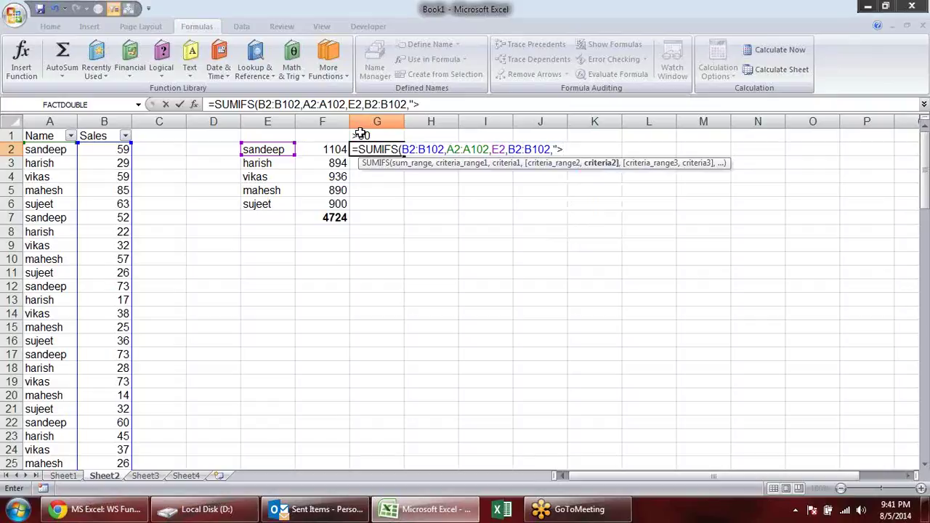
pyautogui.write('50')
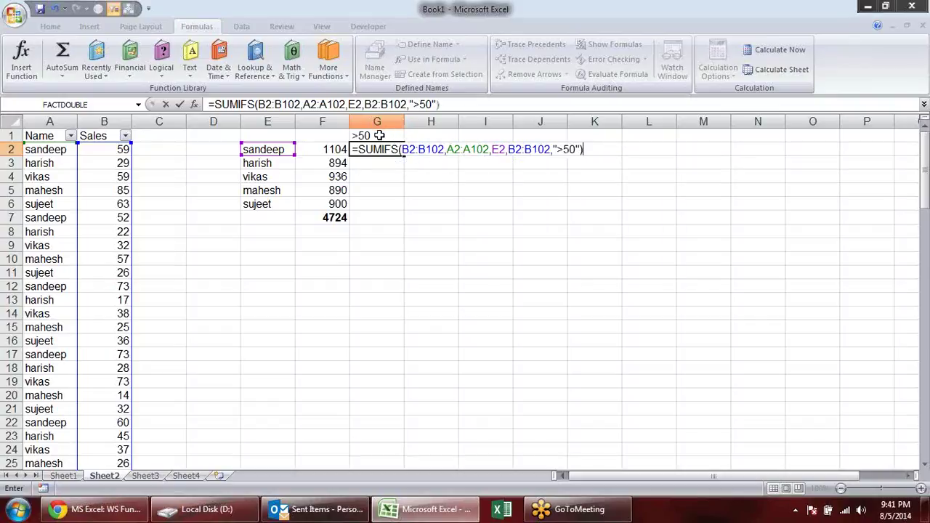
pyautogui.press('Return')
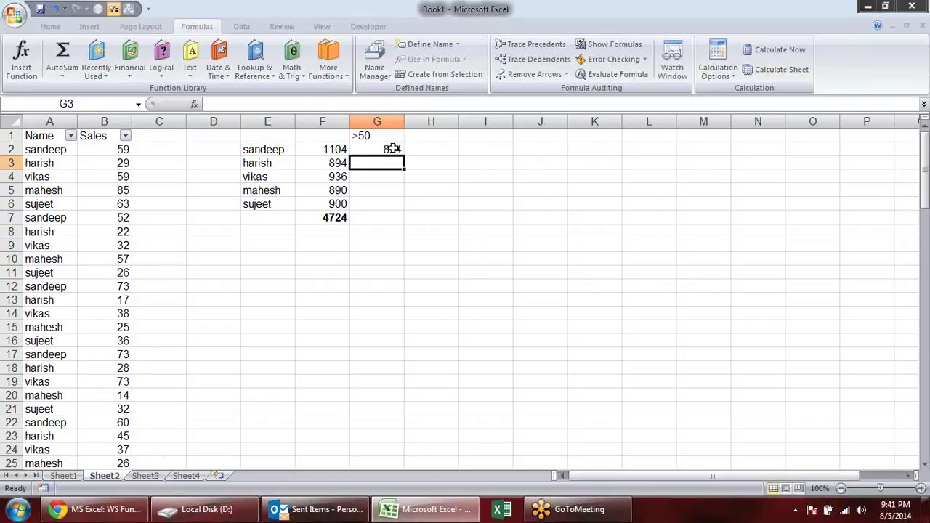
pyautogui.click(396, 149)
# Make the sum, name and criteria ranges in G2's SUMIFS formula absolute, including B2:B102
pyautogui.doubleClick(396, 150)
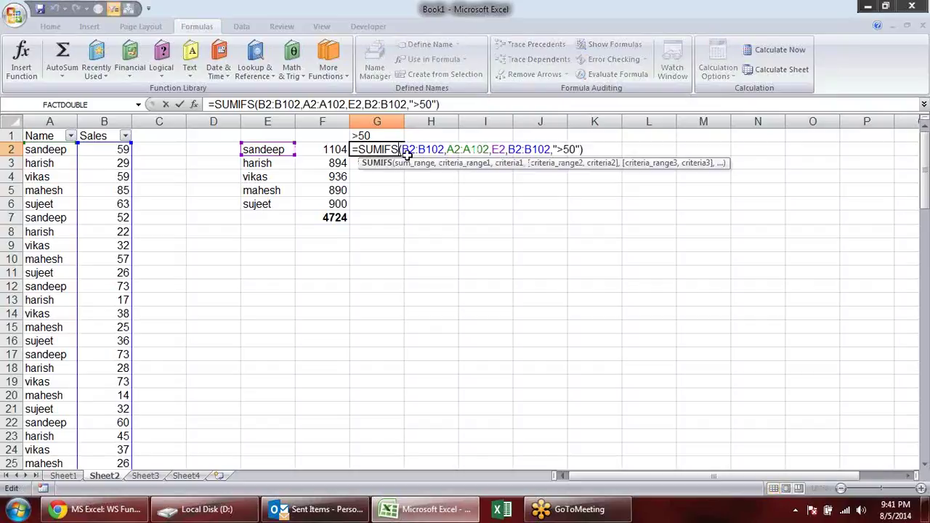
pyautogui.click(420, 164)
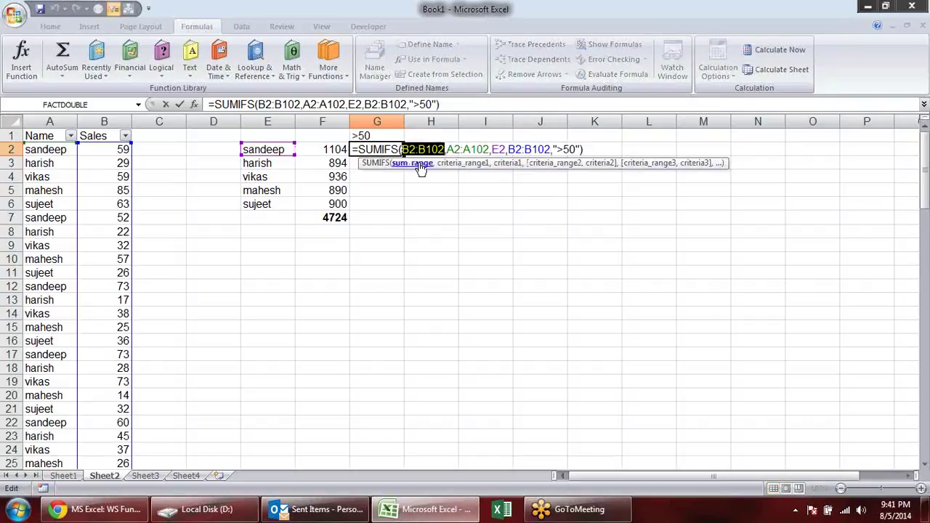
pyautogui.press('F4')
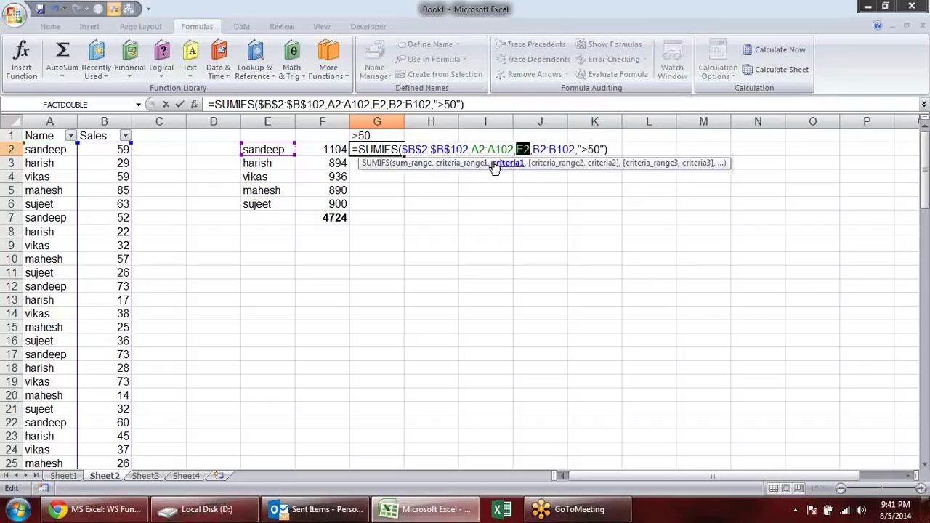
pyautogui.click(476, 165)
pyautogui.press('F4')
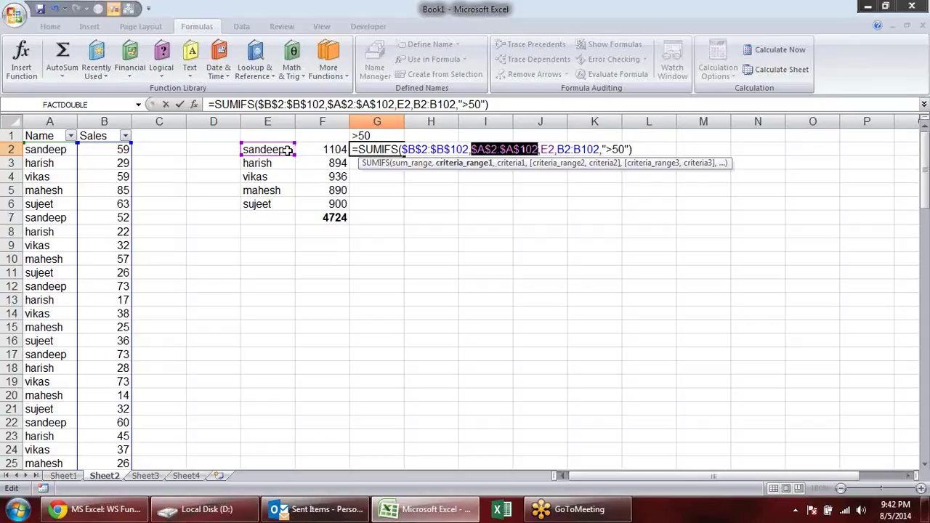
pyautogui.click(568, 167)
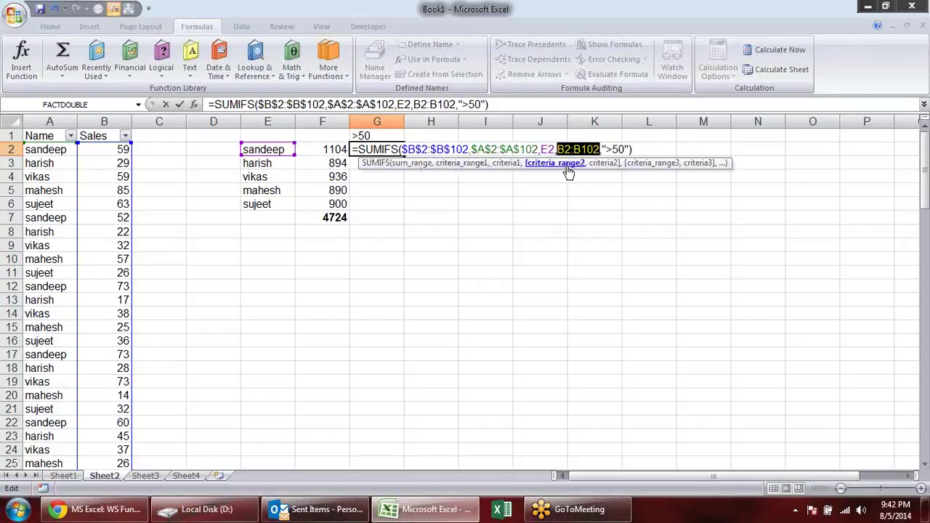
pyautogui.press('F4')
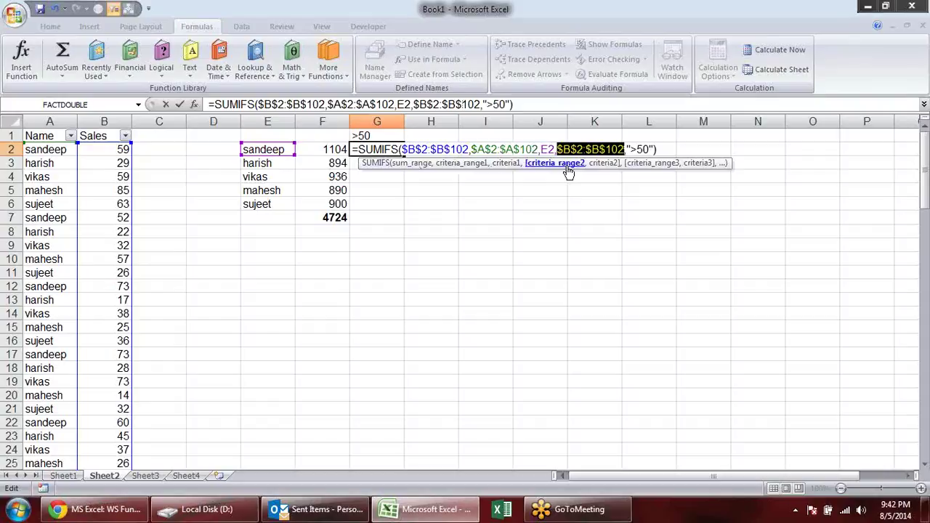
pyautogui.press('Return')
# Copy the SUMIFS formula down to G6 and total G2:G6 in G7 as 2894
pyautogui.click(380, 149)
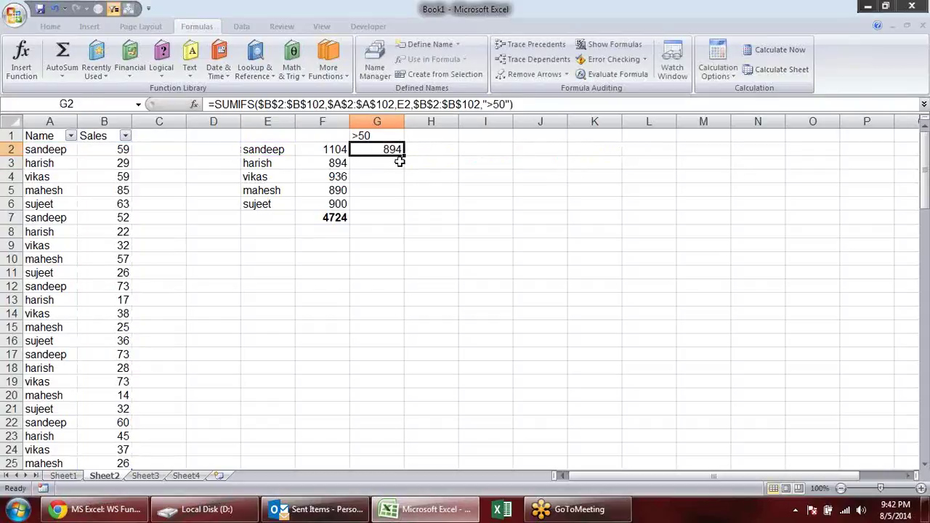
pyautogui.moveTo(404, 155); pyautogui.dragTo(411, 210)
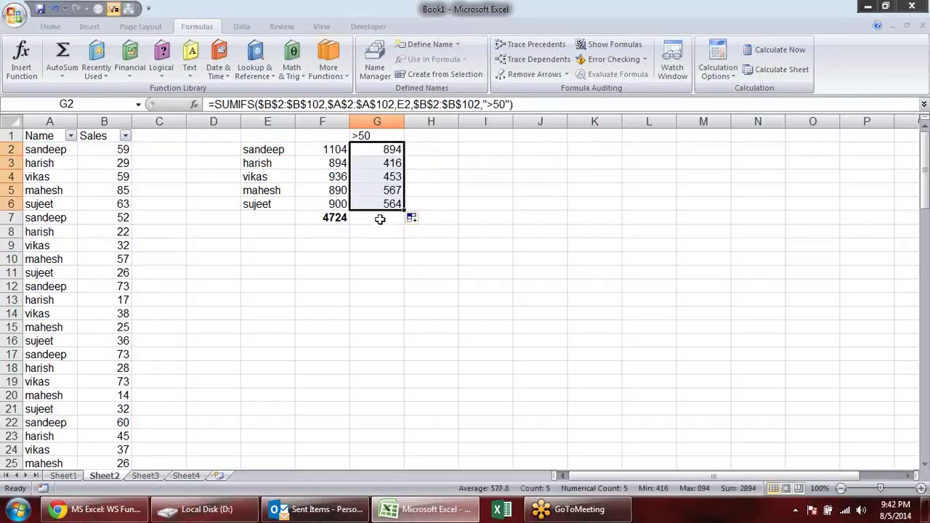
pyautogui.click(380, 219)
pyautogui.hotkey('alt', '=')
pyautogui.press('Return')
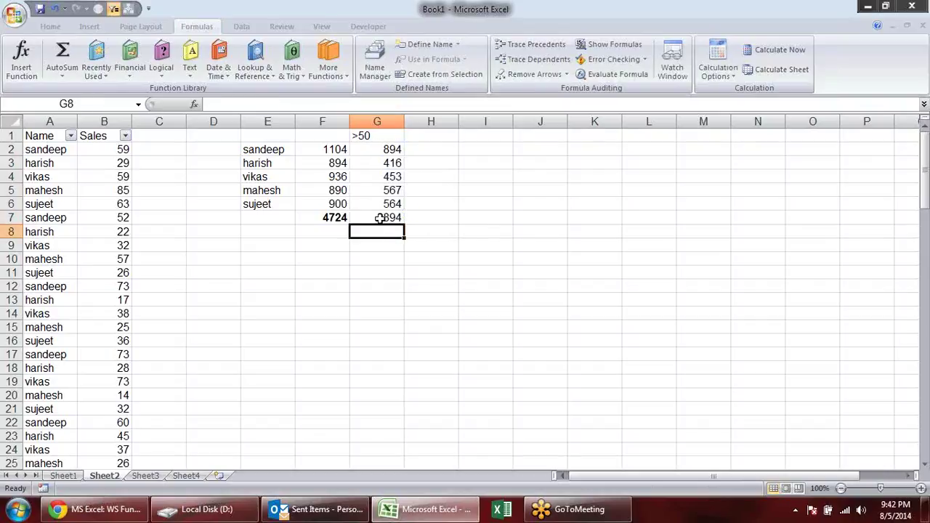
pyautogui.click(389, 221)
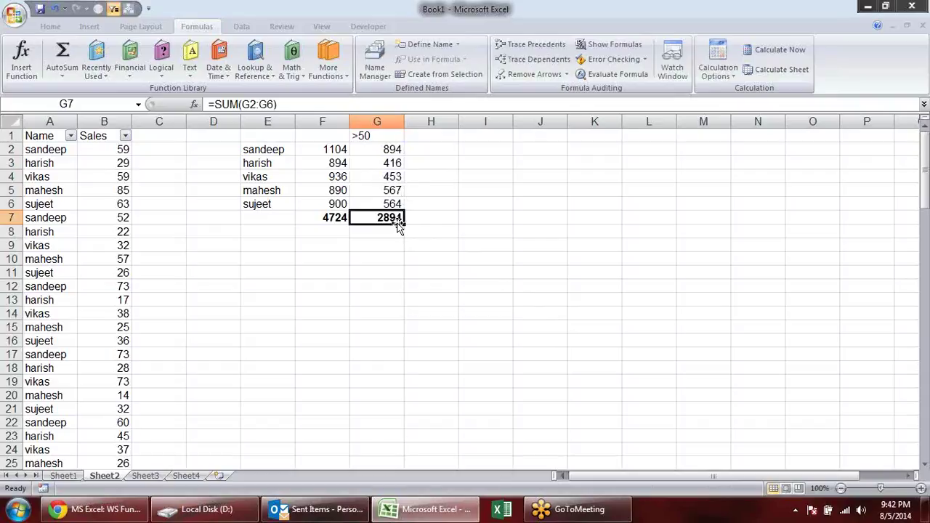
pyautogui.click(363, 136)
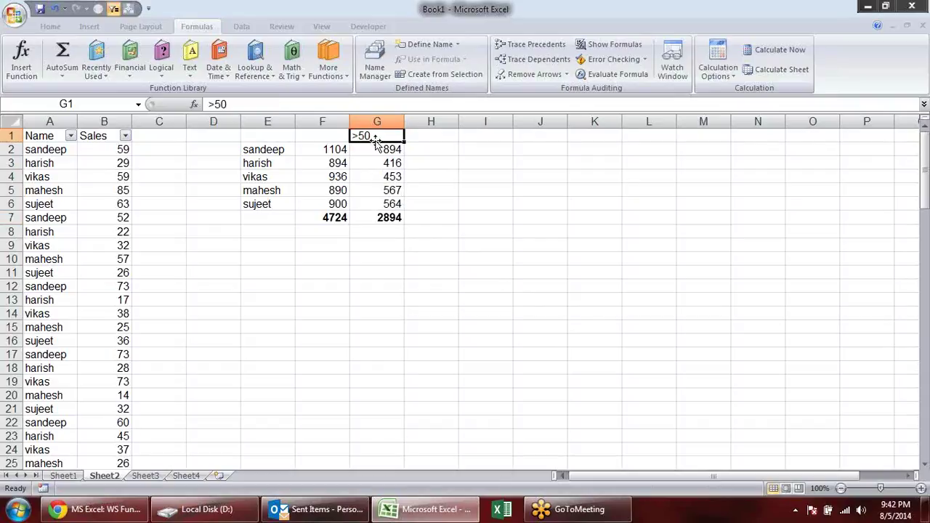
pyautogui.click(287, 149)
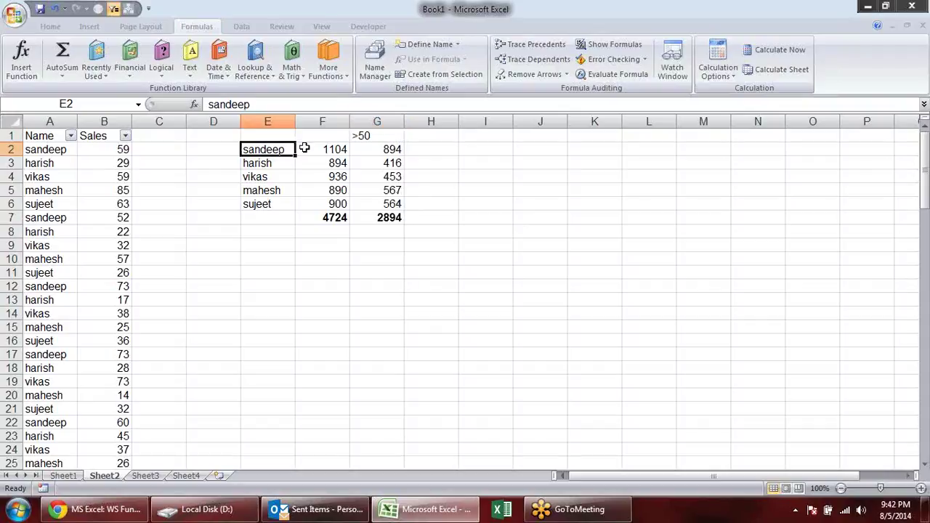
pyautogui.click(379, 149)
pyautogui.moveTo(287, 178); pyautogui.dragTo(287, 165)
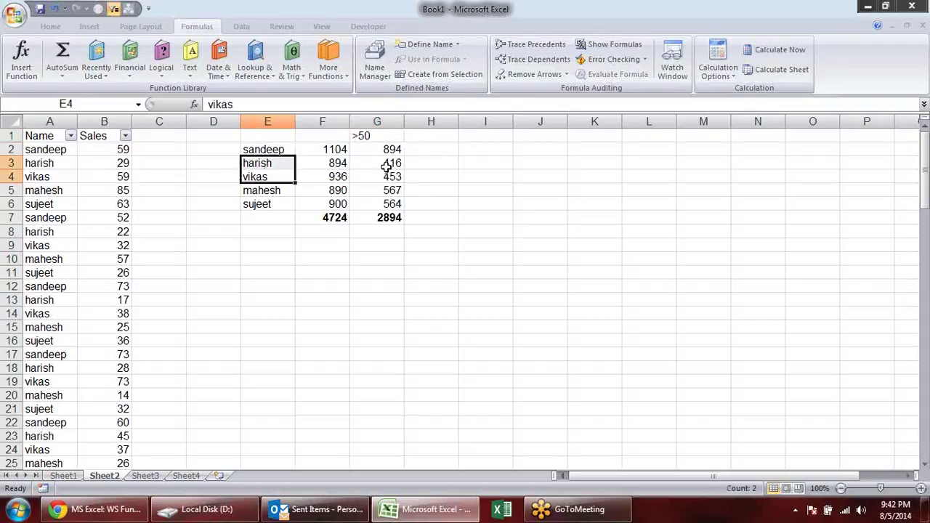
pyautogui.click(385, 166)
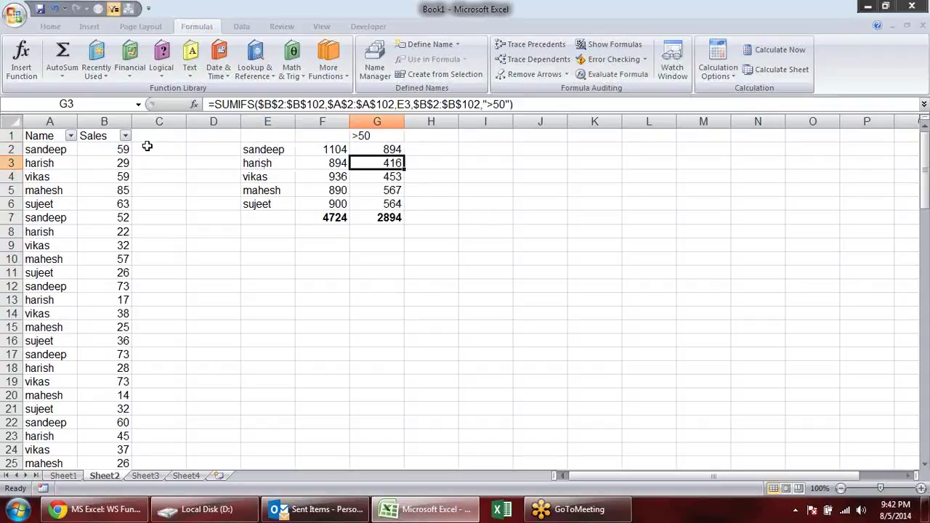
pyautogui.click(161, 165)
pyautogui.click(125, 136)
pyautogui.moveTo(72, 225)
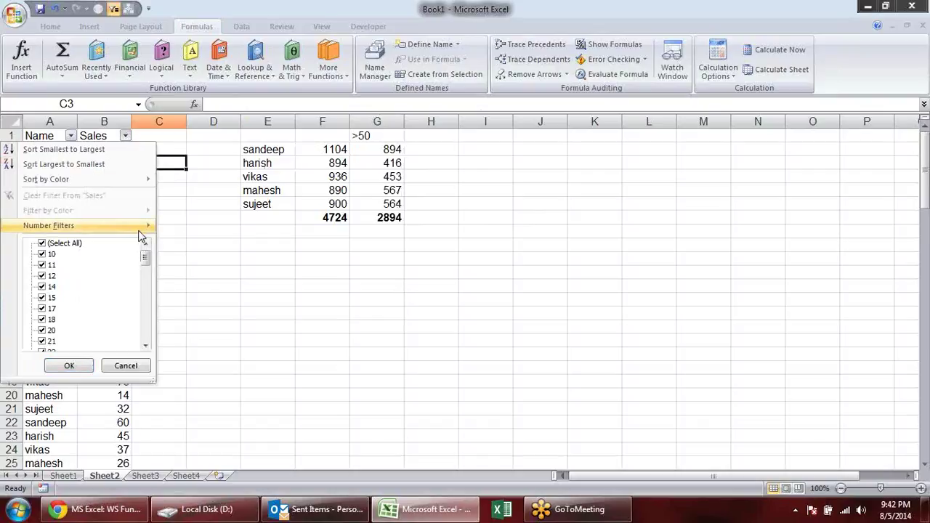
pyautogui.click(205, 258)
pyautogui.write('50')
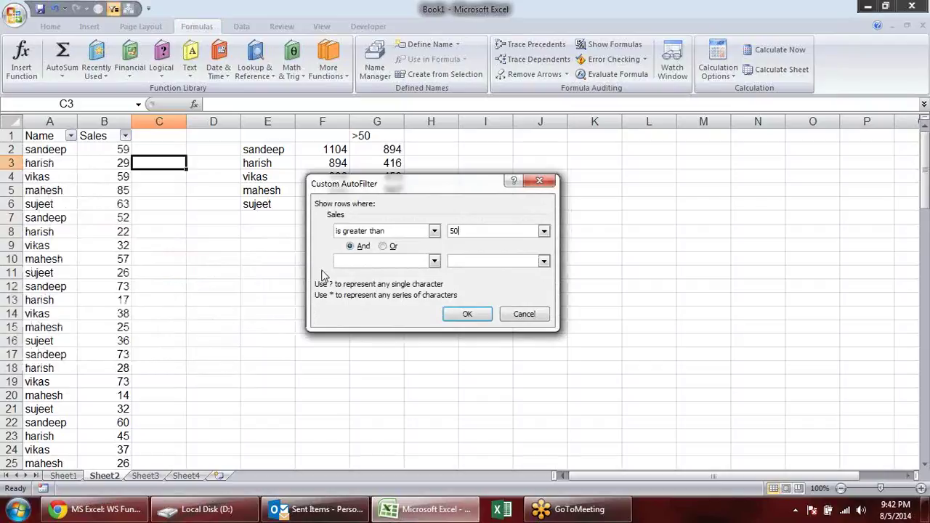
pyautogui.press('Return')
pyautogui.scroll(-6, 114, 308)
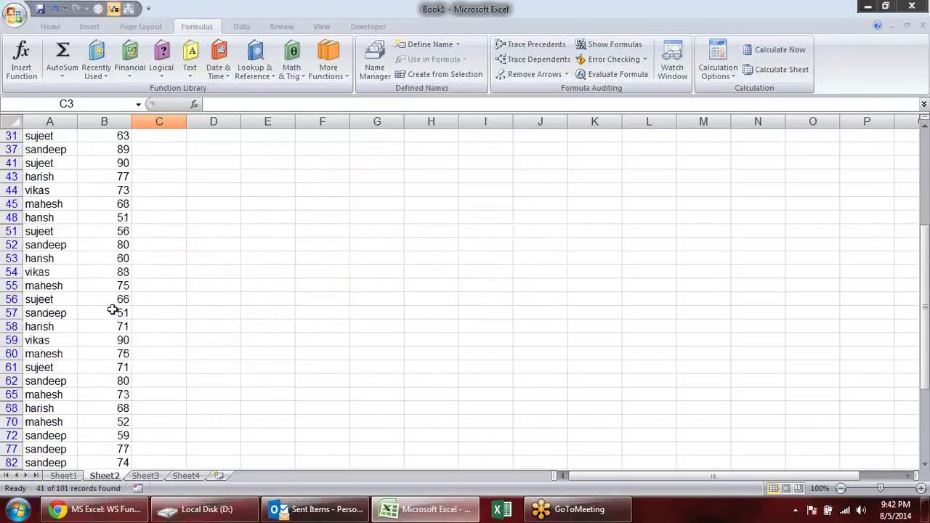
pyautogui.scroll(-4, 113, 310)
pyautogui.scroll(-3, 113, 310)
pyautogui.click(116, 306)
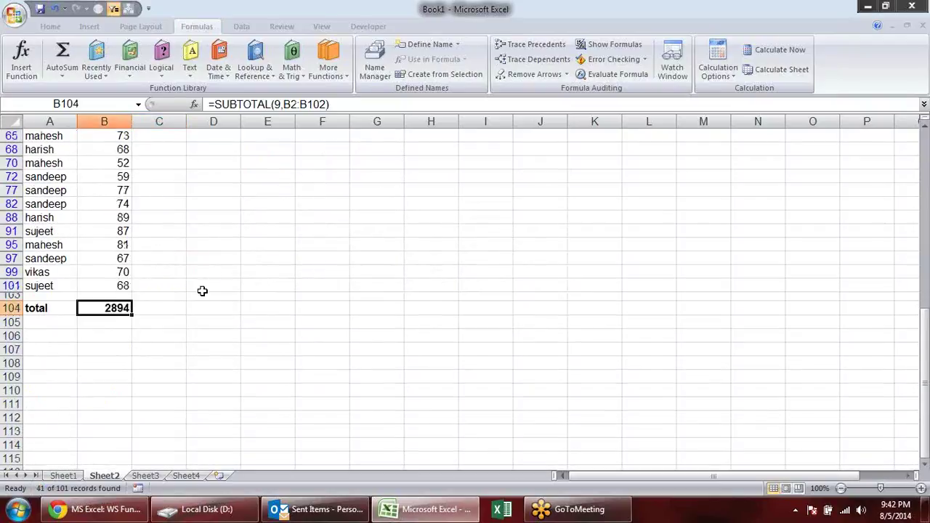
pyautogui.scroll(5, 199, 294)
pyautogui.scroll(3, 199, 295)
pyautogui.scroll(2, 206, 310)
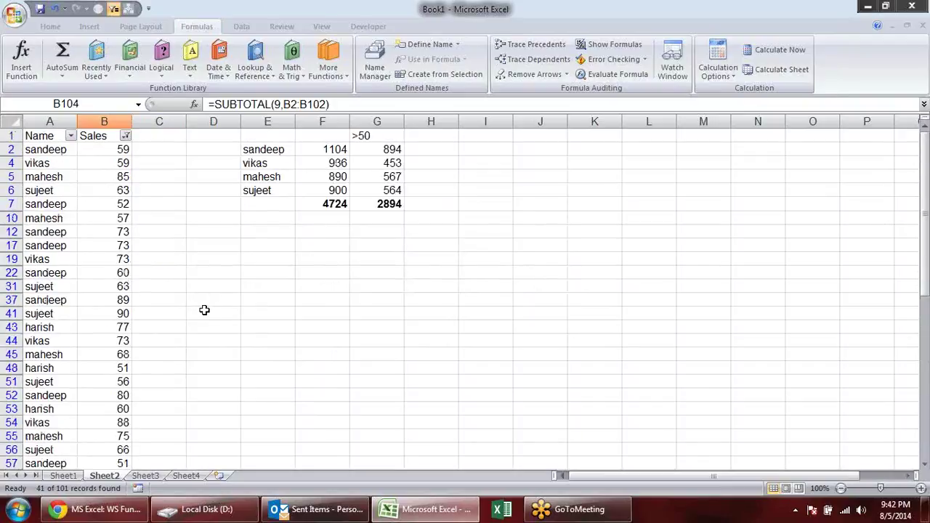
pyautogui.click(67, 130)
pyautogui.click(71, 136)
pyautogui.click(64, 243)
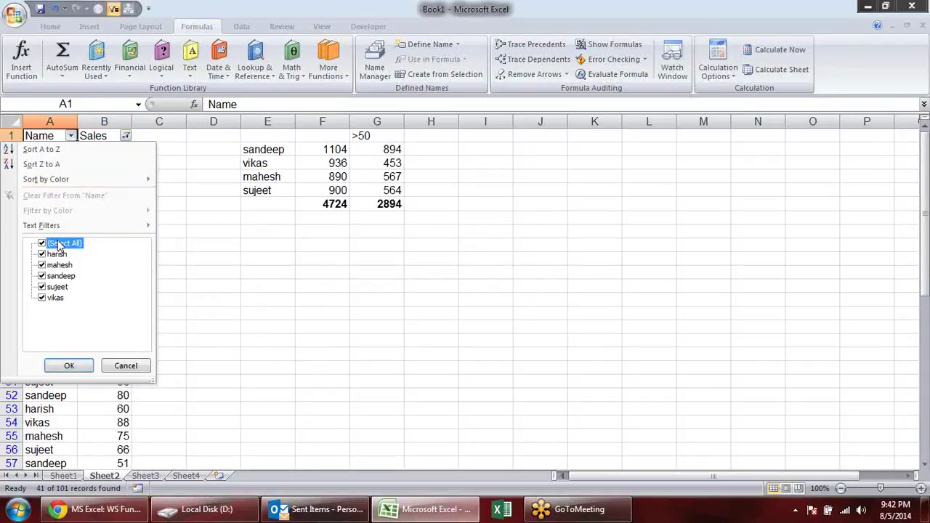
pyautogui.click(61, 276)
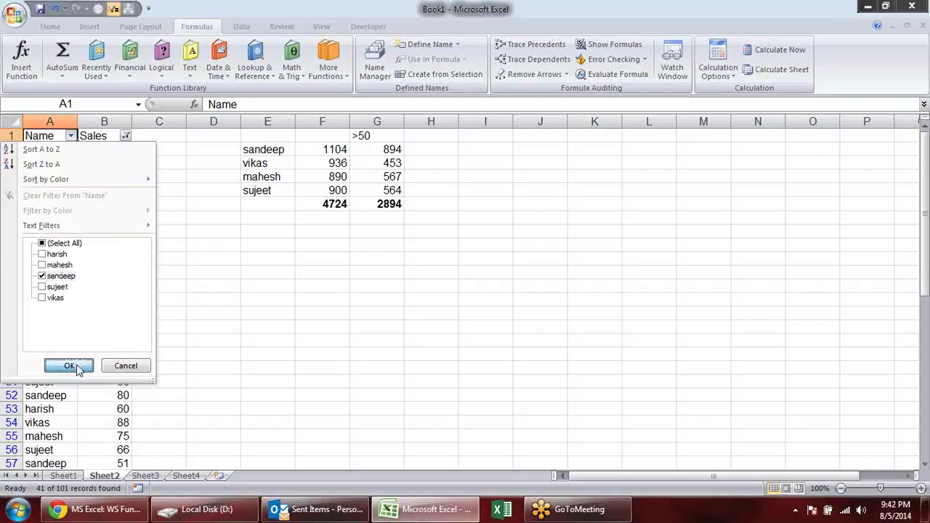
pyautogui.click(69, 365)
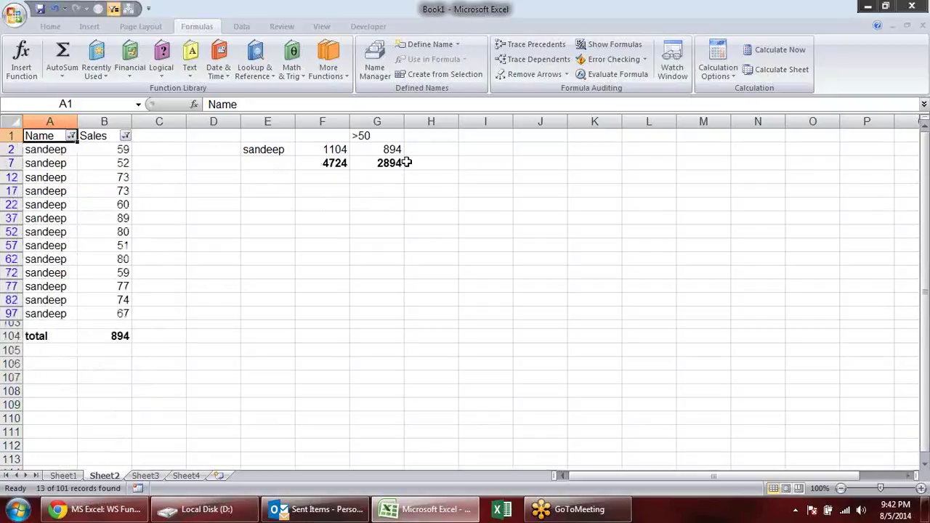
pyautogui.click(71, 136)
pyautogui.click(42, 276)
pyautogui.click(41, 254)
pyautogui.click(69, 366)
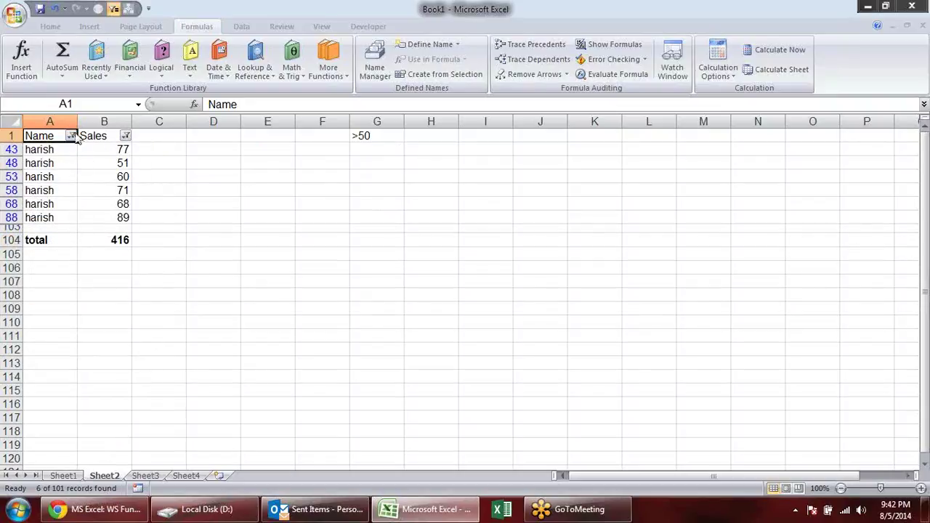
pyautogui.click(71, 137)
pyautogui.click(42, 243)
pyautogui.click(69, 365)
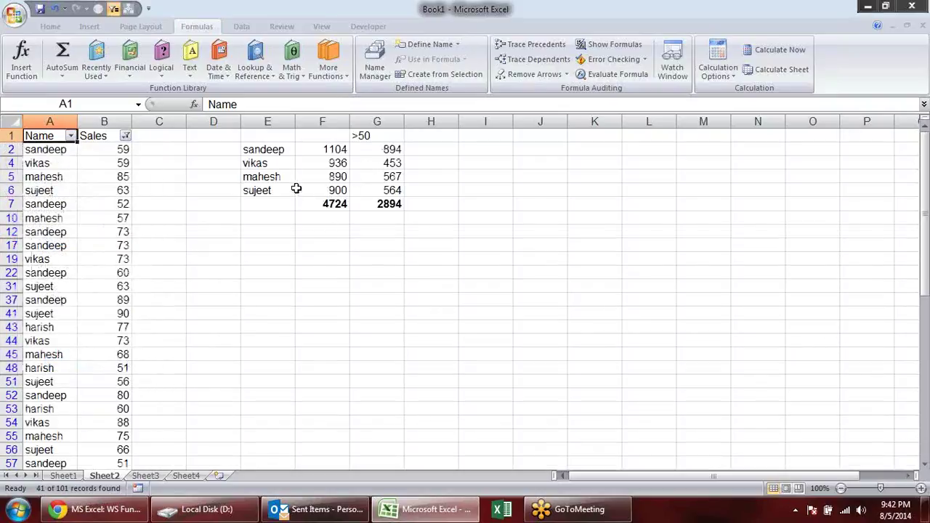
pyautogui.click(246, 217)
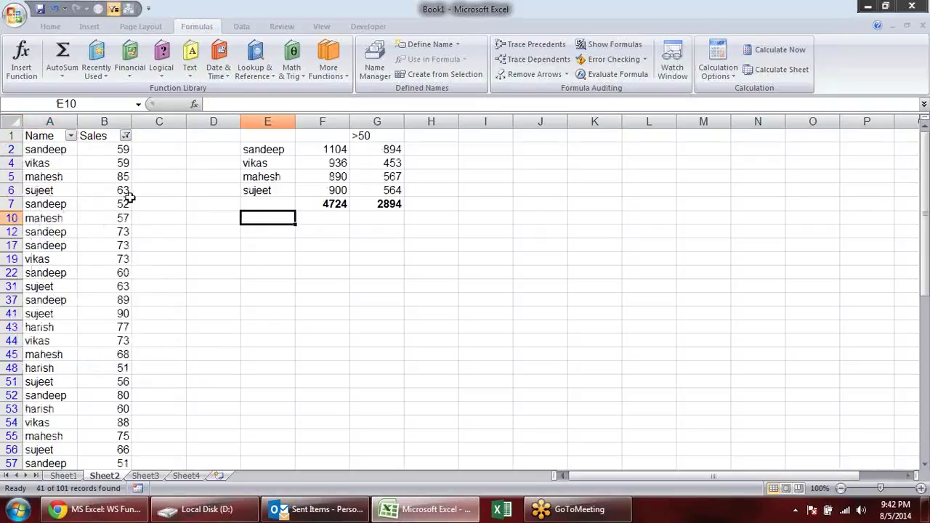
pyautogui.click(126, 136)
pyautogui.click(65, 243)
pyautogui.click(69, 366)
pyautogui.click(397, 240)
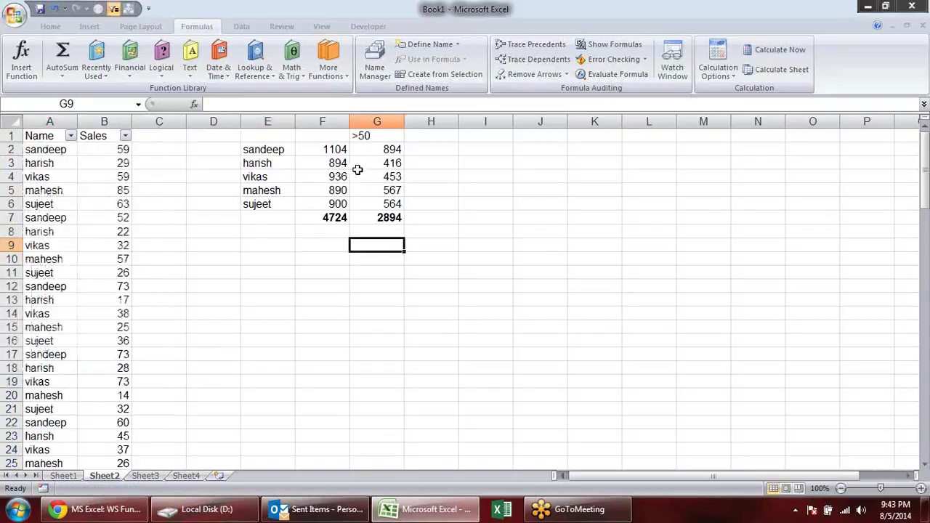
pyautogui.click(378, 164)
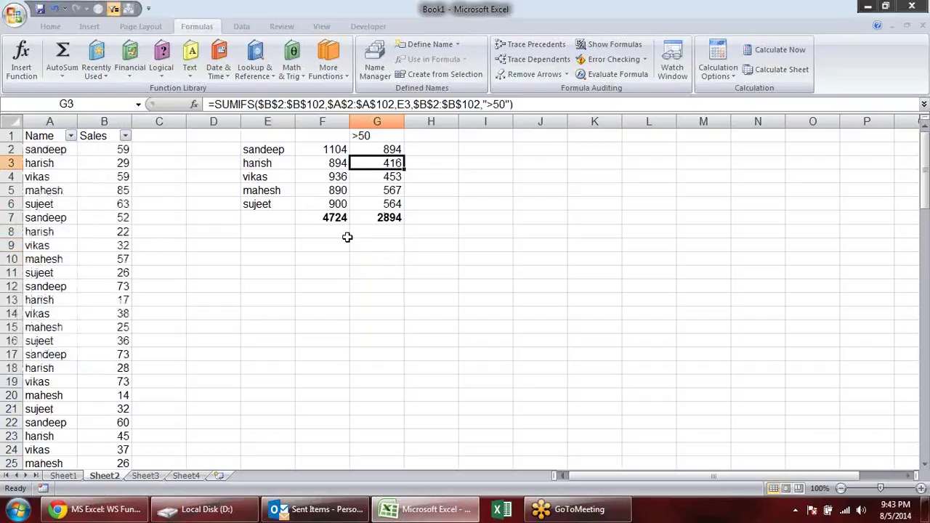
pyautogui.doubleClick(392, 163)
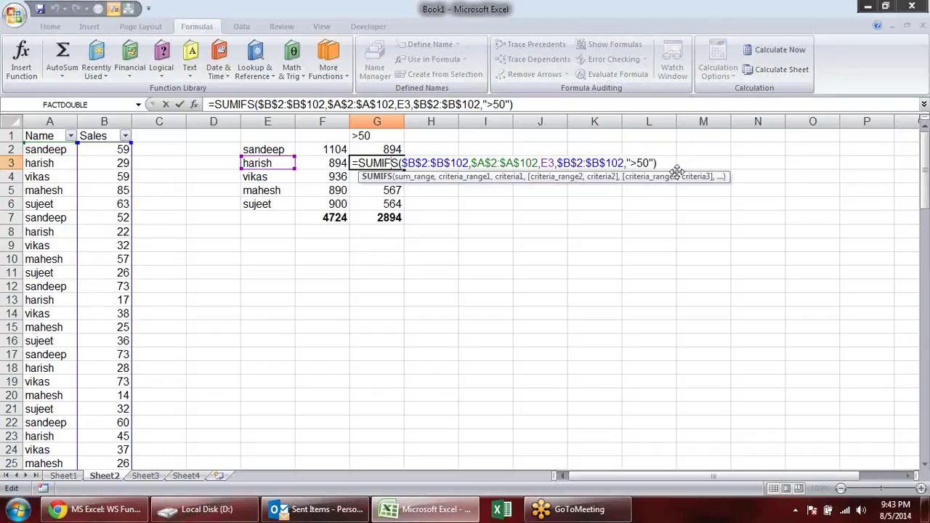
pyautogui.hotkey('ctrl', 'Return')
pyautogui.click(599, 251)
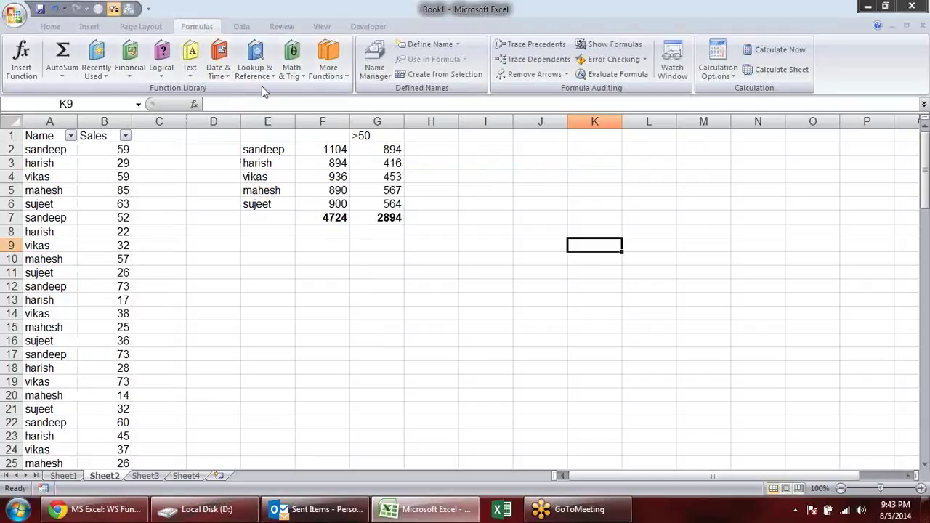
pyautogui.click(295, 70)
pyautogui.moveTo(381, 116); pyautogui.dragTo(390, 336)
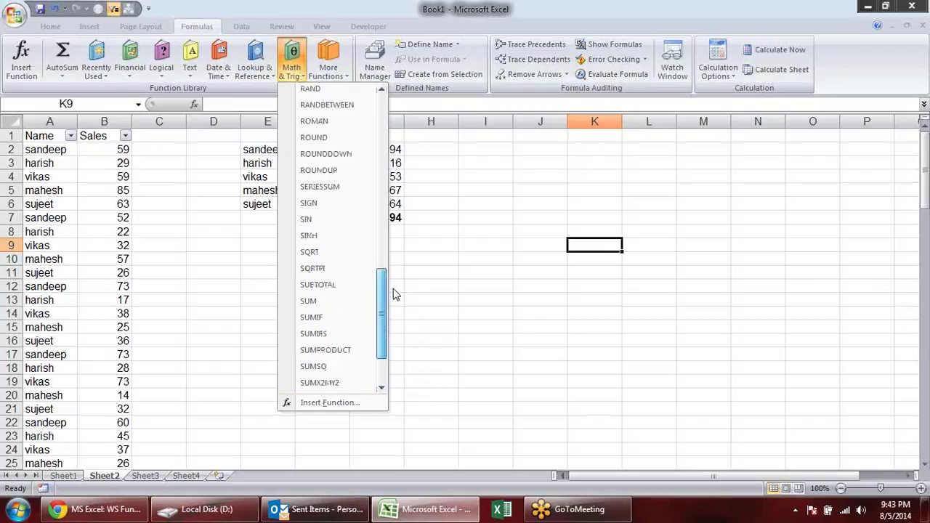
pyautogui.moveTo(386, 323); pyautogui.dragTo(407, 112)
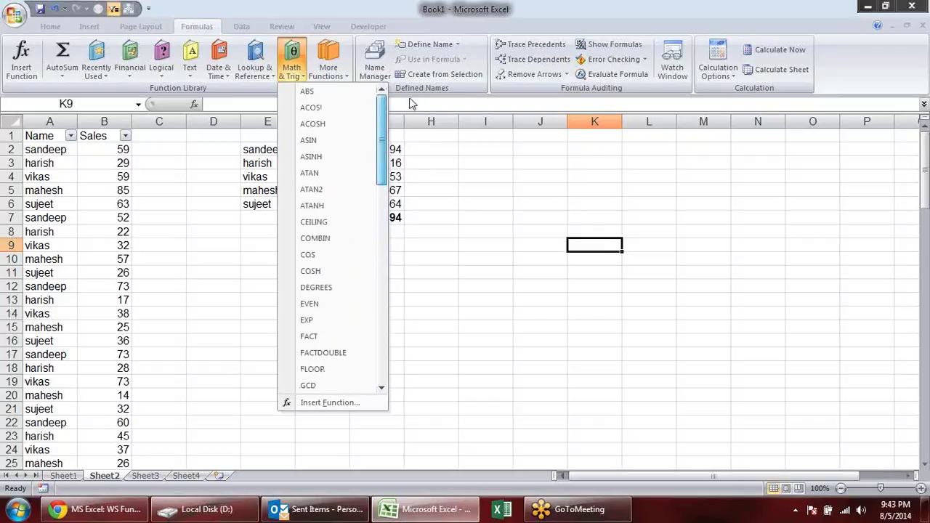
pyautogui.click(519, 245)
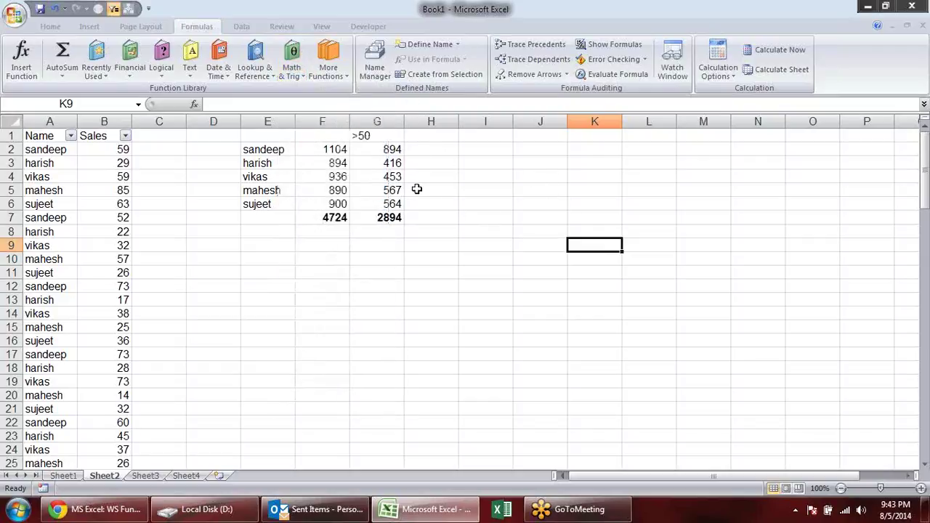
pyautogui.click(511, 181)
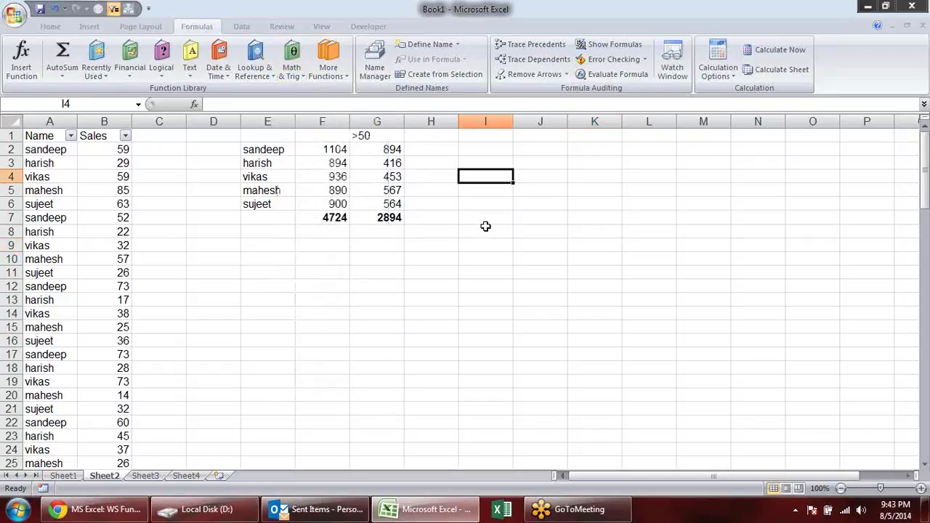
# Save the workbook to the Desktop under the name 'mathmatical', then close the workbook
pyautogui.hotkey('ctrl', 's')
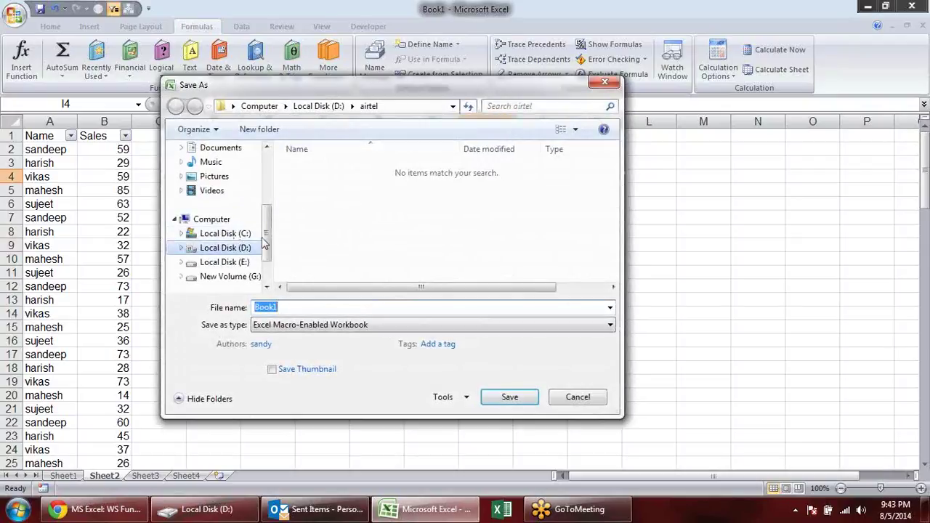
pyautogui.moveTo(271, 226); pyautogui.dragTo(272, 171)
pyautogui.click(214, 196)
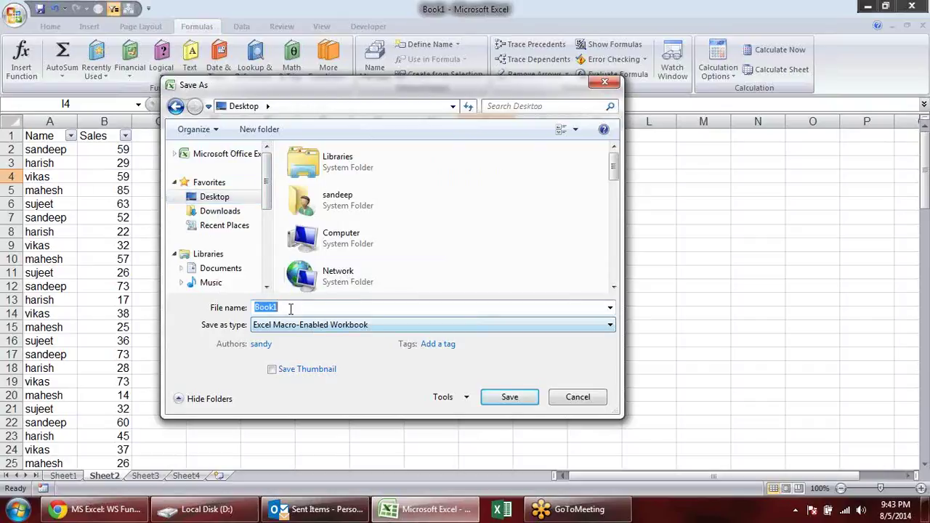
pyautogui.write('mathmatical')
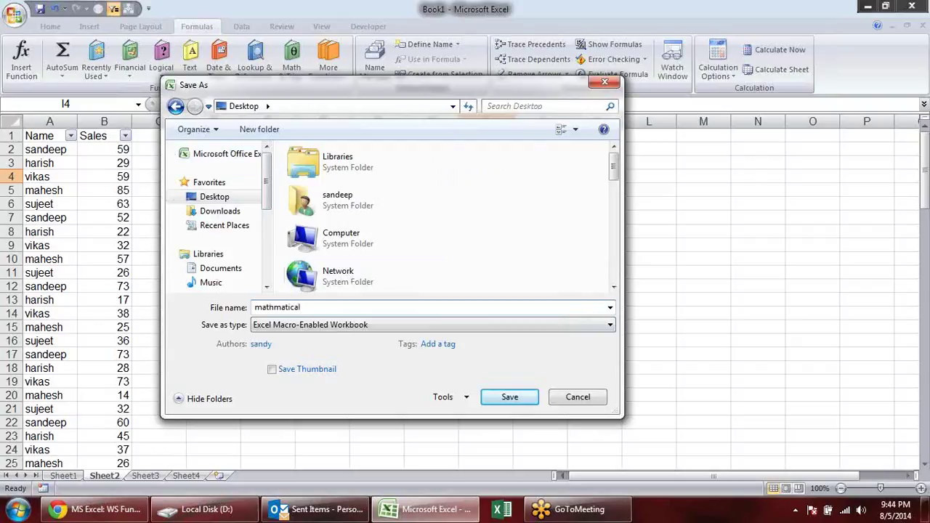
pyautogui.press('Return')
pyautogui.click(923, 26)
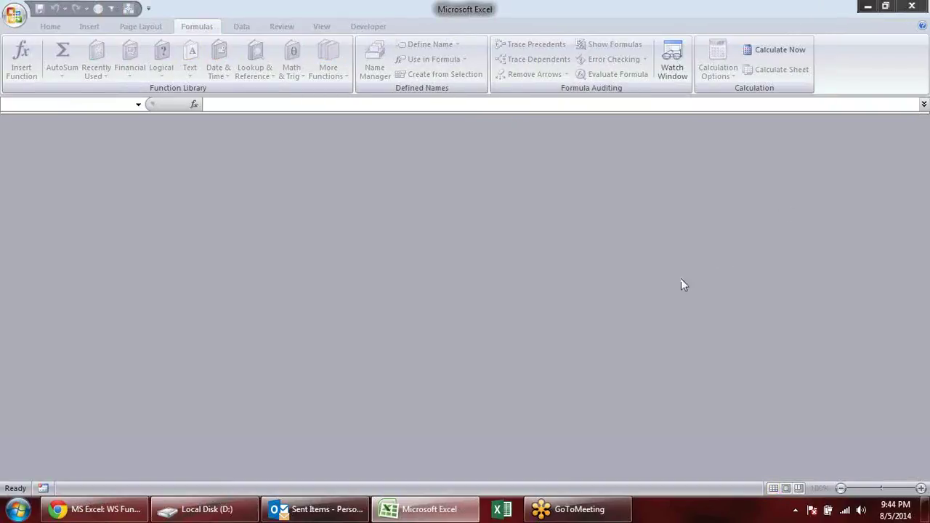